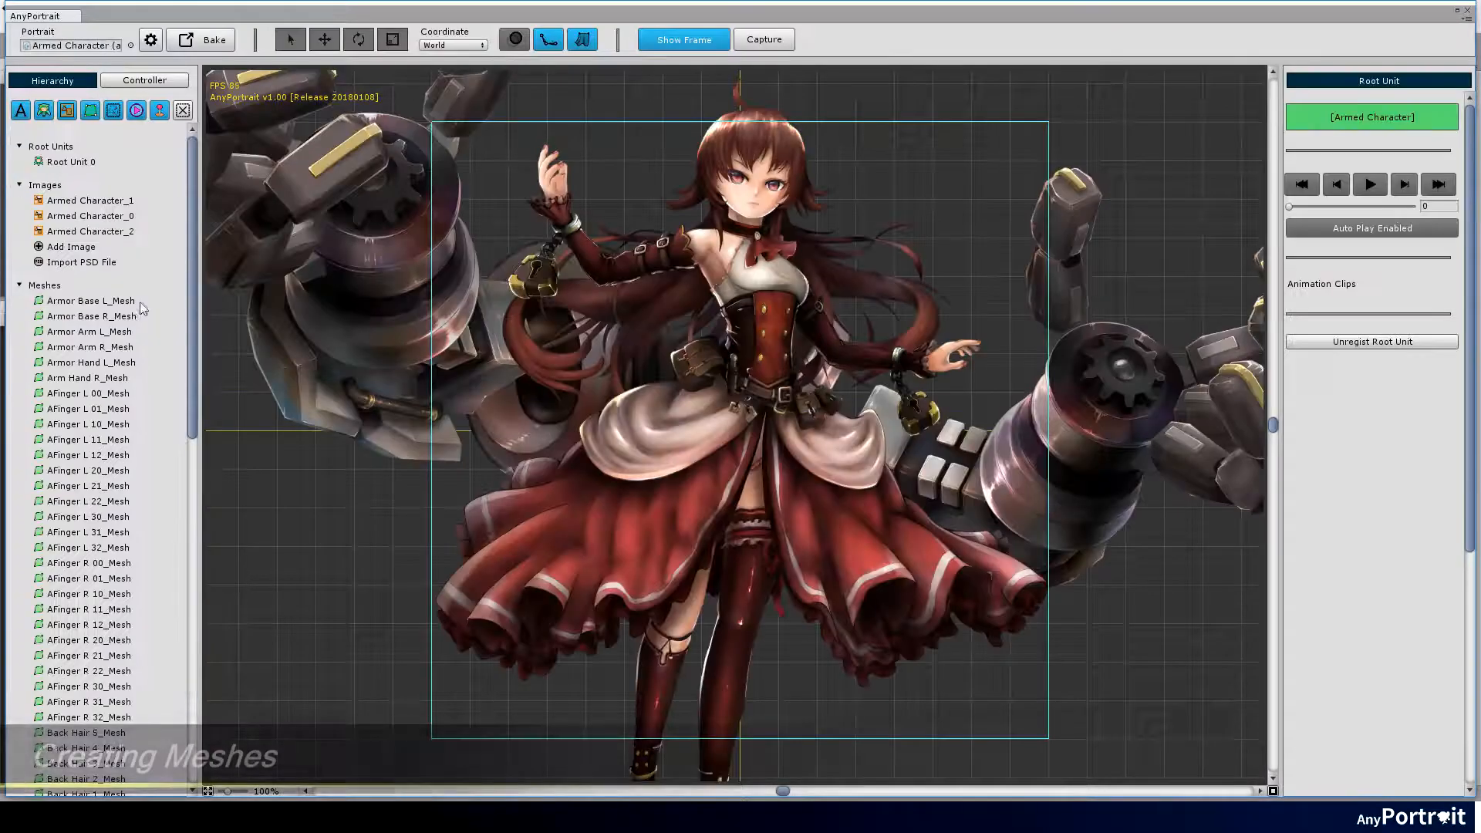
Clear Armor Base L_Mesh's default vertices in Make Mesh mode.
click(90, 301)
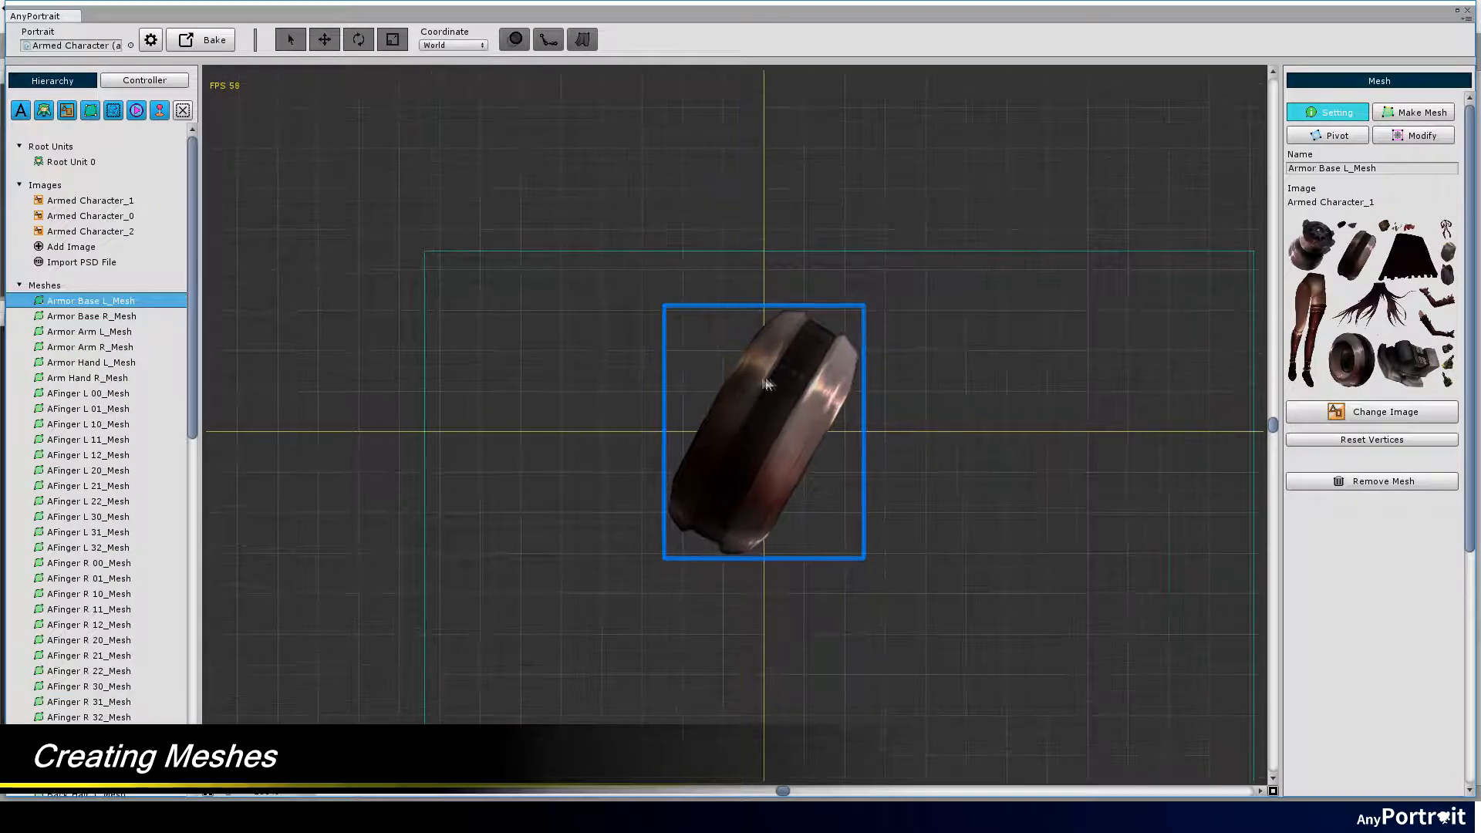
click(1415, 112)
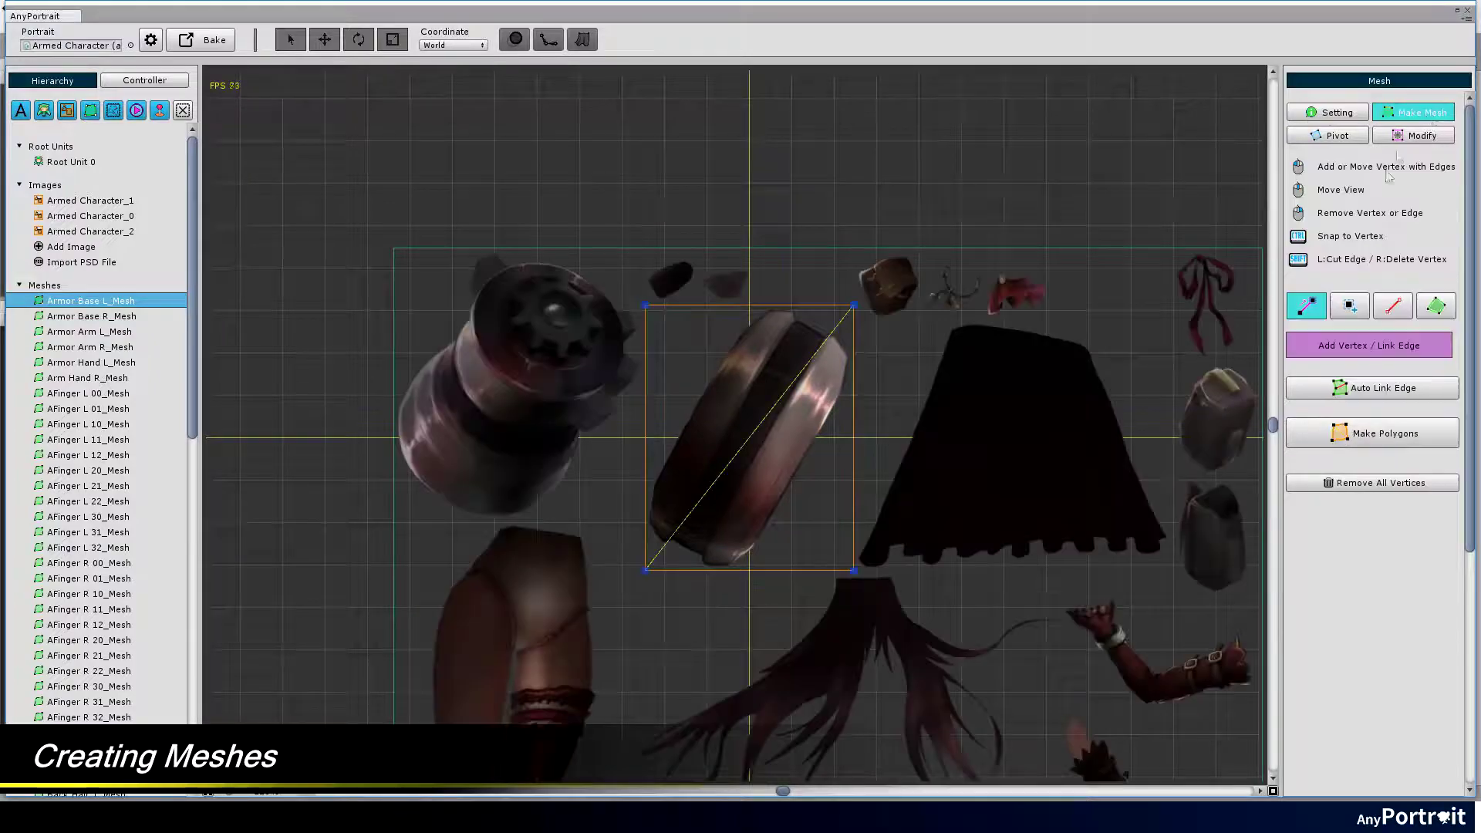
click(1346, 486)
click(776, 440)
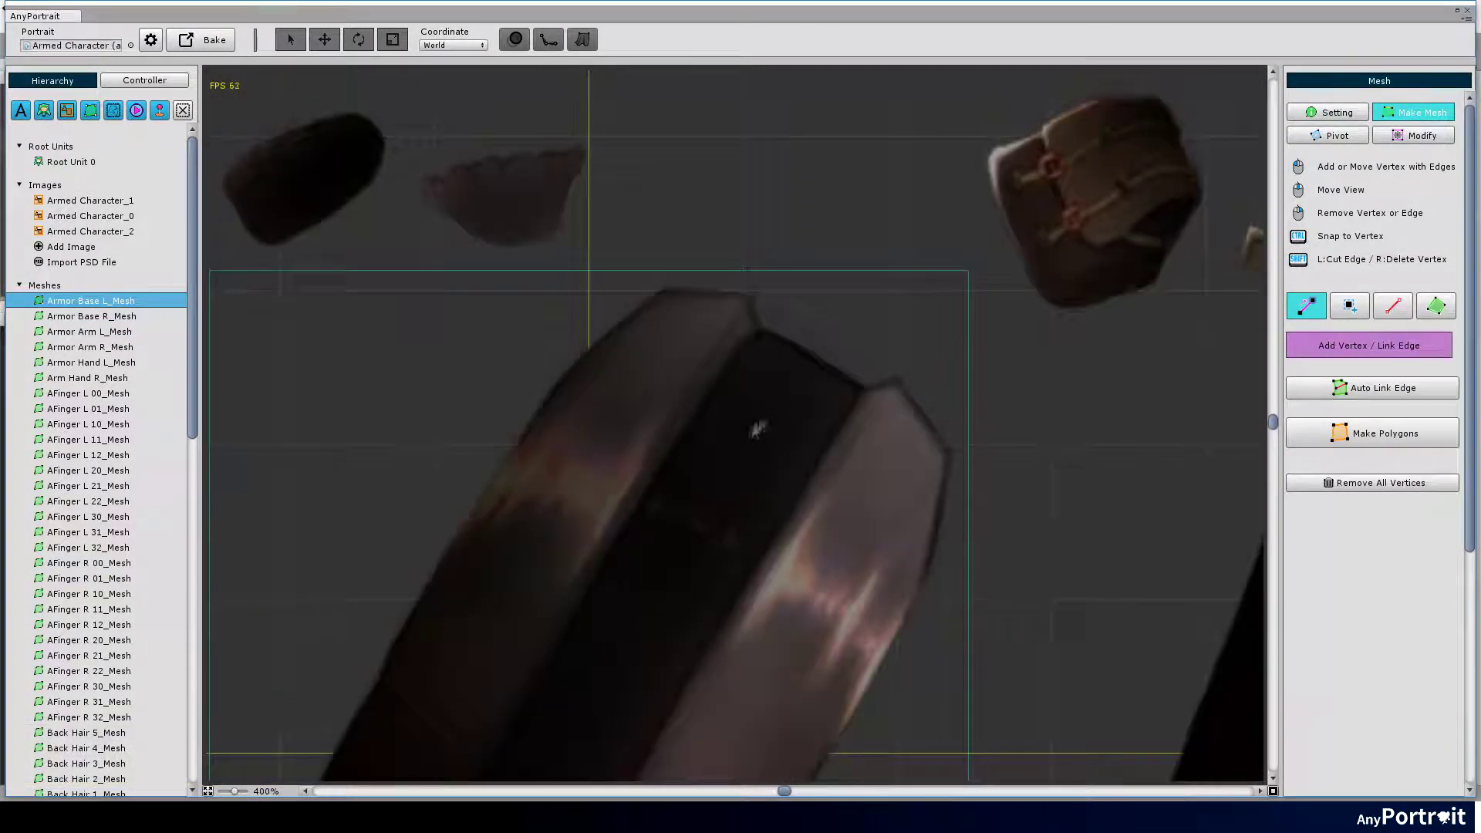
Place linked outline vertices around the armor base from the top corner down the long side and bottom.
click(779, 309)
scroll(779, 309, down, 3)
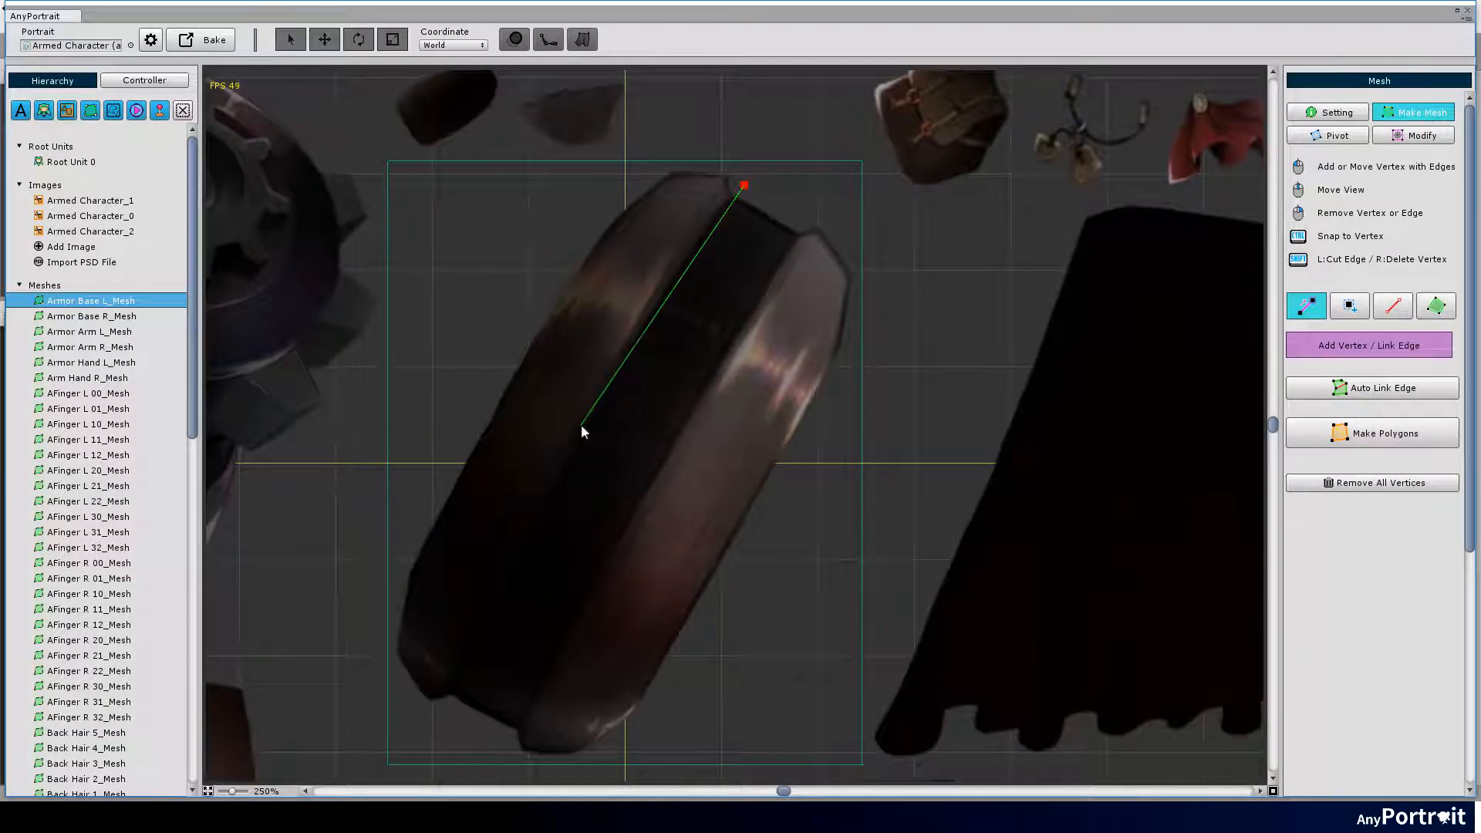
click(634, 354)
click(581, 610)
click(709, 381)
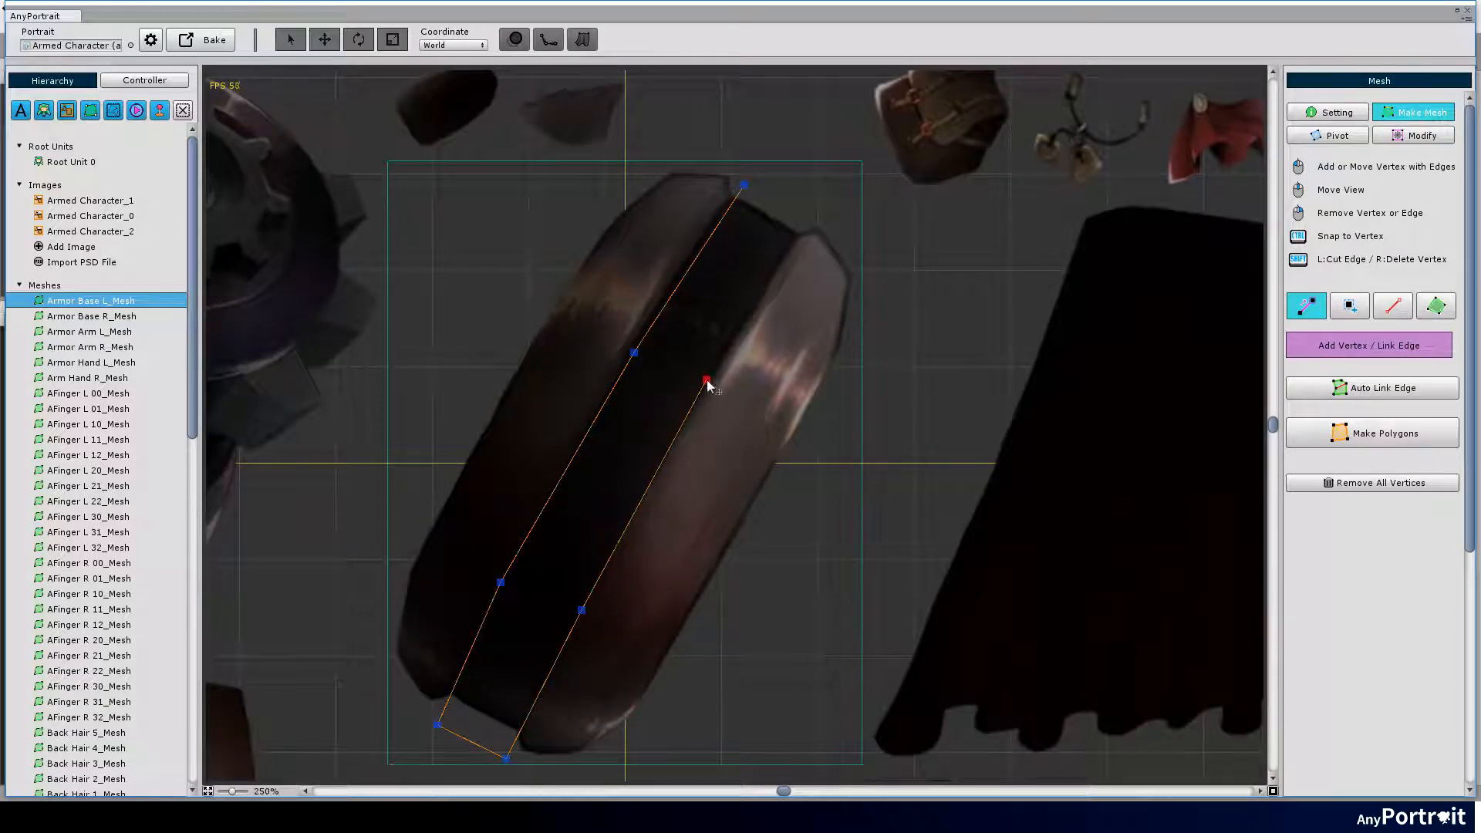
scroll(821, 214, up, 3)
click(834, 238)
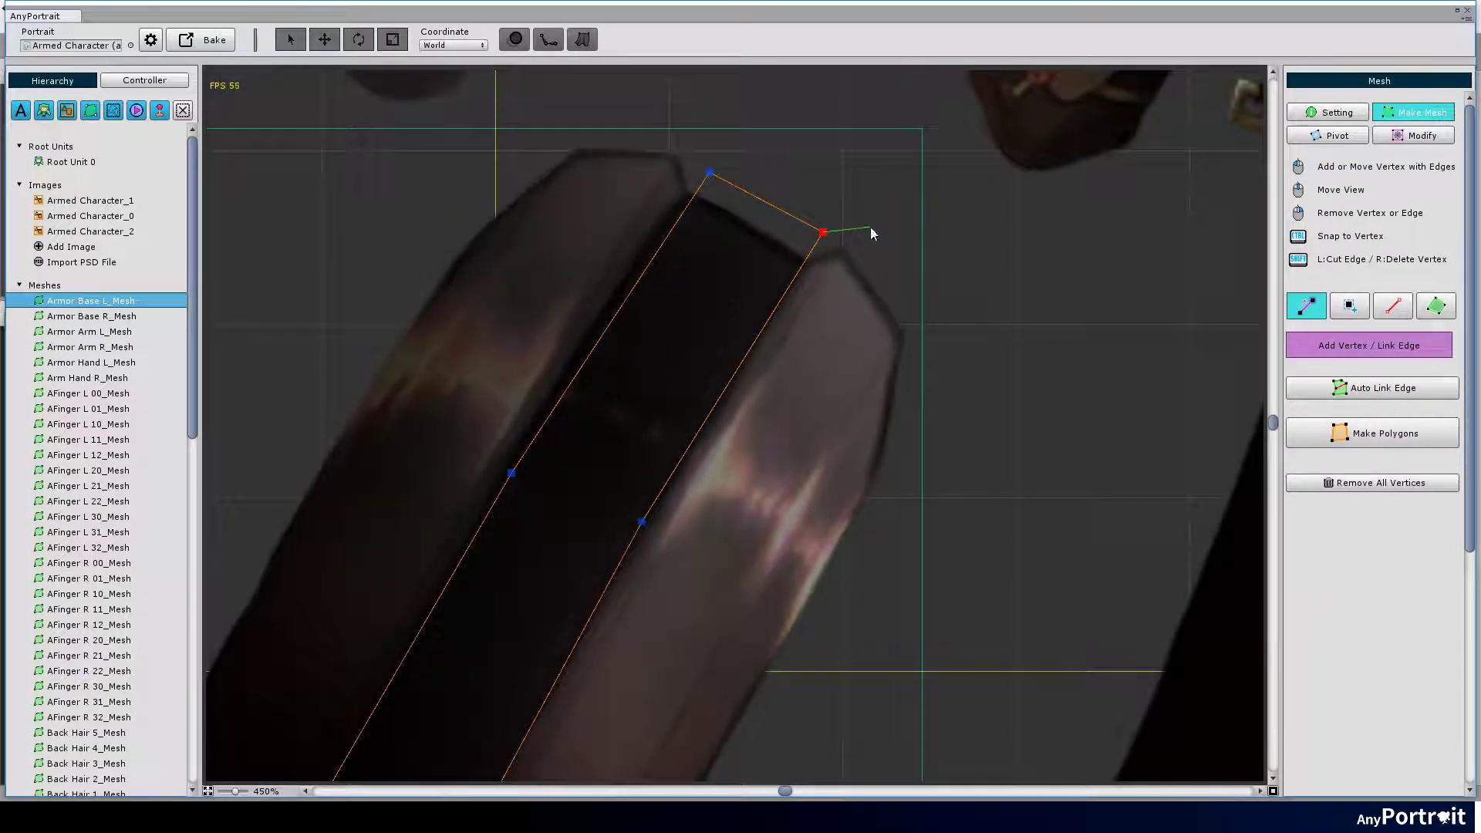
scroll(866, 231, down, 4)
click(565, 500)
click(555, 467)
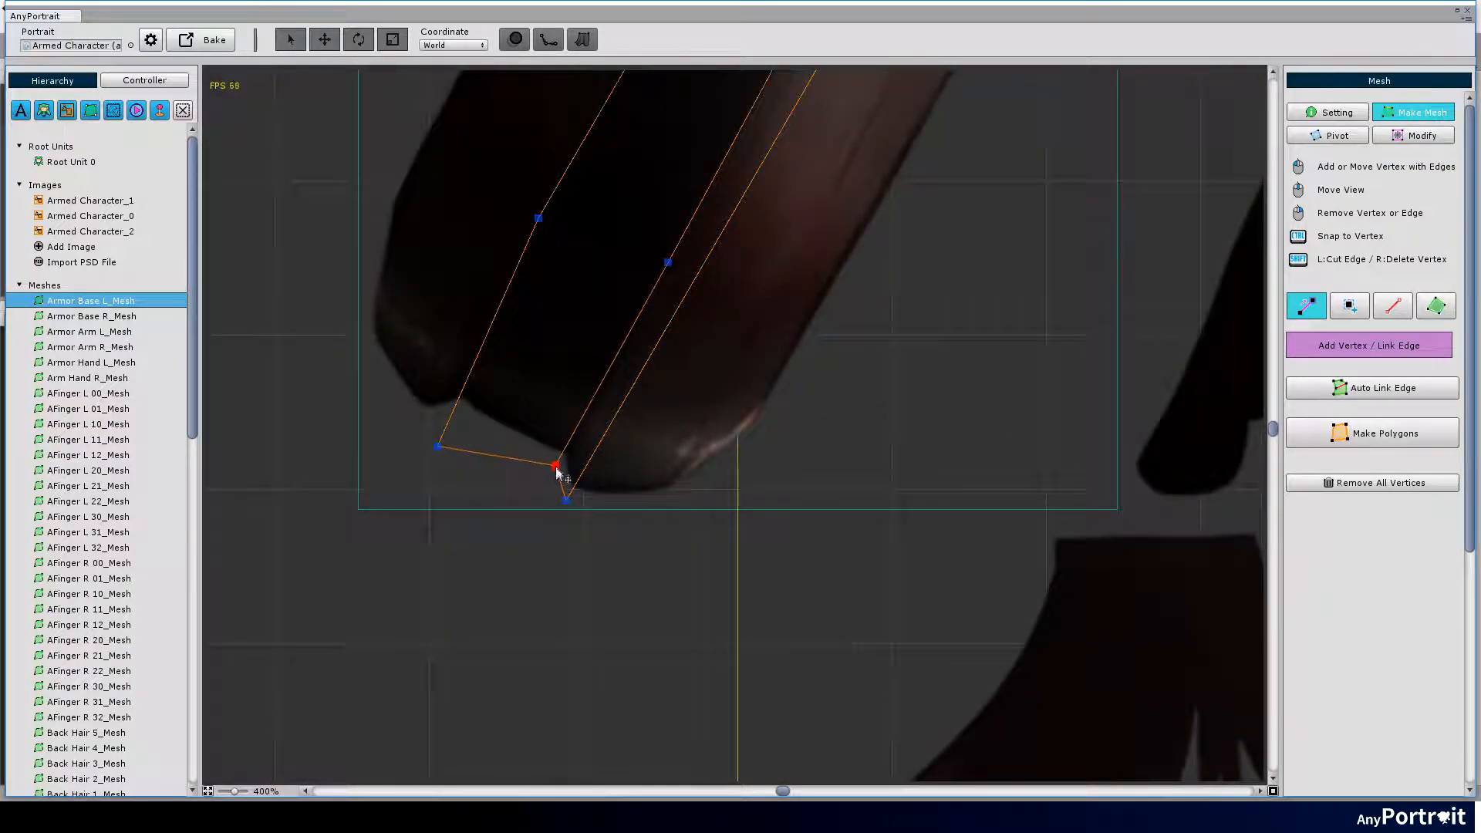
scroll(778, 425, down, 3)
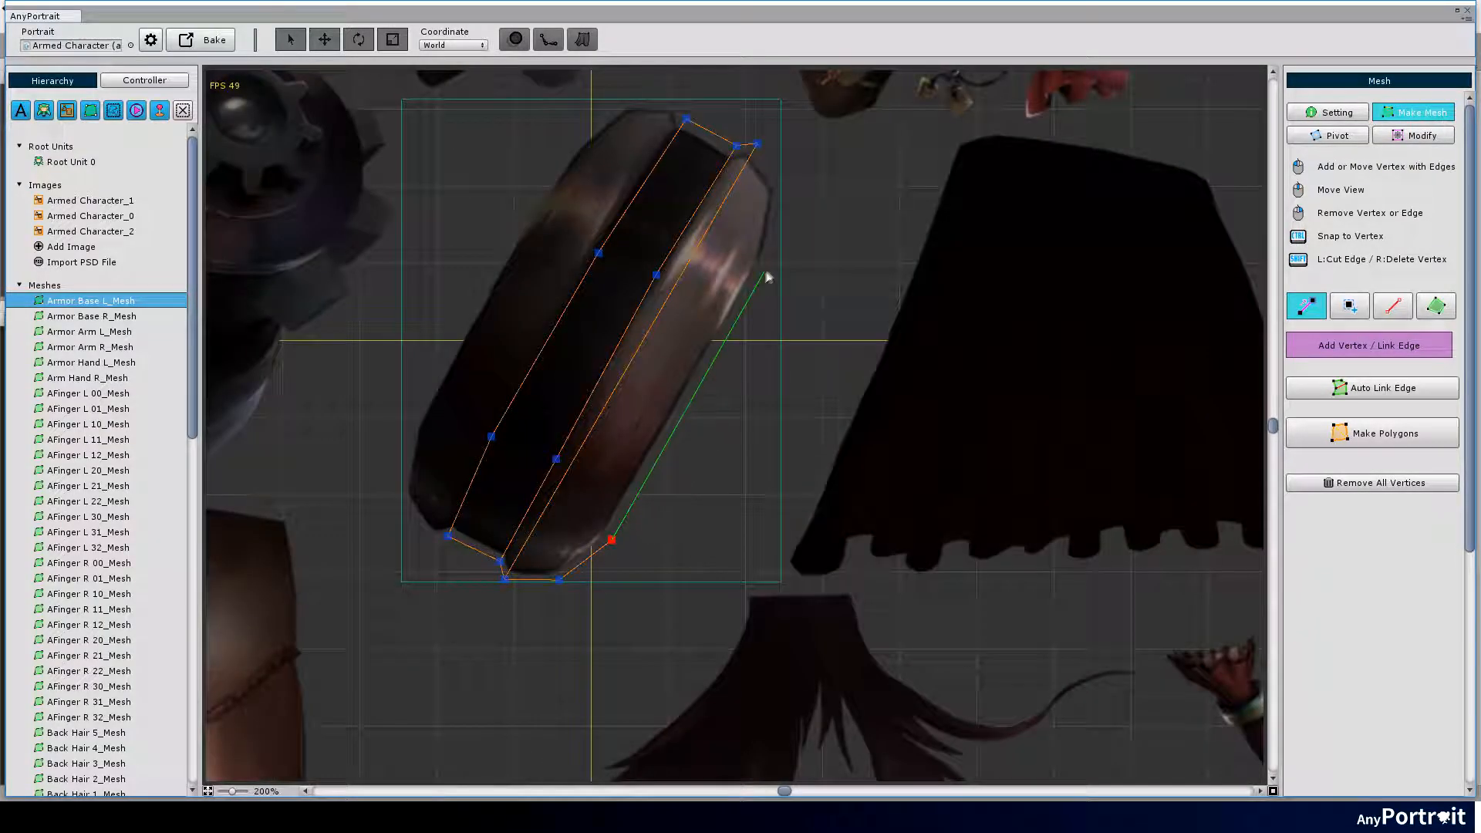
scroll(764, 208, up, 3)
click(723, 116)
scroll(721, 127, down, 3)
click(605, 122)
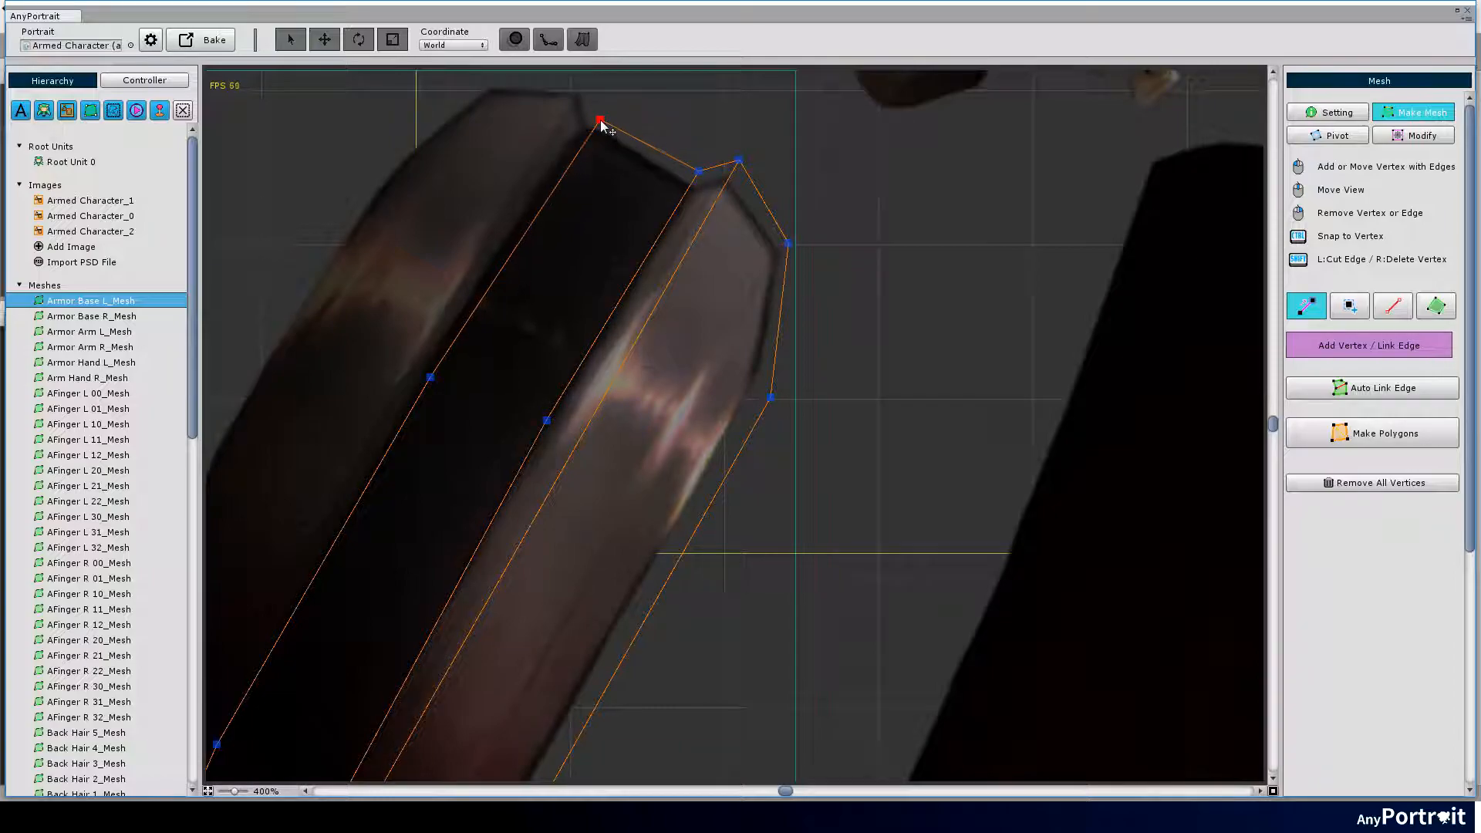
scroll(602, 127, up, 3)
scroll(391, 185, down, 3)
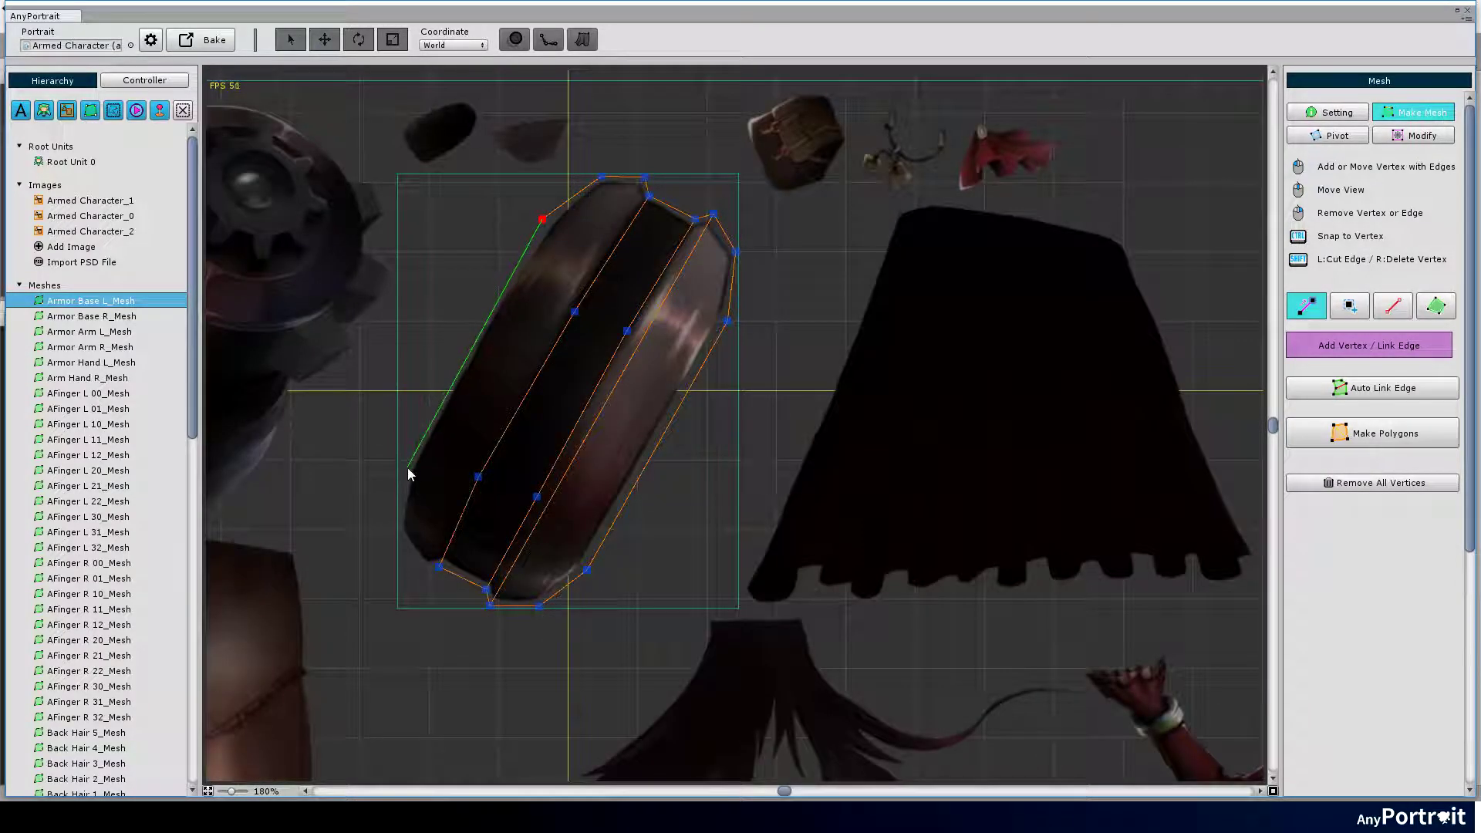
scroll(406, 440, up, 3)
Finish the lower and right outline and add a cross edge across the upper part.
click(410, 429)
click(489, 681)
scroll(694, 695, down, 2)
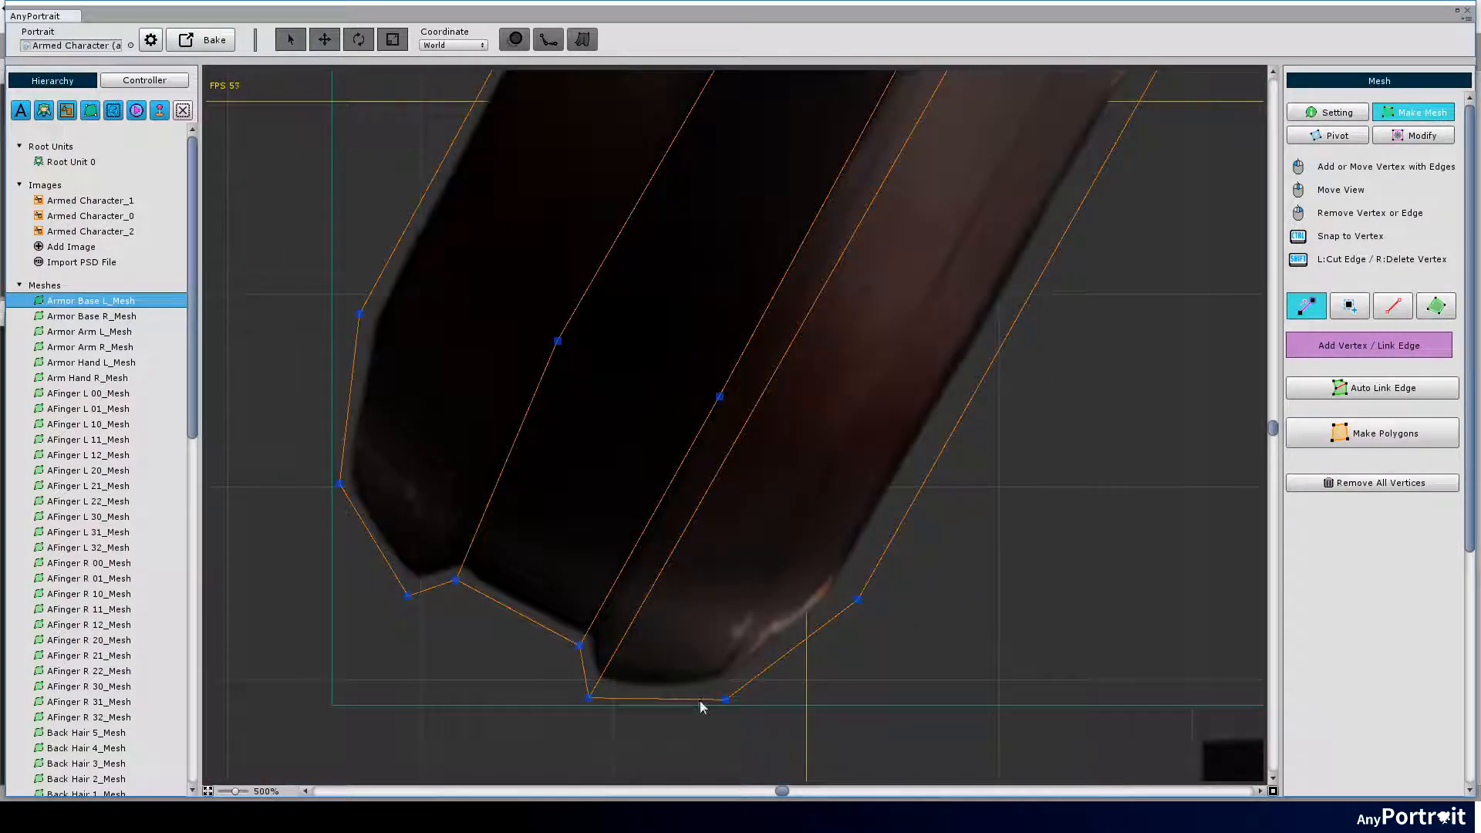
scroll(695, 545, up, 1)
scroll(671, 274, down, 3)
click(746, 243)
scroll(741, 232, up, 2)
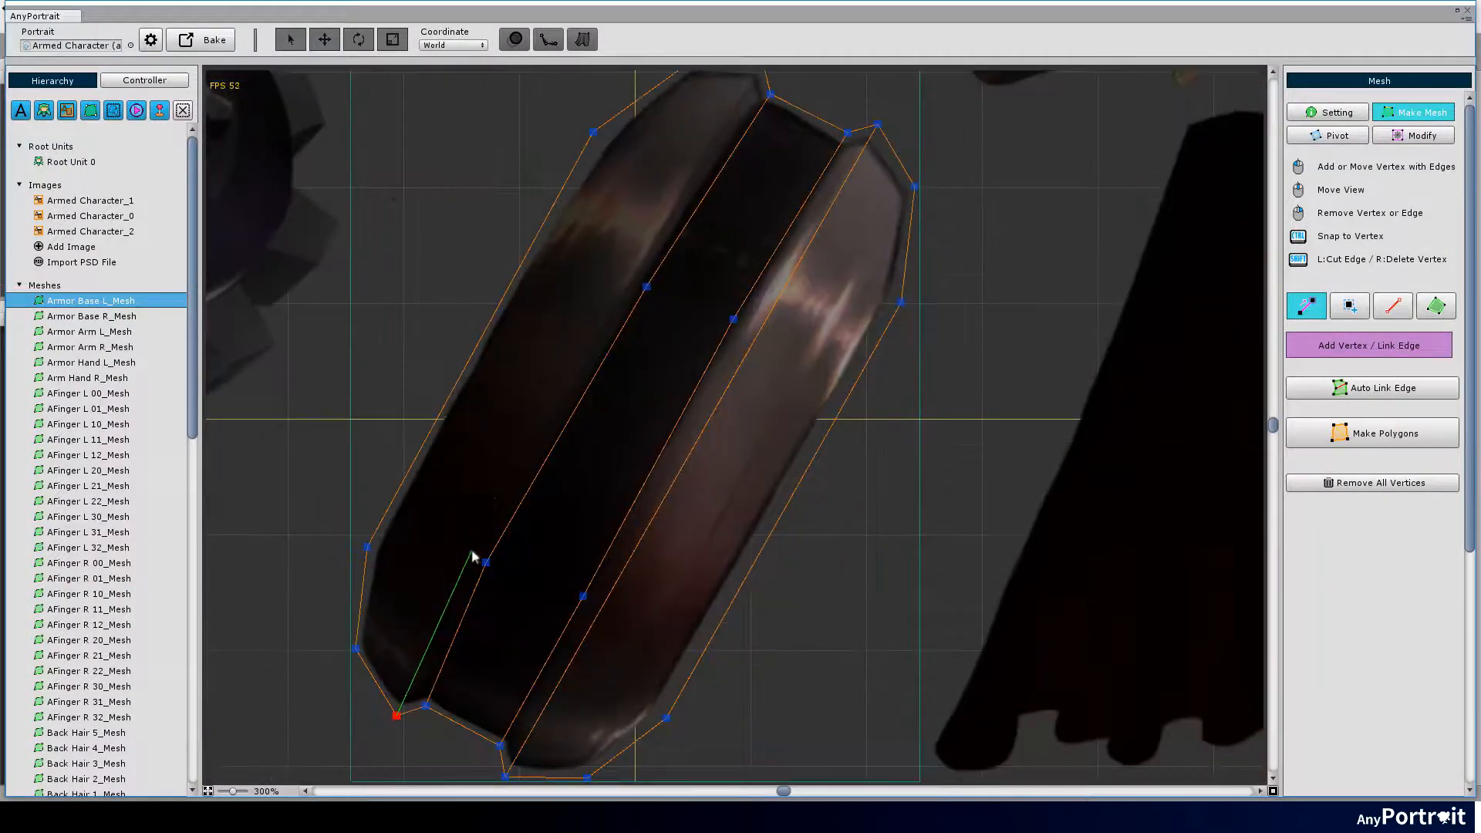
scroll(740, 150, up, 1)
scroll(718, 348, down, 2)
click(705, 303)
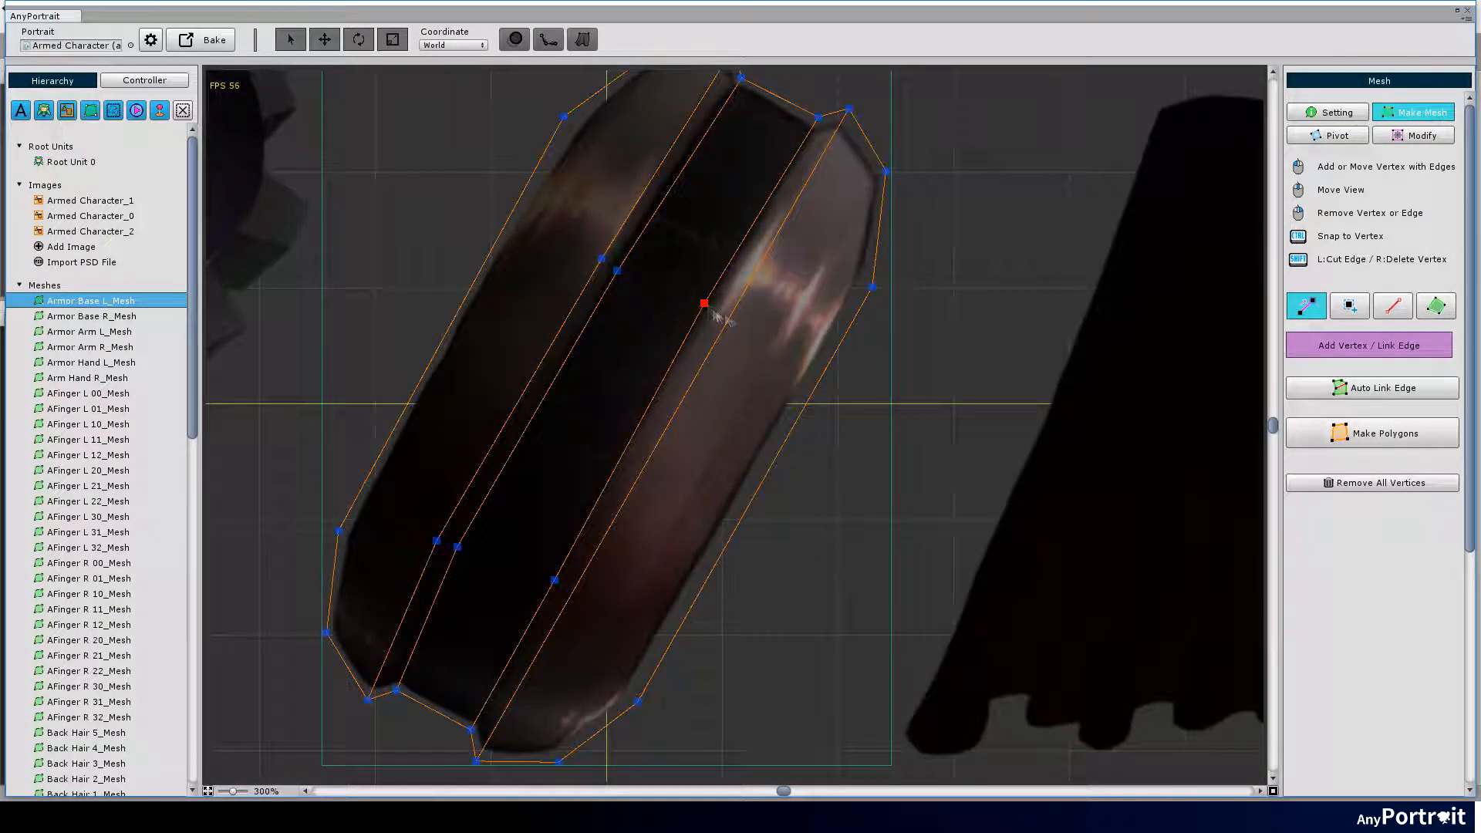
click(438, 546)
click(705, 303)
click(480, 215)
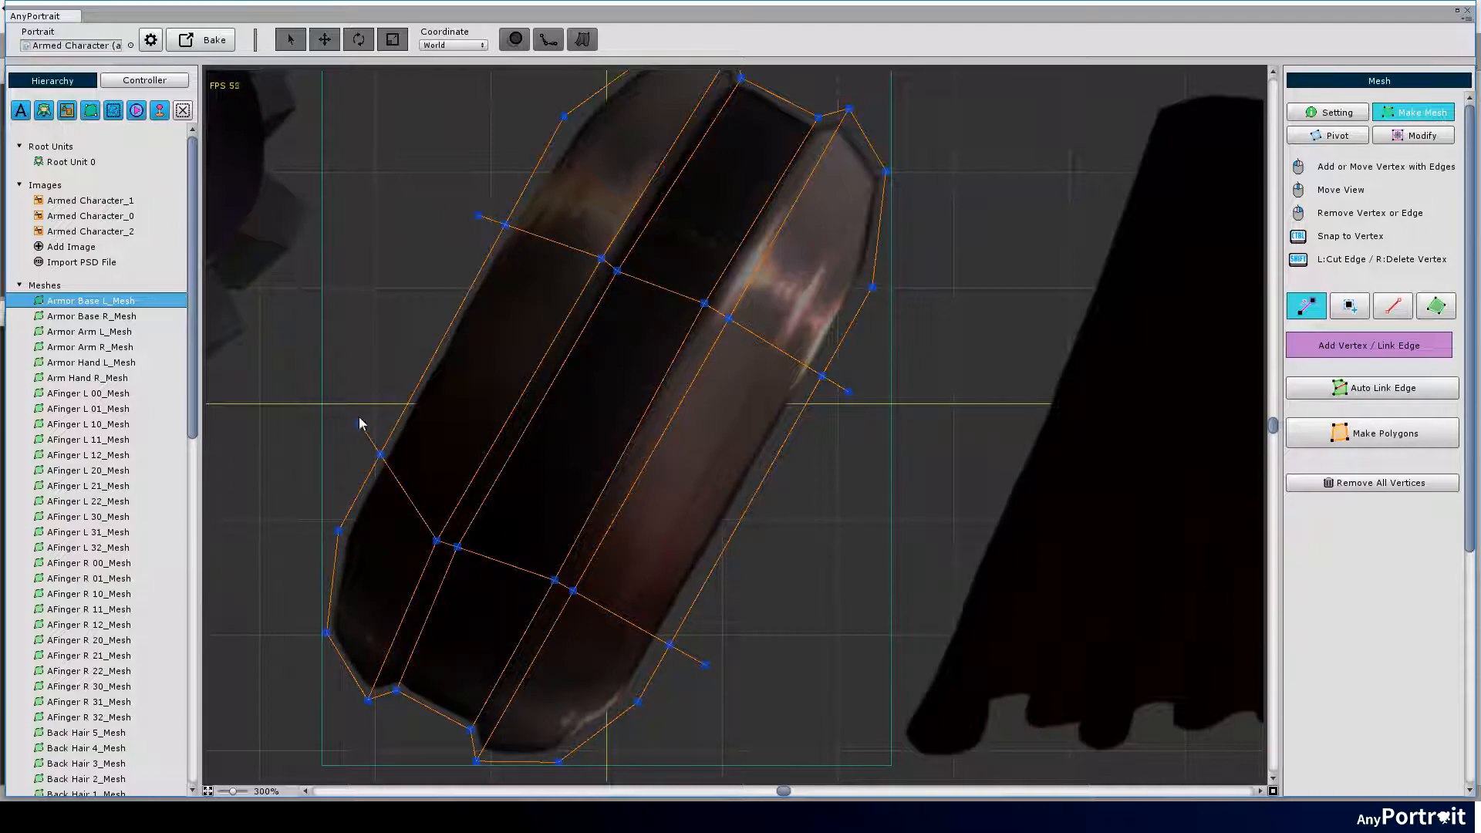
Nudge outline vertices onto the piece's edges, then move to Armor Base R_Mesh.
drag(704, 669, 690, 614)
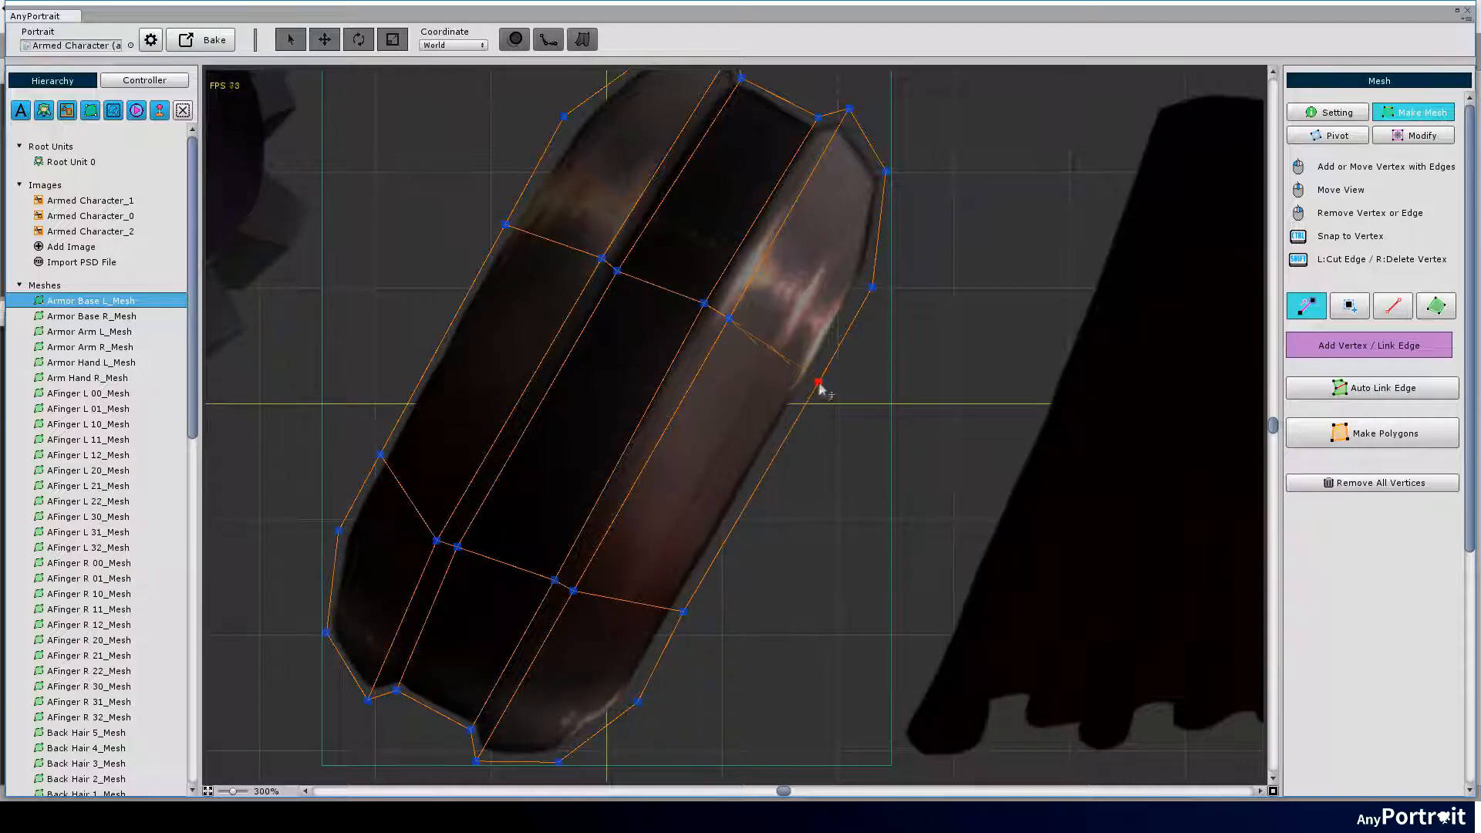
drag(818, 383, 810, 395)
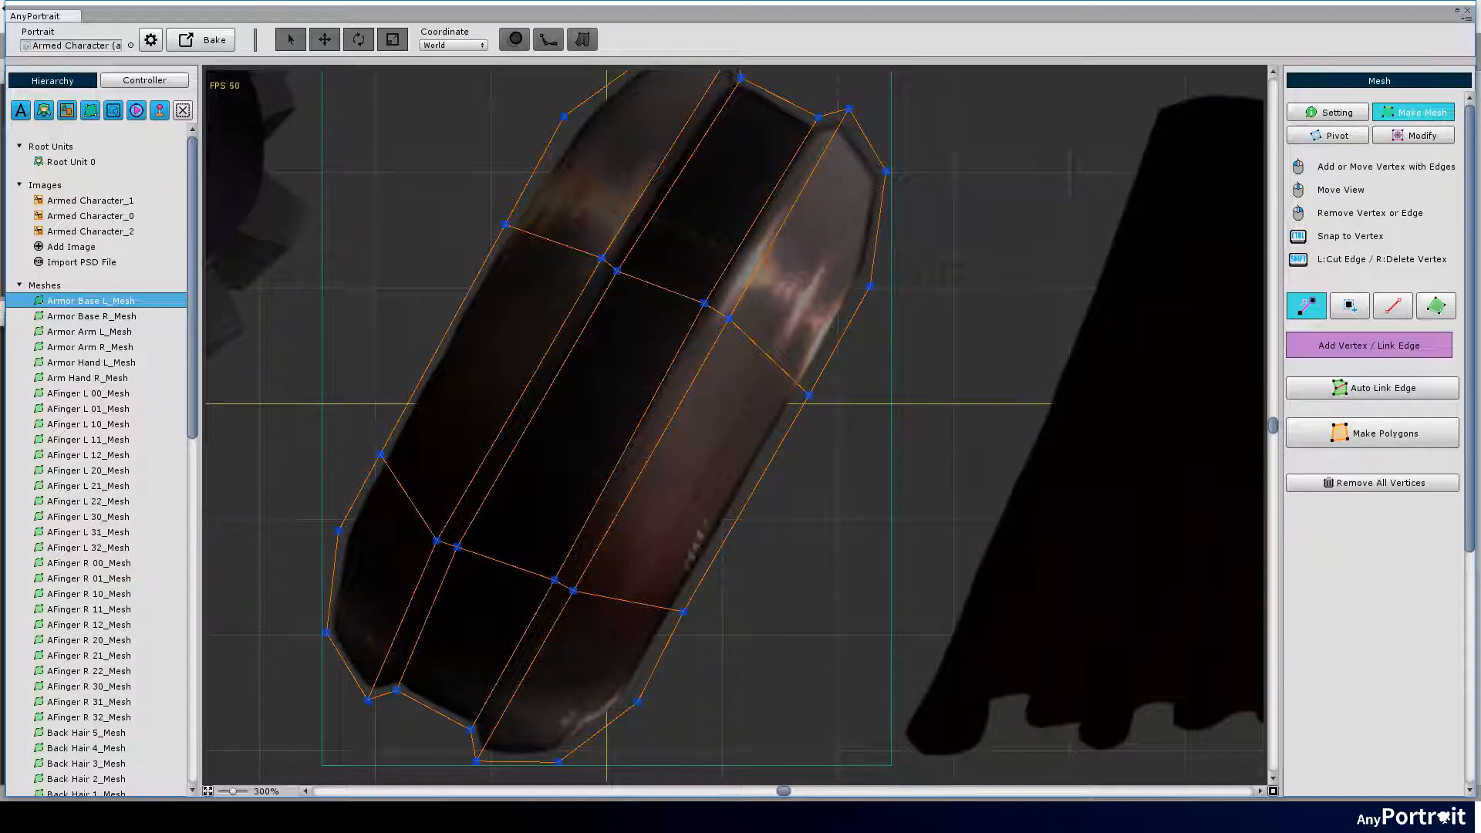
scroll(578, 556, up, 3)
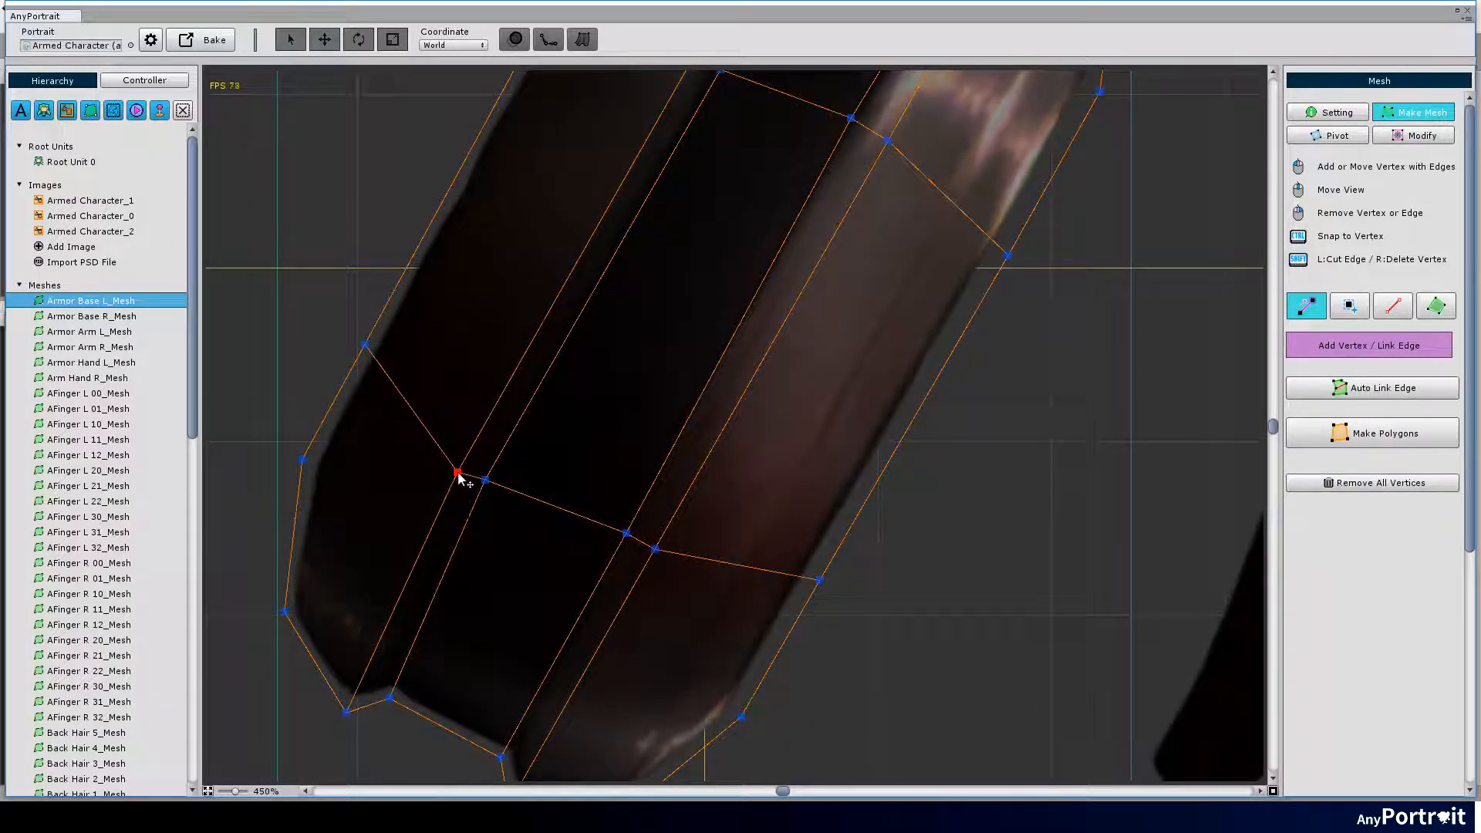
scroll(487, 484, down, 1)
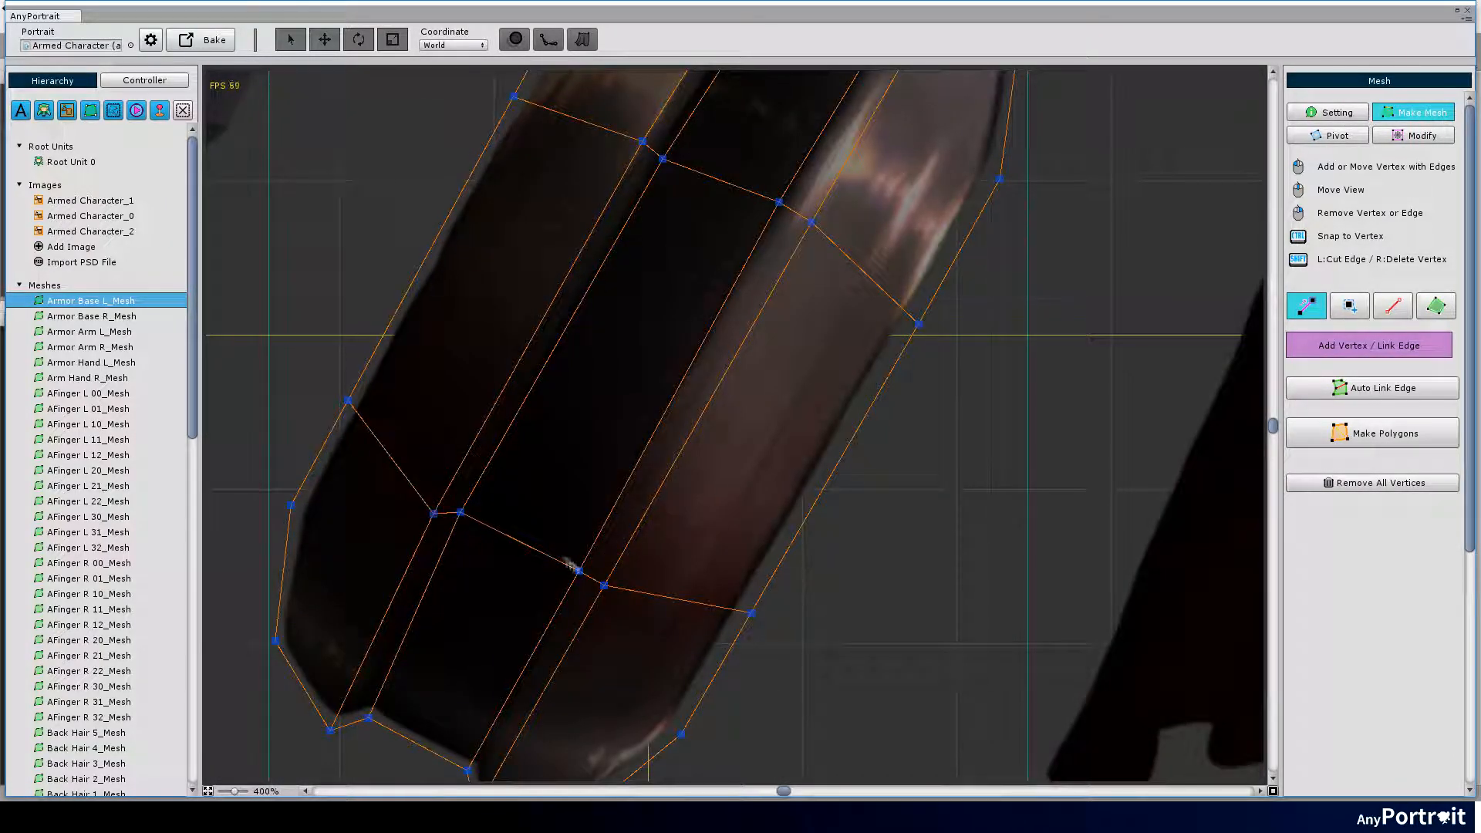
middle_drag(459, 517, 709, 521)
drag(705, 513, 694, 504)
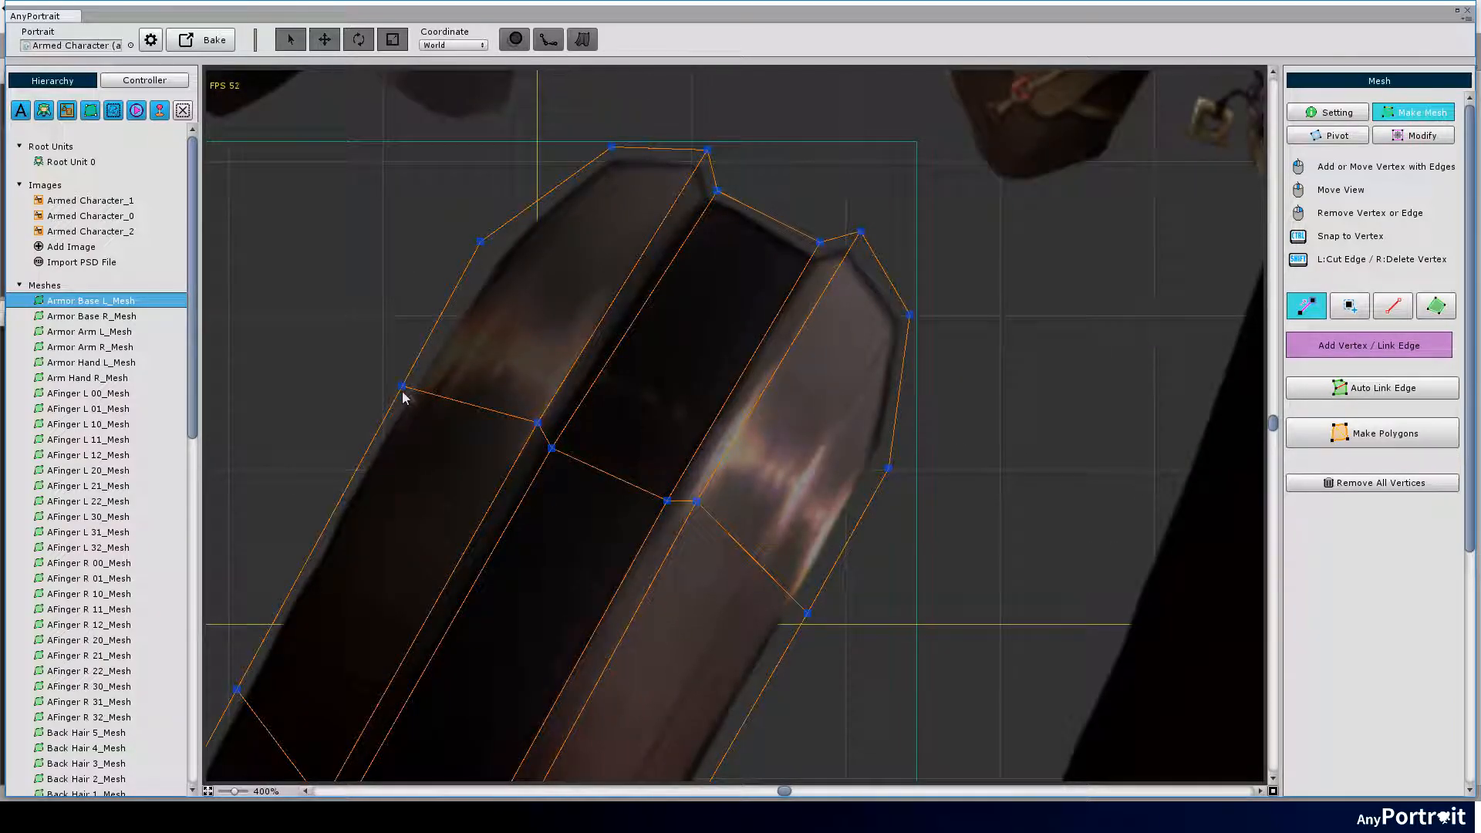
drag(401, 388, 396, 399)
drag(808, 615, 794, 613)
drag(479, 242, 510, 229)
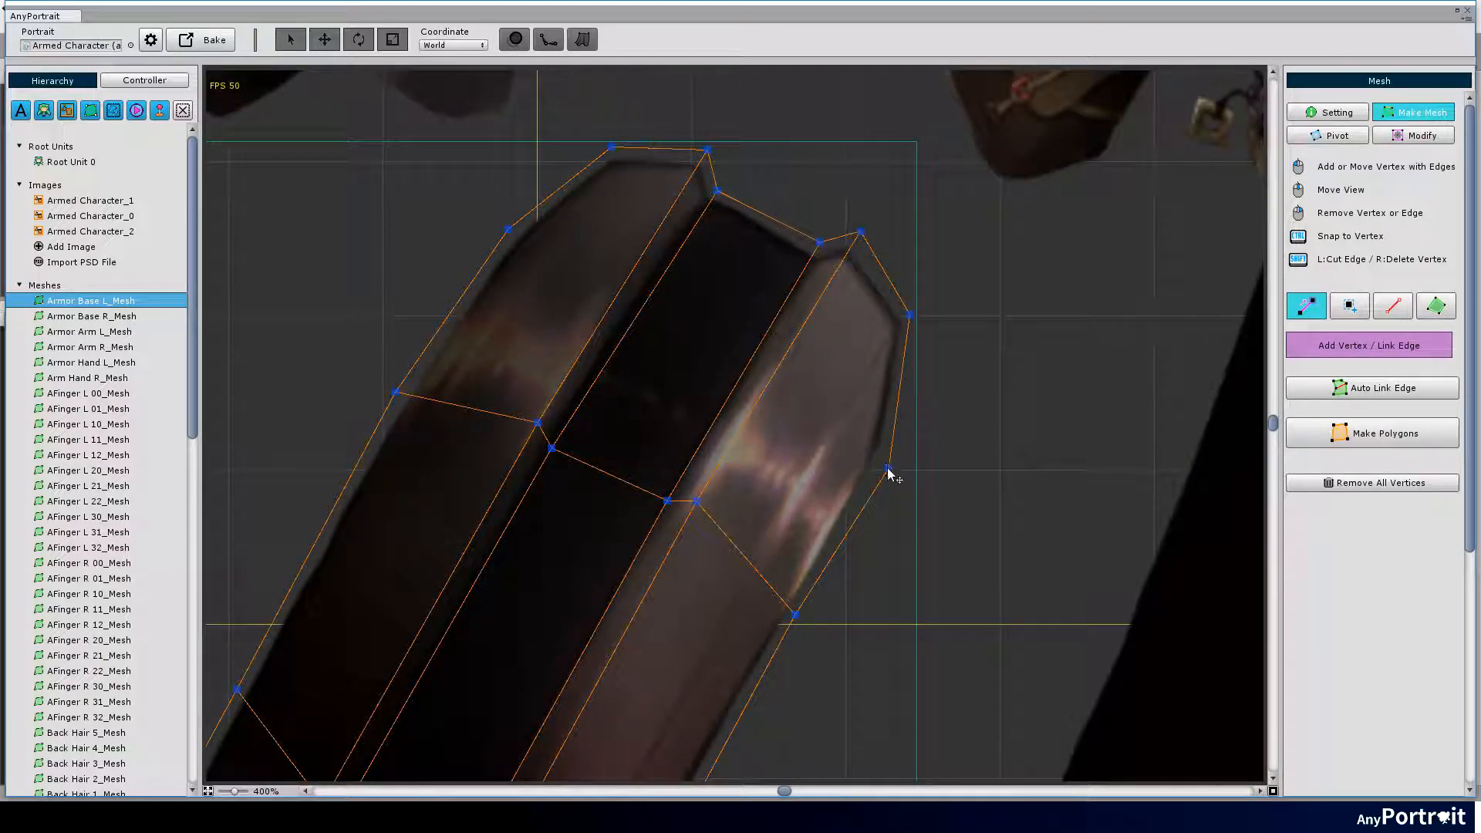
scroll(889, 473, down, 3)
middle_drag(879, 486, 798, 451)
scroll(671, 525, up, 3)
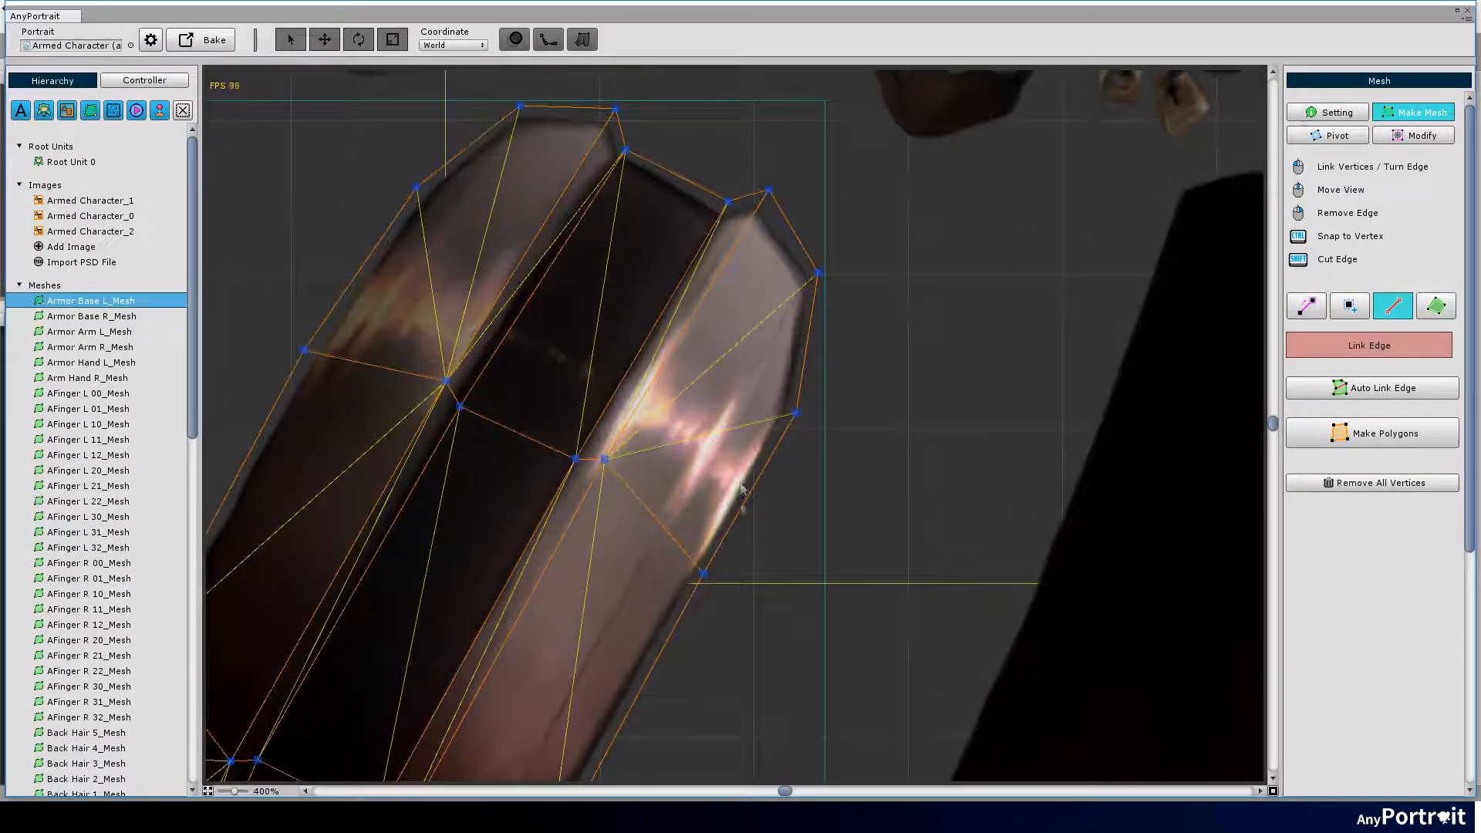
scroll(742, 489, down, 2)
scroll(763, 480, down, 2)
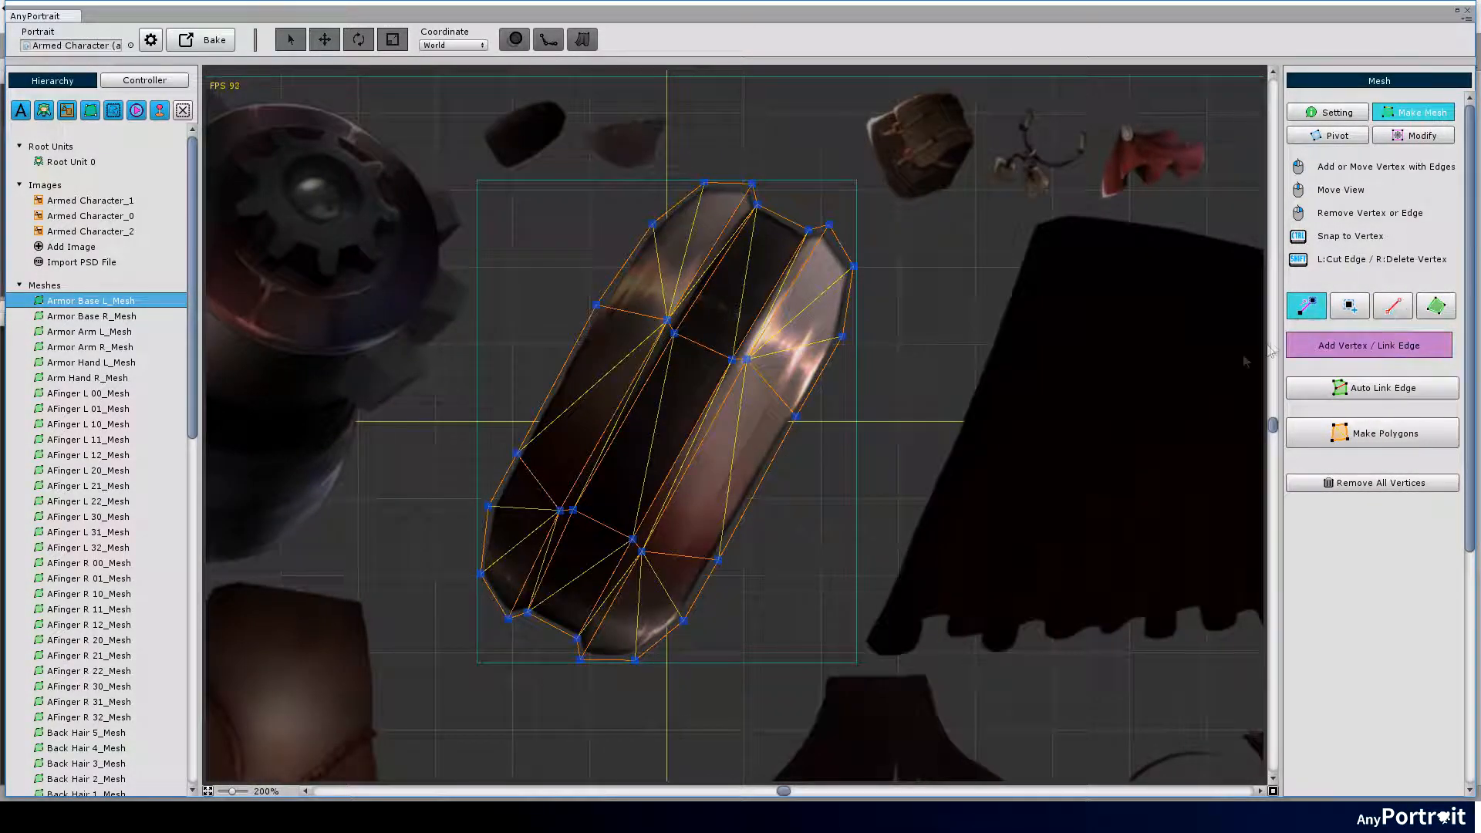
click(113, 316)
Clear Armor Base R_Mesh's vertices and close an outline ring of linked vertices.
click(1372, 482)
scroll(625, 132, up, 1)
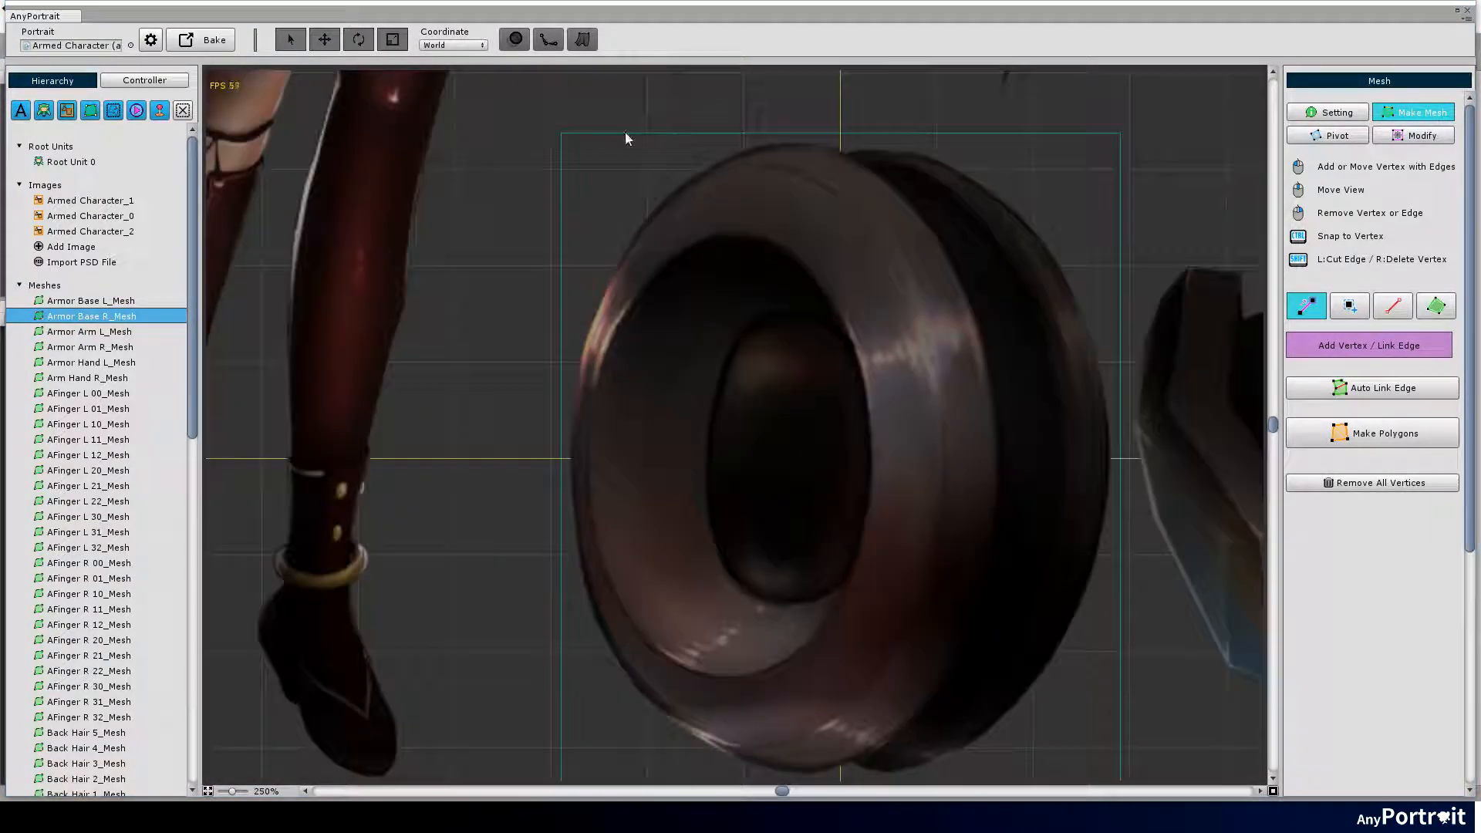
click(751, 154)
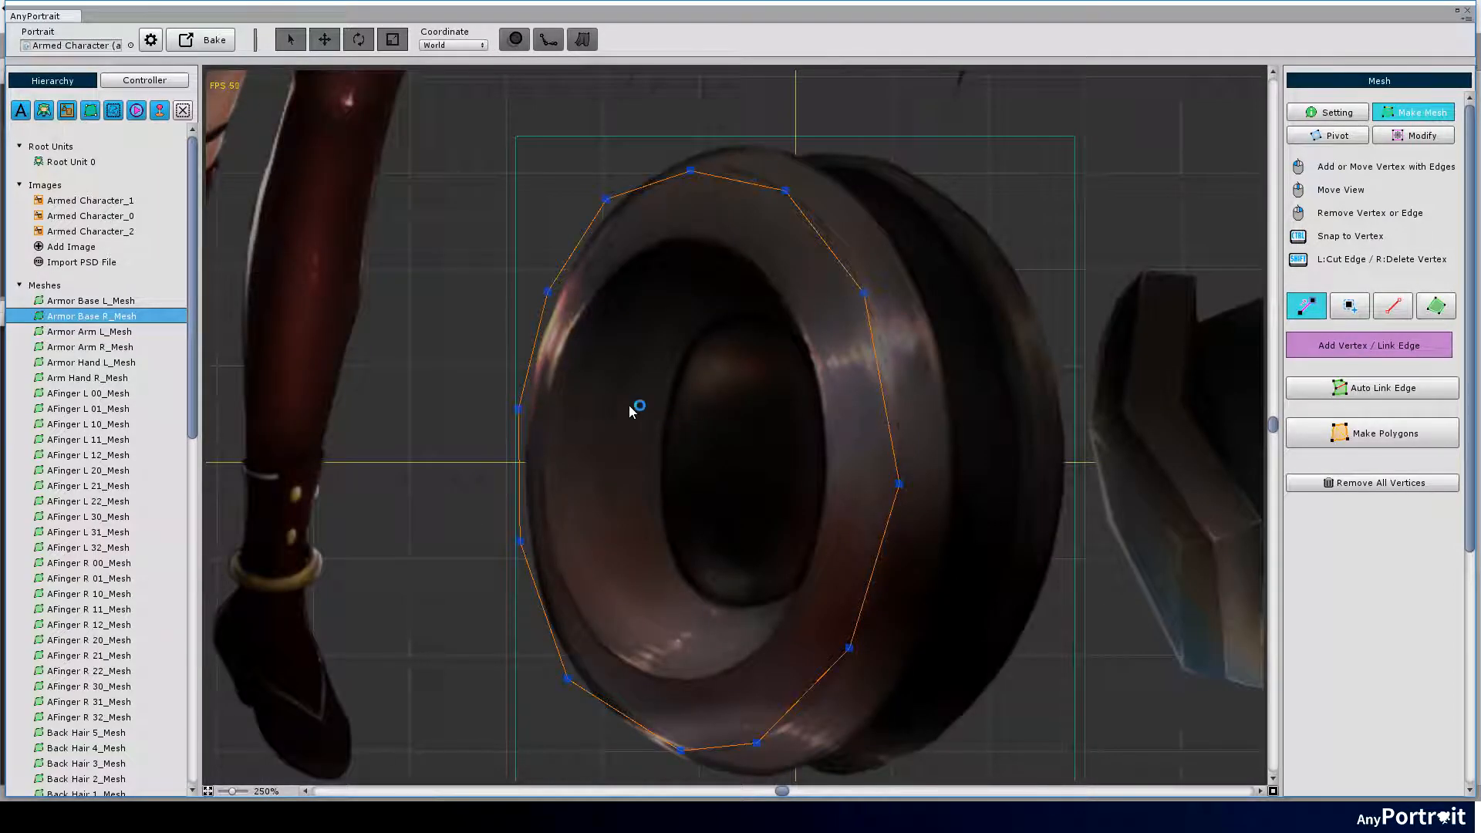
click(898, 486)
scroll(899, 486, up, 1)
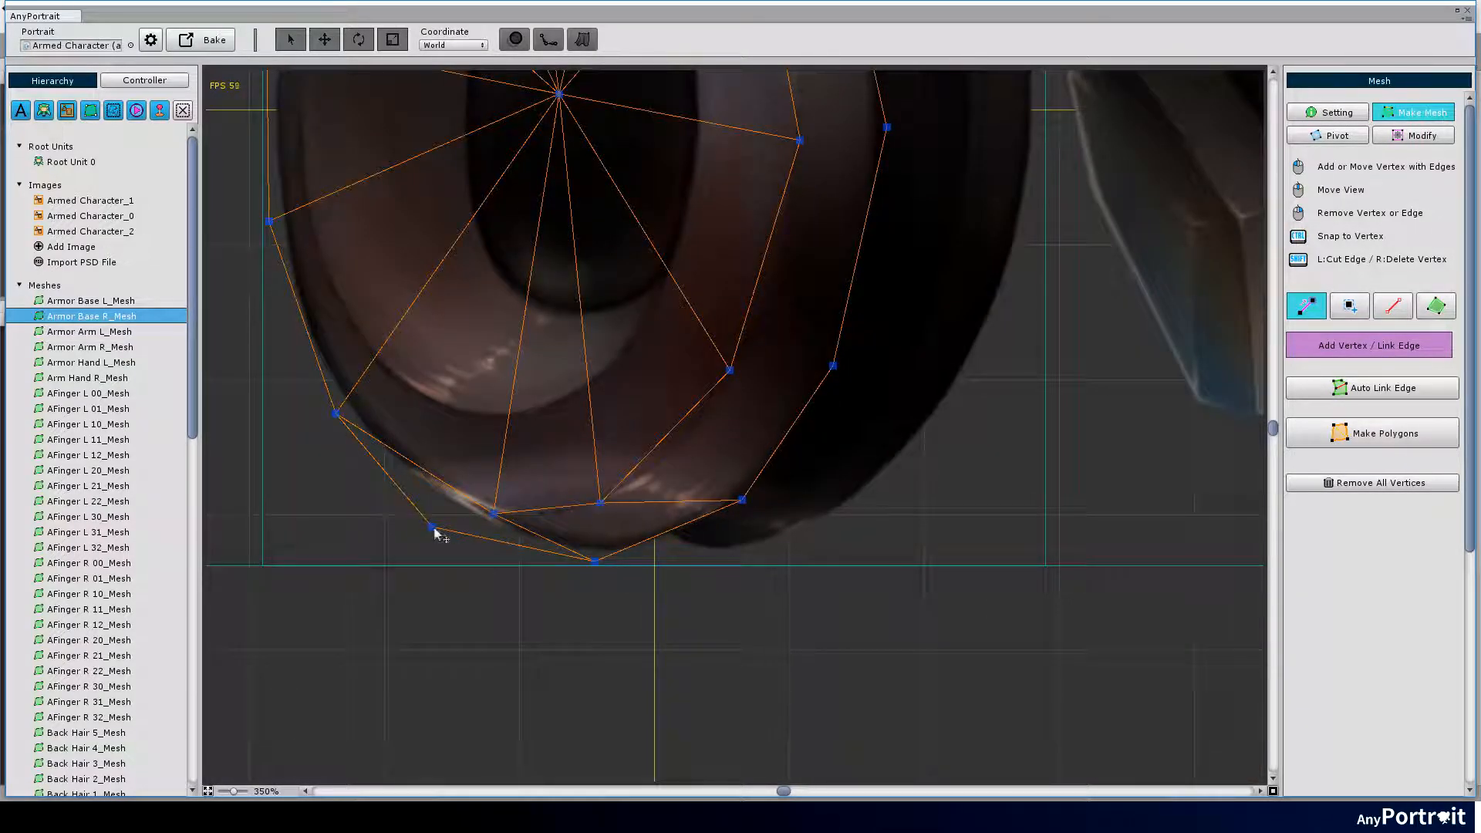
click(331, 417)
mouse_move(744, 503)
mouse_down()
mouse_move(667, 549)
mouse_move(544, 550)
mouse_up()
Add lower and right-side ring vertices and link them into the mesh.
click(377, 472)
click(664, 549)
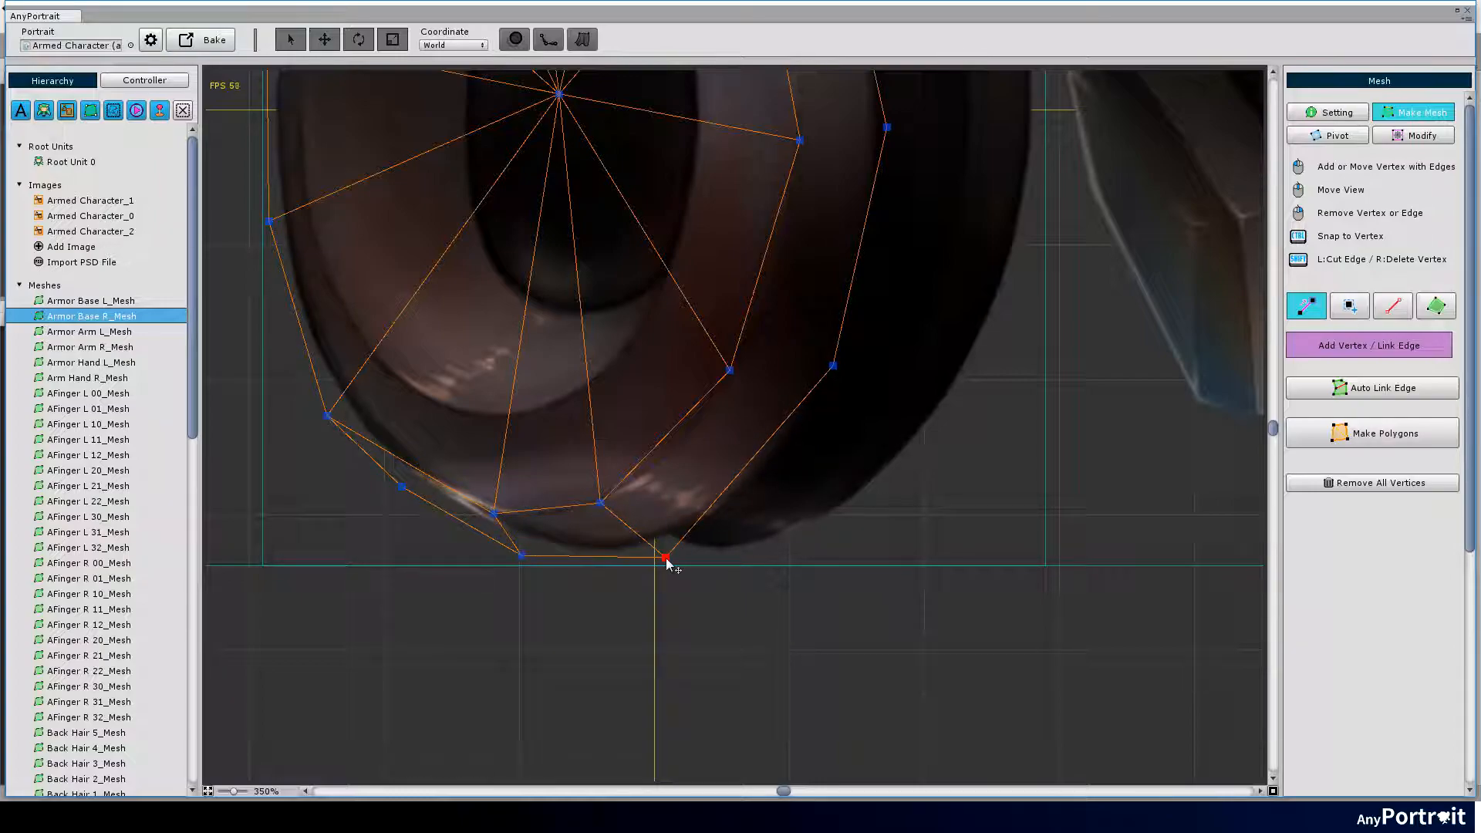
scroll(741, 383, up, 5)
middle_drag(585, 225, 648, 245)
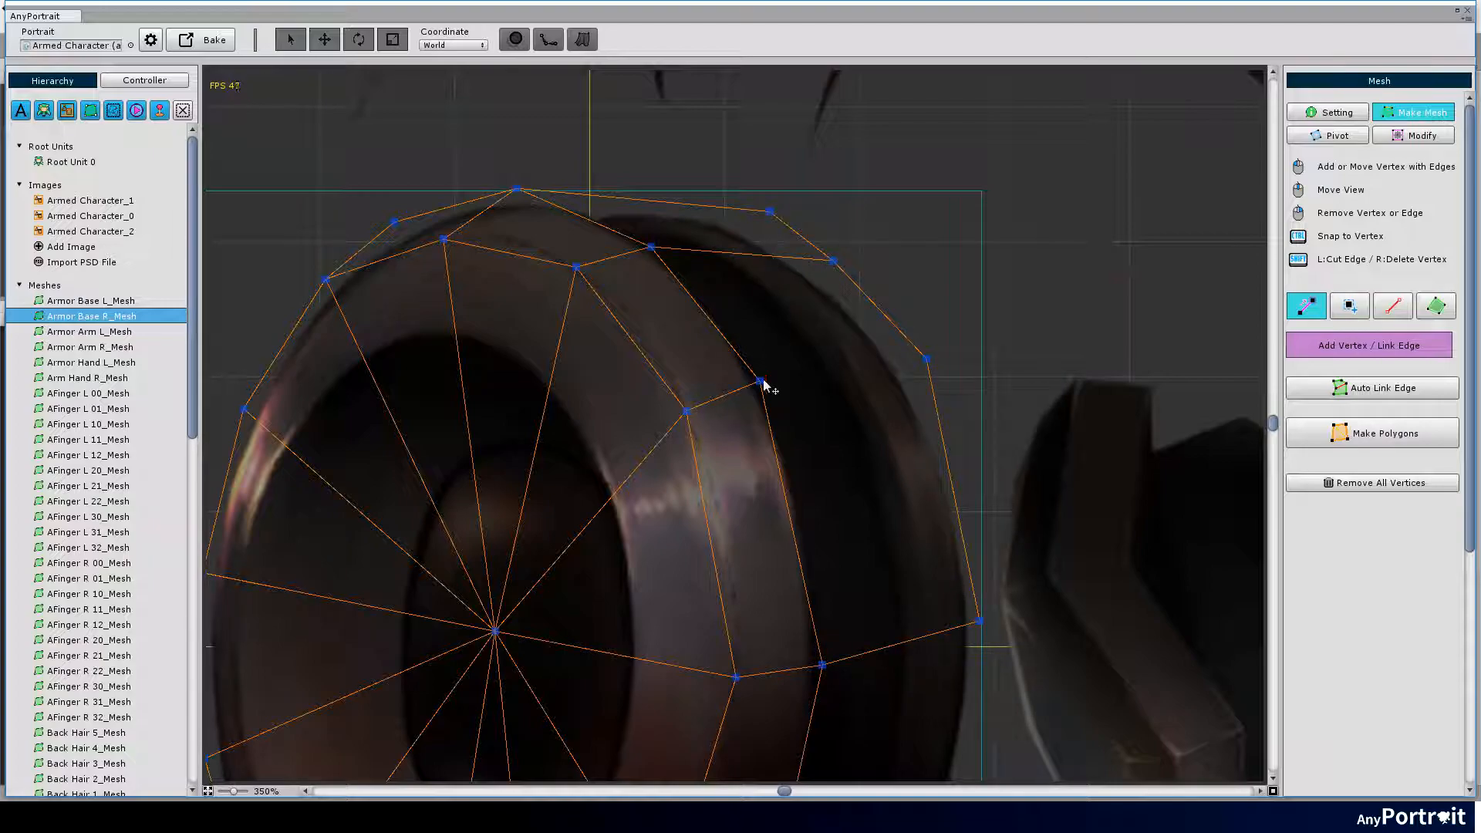
middle_drag(933, 370, 787, 117)
middle_drag(787, 662, 798, 519)
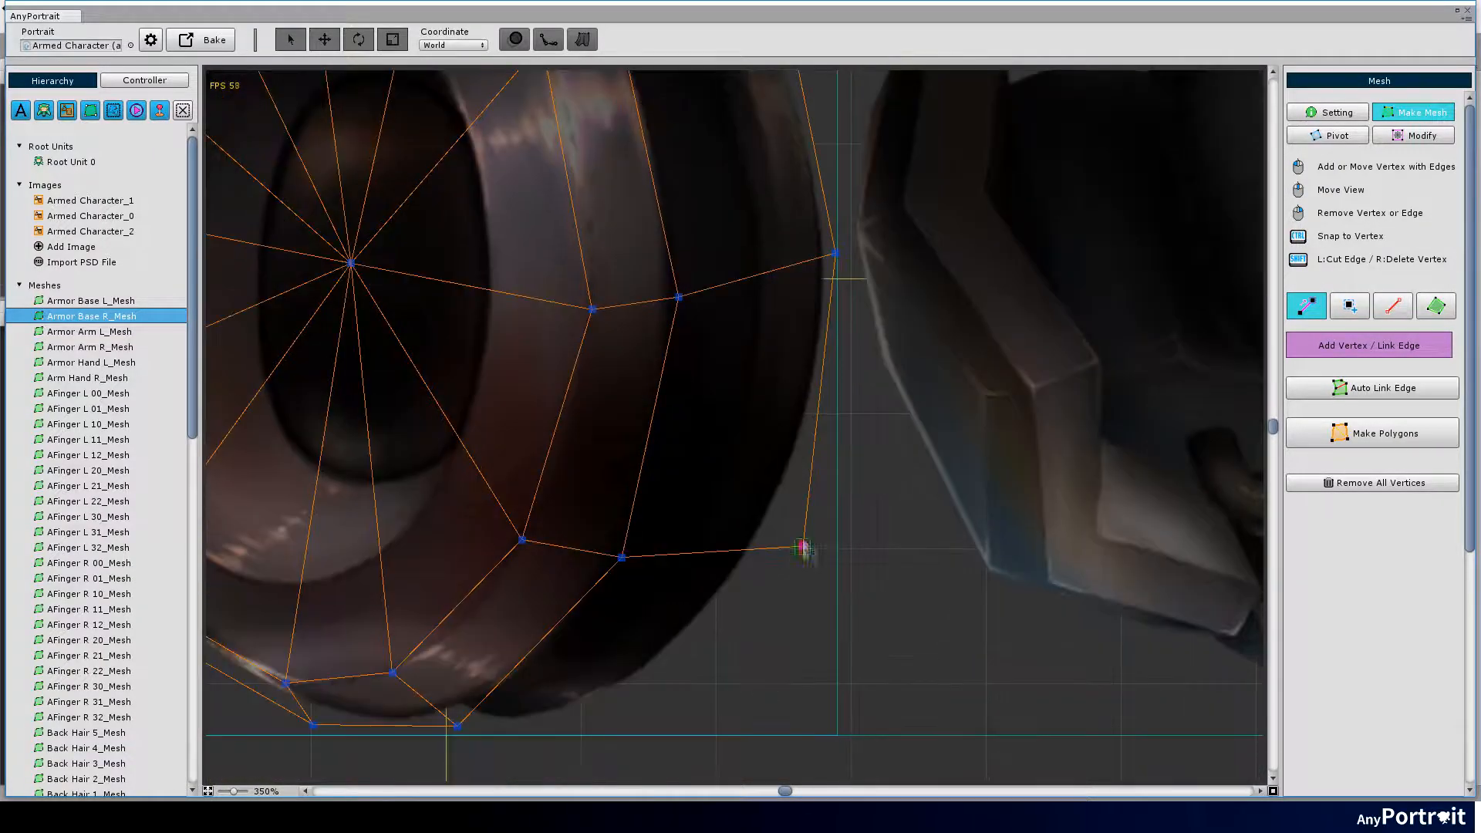
click(625, 714)
scroll(627, 717, down, 4)
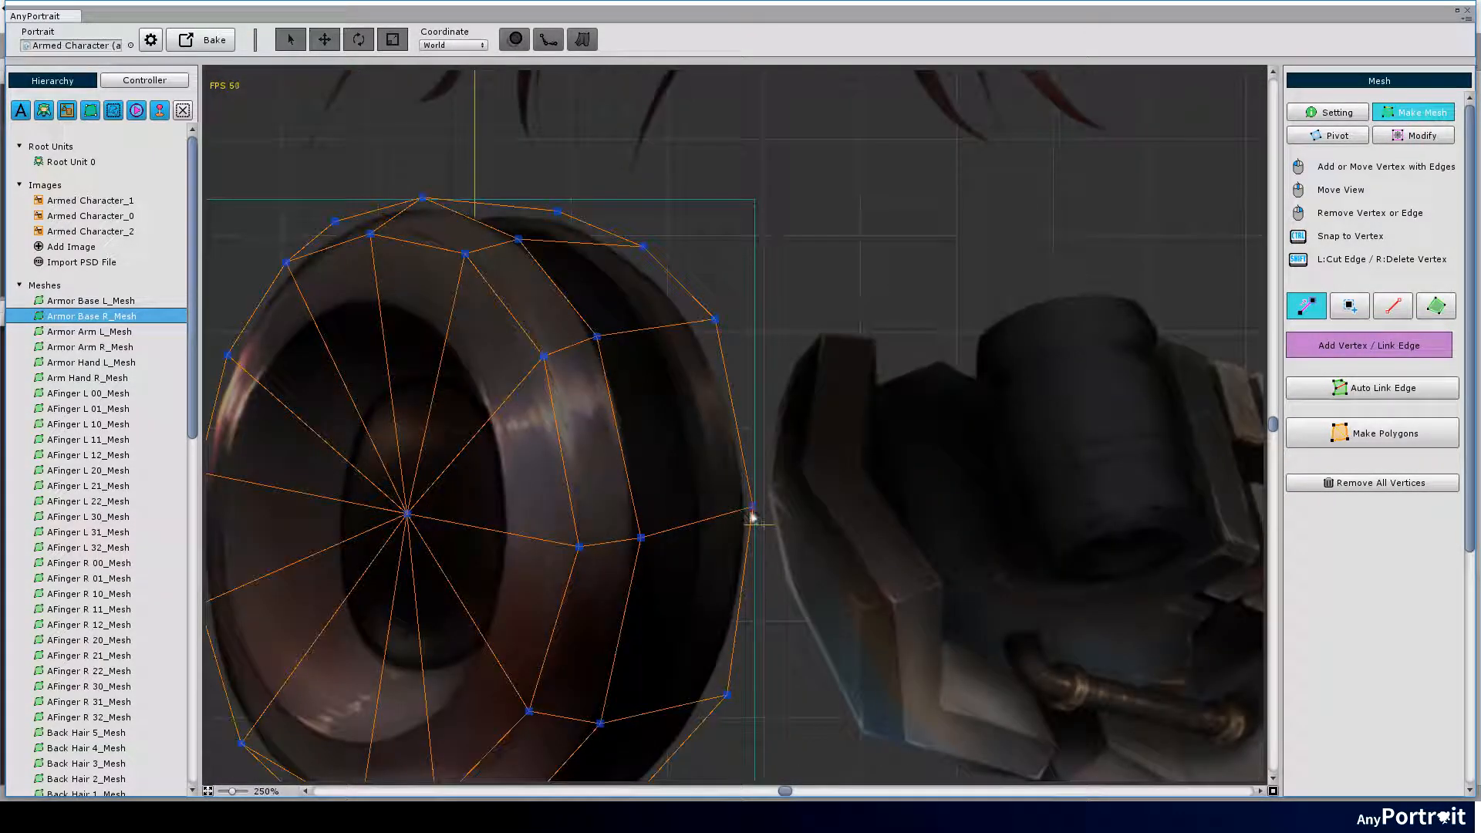
scroll(718, 348, down, 3)
Clear Armor Arm L_Mesh's vertices and outline its left corners.
click(89, 331)
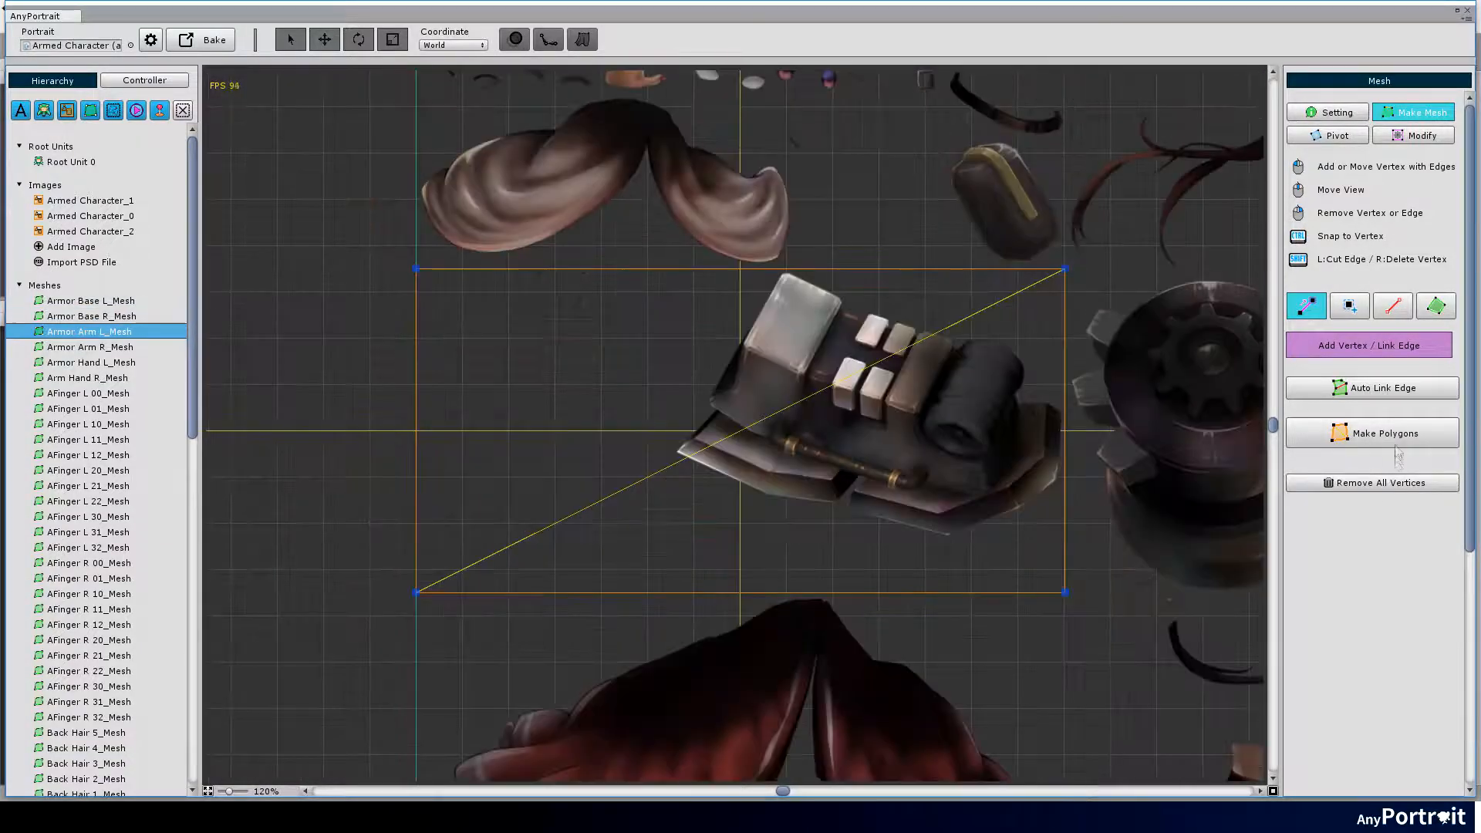
click(1373, 483)
click(777, 443)
scroll(655, 382, up, 4)
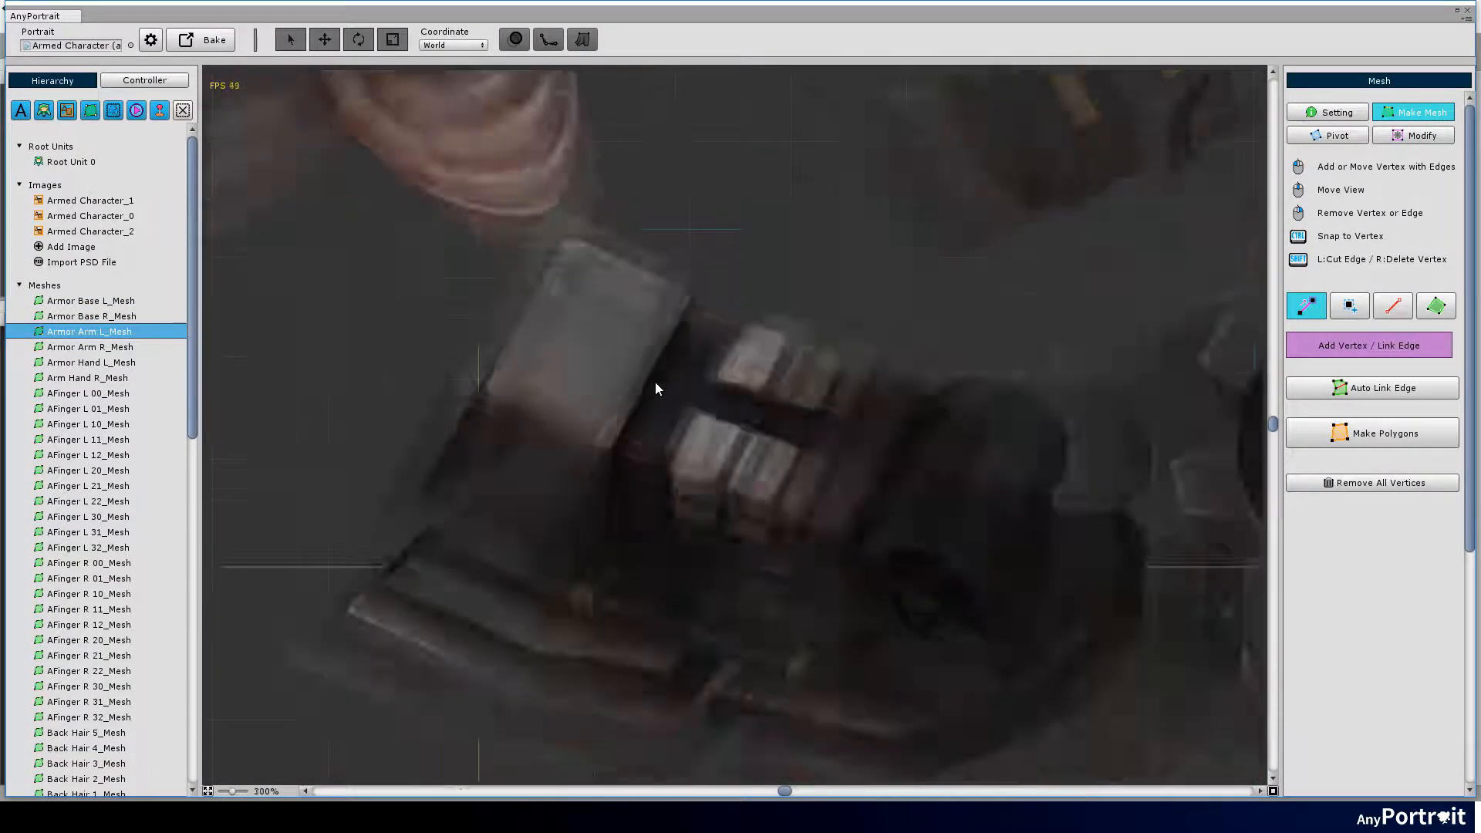
scroll(655, 383, up, 3)
scroll(1032, 358, up, 3)
click(398, 198)
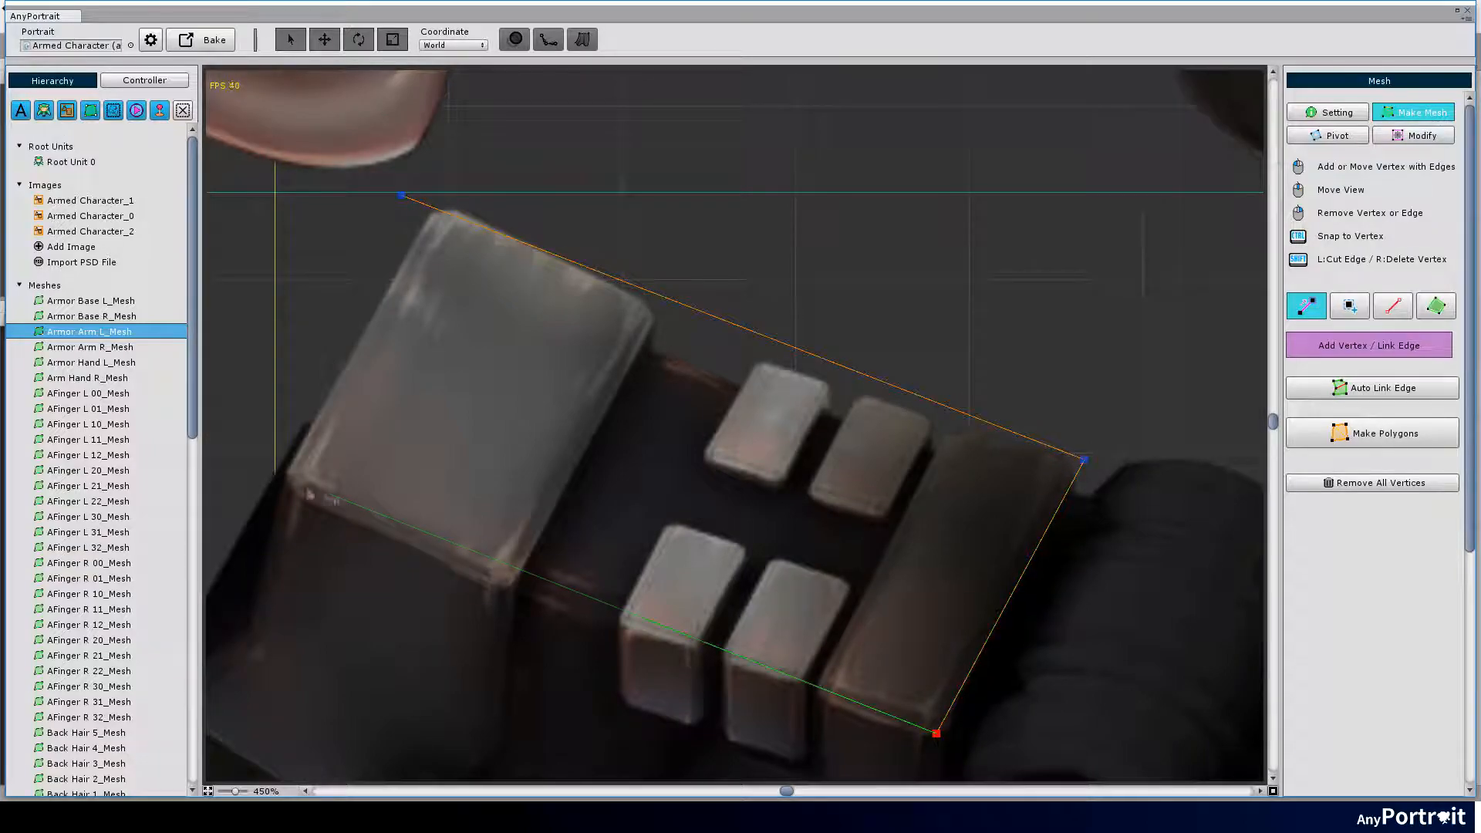
scroll(694, 405, down, 3)
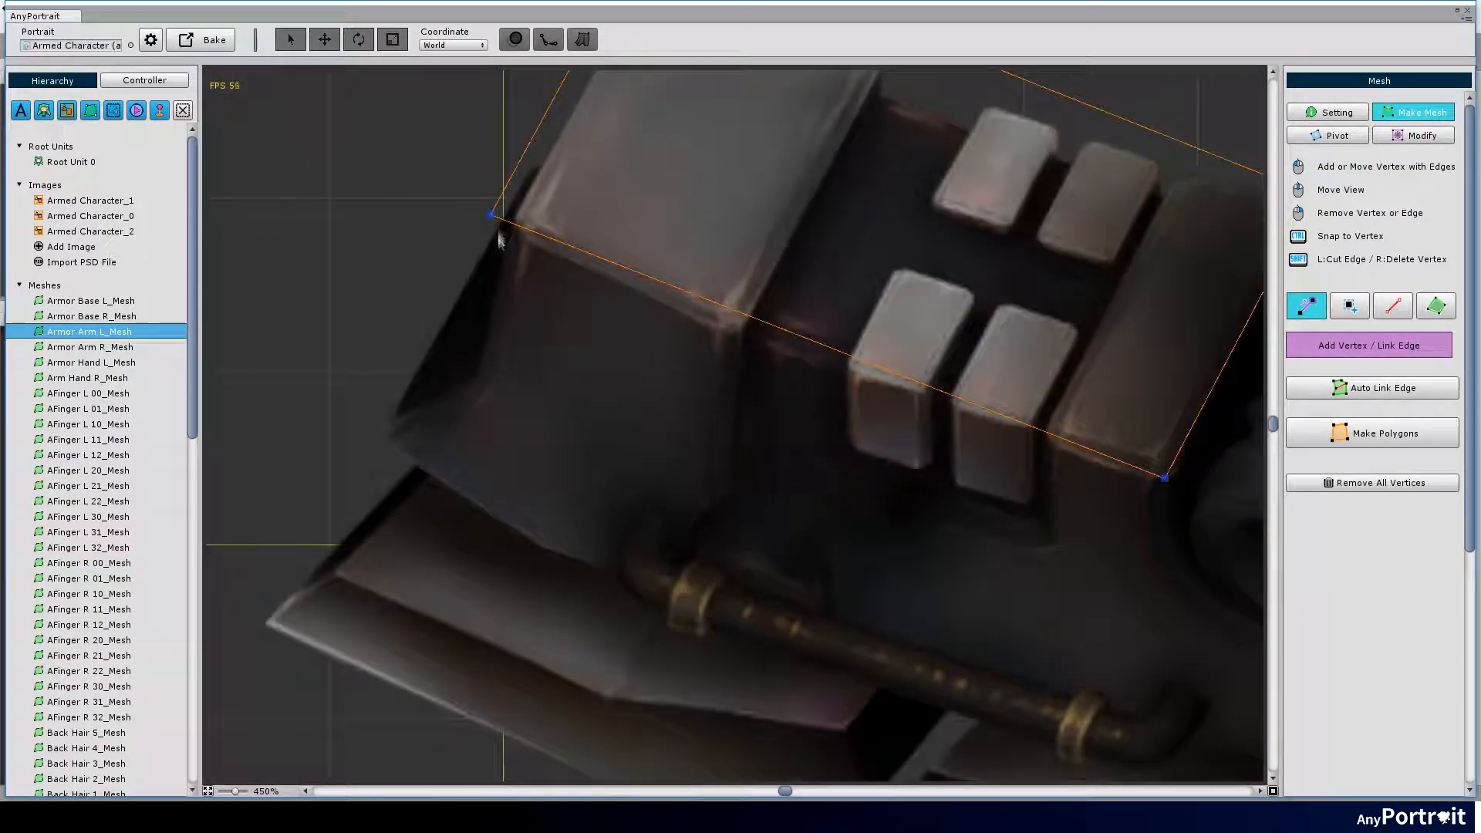
click(274, 471)
scroll(578, 464, down, 3)
click(389, 517)
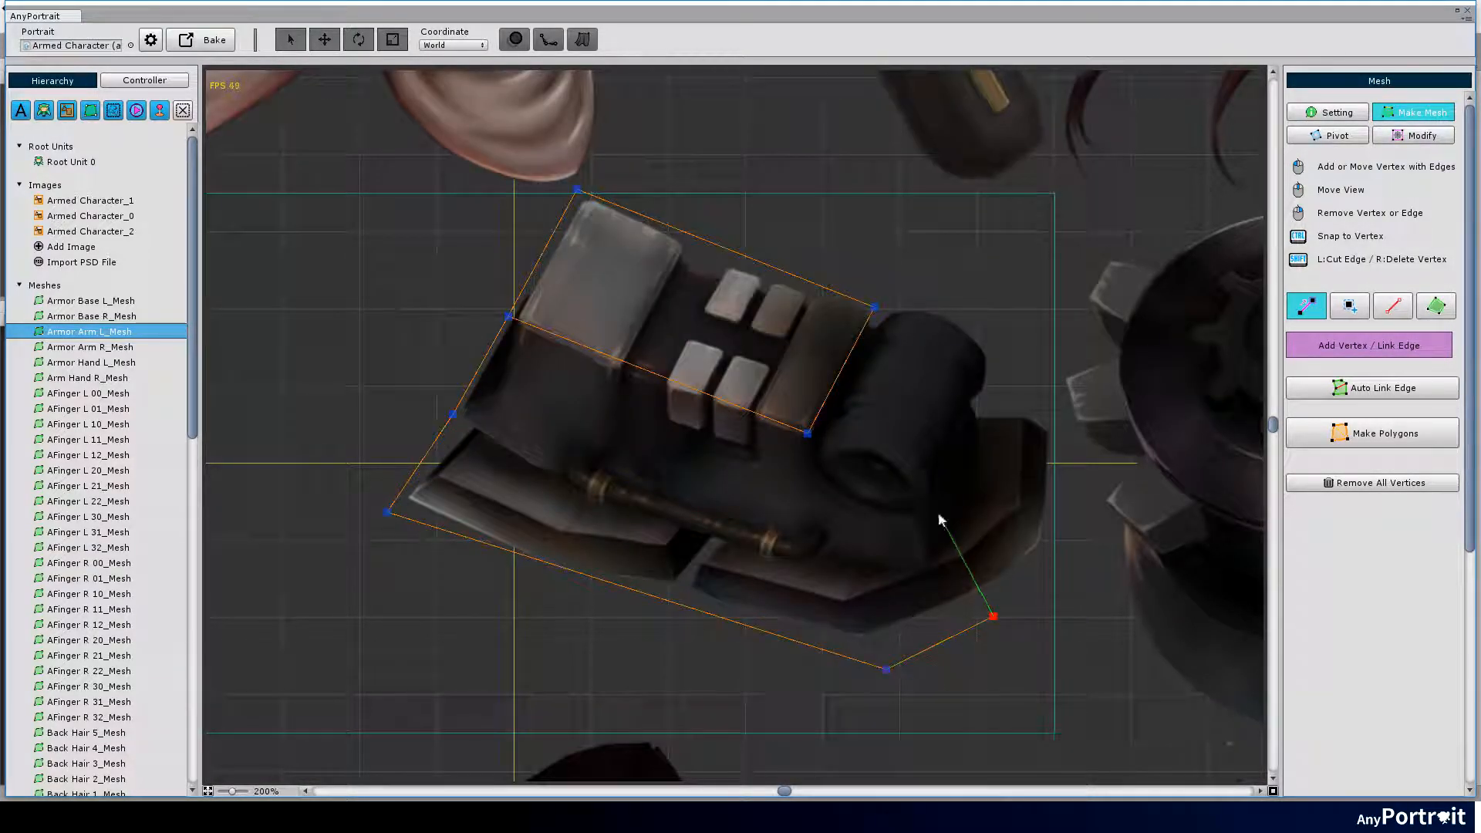
scroll(869, 432, up, 3)
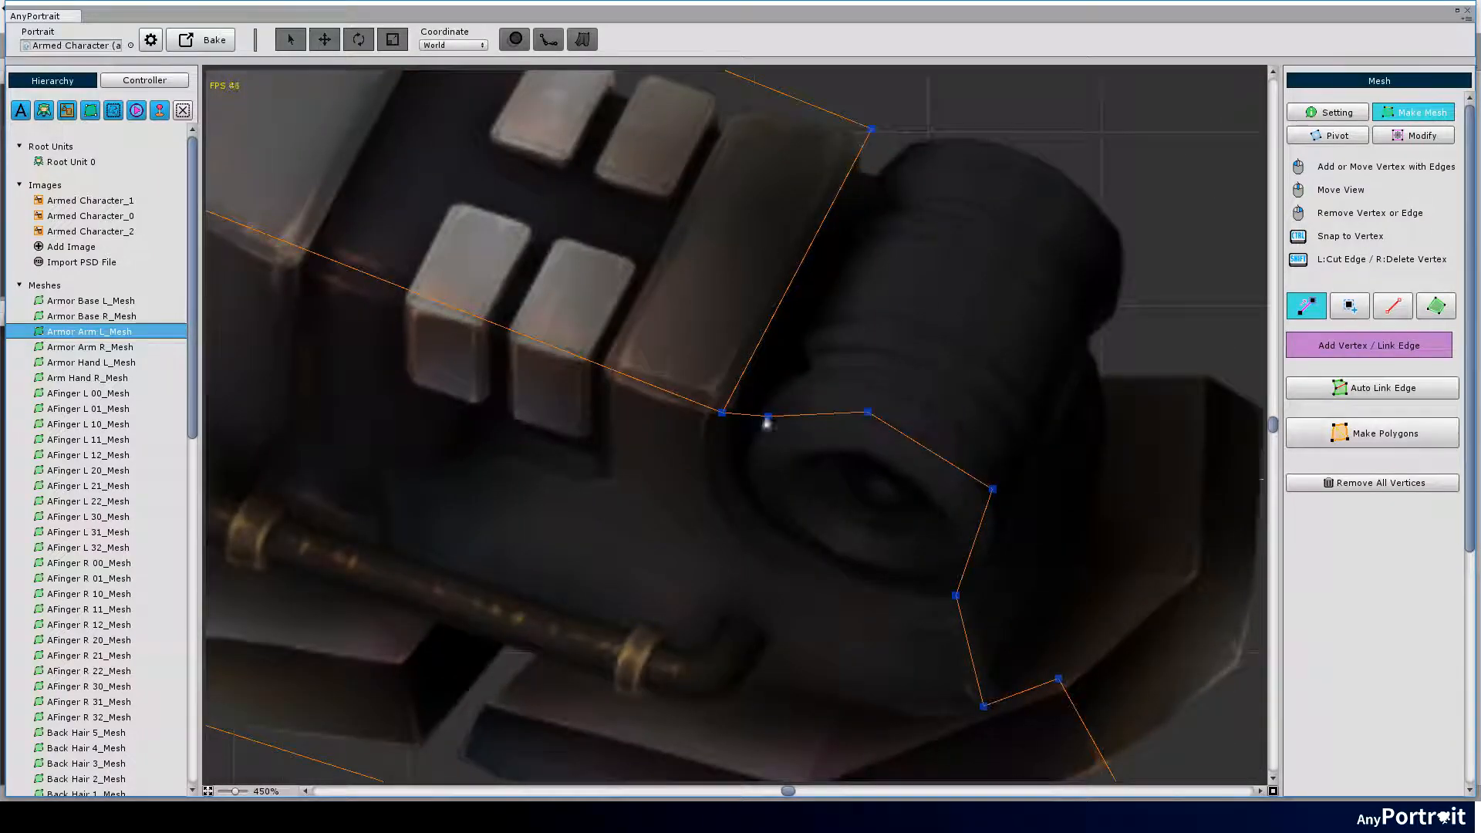
scroll(925, 451, up, 1)
scroll(926, 451, down, 2)
Cut an edge across the lower-right part and rearrange vertices along the upper edge.
middle_drag(741, 463, 694, 498)
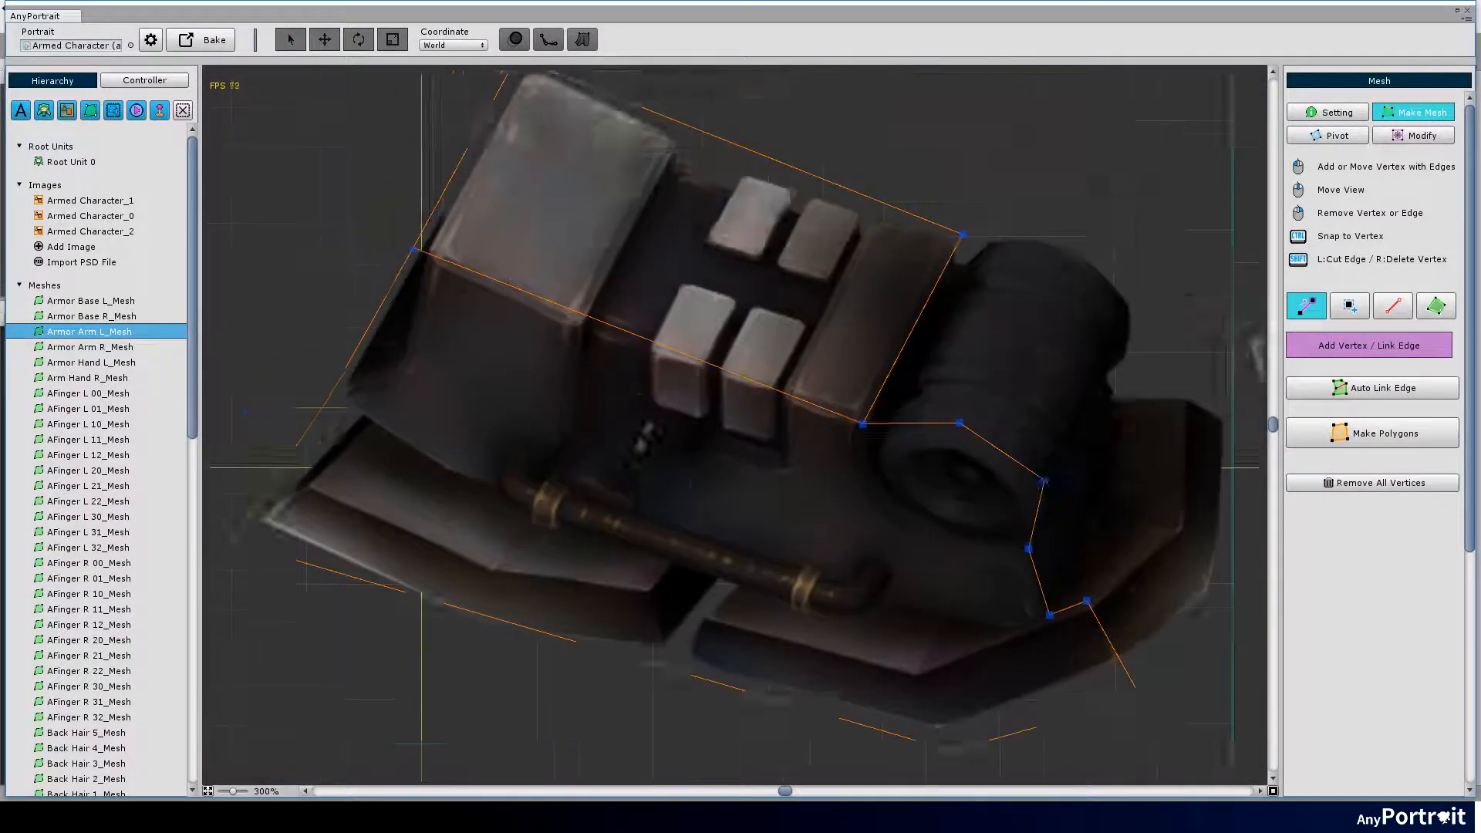
scroll(658, 596, up, 1)
scroll(657, 597, down, 2)
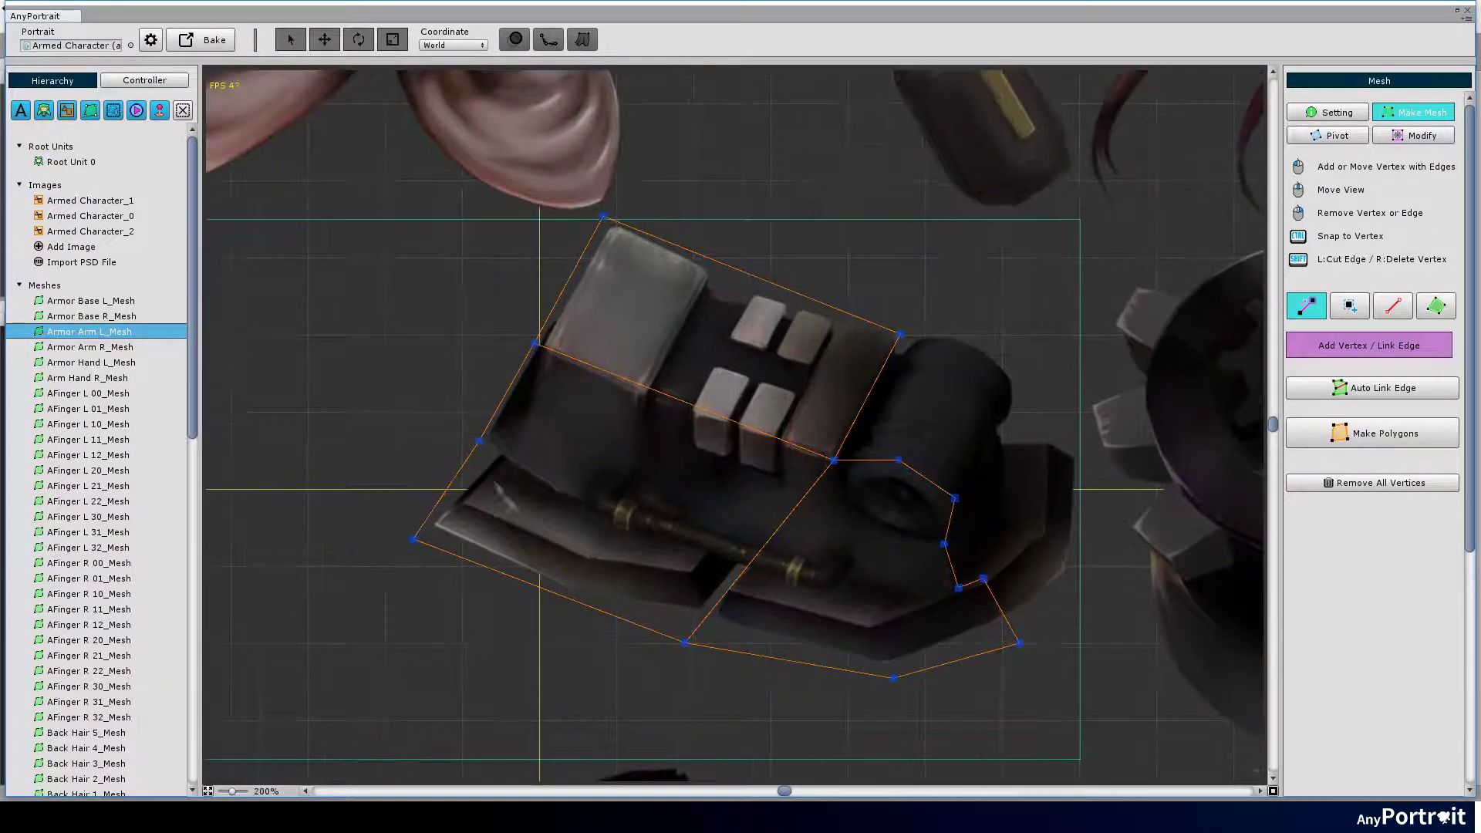
click(752, 548)
click(880, 593)
scroll(781, 624, up, 1)
drag(755, 531, 837, 567)
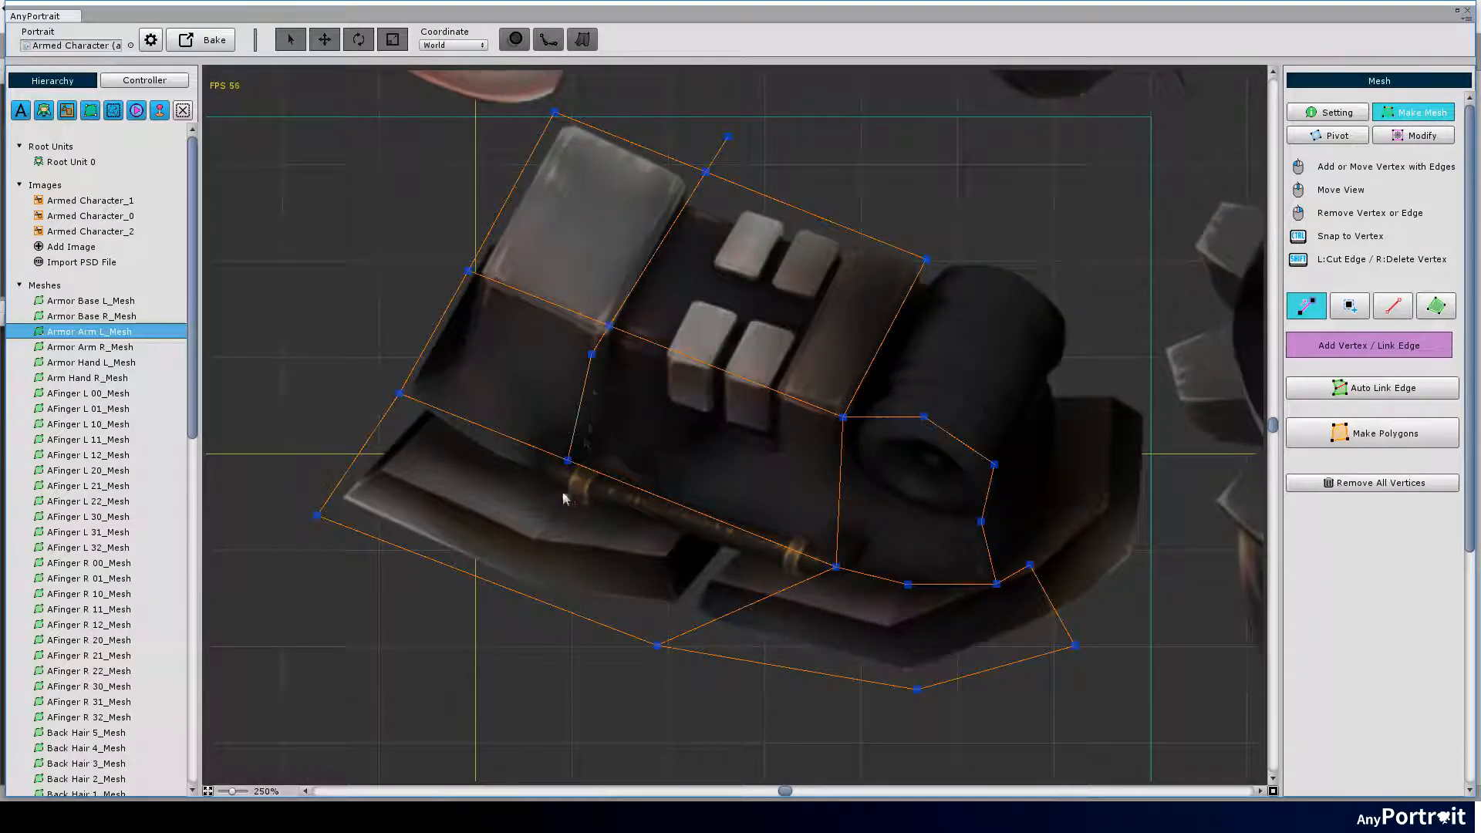
drag(567, 461, 546, 496)
drag(724, 139, 691, 172)
middle_drag(926, 424, 917, 419)
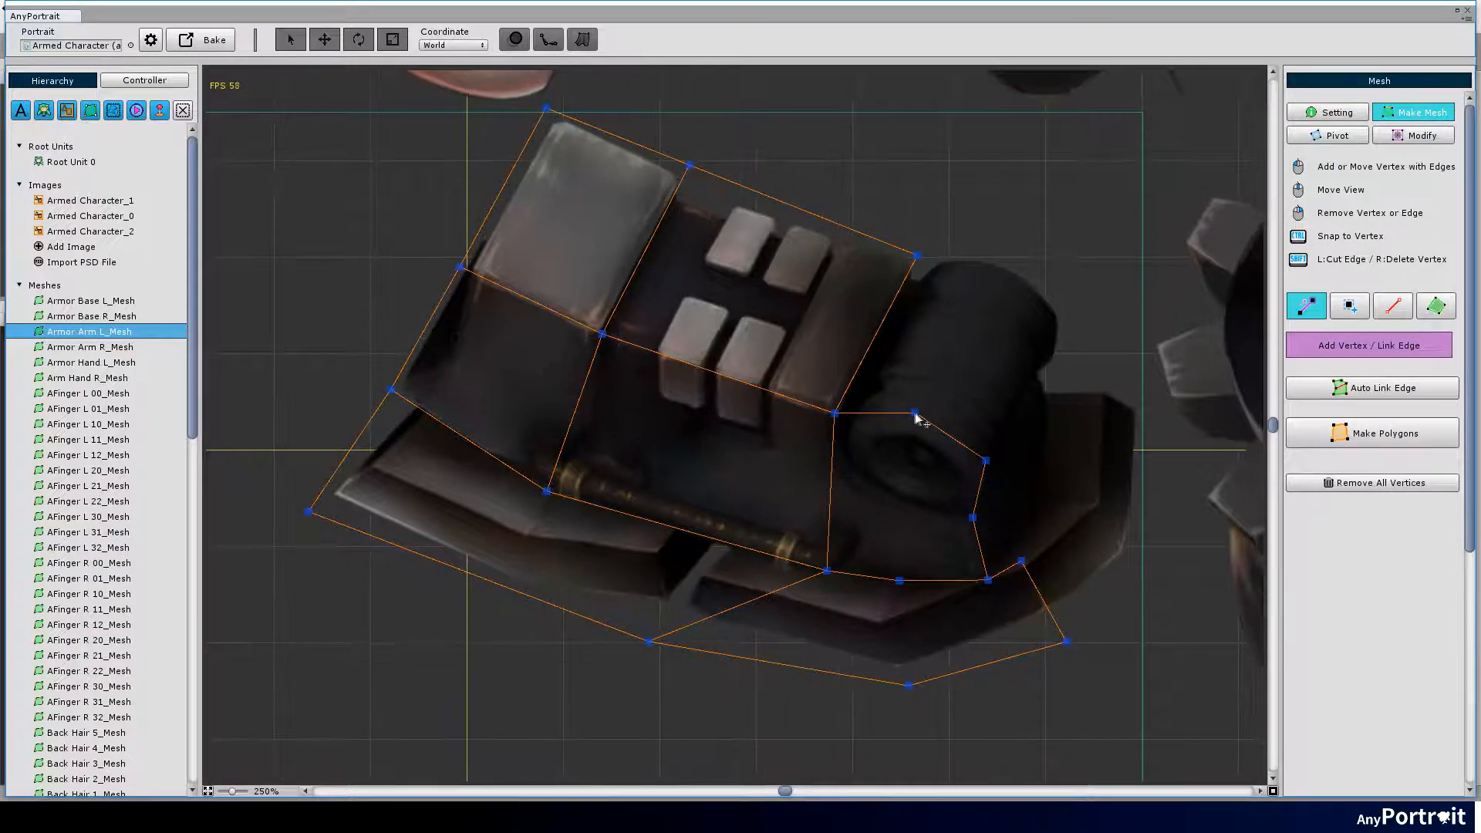
Add vertices around the cylinder and right side, pulling them onto the armor edge.
click(916, 416)
click(1004, 255)
click(1076, 324)
click(1059, 411)
middle_drag(1026, 527, 1007, 484)
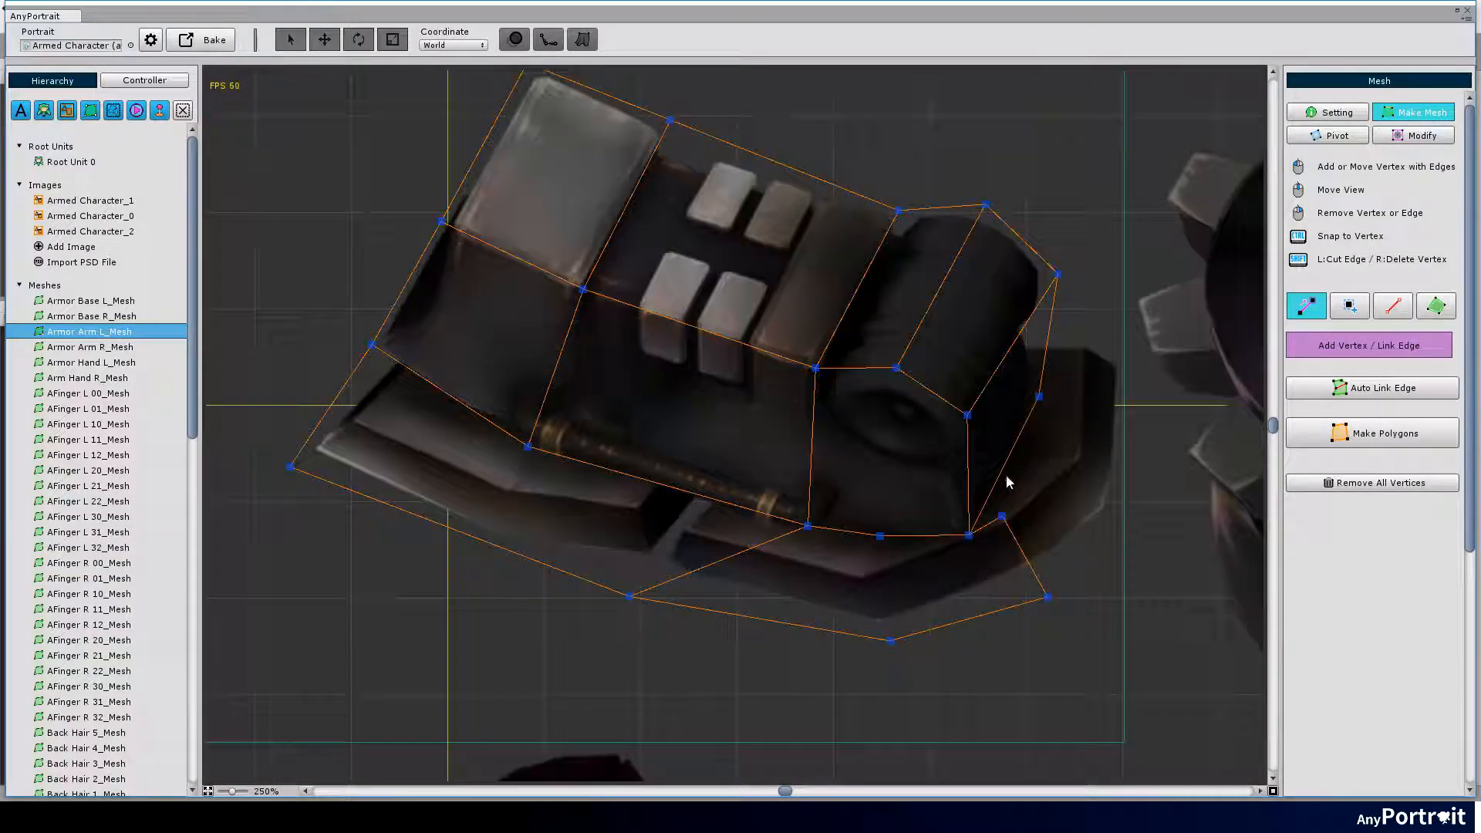
click(1042, 379)
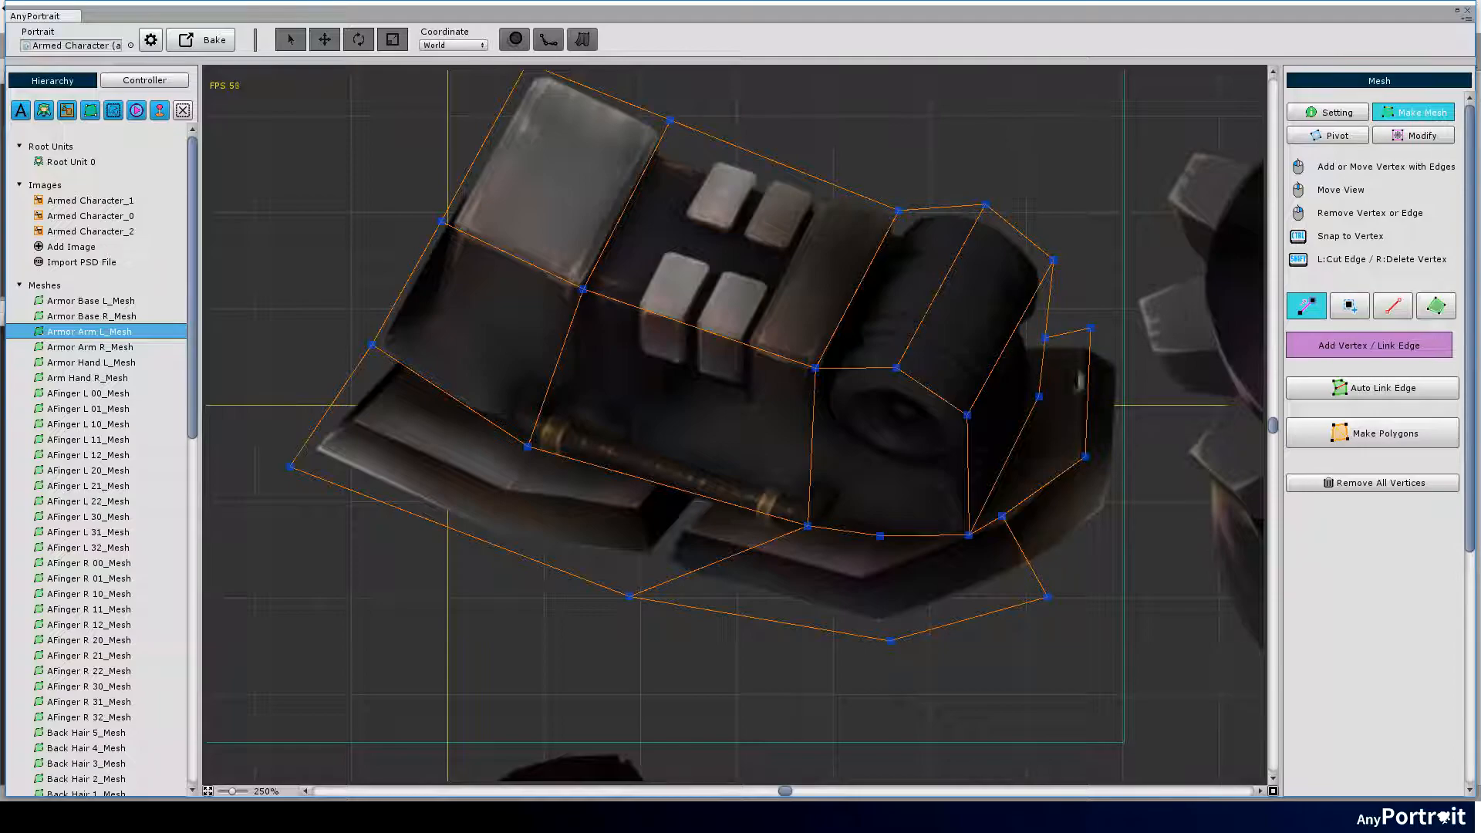
middle_drag(991, 405, 969, 403)
drag(1029, 596, 1013, 582)
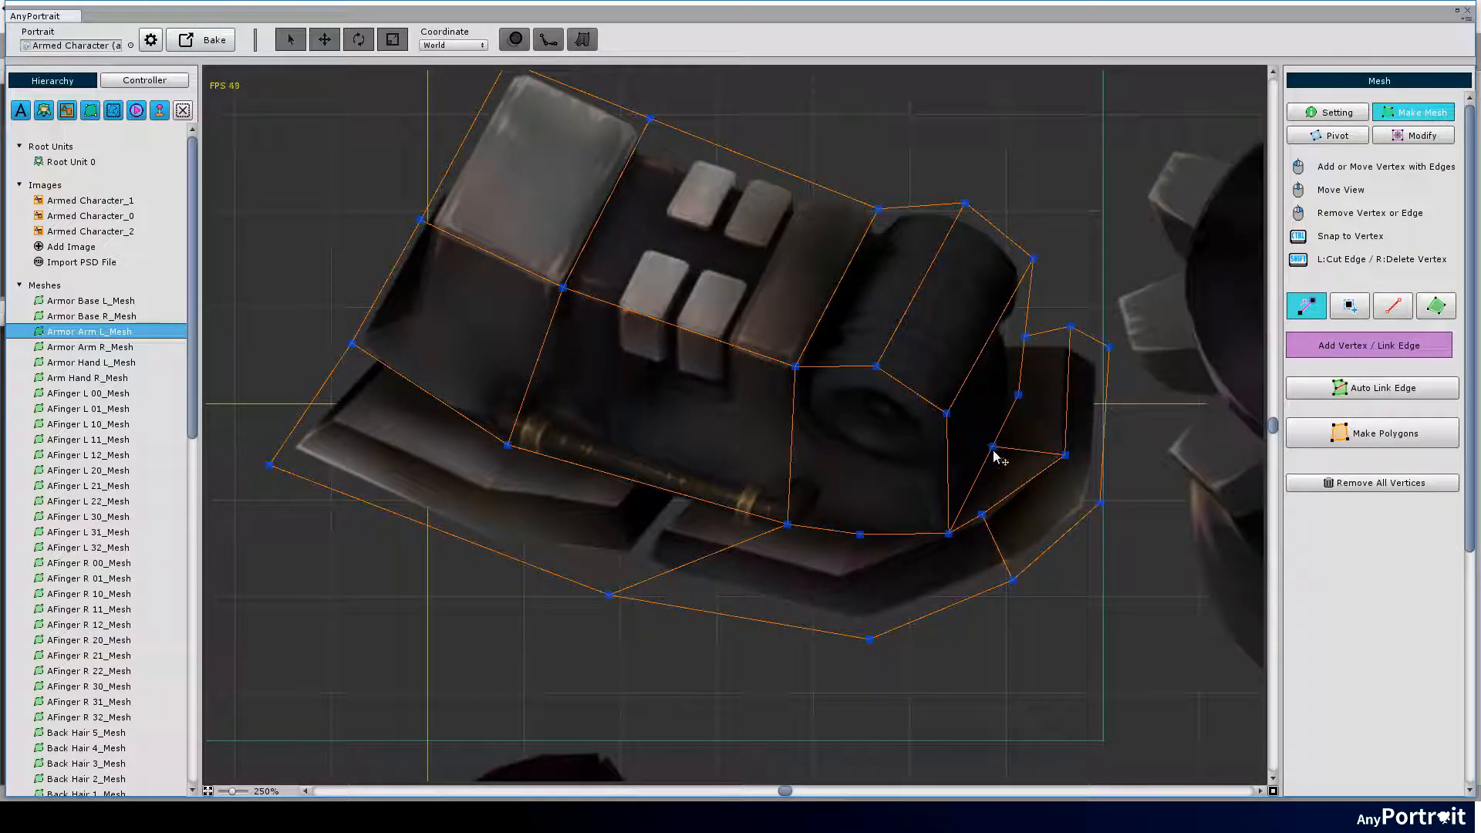
mouse_move(994, 450)
mouse_down()
mouse_move(983, 466)
mouse_move(1032, 261)
mouse_up()
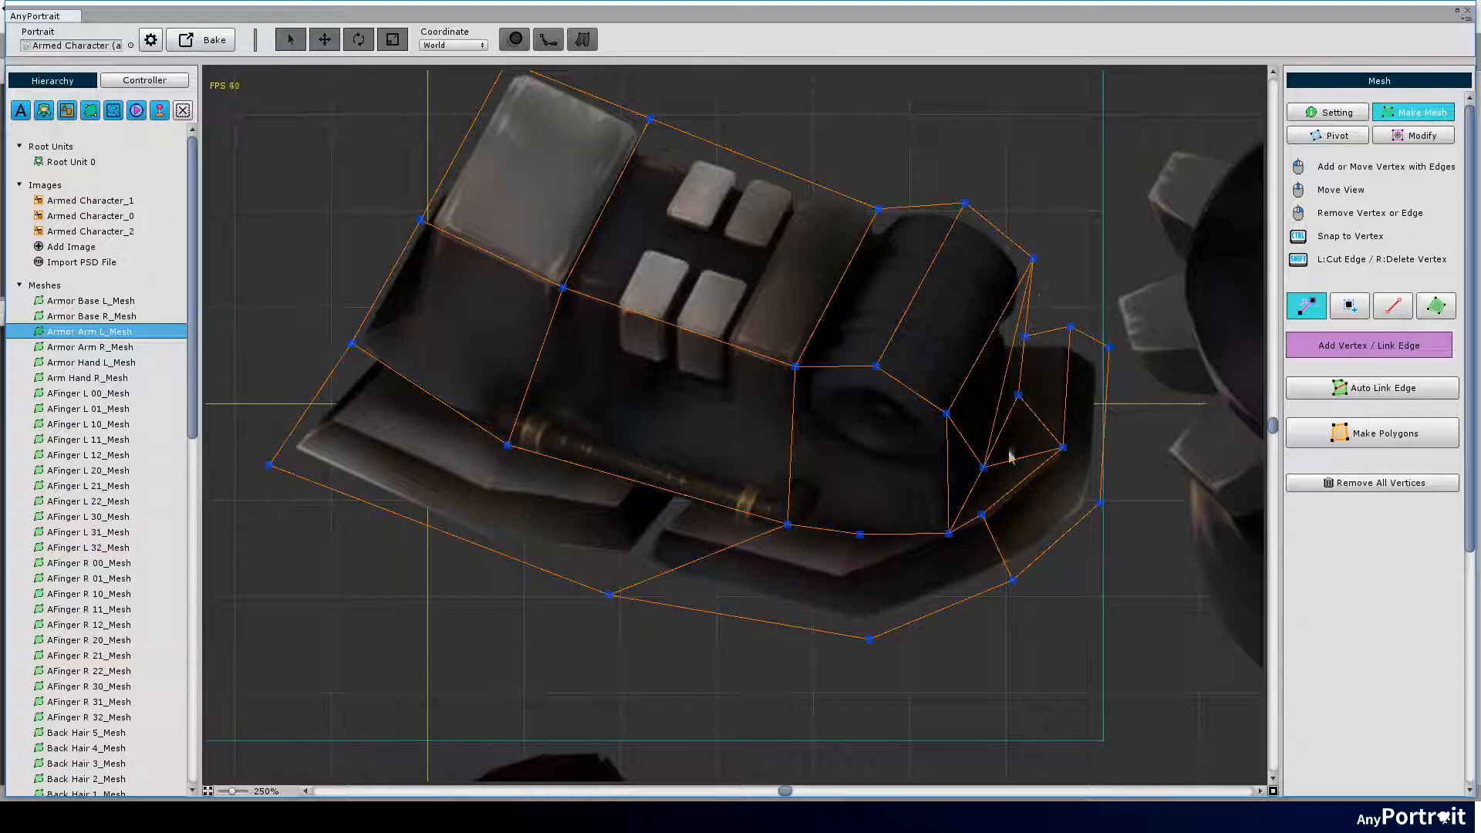
scroll(983, 466, up, 1)
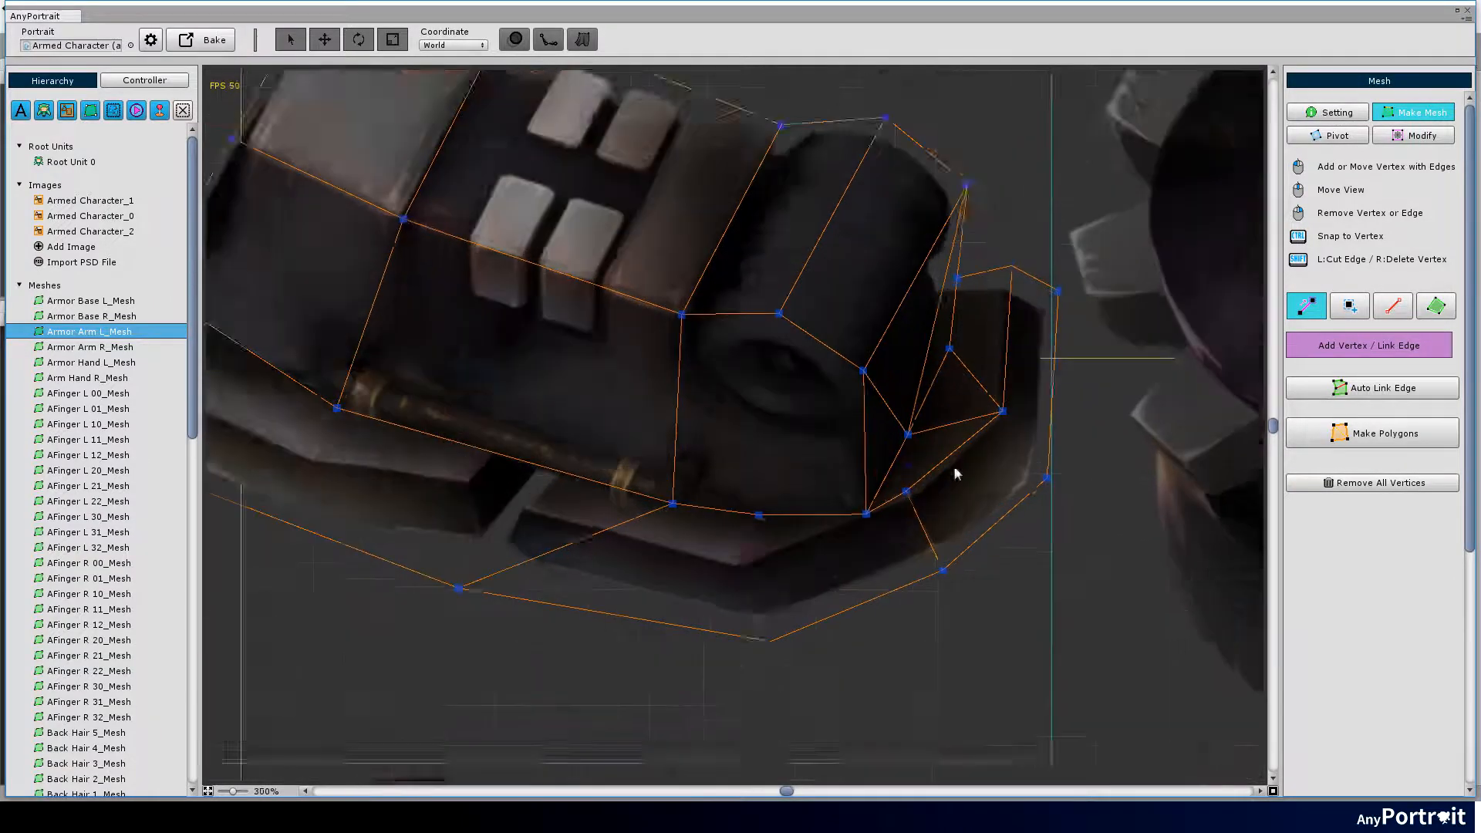
scroll(953, 466, up, 1)
scroll(912, 440, up, 1)
Review the lower-left edges and pick a lower-edge vertex.
middle_drag(910, 502, 663, 523)
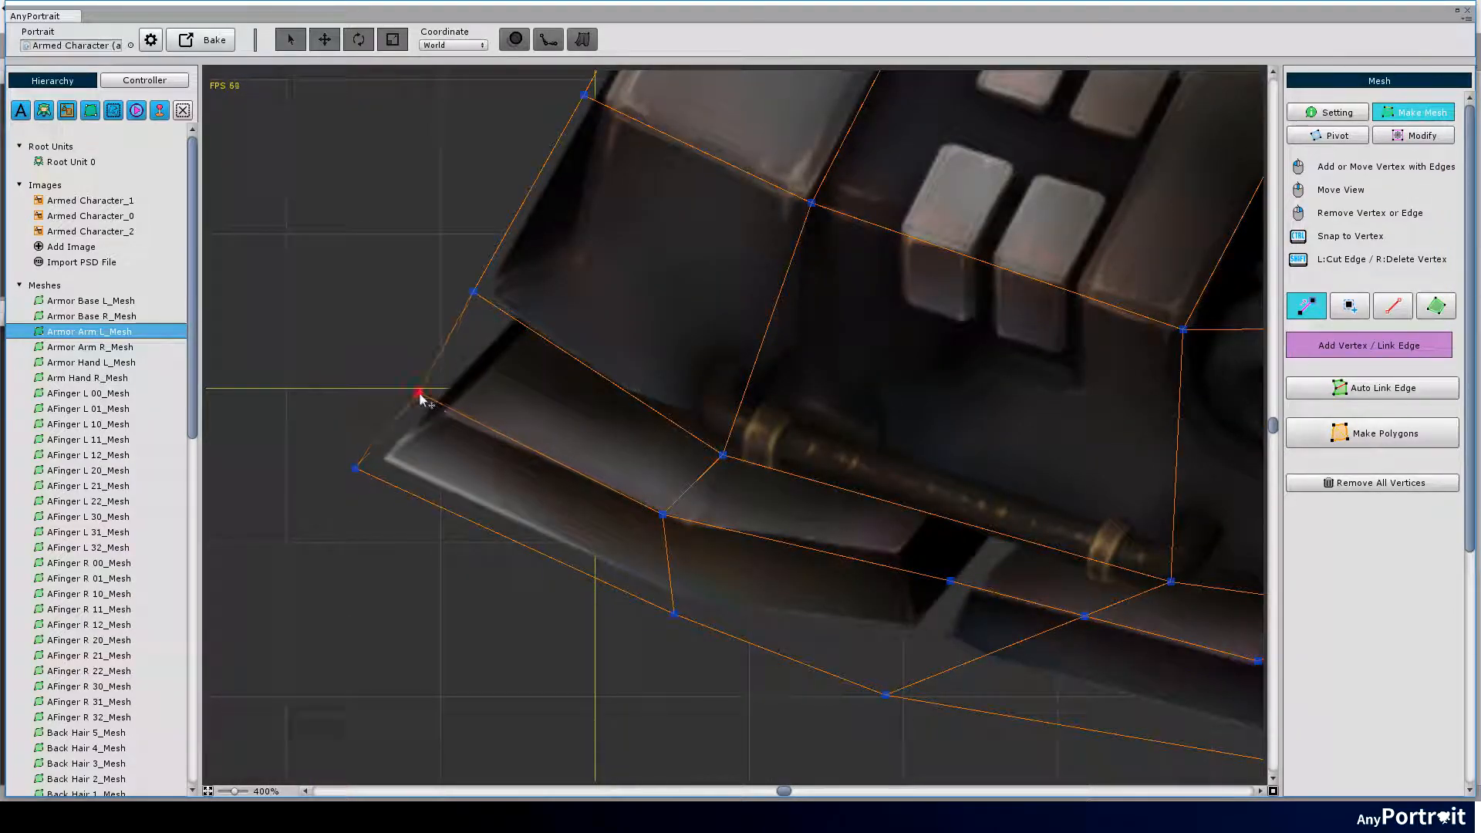
scroll(683, 621, down, 2)
scroll(718, 555, up, 2)
click(842, 546)
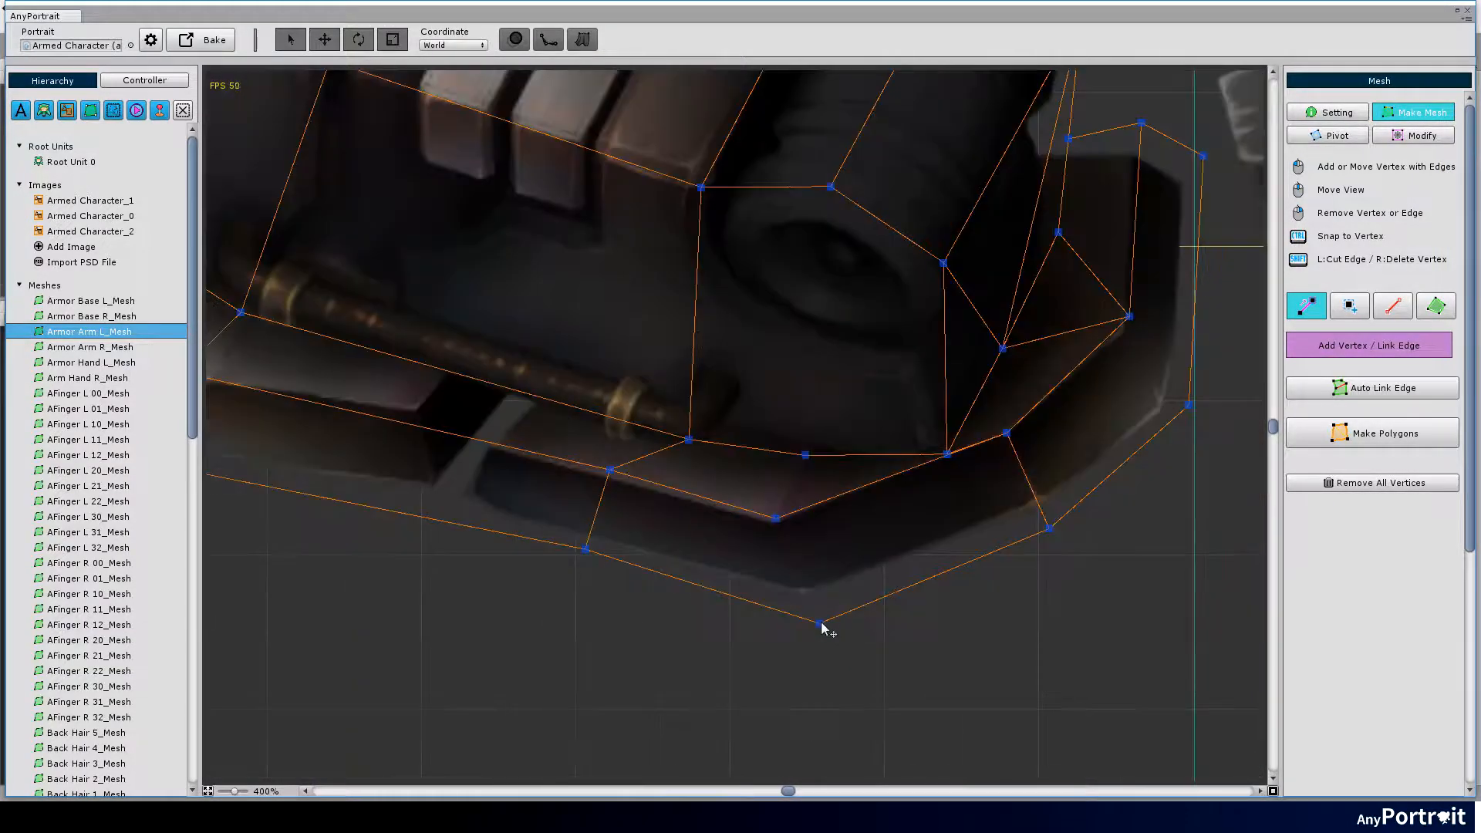
middle_drag(843, 549, 798, 368)
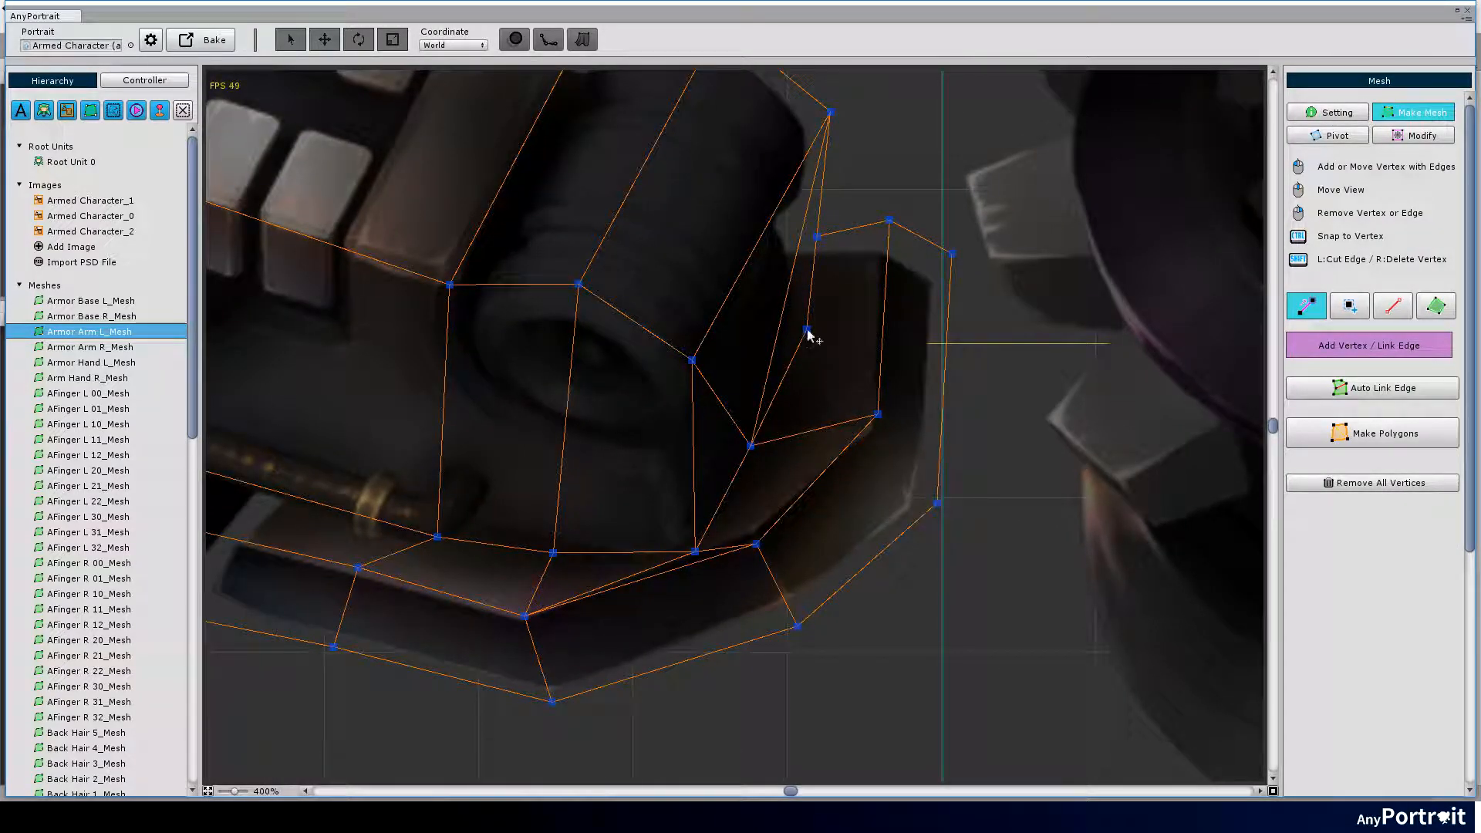
scroll(729, 535, down, 2)
On Armor Hand L_Mesh, outline the gear top and link its centre vertex to both sides.
click(91, 362)
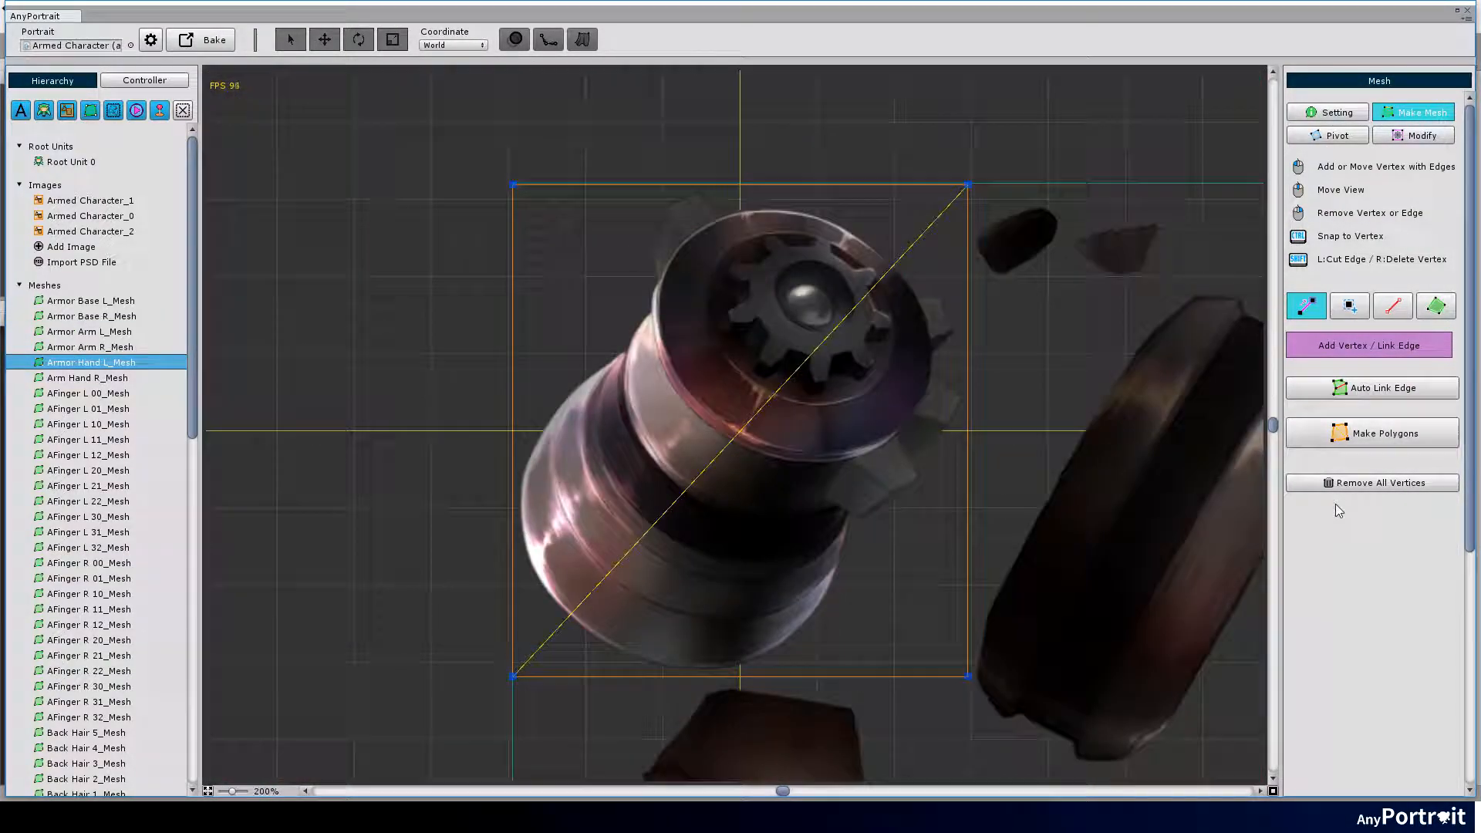
click(668, 246)
click(806, 299)
click(931, 396)
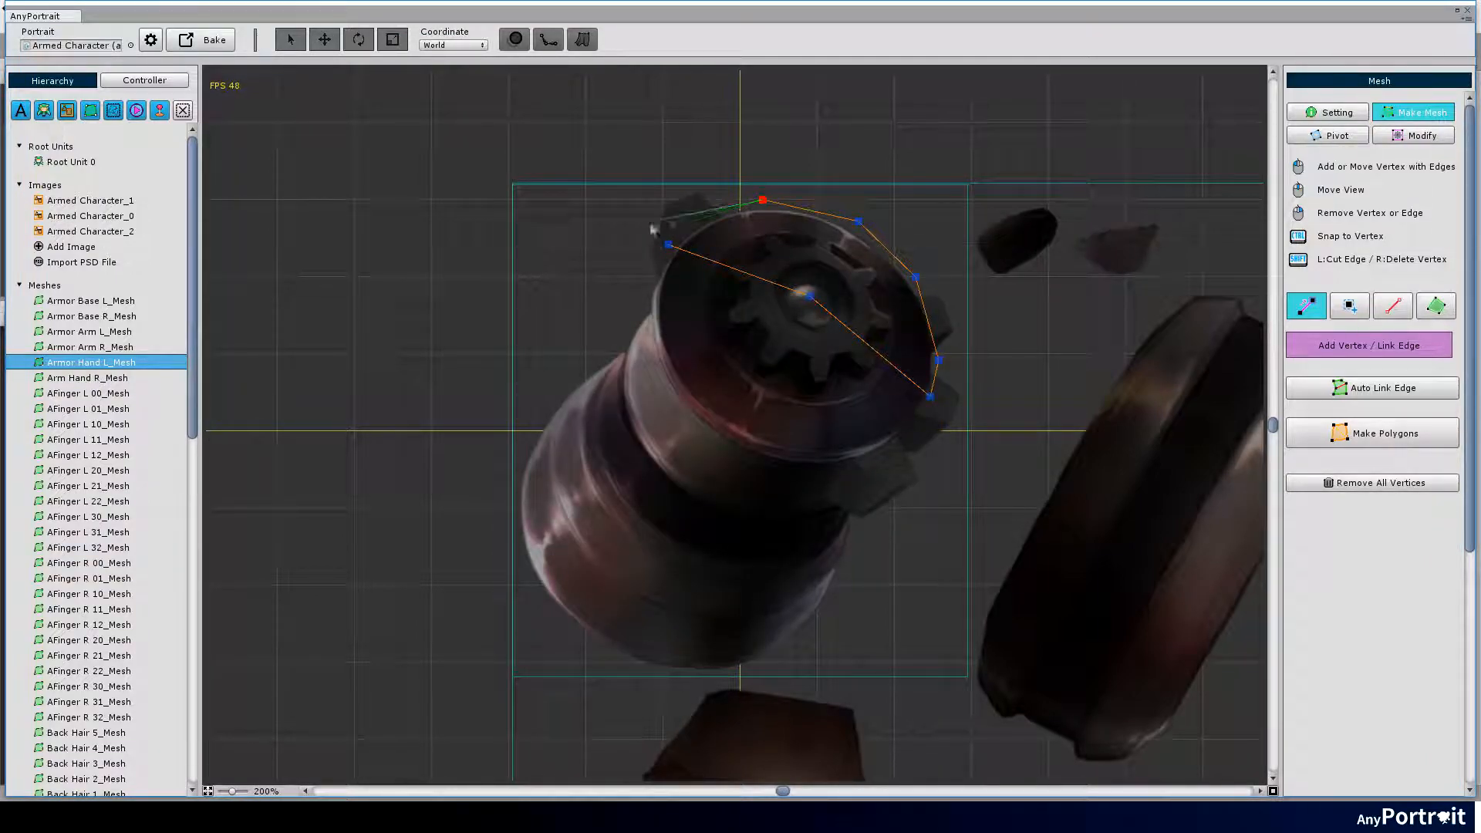
click(938, 313)
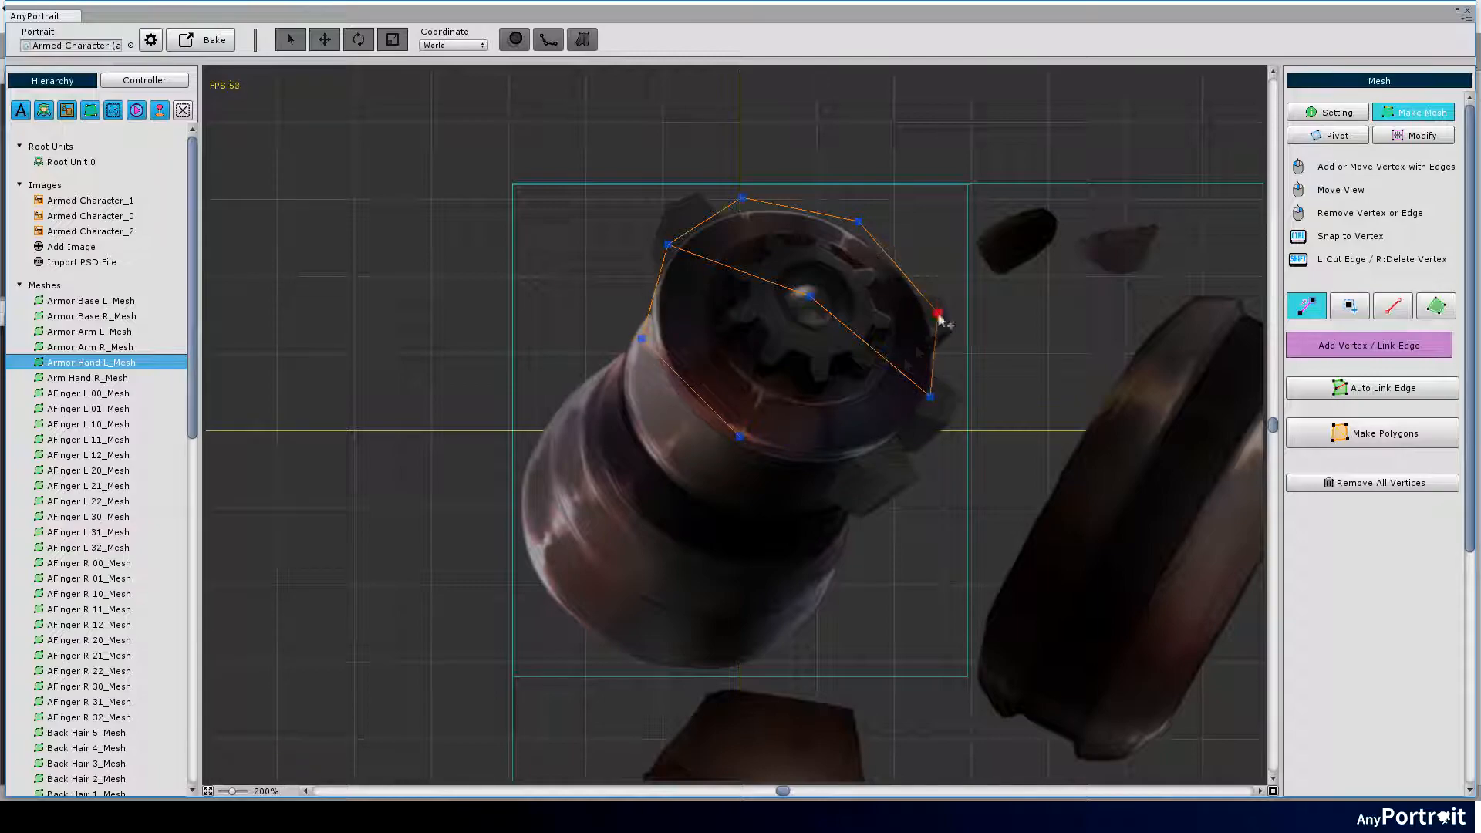
click(806, 298)
click(937, 313)
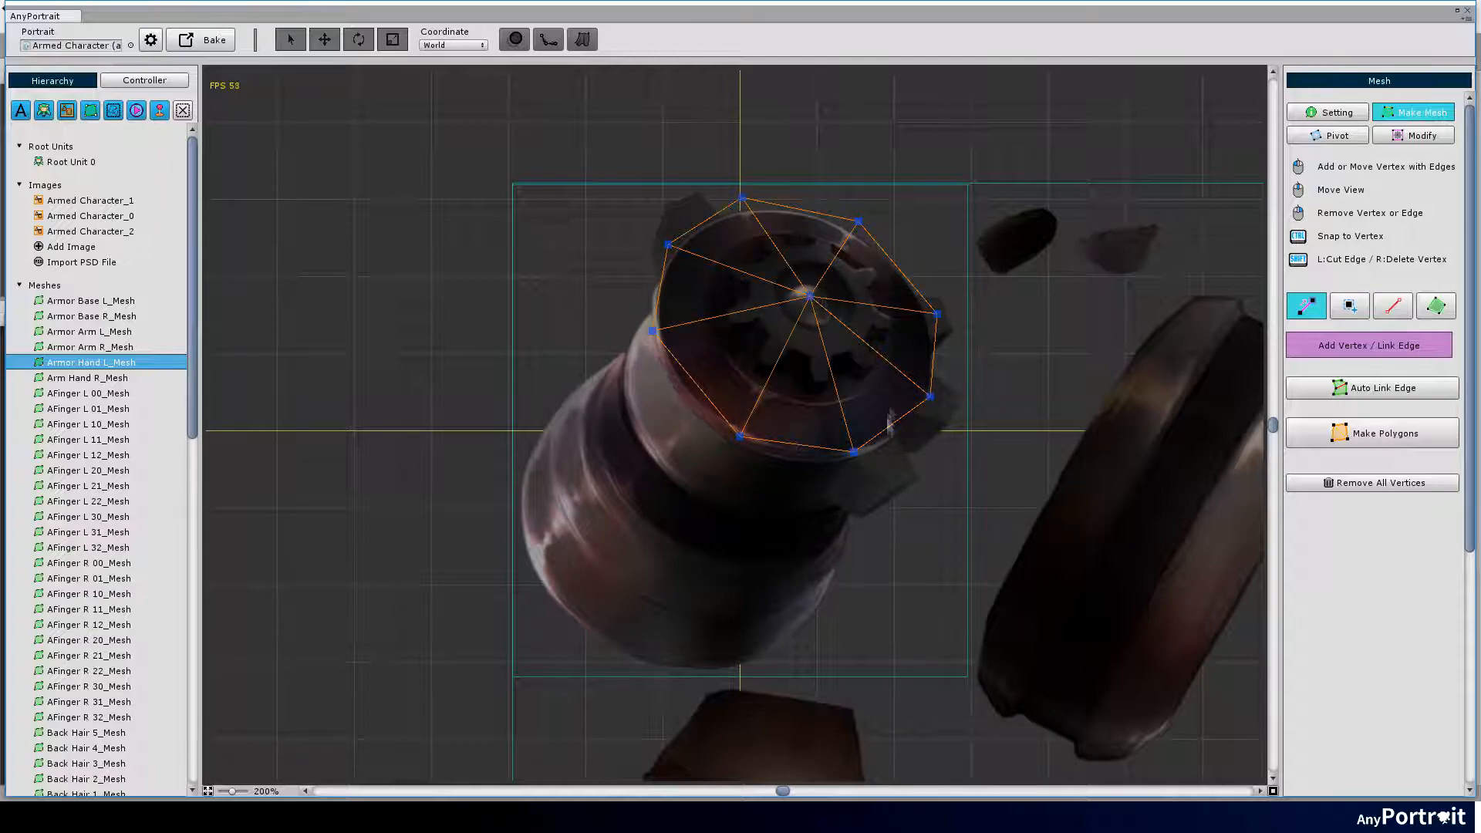
scroll(685, 358, up, 1)
scroll(685, 358, up, 1)
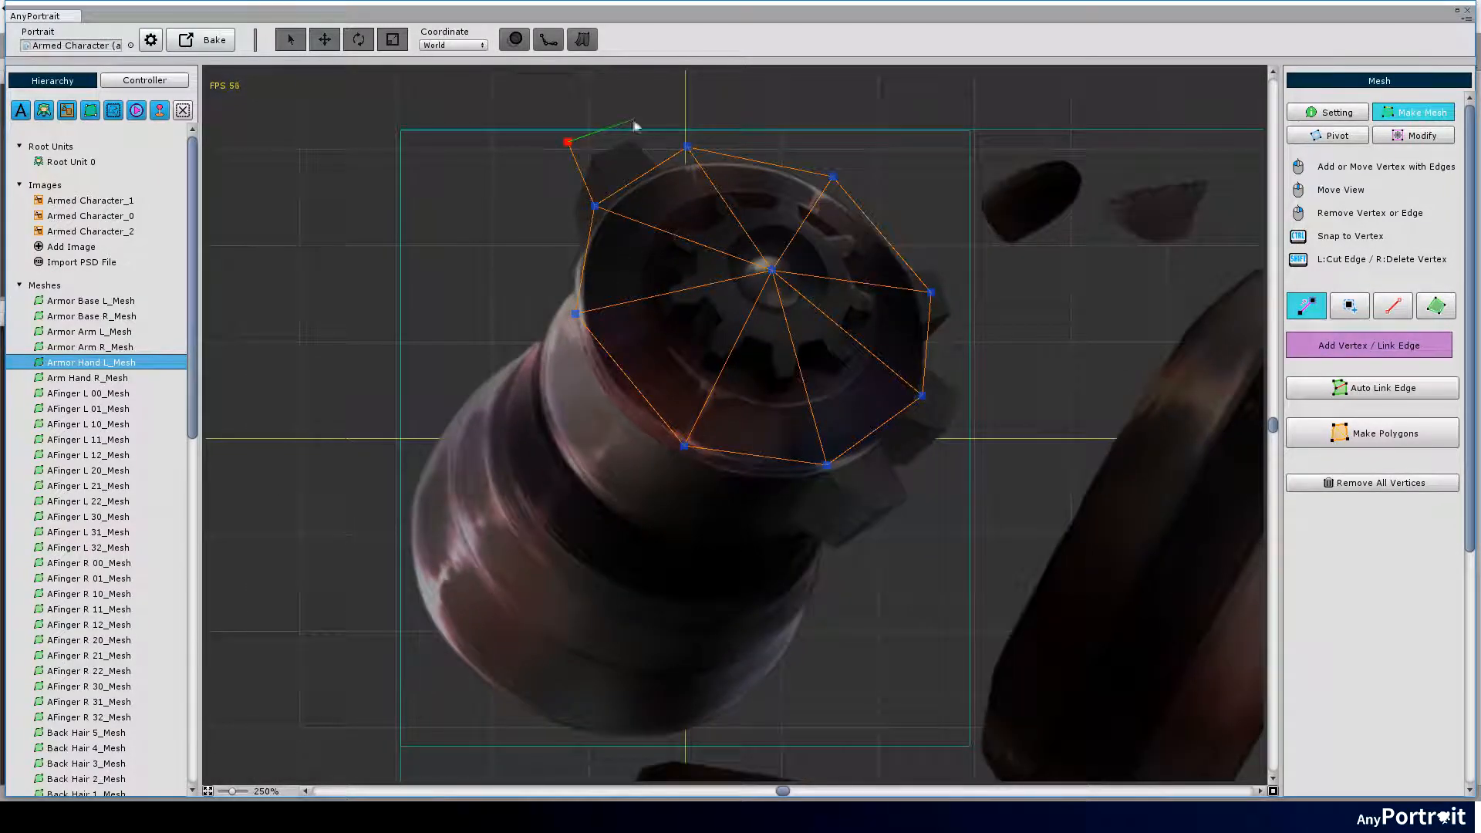
click(946, 266)
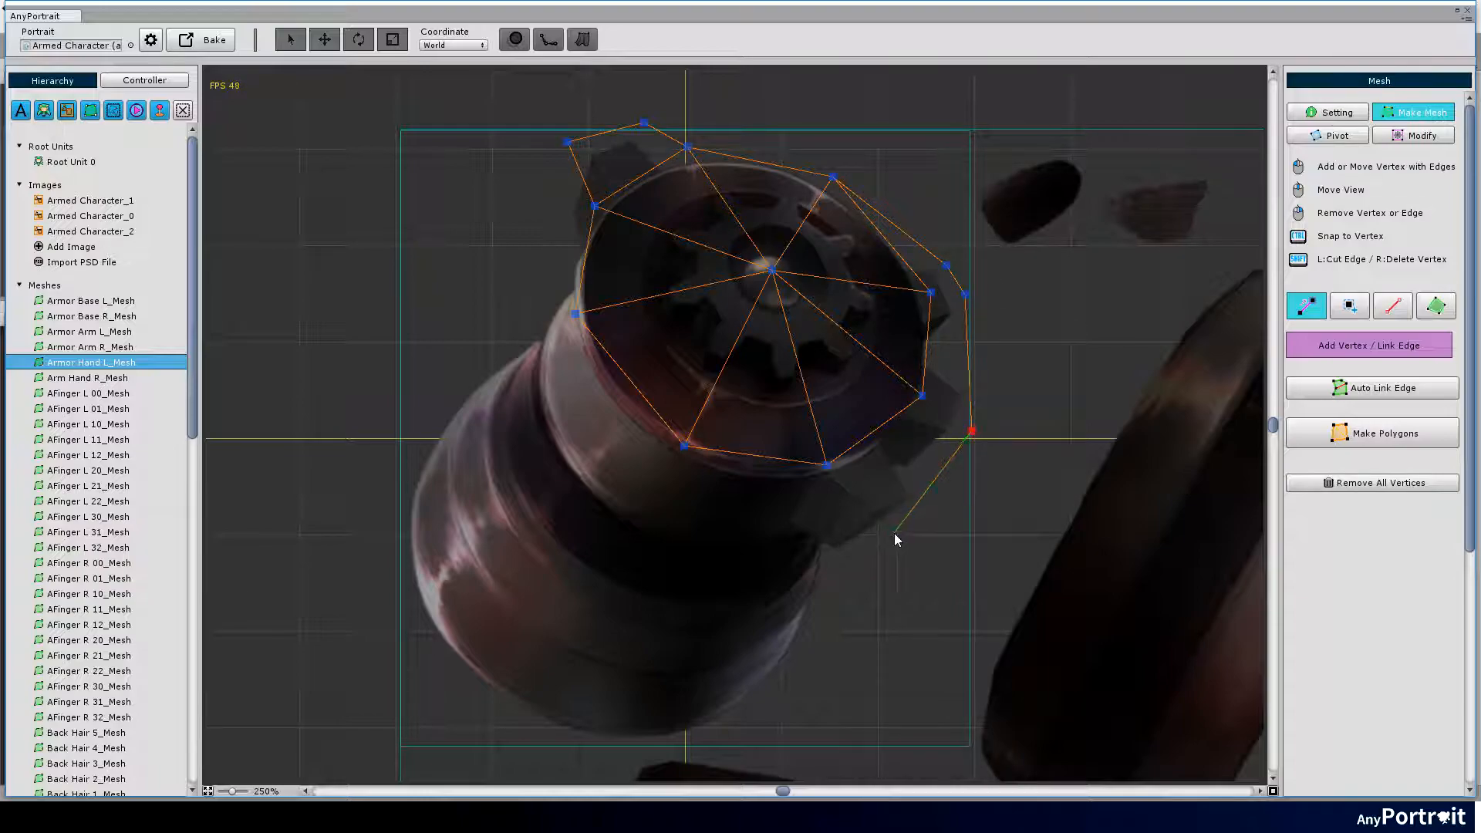
key(ctrl+z)
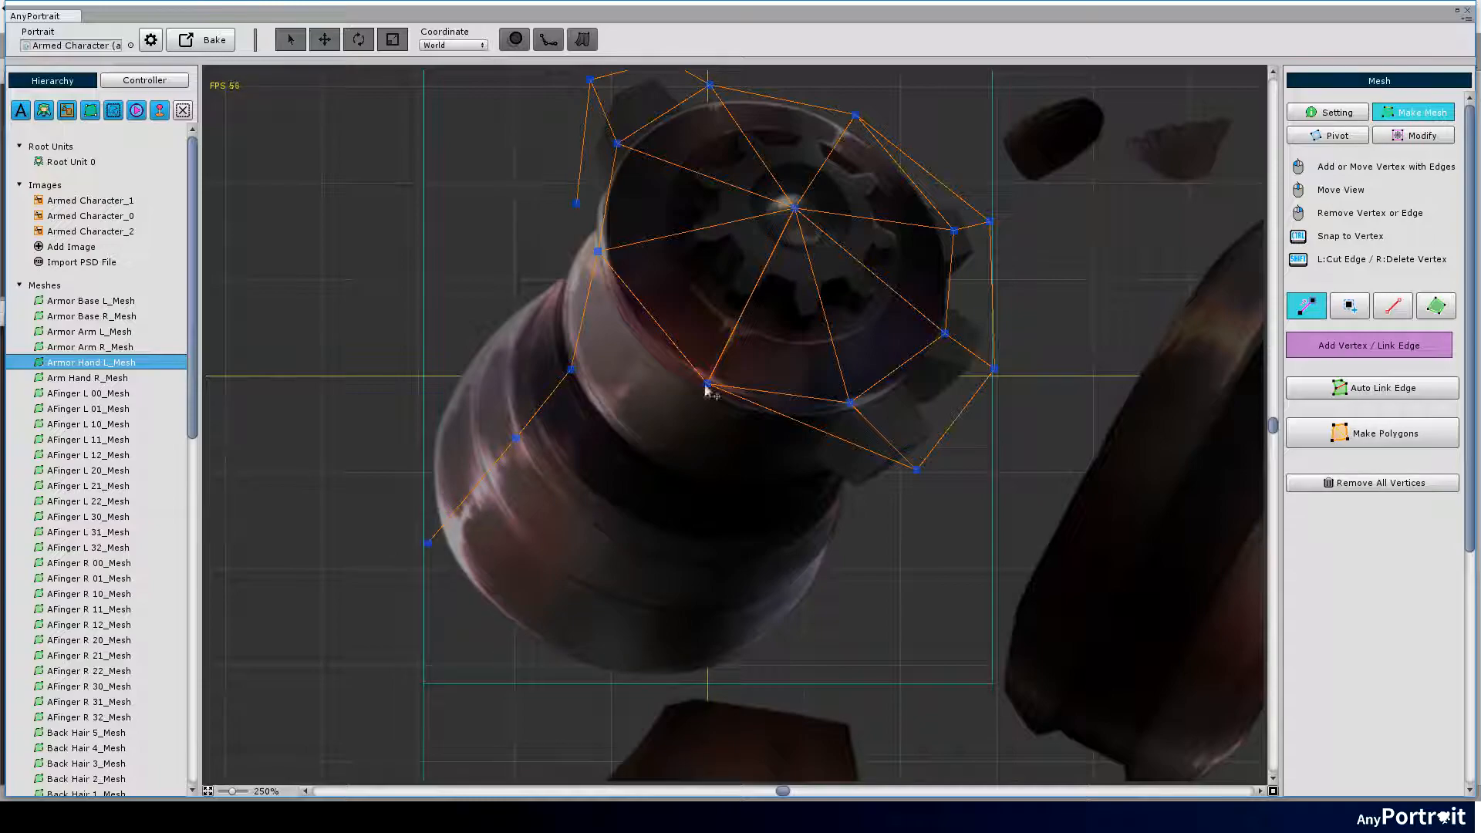
Link rim triangles and build a vertex grid over the hand's lower body.
click(654, 463)
click(914, 469)
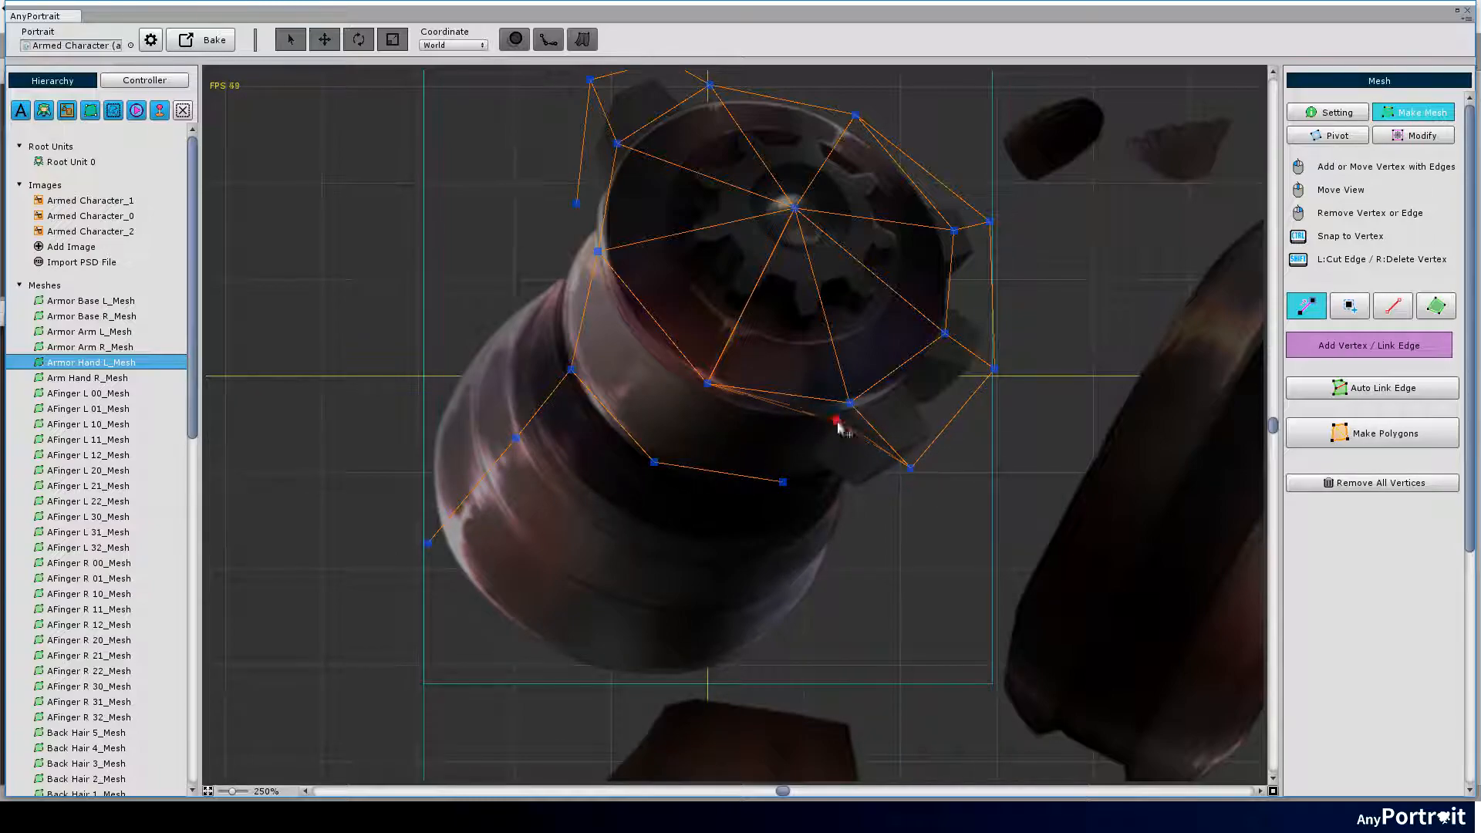
click(783, 480)
click(992, 370)
middle_drag(995, 378, 1004, 417)
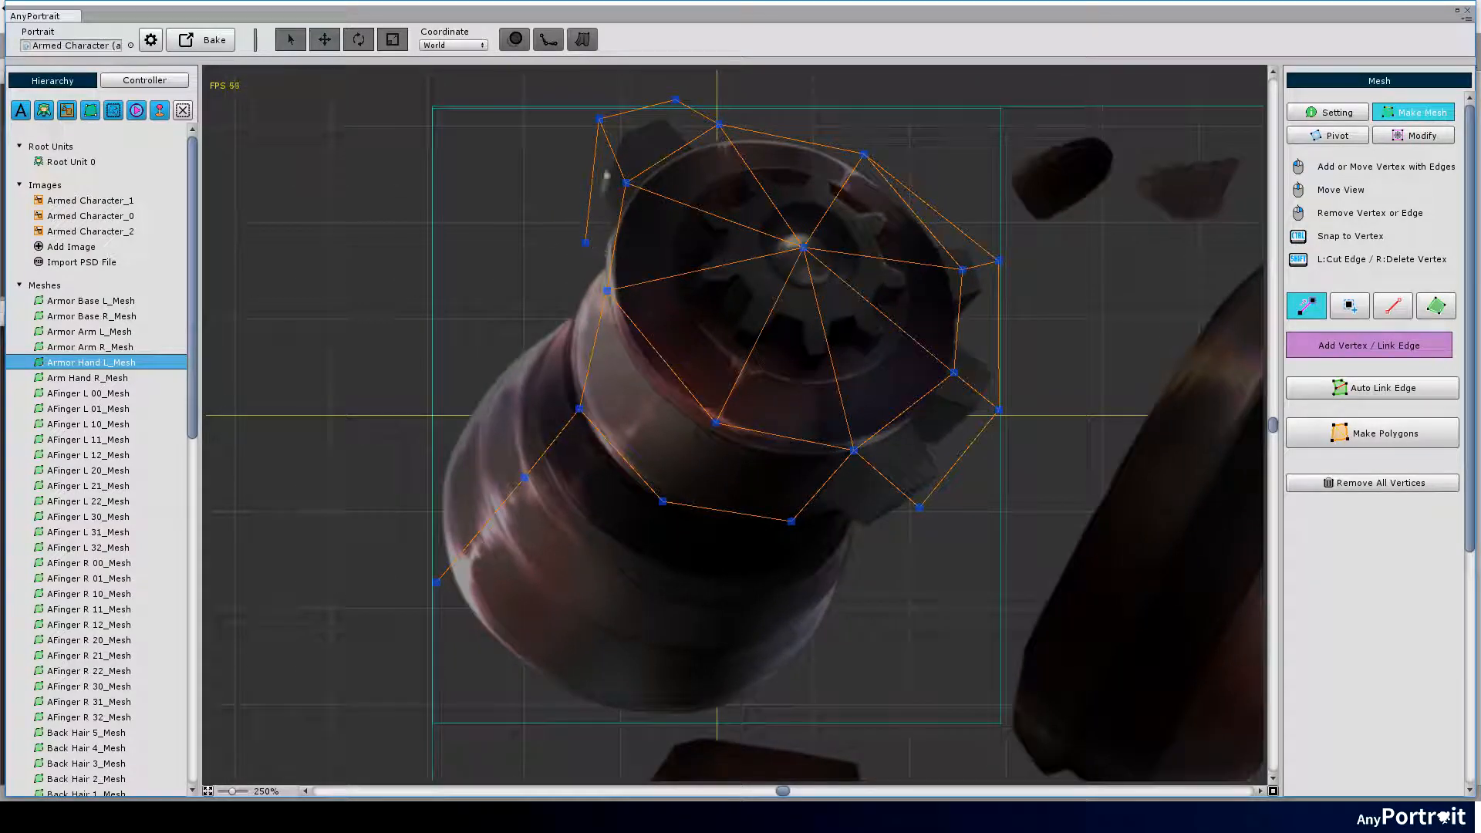
scroll(801, 393, down, 3)
click(678, 594)
click(668, 365)
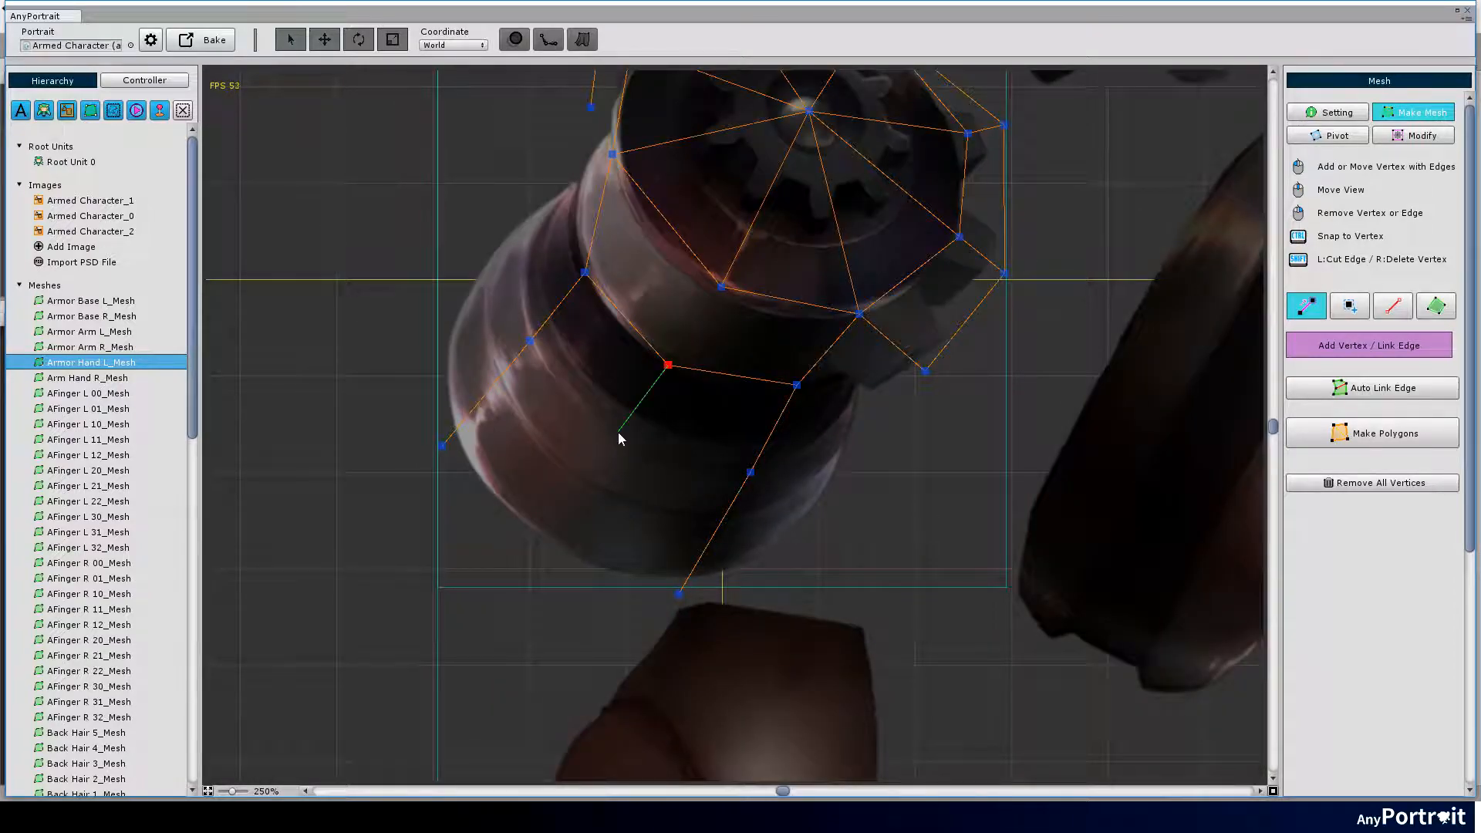
click(679, 595)
click(749, 472)
click(540, 441)
Reposition band and bottom vertices to fit the hand, then move to the finger mesh.
mouse_move(811, 348)
middle_down()
mouse_move(821, 448)
mouse_move(798, 416)
middle_up()
click(451, 541)
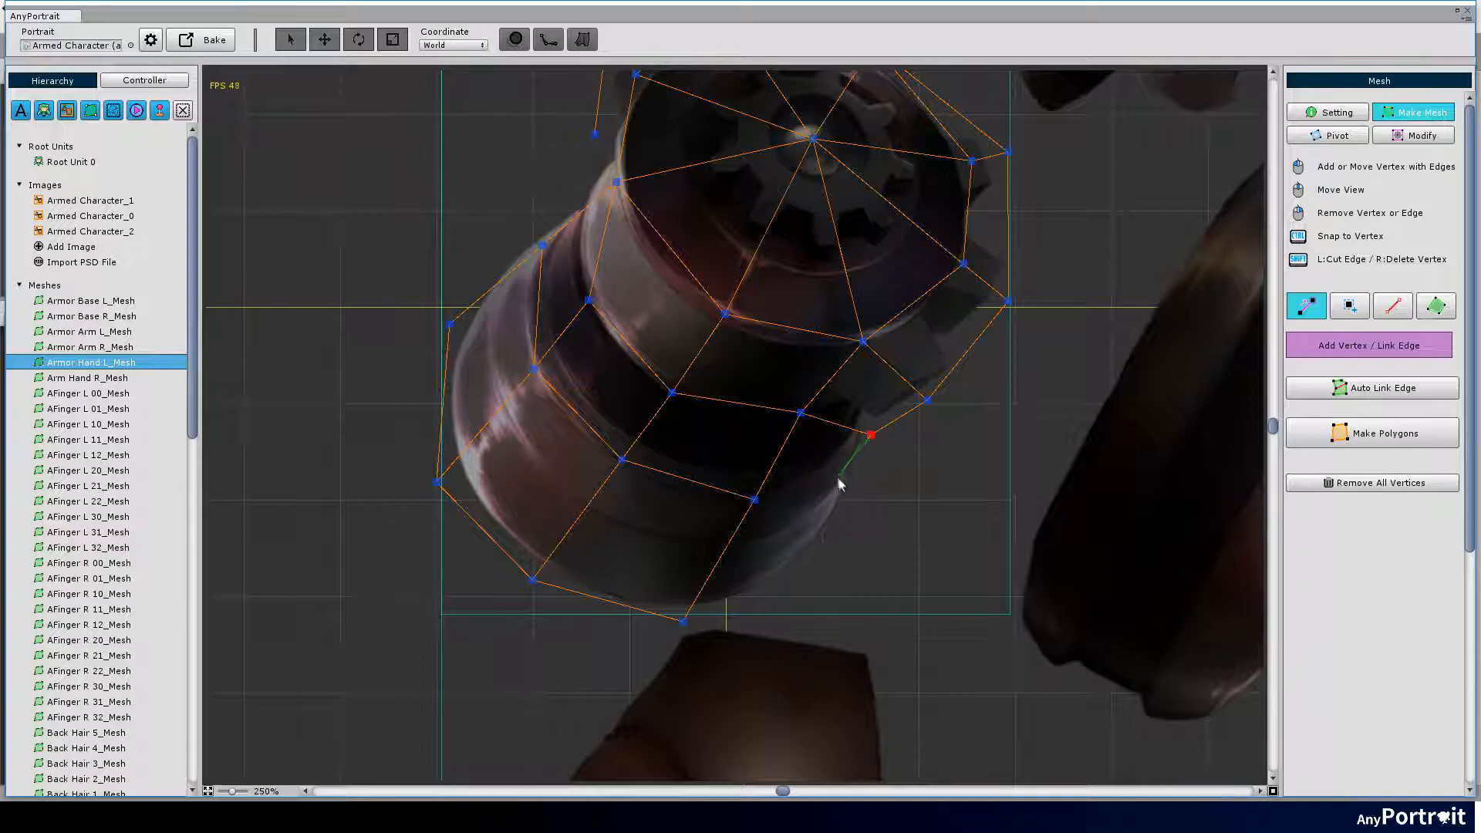
drag(681, 622, 691, 628)
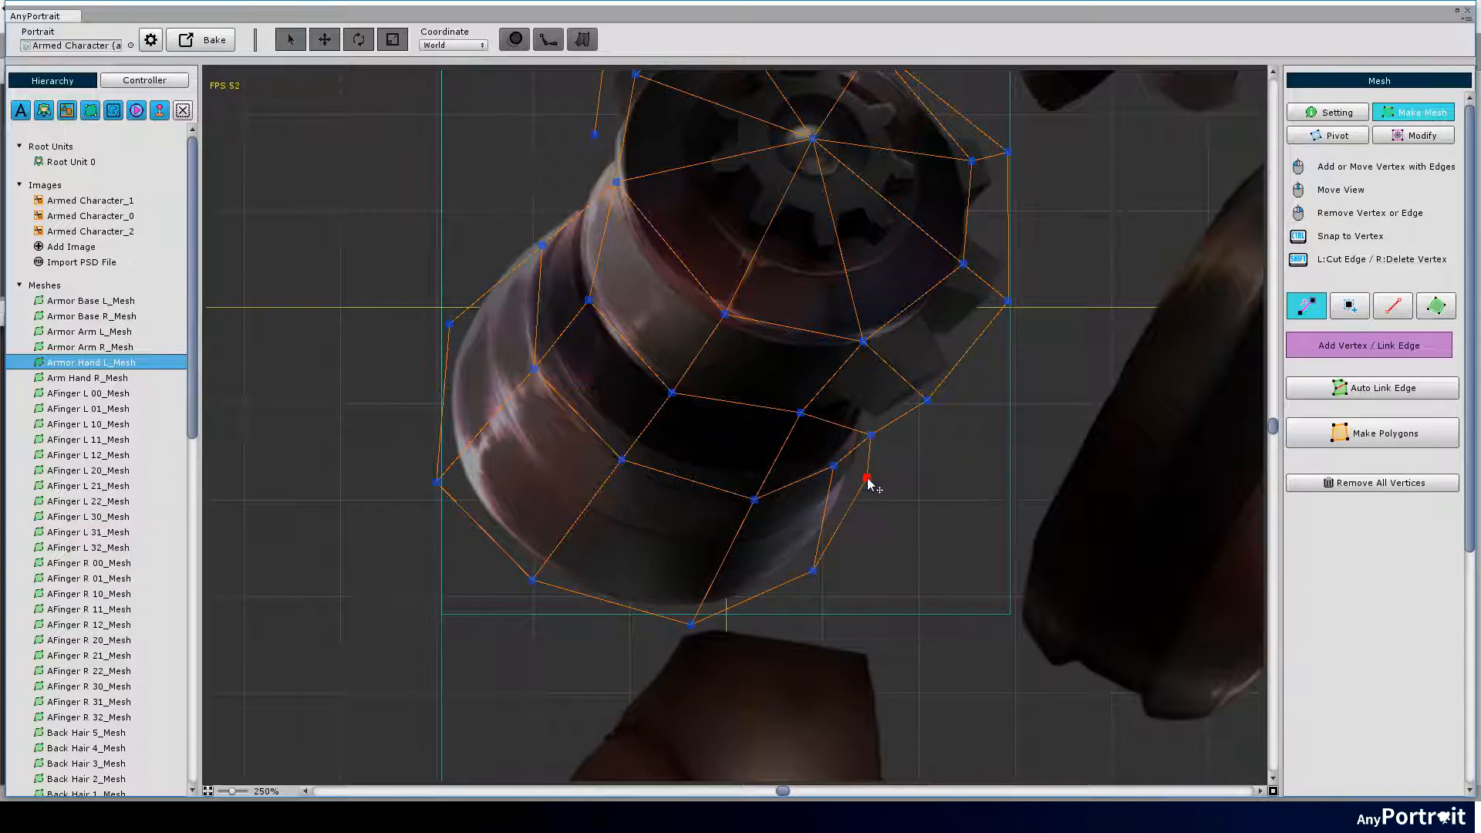
middle_drag(869, 484, 836, 491)
scroll(840, 430, up, 3)
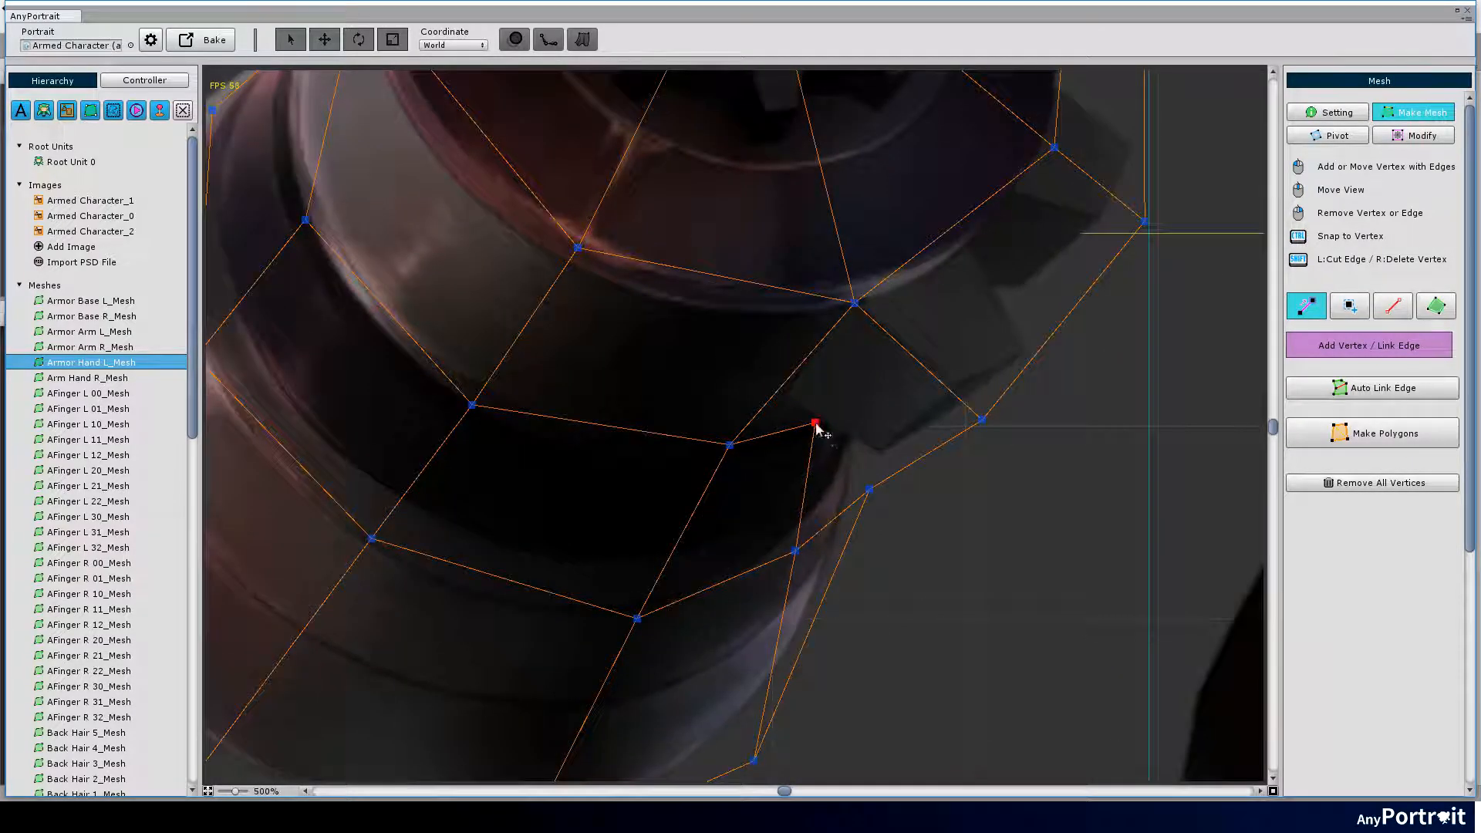
scroll(878, 495, down, 1)
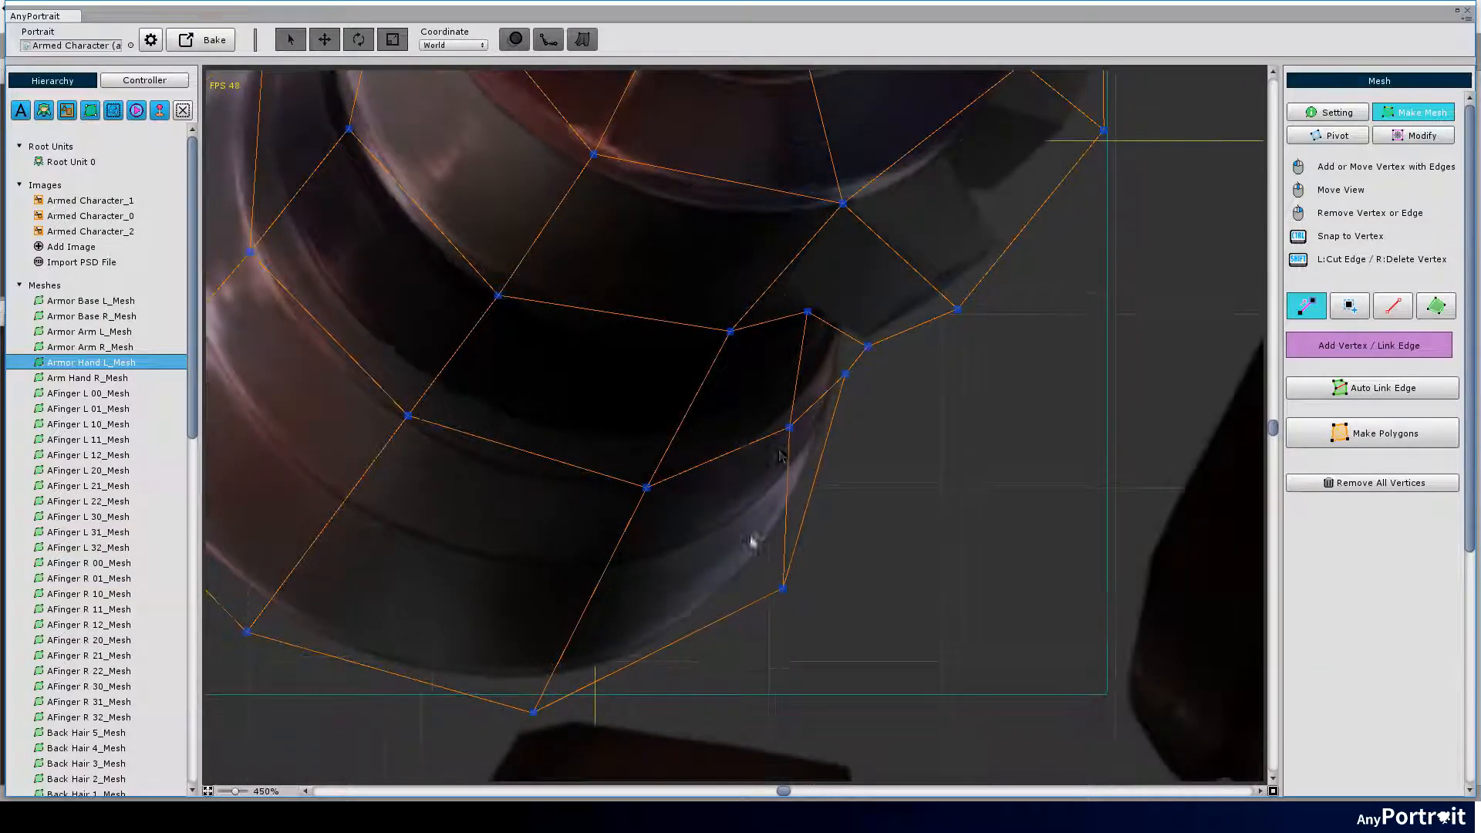
scroll(786, 579, down, 2)
middle_drag(788, 578, 648, 347)
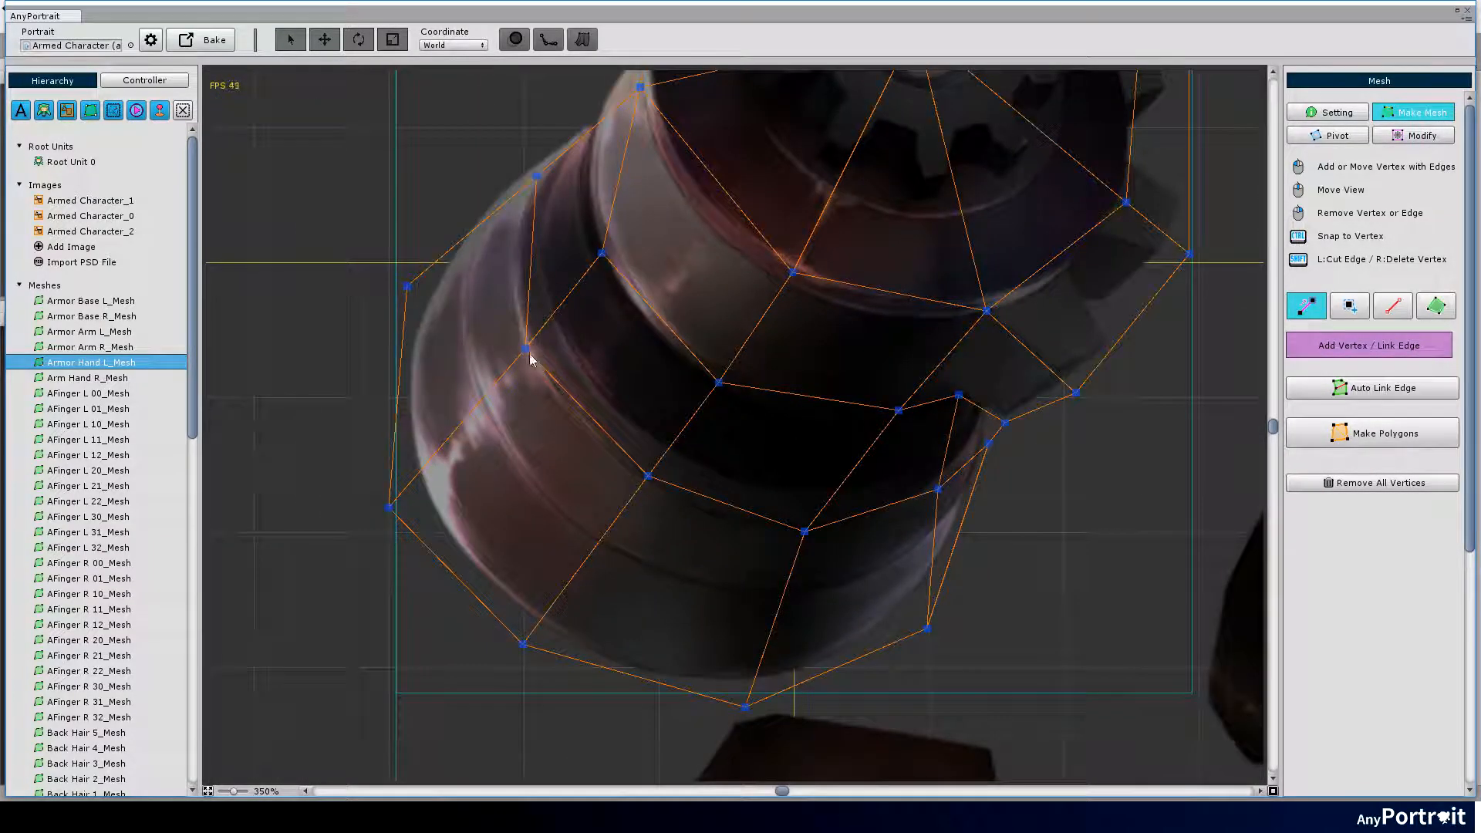
scroll(648, 264, down, 3)
scroll(826, 490, up, 3)
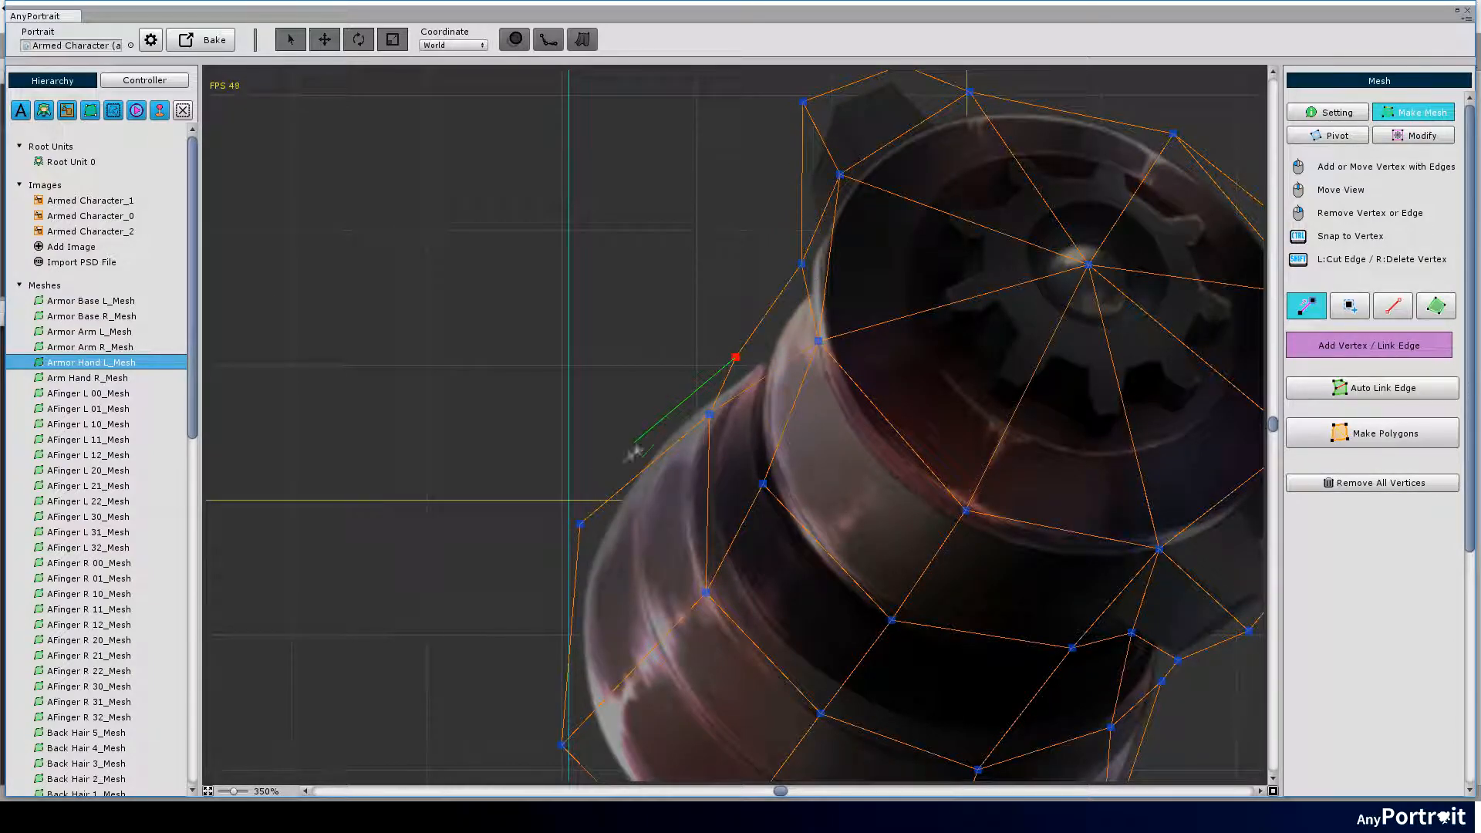
scroll(634, 453, down, 5)
scroll(718, 347, up, 4)
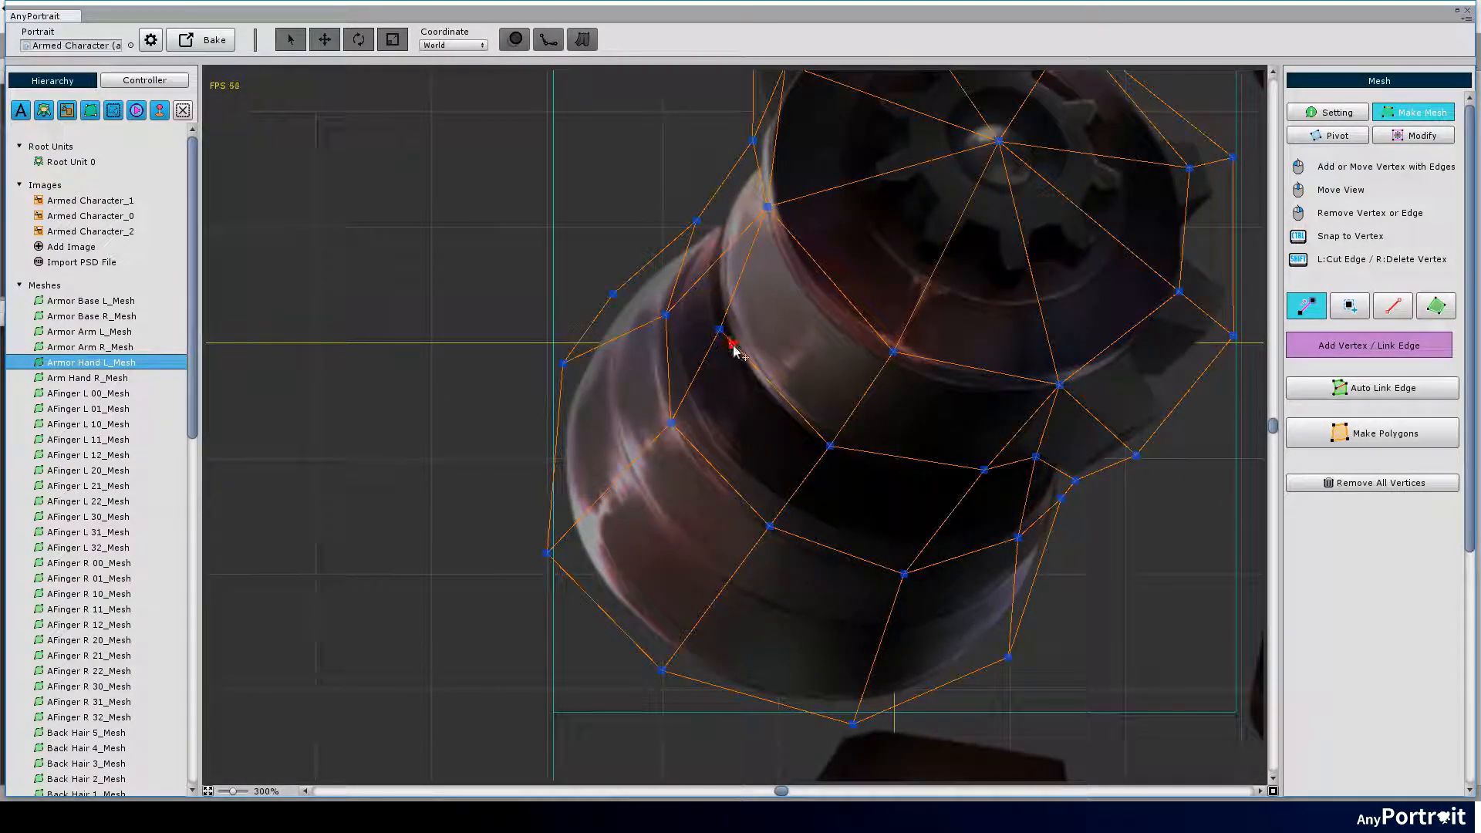
scroll(733, 347, up, 1)
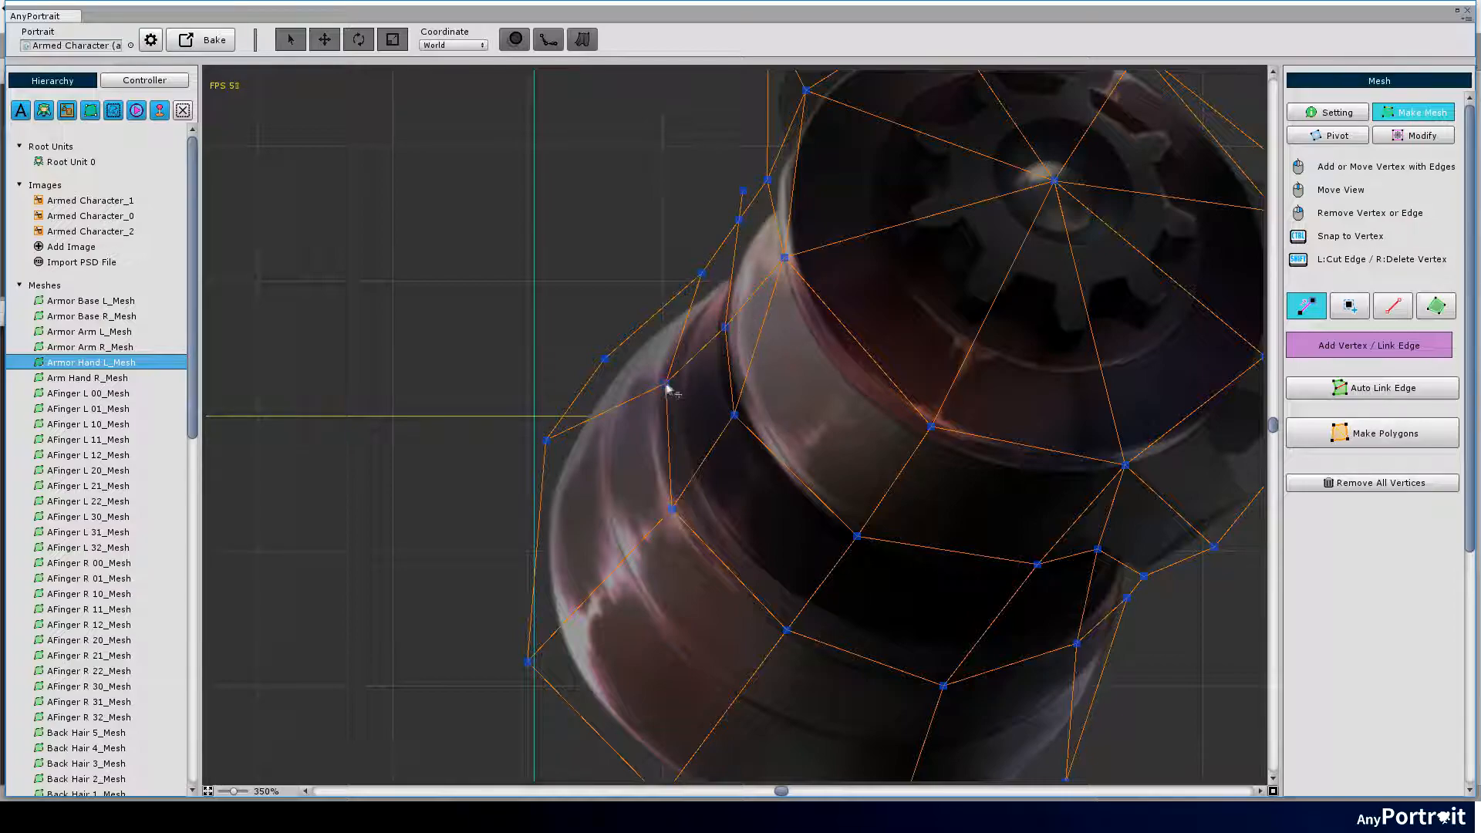
drag(667, 384, 650, 416)
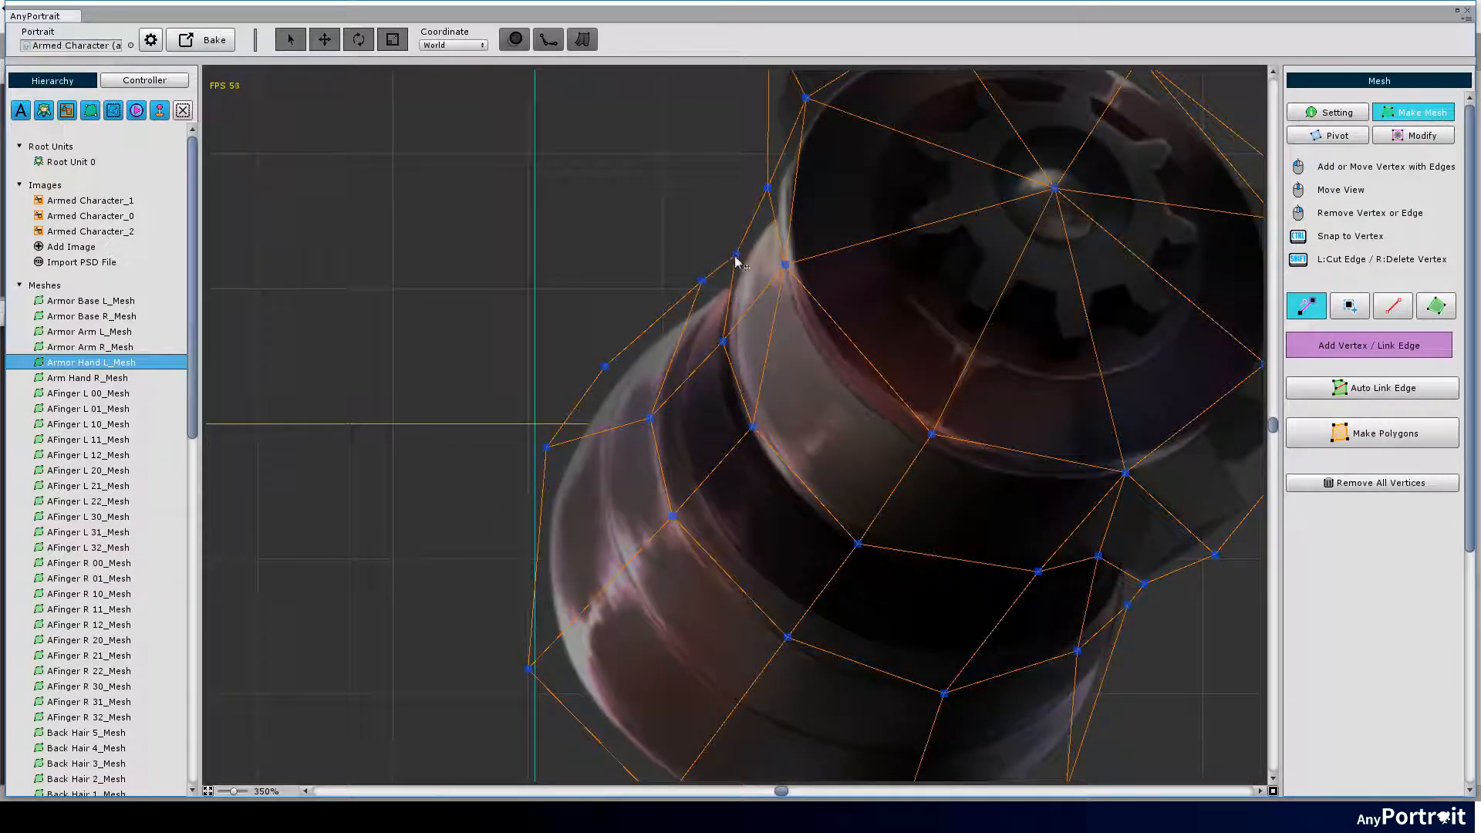
middle_drag(736, 260, 720, 246)
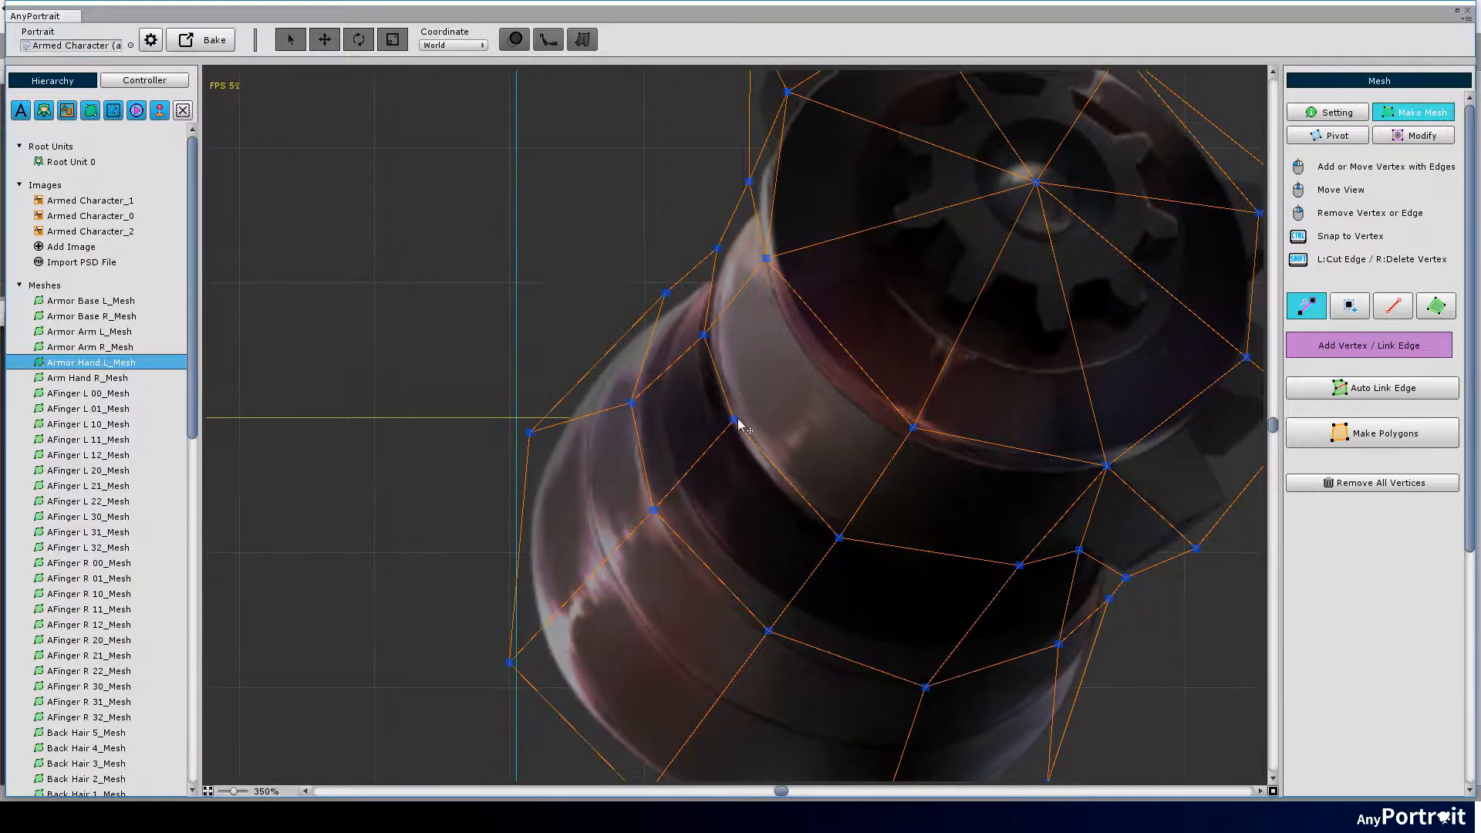
scroll(739, 425, down, 1)
scroll(786, 383, down, 1)
click(853, 501)
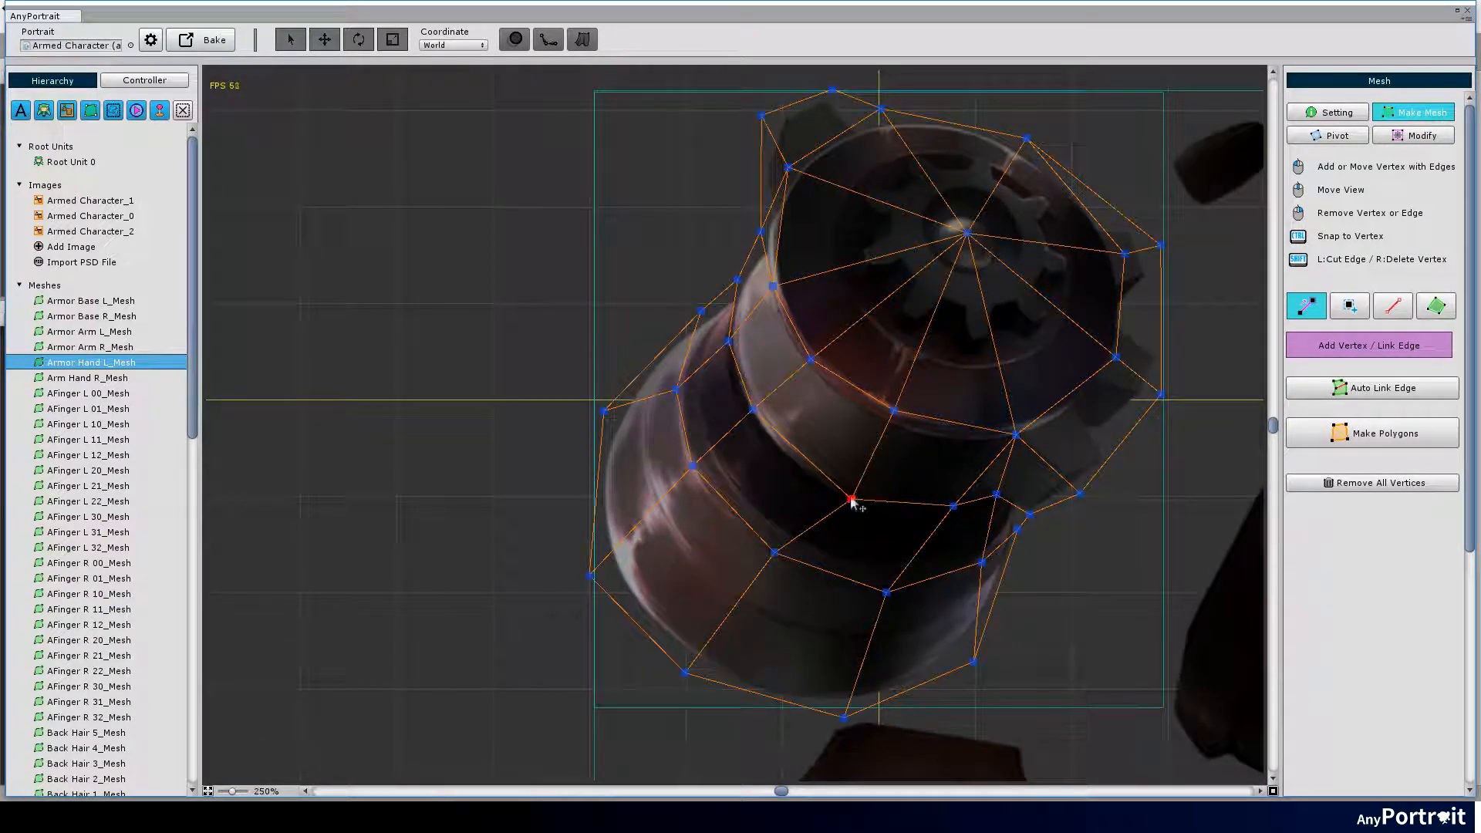
scroll(873, 521, down, 1)
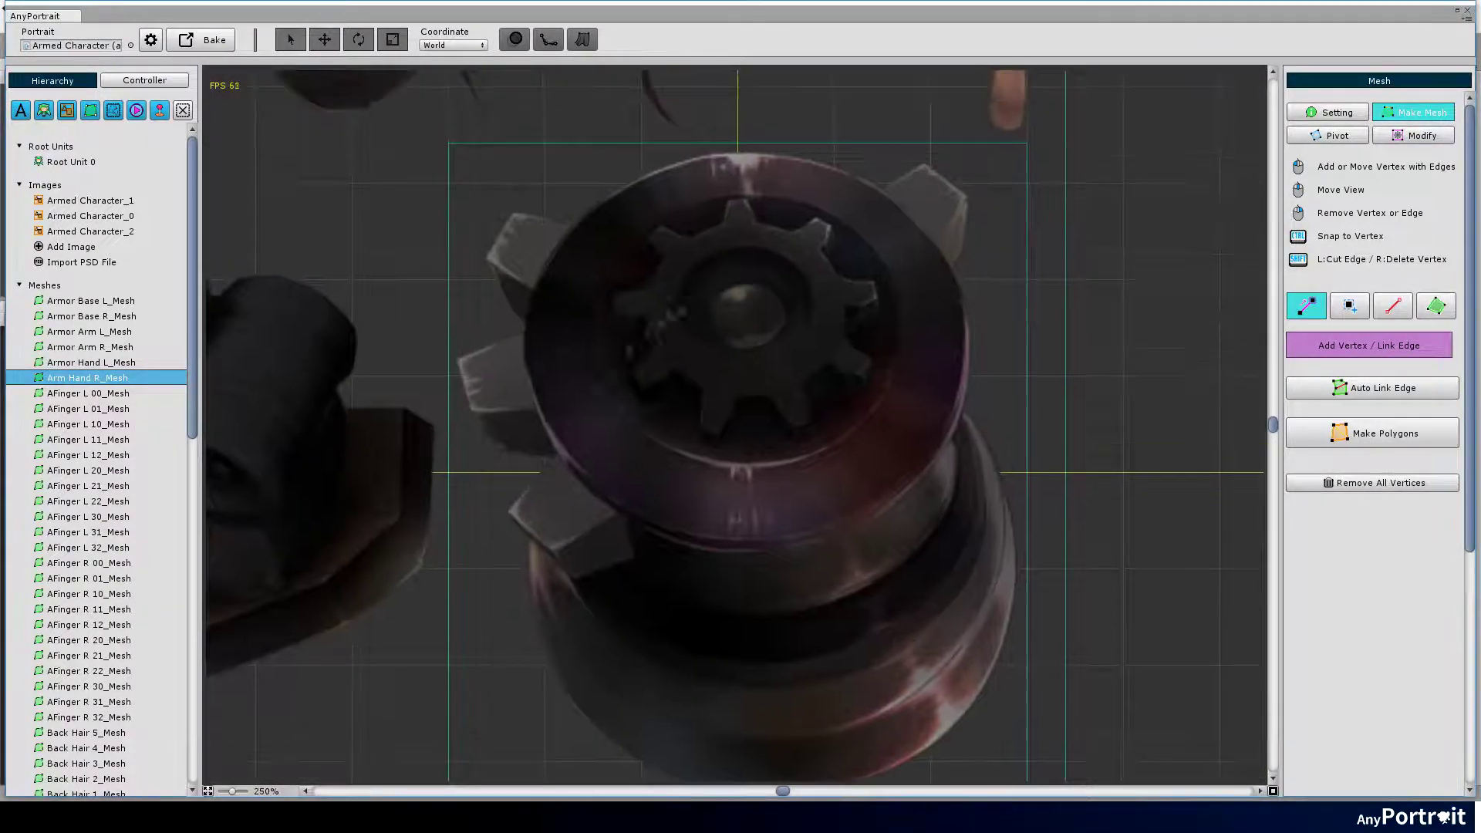
click(520, 533)
Click a closed outline of linked vertices around the AFinger L 00 finger.
click(578, 474)
click(743, 306)
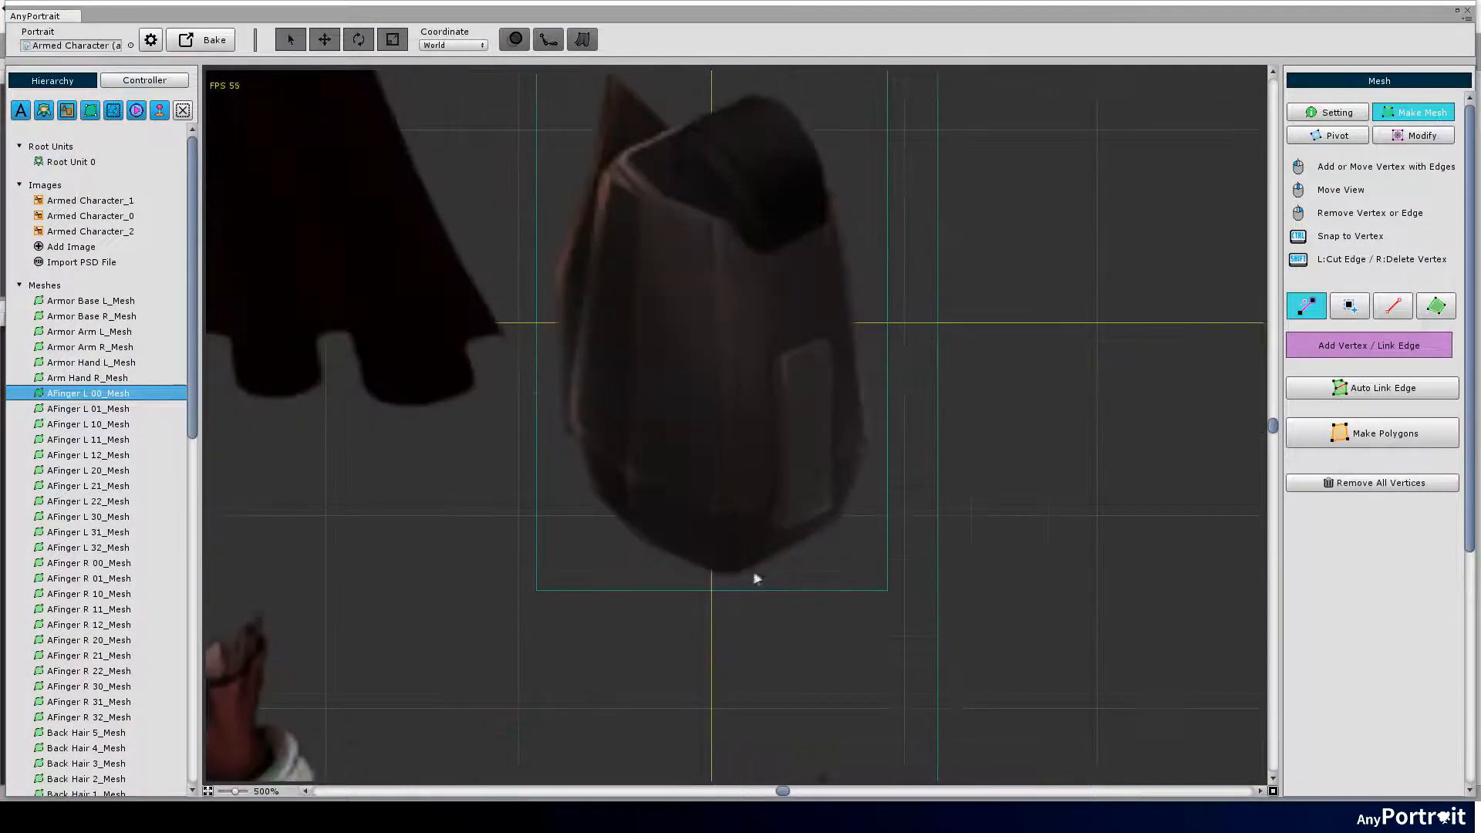
click(697, 333)
click(804, 289)
click(836, 669)
click(705, 731)
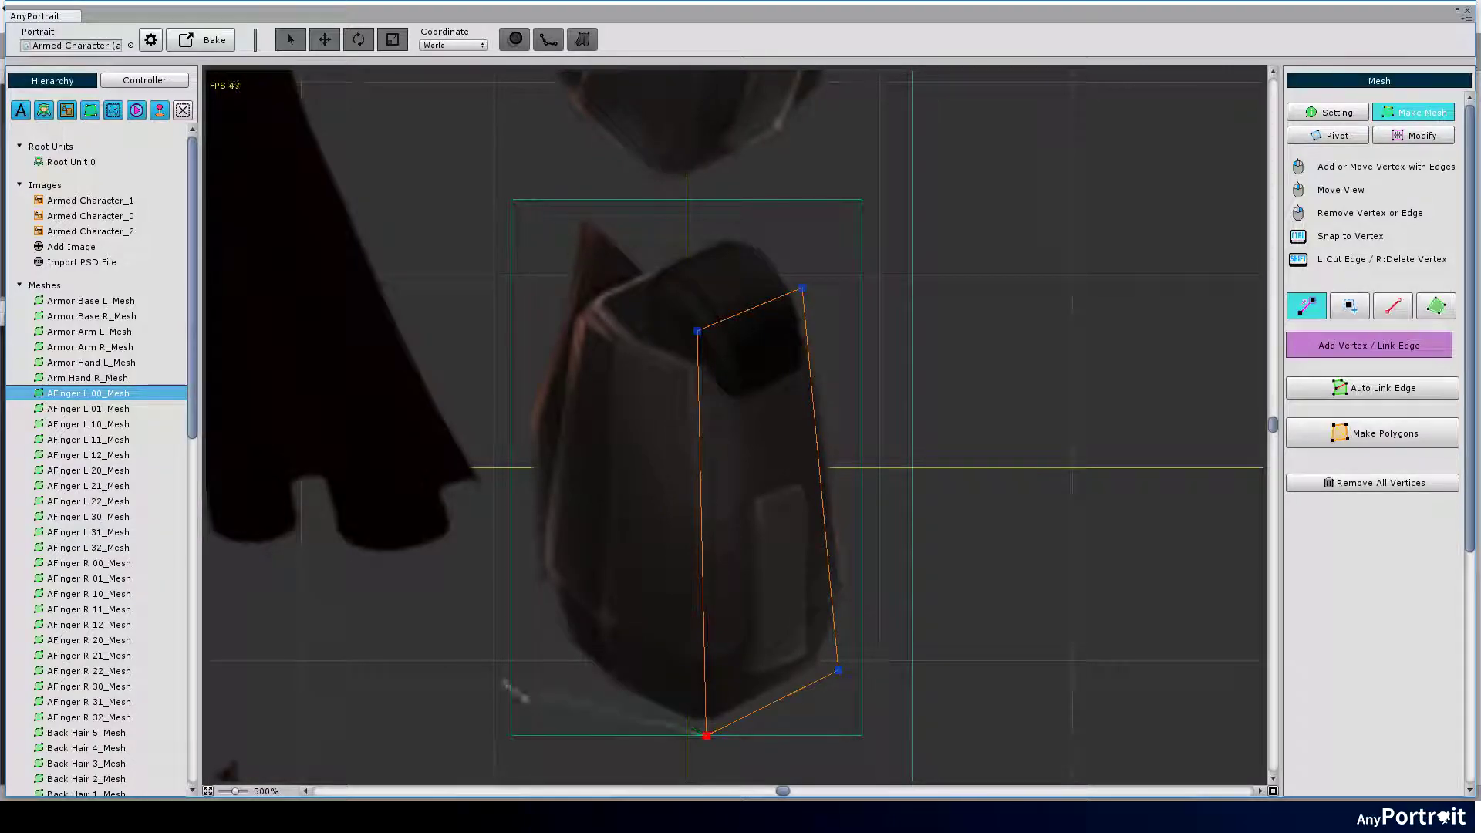
click(486, 595)
click(562, 278)
click(700, 340)
click(802, 291)
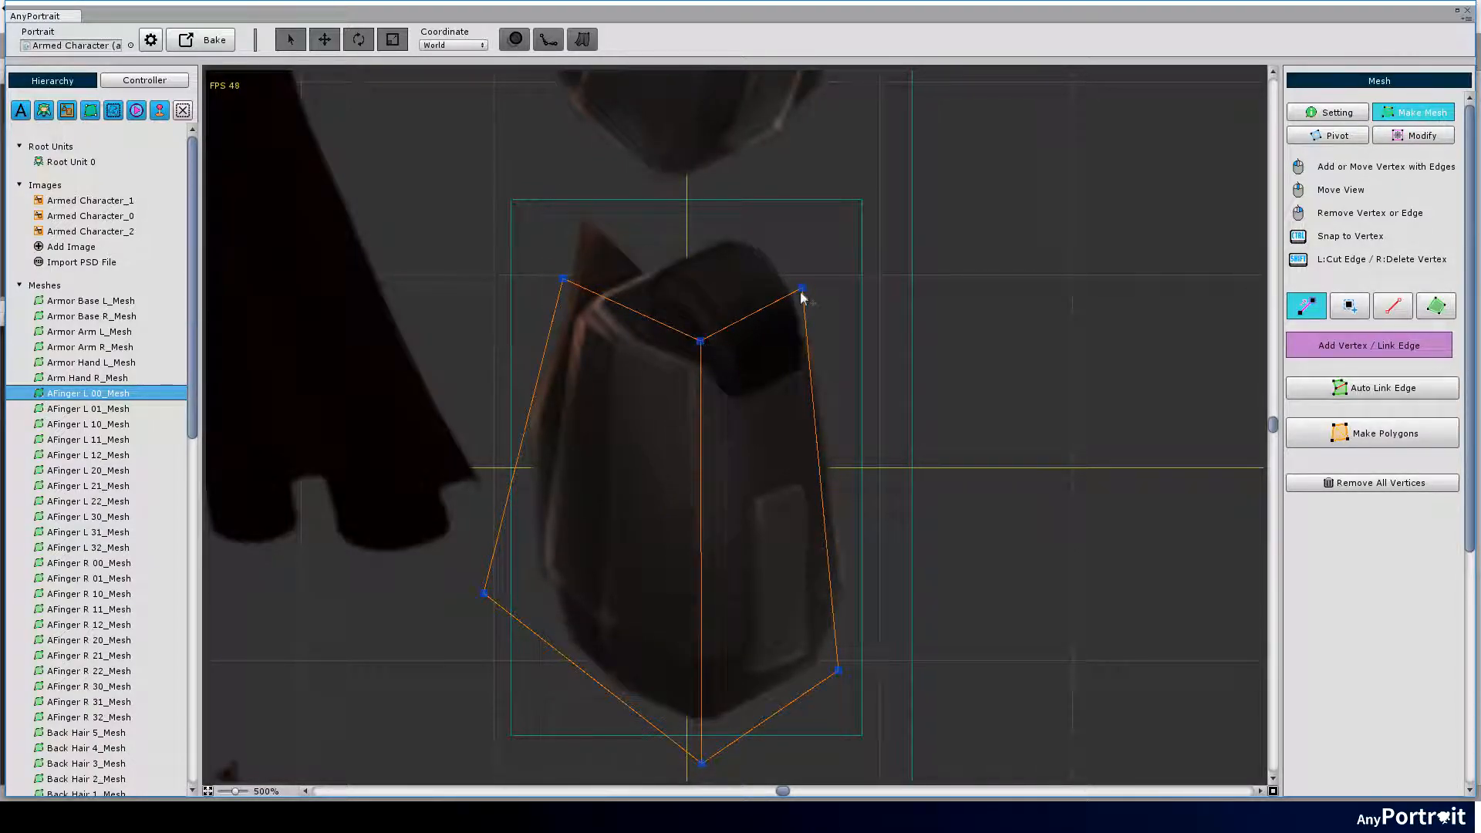
Cut a vertex row across the finger and tighten side vertices to its silhouette.
drag(835, 669, 874, 657)
drag(802, 292, 819, 281)
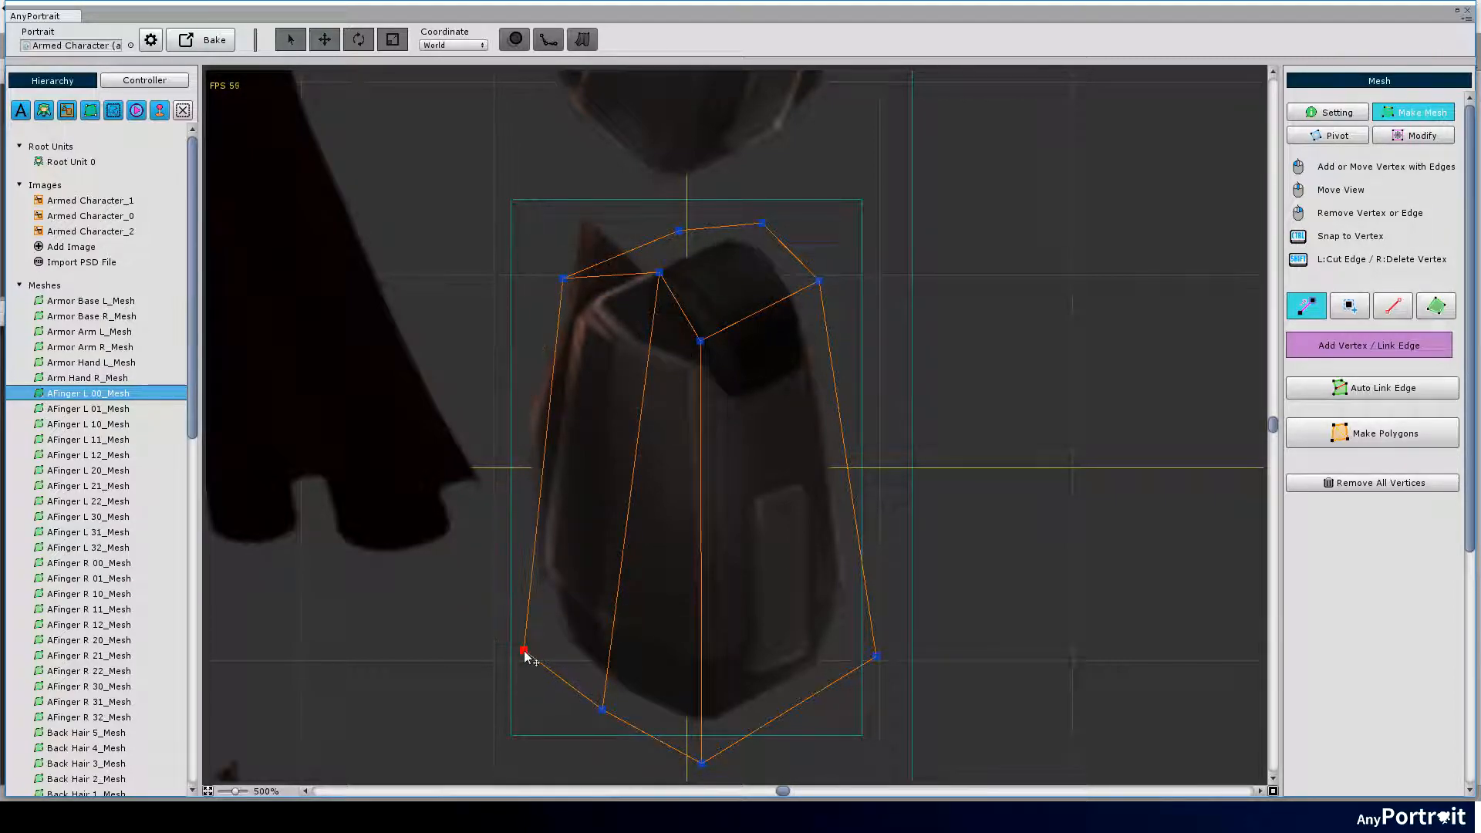
mouse_move(515, 492)
mouse_down()
mouse_move(726, 599)
mouse_move(706, 640)
mouse_up()
click(862, 576)
drag(625, 547, 598, 608)
drag(604, 710, 623, 712)
drag(541, 506, 521, 519)
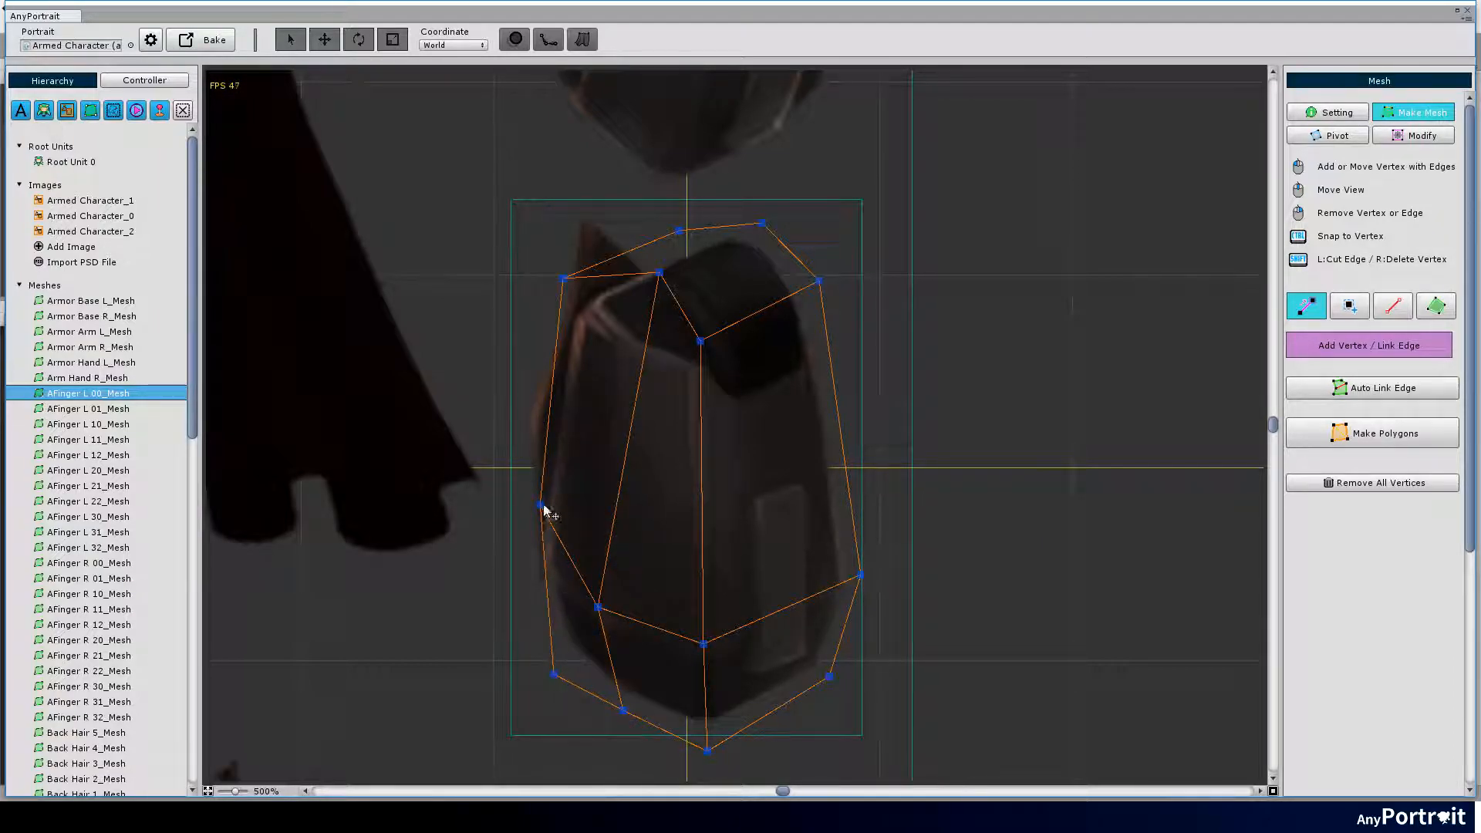
Add and link top vertices and fit them to the finger's tip.
click(540, 298)
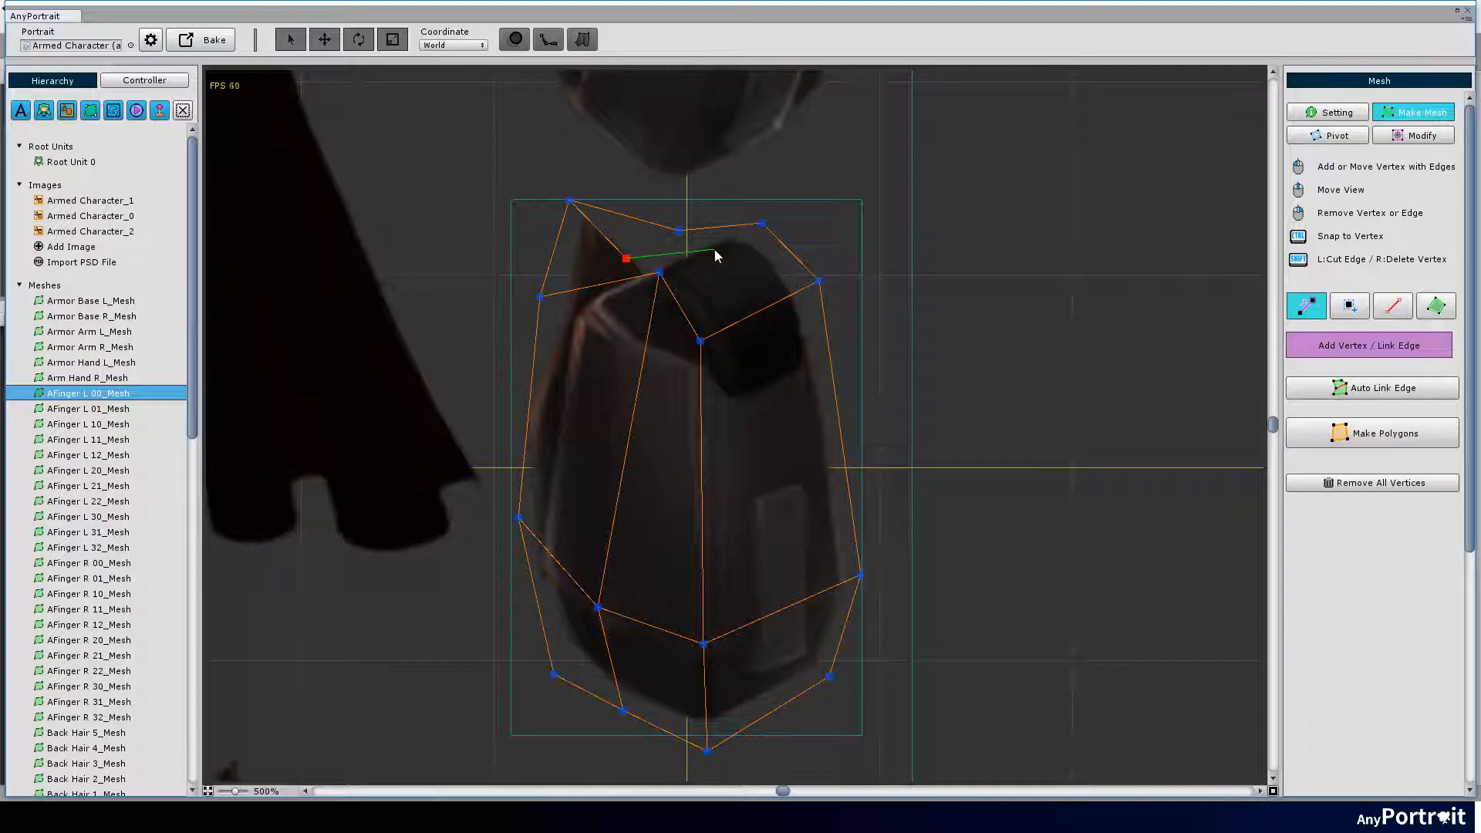
click(755, 333)
click(766, 245)
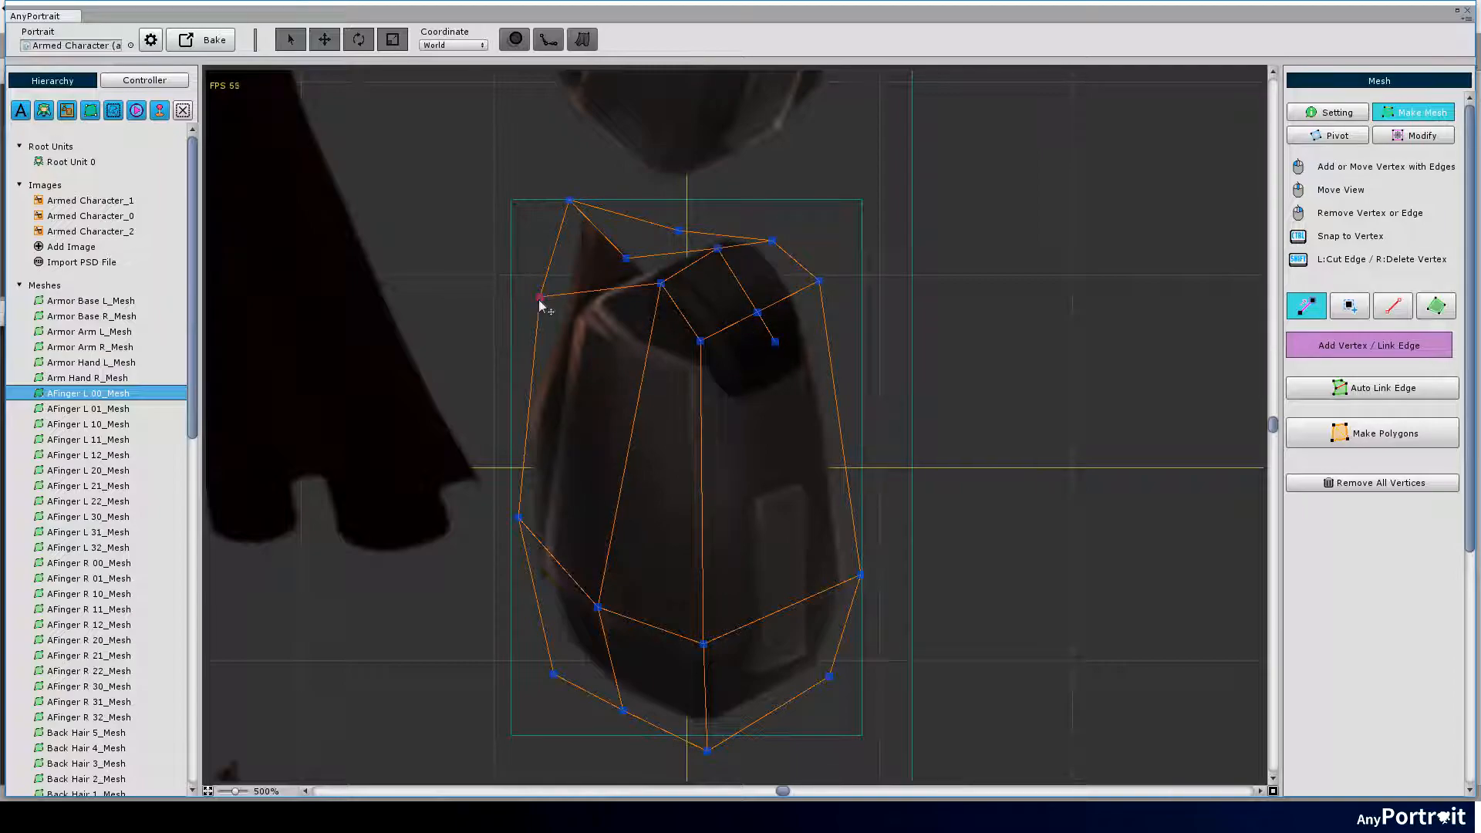
scroll(777, 351, up, 1)
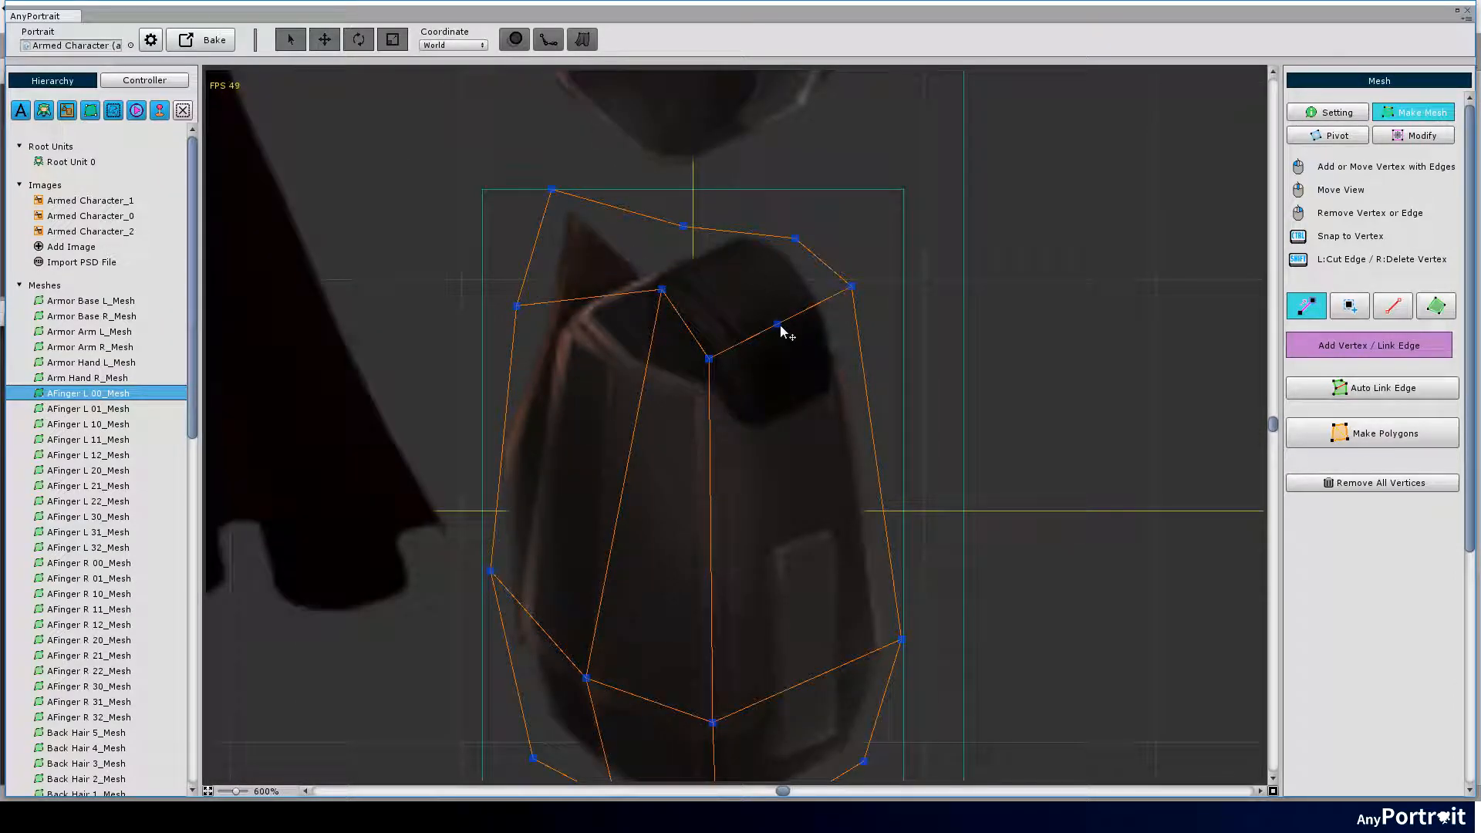
drag(625, 266, 629, 314)
mouse_move(520, 303)
mouse_down()
mouse_move(516, 236)
mouse_move(663, 183)
mouse_up()
drag(516, 236, 497, 278)
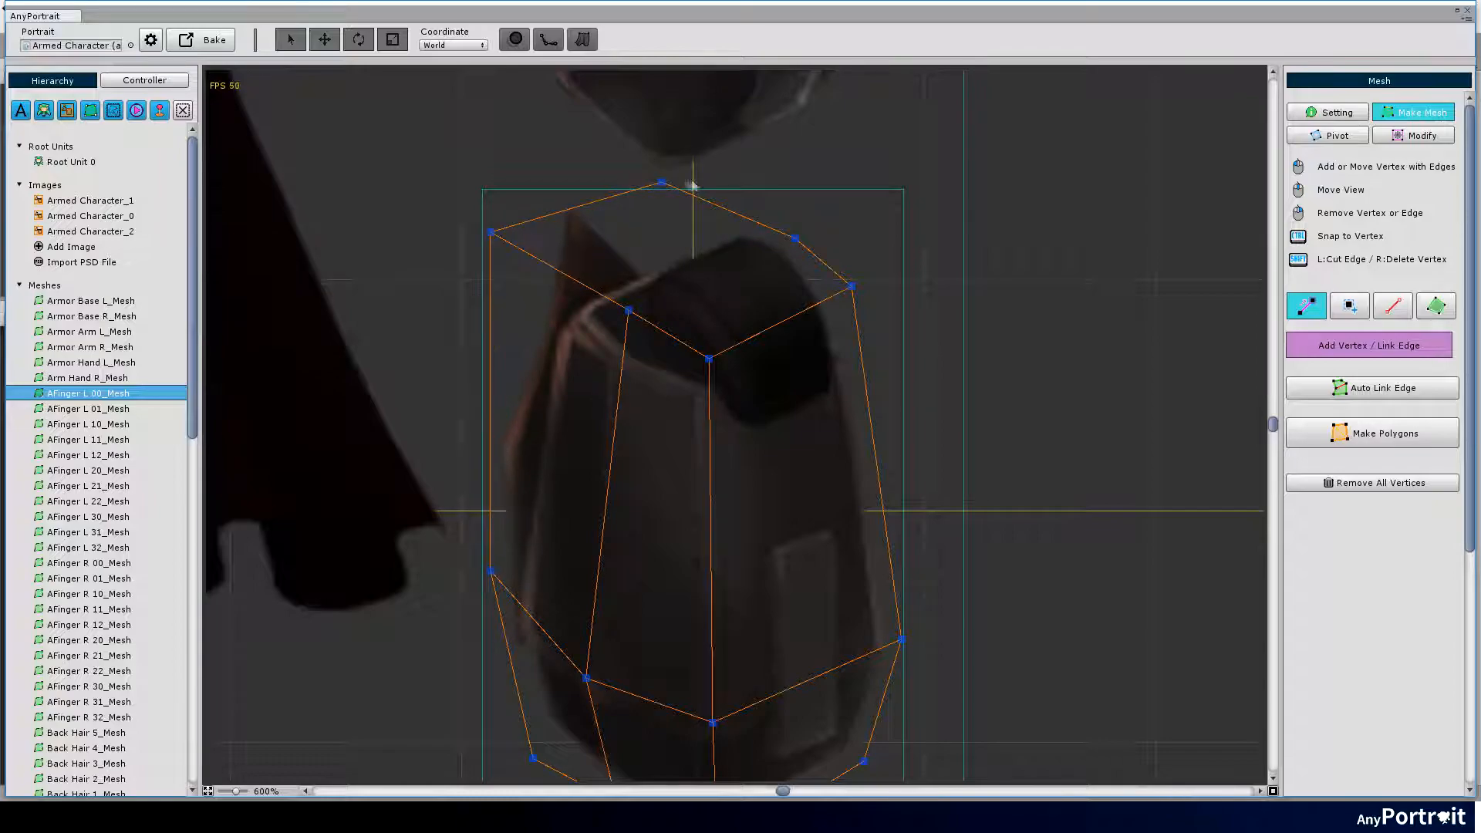
drag(663, 183, 775, 226)
scroll(746, 338, down, 3)
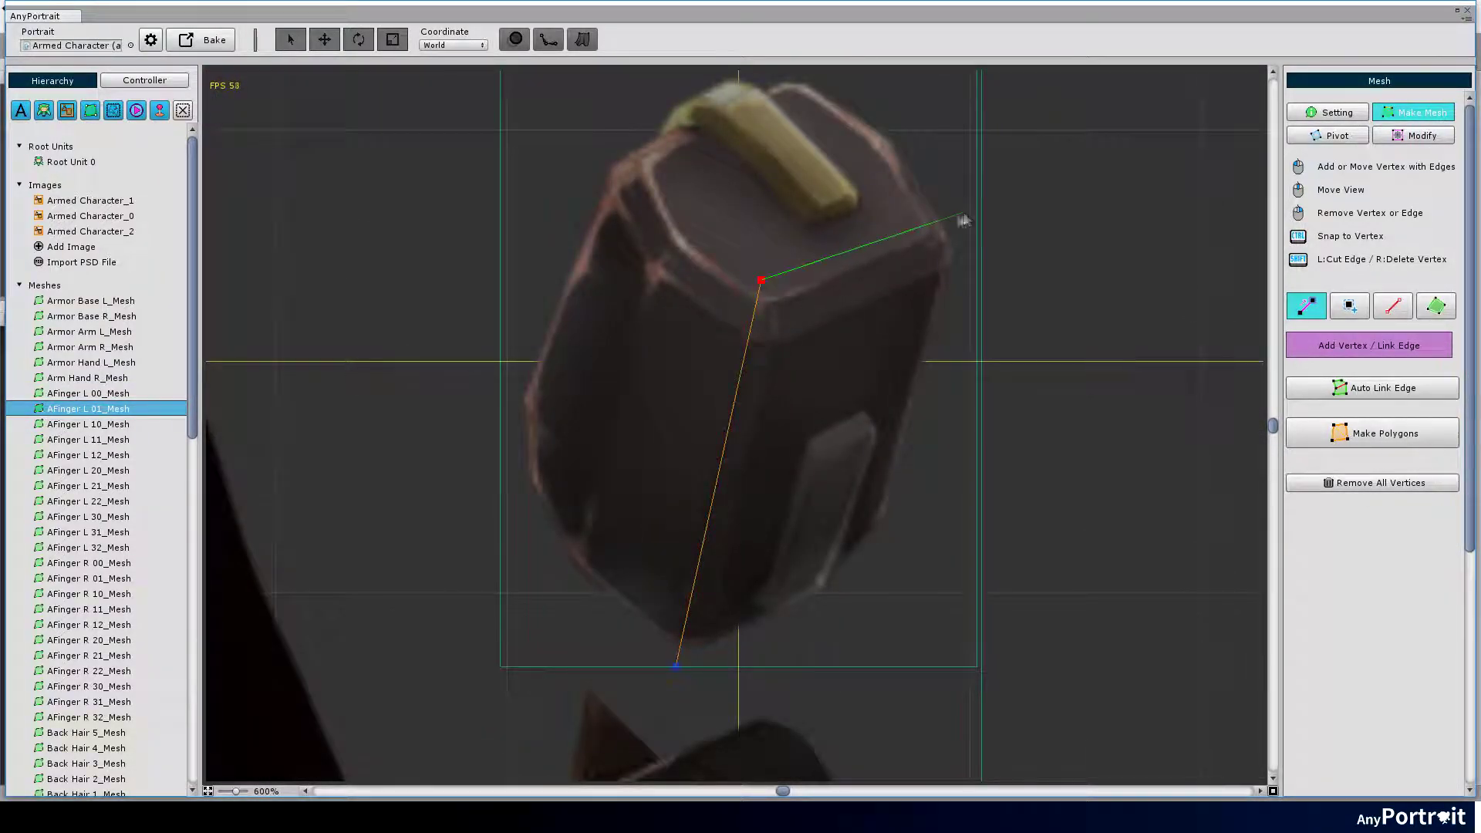
Place outline vertices on AFinger L 01_Mesh's bottom and top and start AFinger L 10_Mesh's outline.
click(877, 591)
click(675, 666)
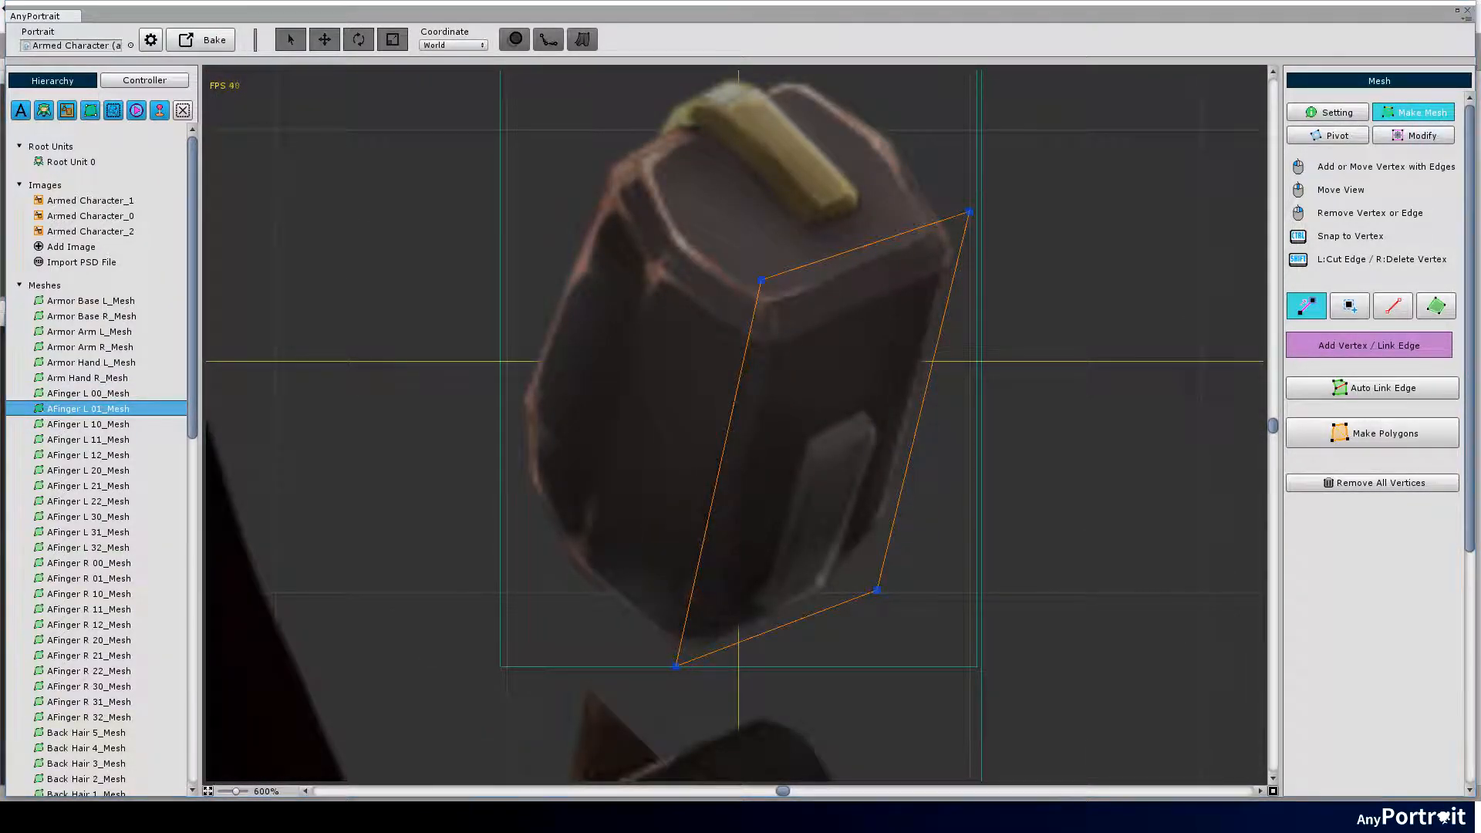
middle_drag(721, 677, 741, 487)
click(604, 177)
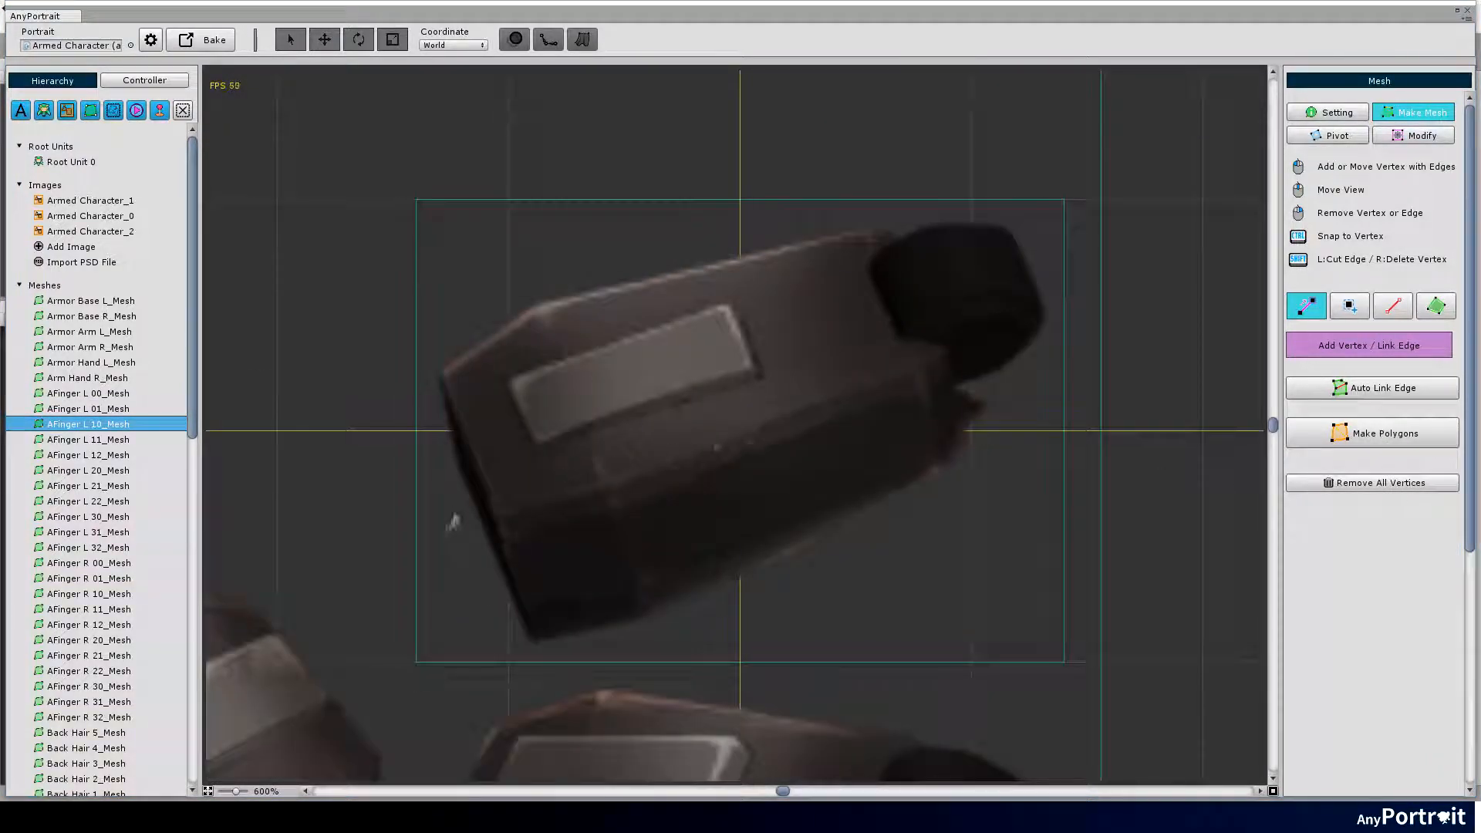
click(382, 285)
click(429, 499)
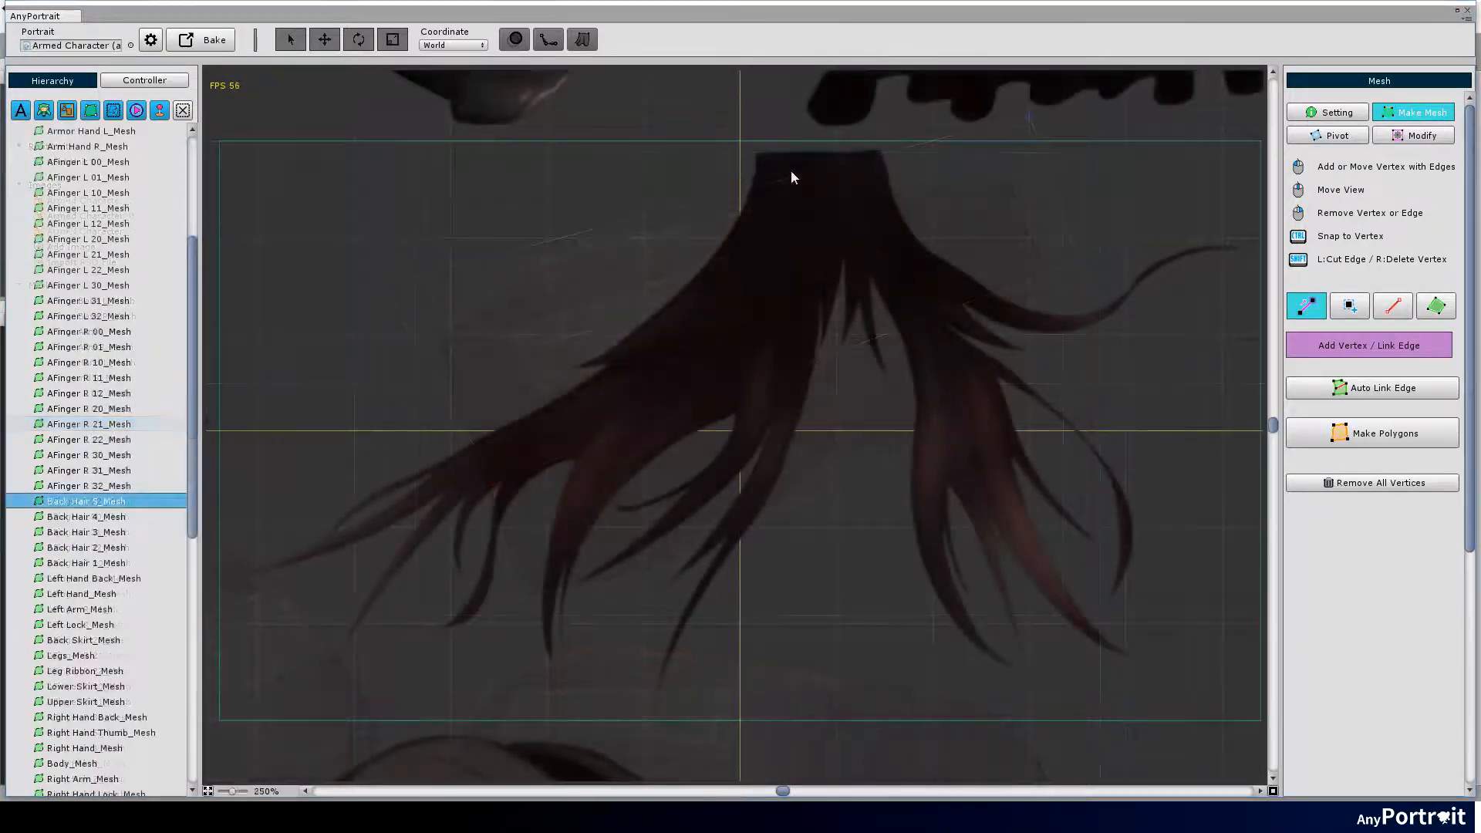
Outline Back Hair 5 from its top down the left edge and along the bottom.
click(743, 147)
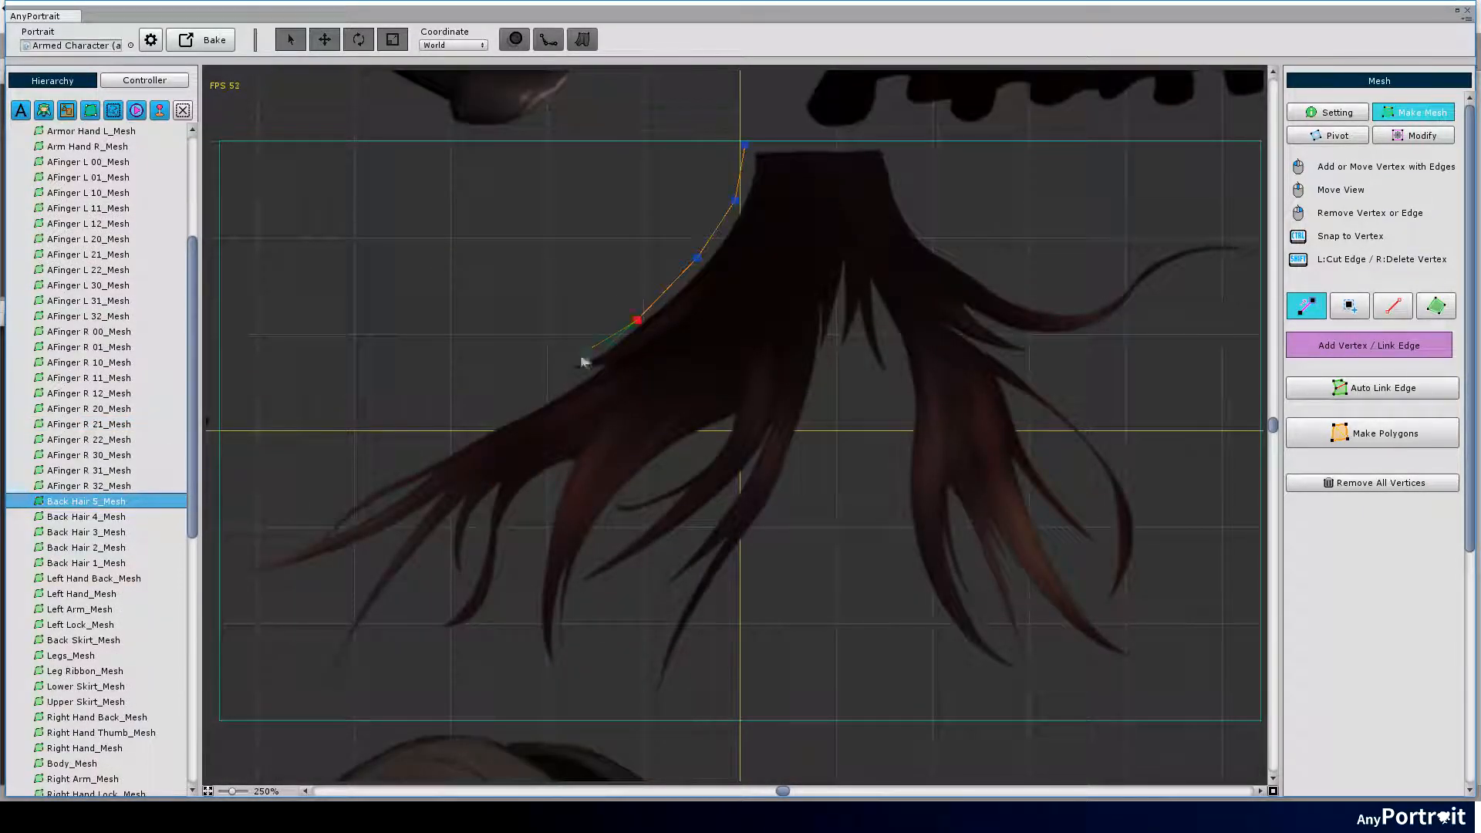
scroll(289, 527, up, 3)
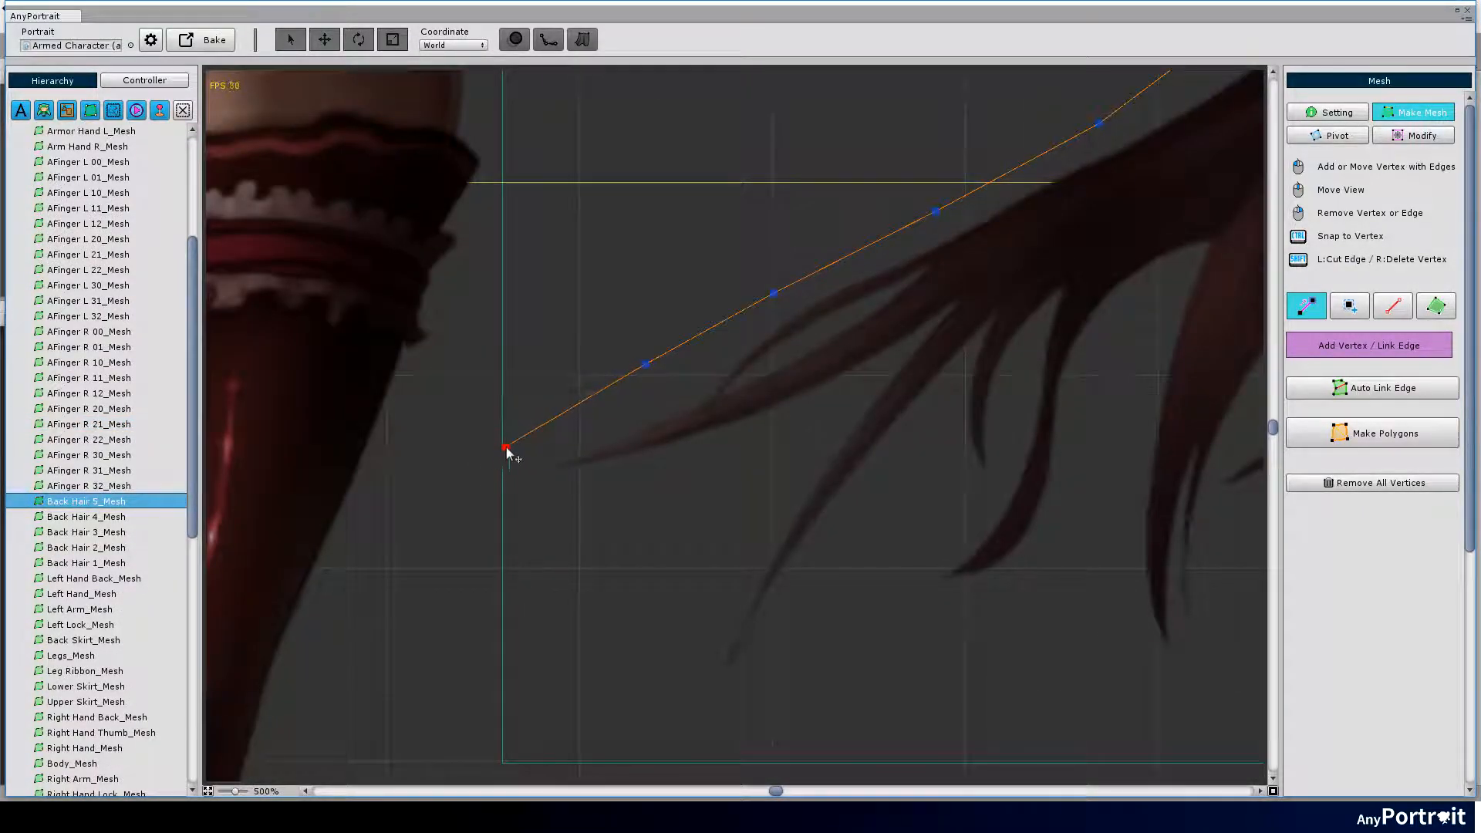
click(523, 606)
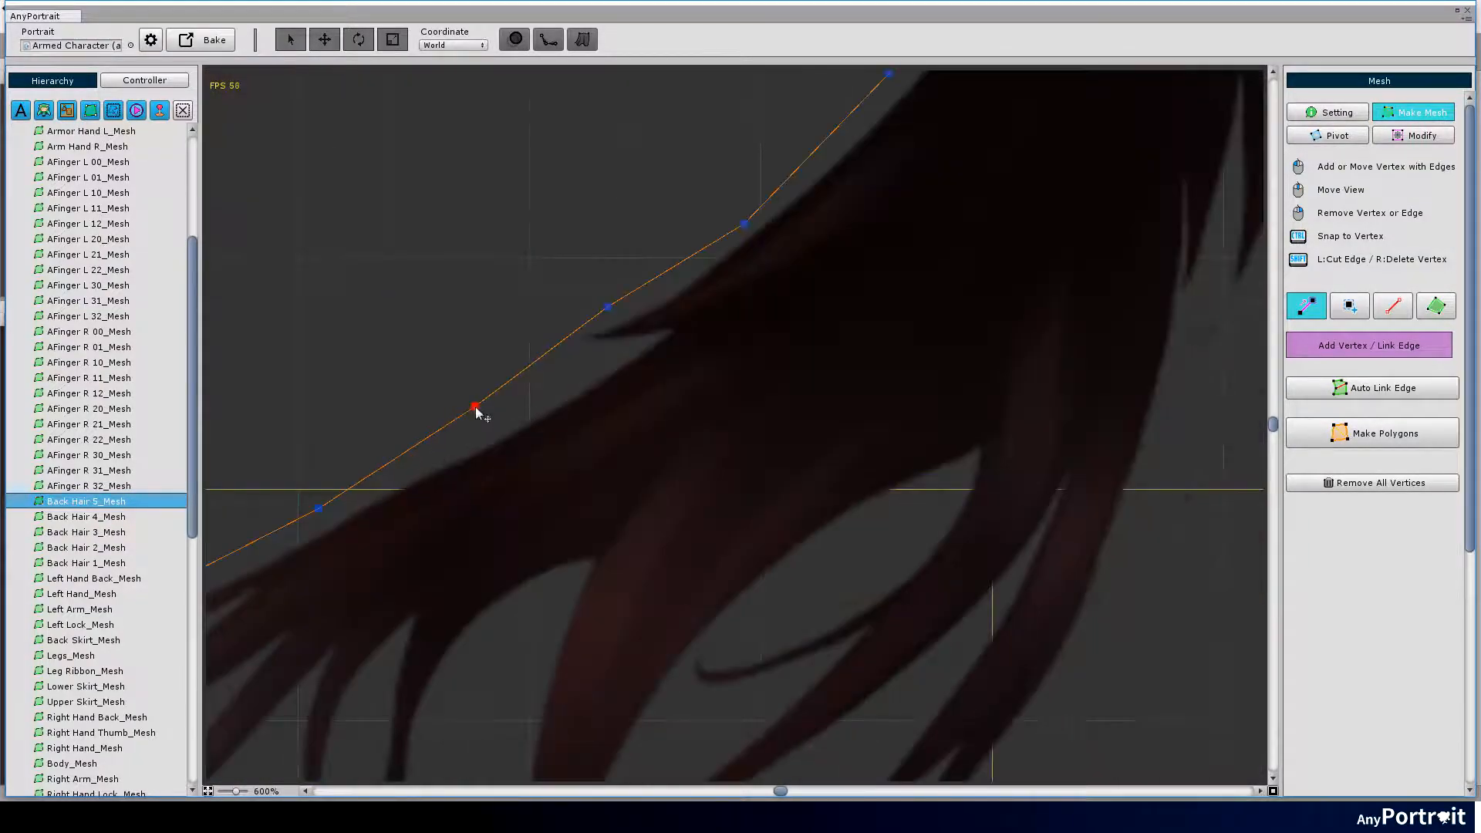
click(640, 362)
click(678, 612)
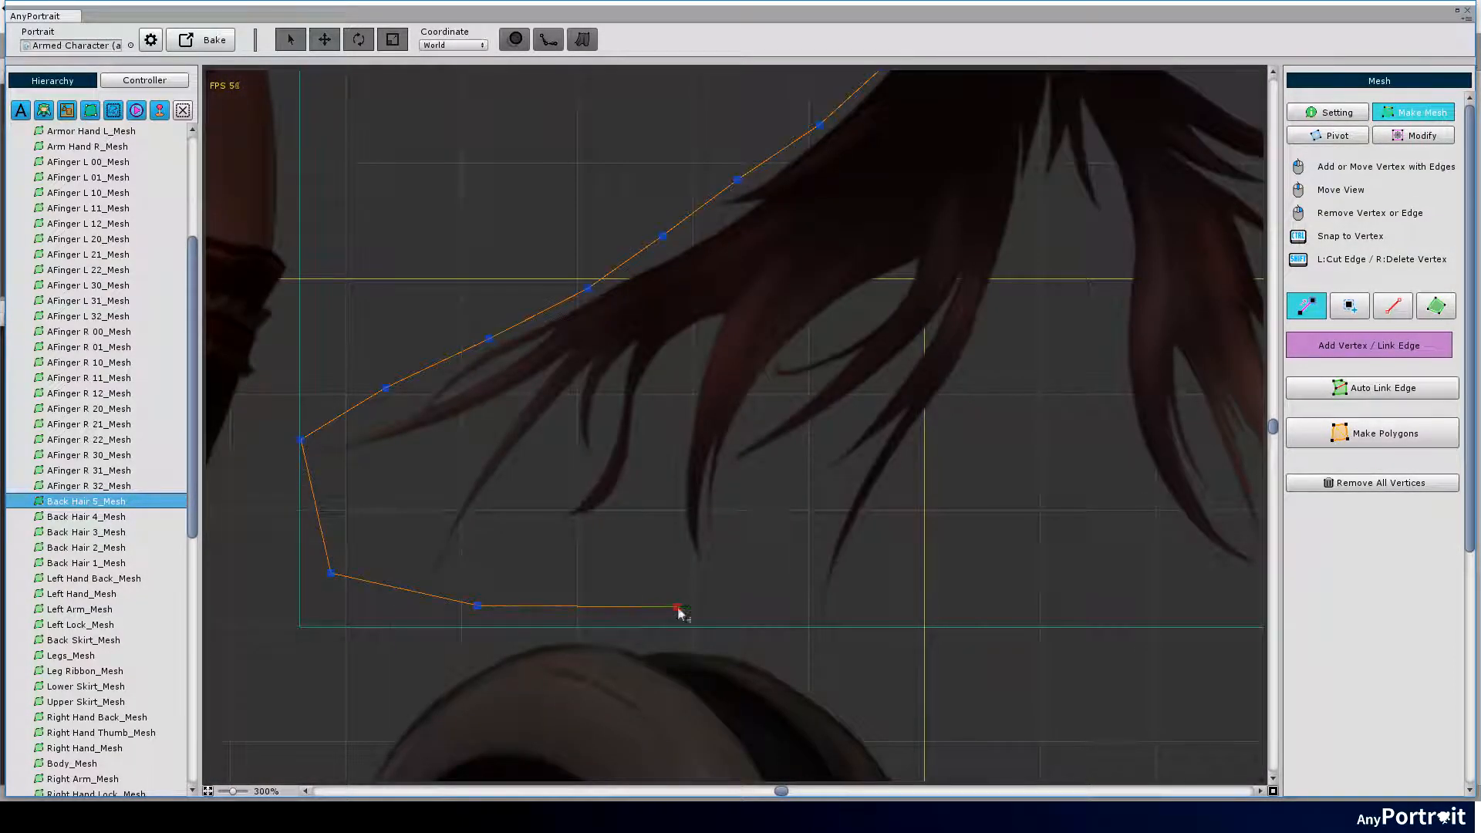
scroll(1006, 560, down, 4)
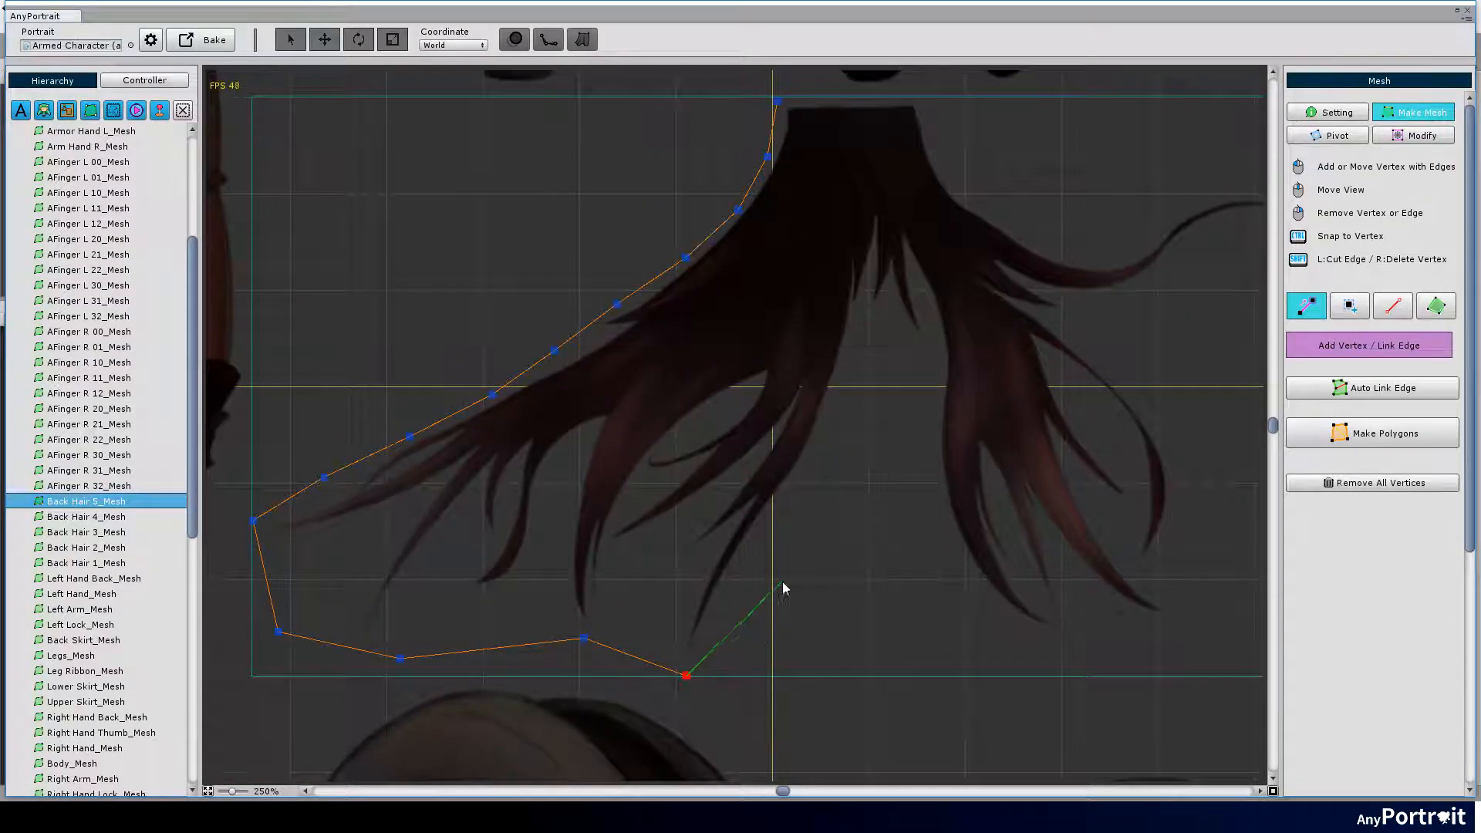
Add a ladder of cross edges across the hair strands and close it at the top.
click(764, 567)
click(411, 438)
click(787, 515)
click(815, 461)
click(833, 404)
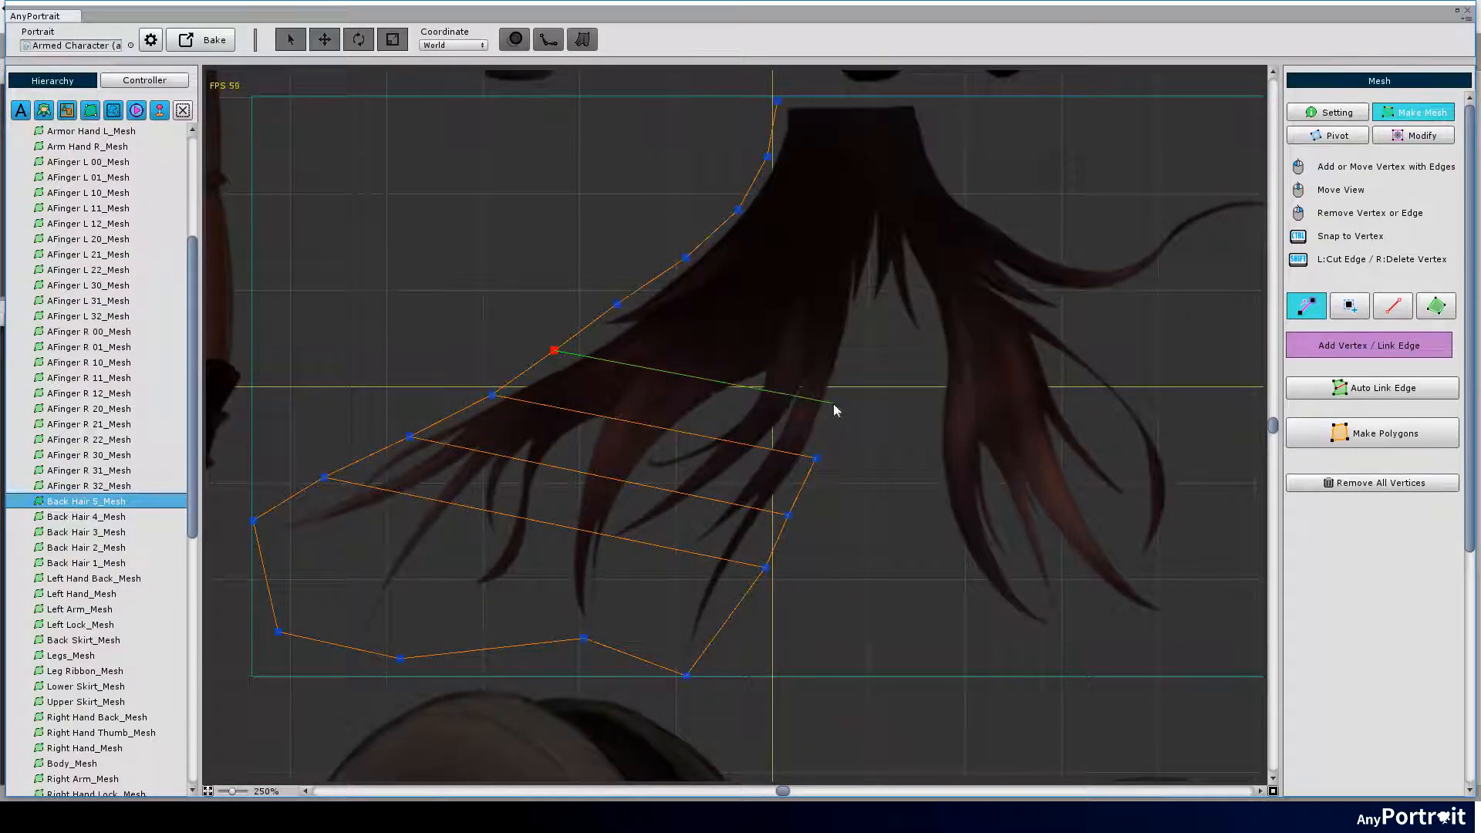
click(616, 303)
scroll(939, 374, up, 3)
click(927, 379)
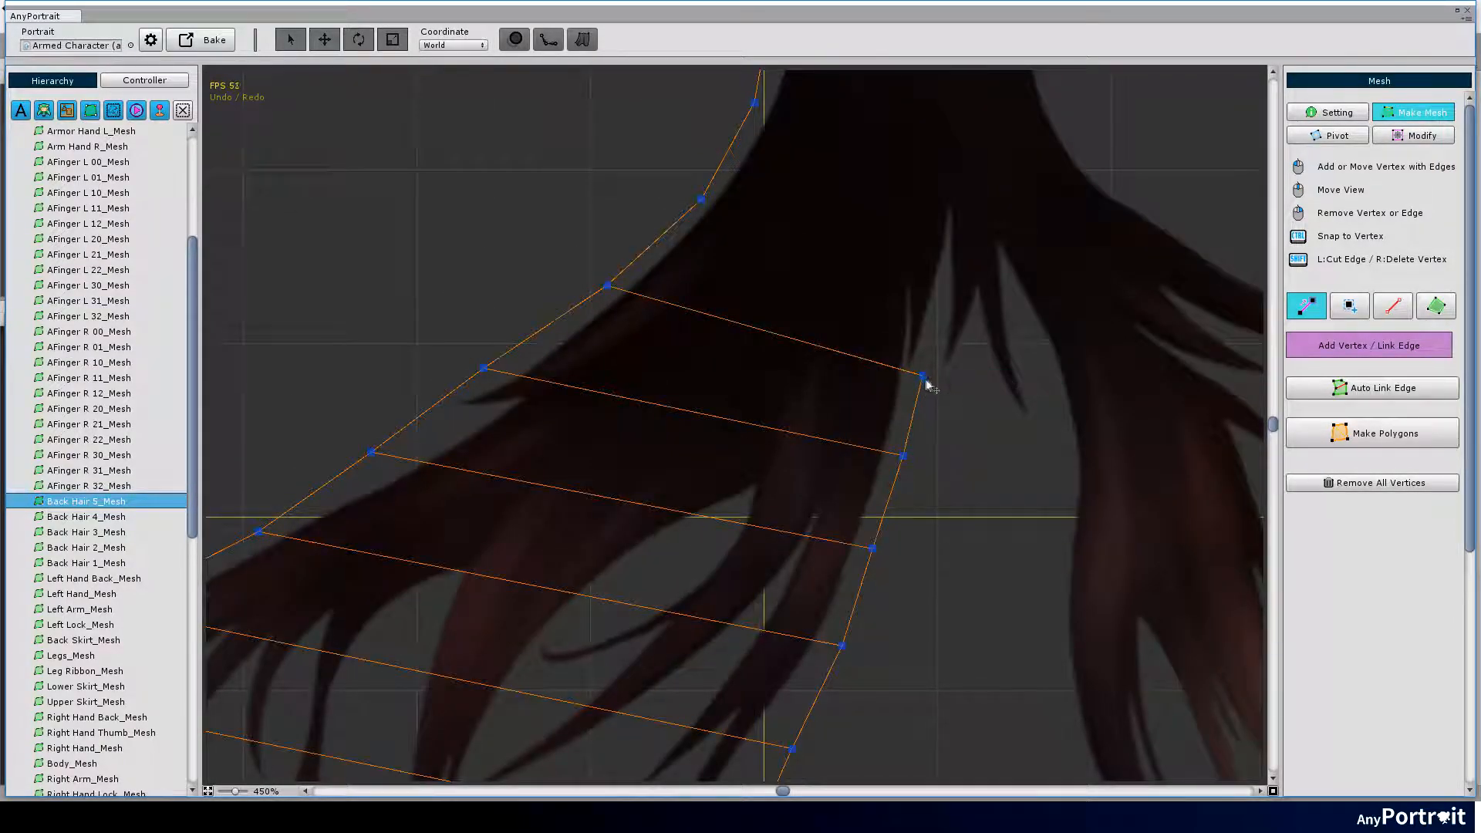
scroll(958, 469, down, 4)
Link the top vertex leftward and add interior edges running toward the curling strand.
click(721, 490)
scroll(721, 464, up, 4)
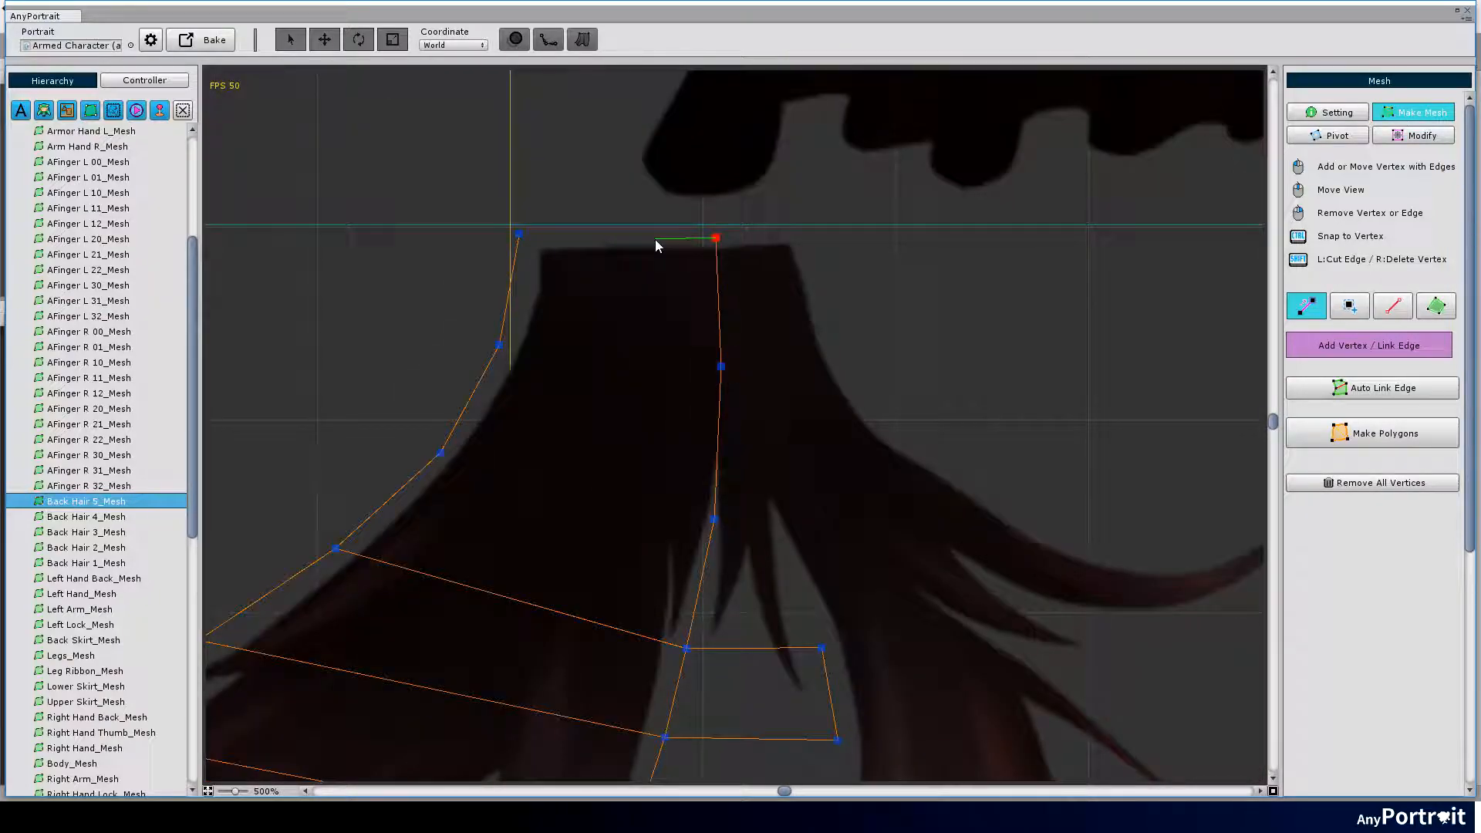
scroll(655, 240, down, 4)
scroll(721, 182, up, 4)
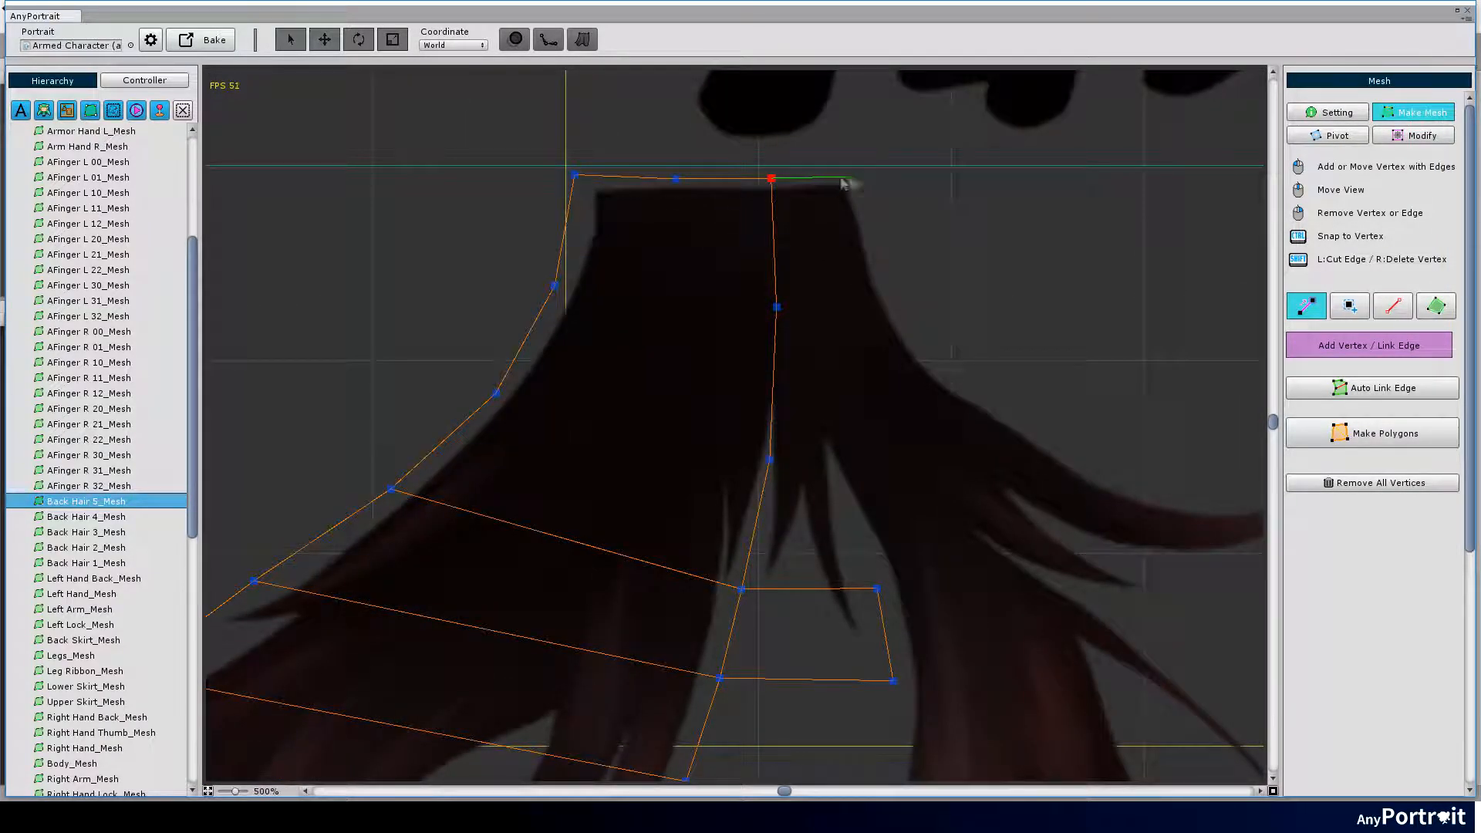
click(556, 285)
click(495, 393)
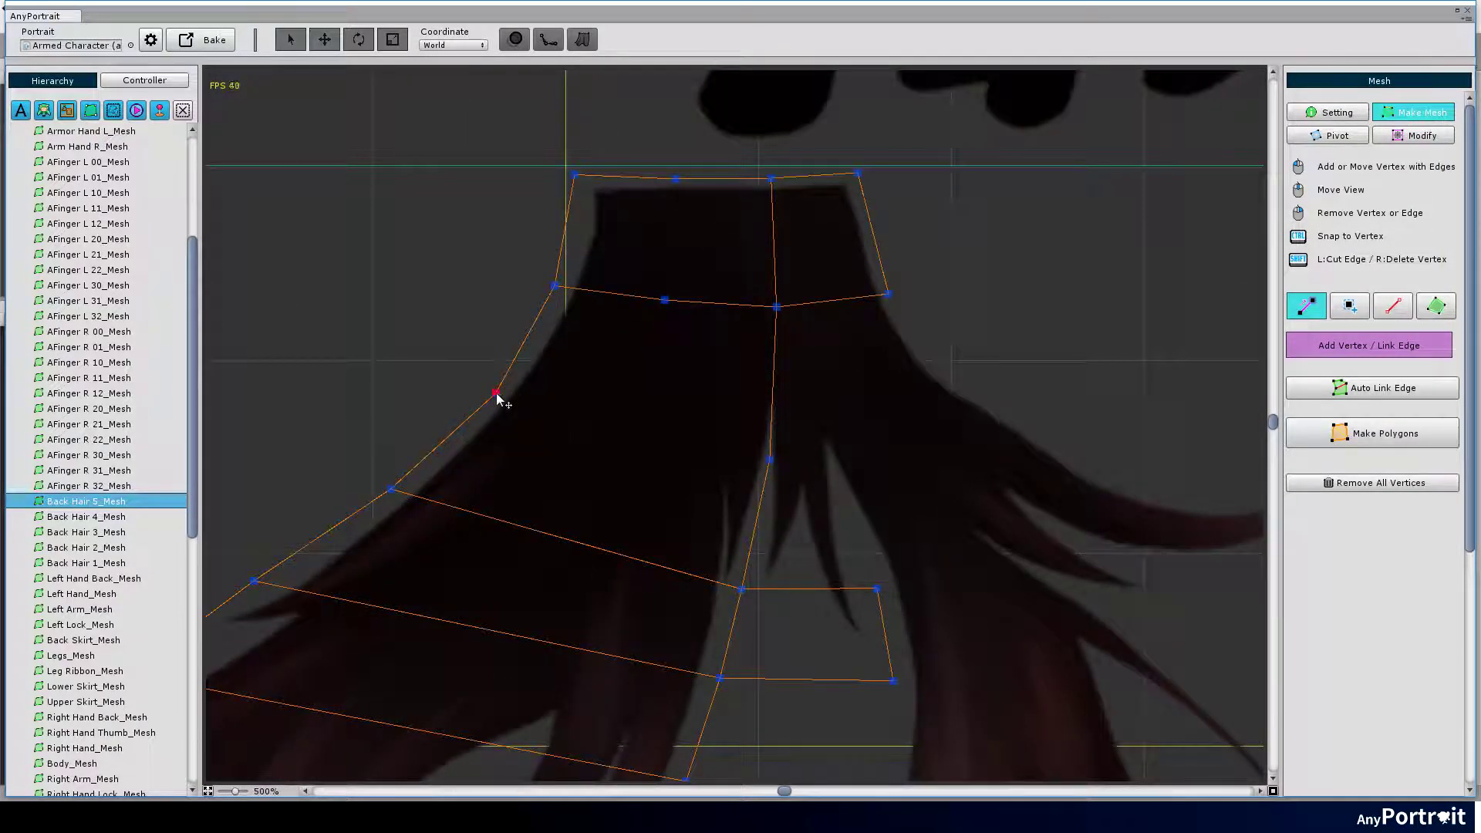
click(873, 587)
click(847, 461)
click(890, 298)
scroll(891, 451, down, 1)
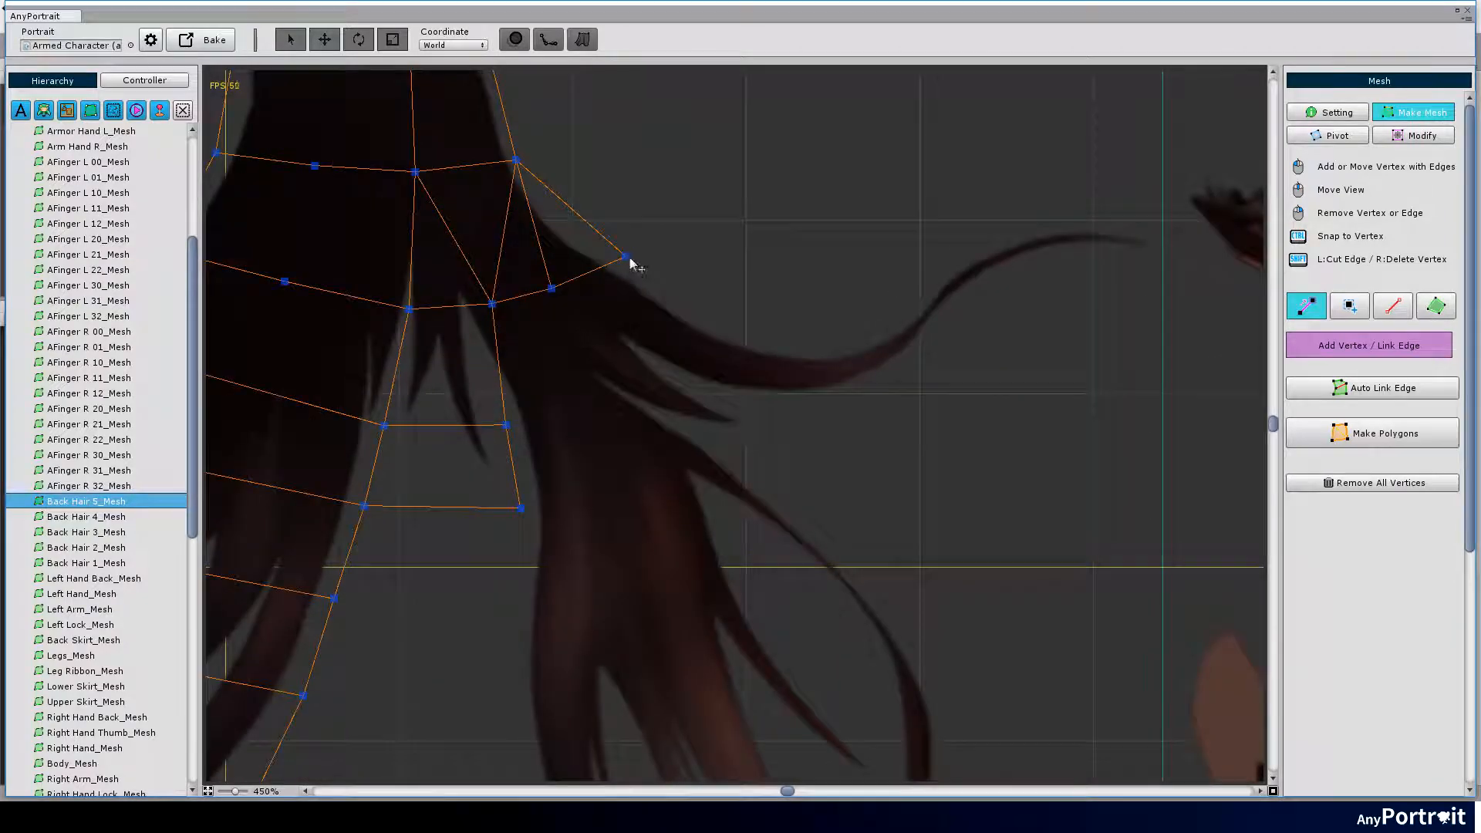
click(630, 262)
click(723, 322)
scroll(867, 364, down, 5)
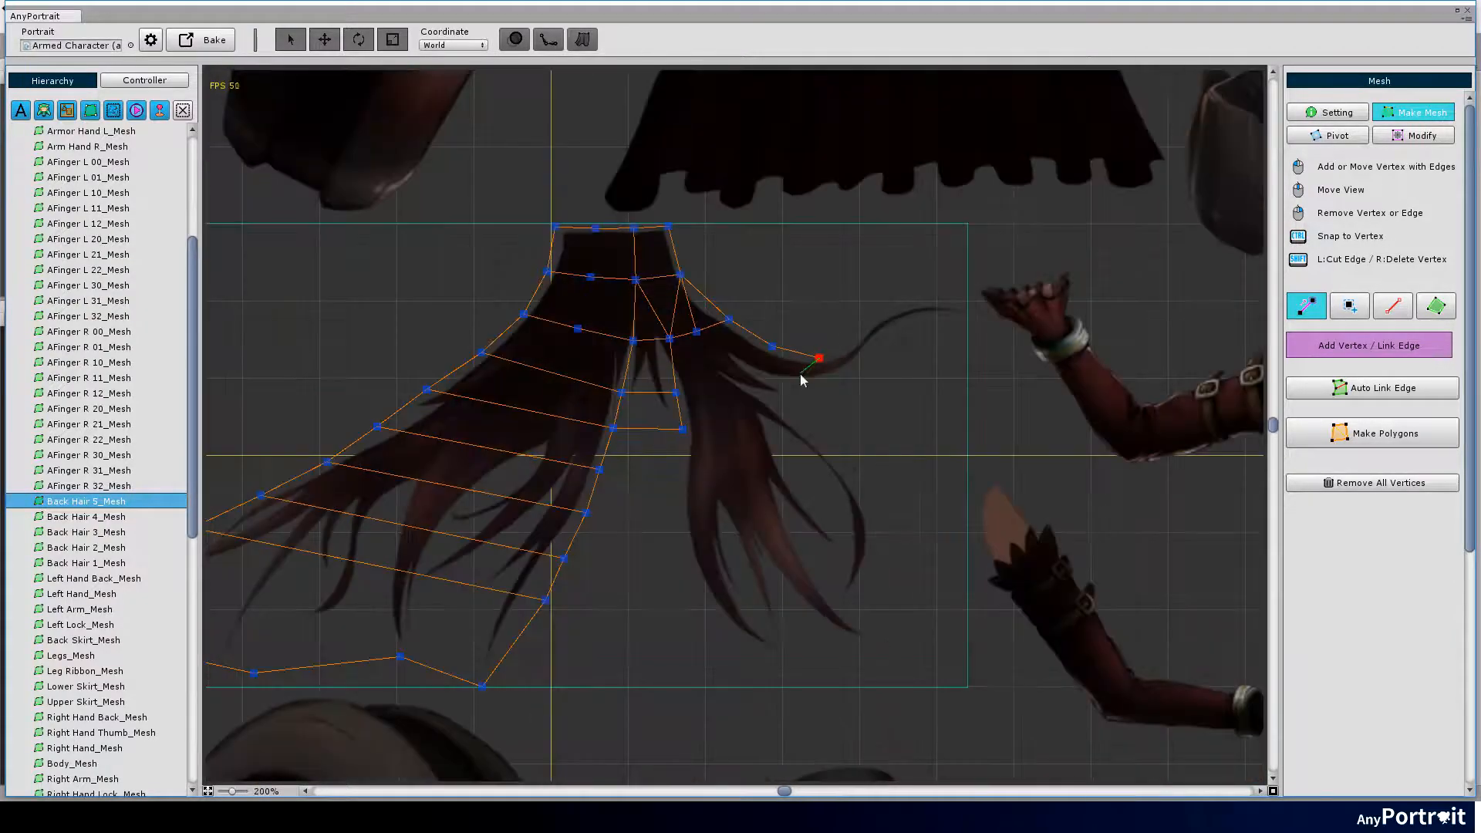
scroll(800, 374, up, 4)
End the current chain and add linked vertices lower down the curling strand.
right_click(754, 361)
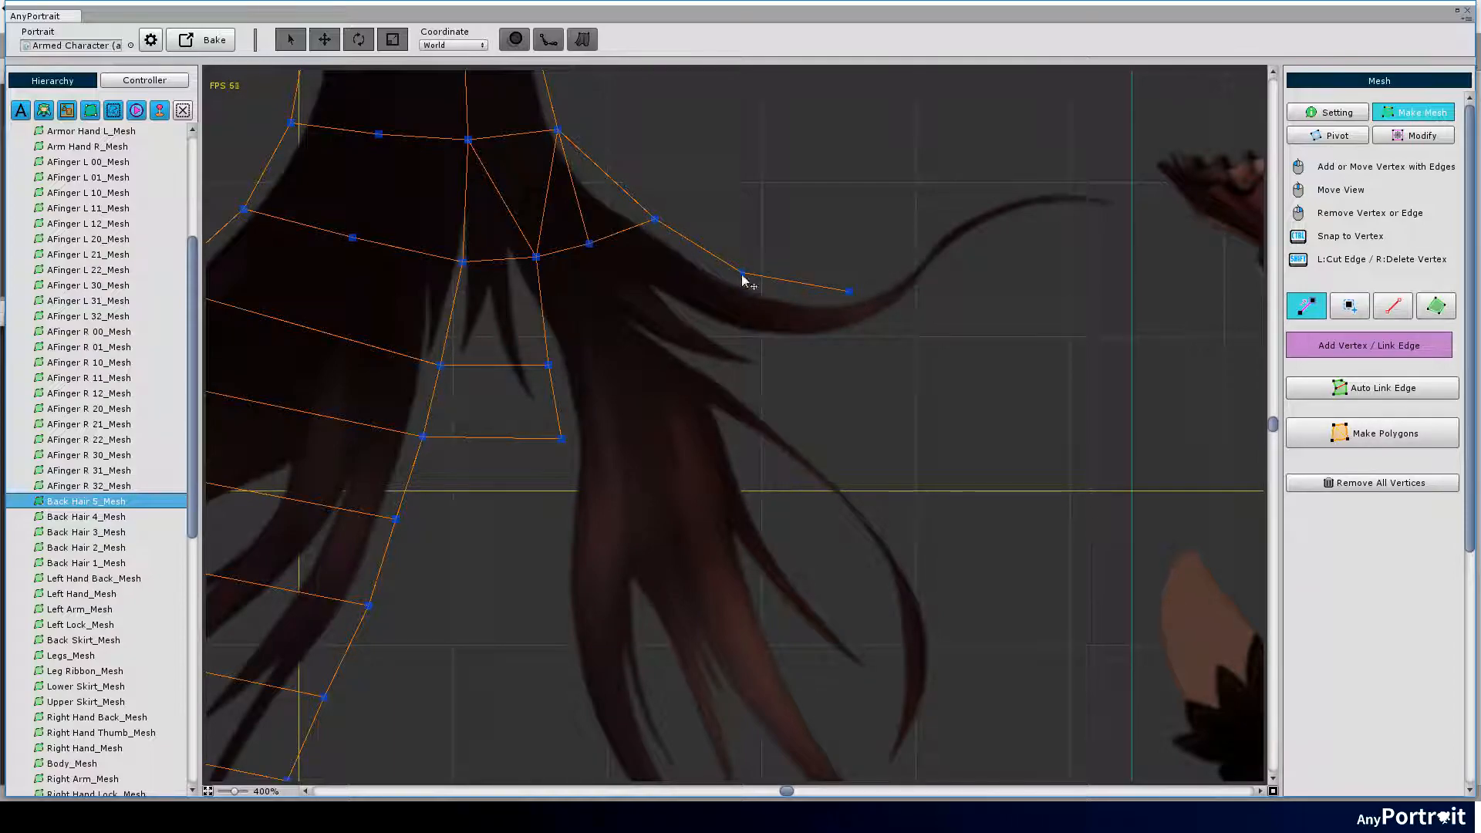
click(632, 353)
click(645, 431)
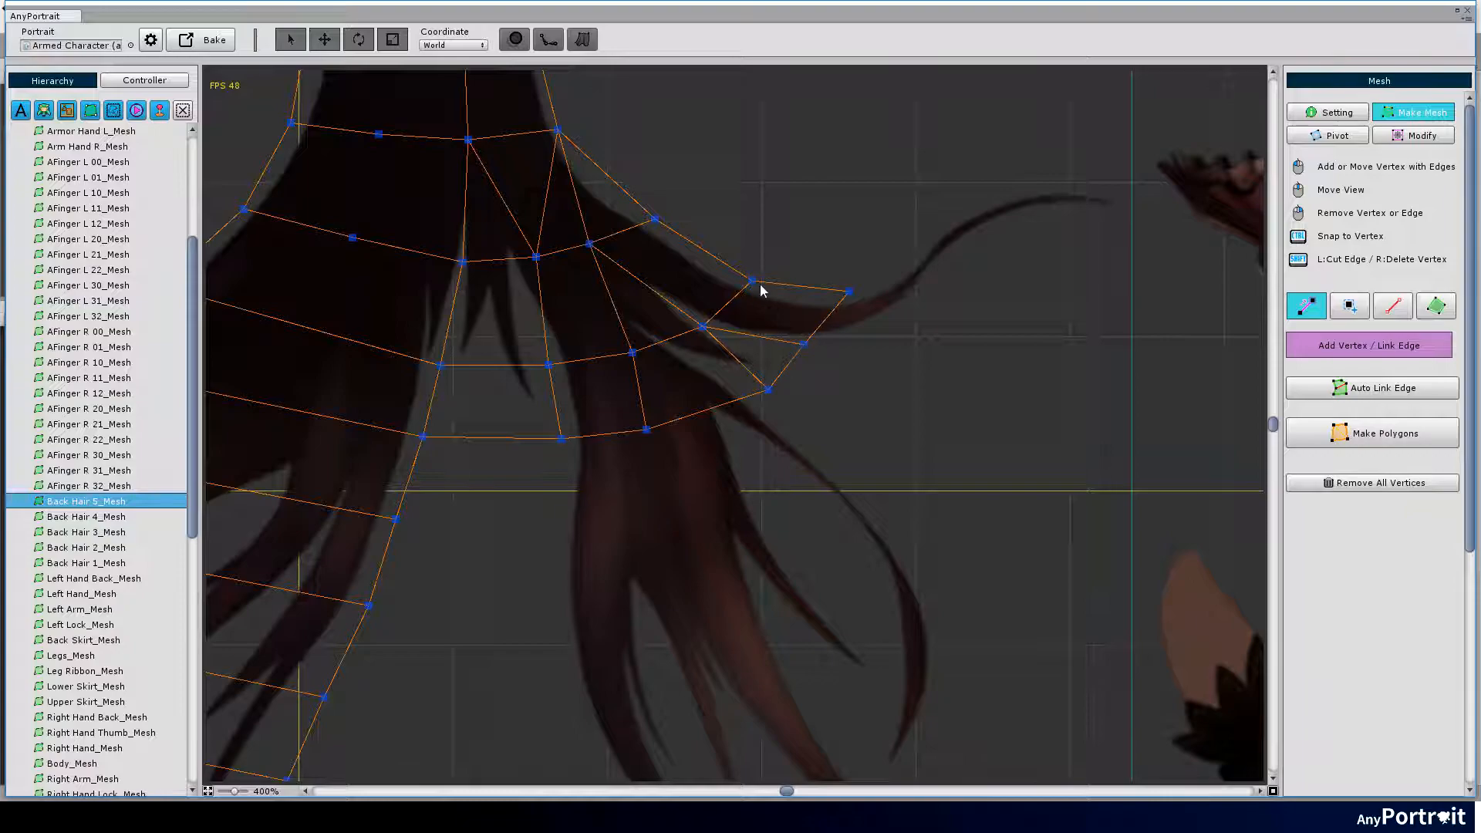
scroll(697, 321, down, 3)
scroll(630, 356, down, 3)
scroll(724, 267, up, 6)
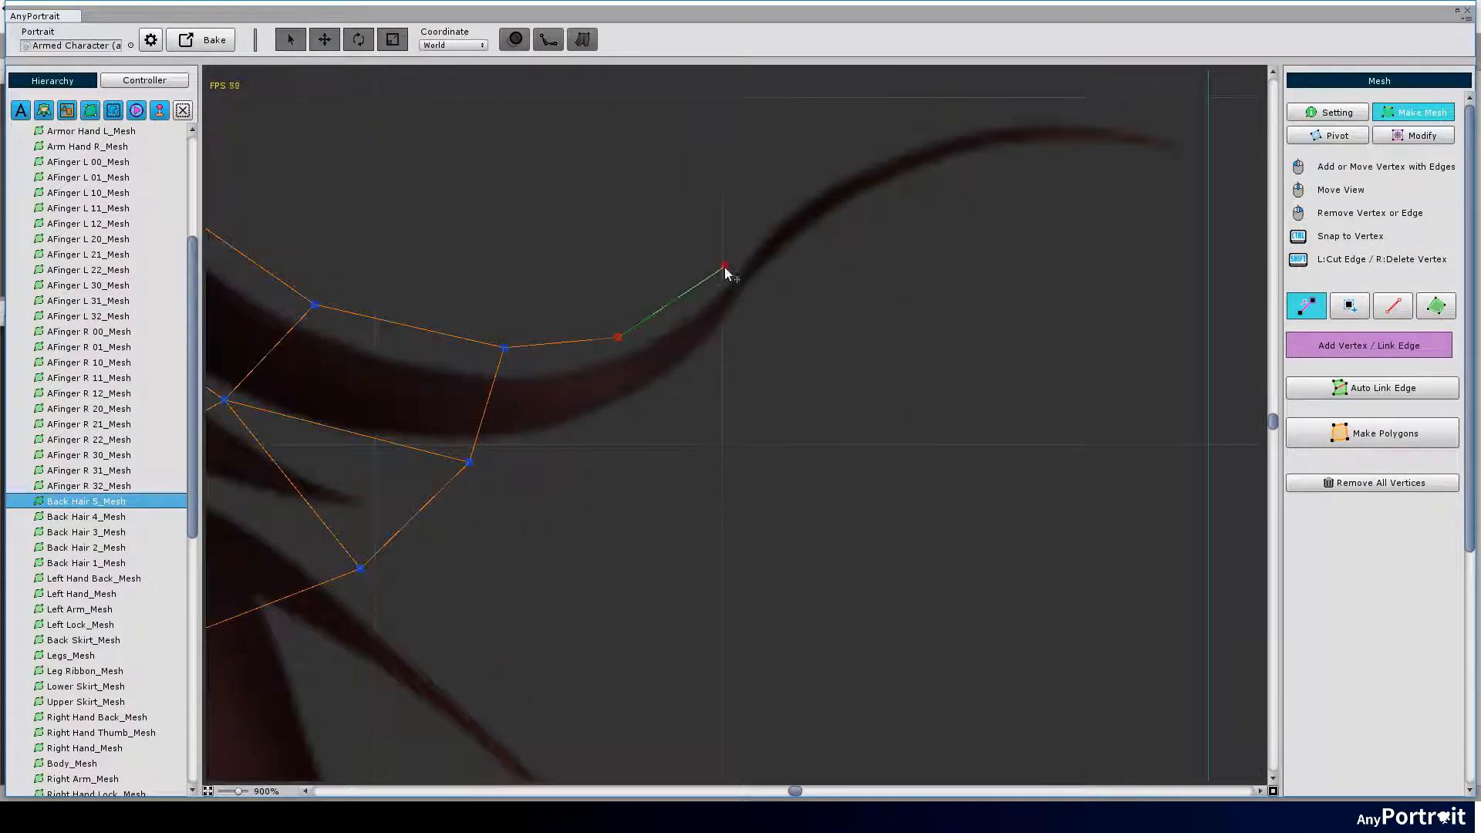
scroll(817, 267, up, 3)
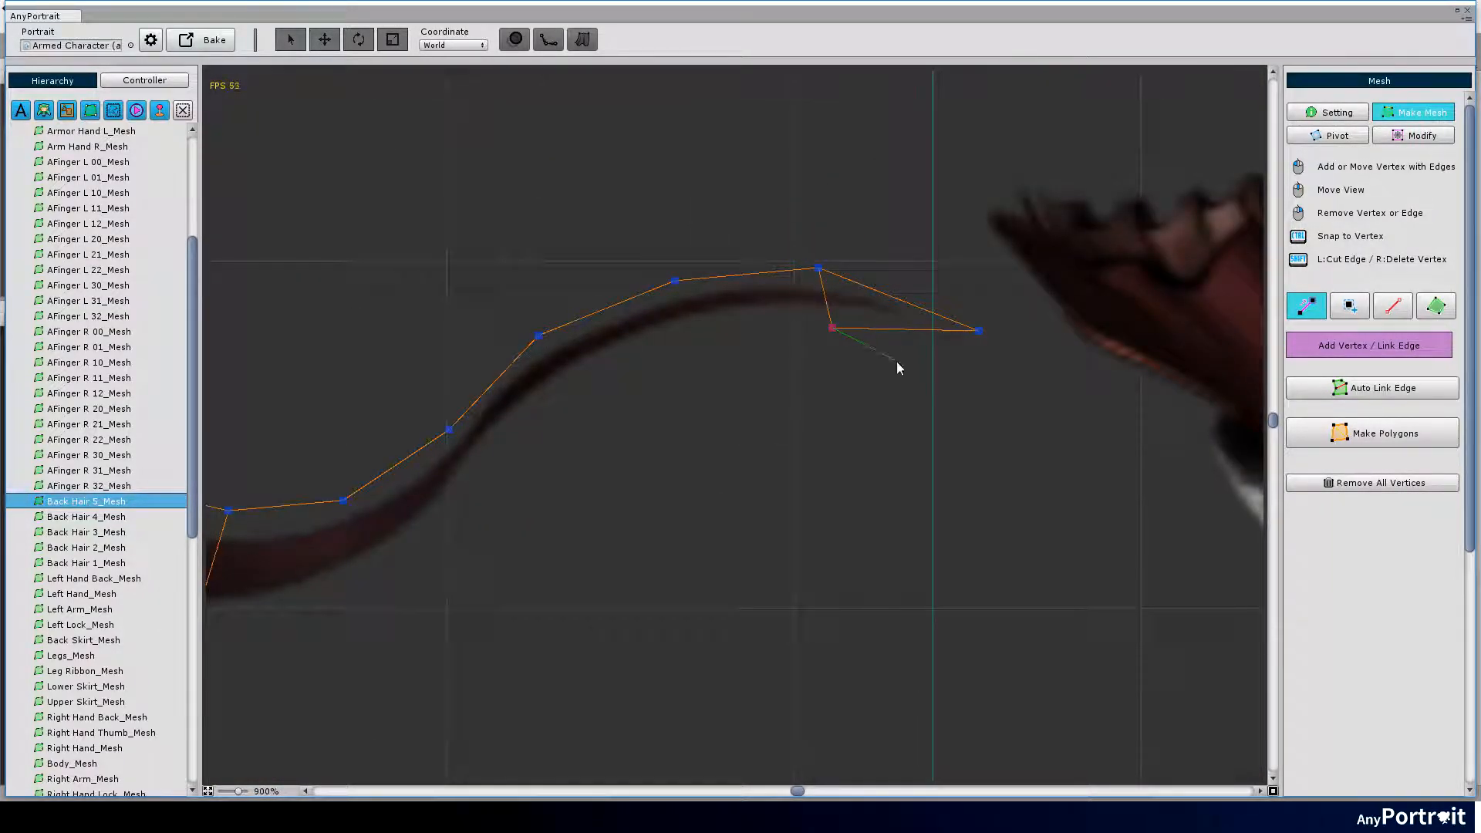
scroll(833, 337, down, 3)
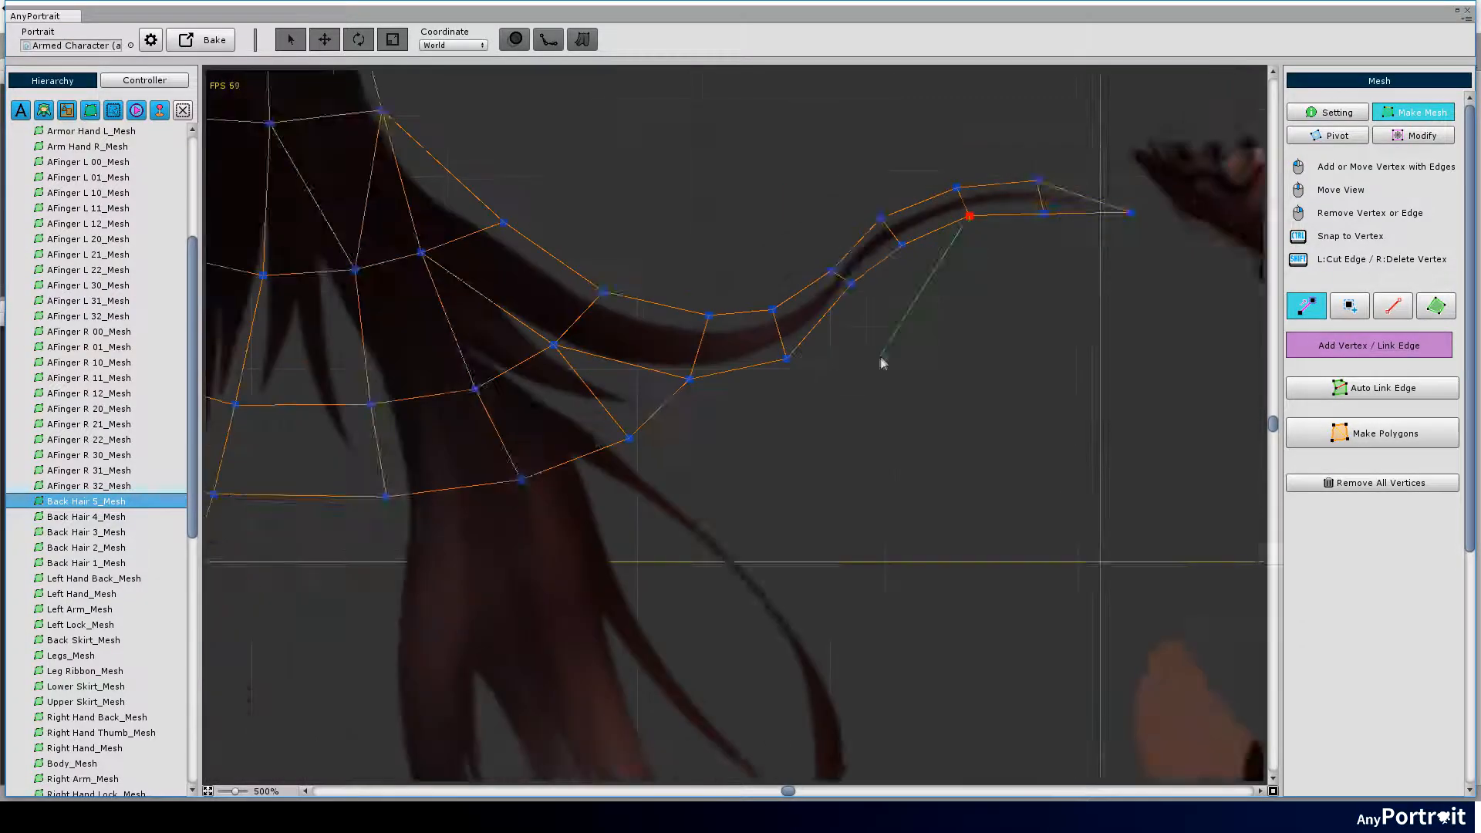
scroll(880, 358, down, 5)
scroll(974, 603, up, 1)
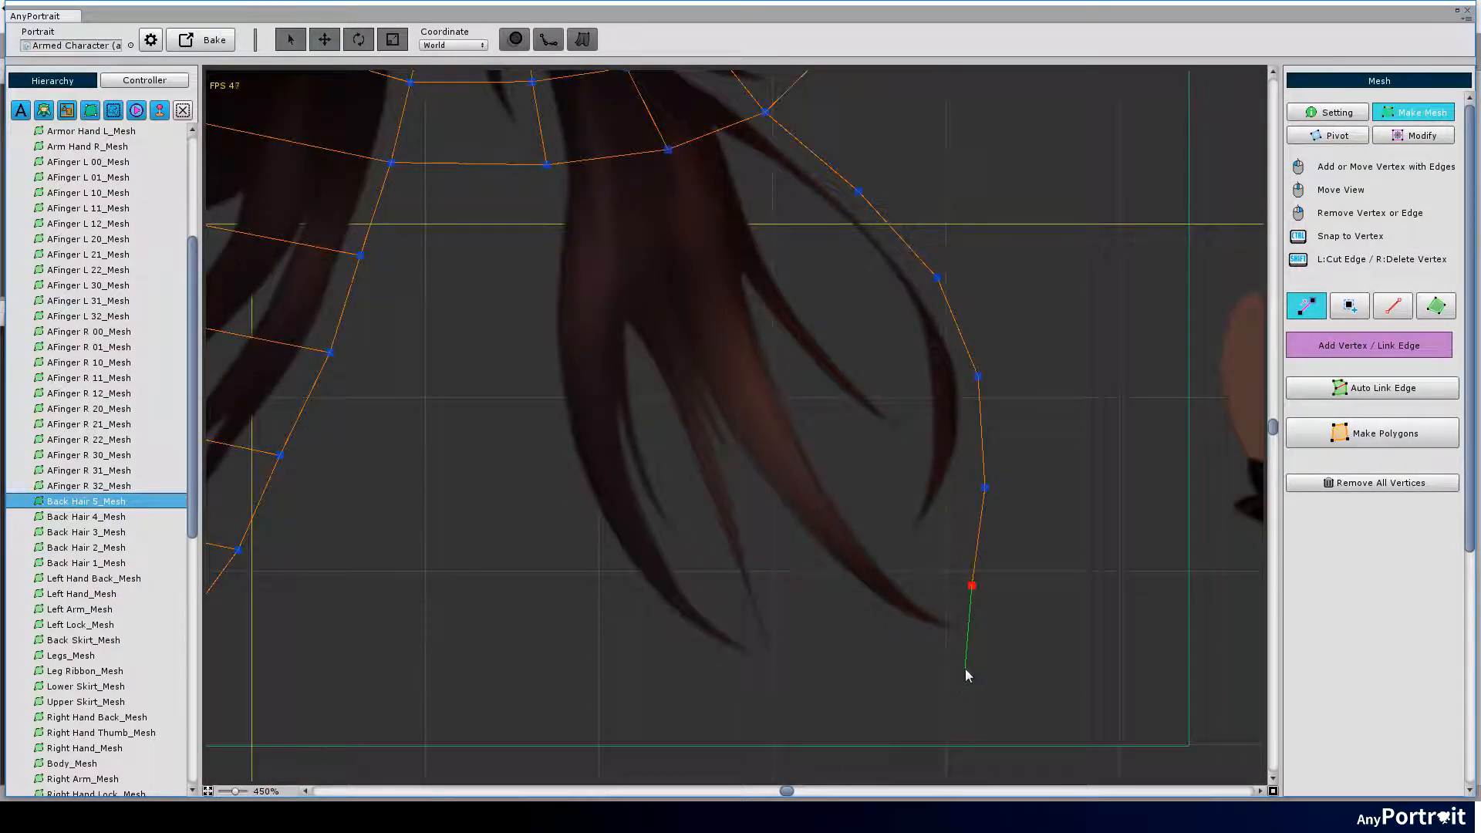
Extend the right hair outline and link its vertices into quads.
click(846, 629)
scroll(810, 648, down, 1)
click(738, 694)
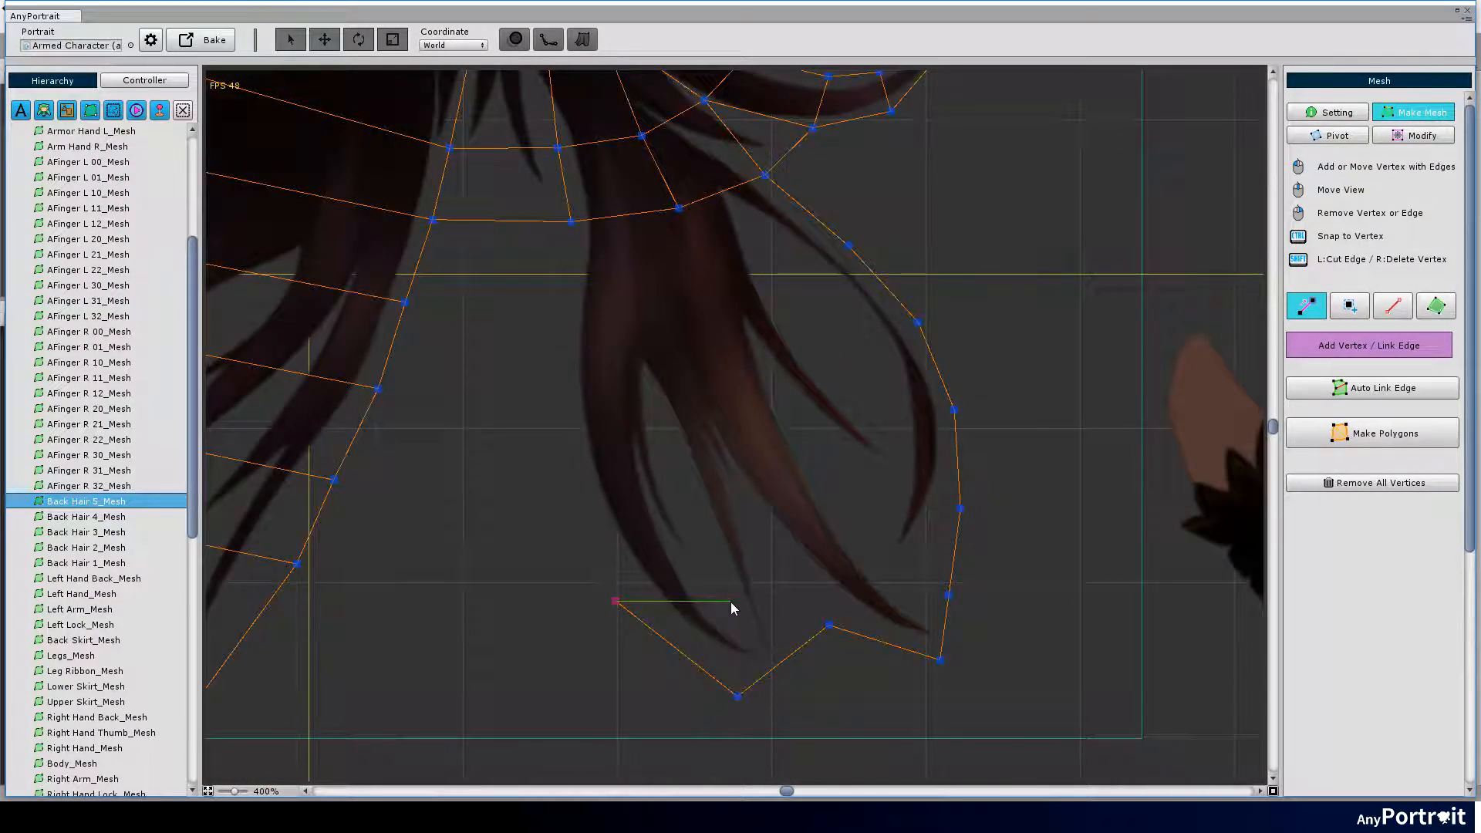
click(733, 606)
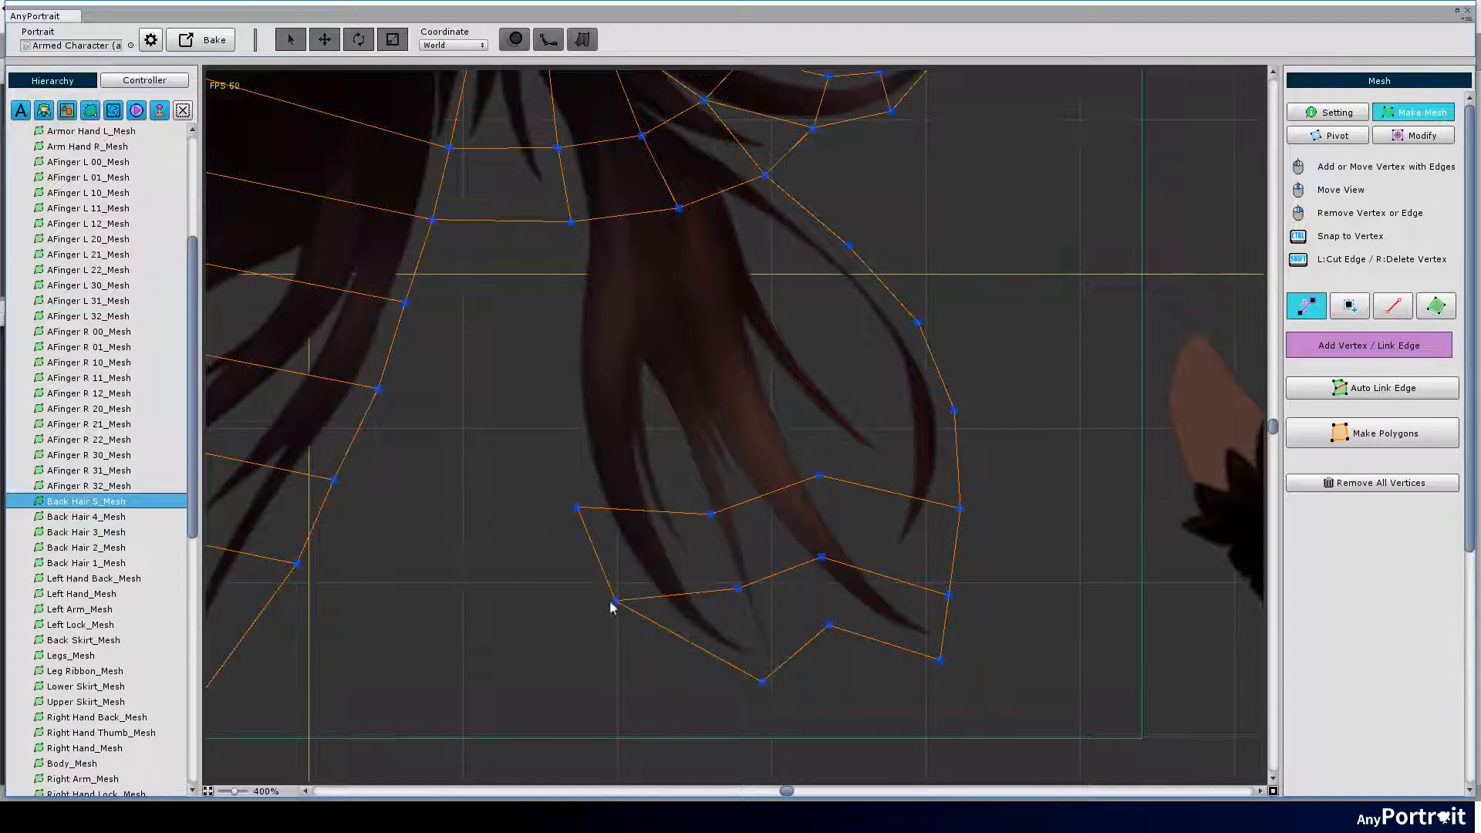
click(711, 514)
click(819, 479)
click(828, 562)
click(853, 629)
click(584, 509)
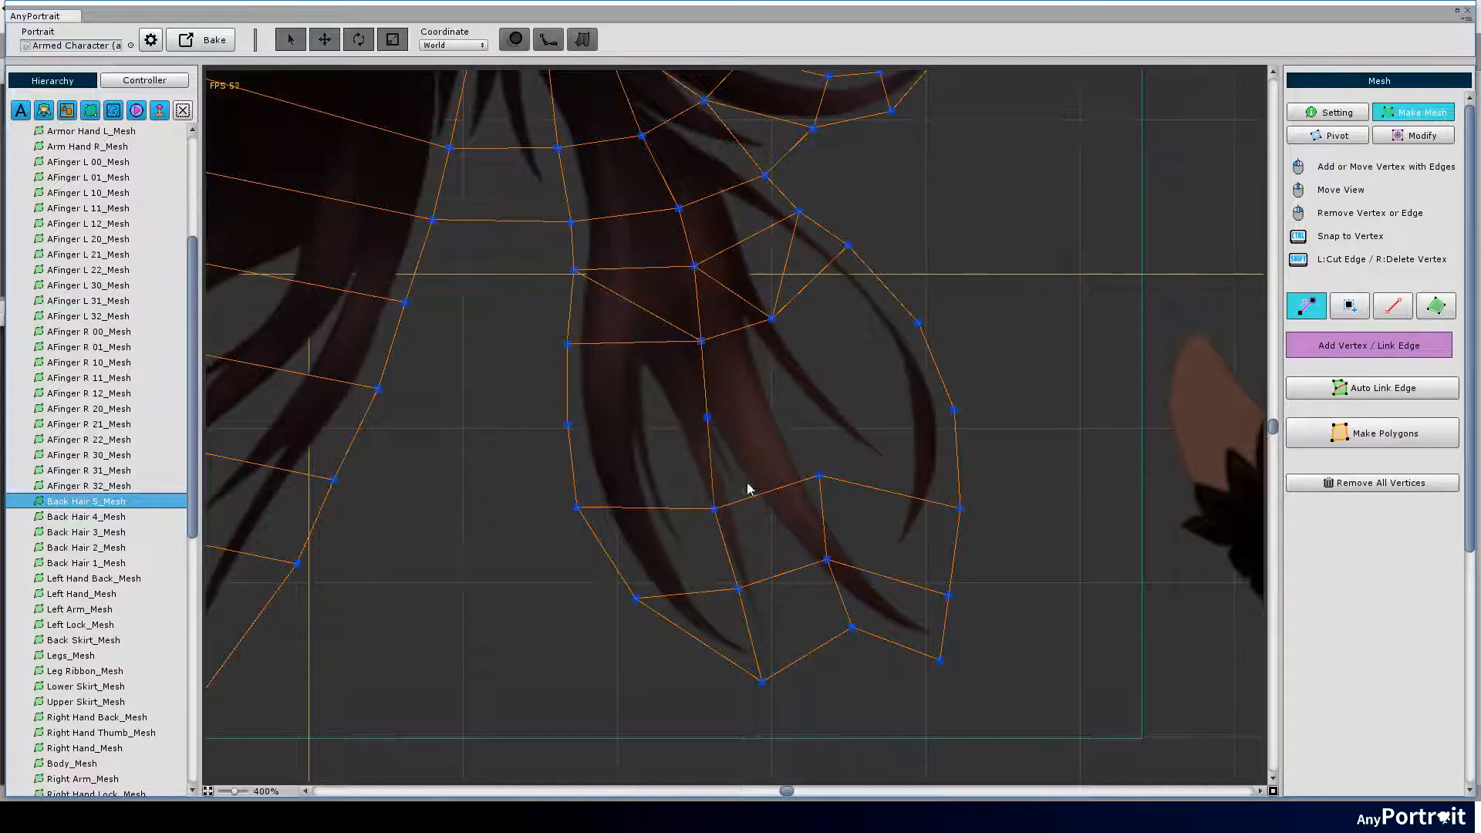
right_click(805, 497)
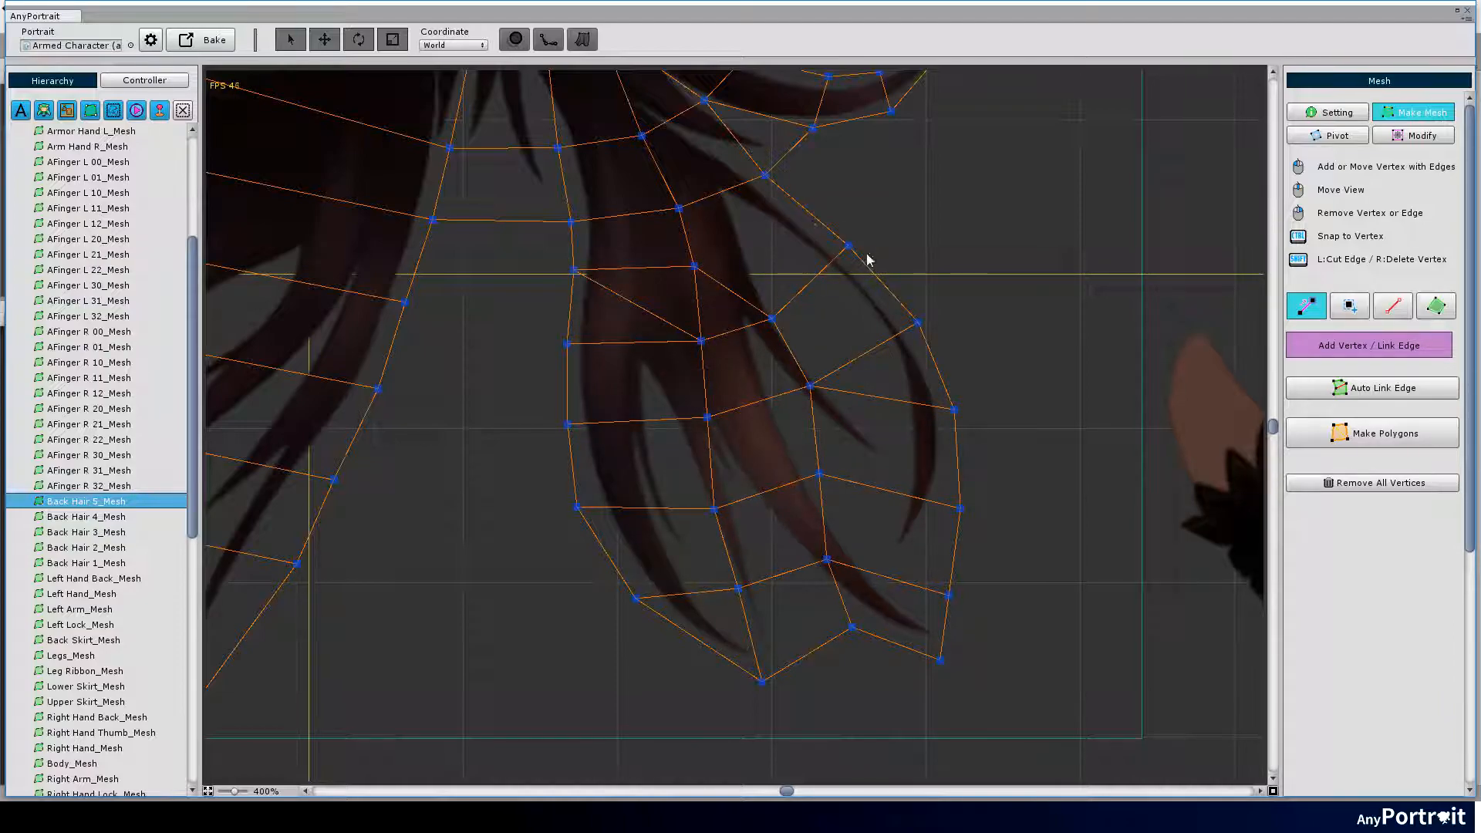
Fit outline vertices to the hair edge, add a diagonal edge, and Make Polygons for Back Hair 5.
mouse_move(848, 246)
mouse_down()
mouse_move(873, 271)
mouse_move(833, 230)
mouse_up()
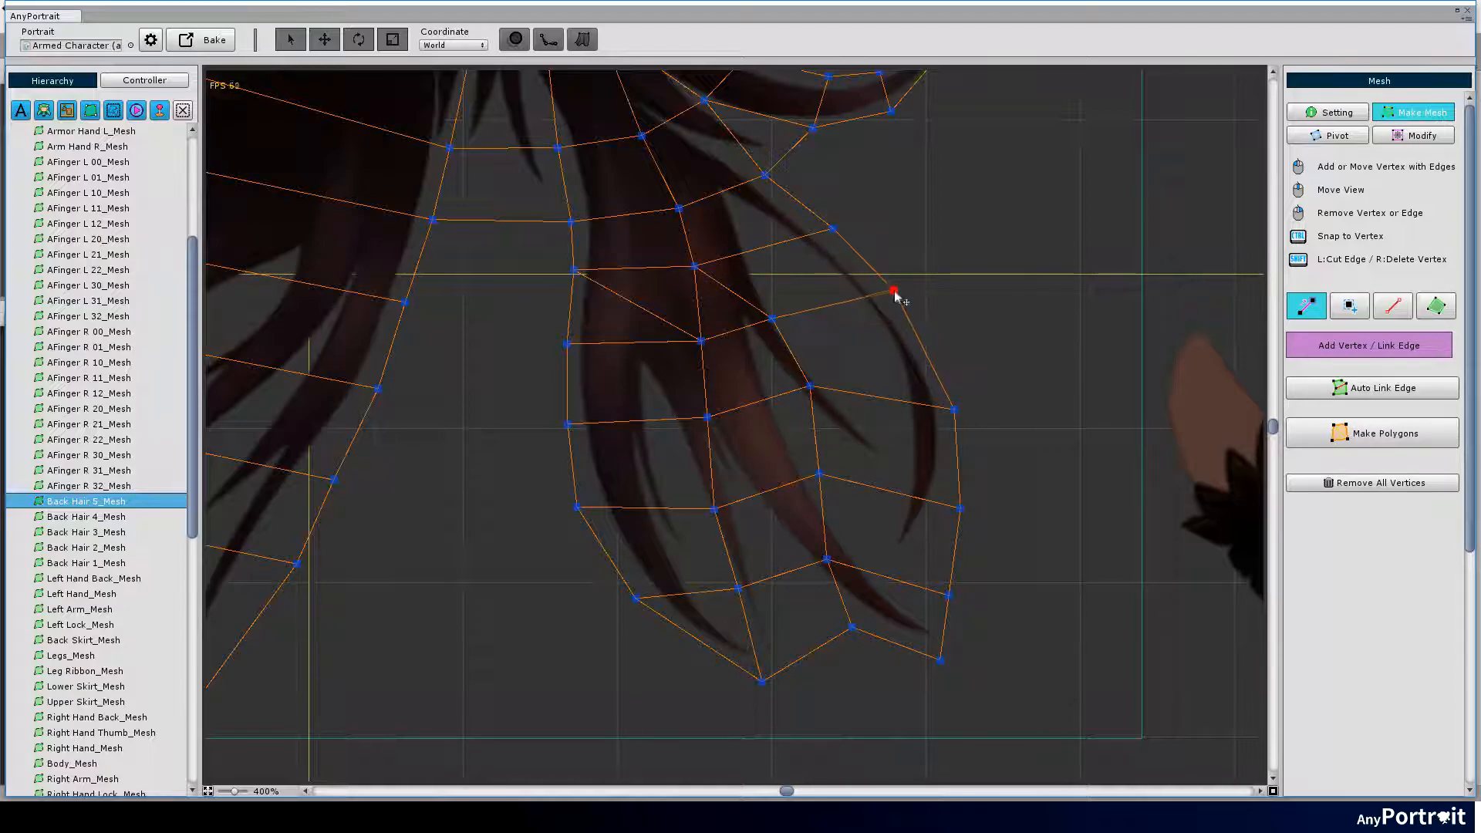
drag(913, 322, 897, 289)
drag(769, 318, 788, 315)
drag(693, 269, 718, 262)
scroll(718, 266, down, 8)
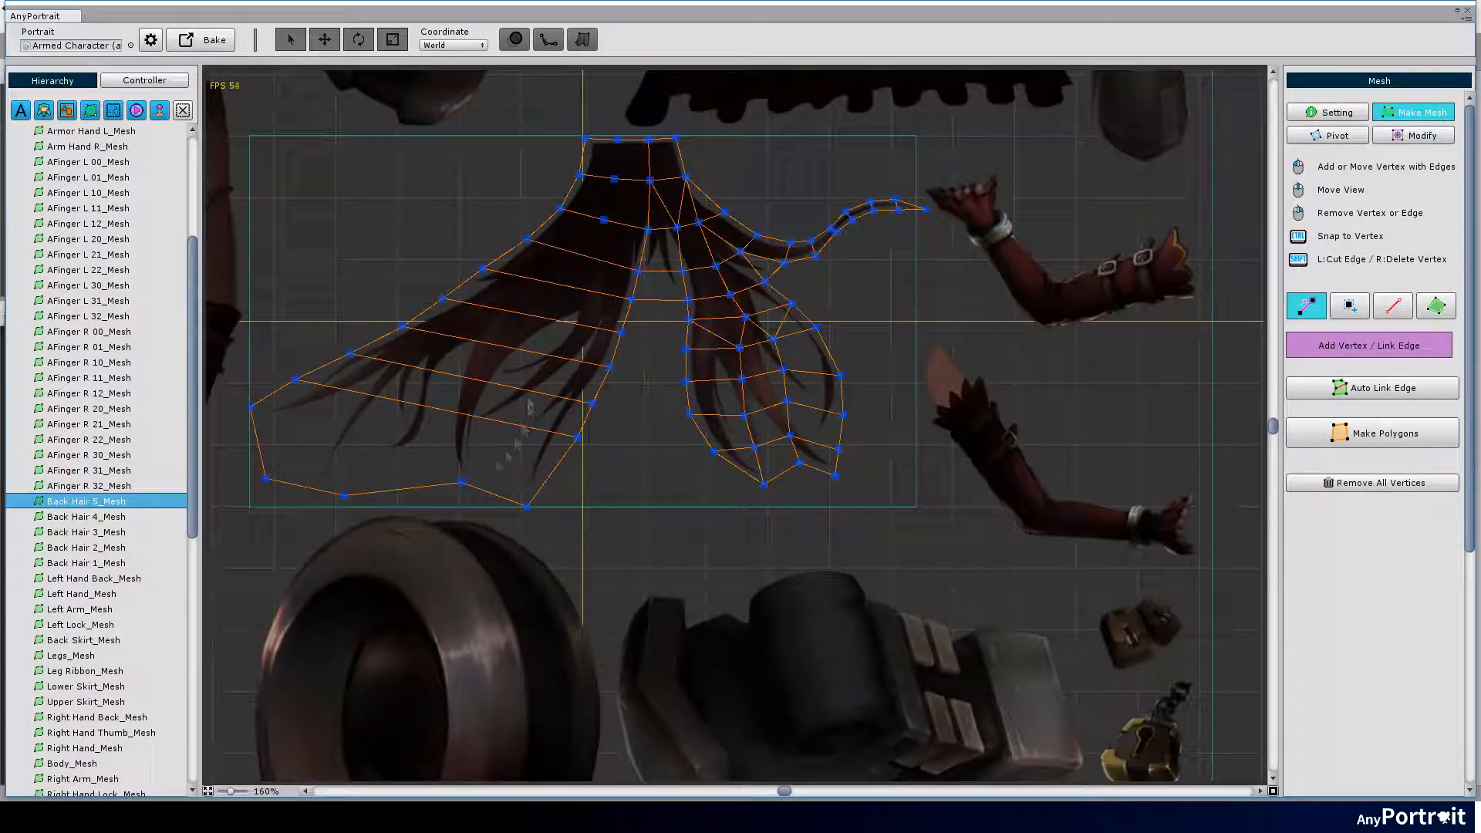
scroll(608, 225, up, 5)
scroll(659, 348, up, 2)
scroll(727, 220, up, 2)
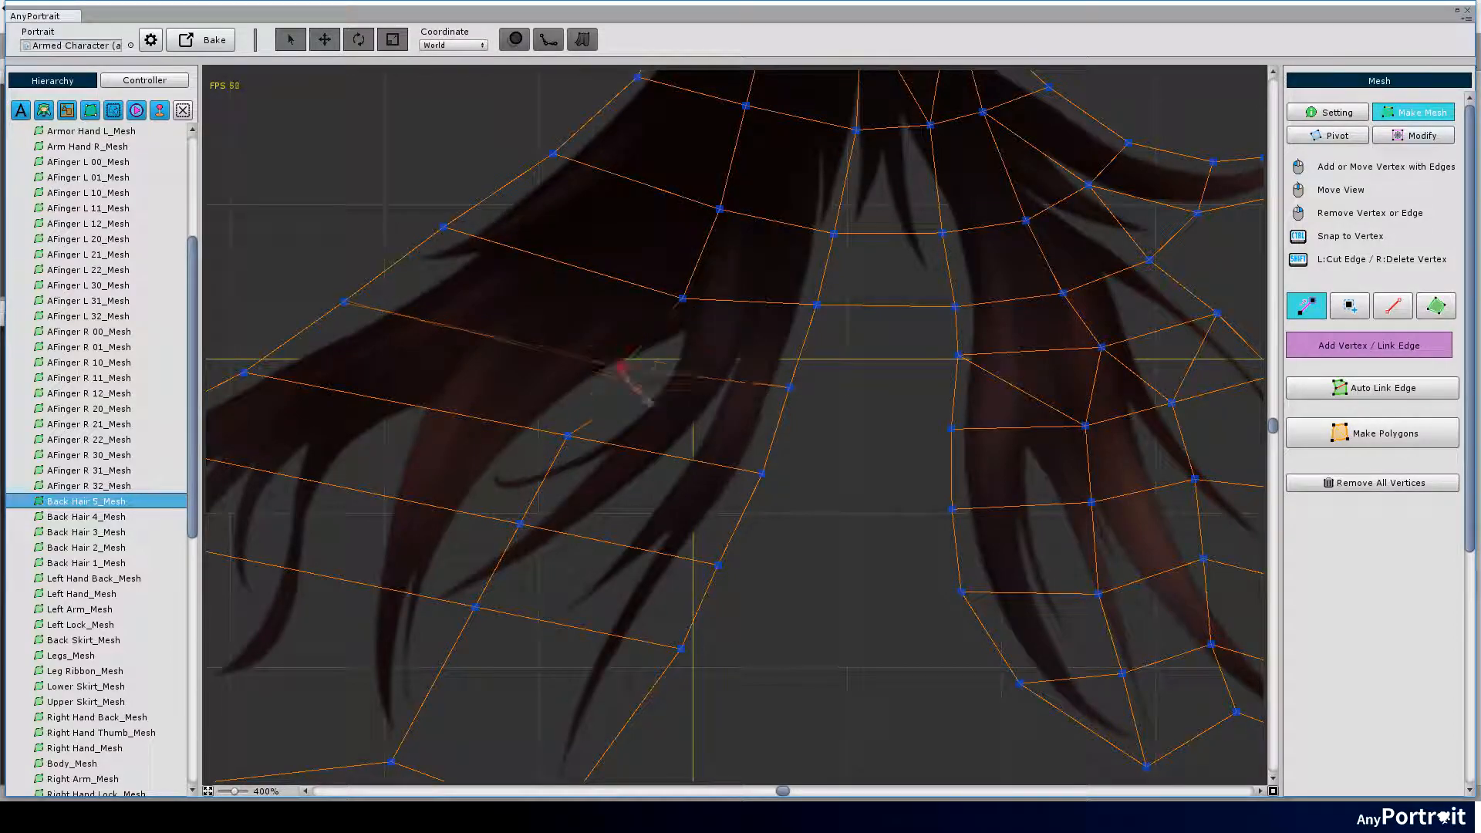
scroll(590, 387, down, 2)
scroll(394, 515, down, 2)
drag(369, 510, 691, 172)
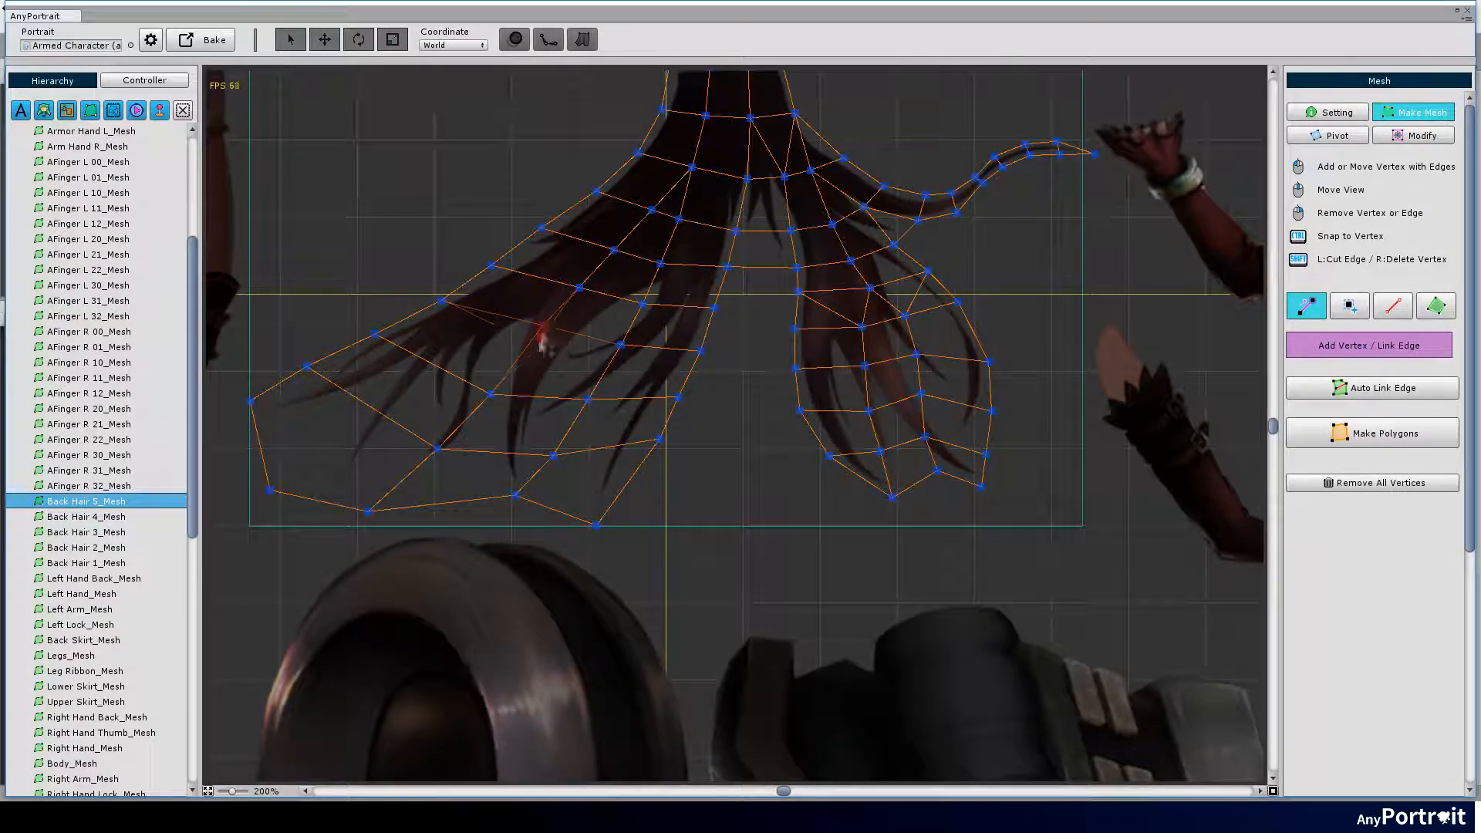
scroll(583, 298, up, 2)
scroll(532, 238, up, 1)
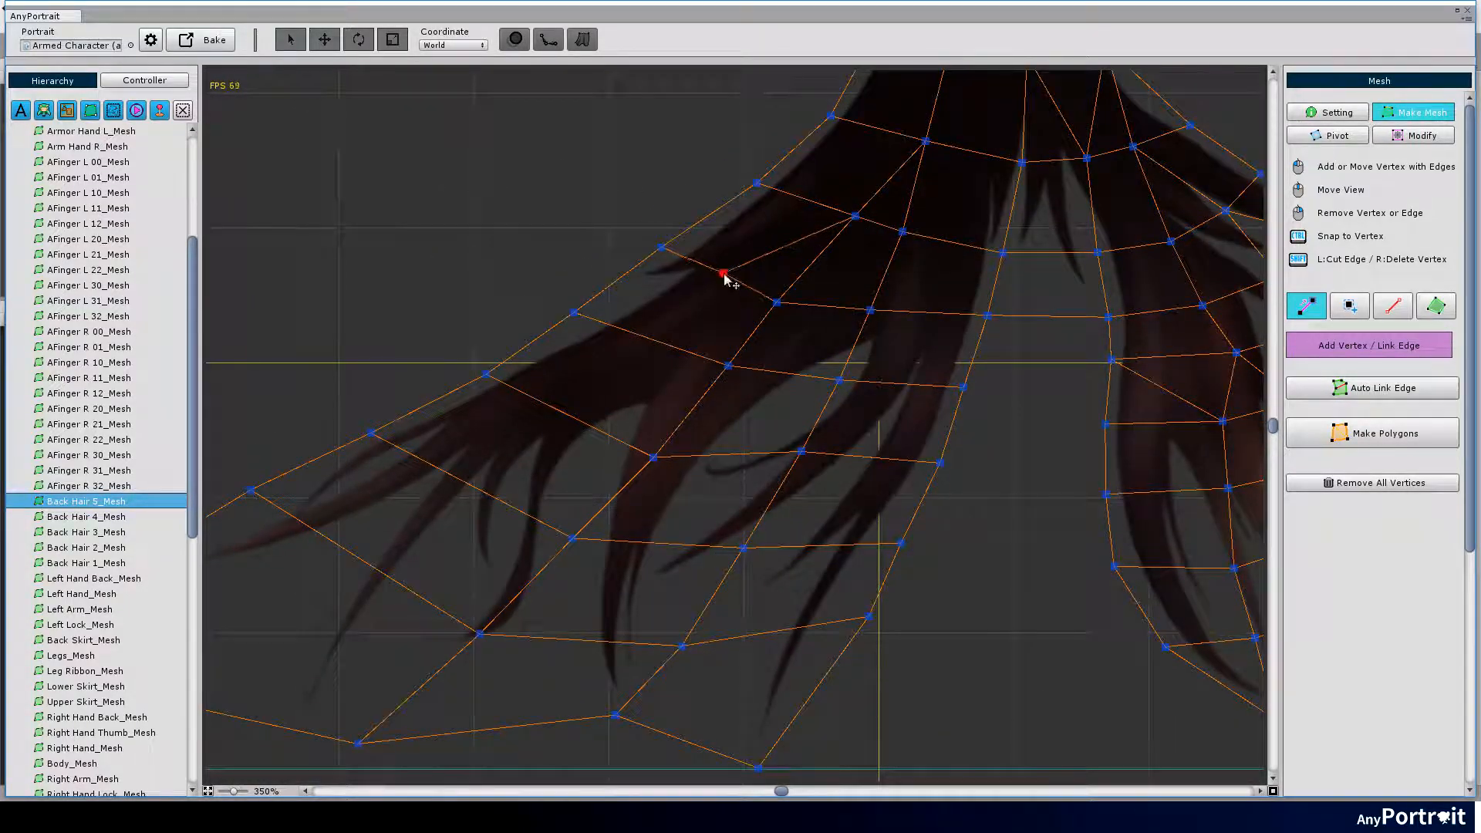
scroll(724, 277, up, 1)
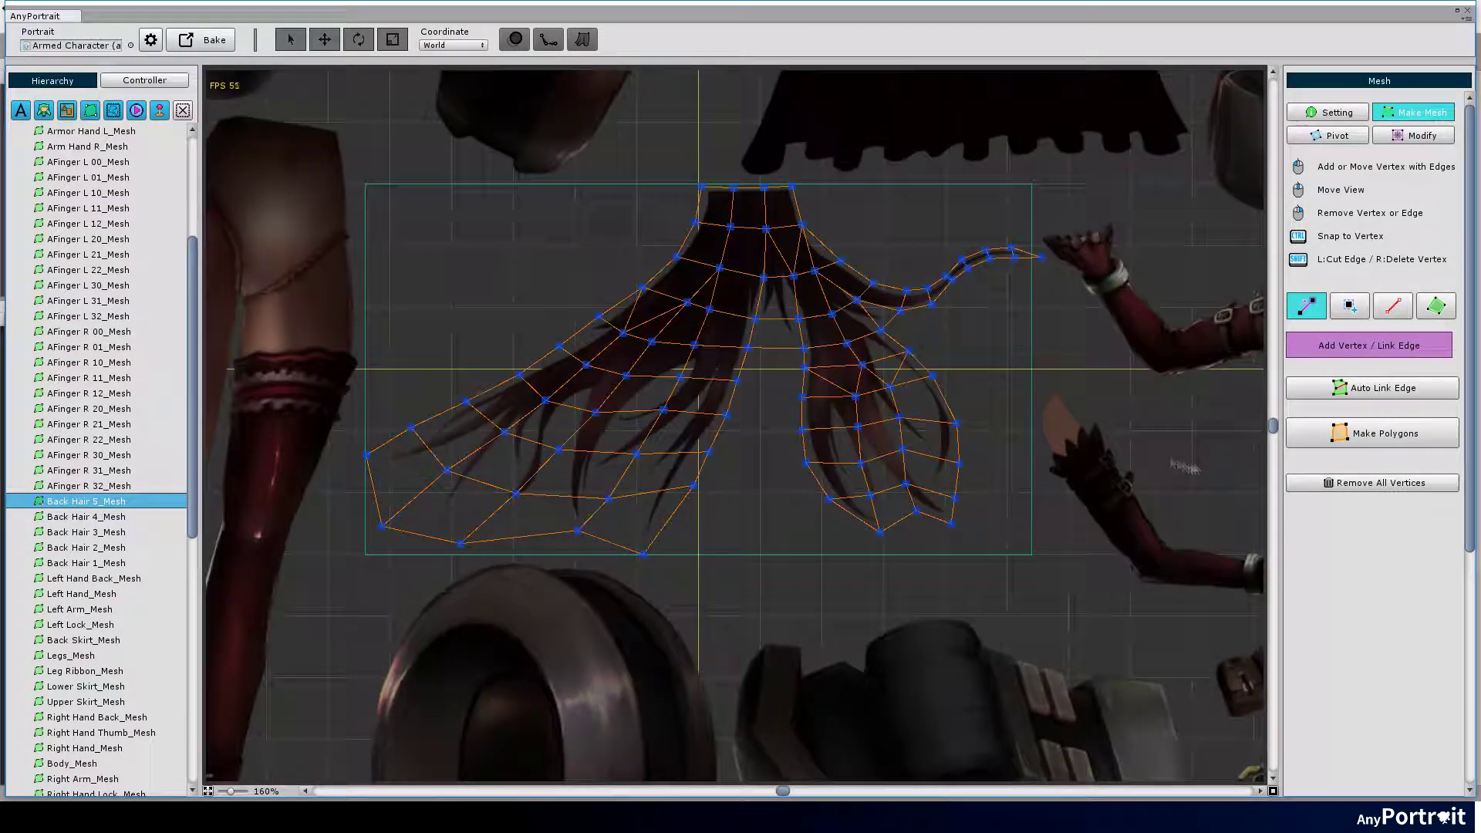
click(1371, 432)
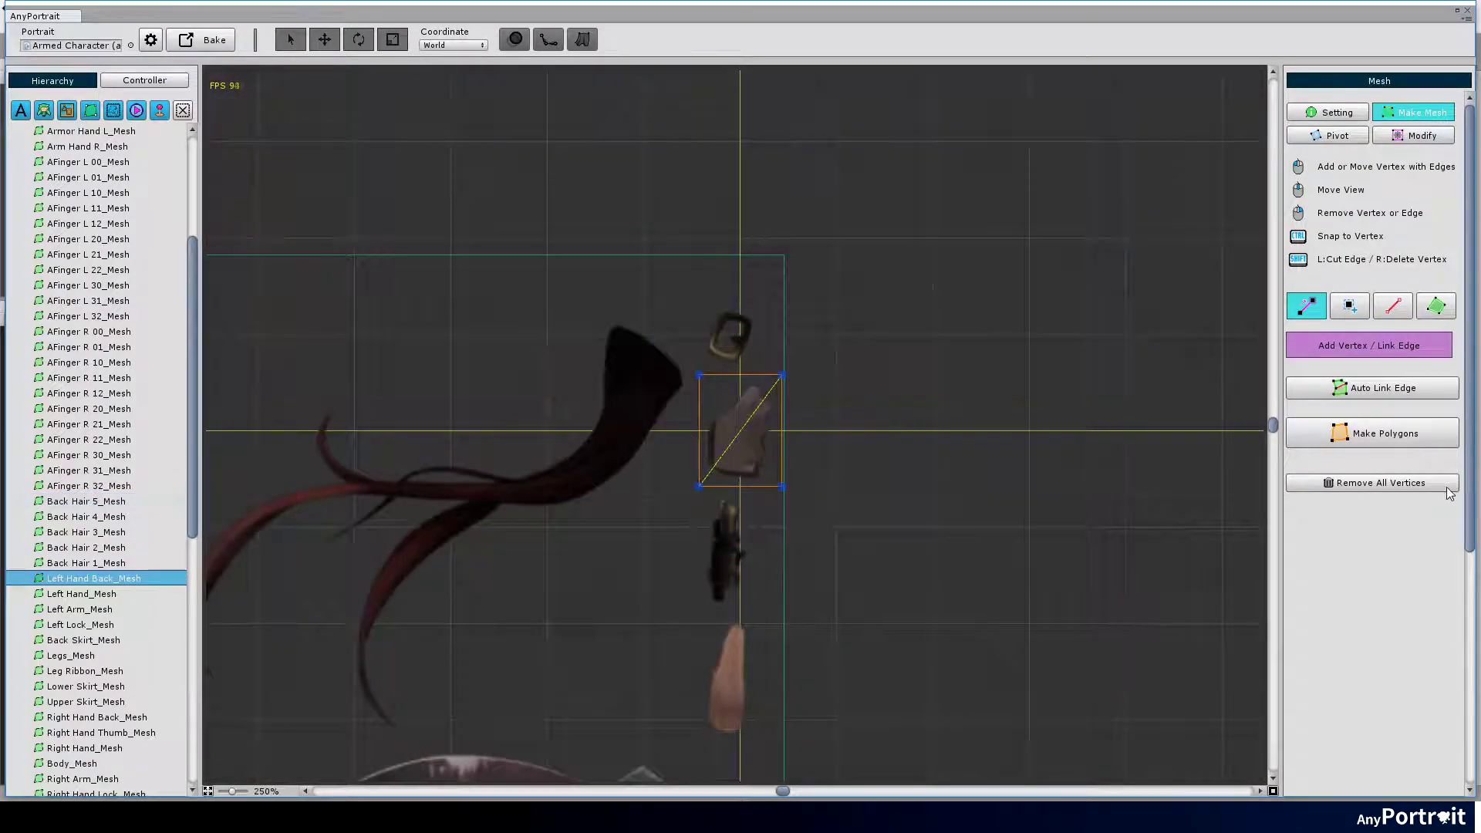
Remove all vertices of Left Hand Back_Mesh and place six new outline vertices around the hand back.
click(1370, 483)
click(784, 440)
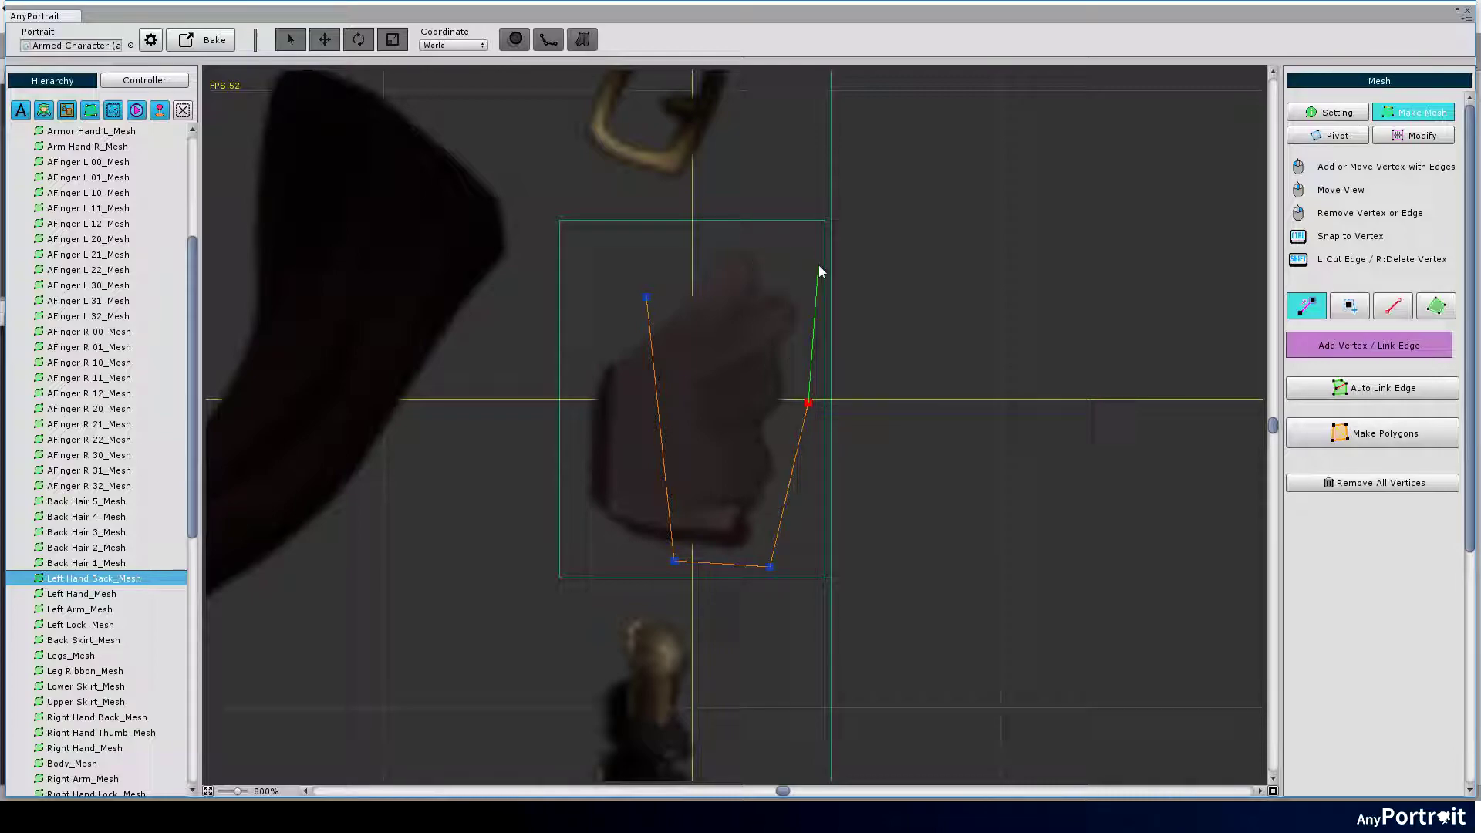
click(810, 274)
click(735, 229)
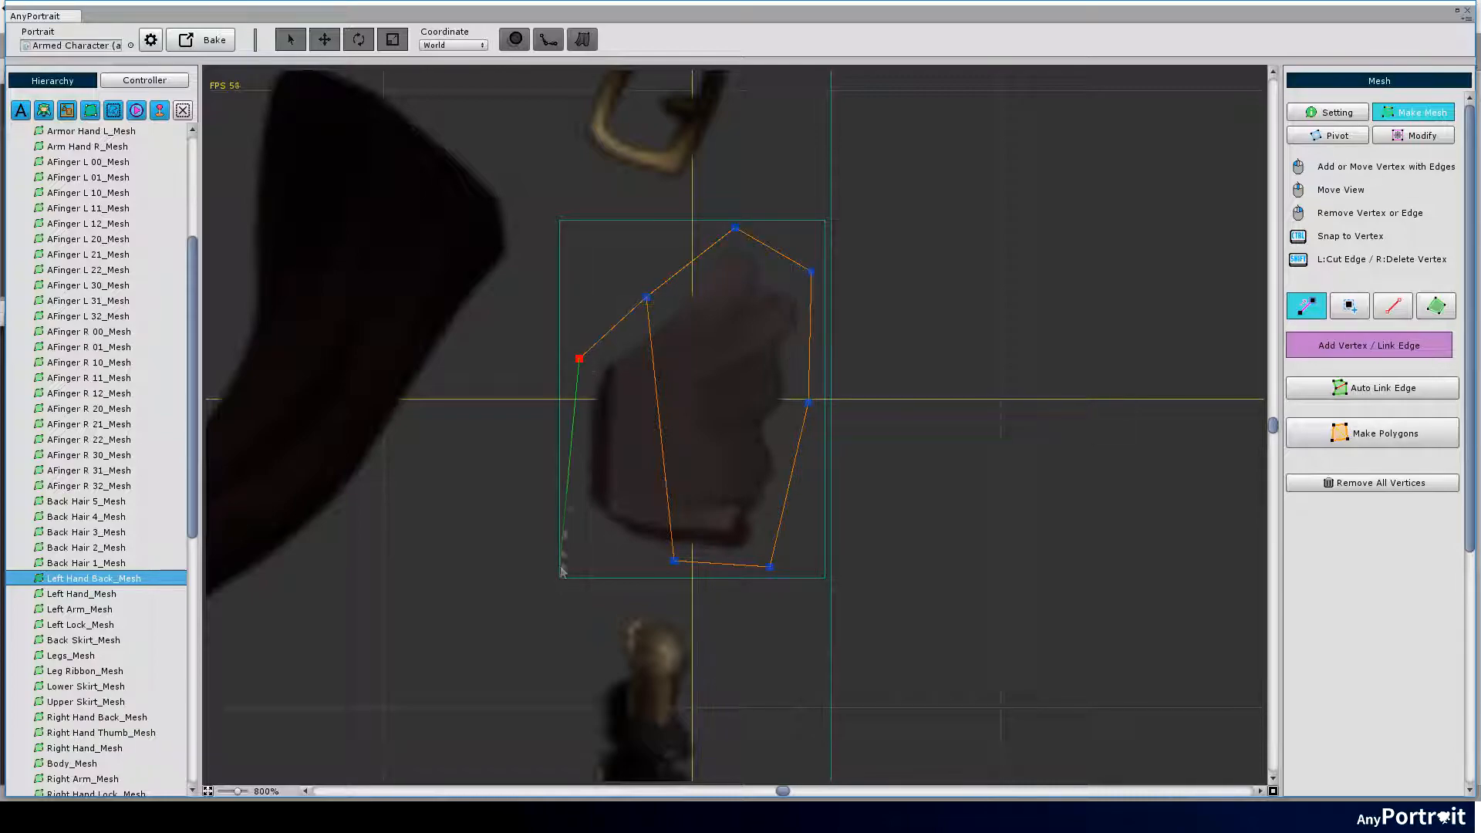
click(578, 362)
click(574, 535)
click(675, 562)
click(808, 405)
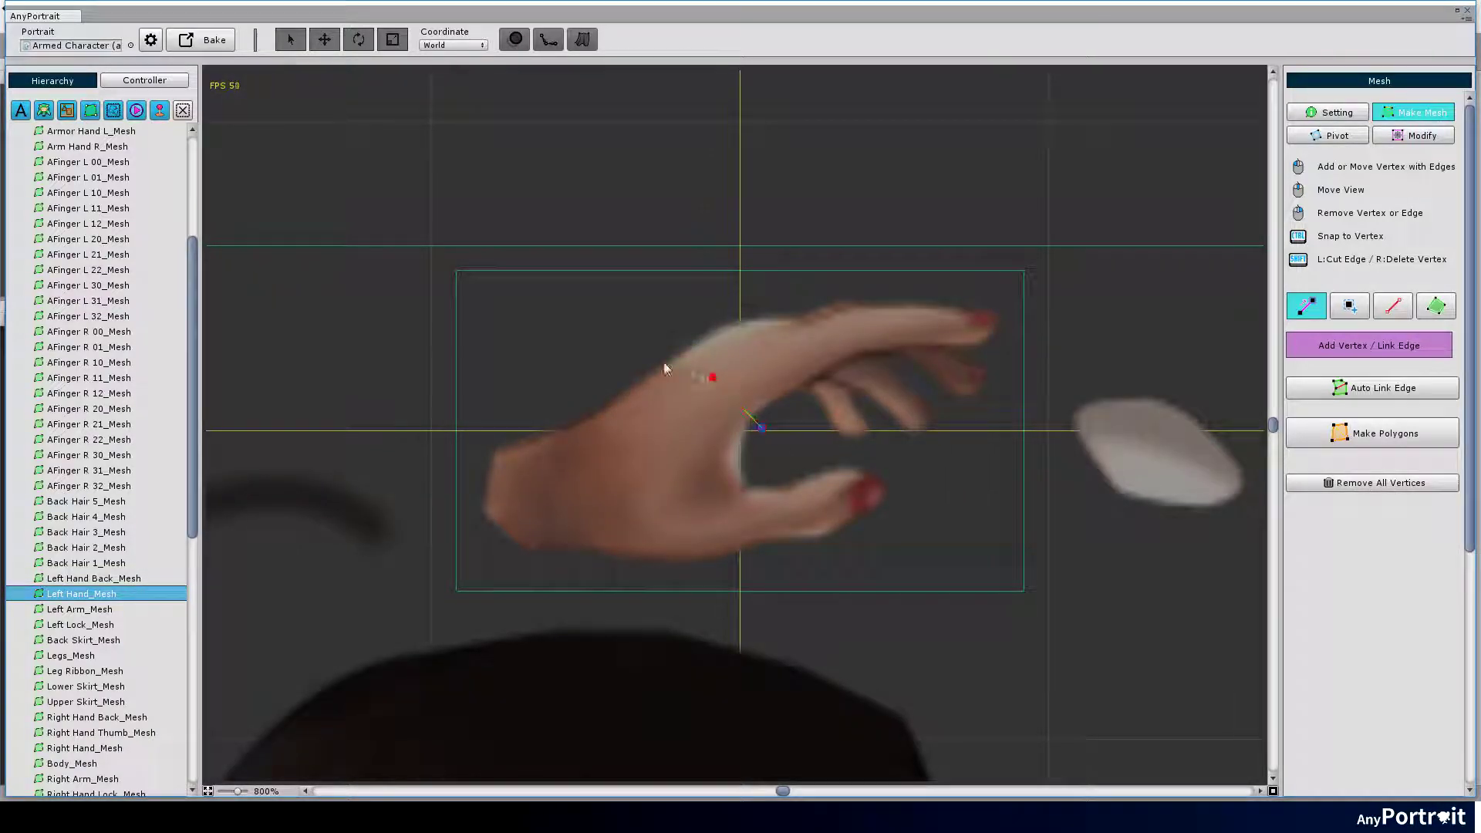
Outline the upper Left Hand and the fingertips with linked vertices.
click(654, 354)
click(740, 308)
click(801, 401)
click(763, 429)
click(968, 362)
click(1005, 369)
click(1016, 299)
click(958, 284)
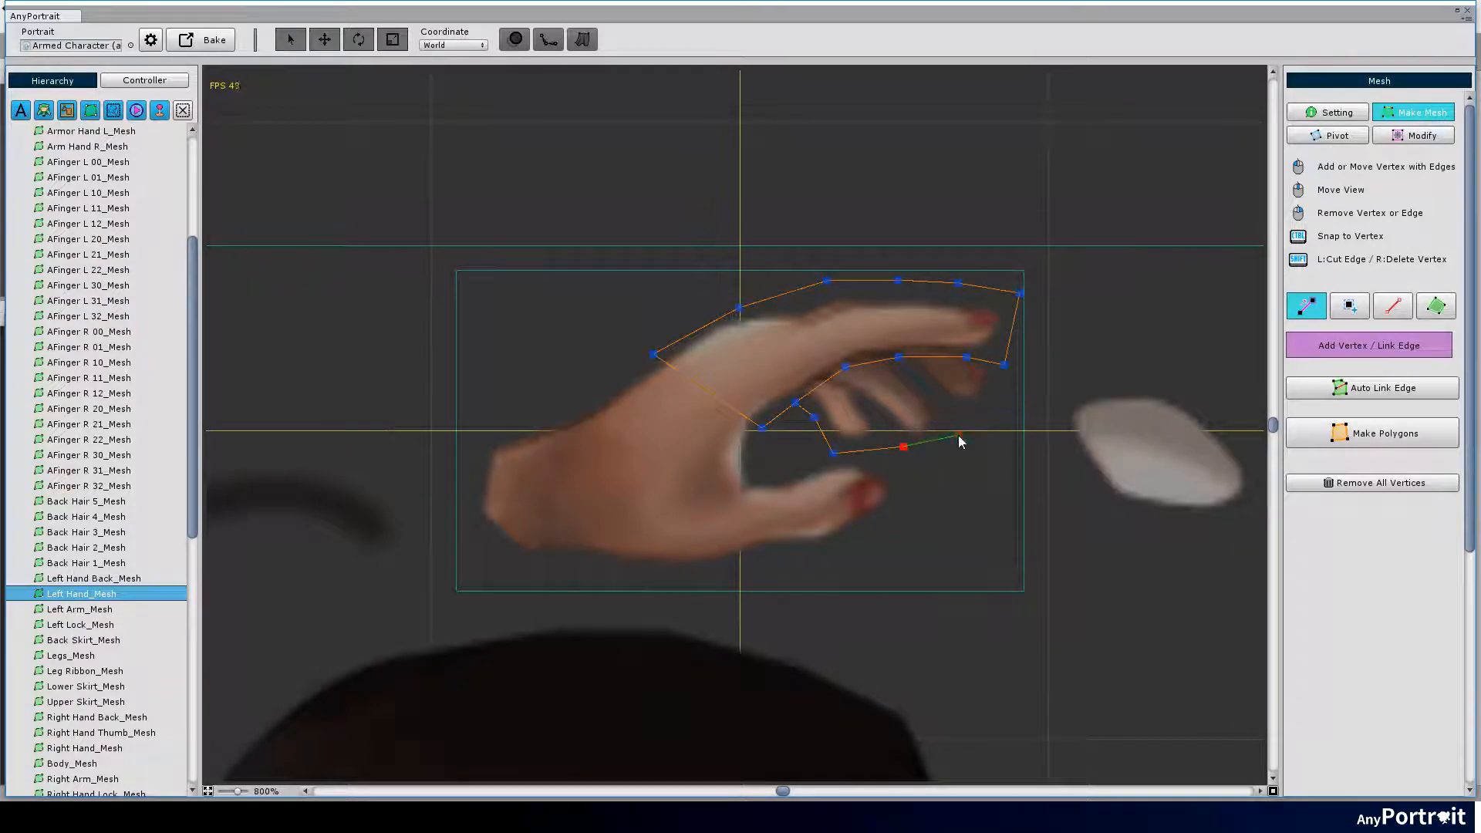
scroll(983, 382, up, 3)
Add edges along the lower fingers and hand bottom and close the outline around the thumb.
click(896, 386)
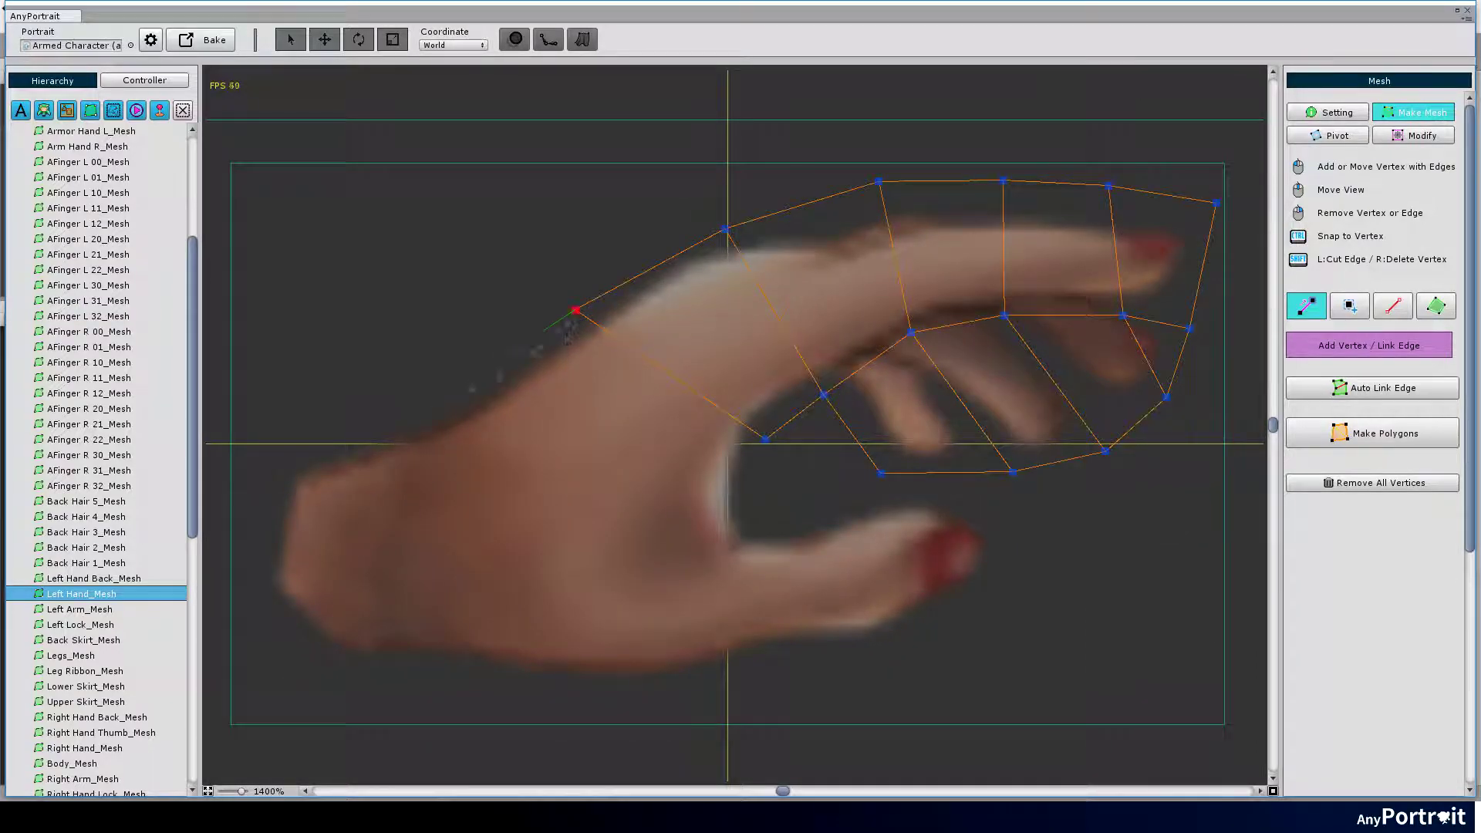
click(429, 405)
click(539, 538)
click(540, 688)
click(740, 688)
click(761, 501)
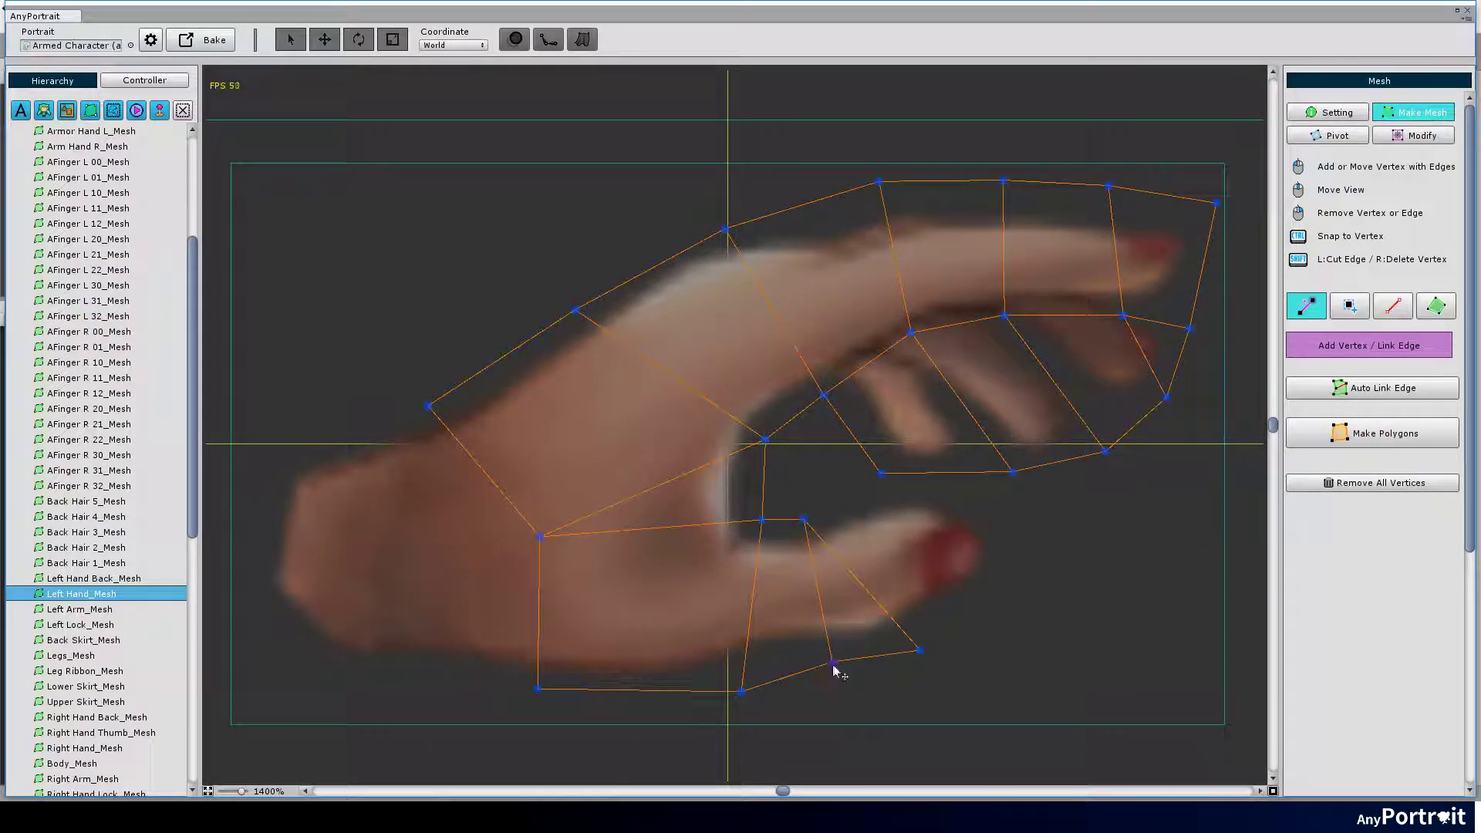
click(882, 483)
click(1004, 497)
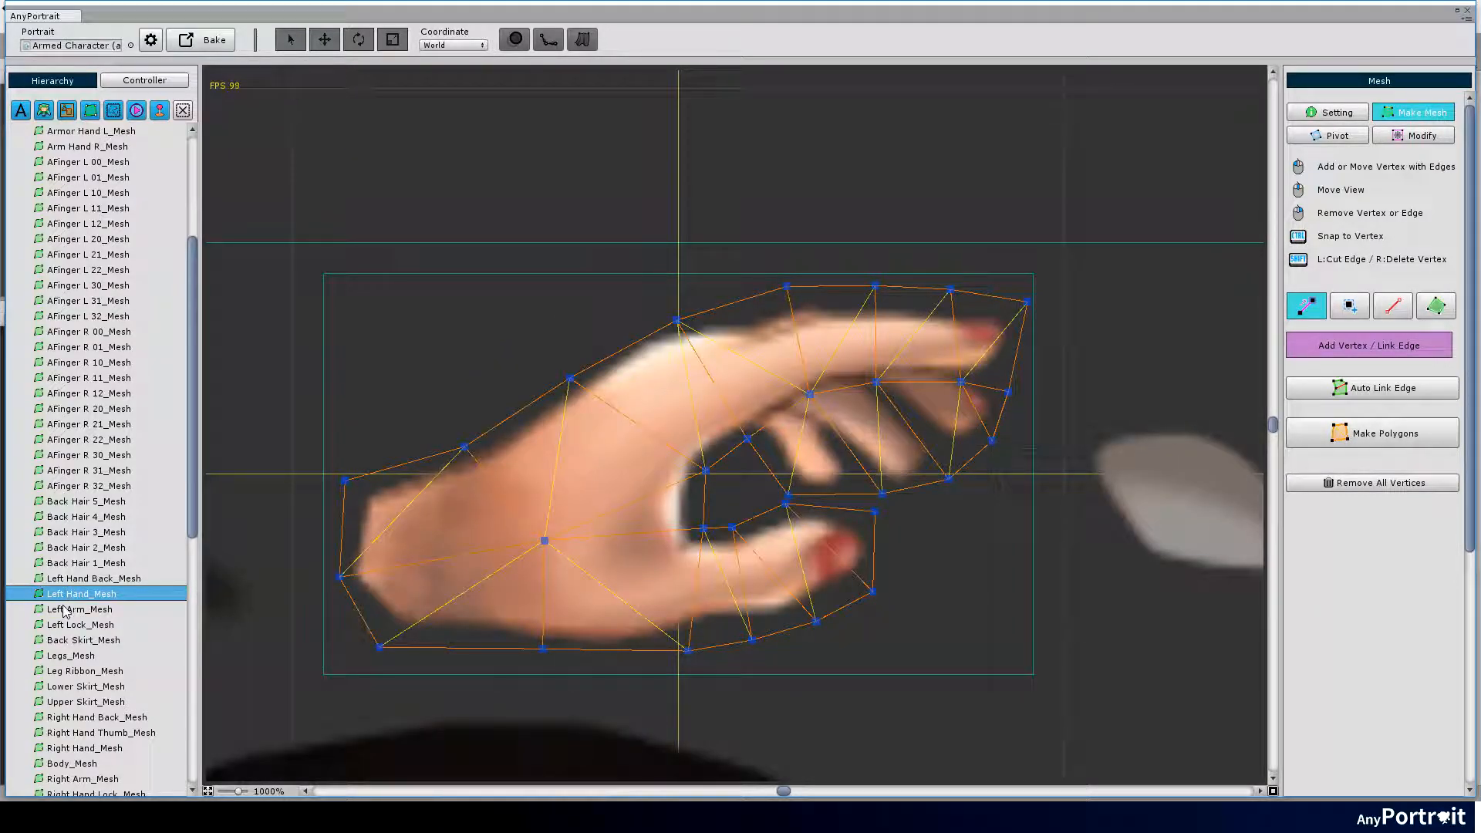
click(78, 609)
scroll(741, 440, down, 3)
Place a chain of vertices from the top of the Left Arm down to the hand.
click(437, 141)
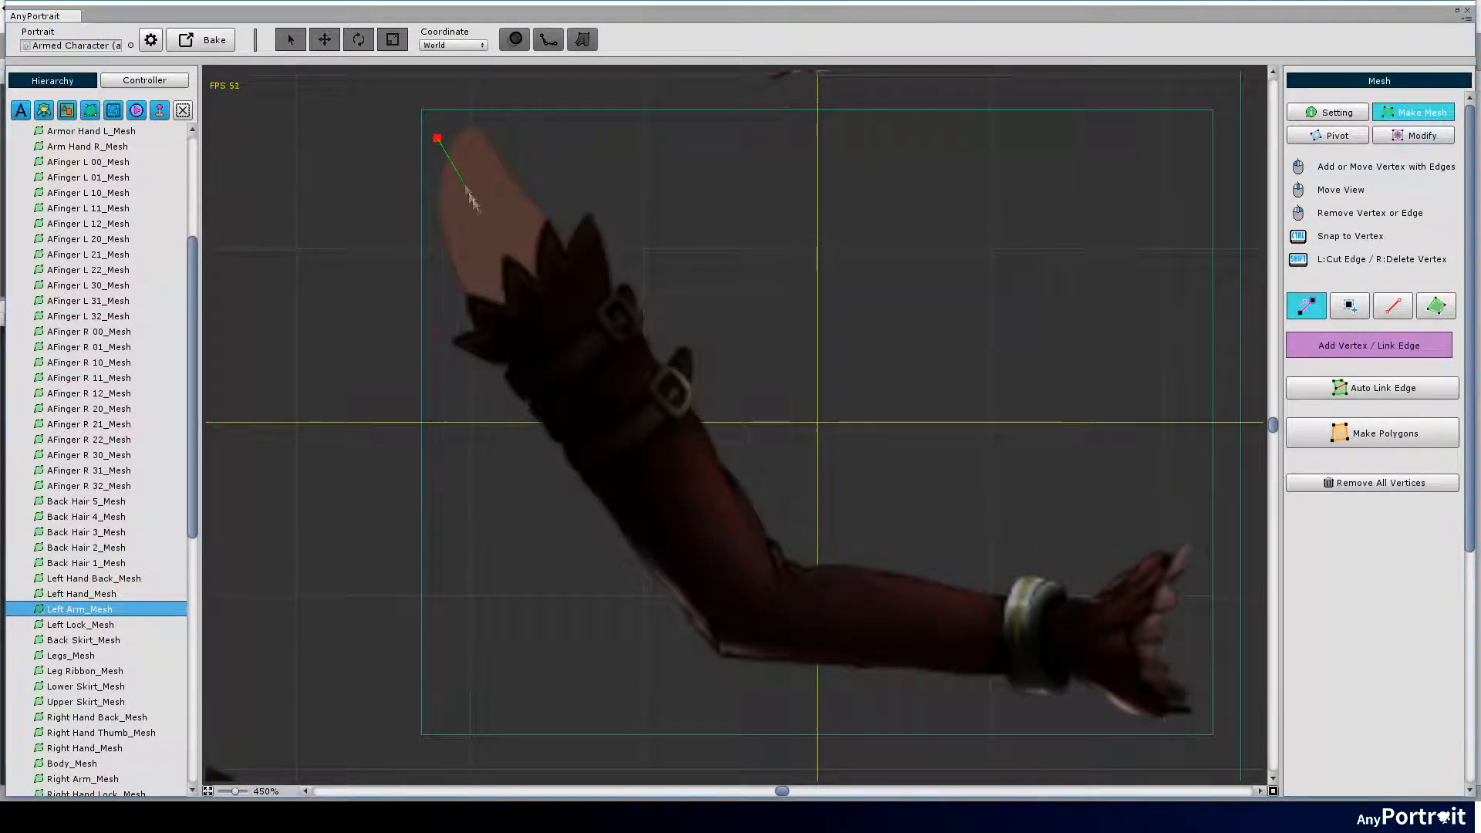
click(466, 189)
click(506, 246)
click(572, 350)
click(633, 445)
click(709, 560)
click(762, 602)
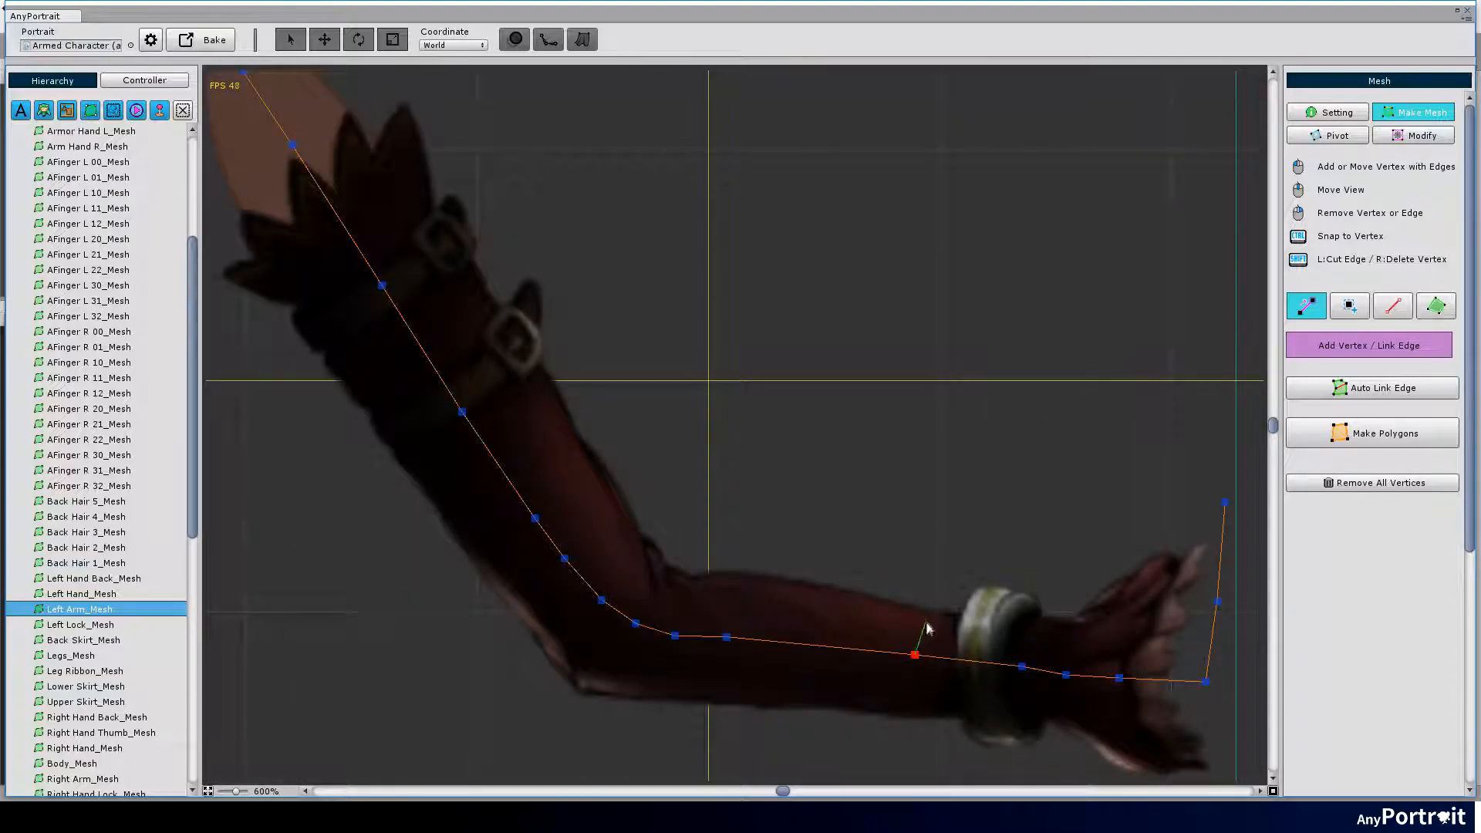
Link vertical edges across the hand and forearm vertices.
middle_drag(986, 573, 980, 338)
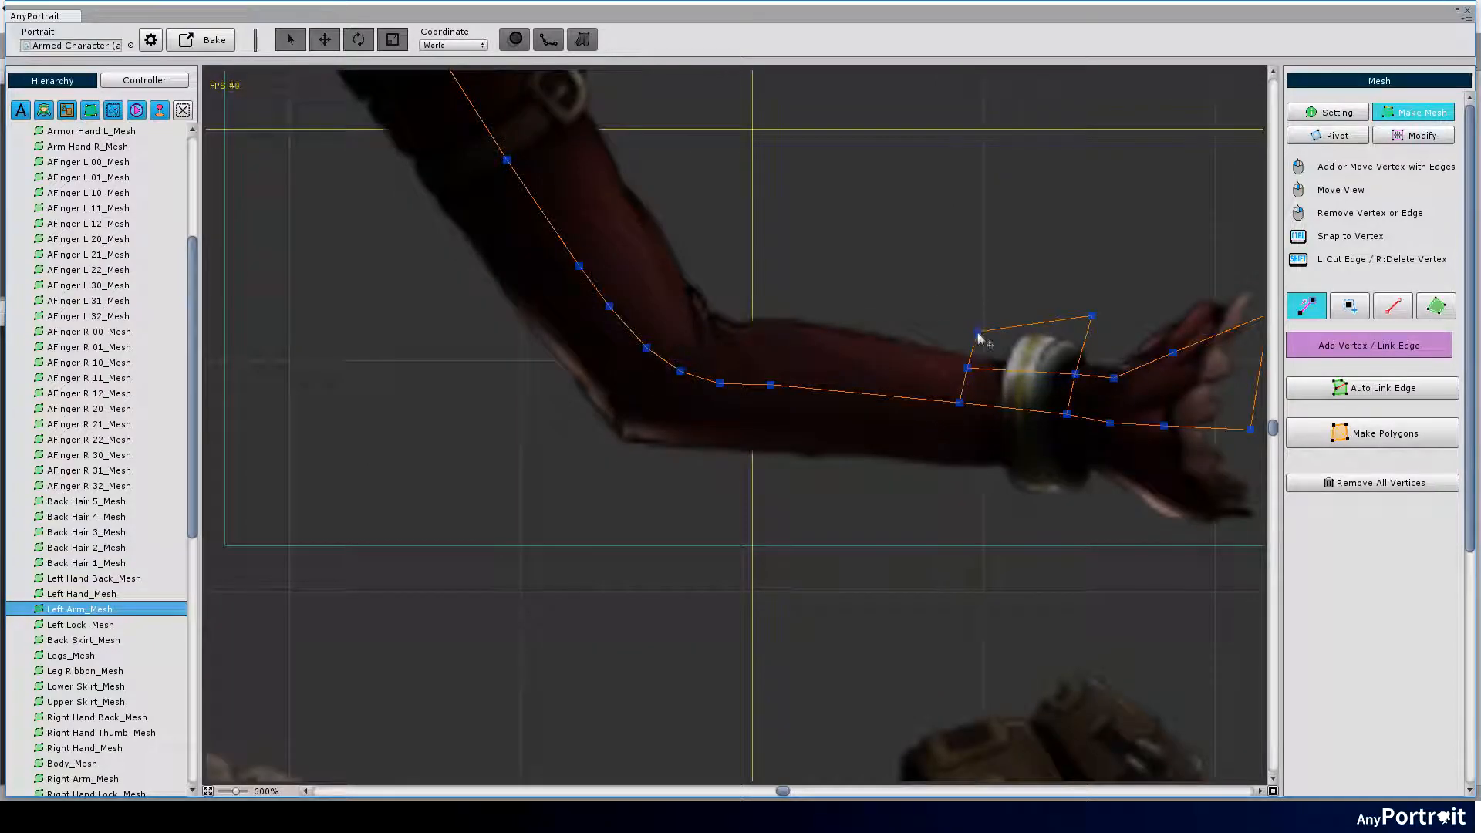
middle_drag(716, 304, 510, 578)
middle_drag(578, 231, 496, 142)
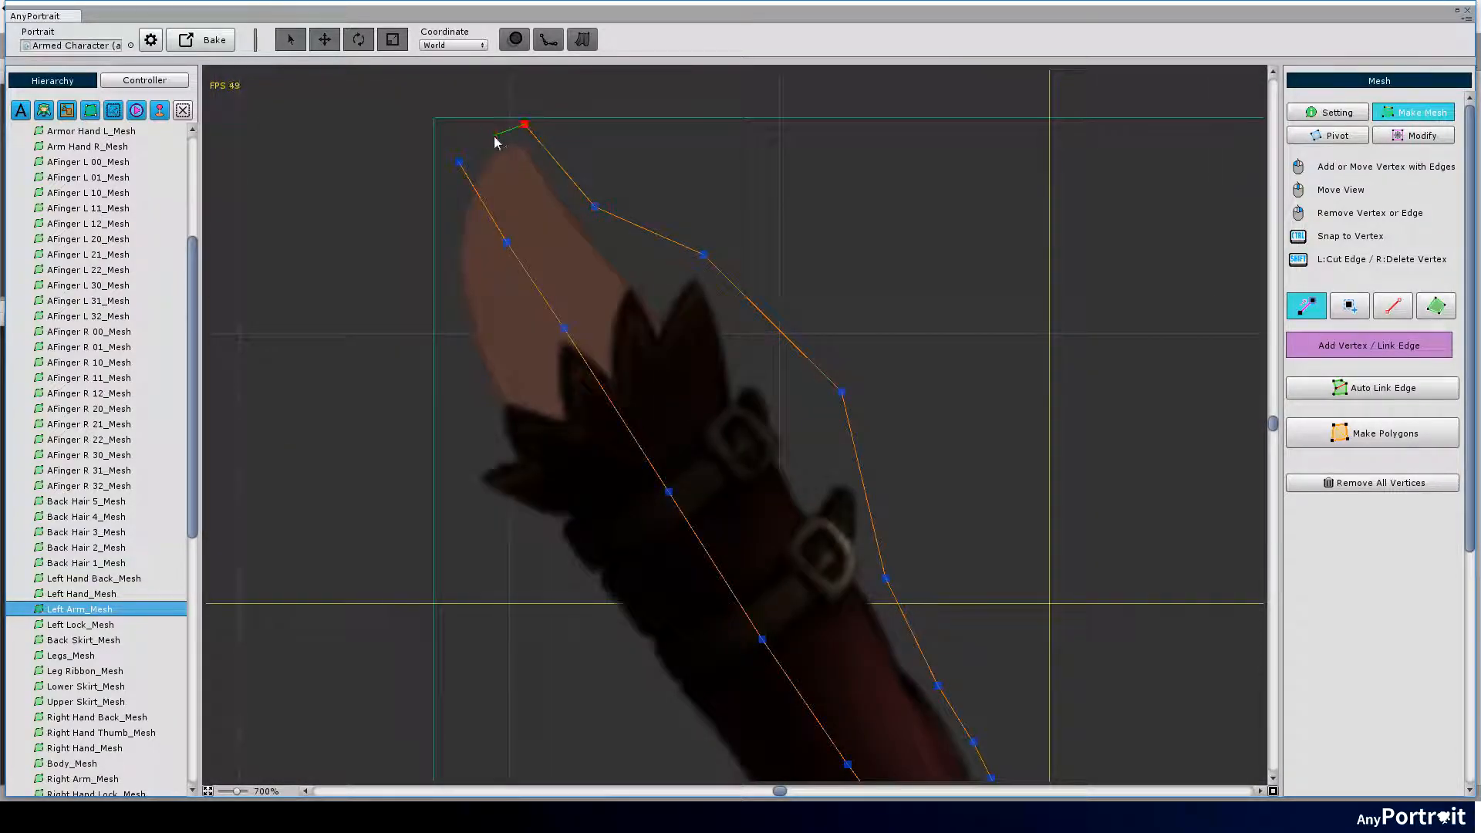
middle_drag(549, 634, 691, 423)
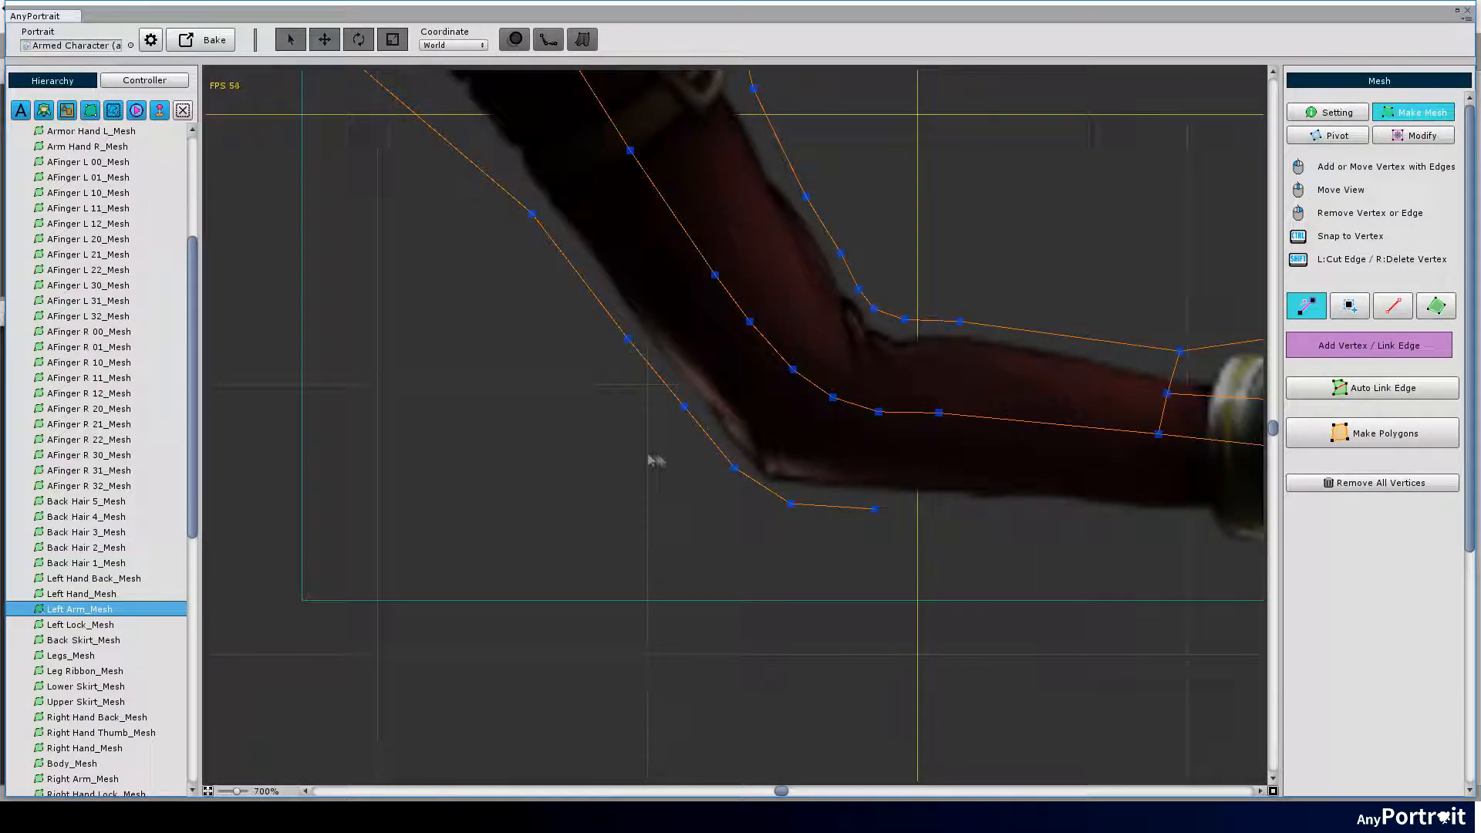
mouse_move(950, 513)
middle_down()
mouse_move(1076, 533)
mouse_move(1087, 566)
middle_up()
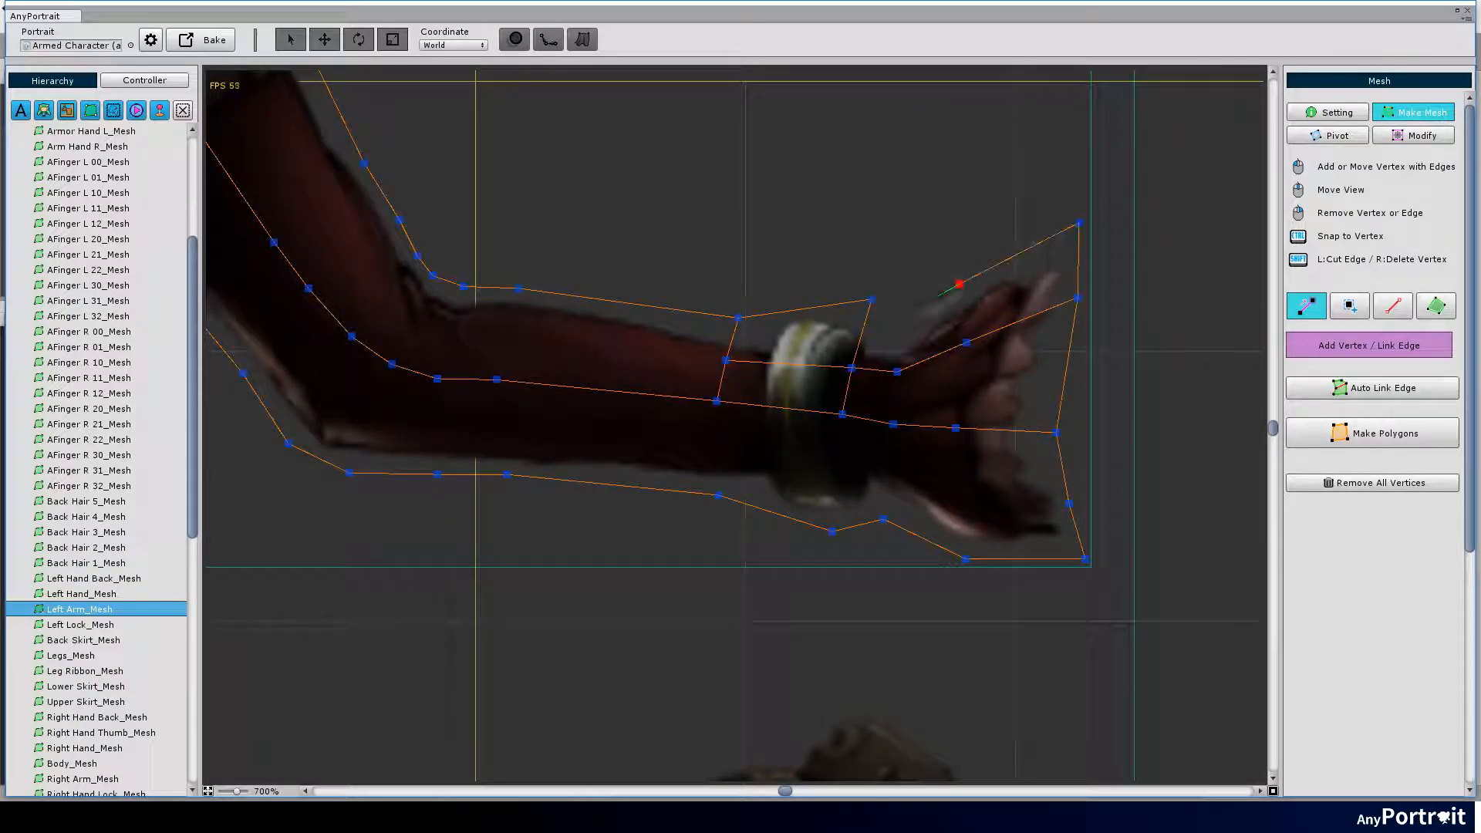
click(894, 428)
click(847, 363)
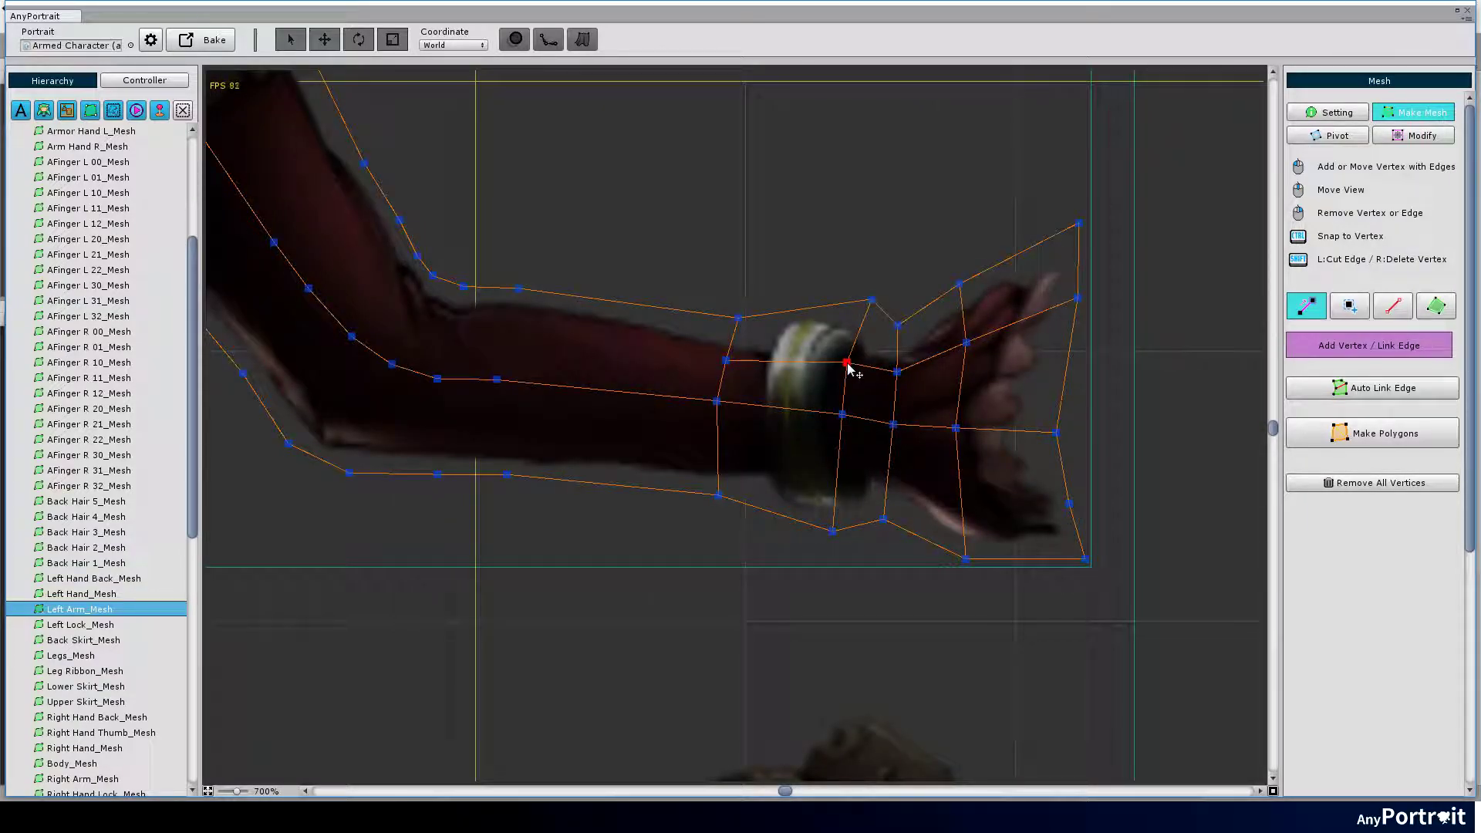
click(868, 310)
Reposition upper-arm and shoulder vertices to fit the arm outline.
middle_drag(740, 394, 897, 423)
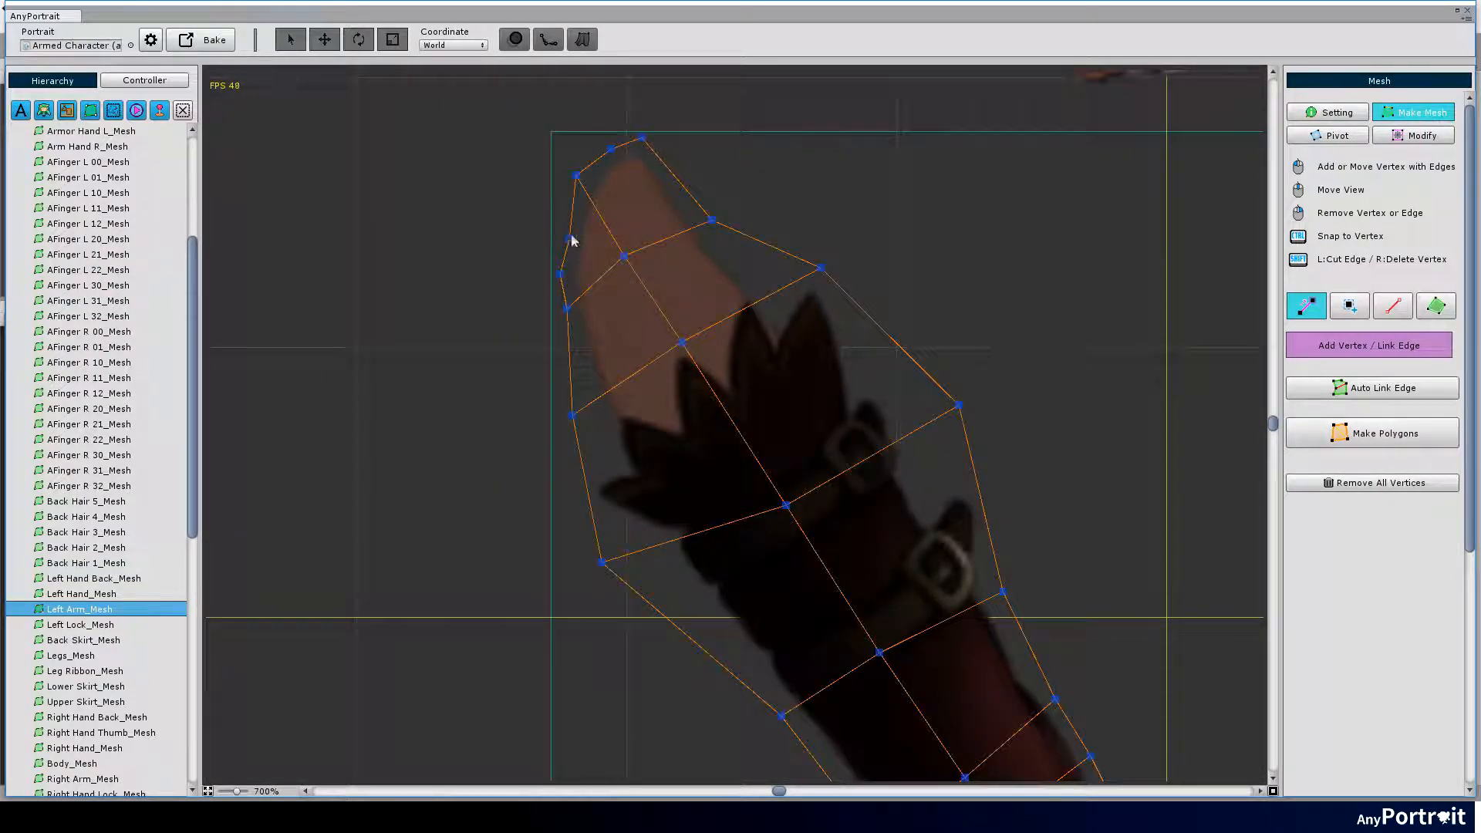
scroll(571, 240, down, 1)
middle_drag(572, 241, 718, 487)
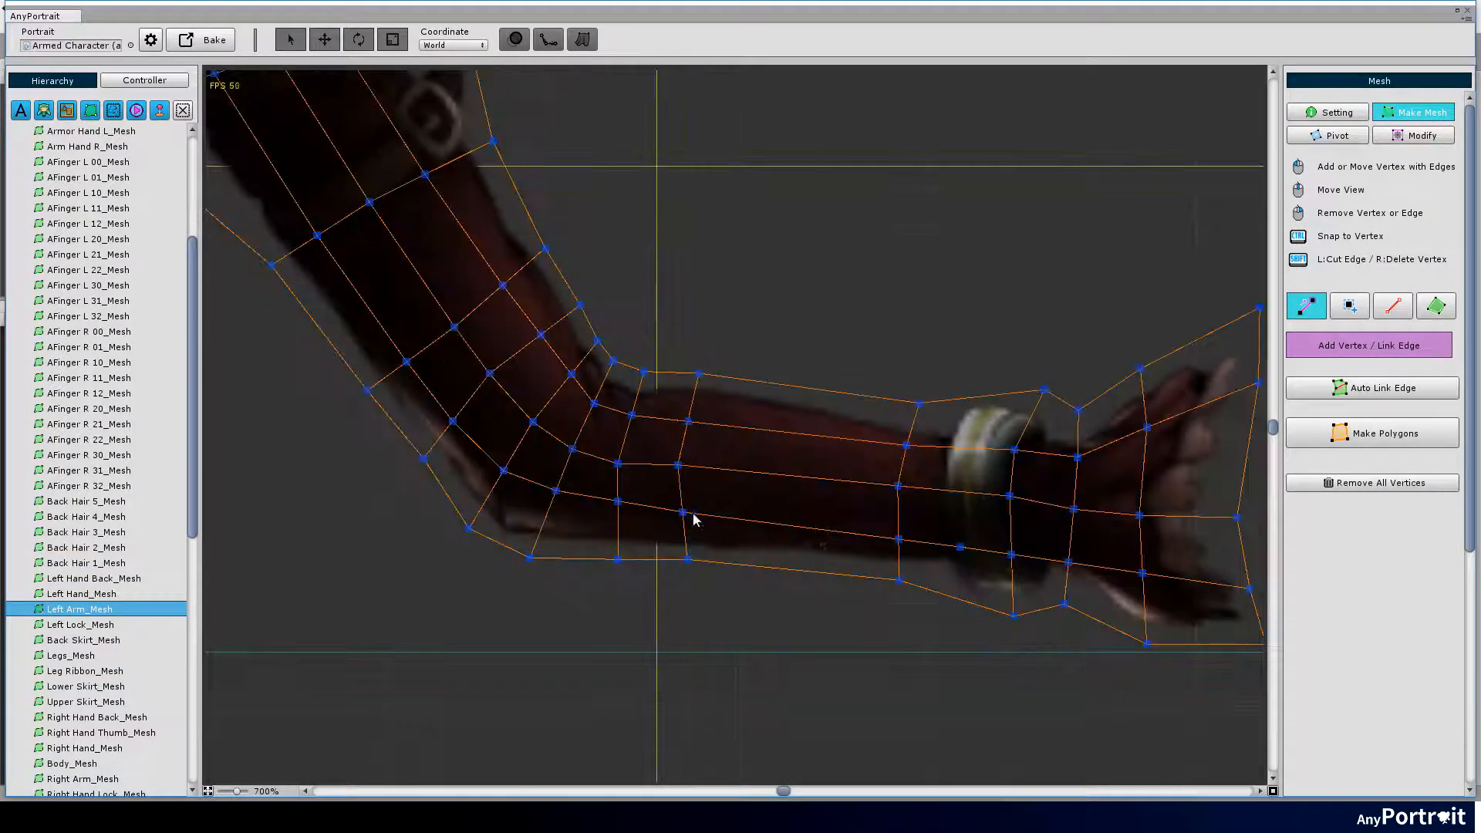
scroll(694, 519, up, 2)
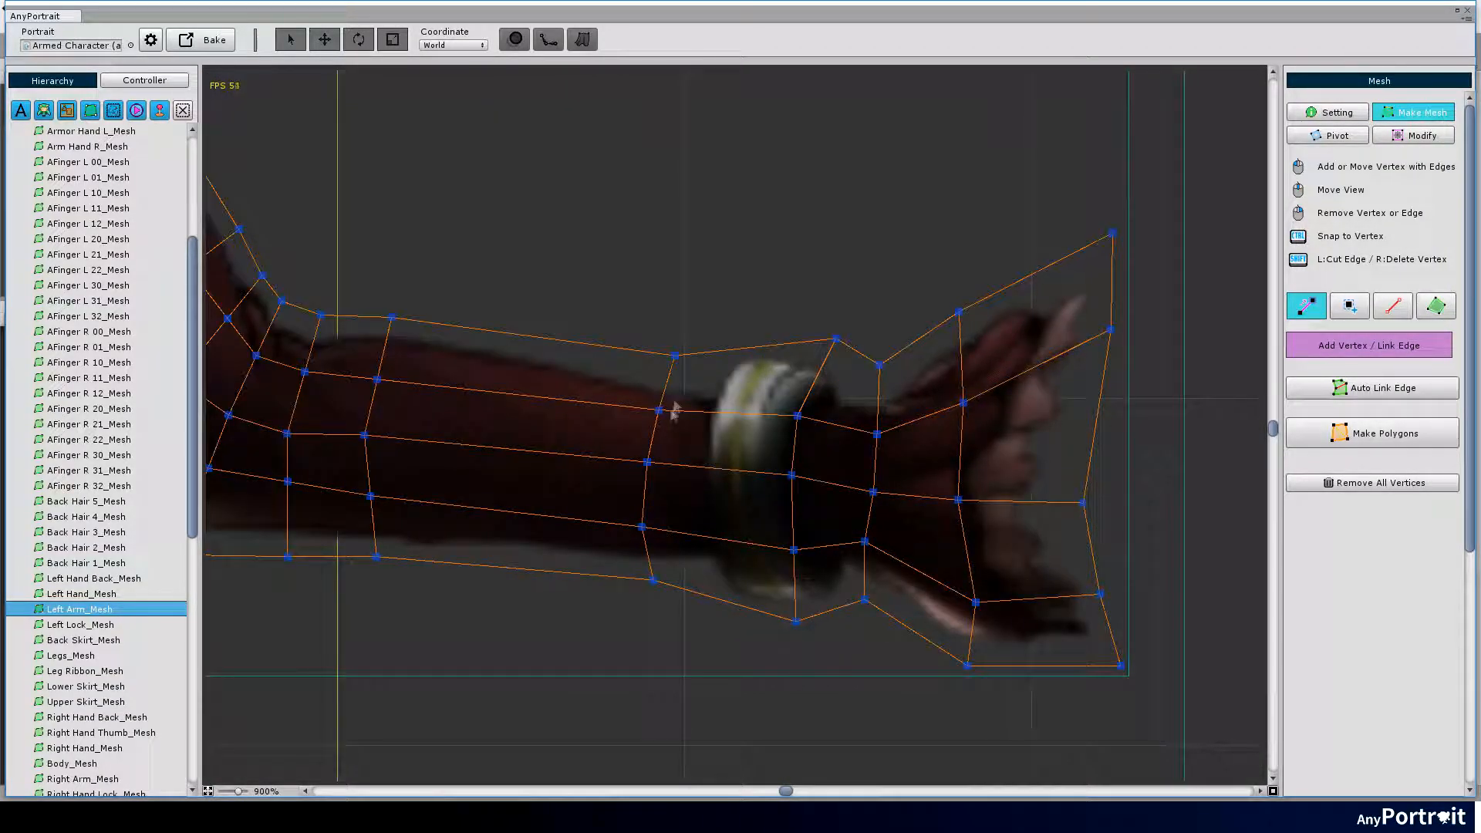
middle_drag(556, 399, 798, 417)
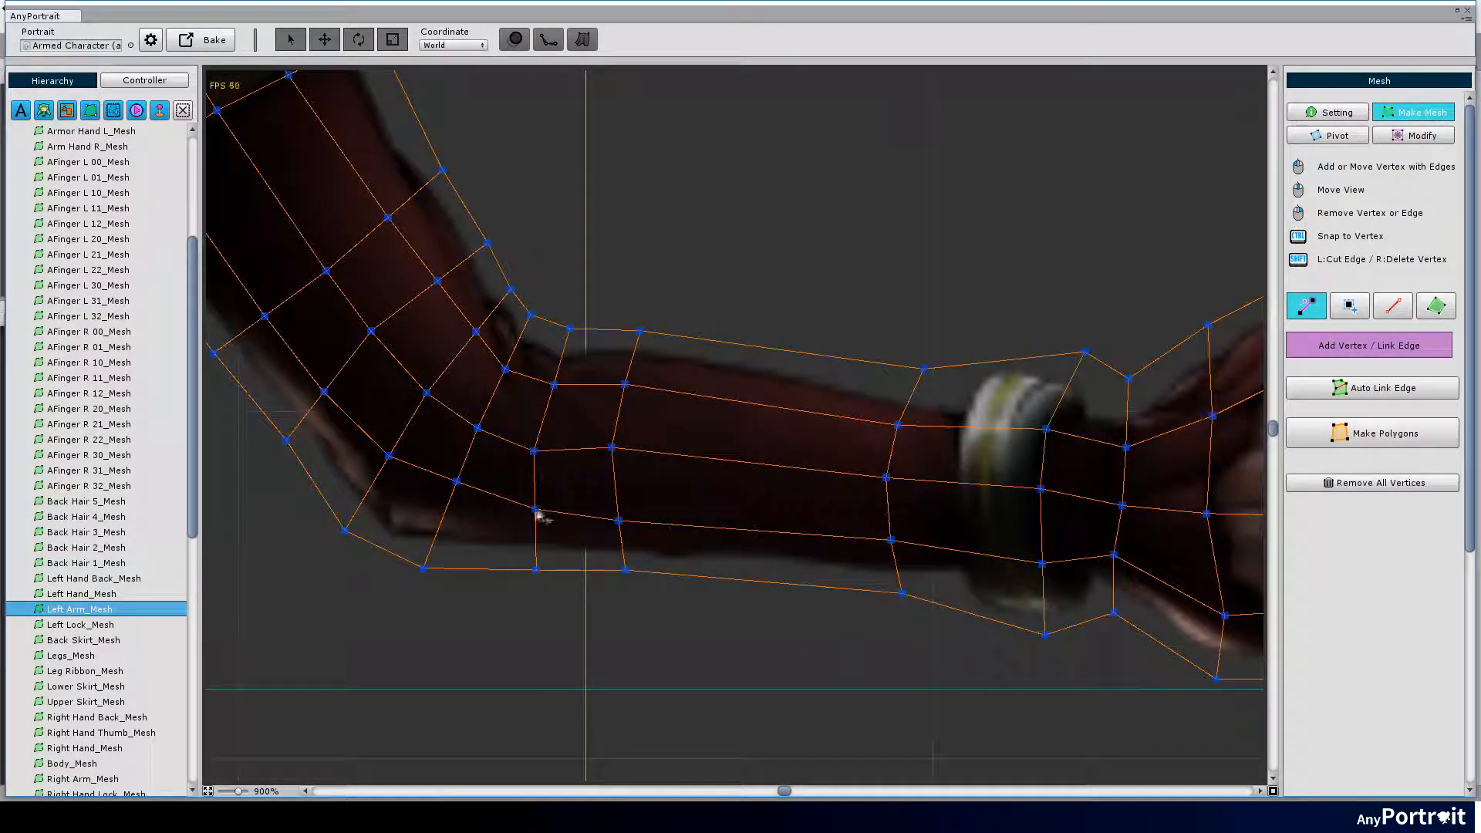
mouse_move(510, 370)
middle_down()
mouse_move(544, 440)
mouse_move(526, 460)
mouse_move(590, 405)
mouse_move(717, 405)
mouse_move(602, 381)
mouse_move(700, 405)
middle_up()
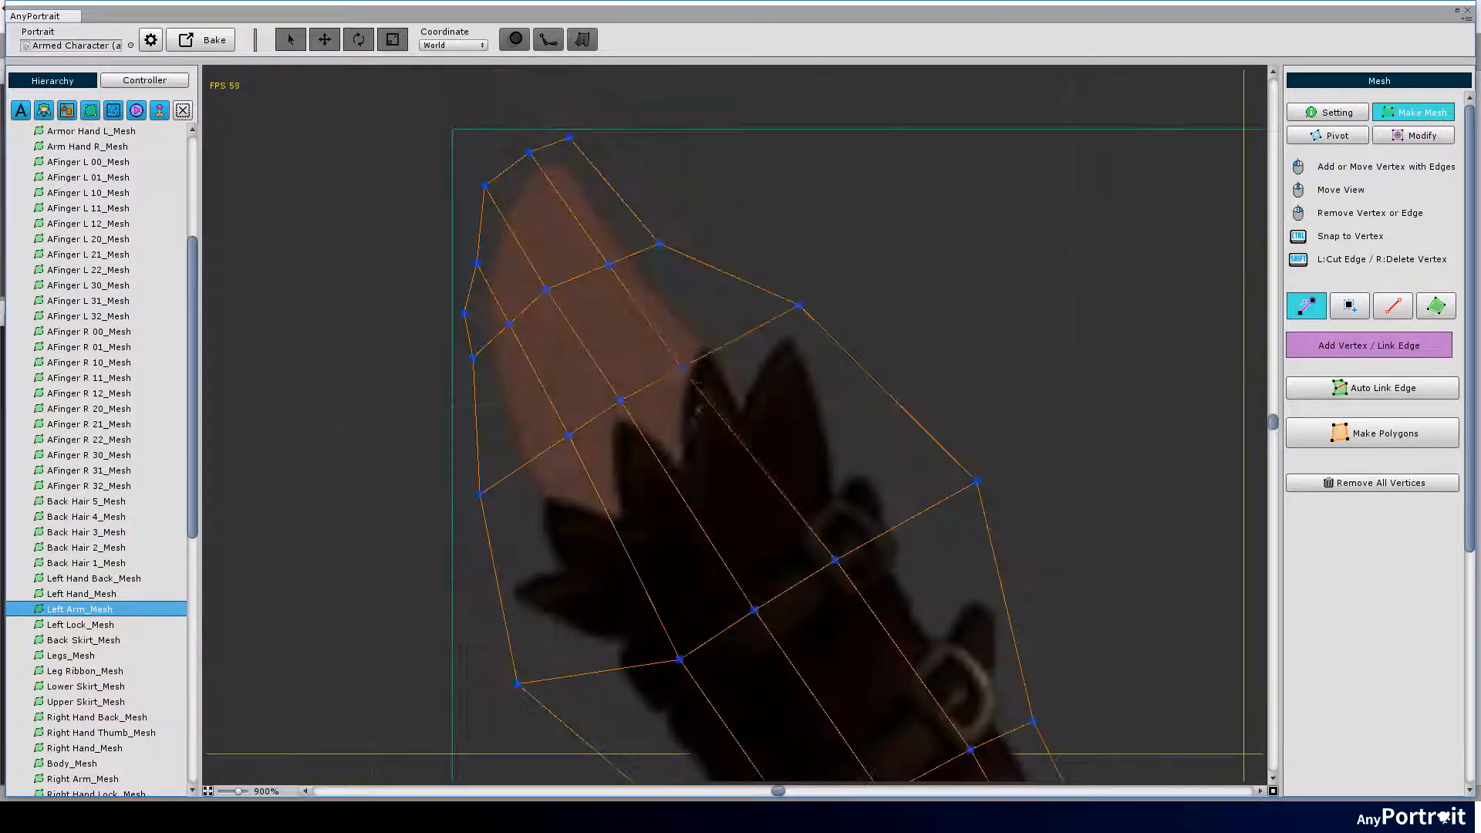
drag(684, 369, 690, 368)
drag(570, 435, 552, 450)
drag(476, 357, 475, 360)
drag(466, 310, 468, 258)
drag(609, 264, 604, 253)
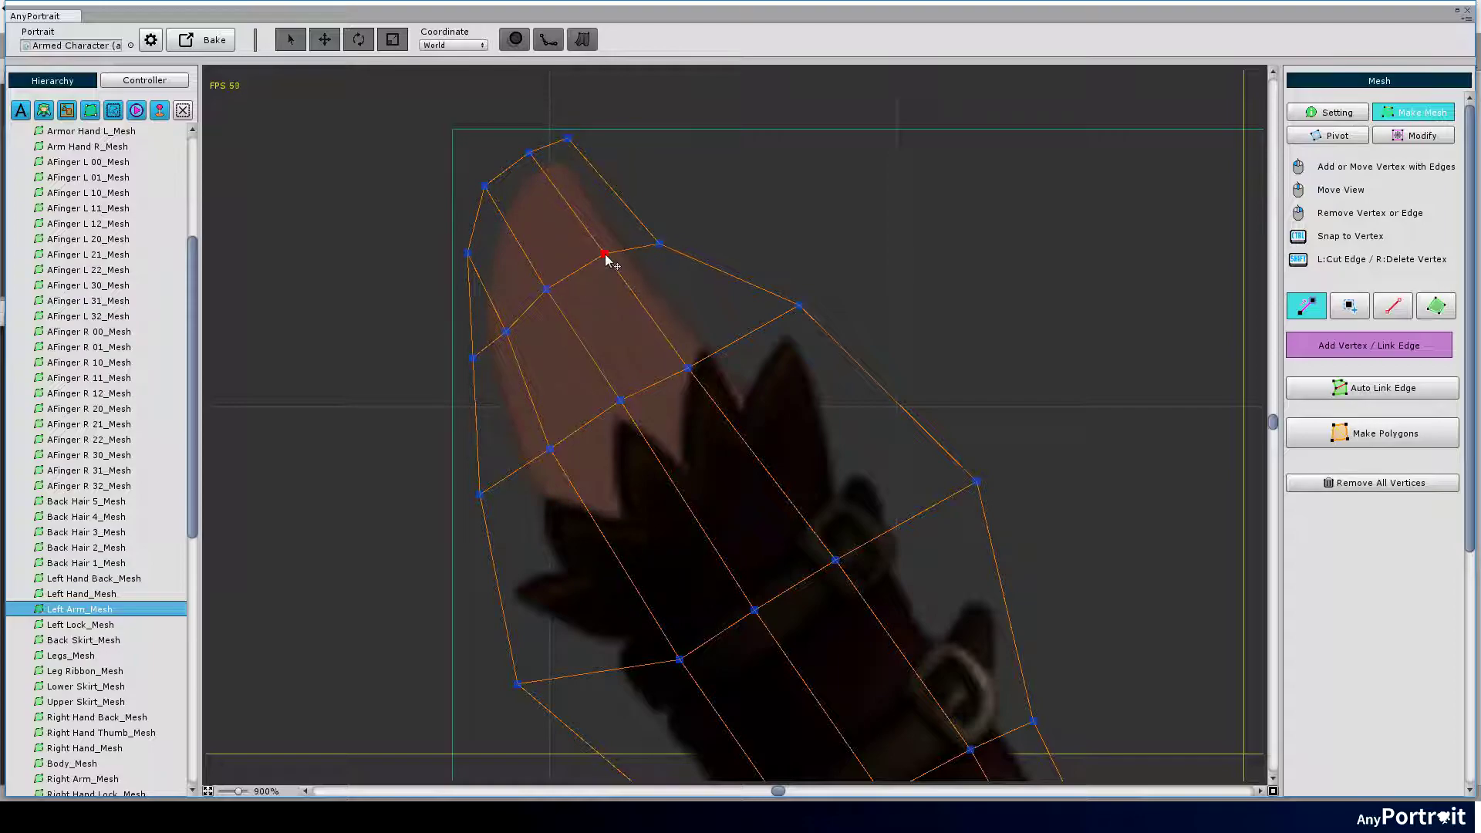
scroll(665, 355, down, 5)
scroll(664, 356, down, 5)
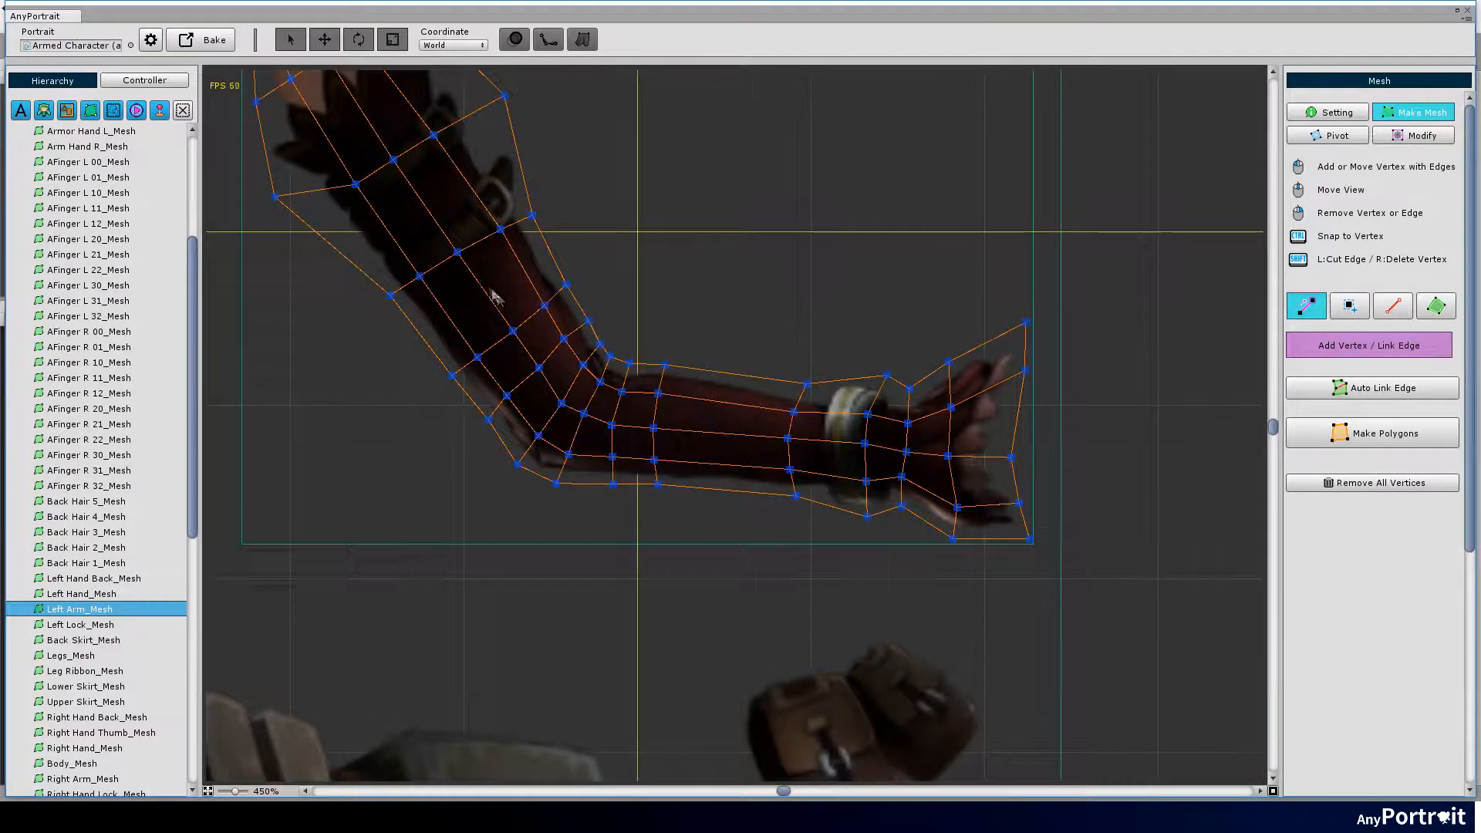
Make Polygons to triangulate the Left Arm mesh.
click(1371, 433)
middle_drag(550, 428, 602, 382)
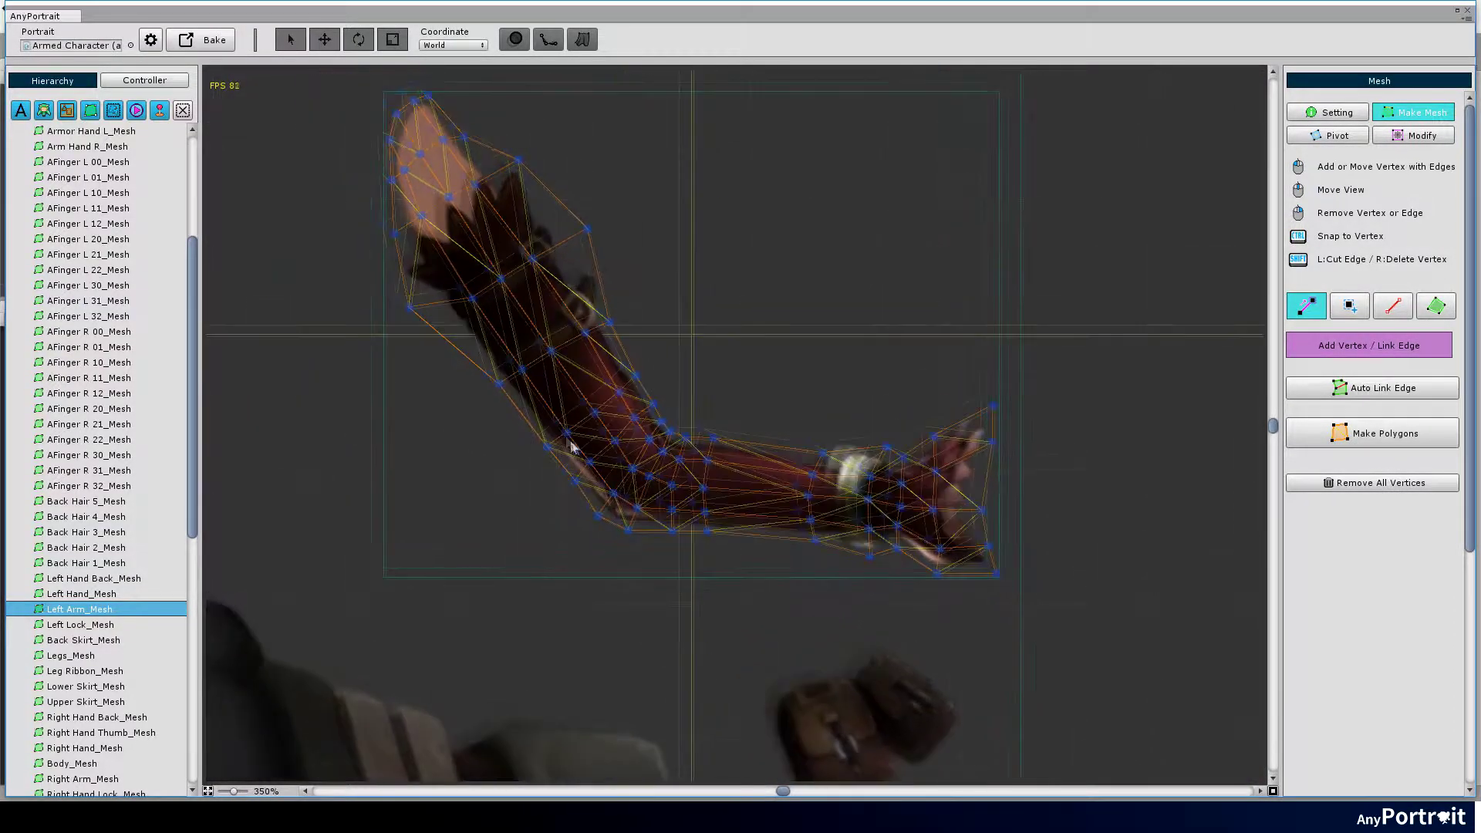
click(79, 624)
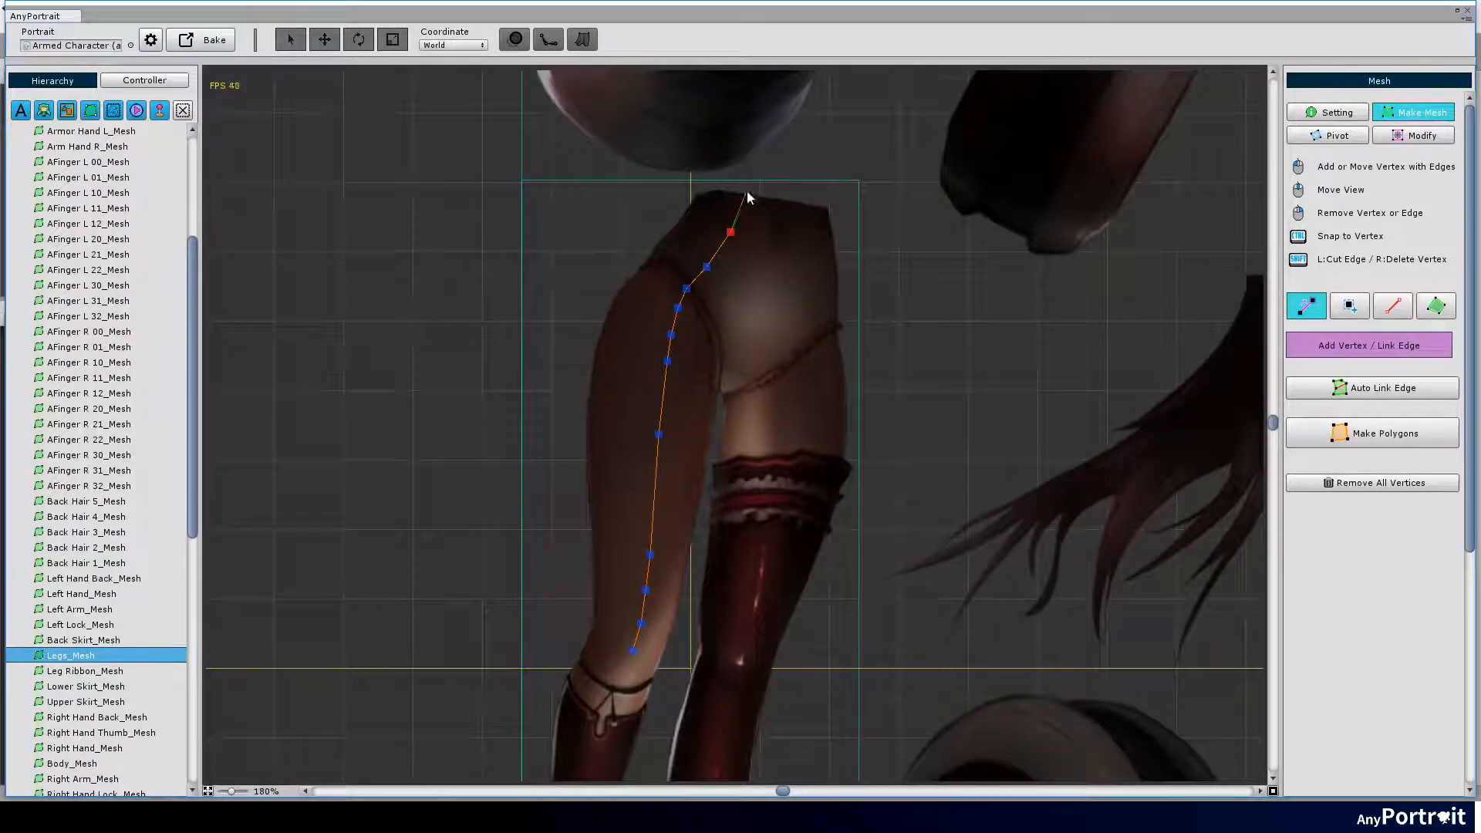
scroll(693, 227, up, 5)
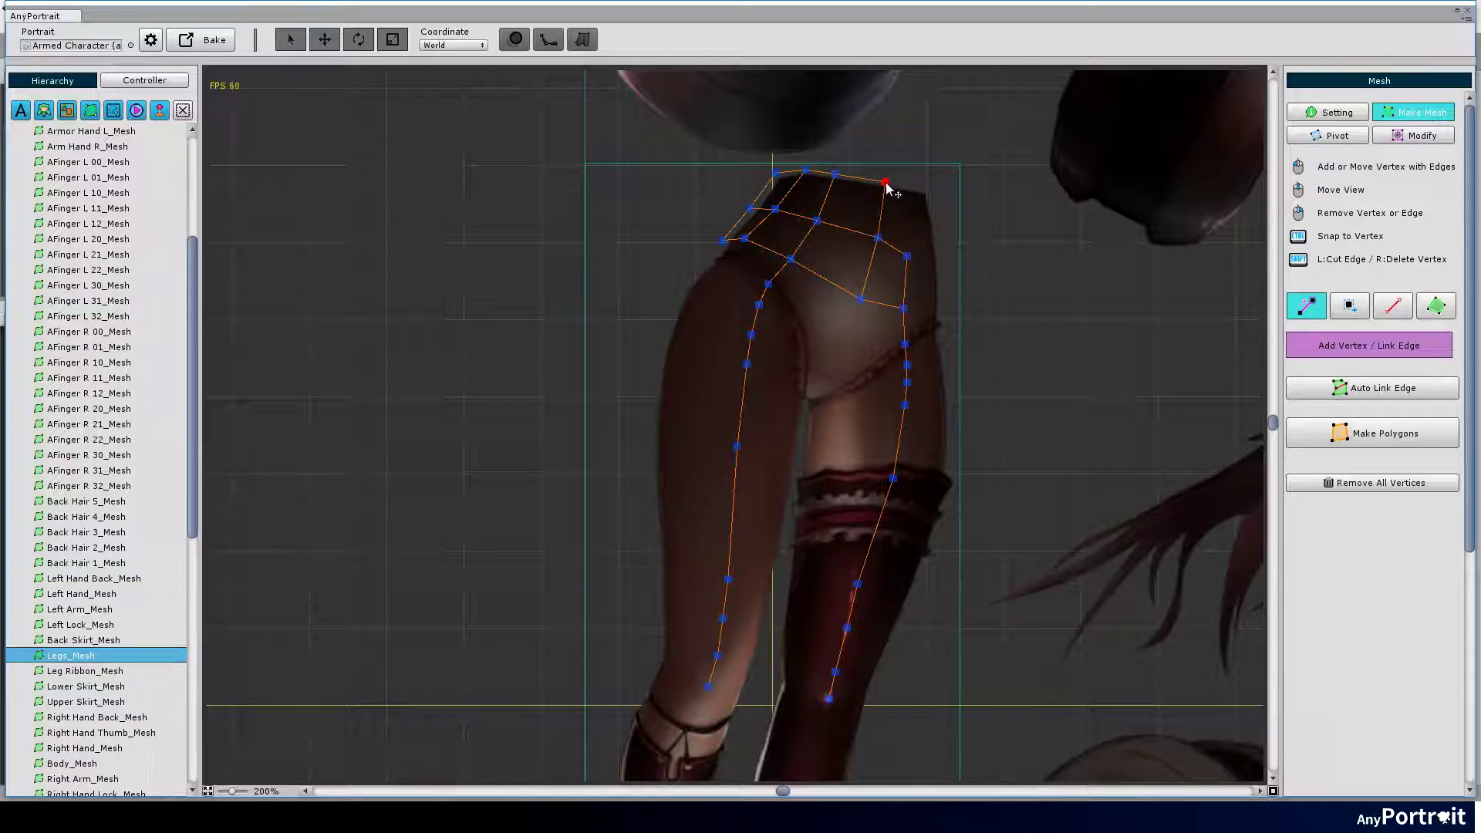
scroll(891, 189, up, 4)
Add a hip vertex, link edges across the left thigh, and place a vertex where the crotch edges meet.
click(921, 343)
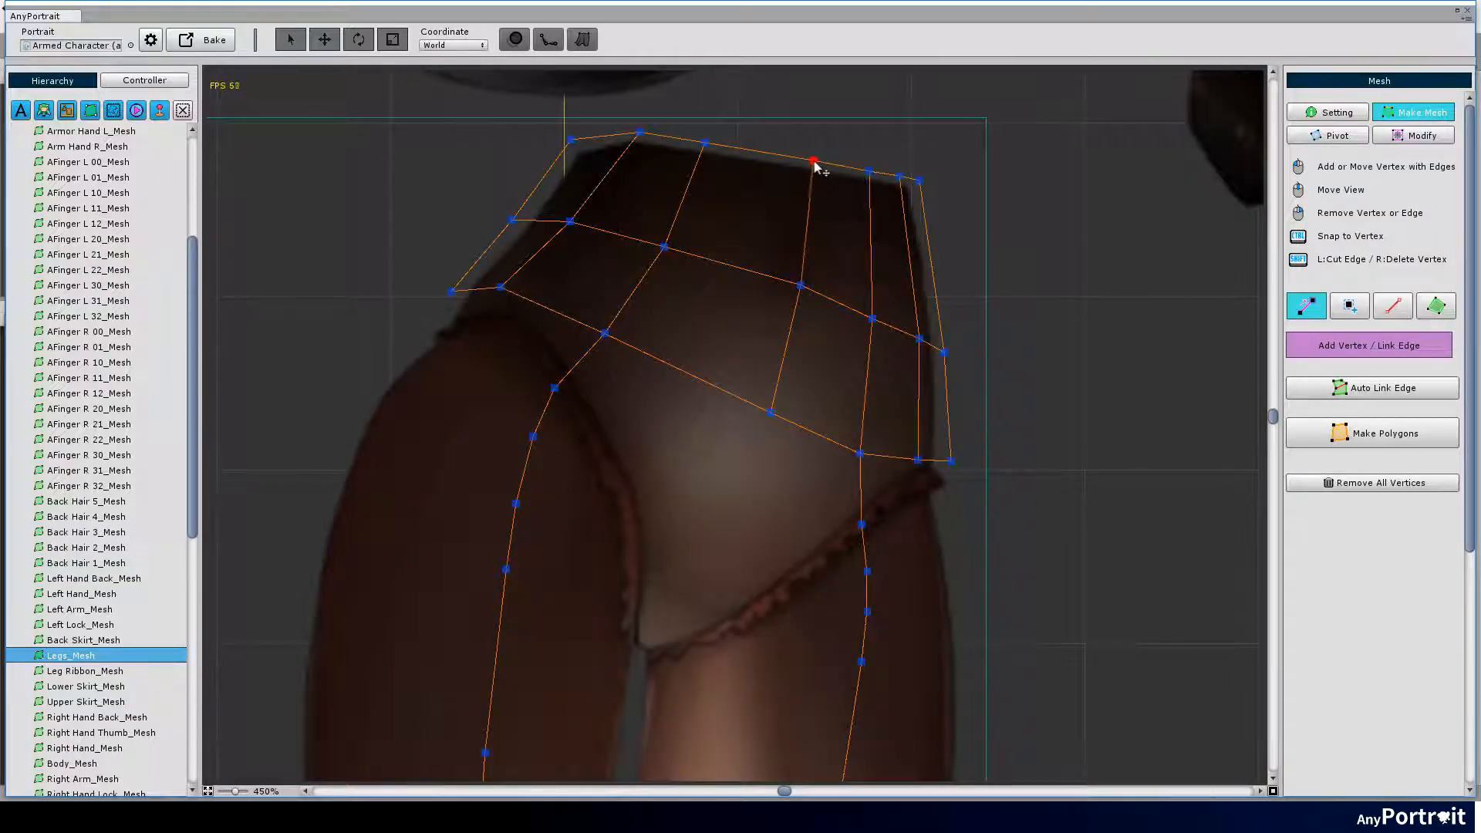
middle_drag(914, 232, 856, 394)
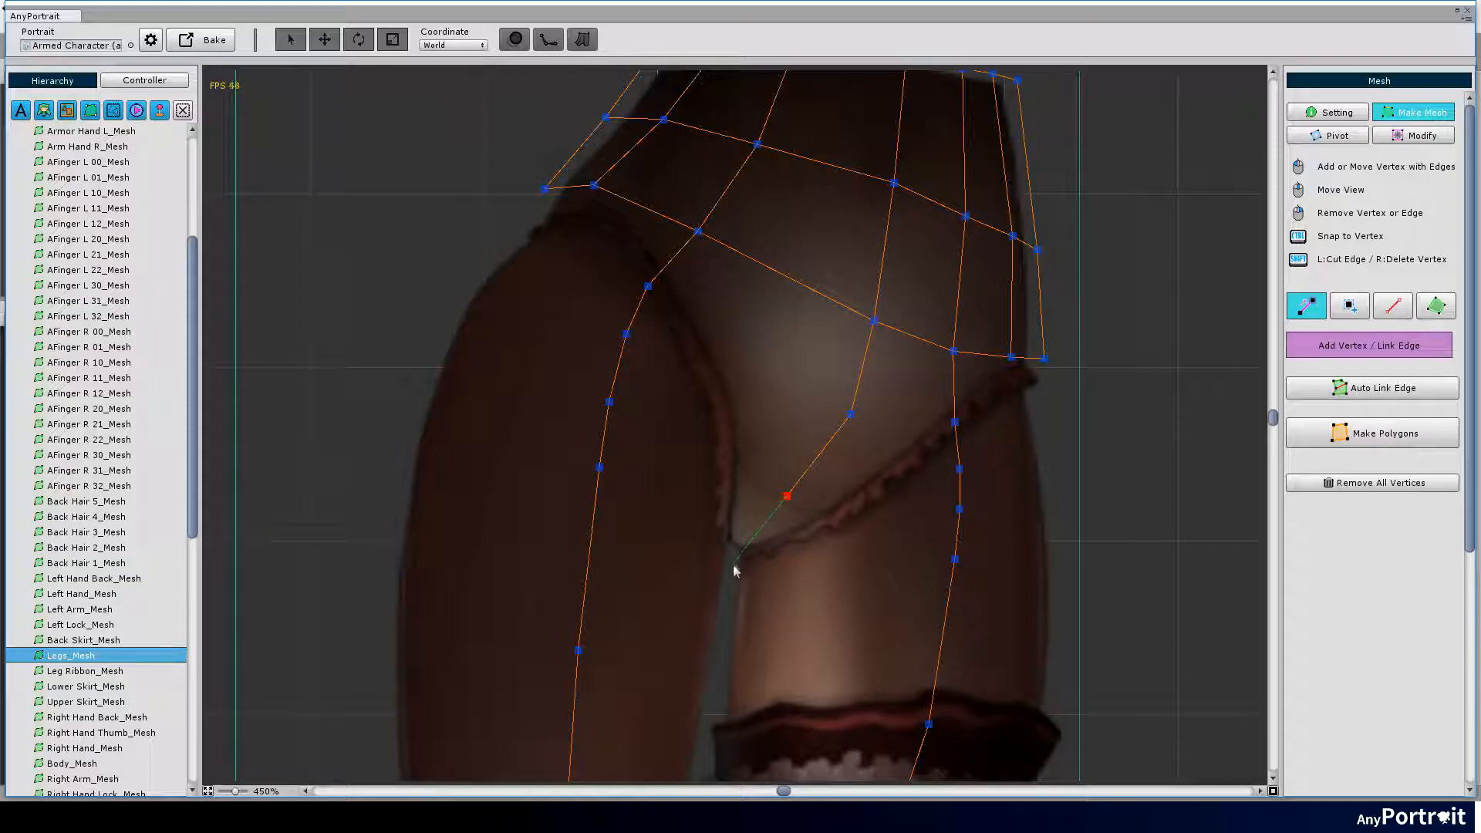
scroll(926, 443, down, 2)
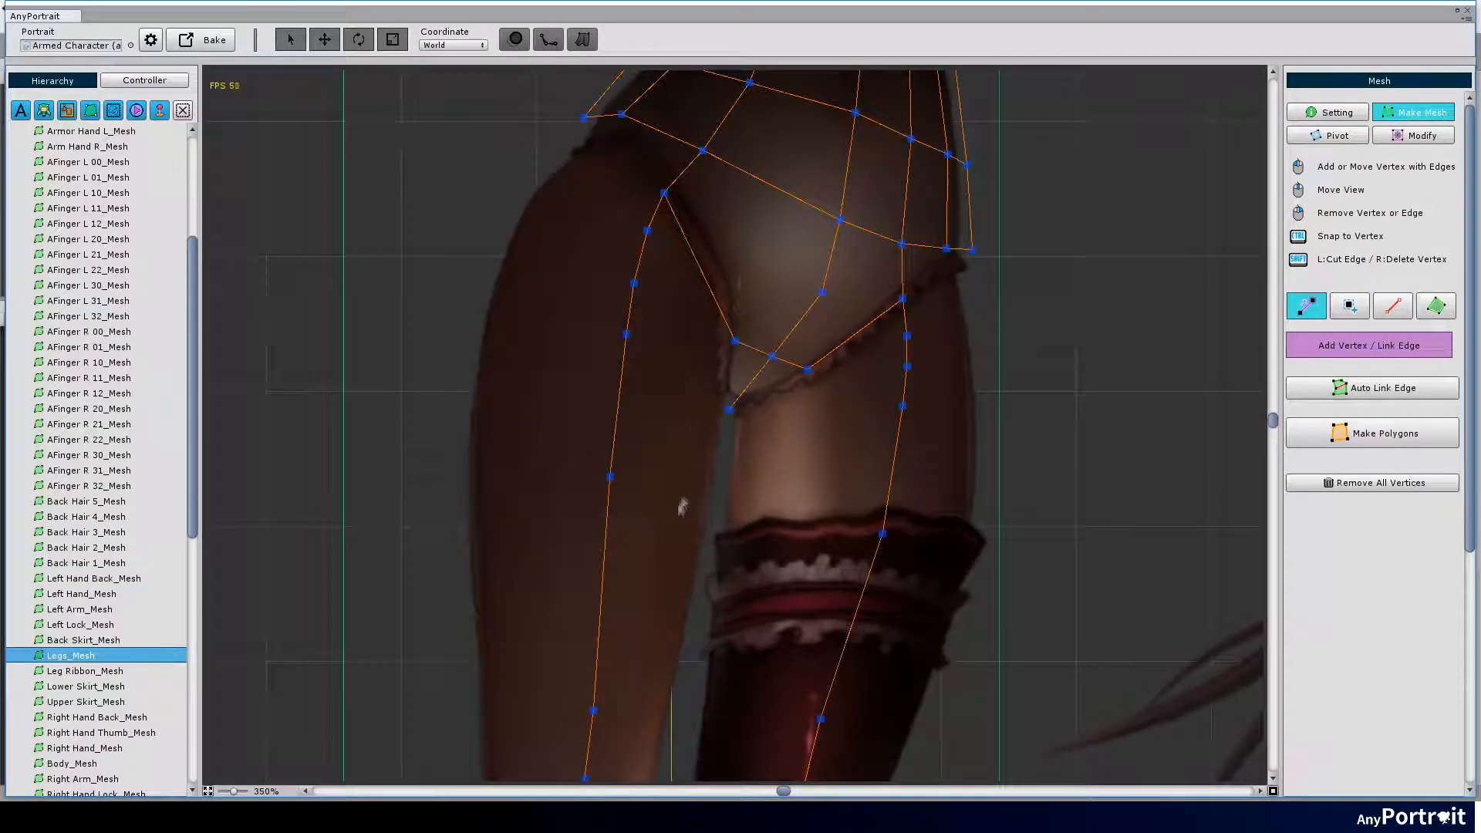
scroll(706, 300, up, 3)
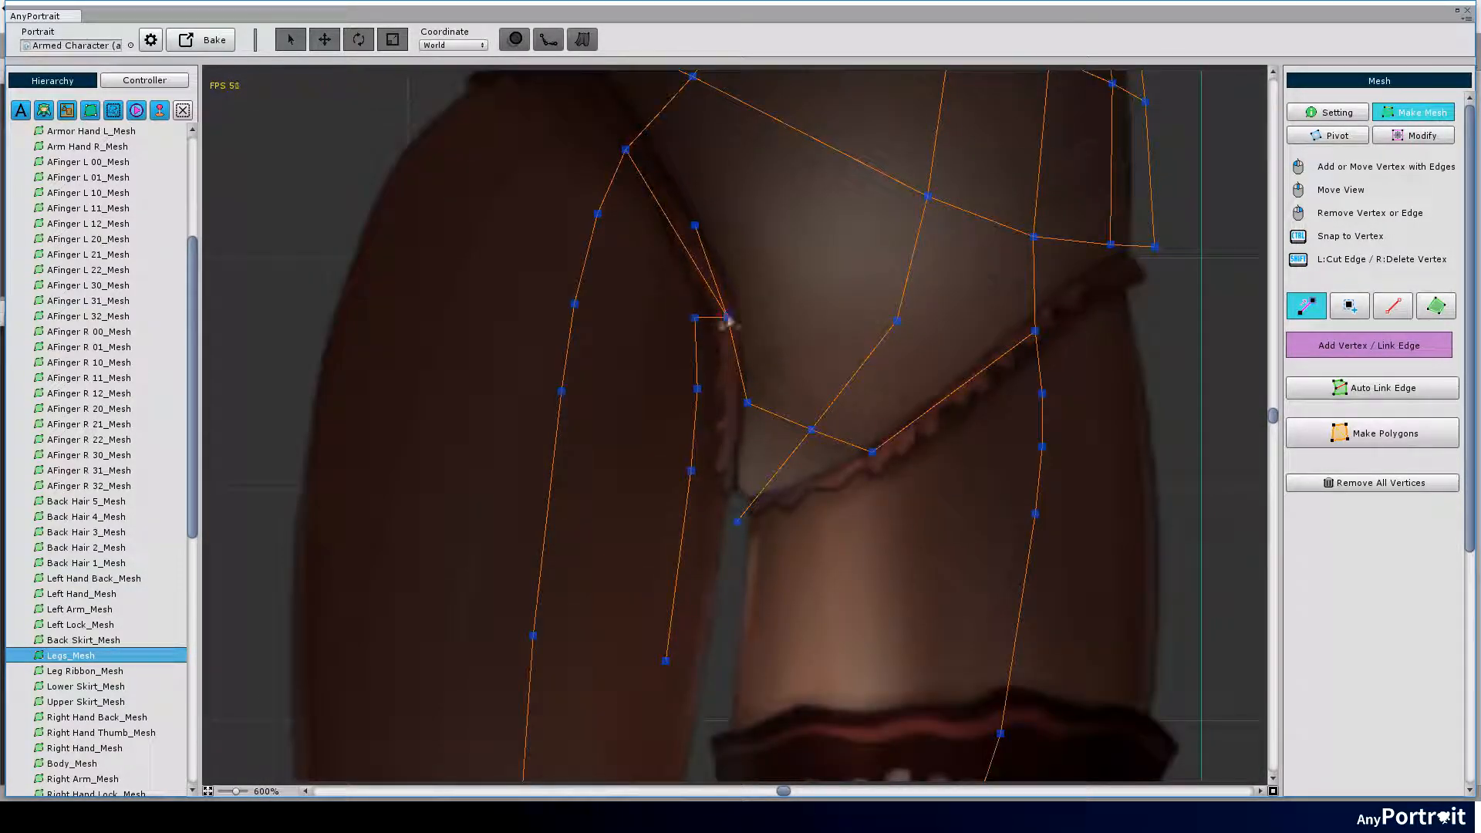
click(576, 307)
click(690, 471)
click(668, 661)
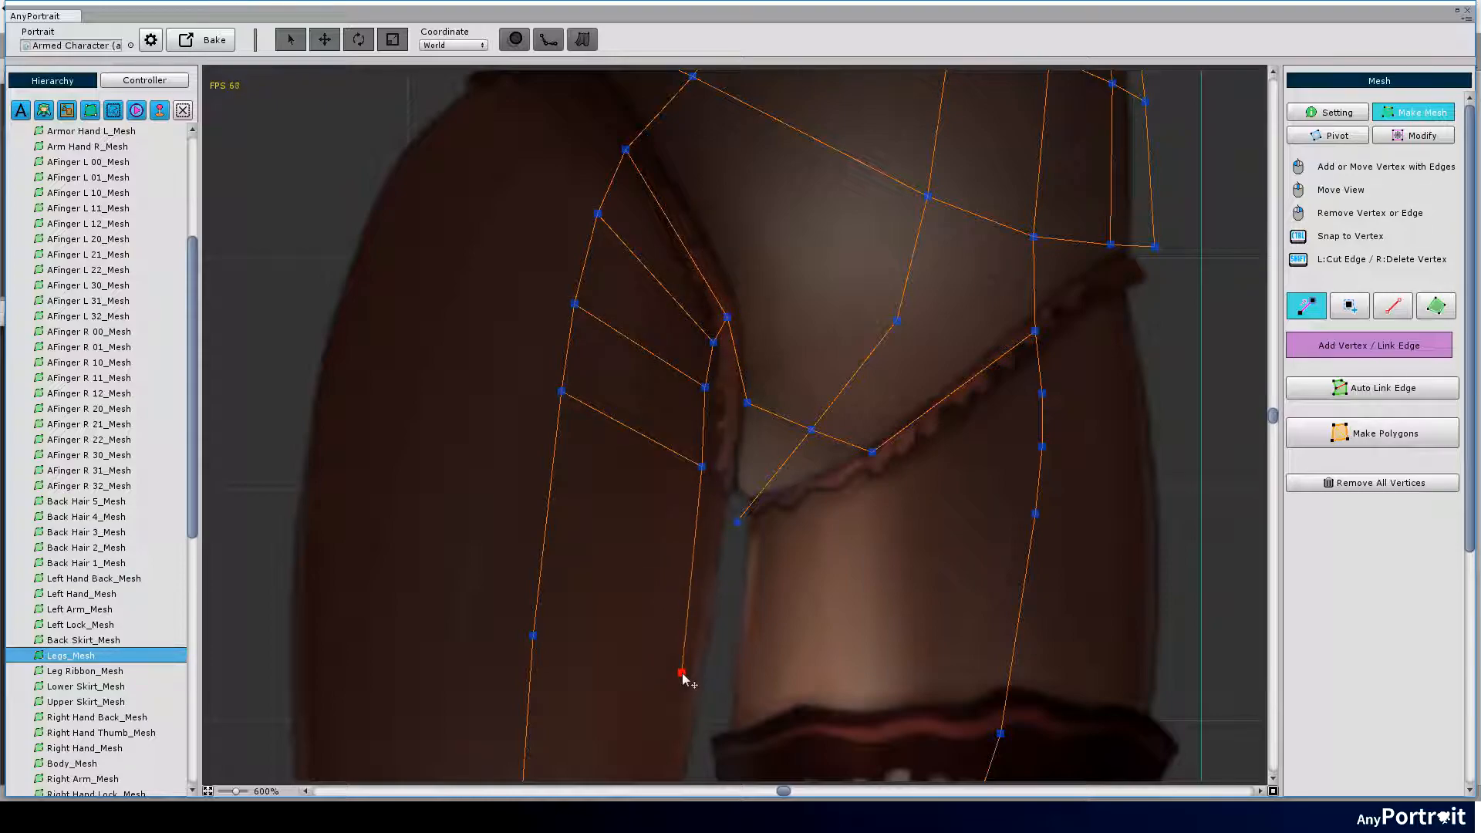
click(321, 642)
click(330, 497)
middle_drag(371, 371, 469, 264)
click(468, 231)
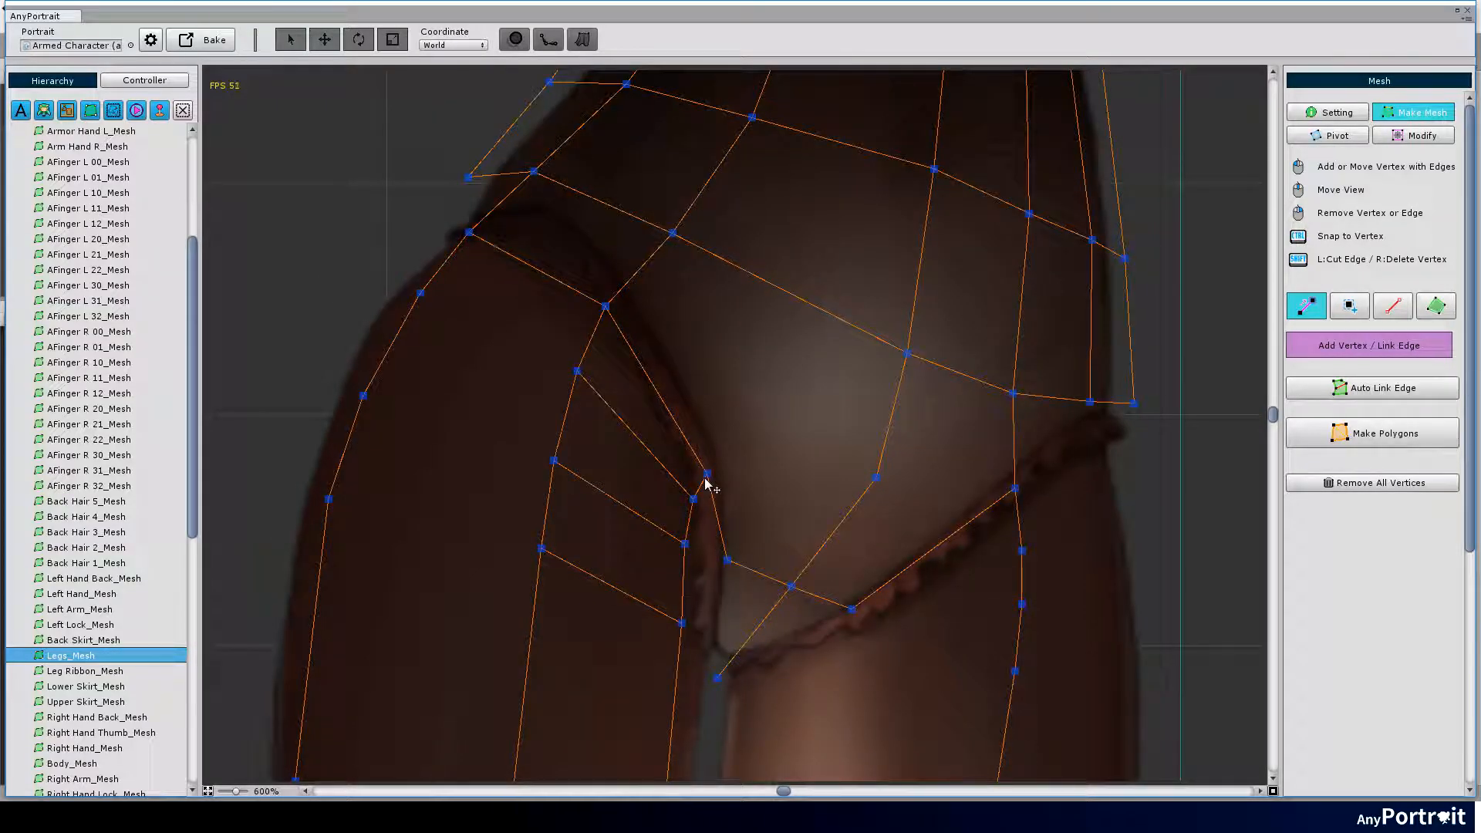
middle_drag(955, 581, 908, 335)
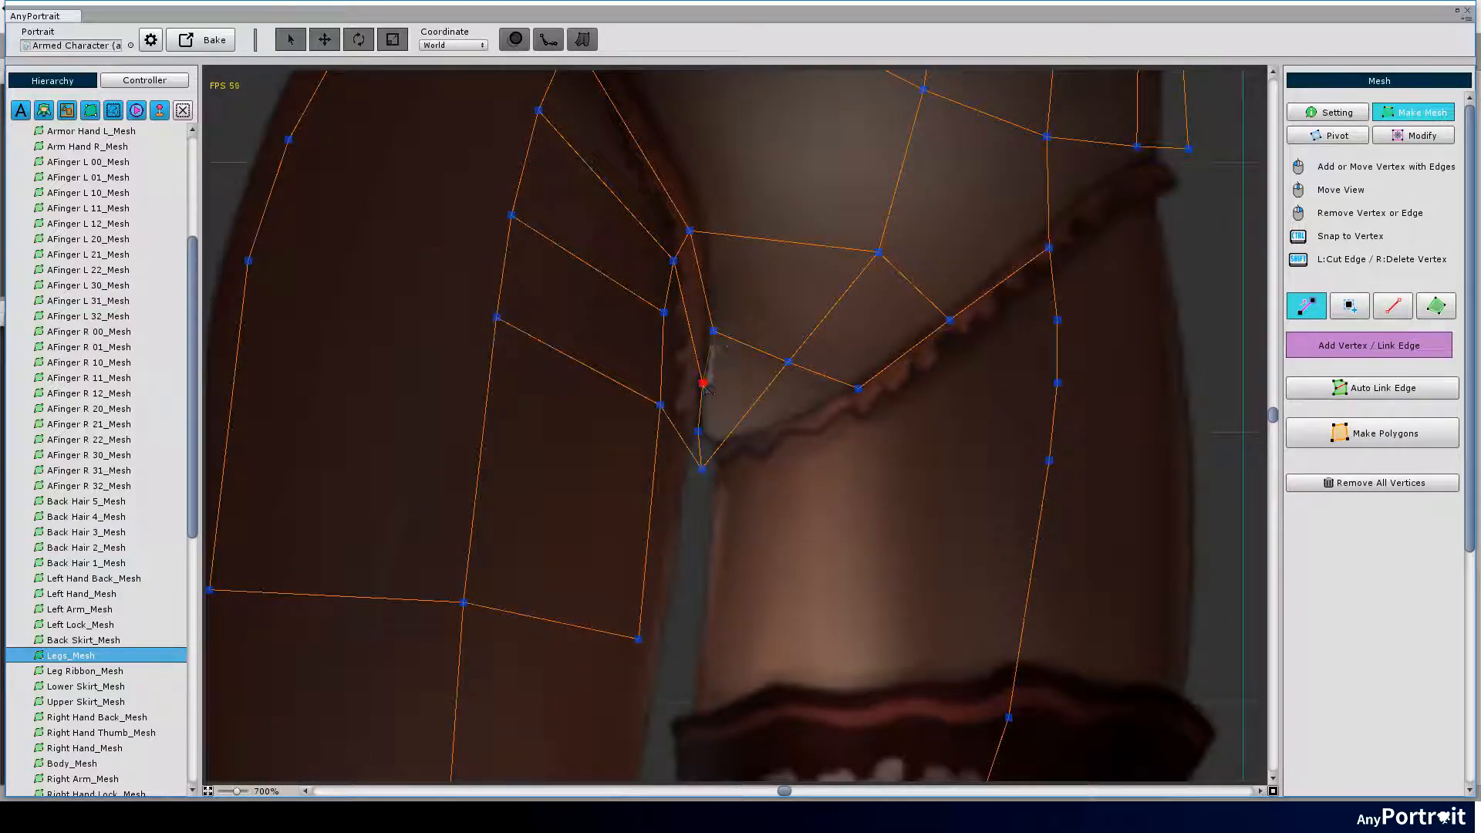
click(703, 385)
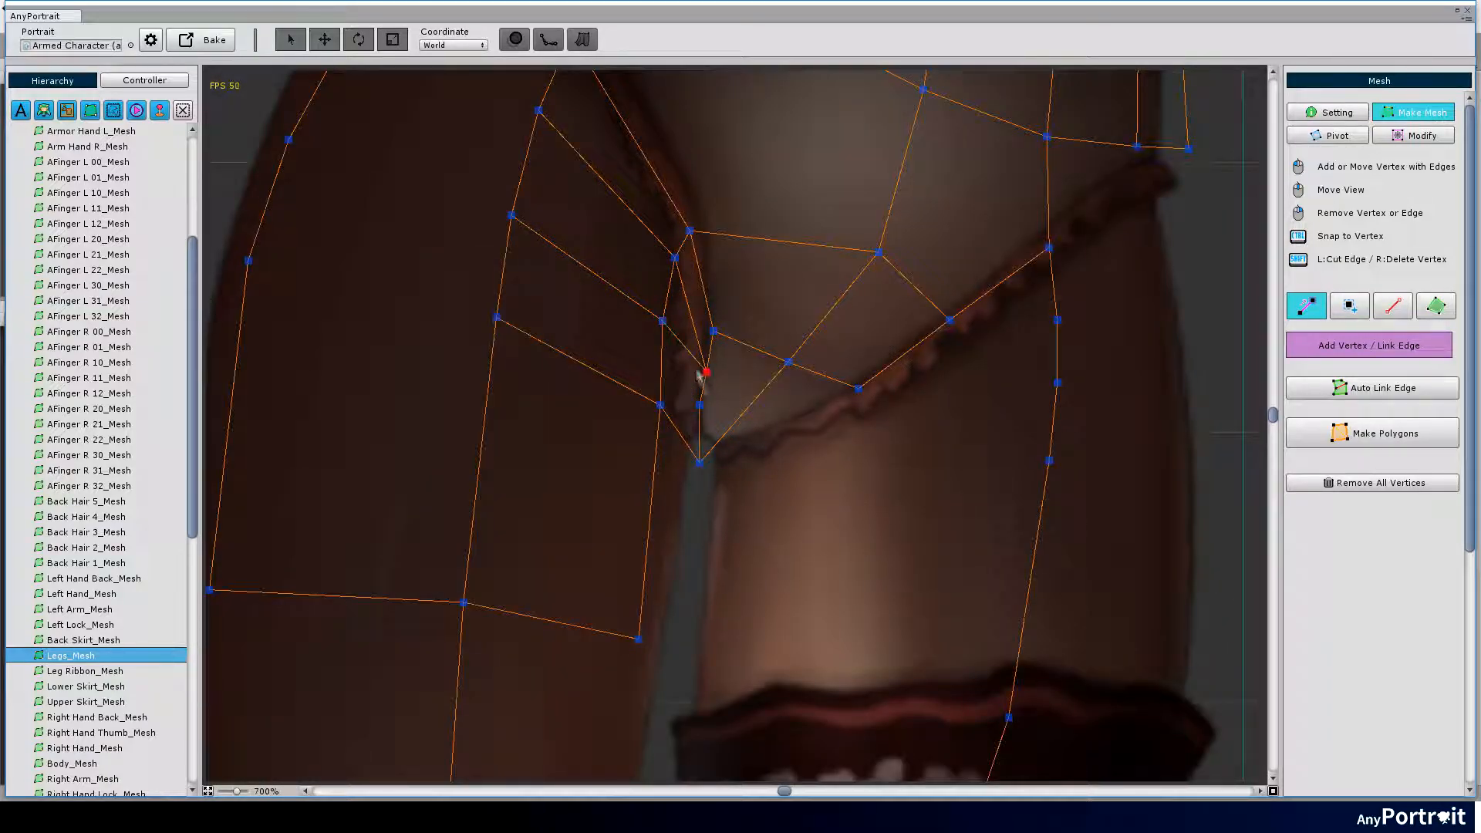
scroll(700, 382, down, 1)
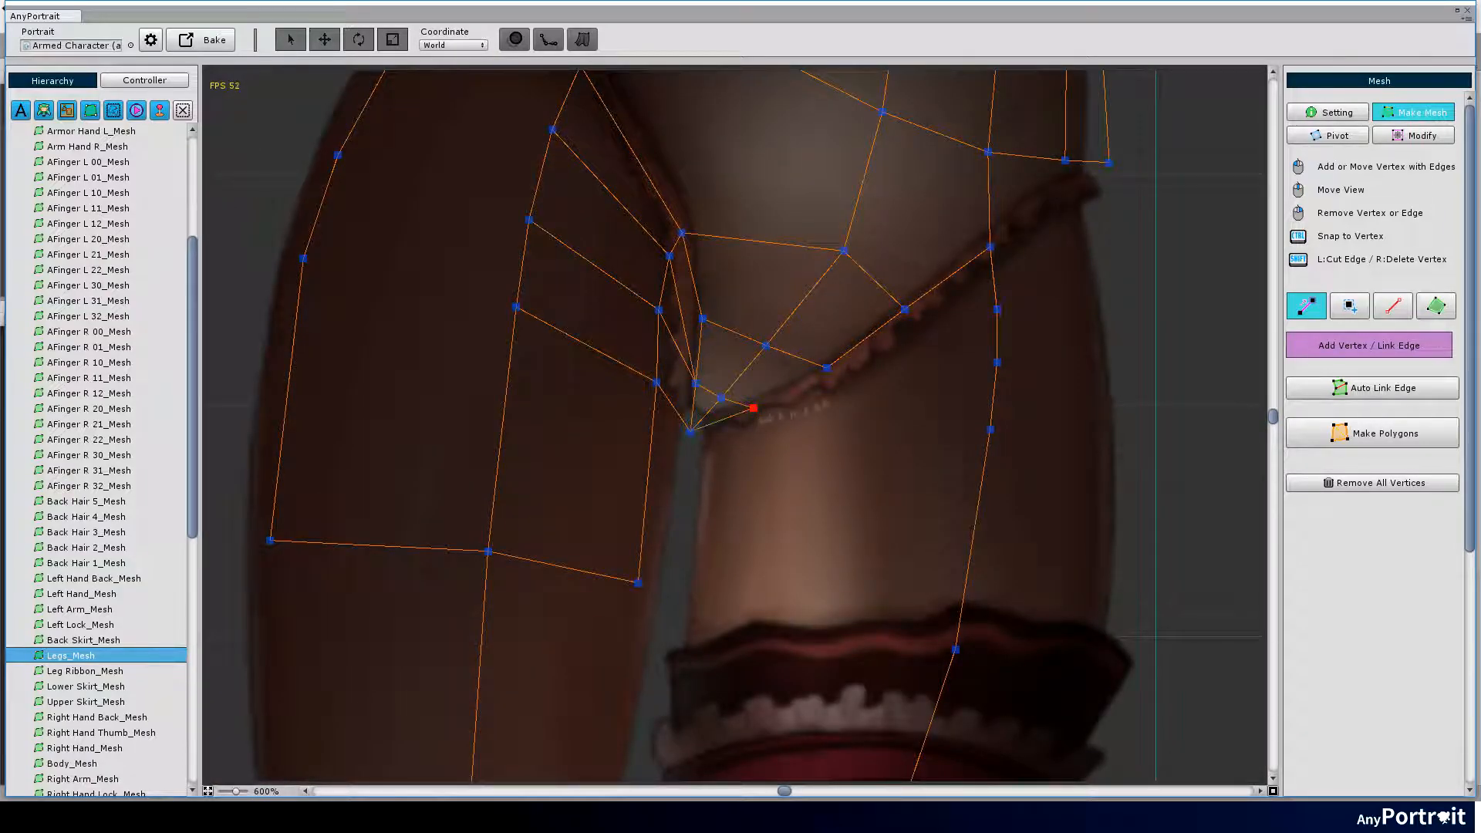
scroll(752, 407, down, 2)
scroll(765, 303, down, 1)
scroll(861, 324, up, 1)
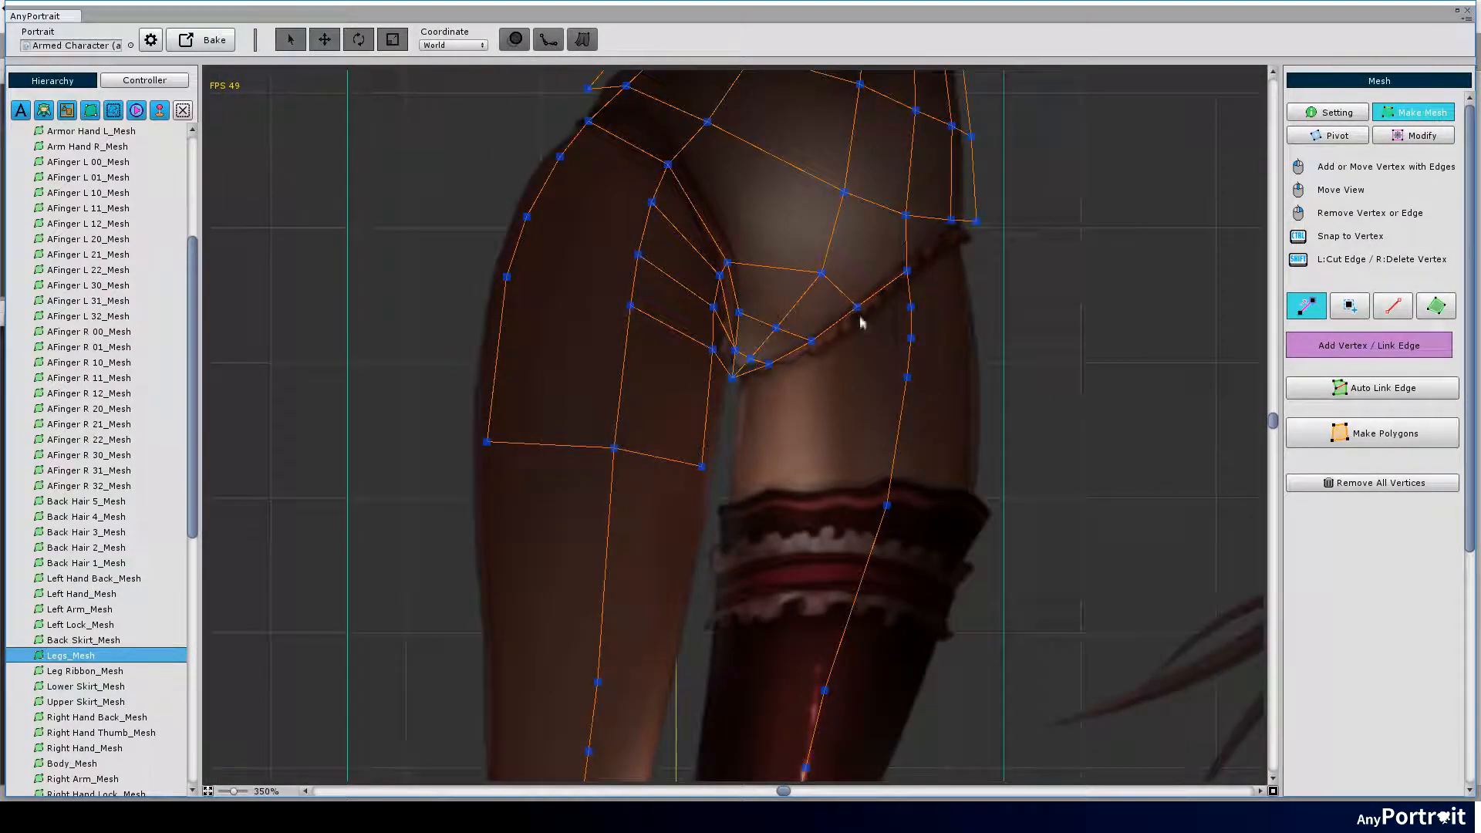
scroll(842, 353, down, 1)
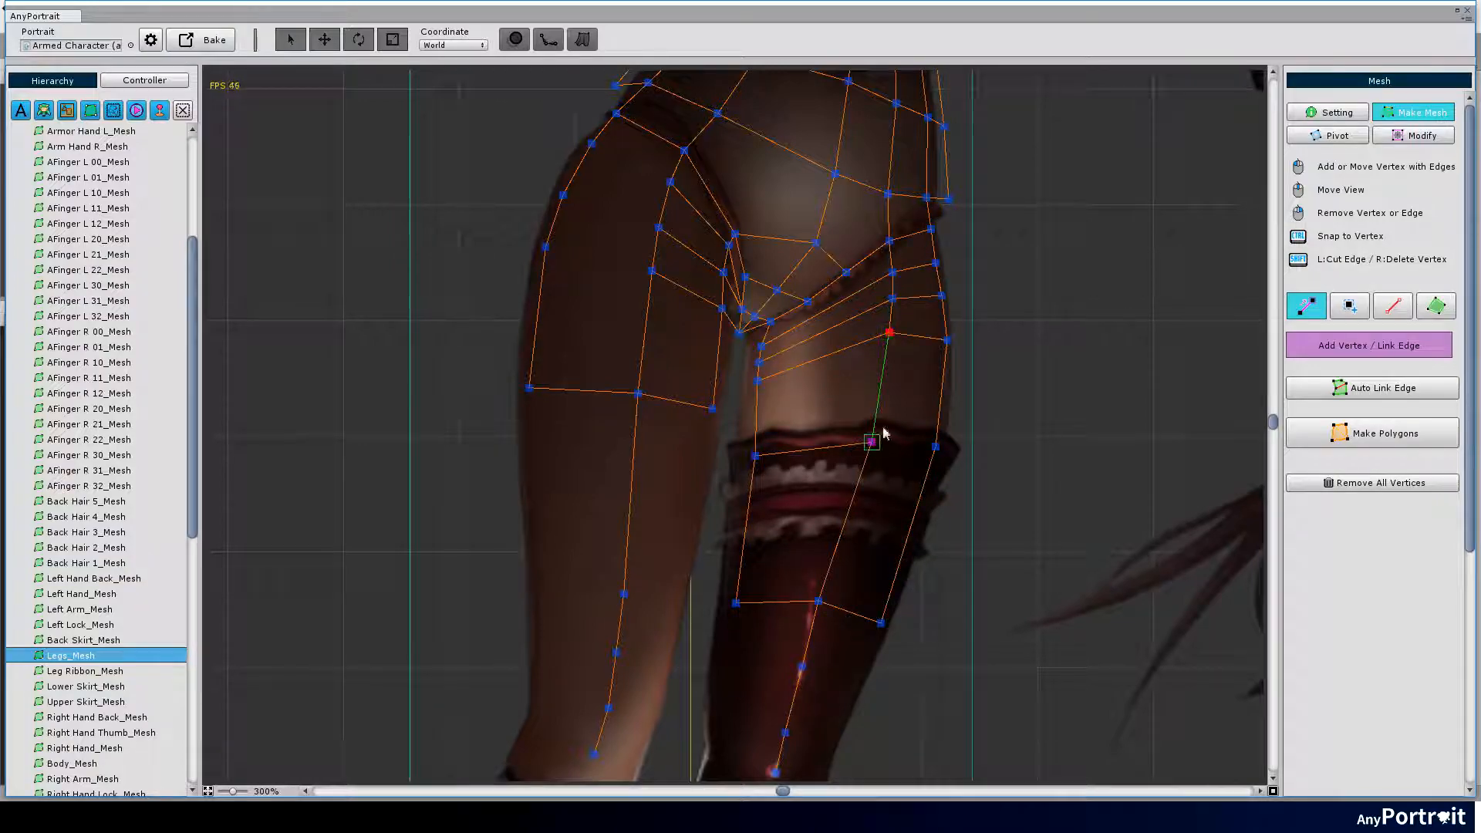
scroll(881, 428, up, 1)
Run a vertex line down the right thigh to the garter and a horizontal edge across the left thigh.
middle_drag(834, 391, 834, 293)
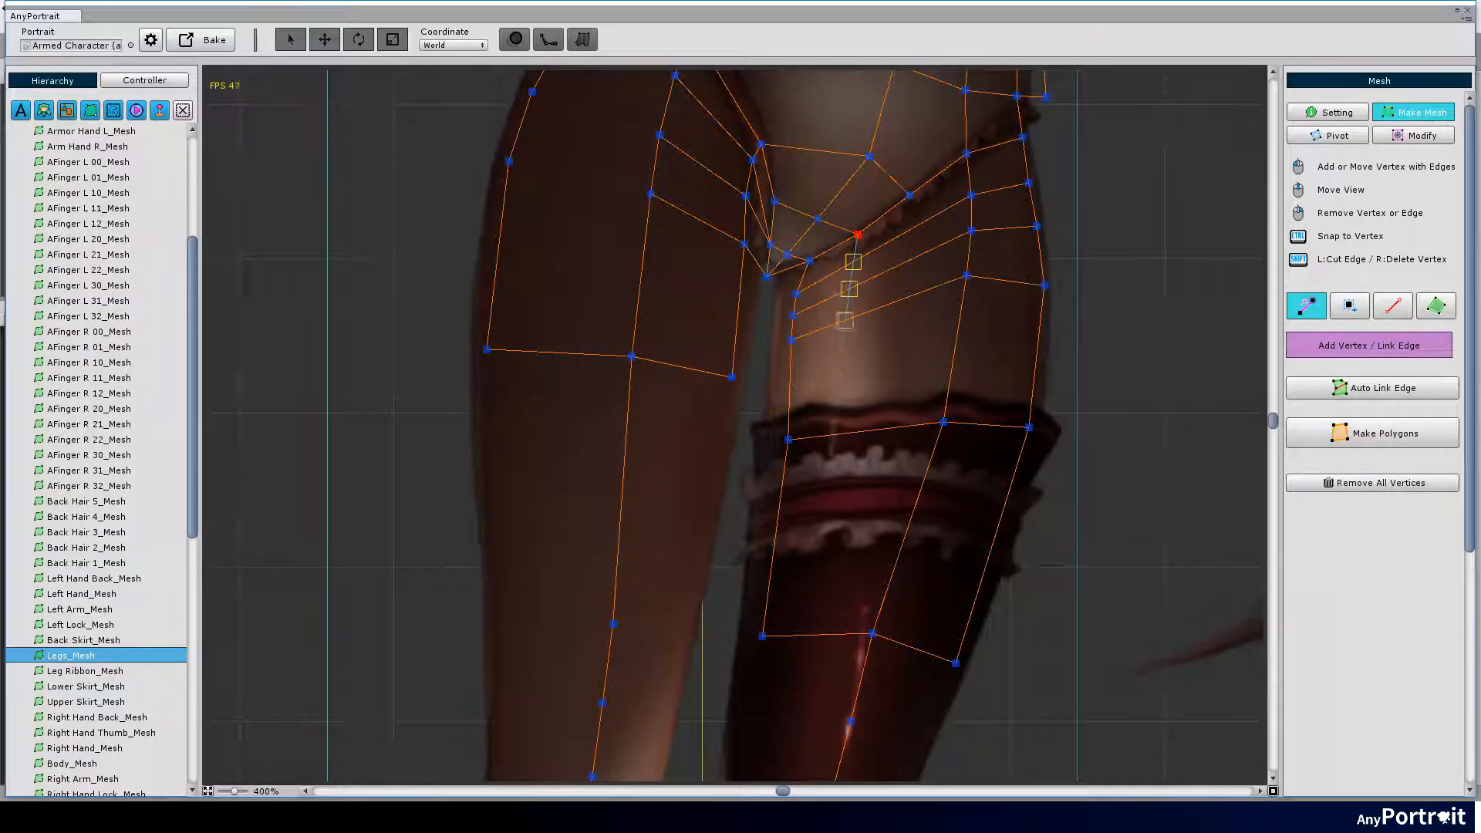
drag(853, 501, 846, 289)
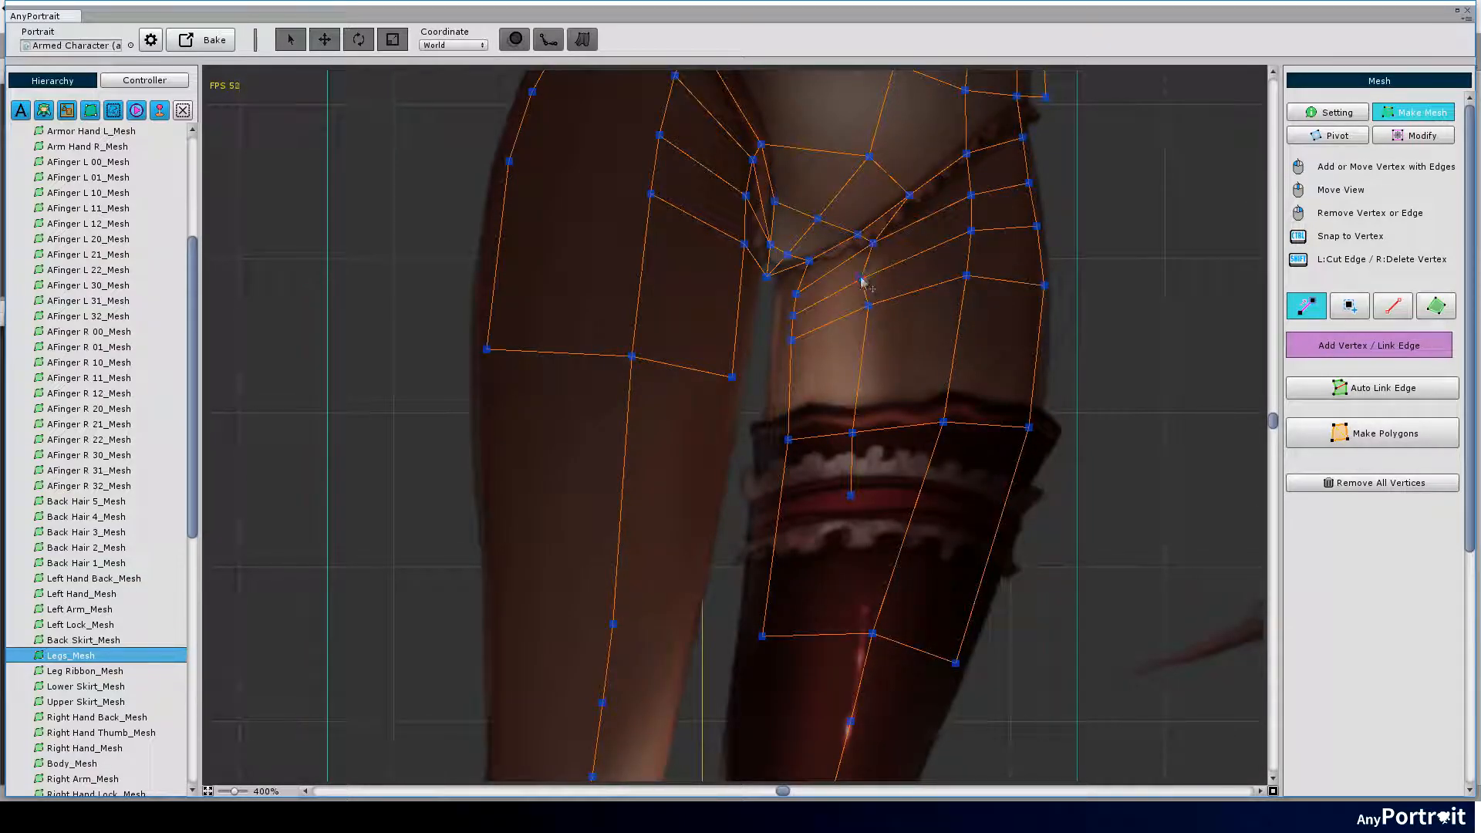
scroll(846, 289, up, 1)
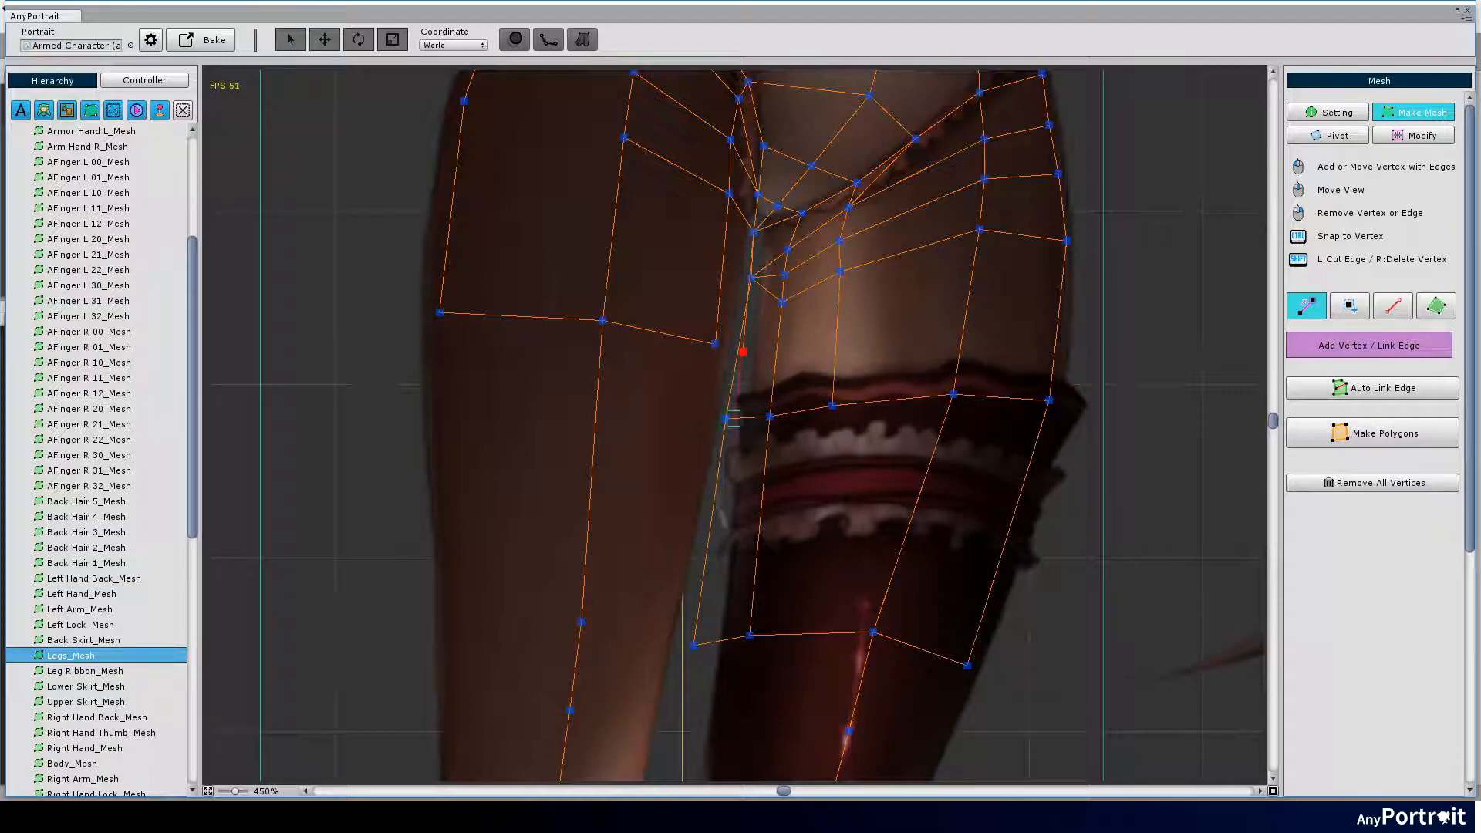
middle_drag(811, 463, 810, 398)
drag(684, 570, 463, 558)
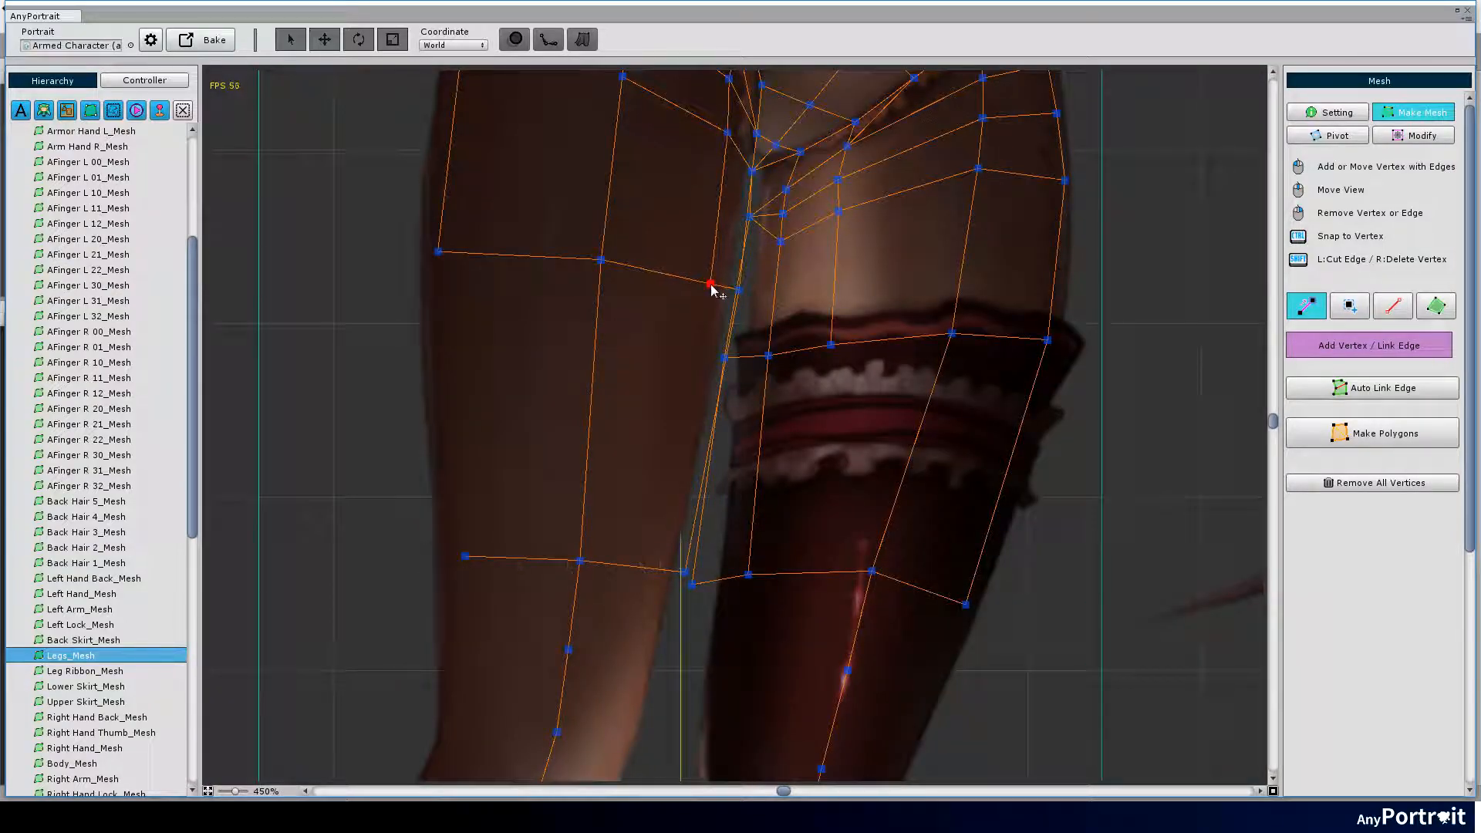
Link hip and inner-thigh vertices into the grid and delete stray vertices along the leg.
middle_drag(463, 545, 462, 174)
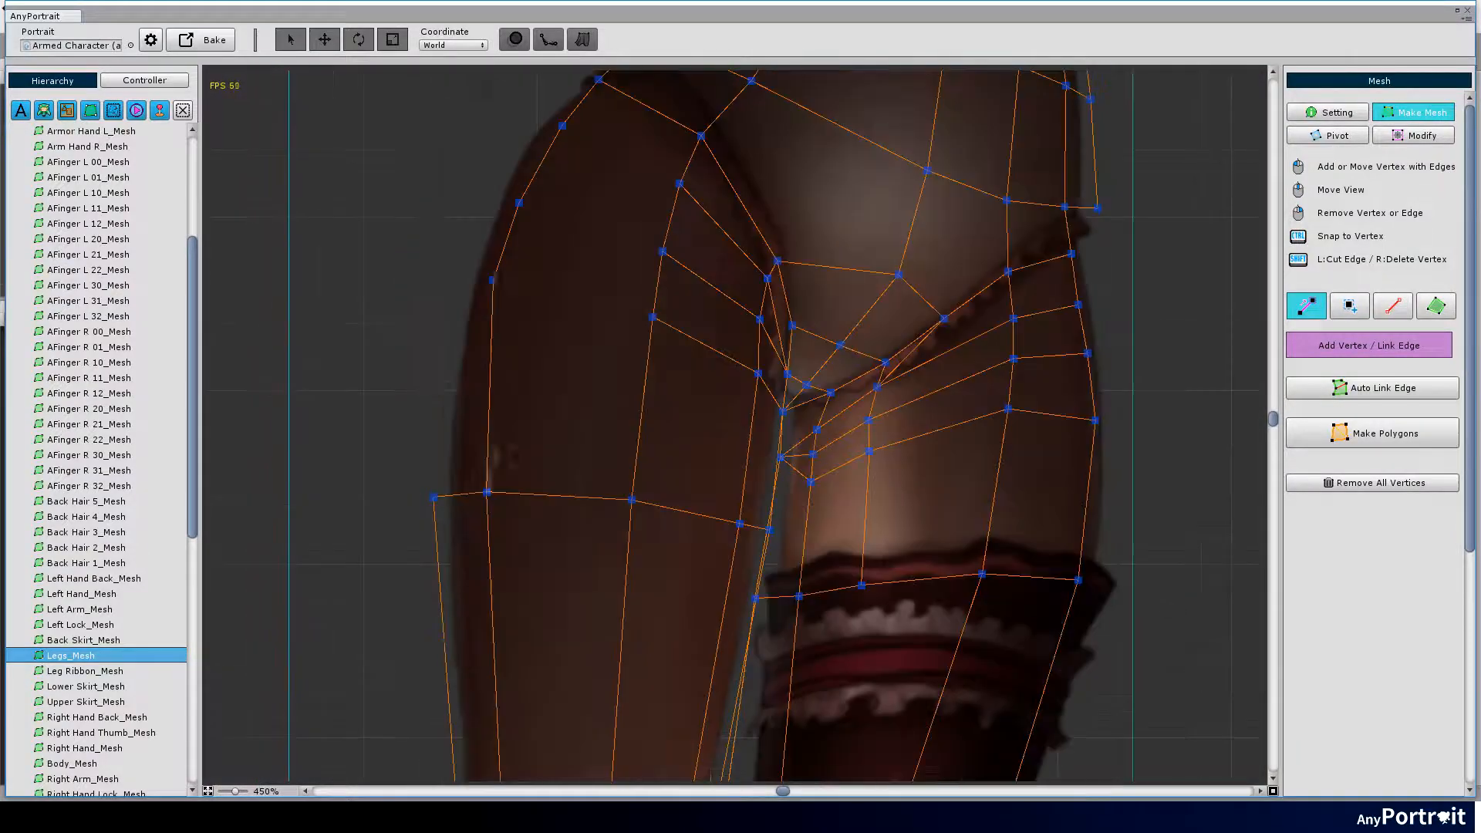
middle_drag(602, 175, 613, 254)
click(527, 365)
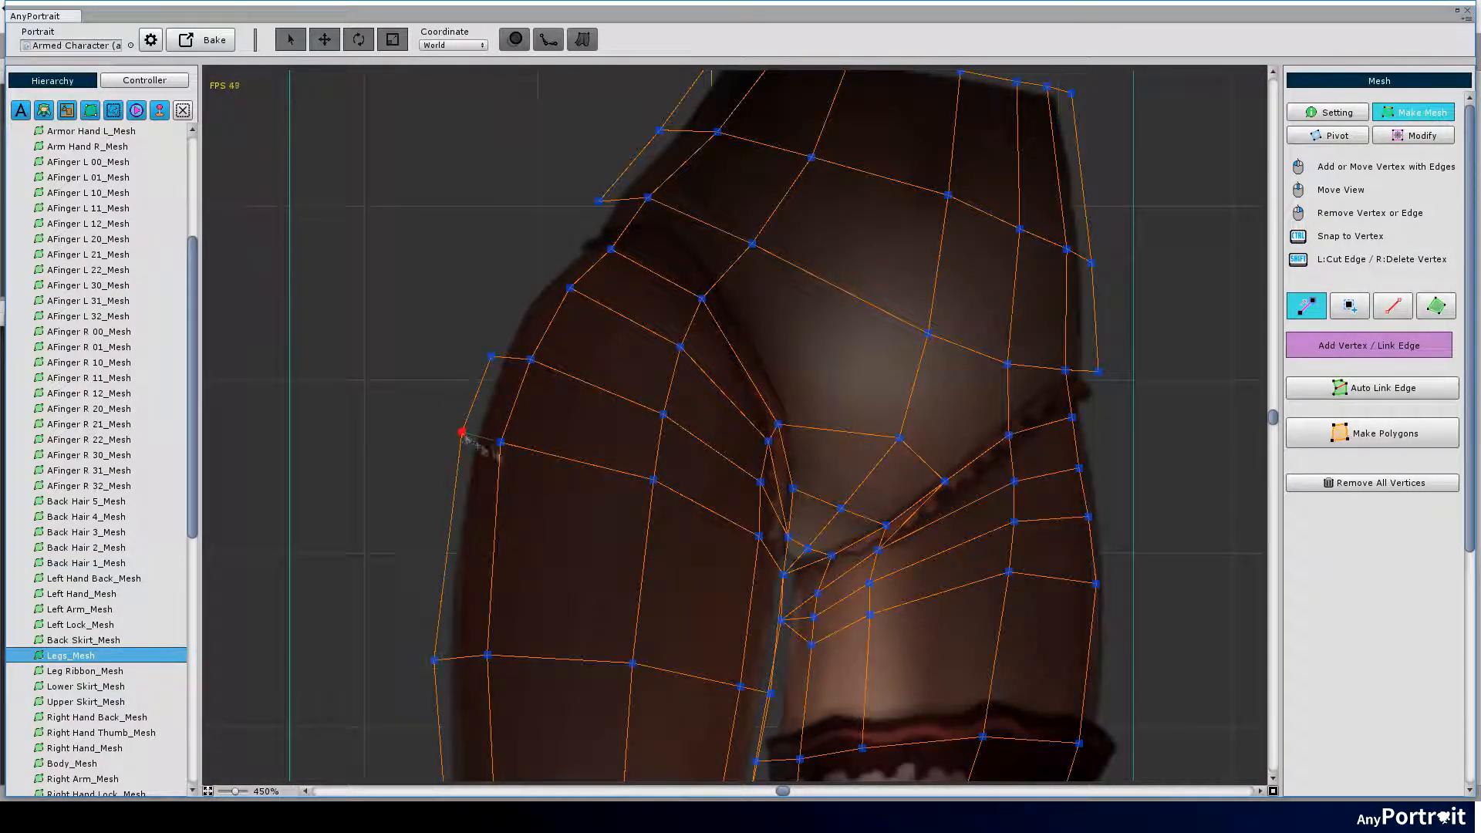
scroll(579, 347, down, 3)
scroll(742, 405, up, 3)
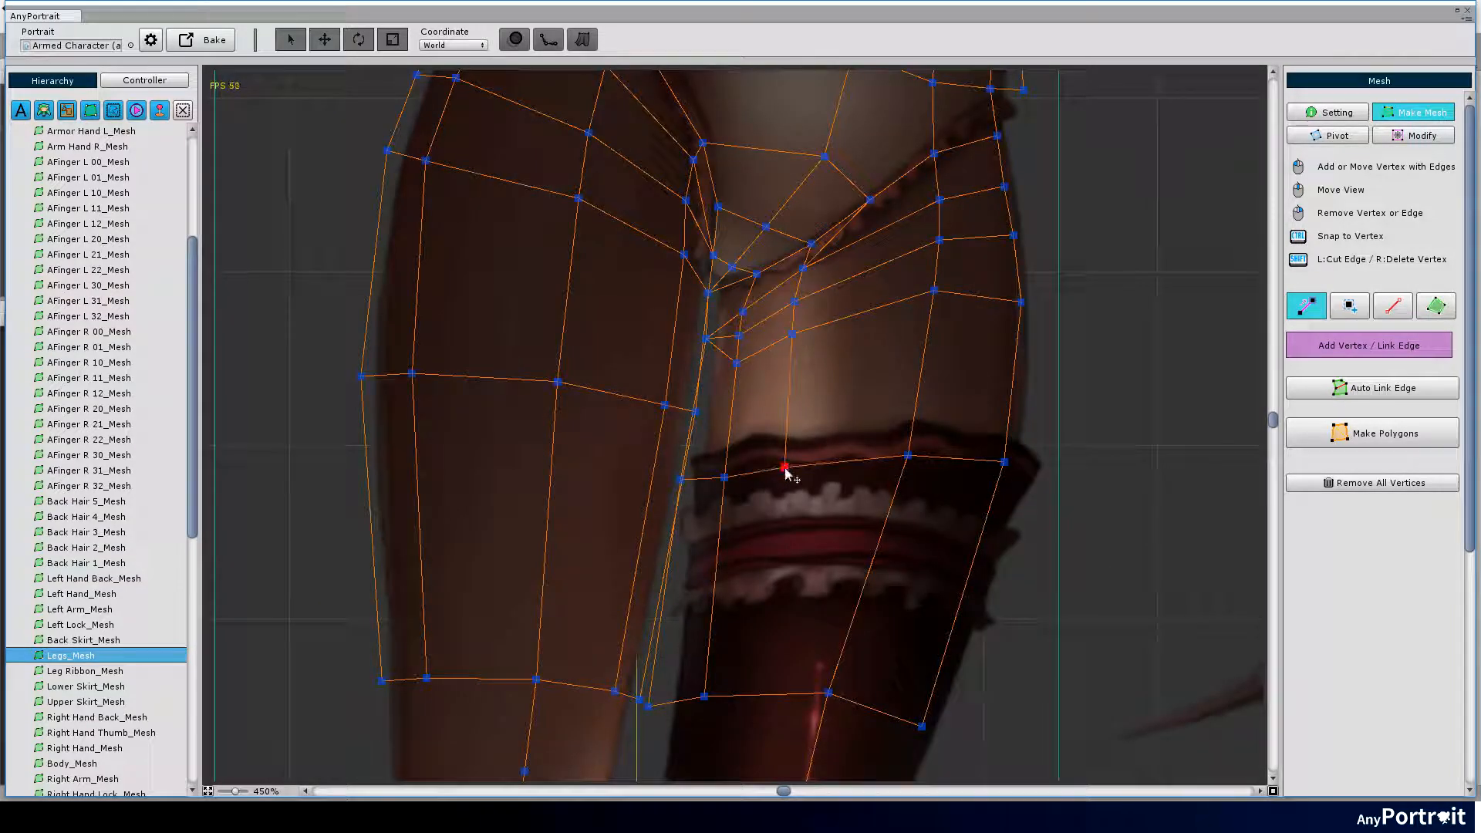
middle_drag(811, 405, 810, 498)
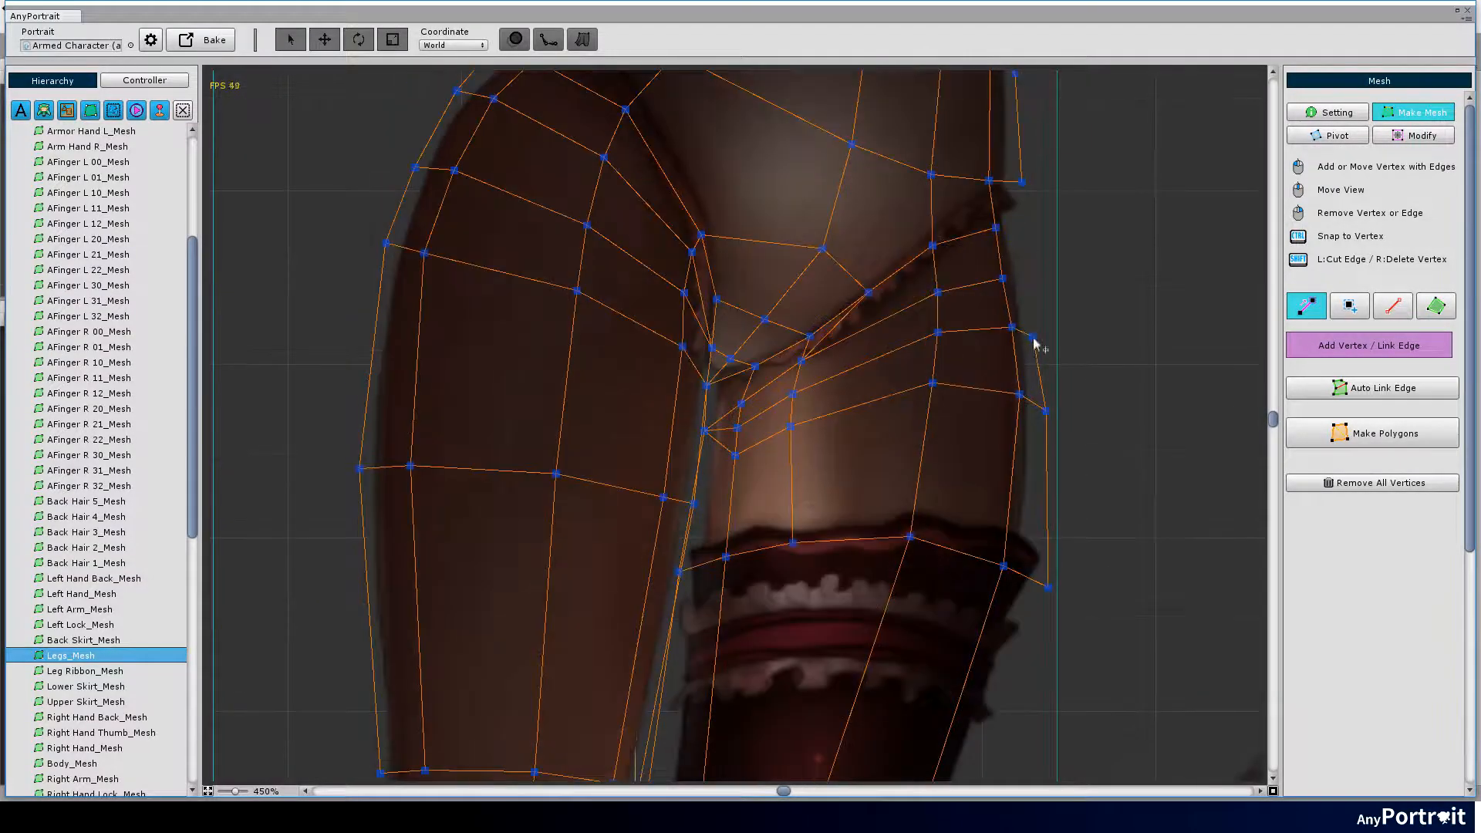
click(1024, 222)
scroll(741, 347, down, 2)
scroll(811, 370, down, 2)
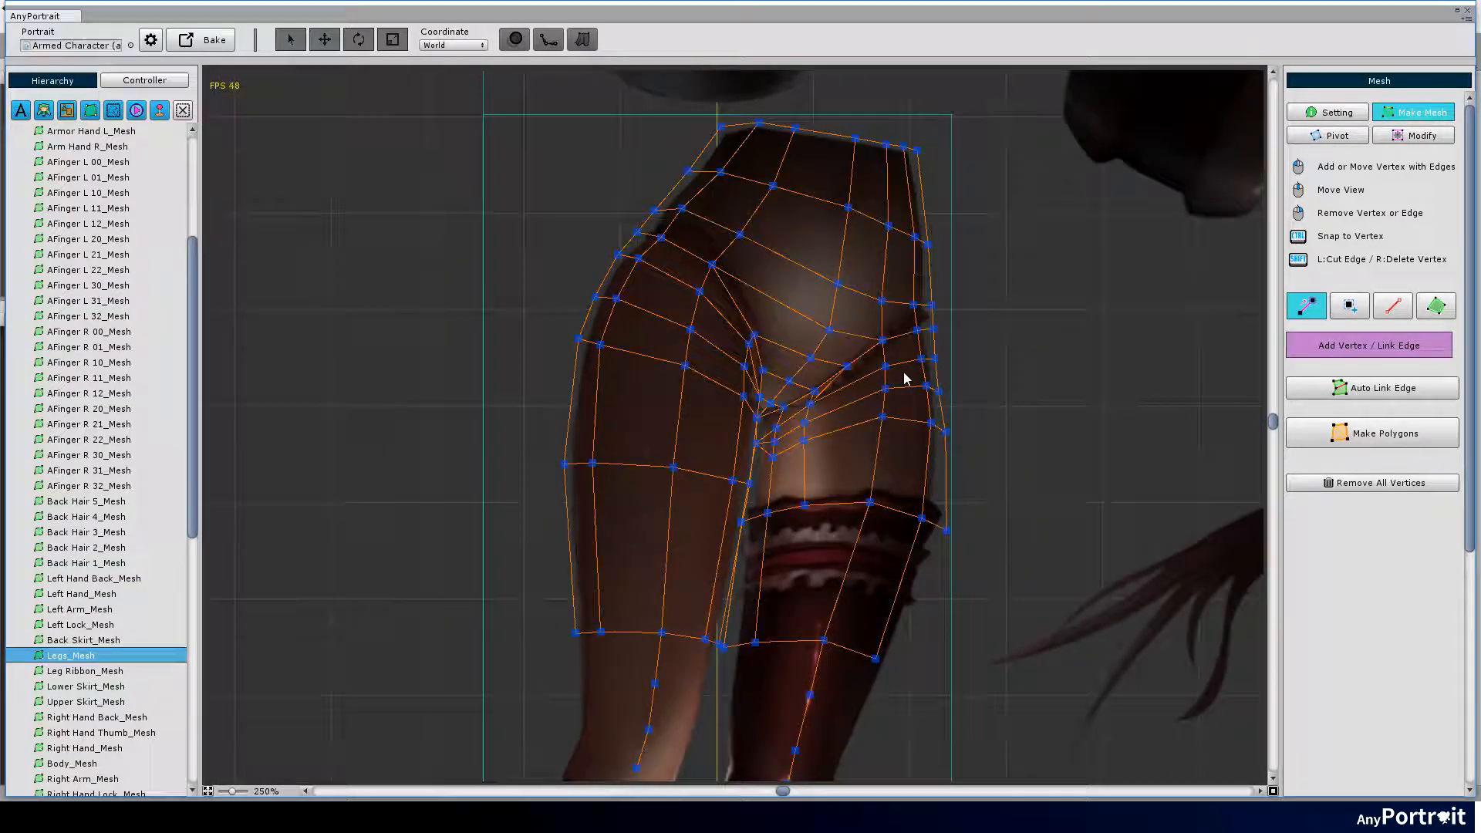
scroll(692, 481, up, 5)
right_click(674, 478)
click(648, 609)
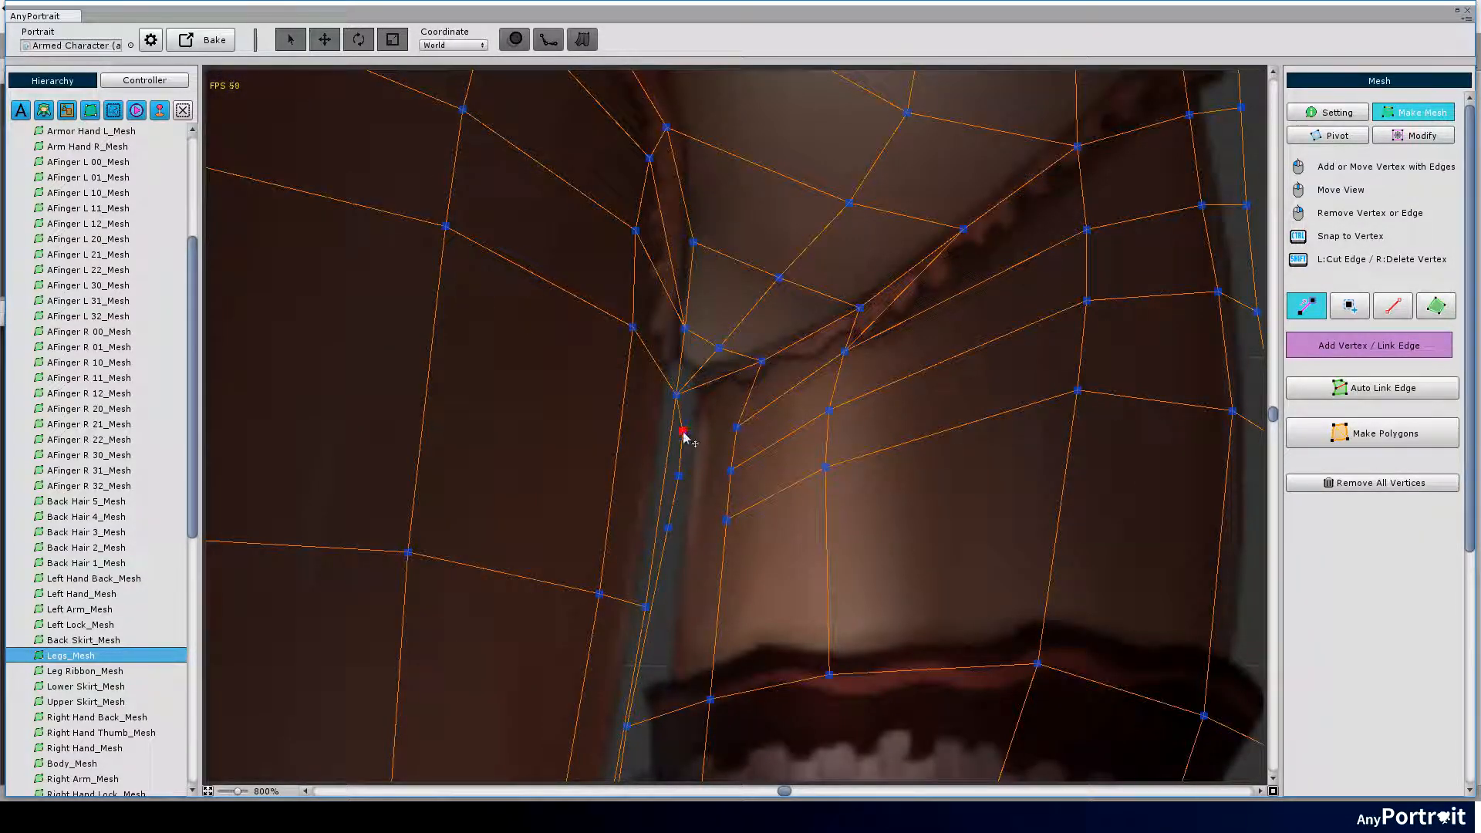
scroll(683, 431, down, 3)
scroll(695, 509, up, 3)
right_click(682, 431)
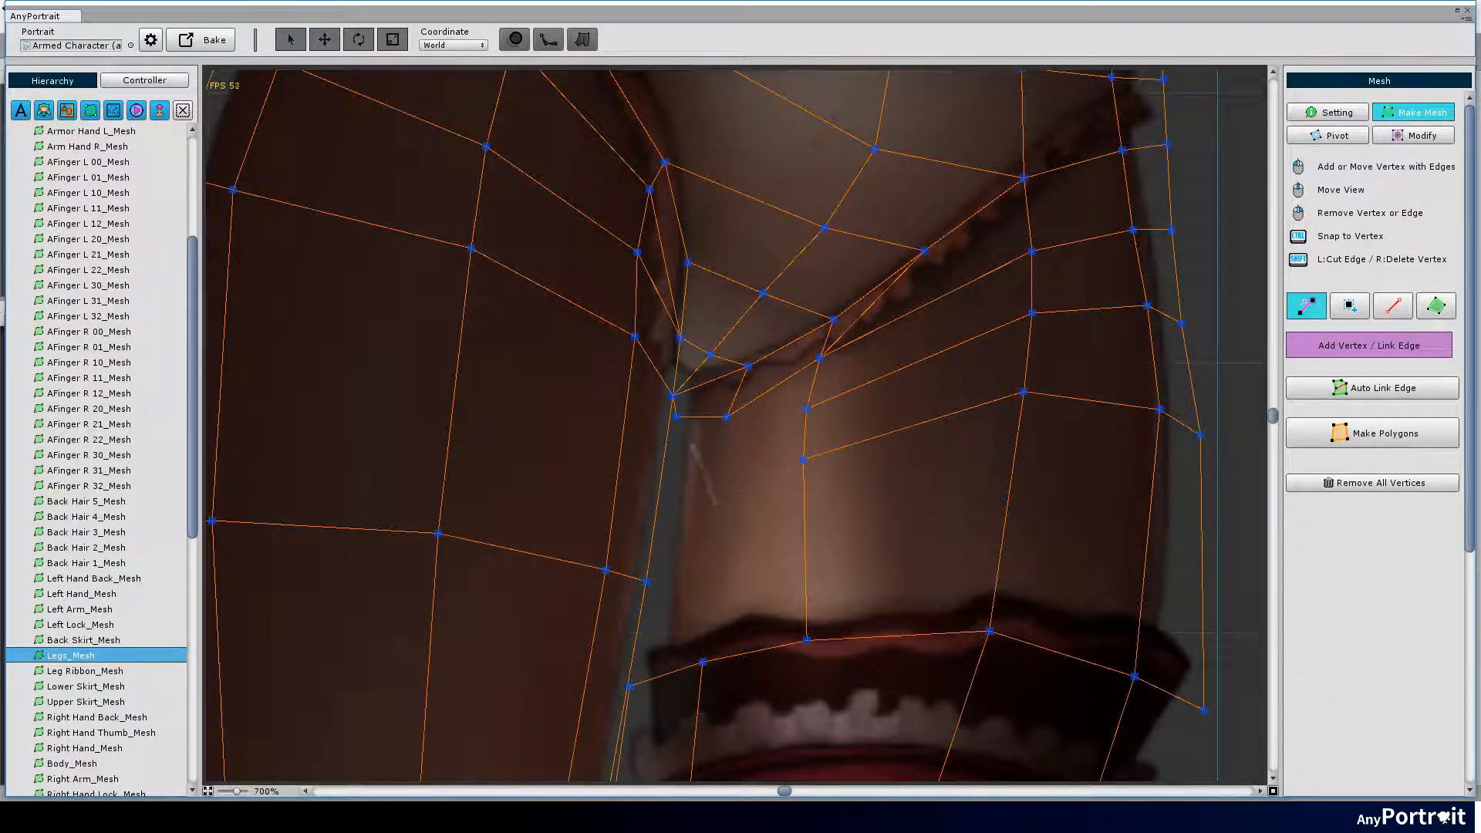
click(675, 415)
scroll(725, 464, down, 3)
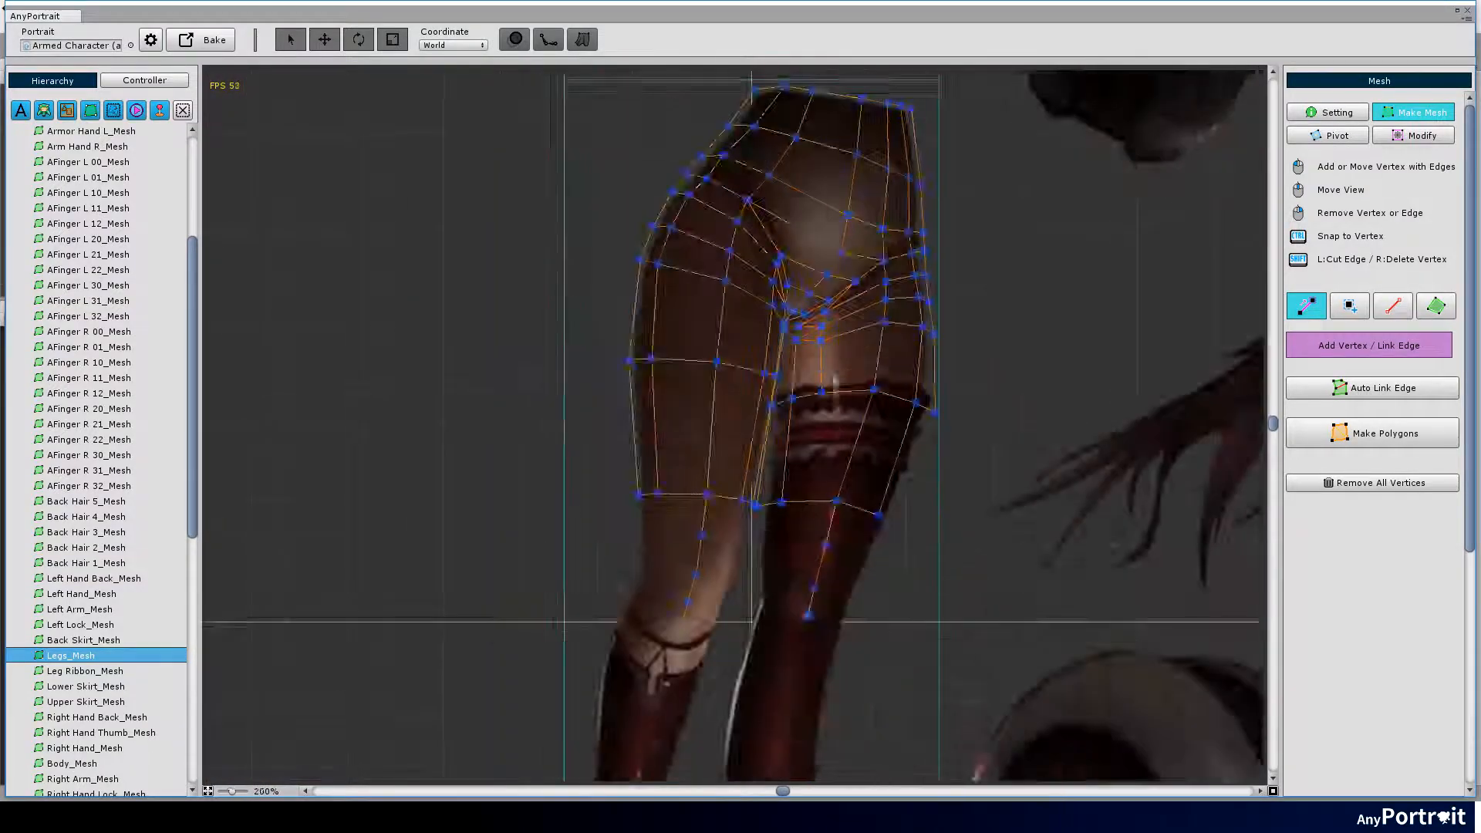
scroll(648, 462, down, 3)
scroll(625, 393, down, 3)
Add a vertex column down the left leg and link it across the thigh, knee and boot top.
click(597, 311)
click(579, 406)
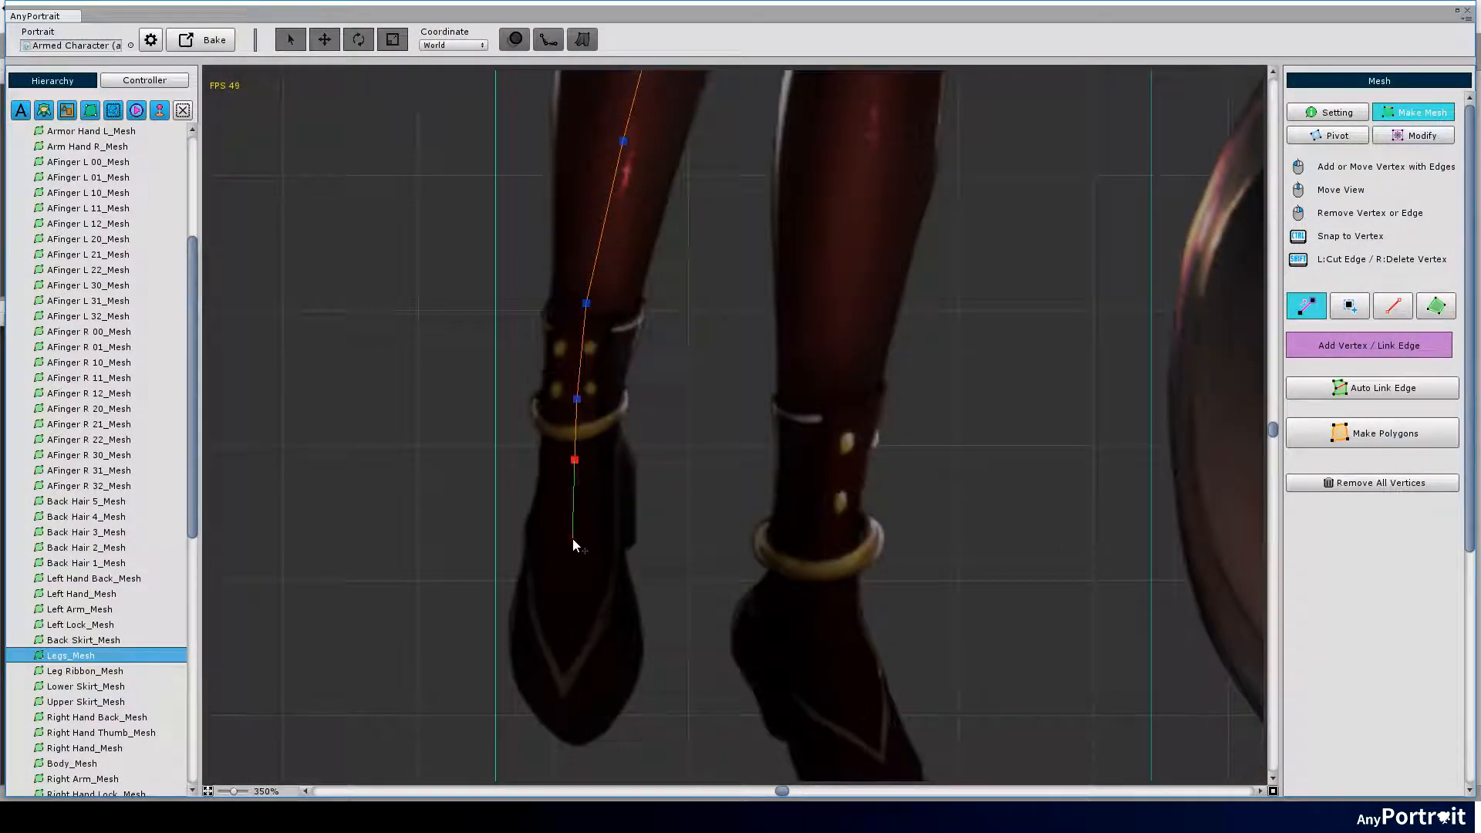
click(576, 533)
scroll(659, 526, down, 2)
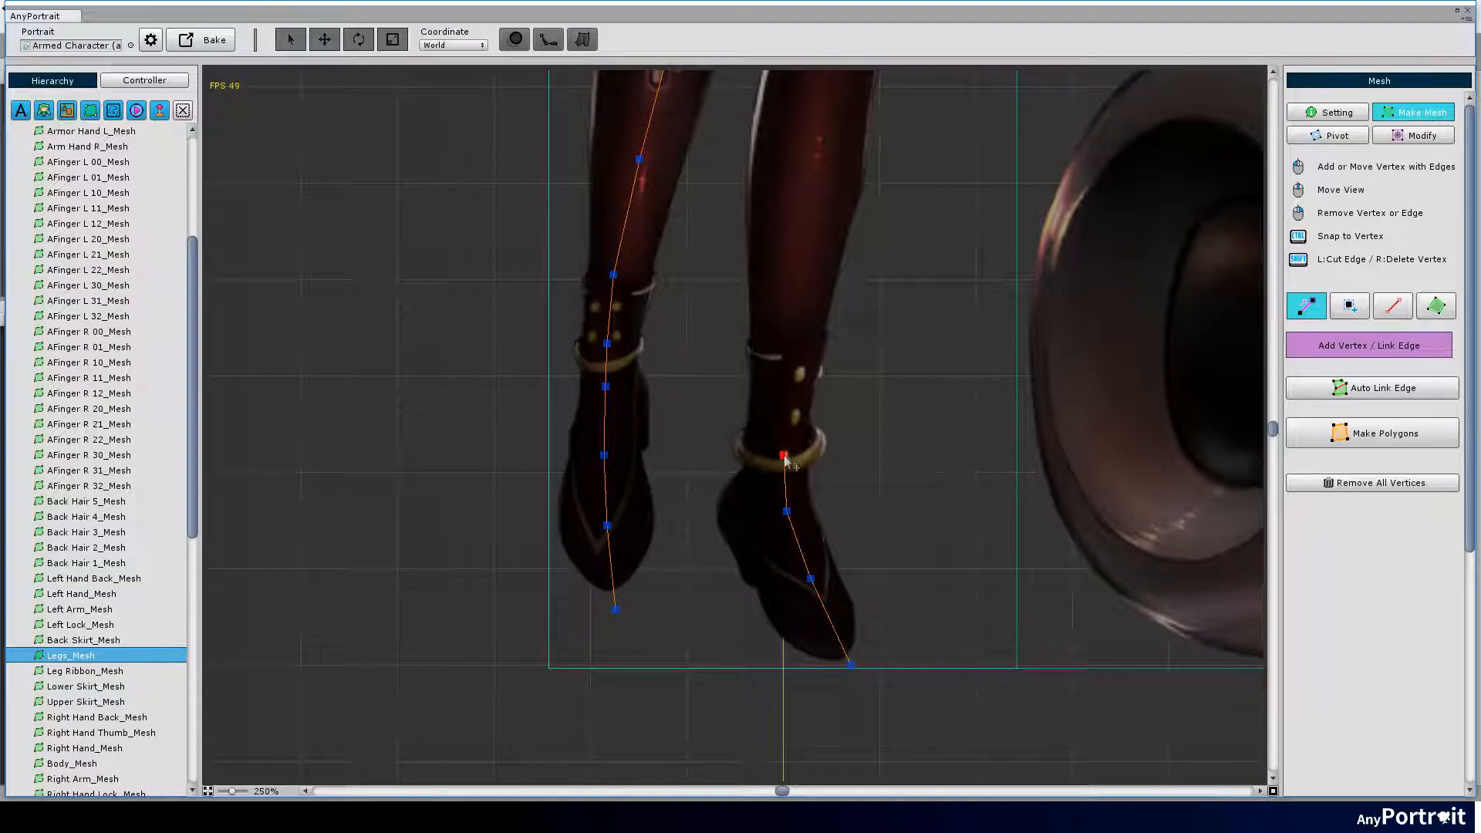
scroll(788, 461, up, 5)
scroll(640, 310, up, 3)
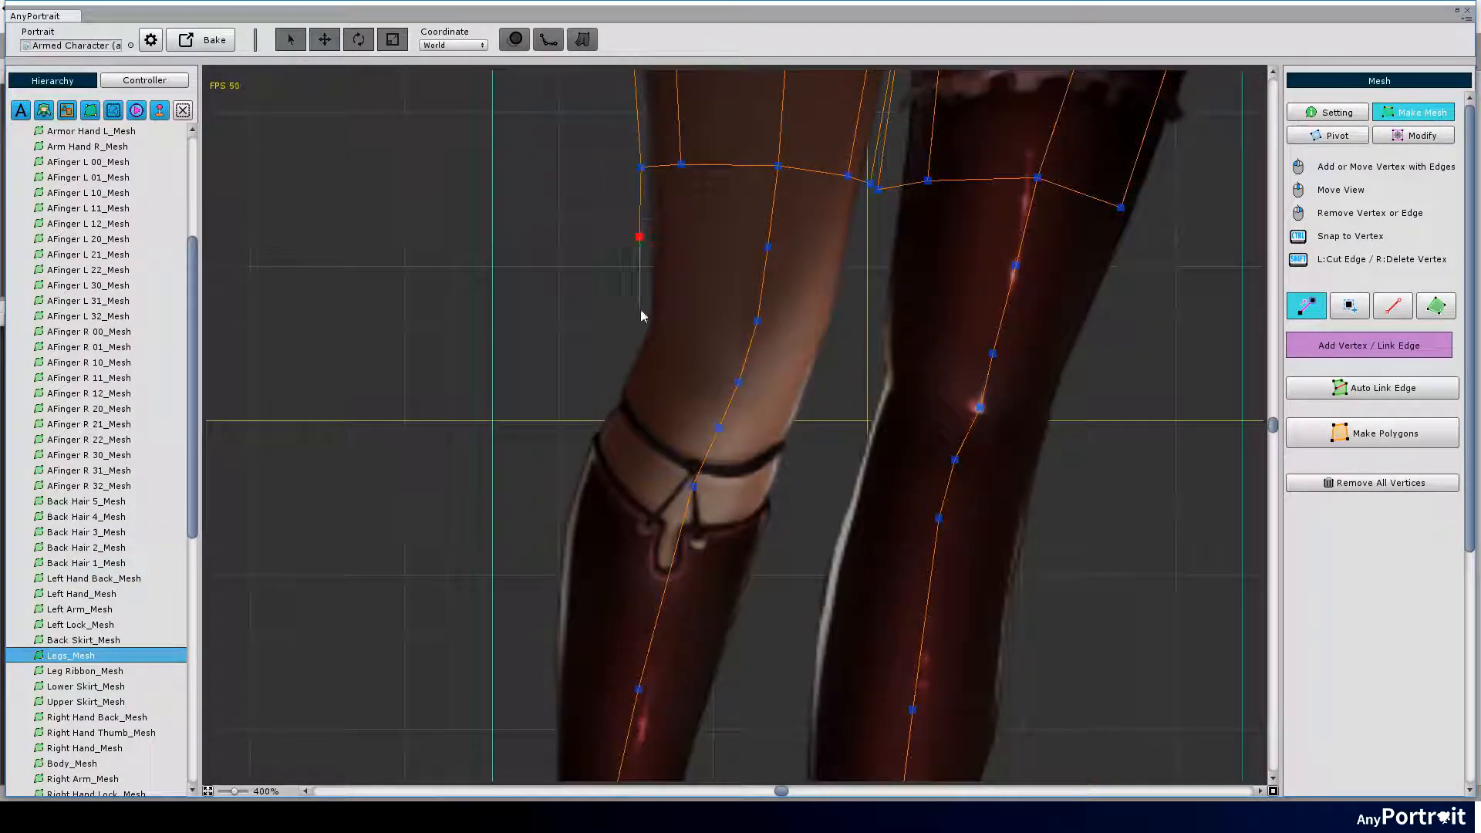
click(611, 402)
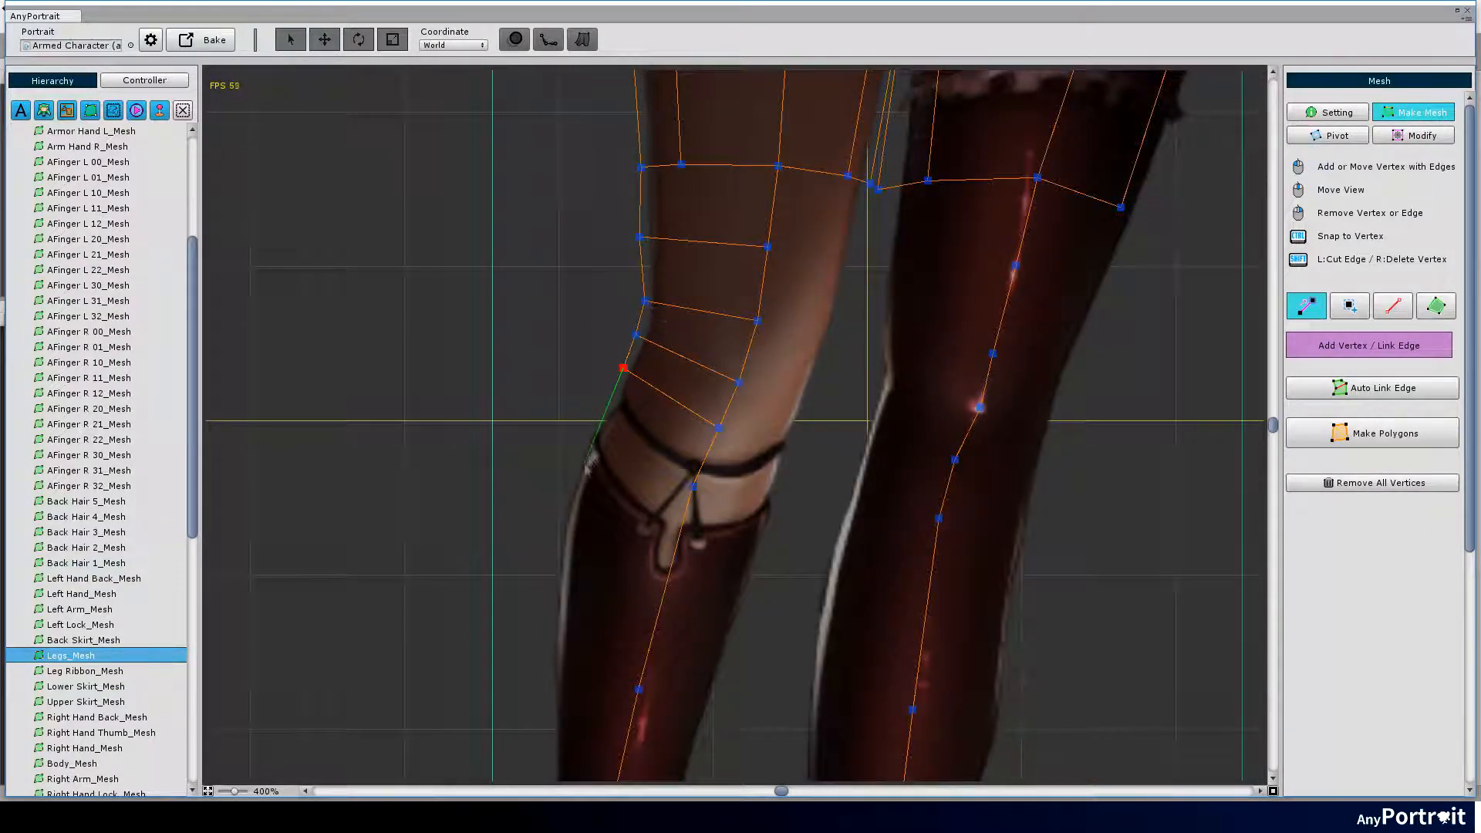
click(599, 416)
click(673, 533)
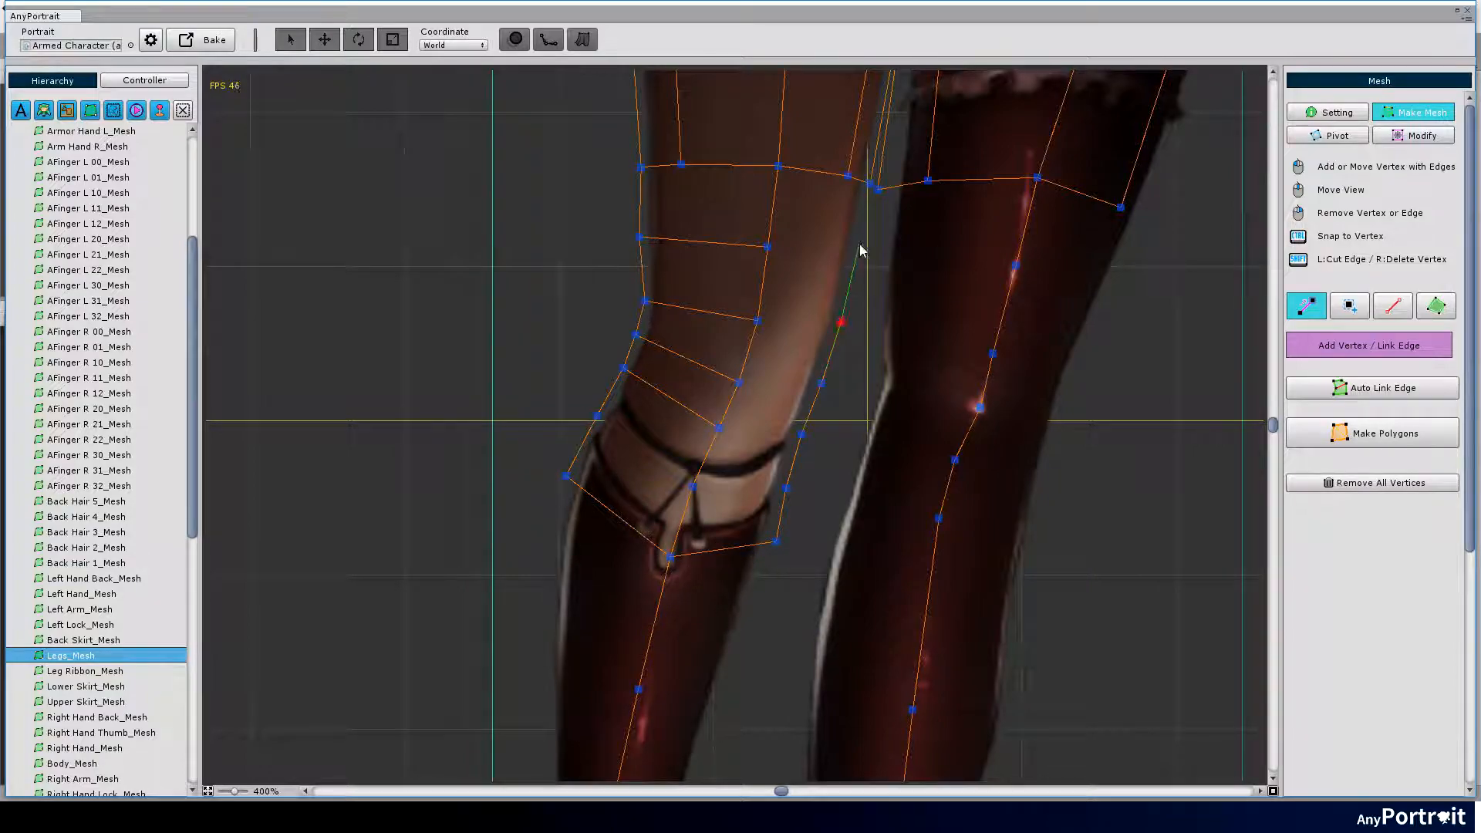
Place vertices around the left boot and extend the grid over it.
middle_drag(861, 694, 861, 174)
middle_drag(695, 695, 694, 232)
scroll(631, 487, up, 1)
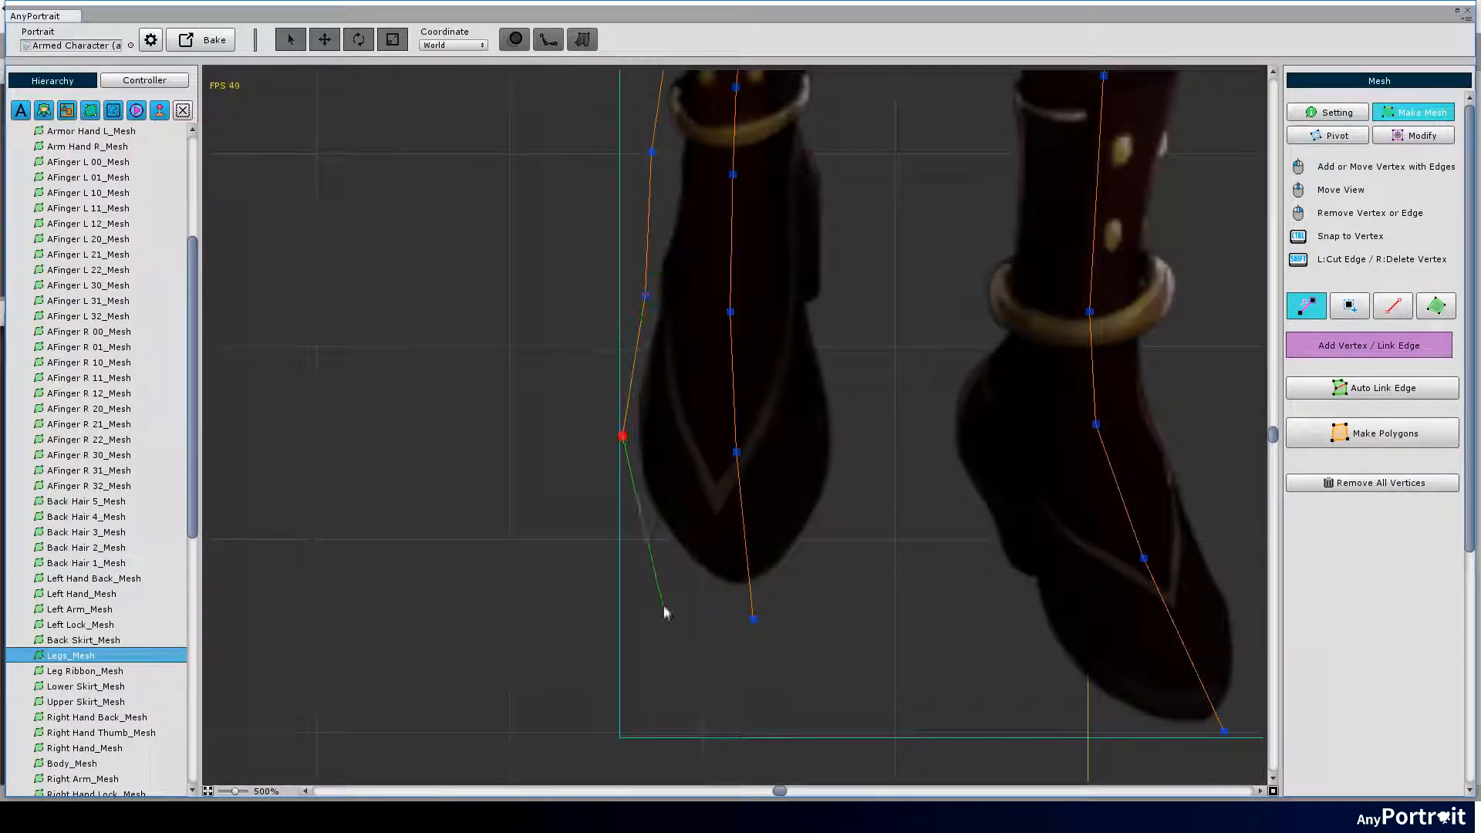
click(666, 613)
click(752, 619)
click(851, 545)
middle_drag(810, 231, 810, 579)
click(868, 206)
click(743, 451)
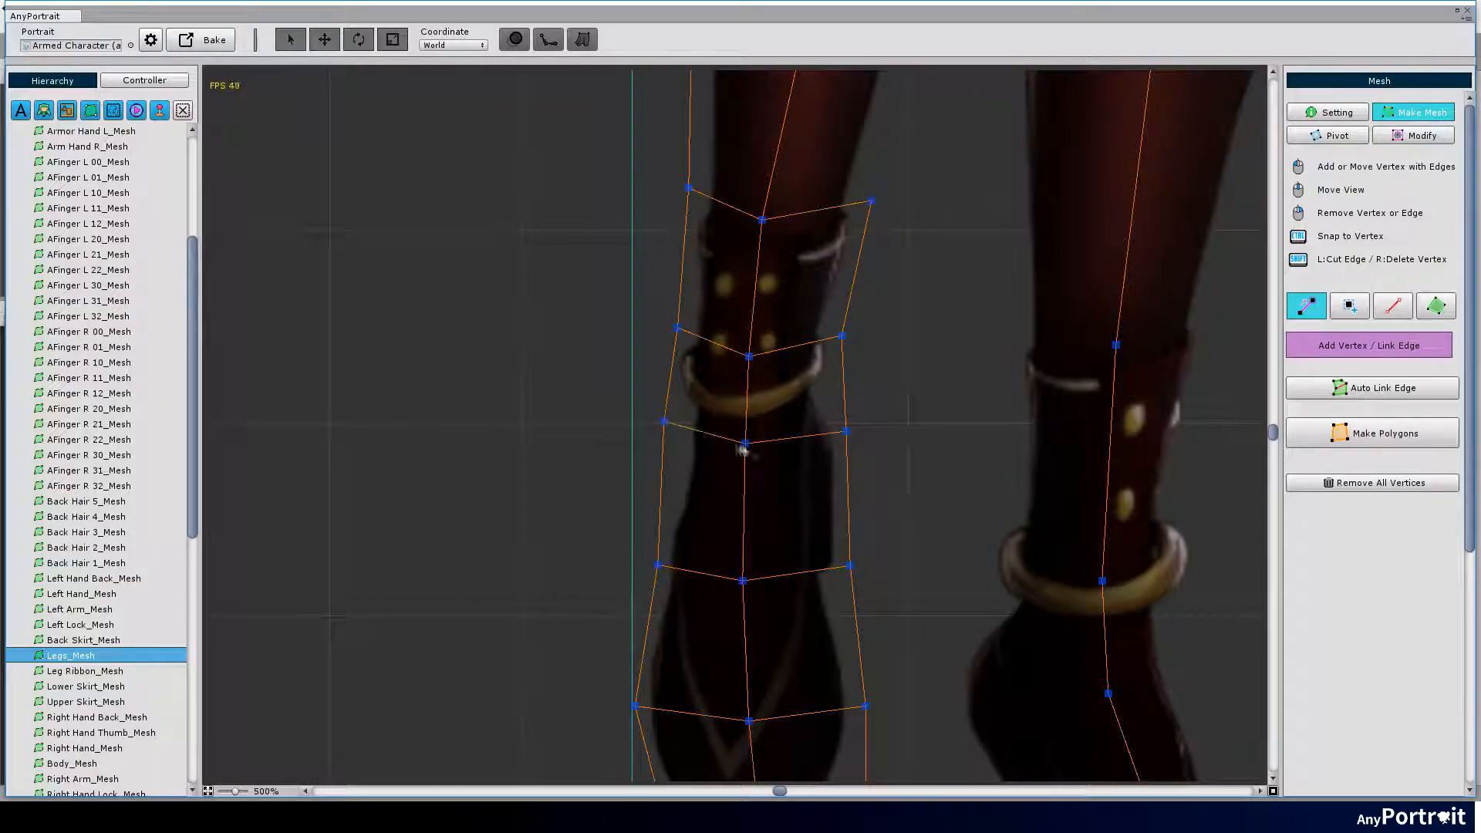
Place vertices around the right boot and extend the grid over it, then review both legs.
middle_drag(741, 232, 741, 636)
mouse_move(741, 231)
middle_down()
mouse_move(741, 637)
mouse_move(741, 174)
middle_up()
scroll(790, 327, down, 1)
middle_drag(740, 636, 741, 174)
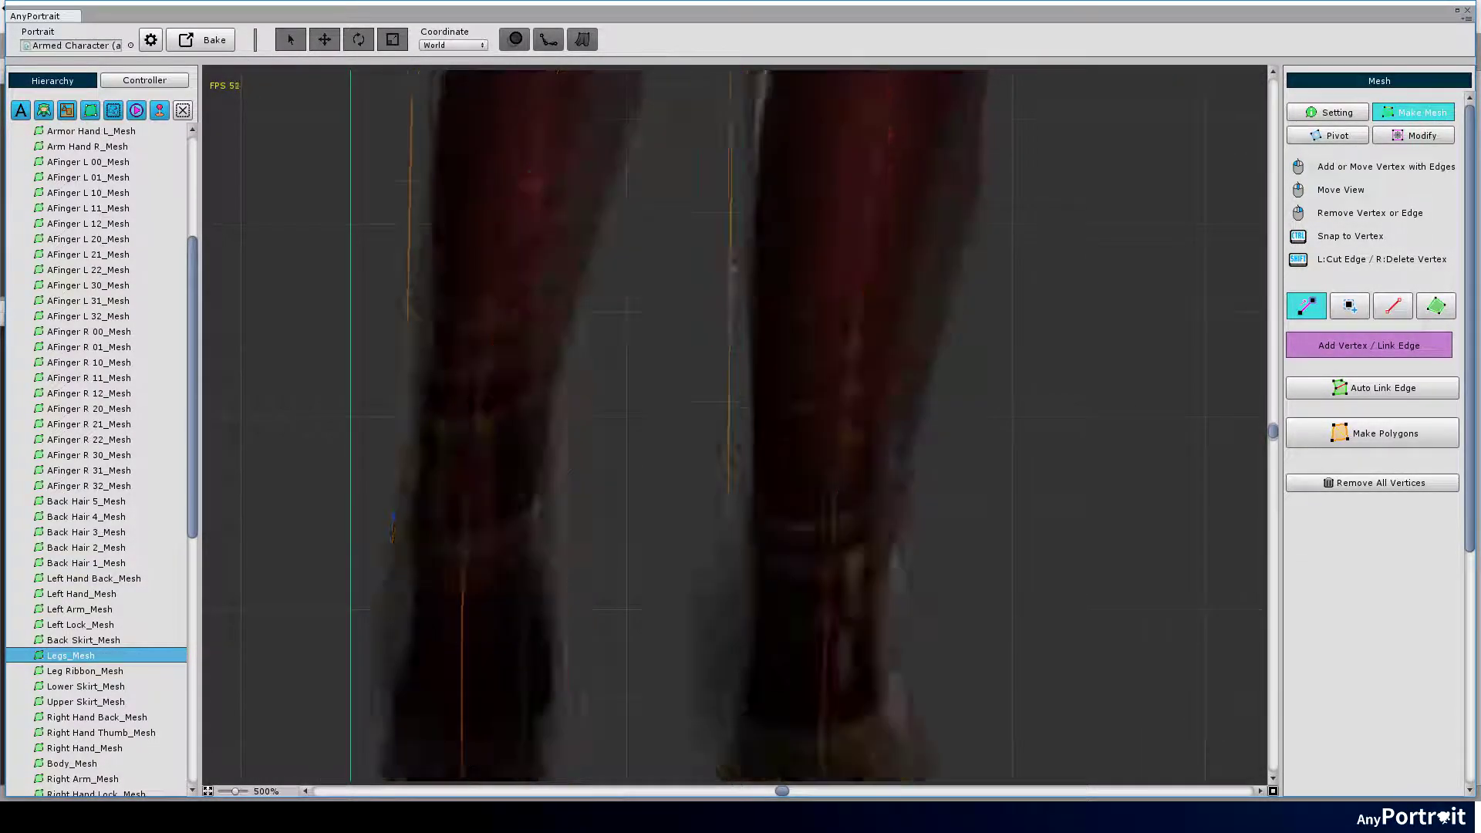
scroll(654, 347, up, 1)
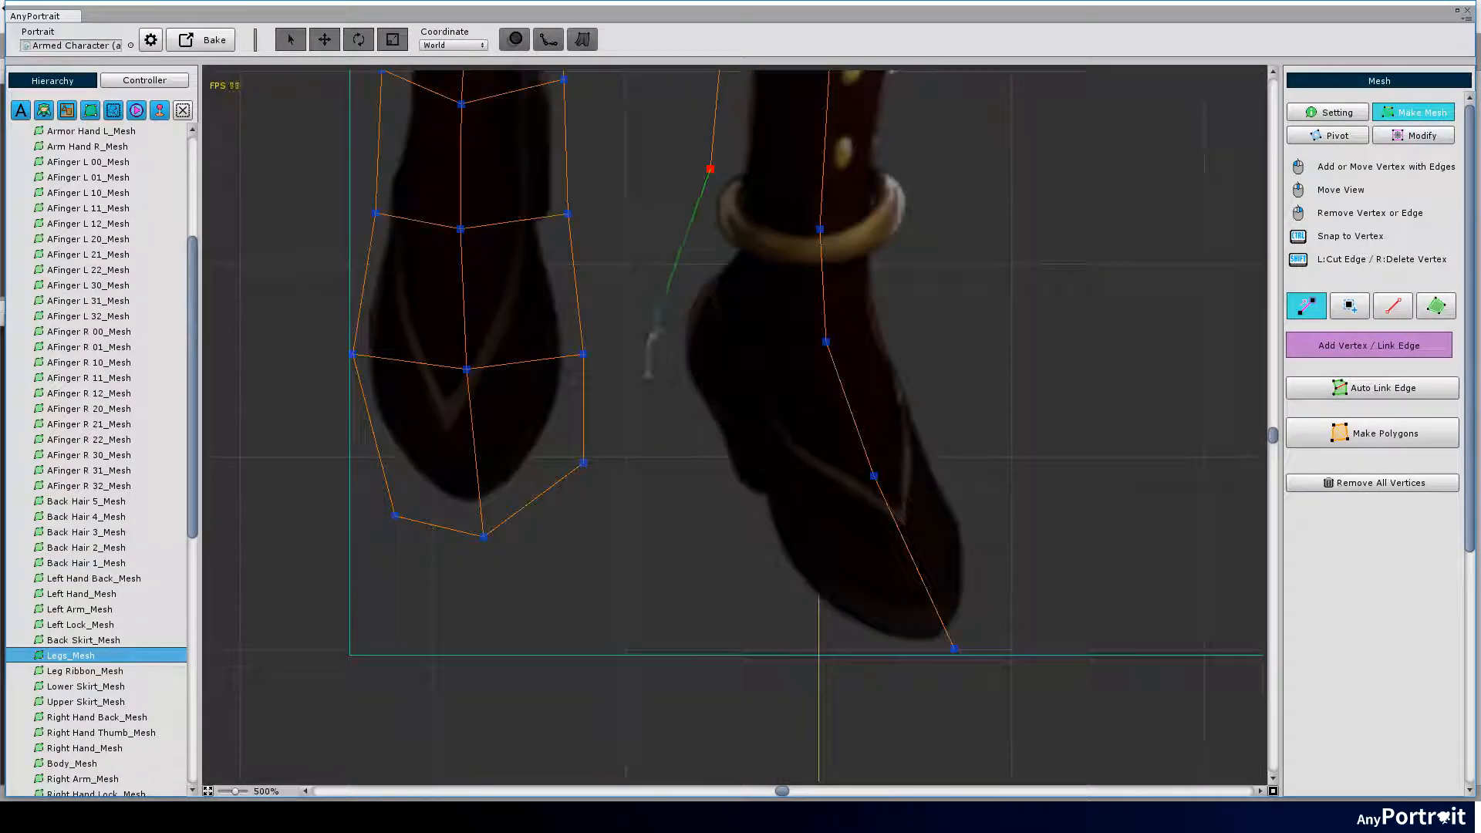
click(648, 348)
click(955, 648)
mouse_move(741, 231)
middle_down()
mouse_move(740, 578)
mouse_move(741, 231)
mouse_move(777, 666)
mouse_move(740, 580)
middle_up()
click(650, 357)
middle_drag(740, 290, 742, 522)
middle_drag(809, 289, 952, 487)
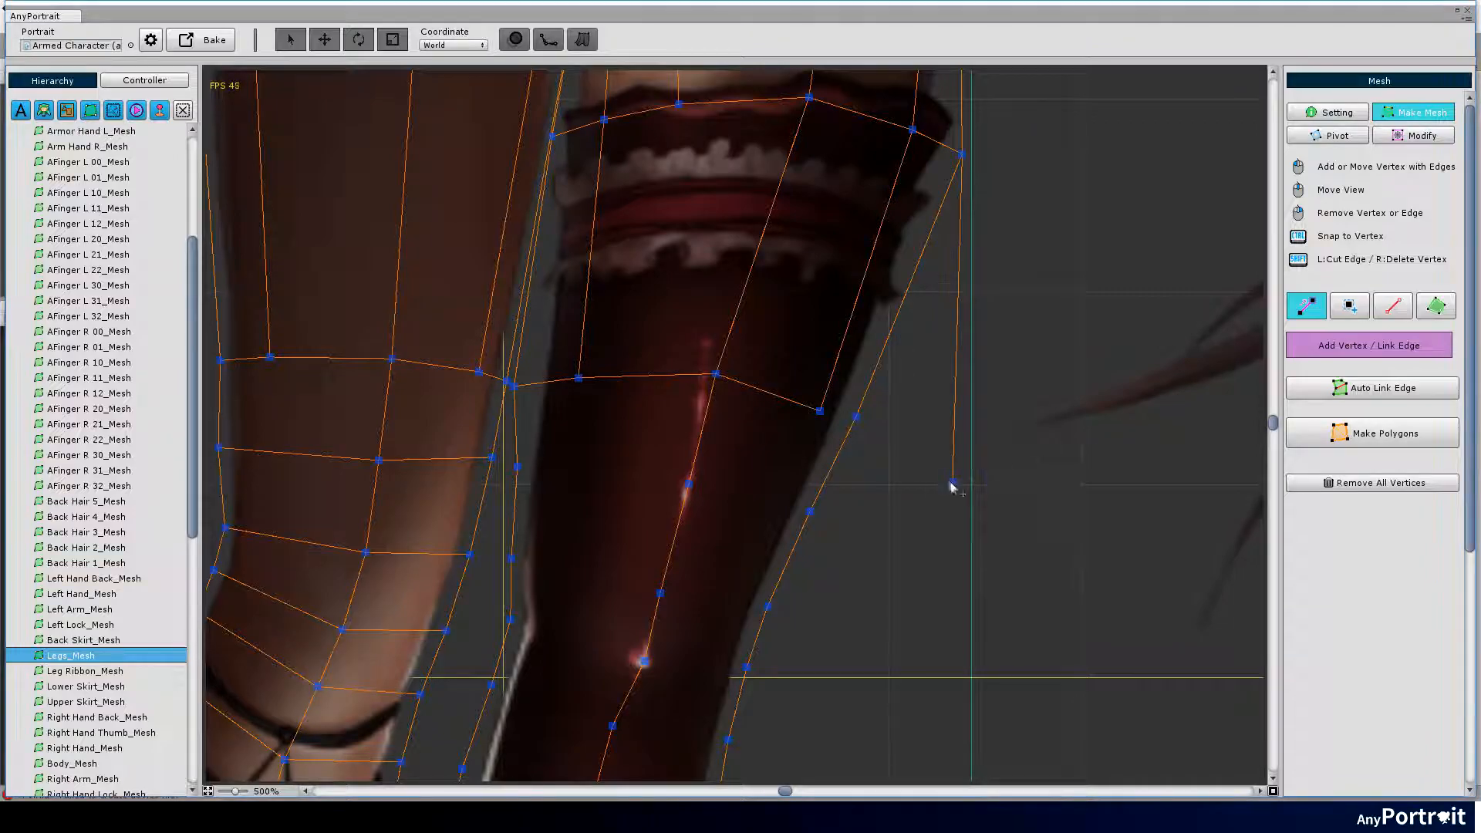
middle_drag(810, 521, 648, 289)
middle_drag(741, 520, 579, 290)
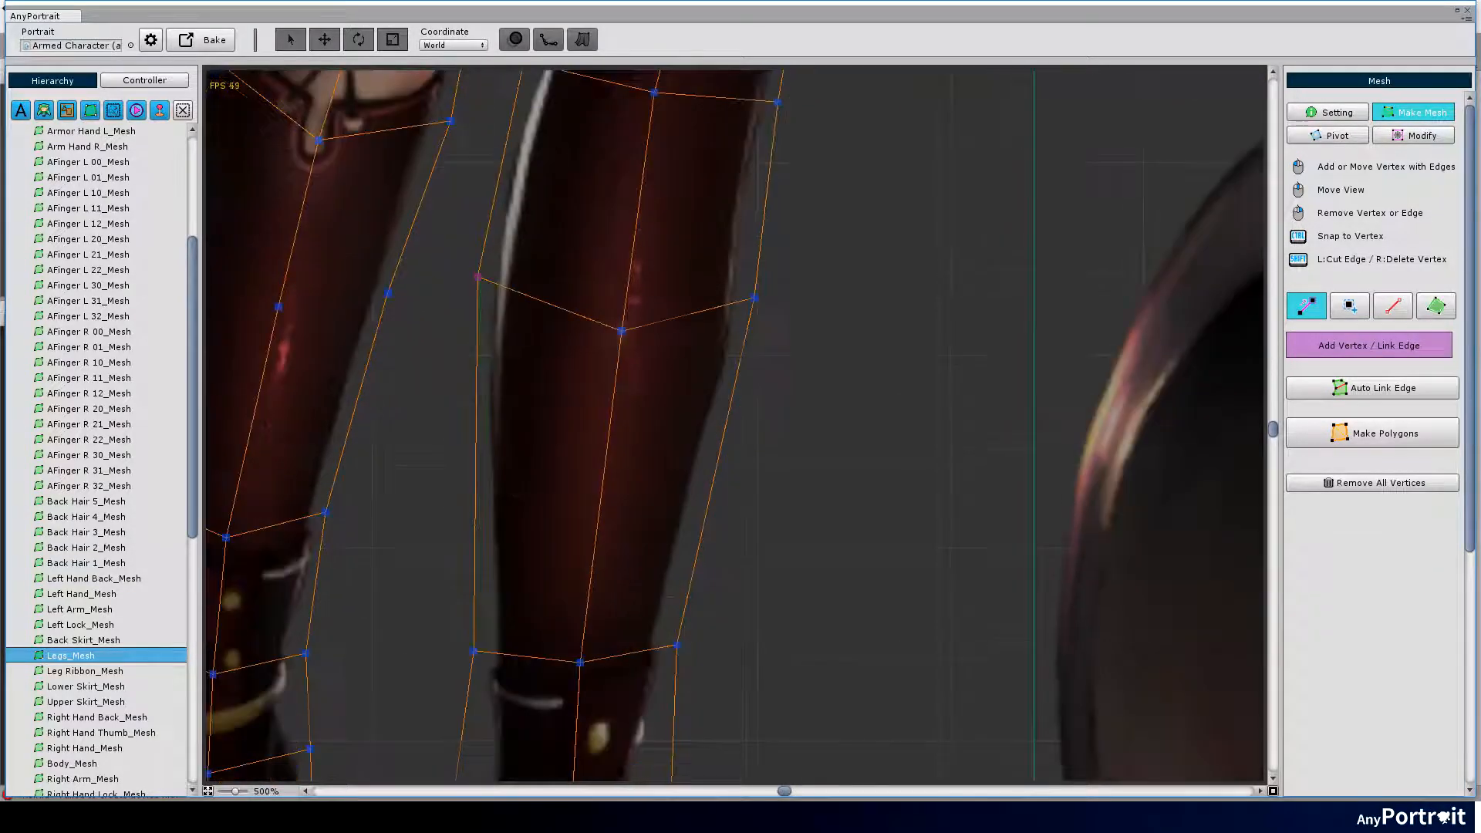
scroll(740, 417, down, 3)
mouse_move(741, 579)
middle_down()
mouse_move(741, 289)
mouse_move(741, 348)
middle_up()
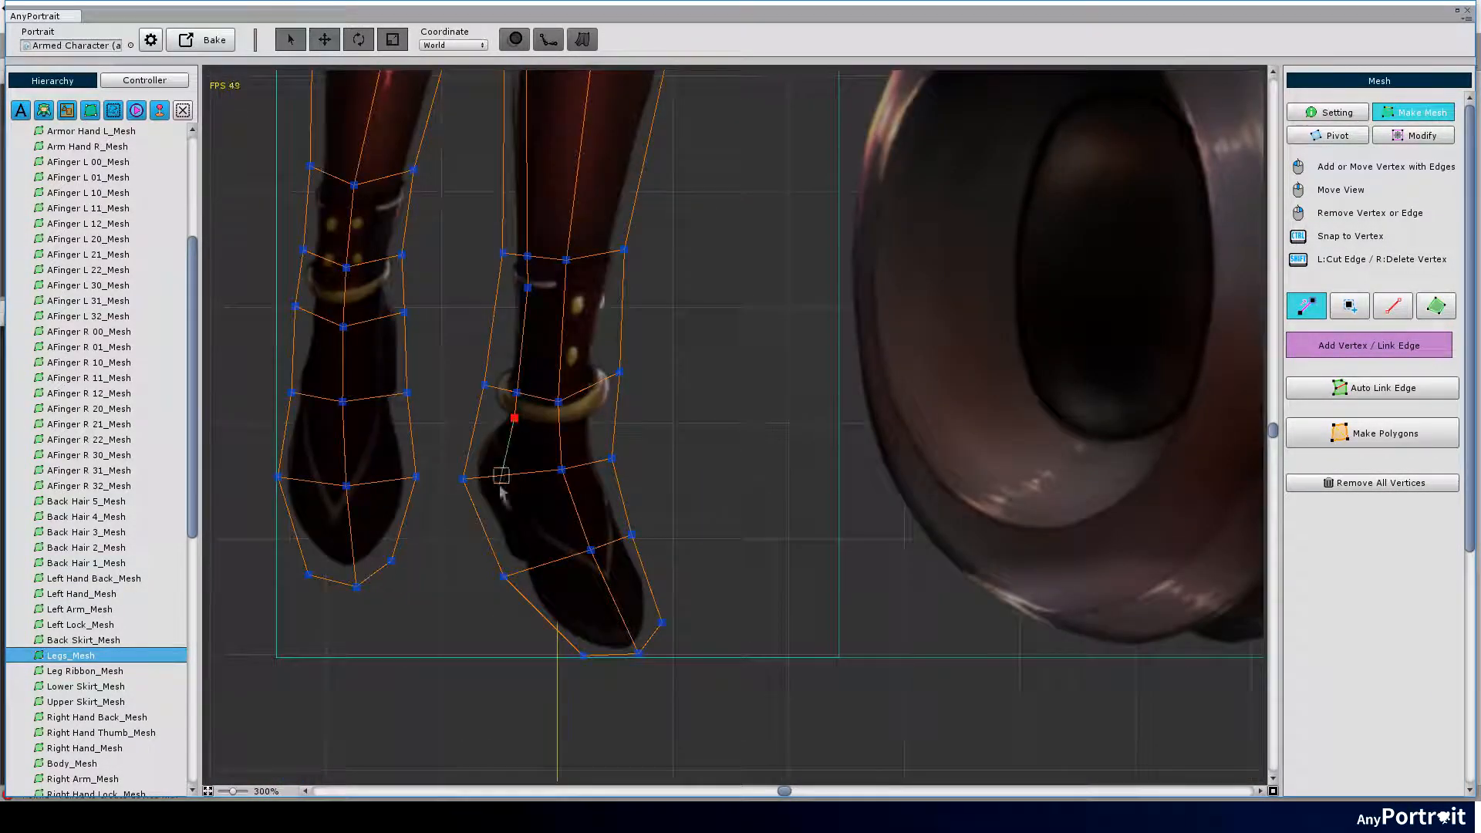
Nudge a boot vertex and link an edge chain from the boot up the shin to the knee.
middle_drag(741, 579, 741, 347)
mouse_move(741, 290)
middle_down()
mouse_move(741, 637)
mouse_move(740, 521)
middle_up()
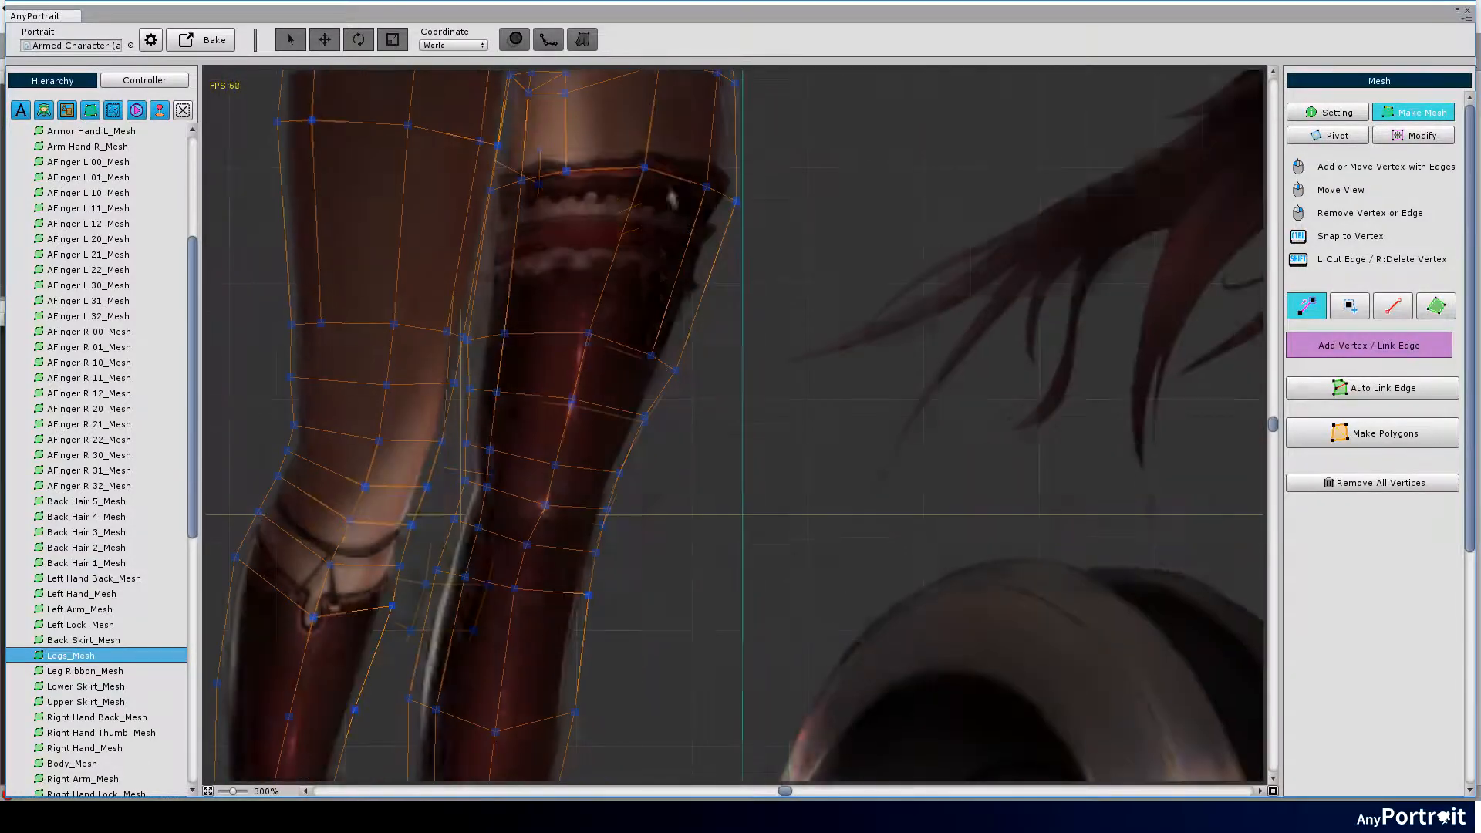
middle_drag(694, 348, 561, 555)
middle_drag(560, 173, 571, 519)
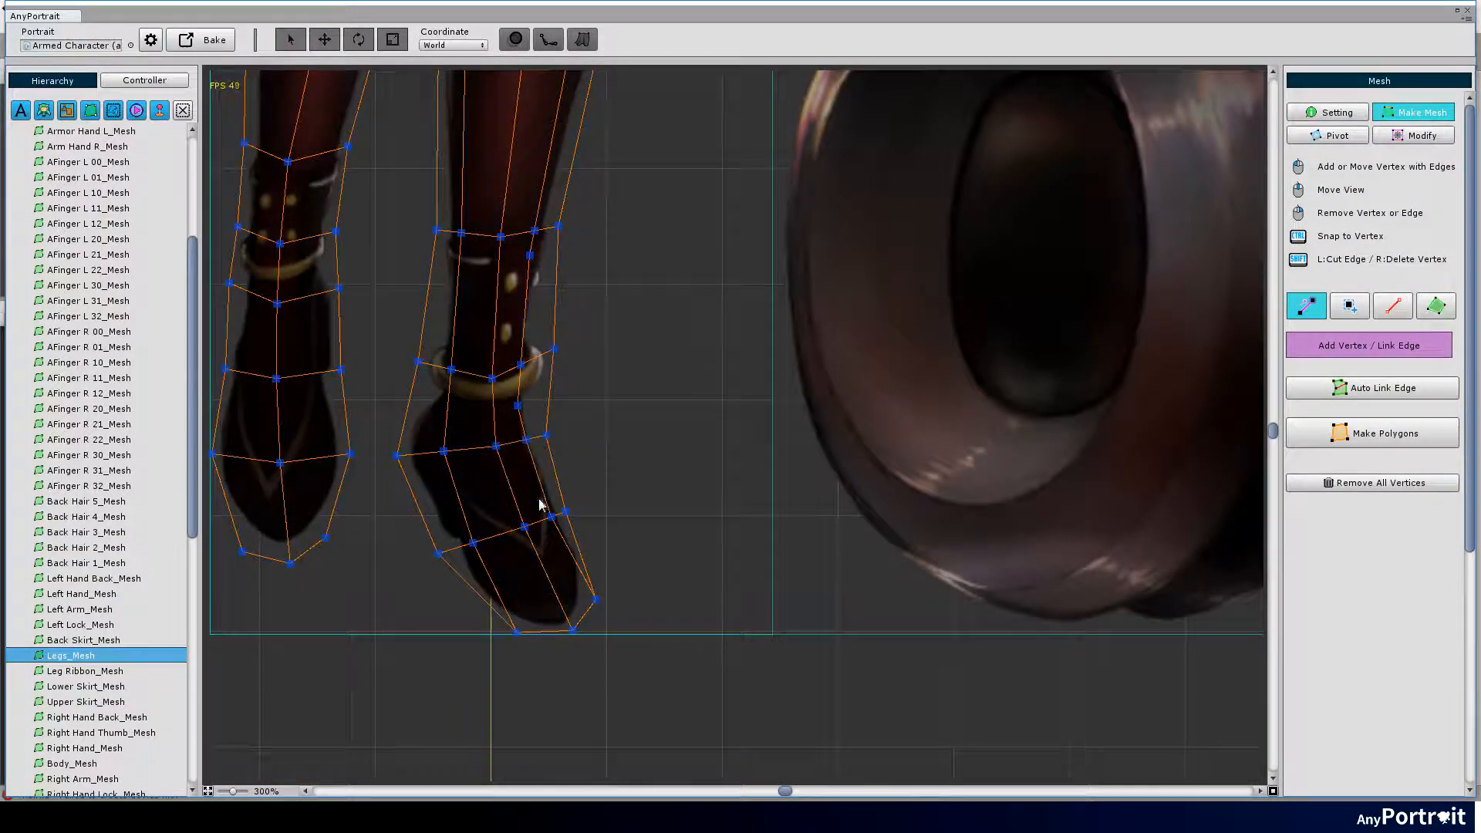
mouse_move(539, 232)
middle_down()
mouse_move(539, 521)
mouse_move(521, 289)
mouse_move(533, 487)
middle_up()
scroll(532, 439, up, 3)
scroll(463, 486, down, 2)
middle_drag(533, 324, 536, 457)
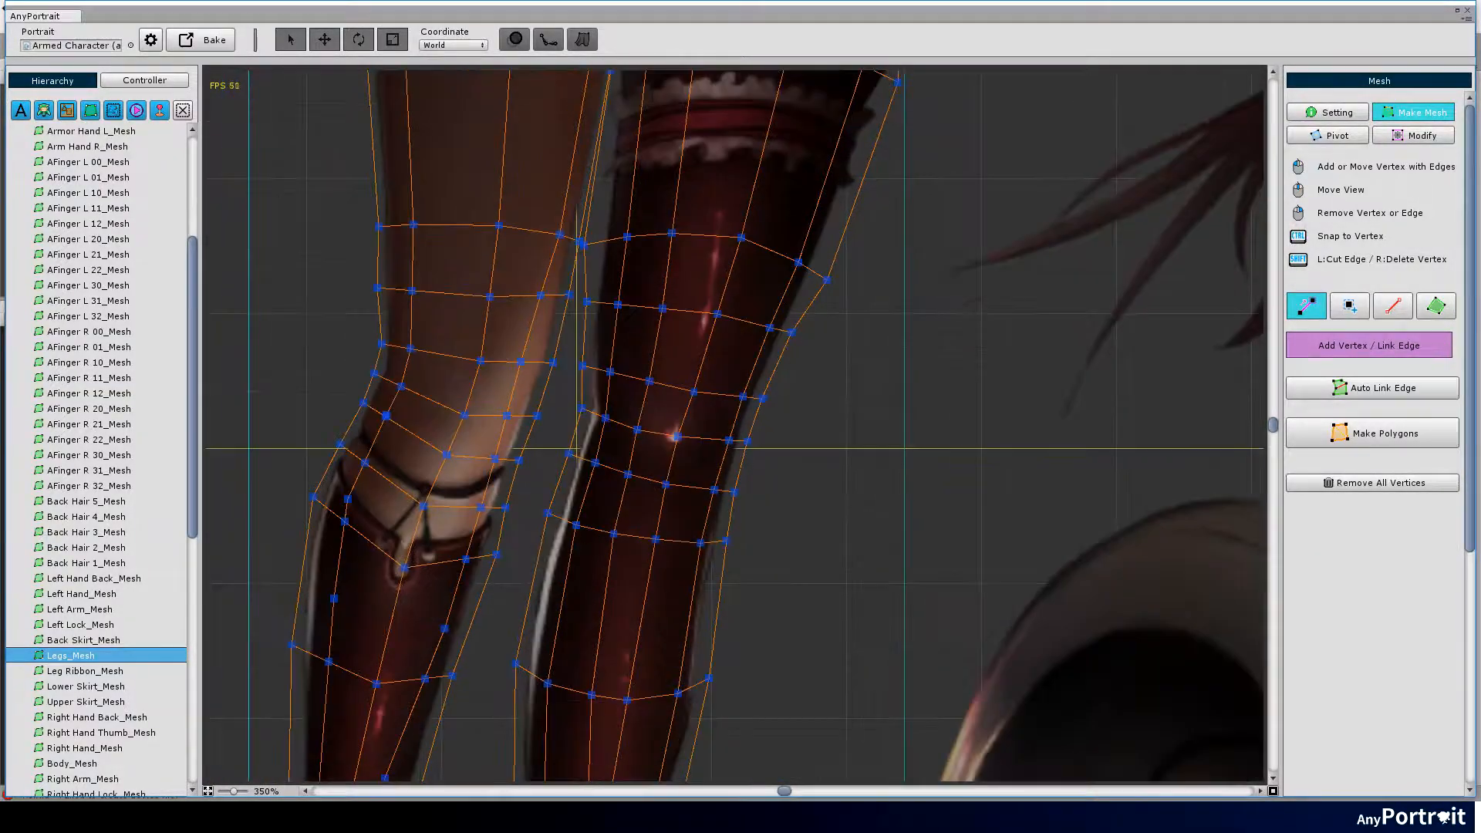
middle_drag(533, 521, 532, 175)
middle_drag(440, 555, 381, 347)
scroll(530, 373, up, 3)
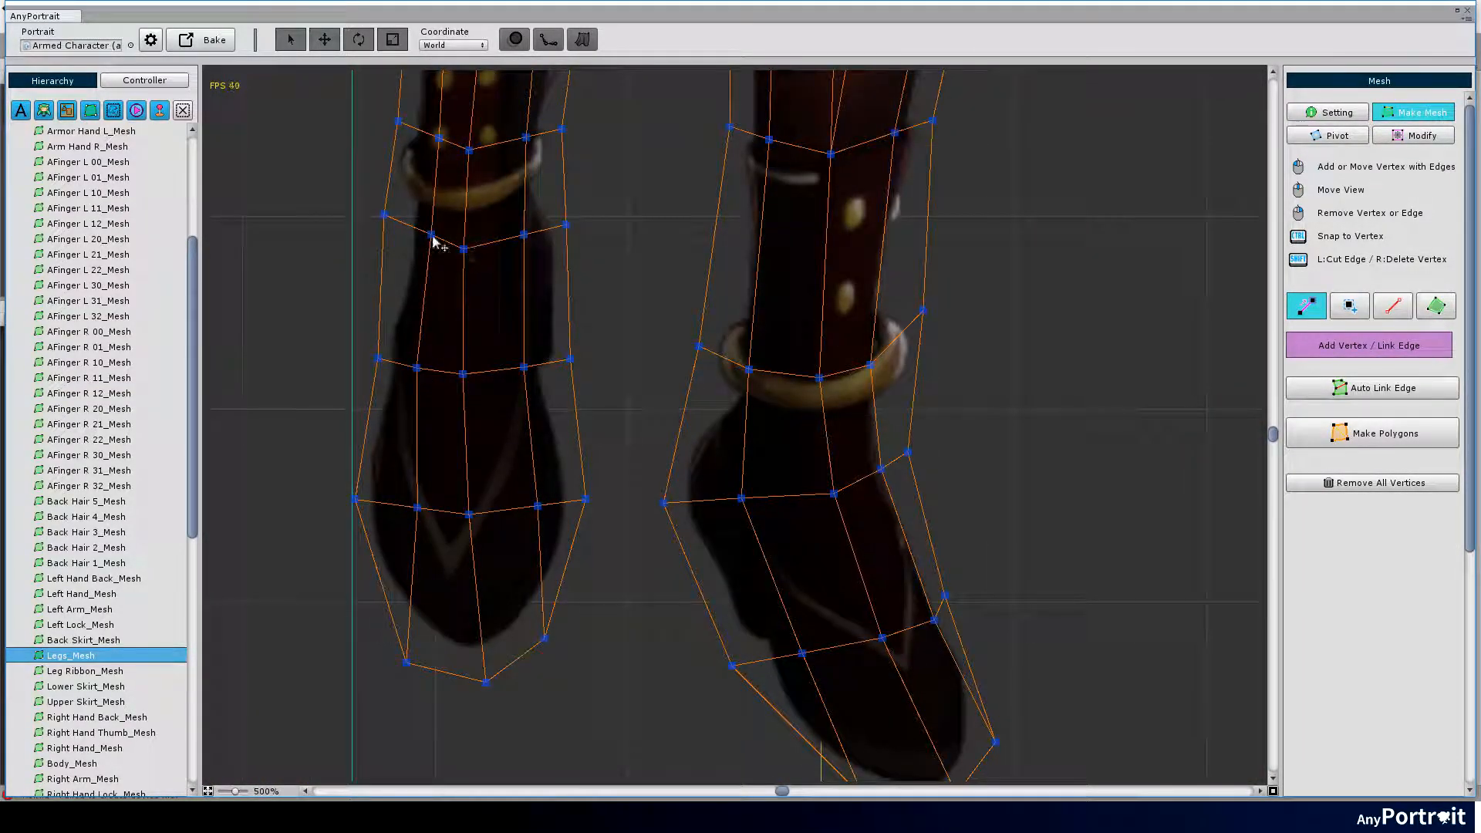
click(523, 236)
drag(418, 507, 411, 506)
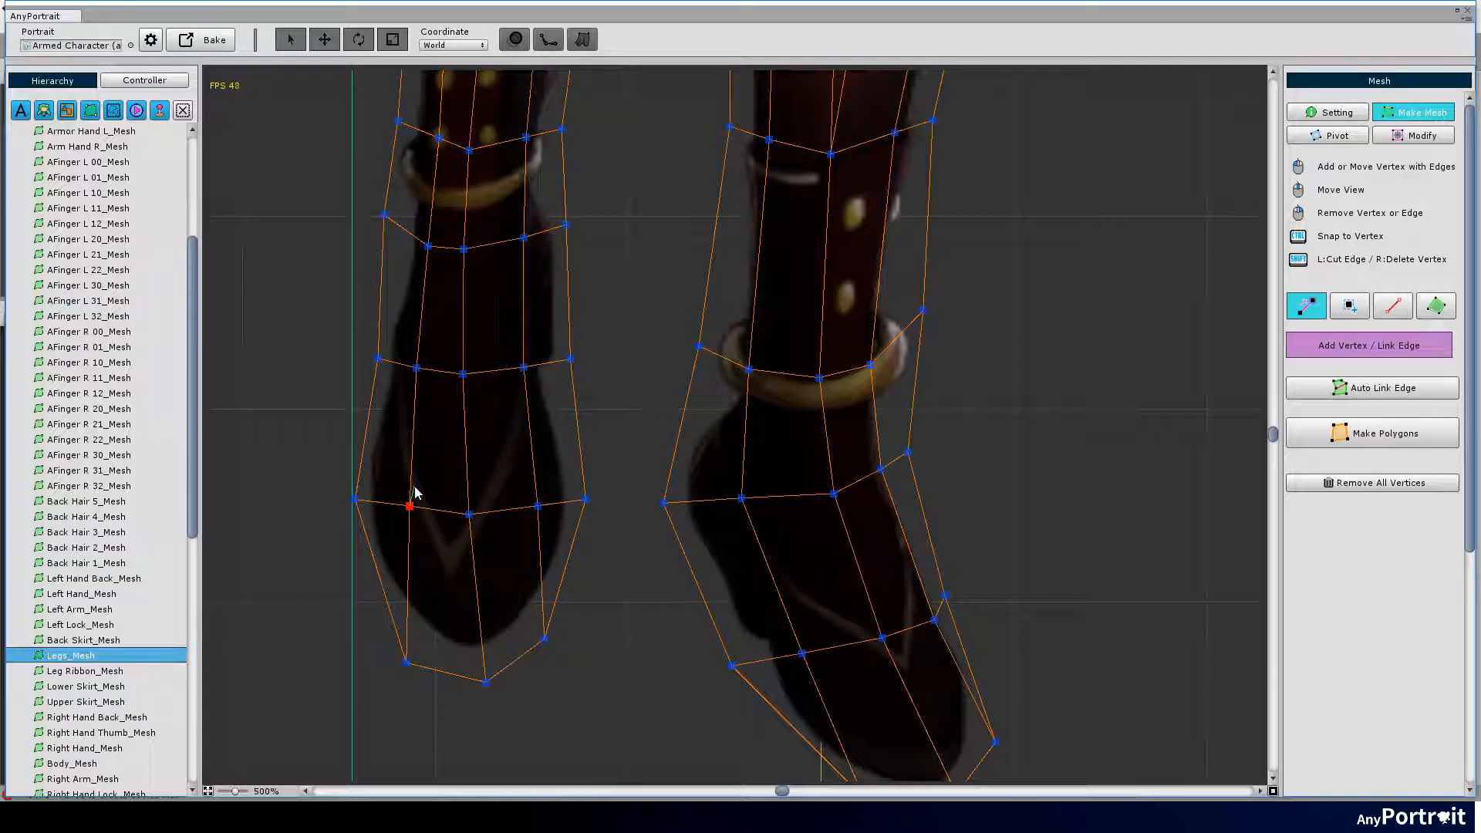
mouse_move(464, 233)
middle_down()
mouse_move(462, 521)
mouse_move(462, 463)
middle_up()
click(515, 389)
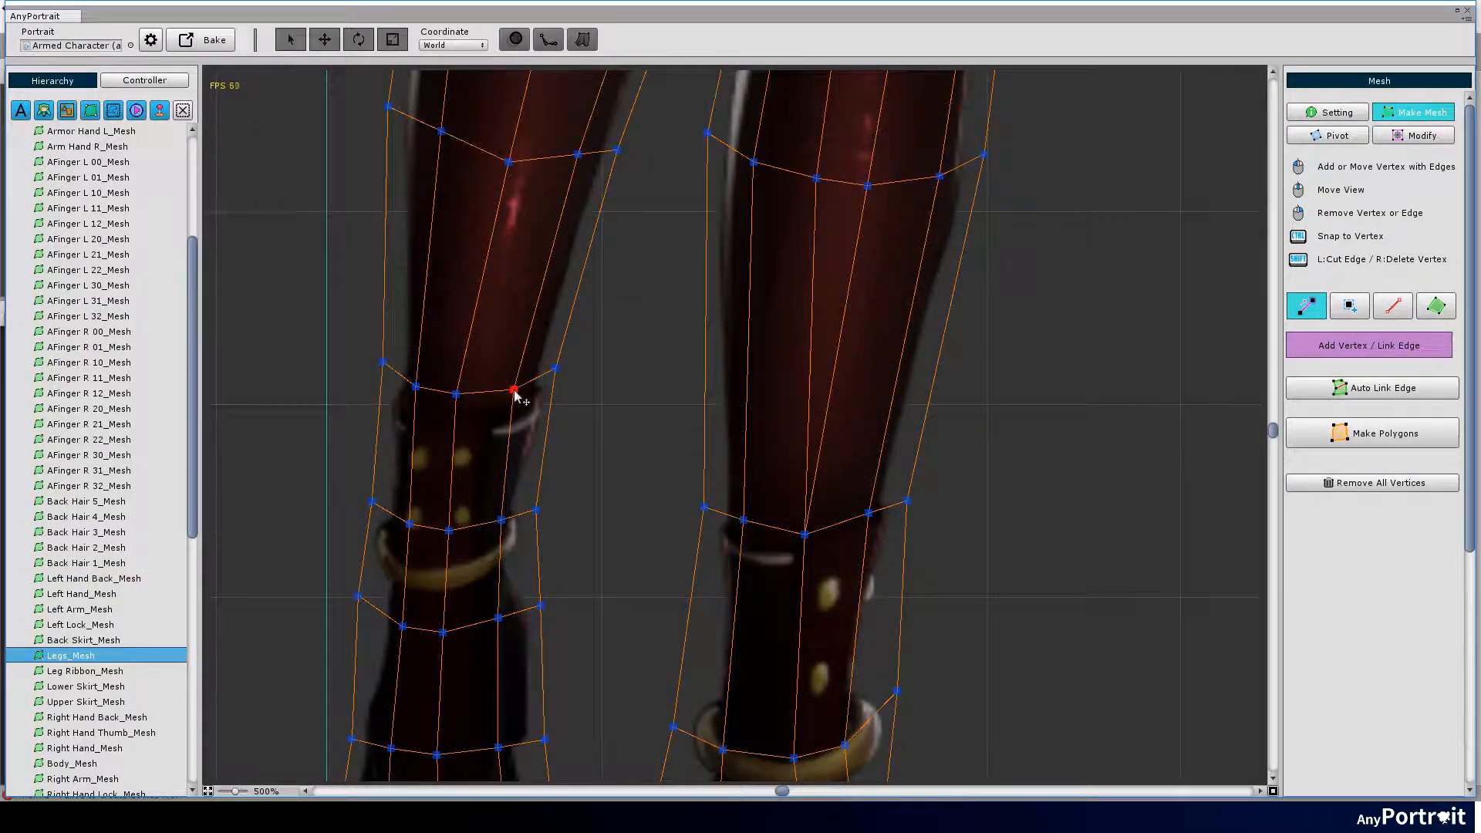
mouse_move(516, 231)
middle_down()
mouse_move(516, 520)
mouse_move(515, 463)
middle_up()
click(613, 353)
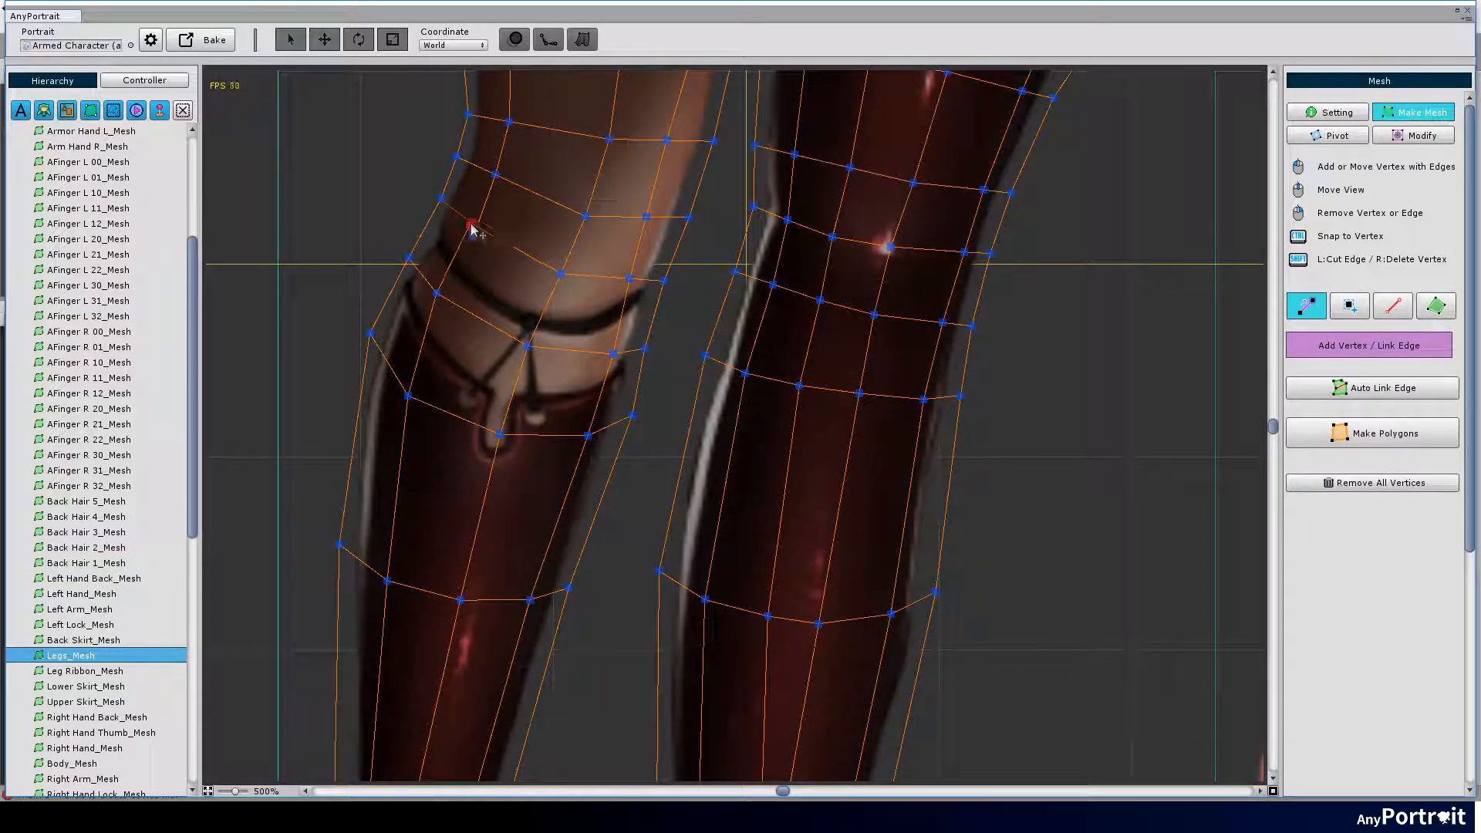
scroll(472, 229, down, 2)
scroll(475, 255, down, 2)
scroll(520, 289, down, 2)
scroll(608, 321, down, 4)
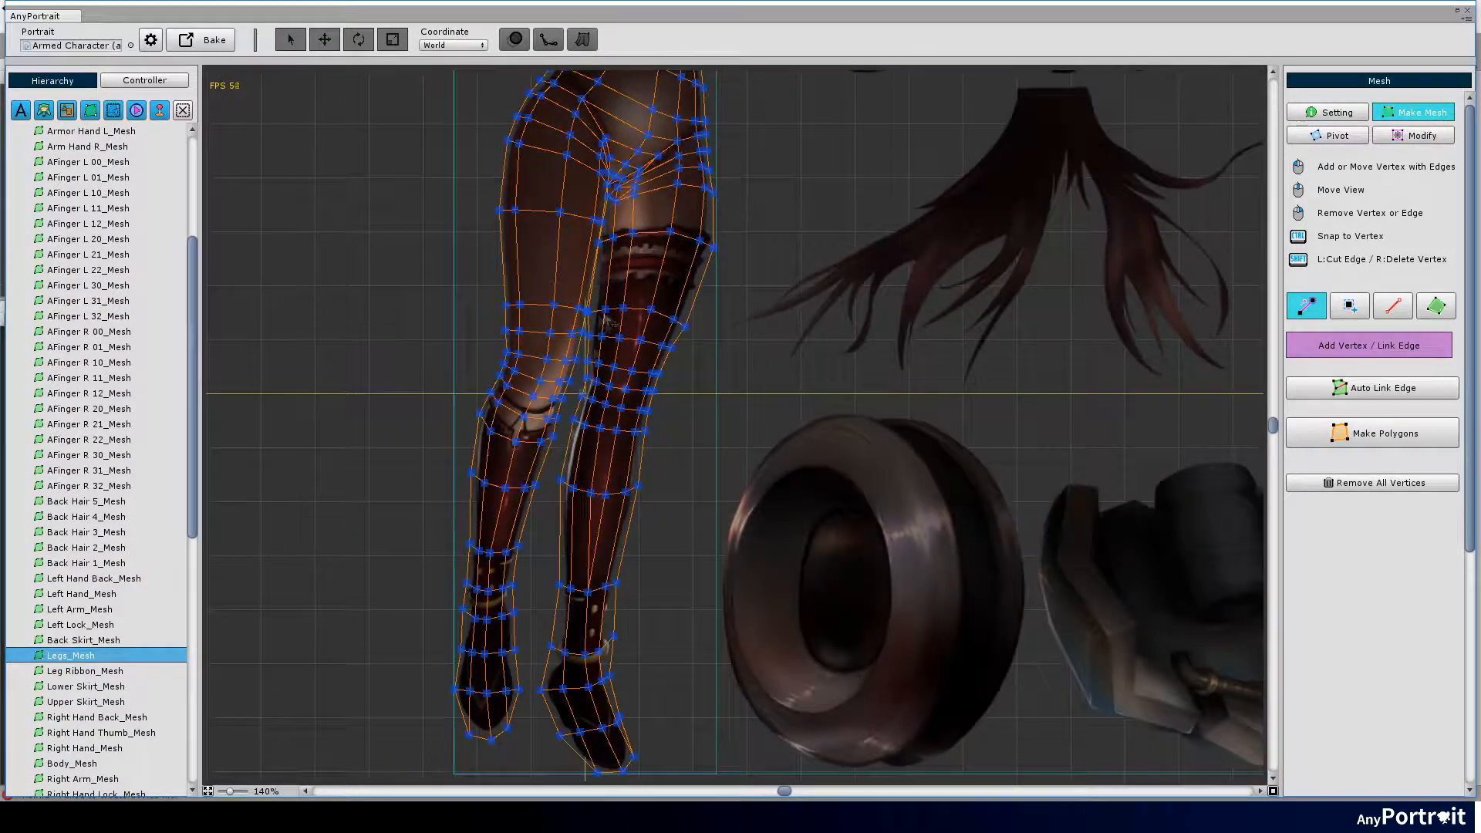
scroll(608, 322, up, 4)
scroll(484, 526, up, 3)
Undo the extra crotch vertices, re-link the crotch vertex to its neighbour and reposition it.
key(ctrl+z)
key(ctrl+z)
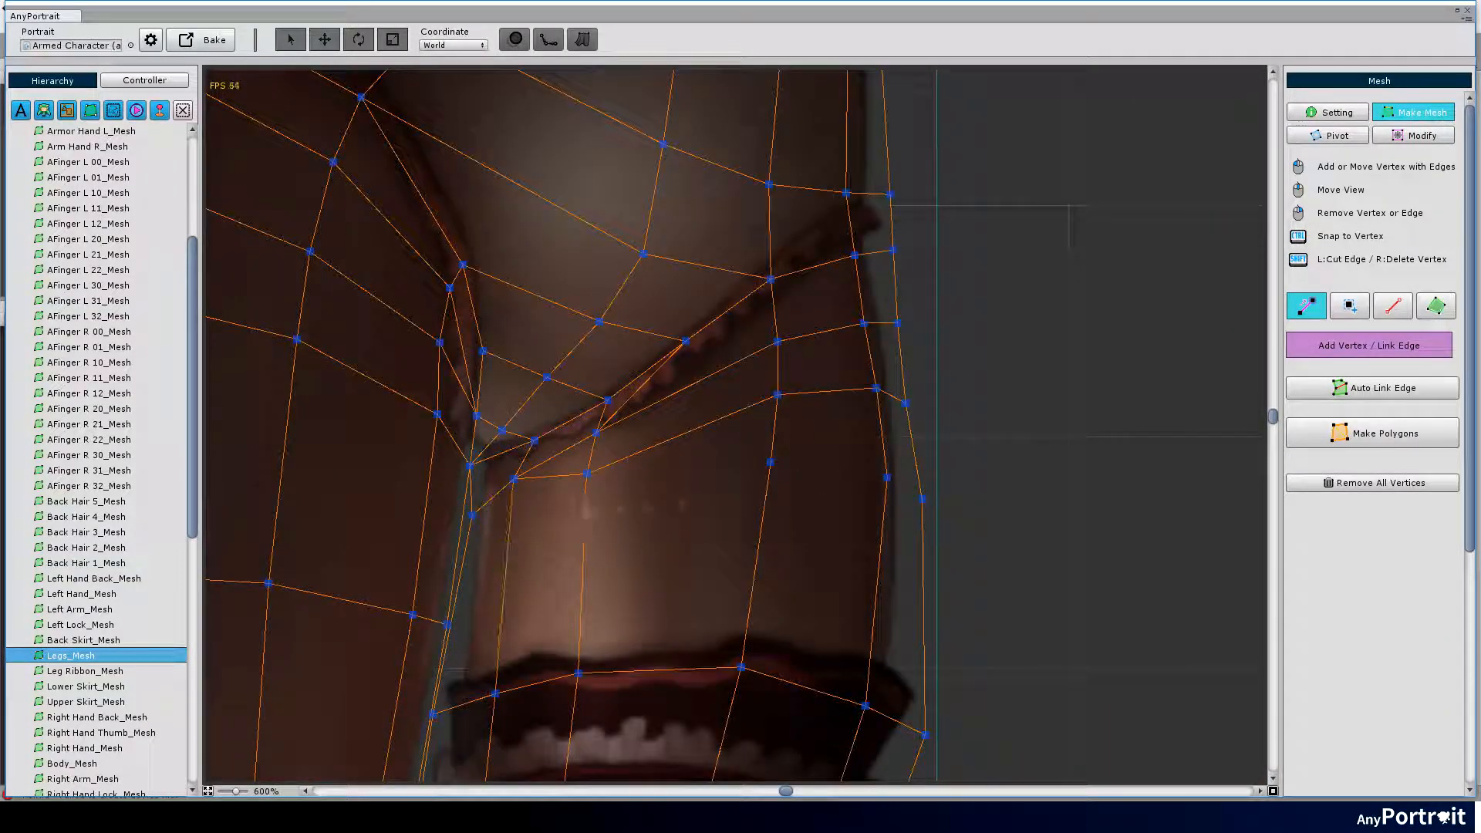
key(ctrl+z)
key(ctrl+z)
click(534, 441)
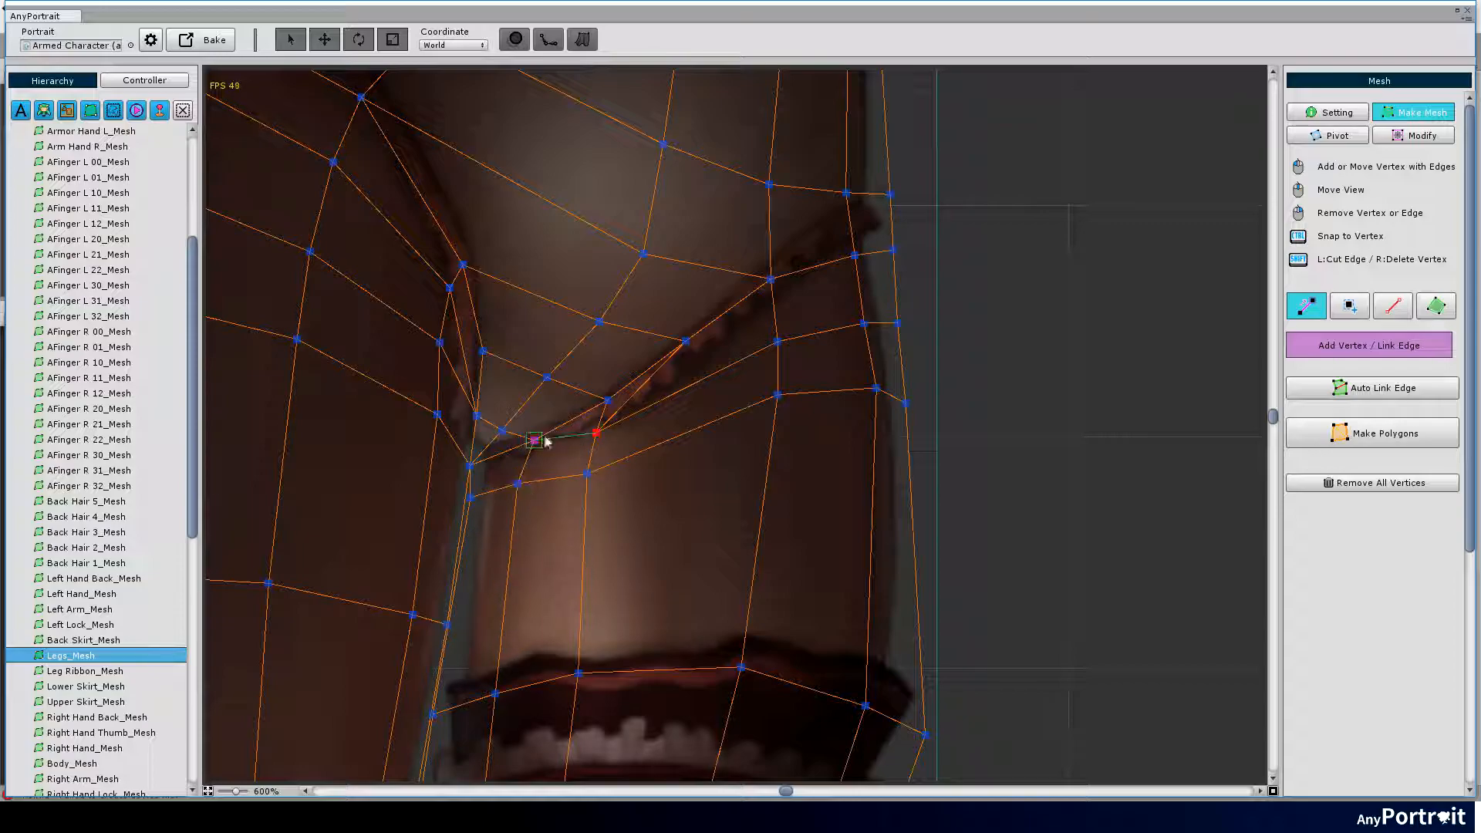
mouse_move(519, 487)
mouse_down()
mouse_move(528, 455)
mouse_move(589, 438)
mouse_up()
scroll(648, 382, down, 2)
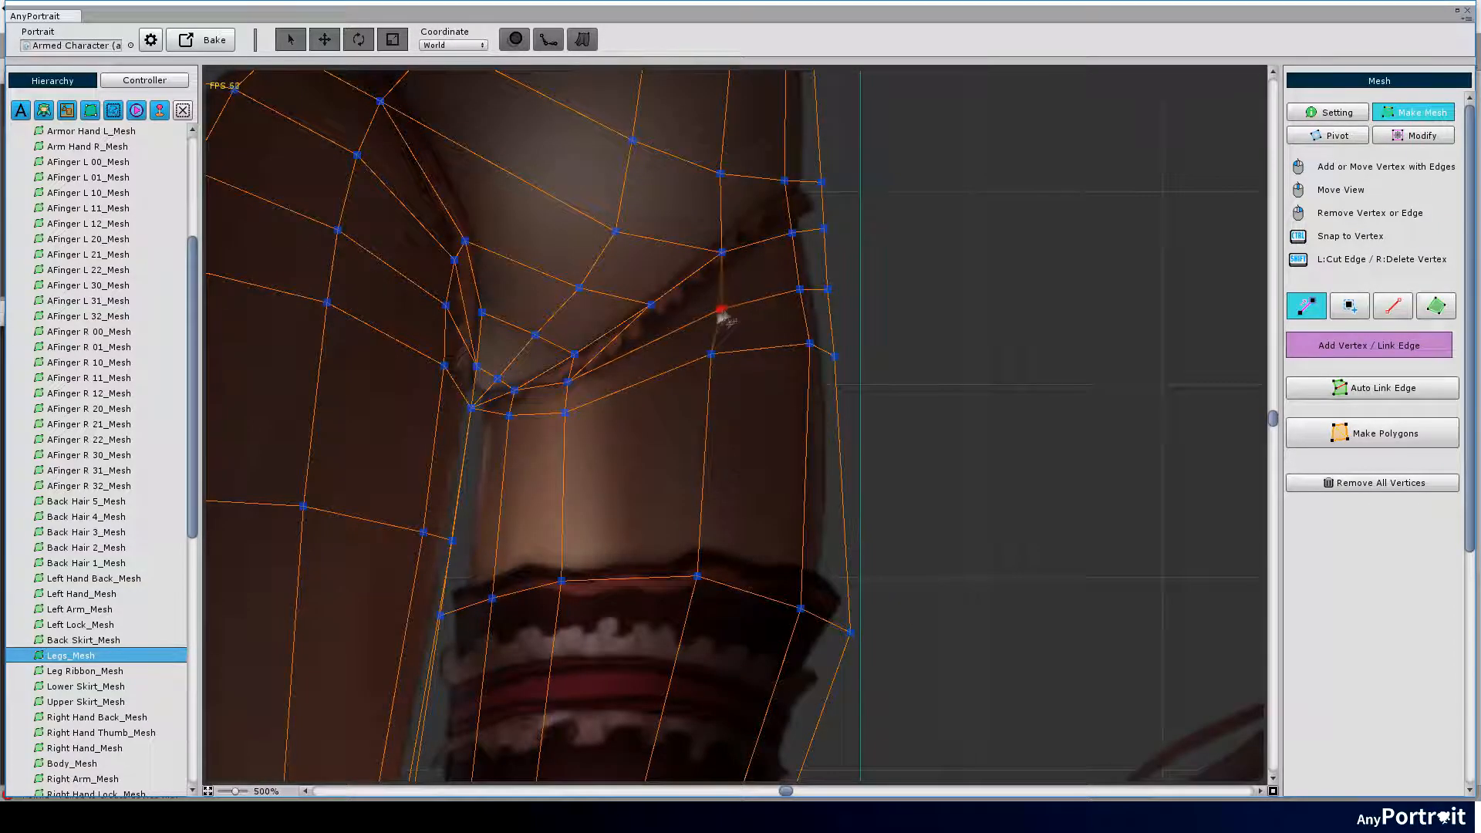
middle_drag(747, 330, 718, 359)
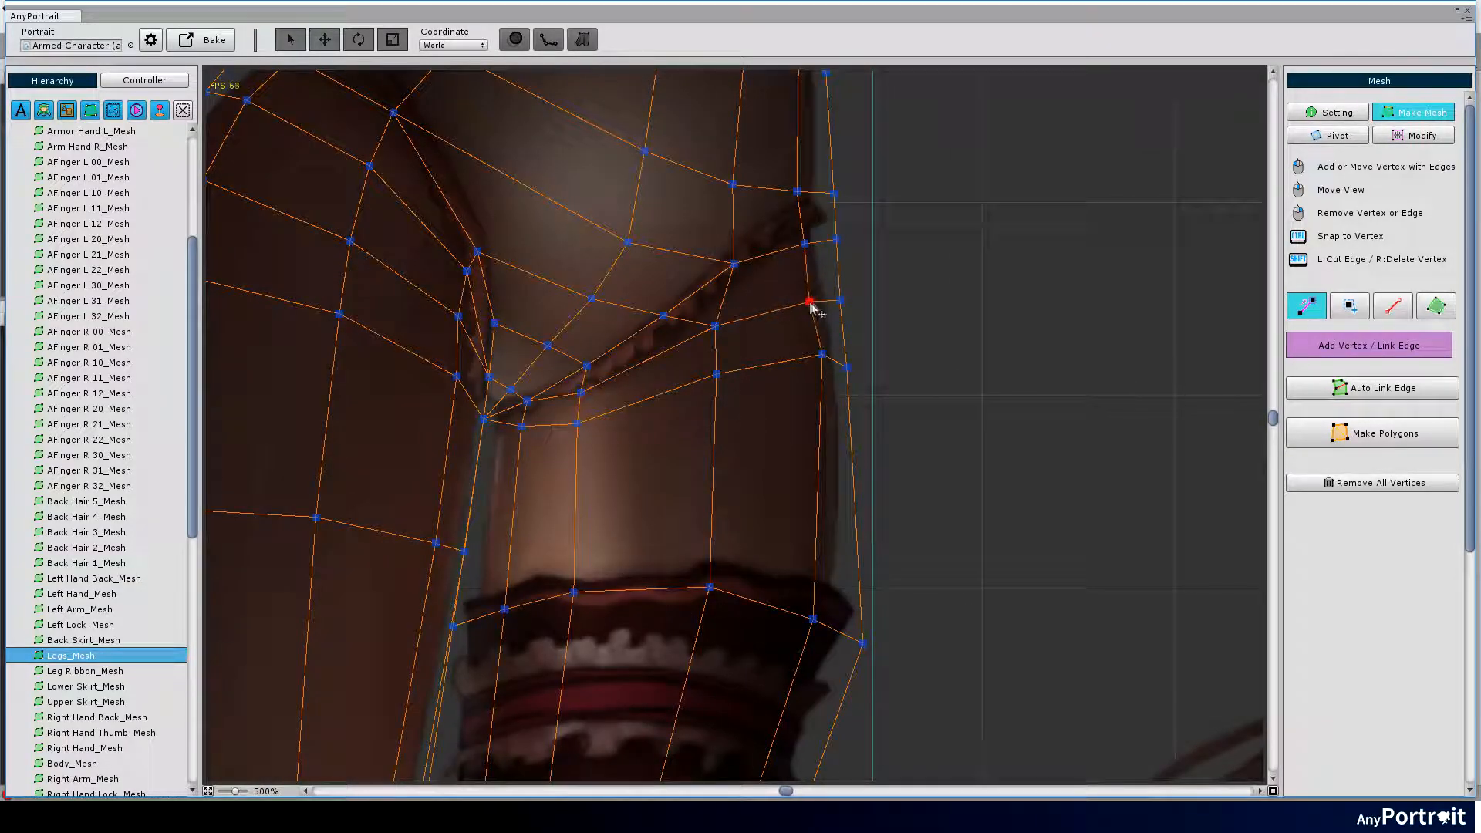
scroll(741, 533, down, 5)
scroll(658, 476, down, 3)
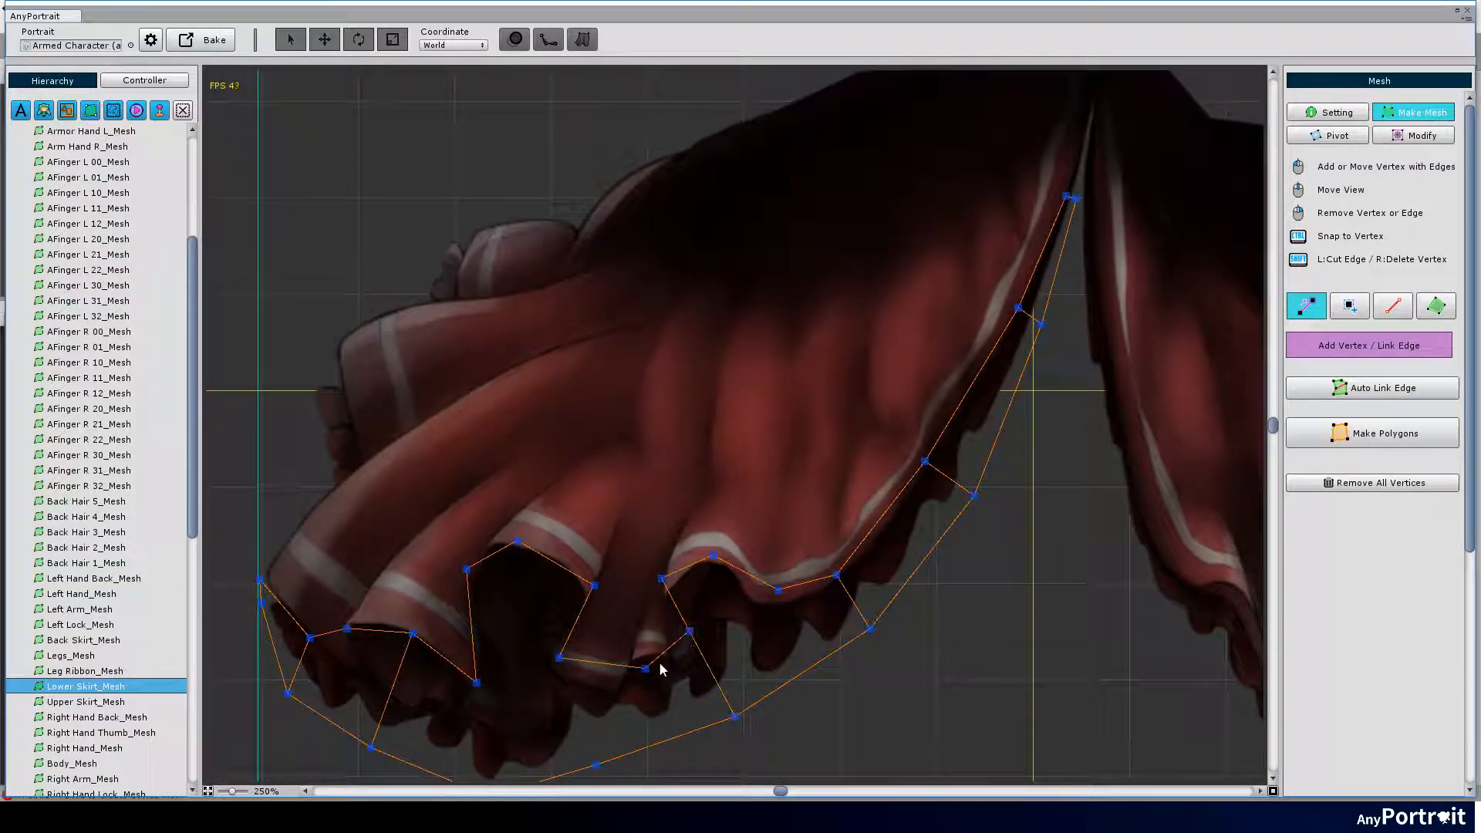
Add linked vertices along the left skirt panel's folds and close the chain with an edge.
middle_drag(654, 660, 598, 632)
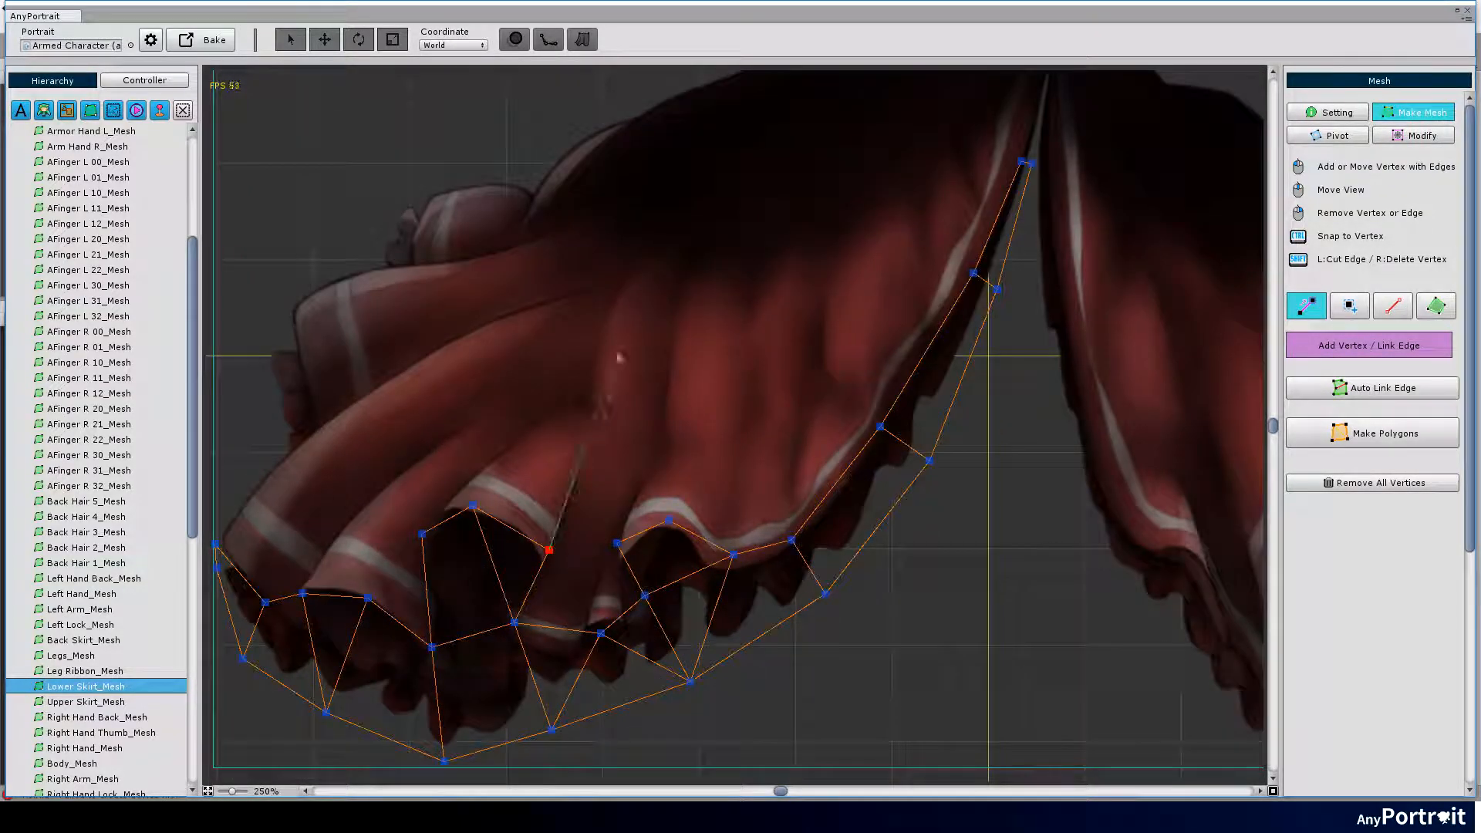
click(631, 388)
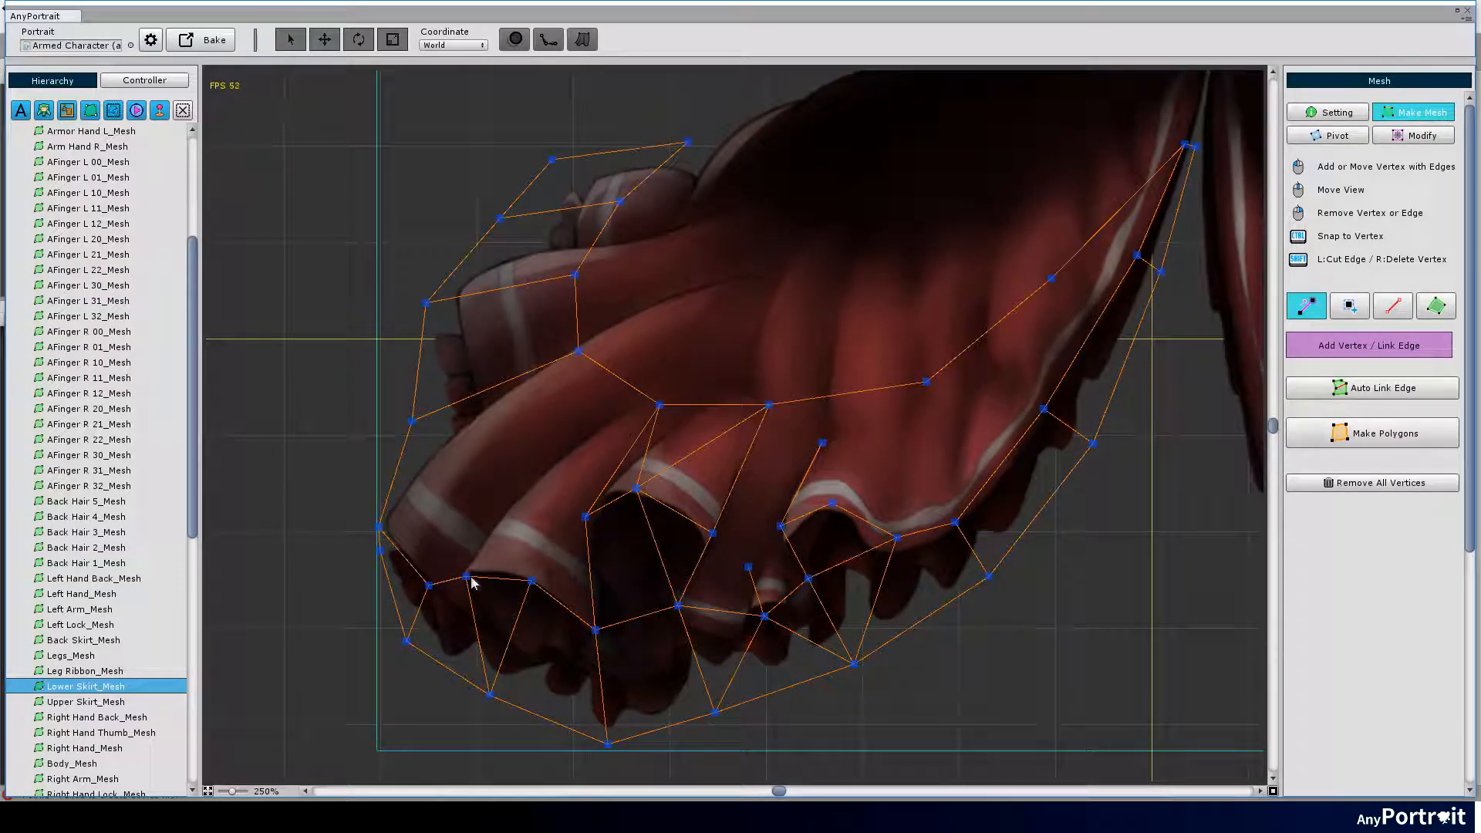
click(587, 513)
click(519, 499)
click(519, 499)
scroll(473, 402, down, 2)
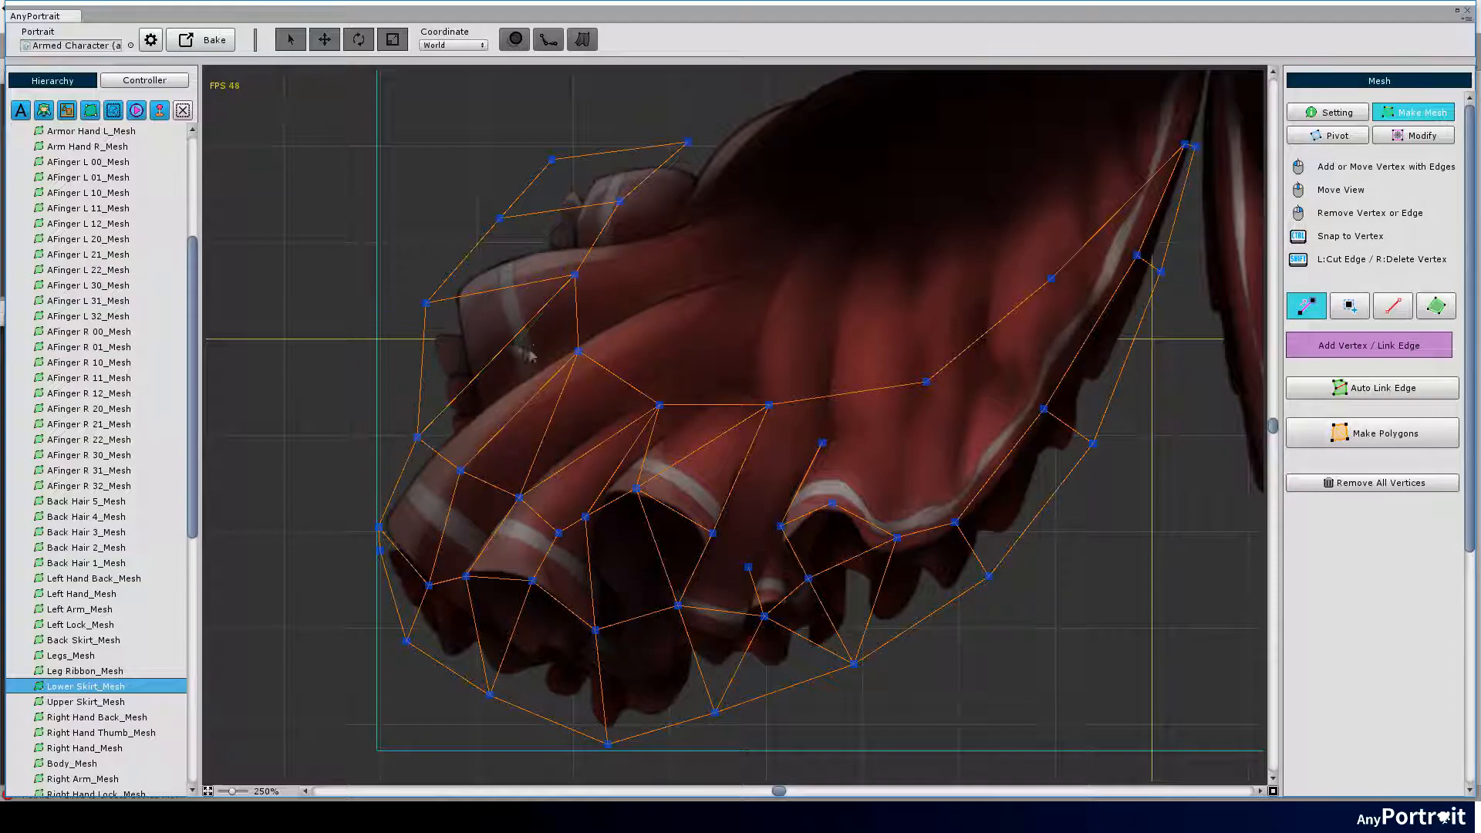
scroll(606, 625, up, 2)
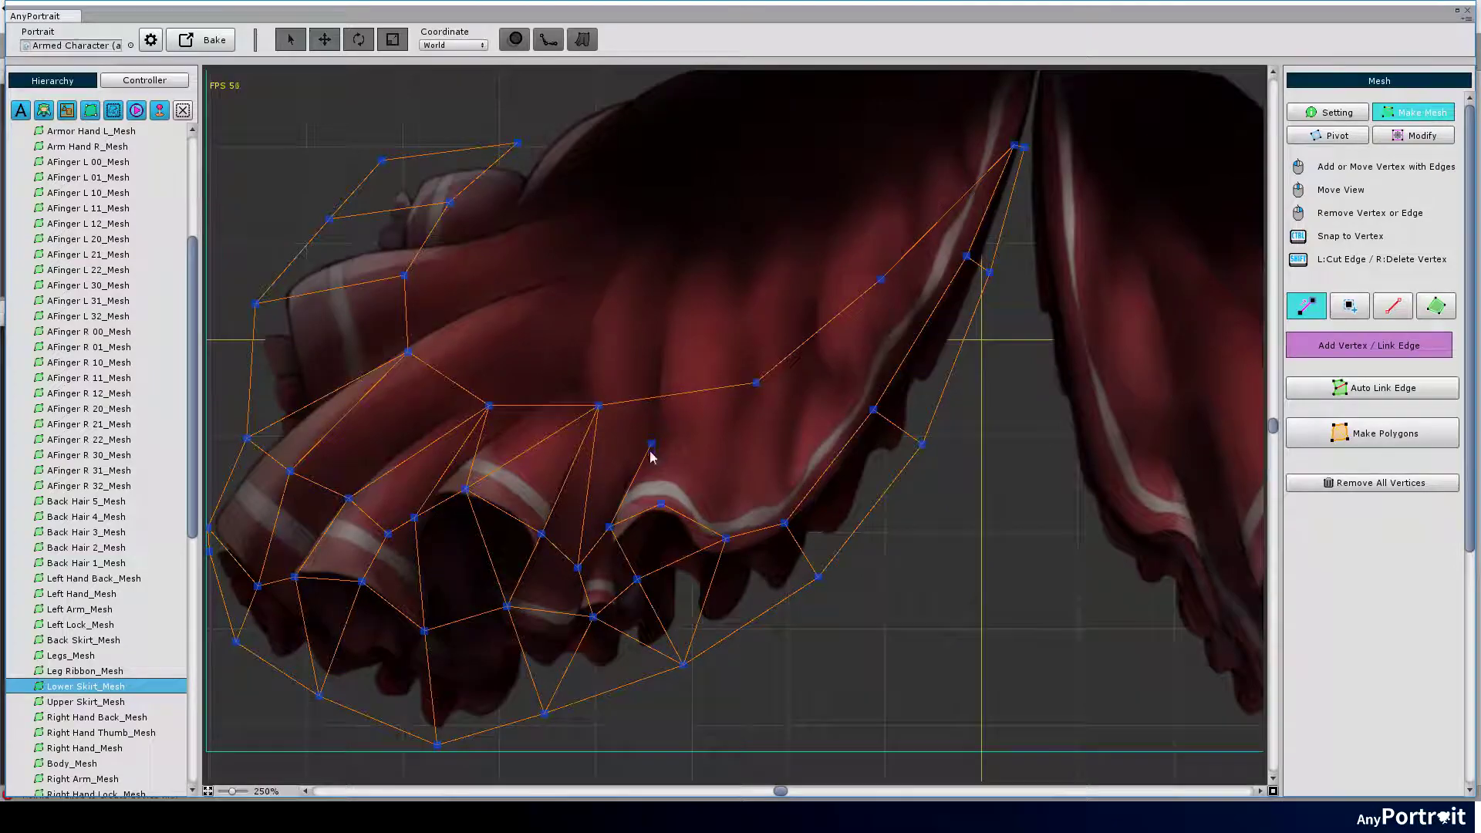
middle_drag(700, 515, 653, 446)
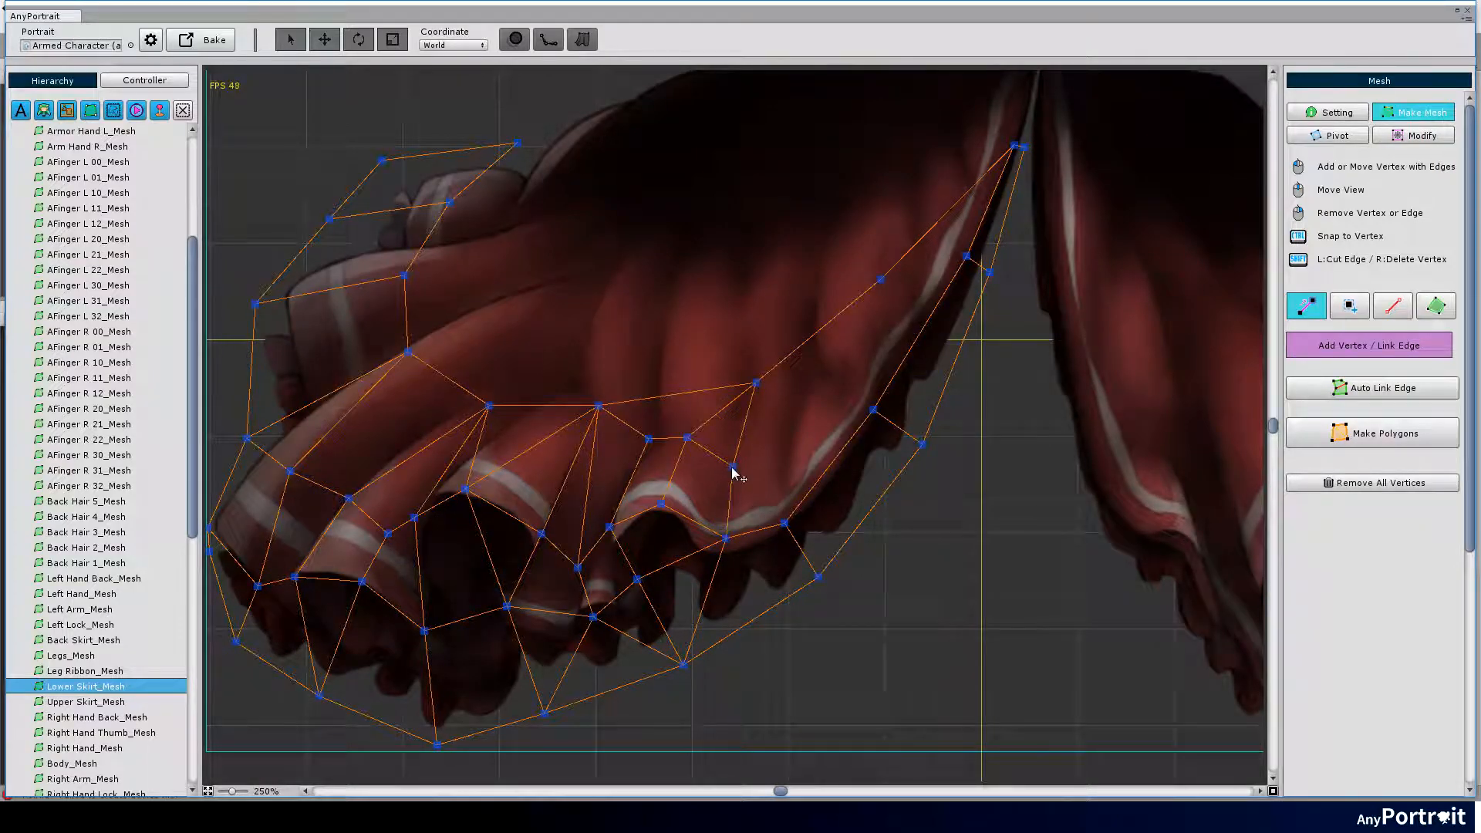
scroll(701, 435, down, 3)
middle_drag(915, 220, 902, 336)
scroll(601, 469, up, 1)
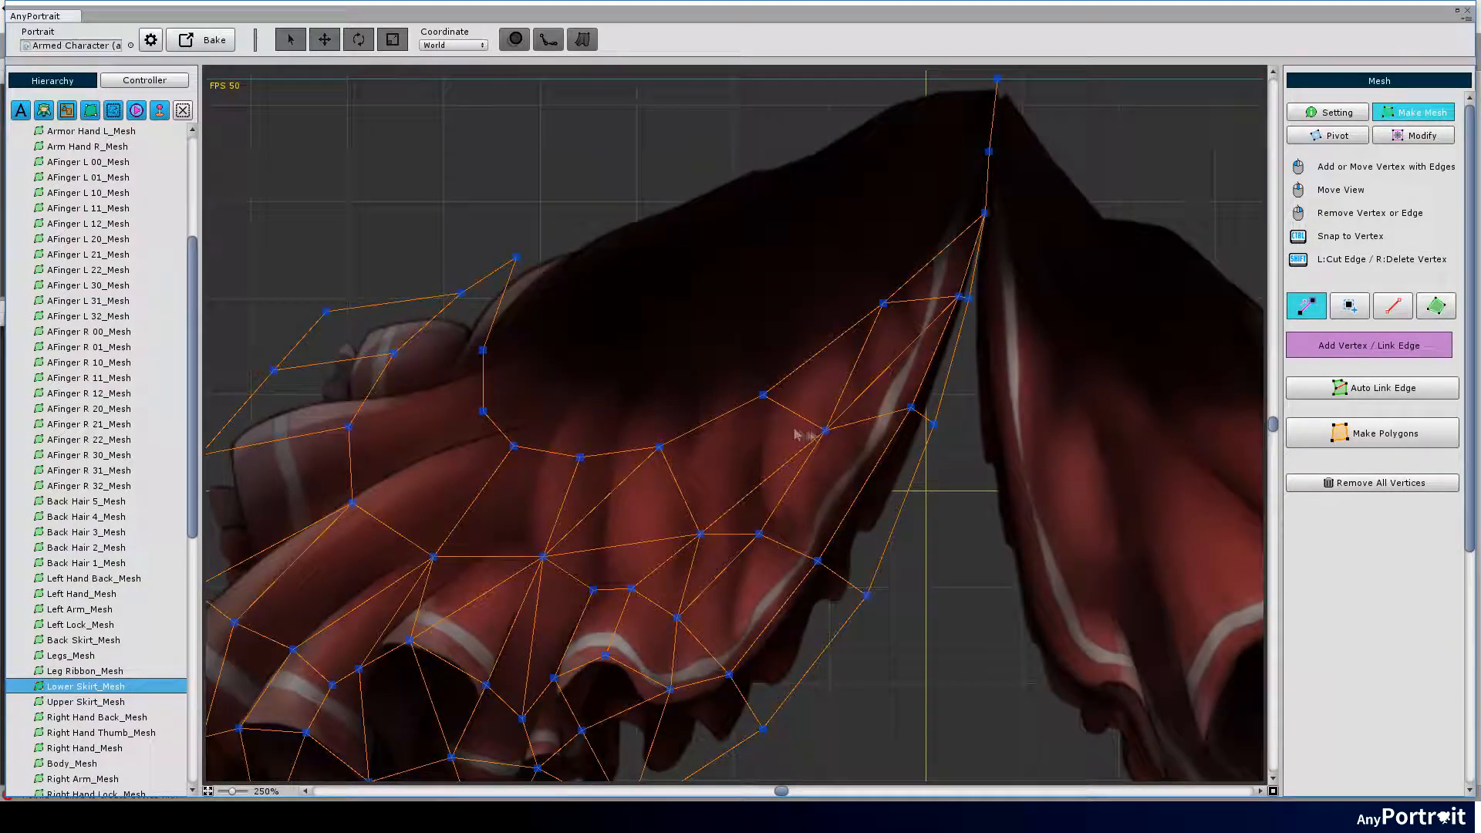
Link the left panel's upper vertices, add two along the dark upper edge and chain edges toward the peak.
drag(406, 417, 535, 340)
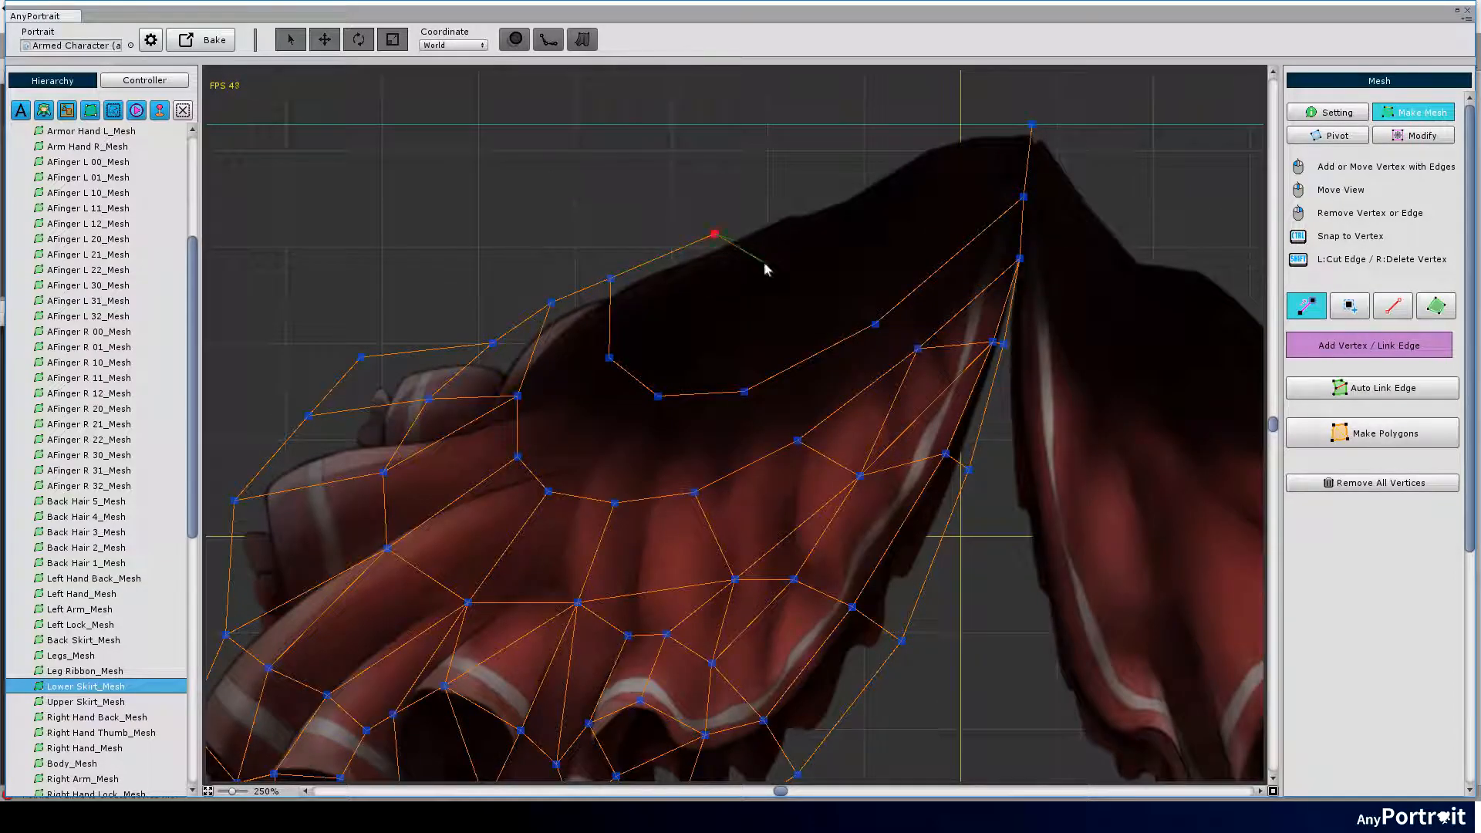
click(947, 231)
click(1020, 225)
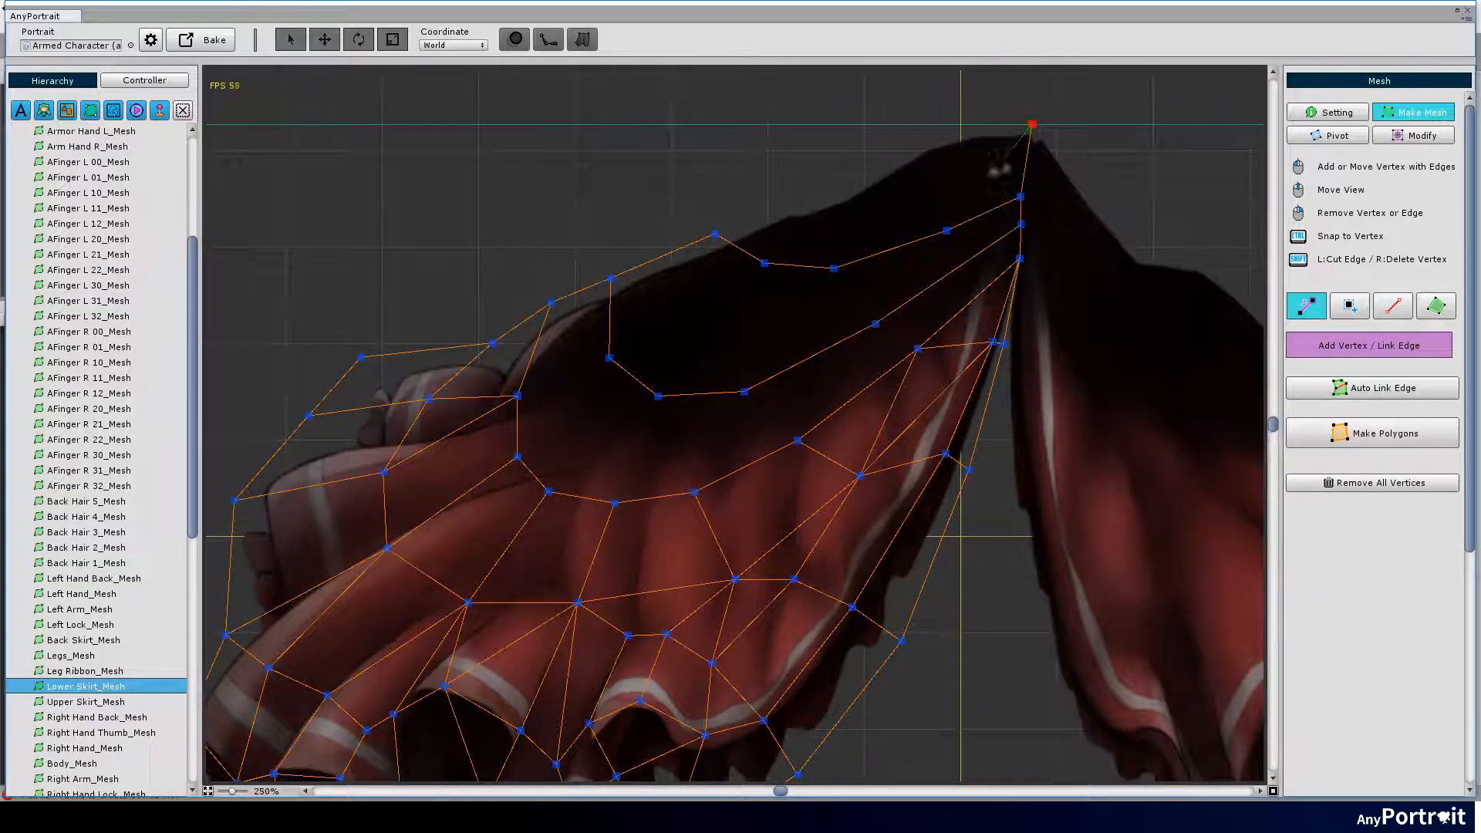
middle_drag(877, 220, 836, 257)
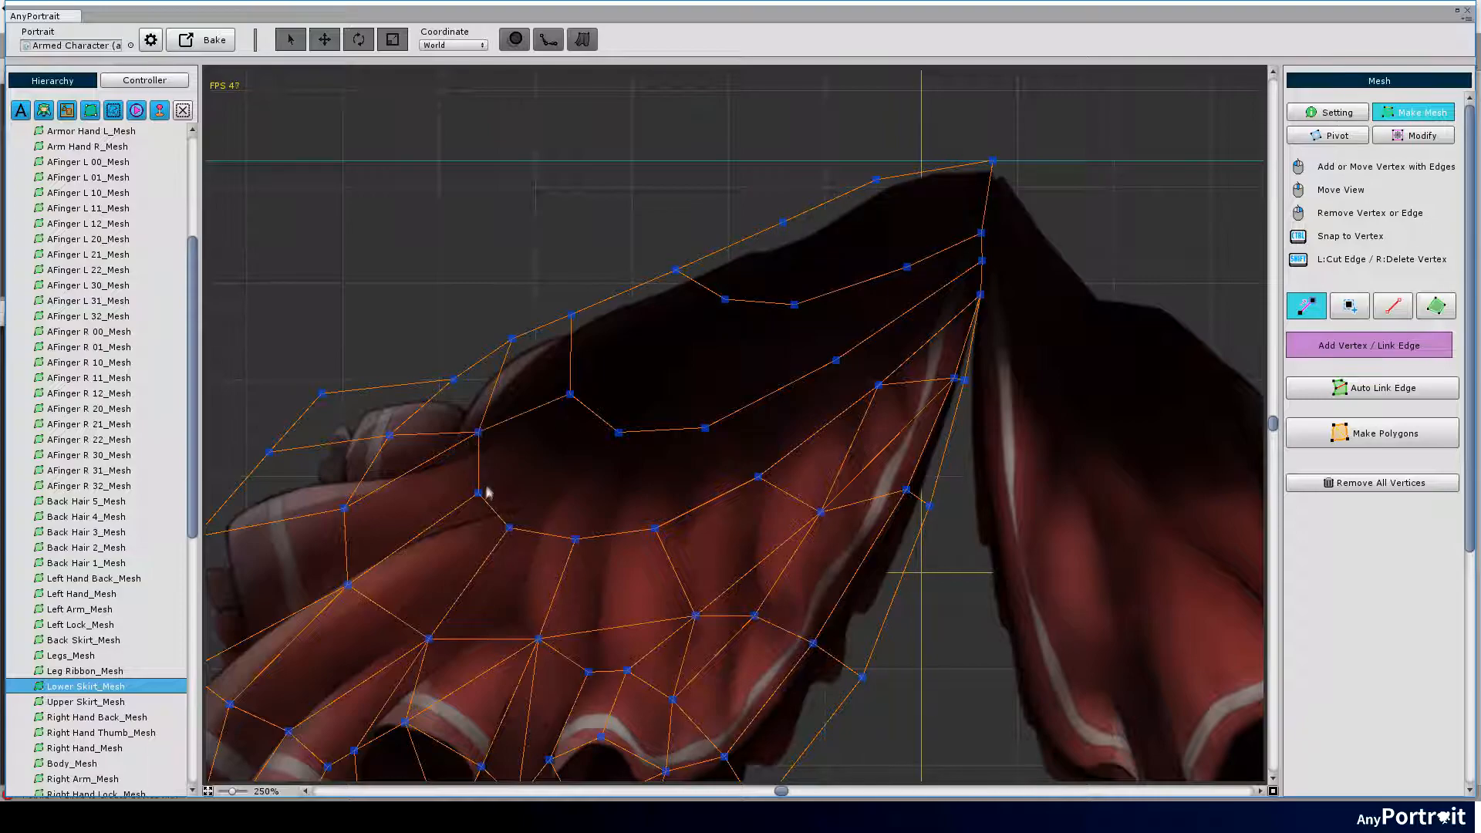
middle_drag(655, 531, 596, 481)
click(734, 297)
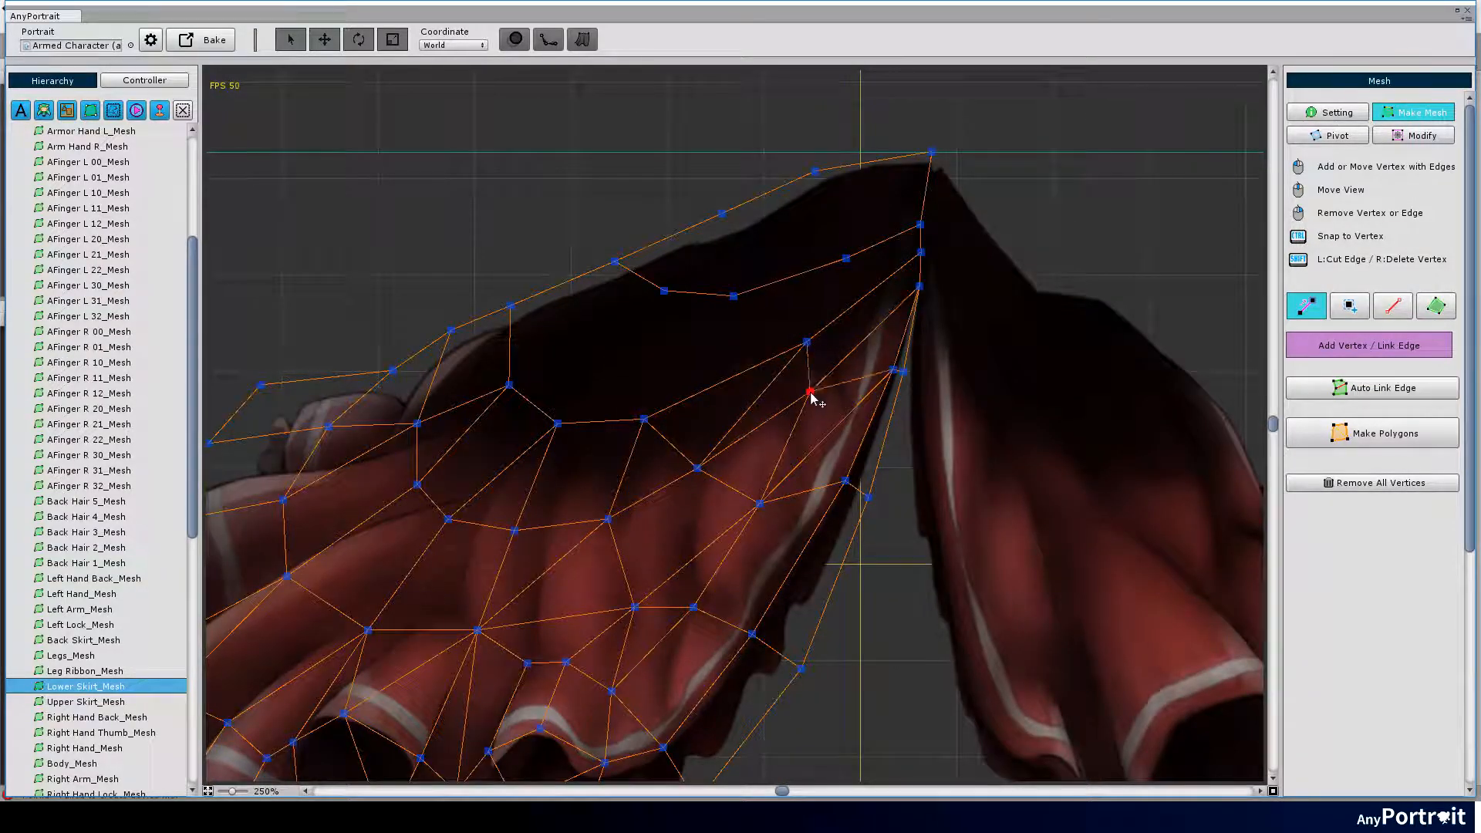
click(643, 419)
click(665, 291)
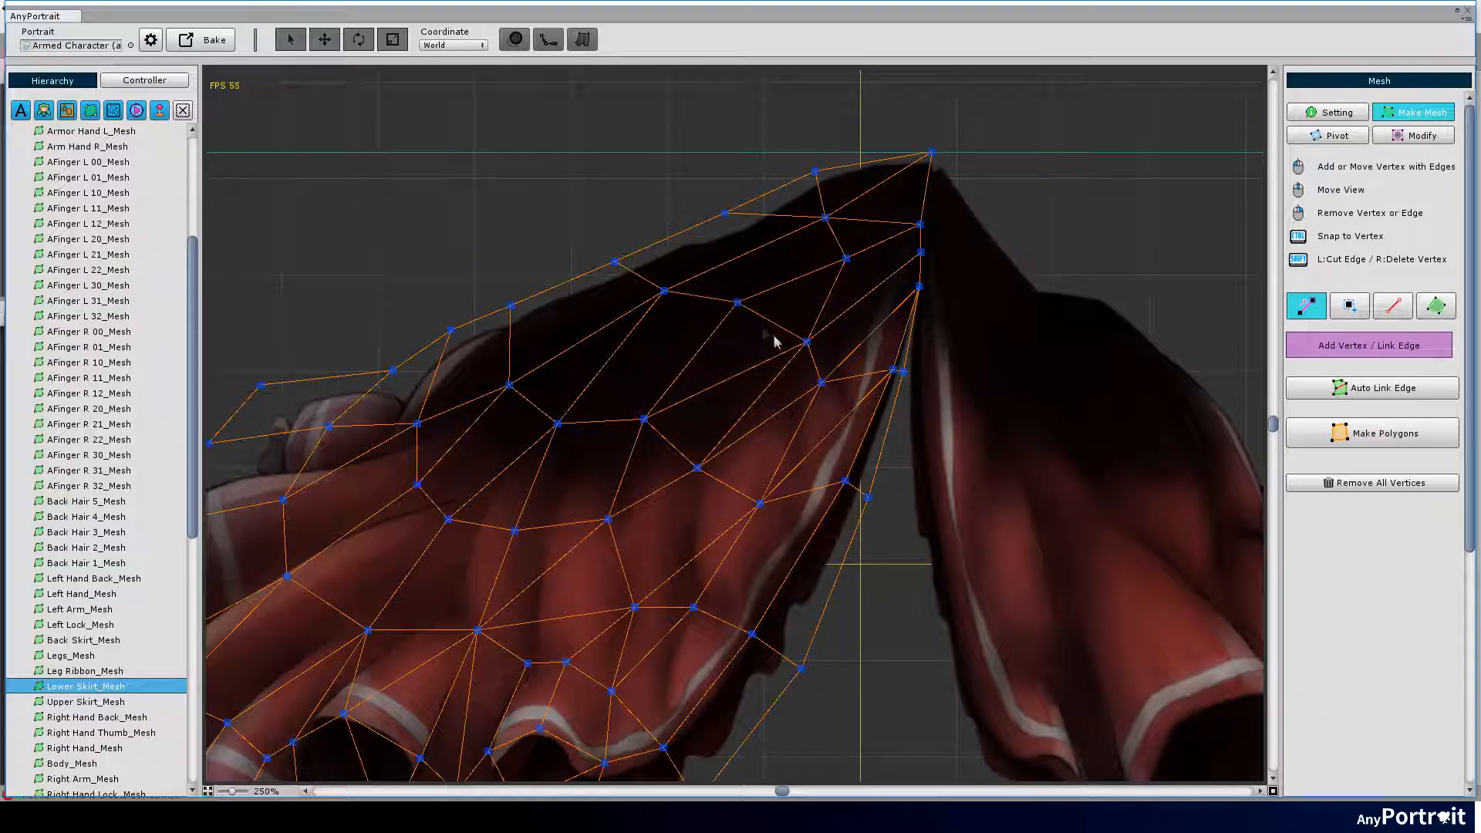
scroll(776, 348, down, 5)
scroll(788, 439, up, 2)
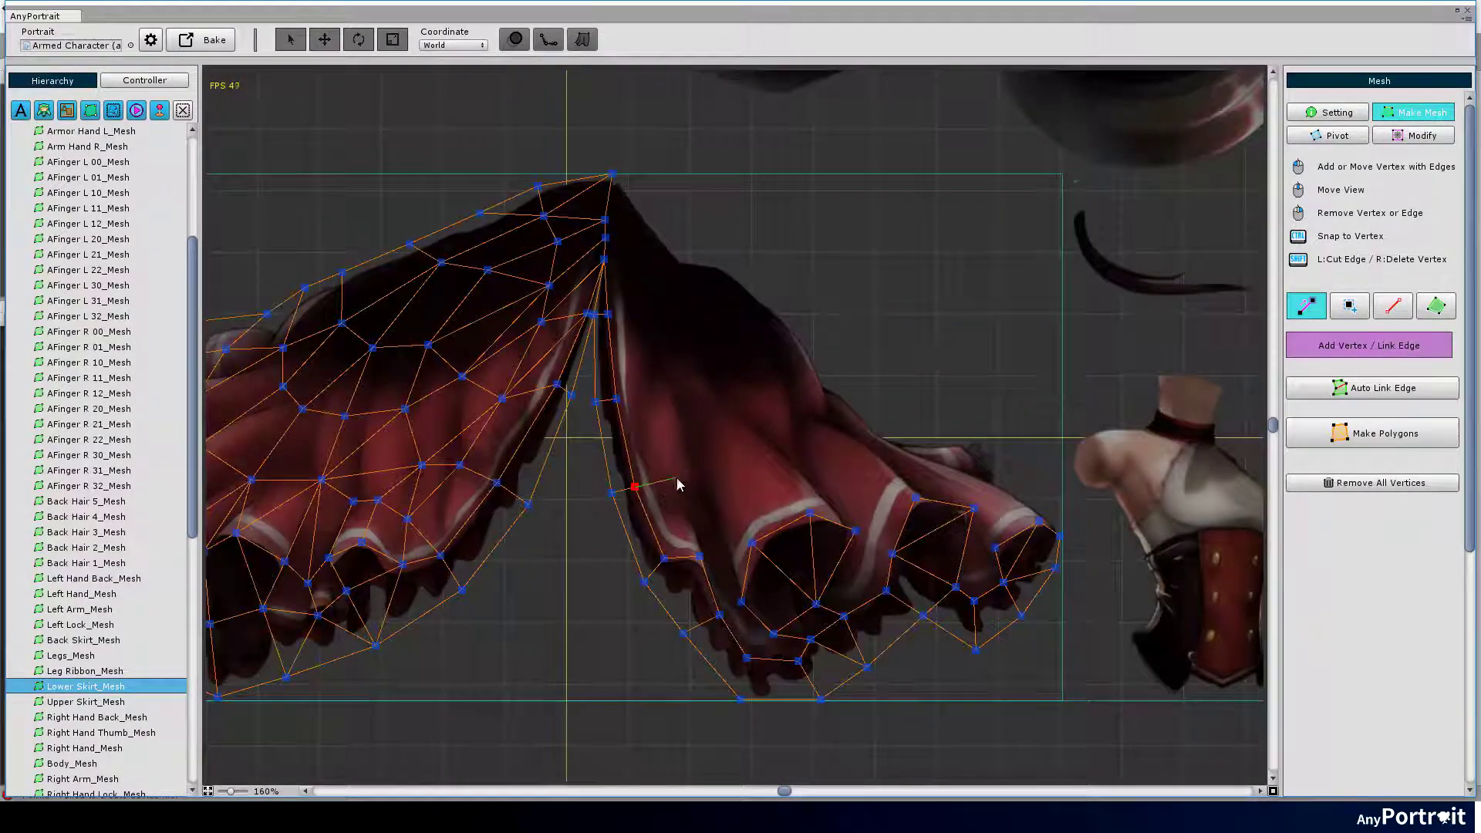
Add a three-vertex chain along the right panel's ruffled hem and link it across a fold.
click(675, 477)
click(698, 489)
click(753, 459)
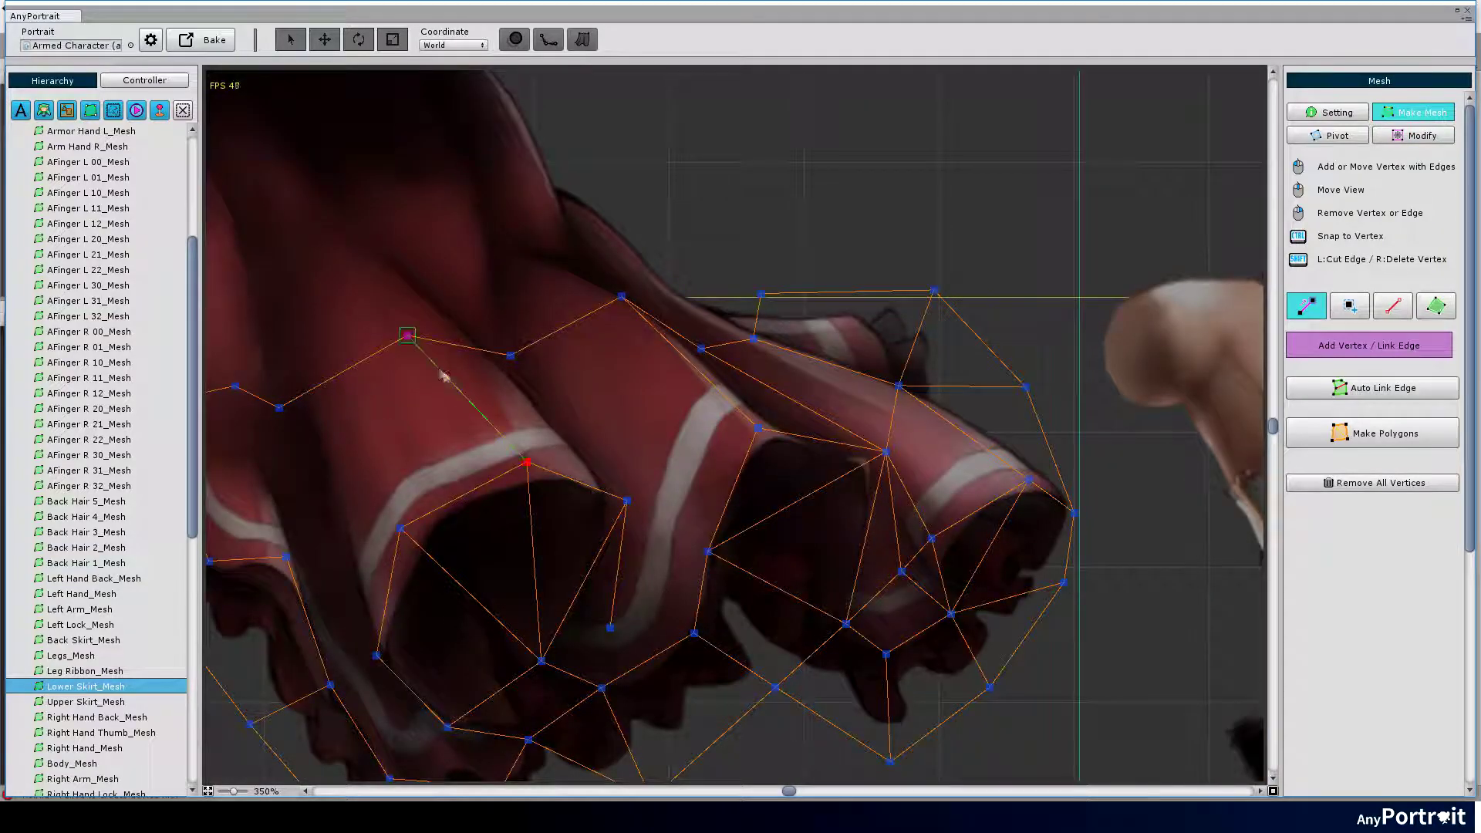
click(510, 355)
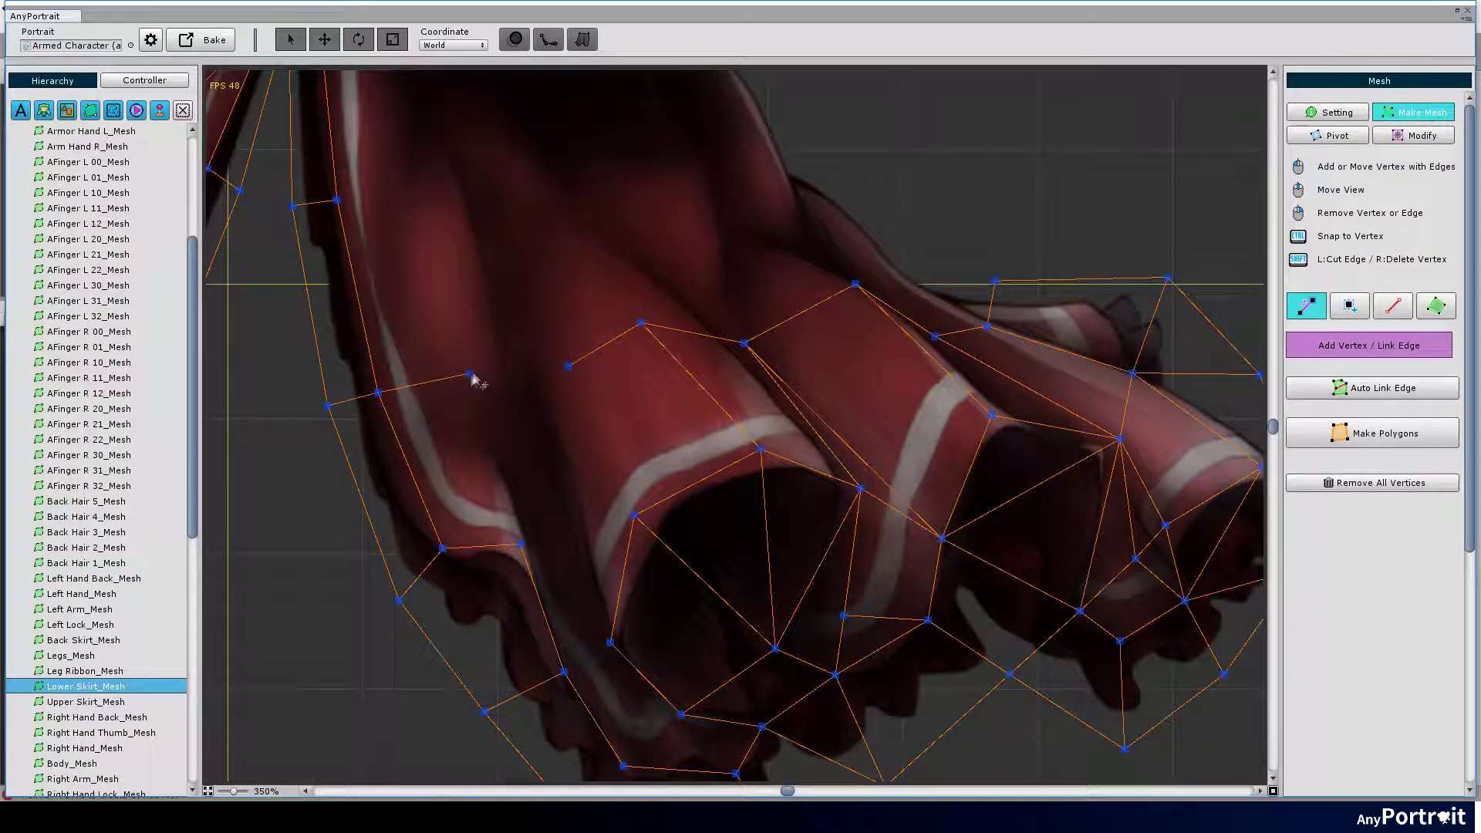
click(522, 399)
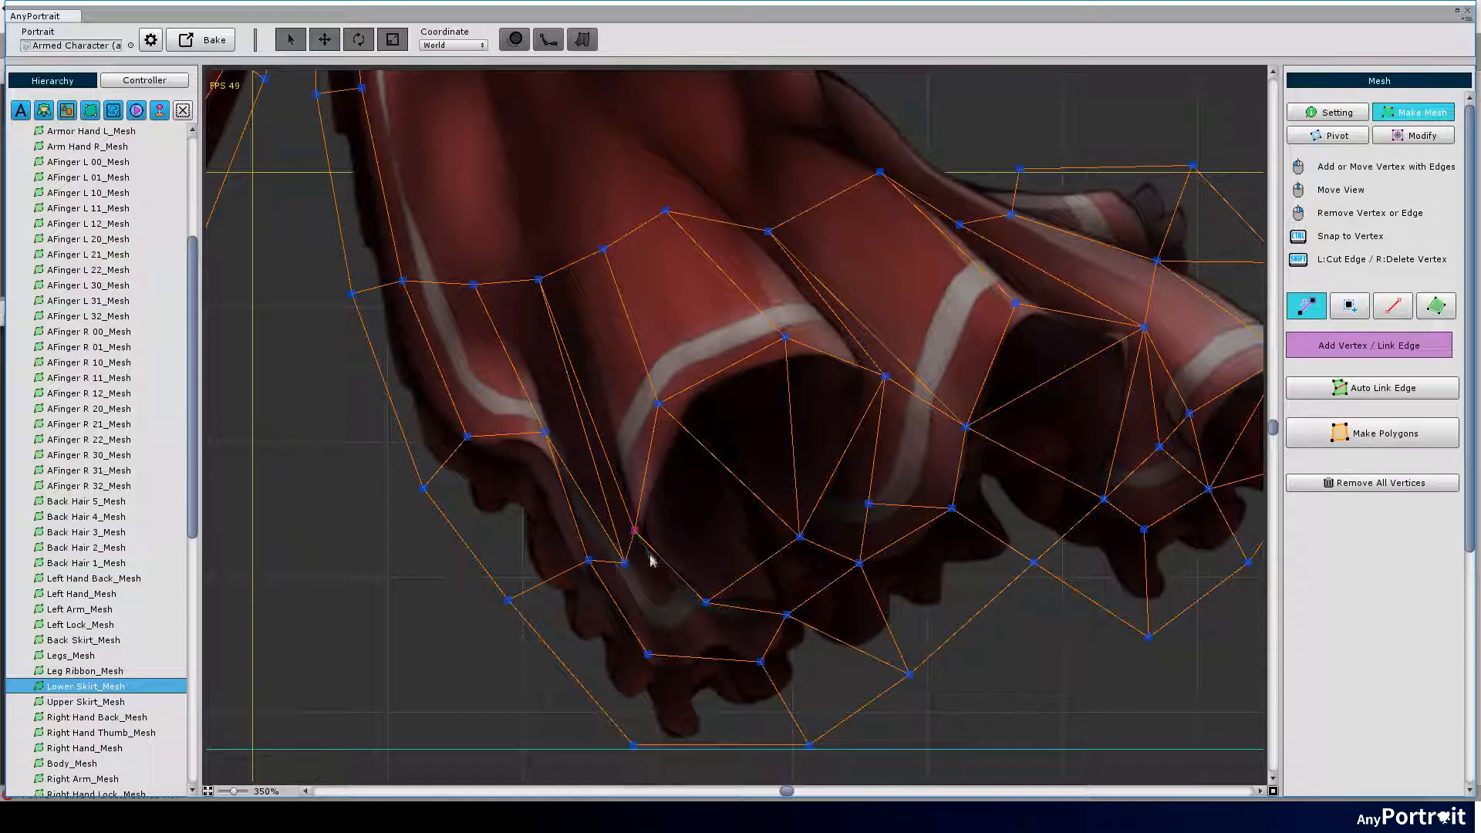
scroll(628, 568, down, 3)
scroll(547, 351, down, 3)
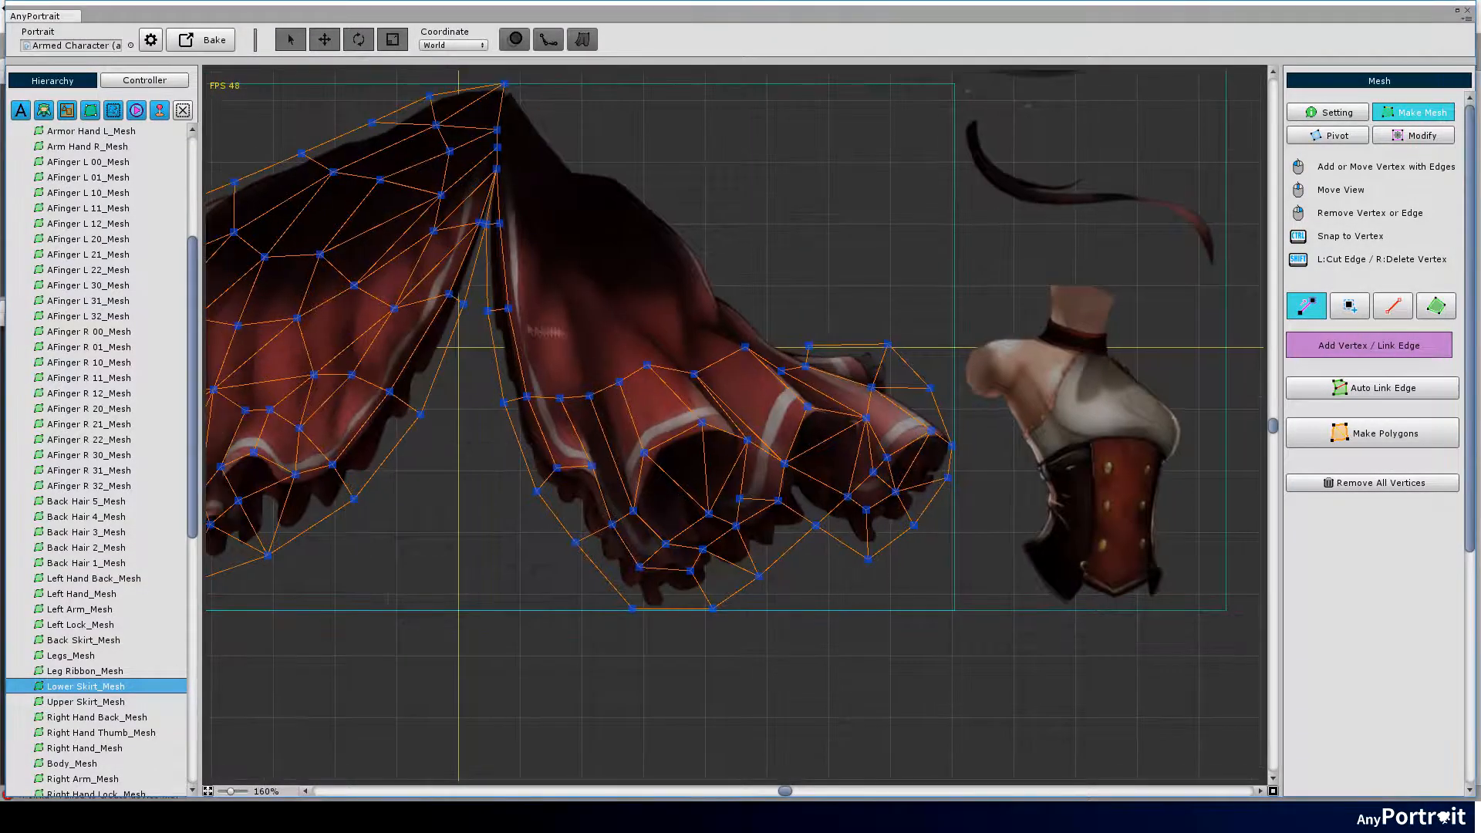
Add vertical edges between the upper and lower folds and link vertices across the outer folds.
click(617, 312)
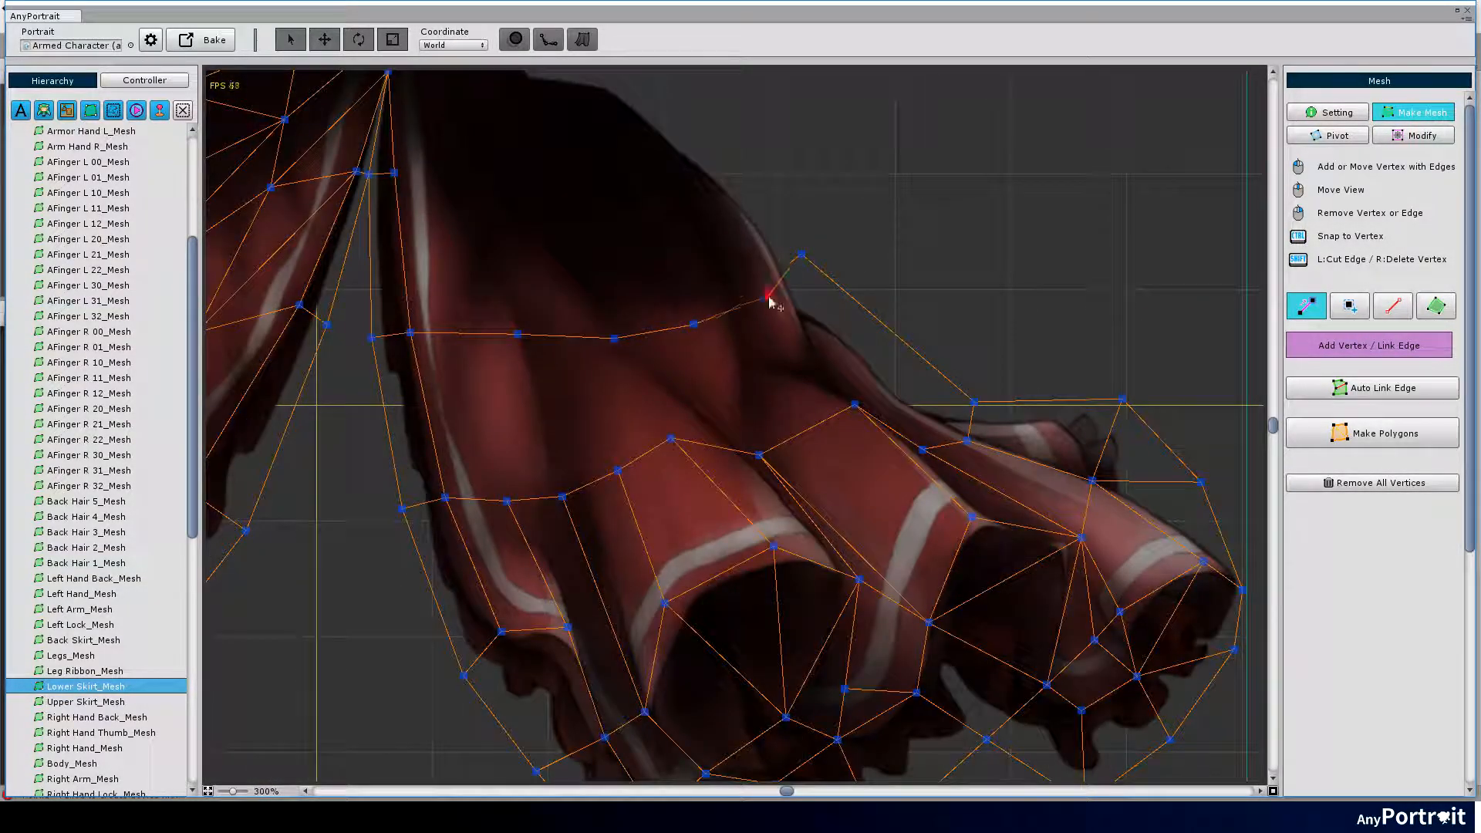
click(510, 342)
click(614, 339)
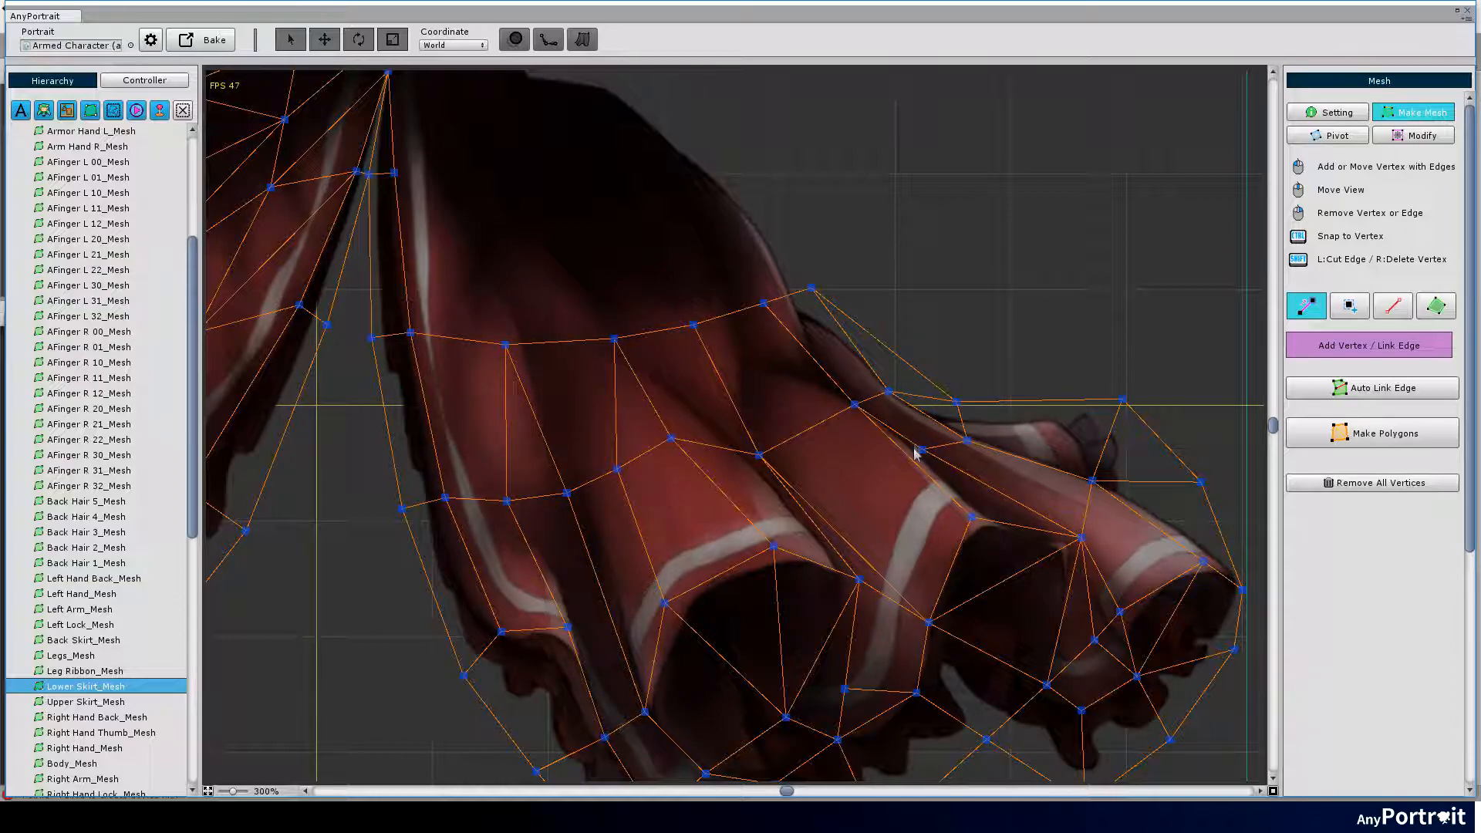
click(839, 408)
click(946, 452)
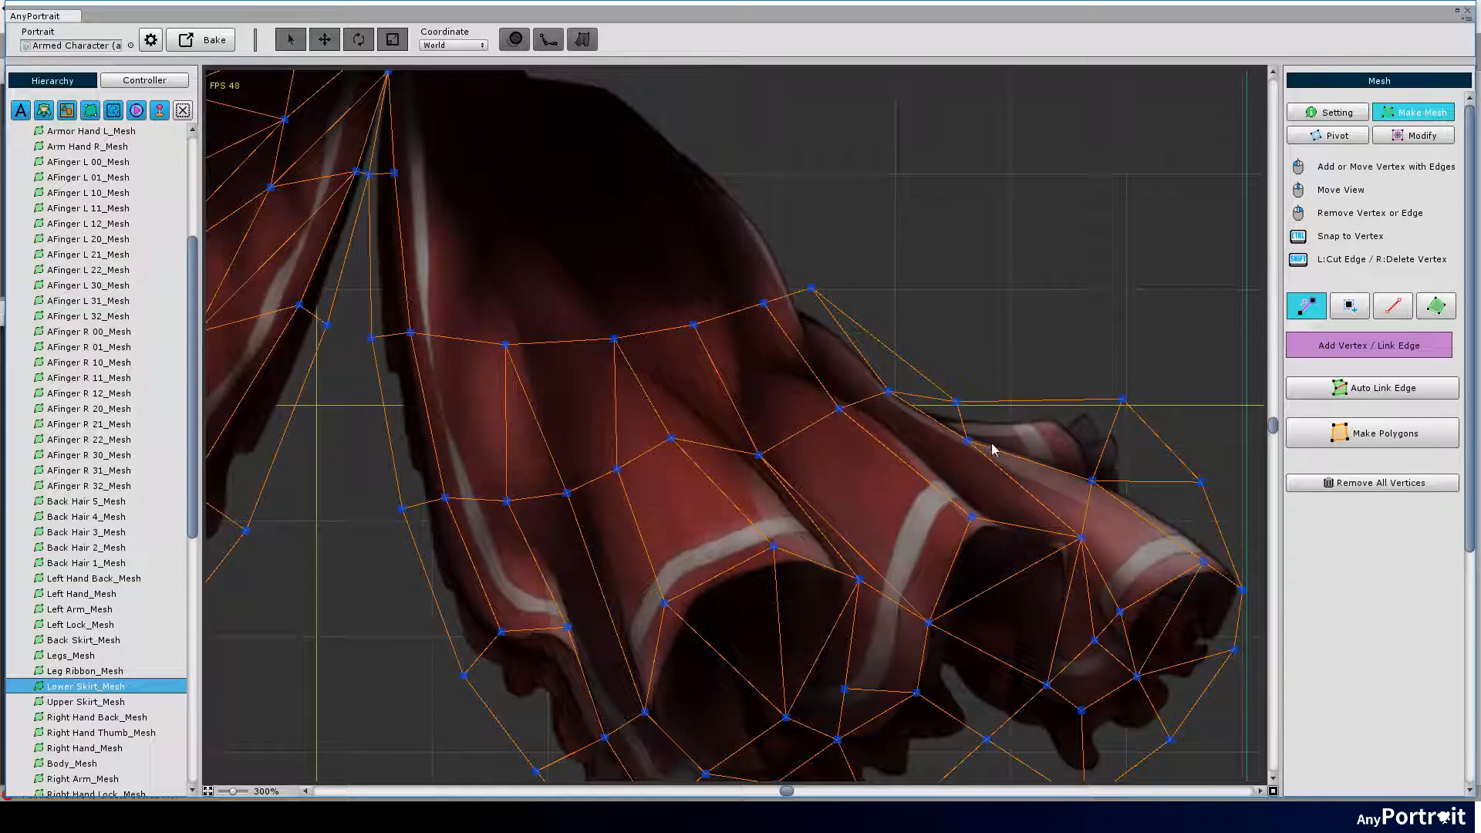
click(1088, 474)
click(887, 400)
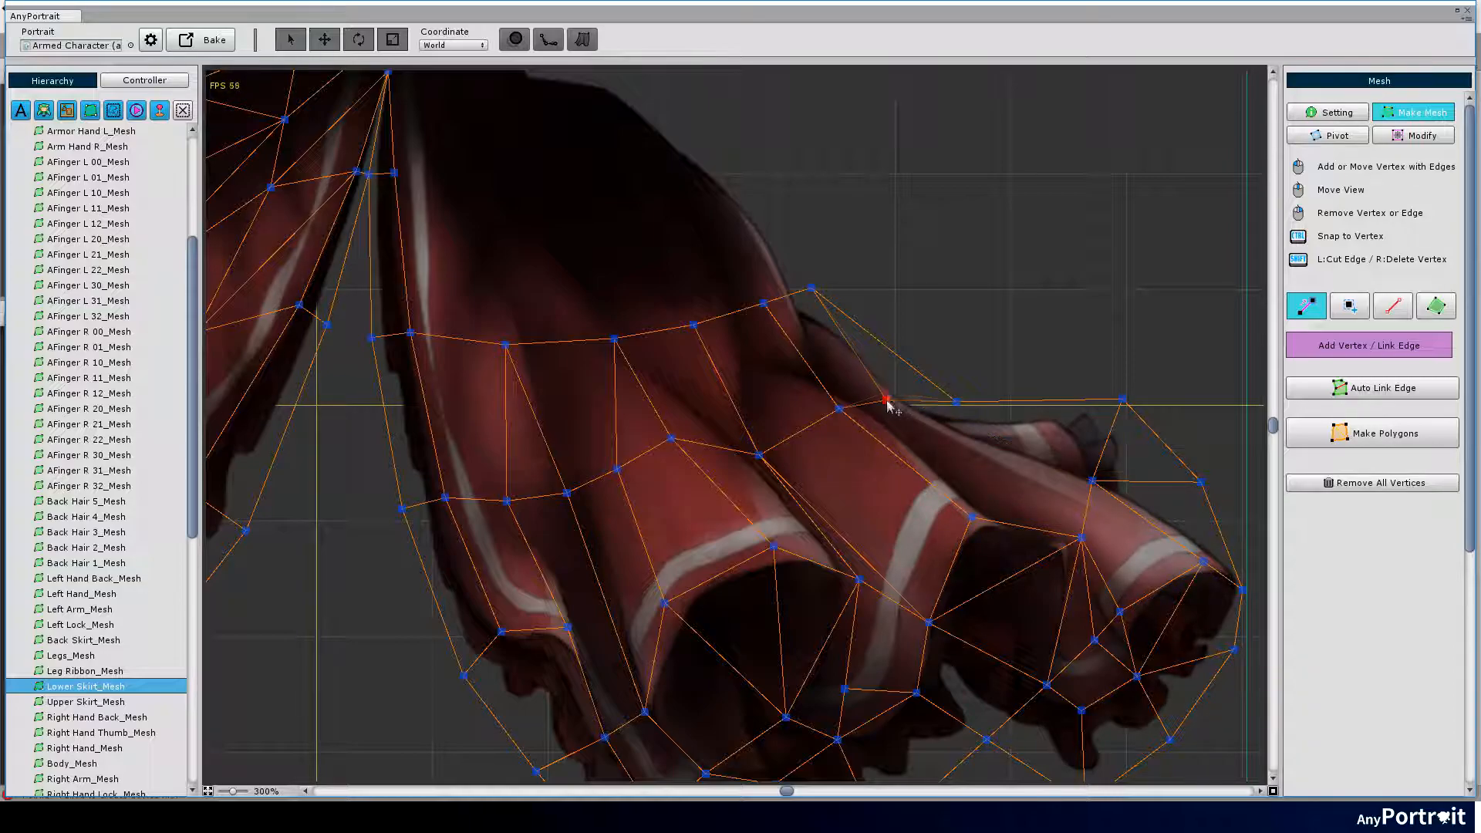
scroll(888, 398, down, 5)
scroll(695, 347, up, 5)
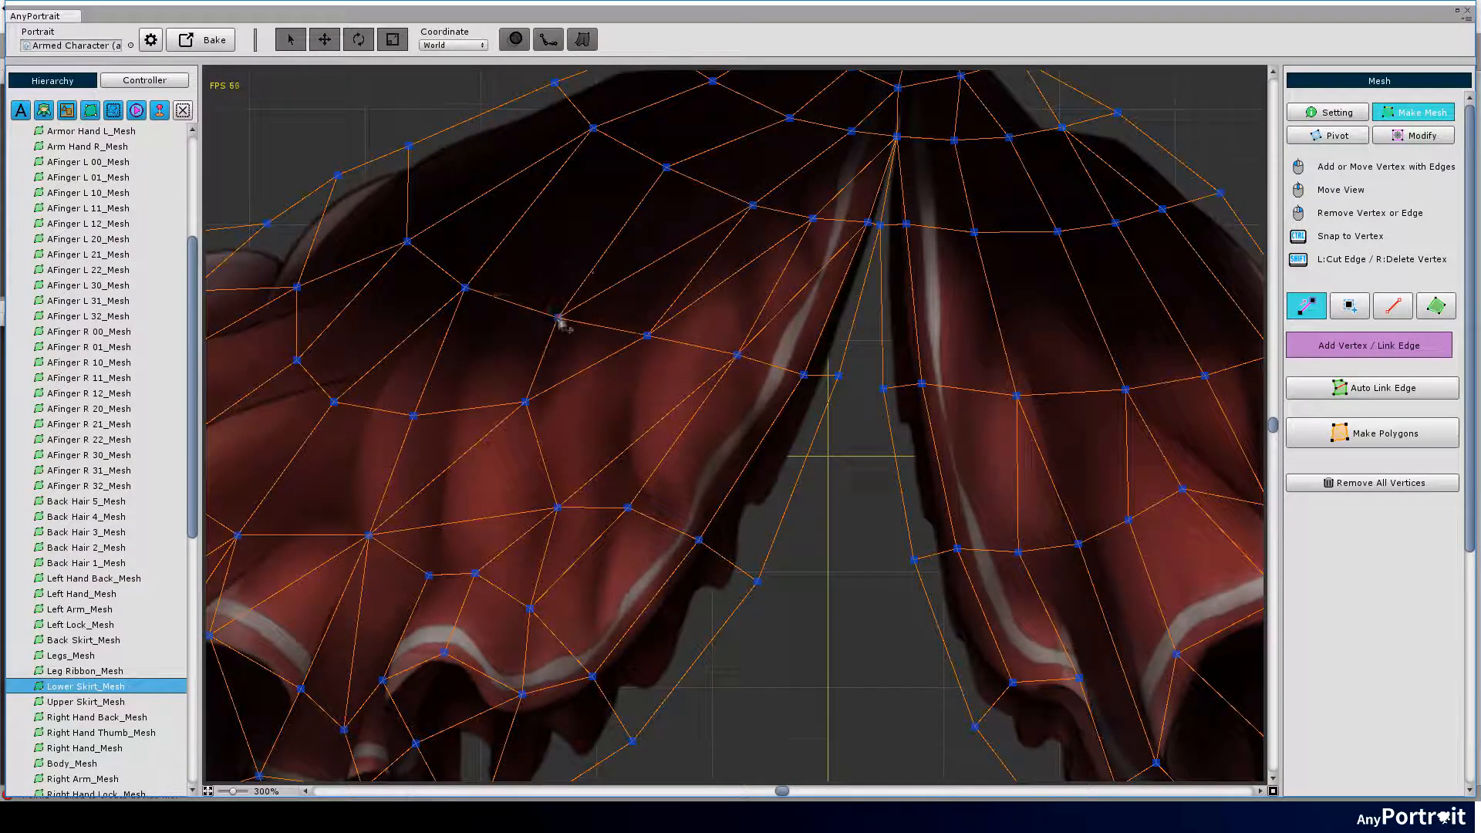
scroll(544, 335, up, 3)
Cancel the pending link, add a linked interior vertex in the right panel and nudge vertices onto the folds.
right_click(502, 315)
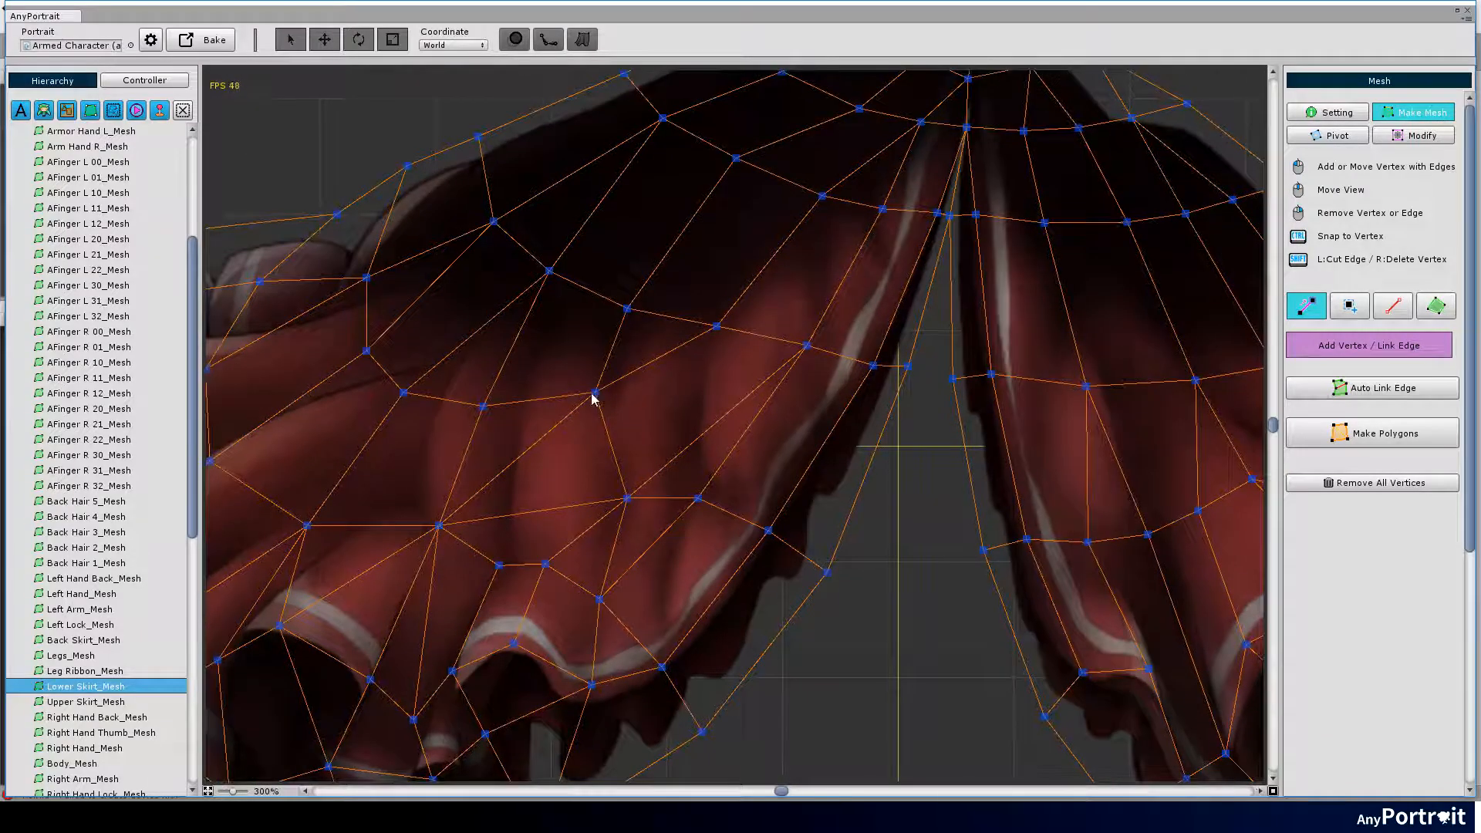
middle_drag(591, 398, 631, 423)
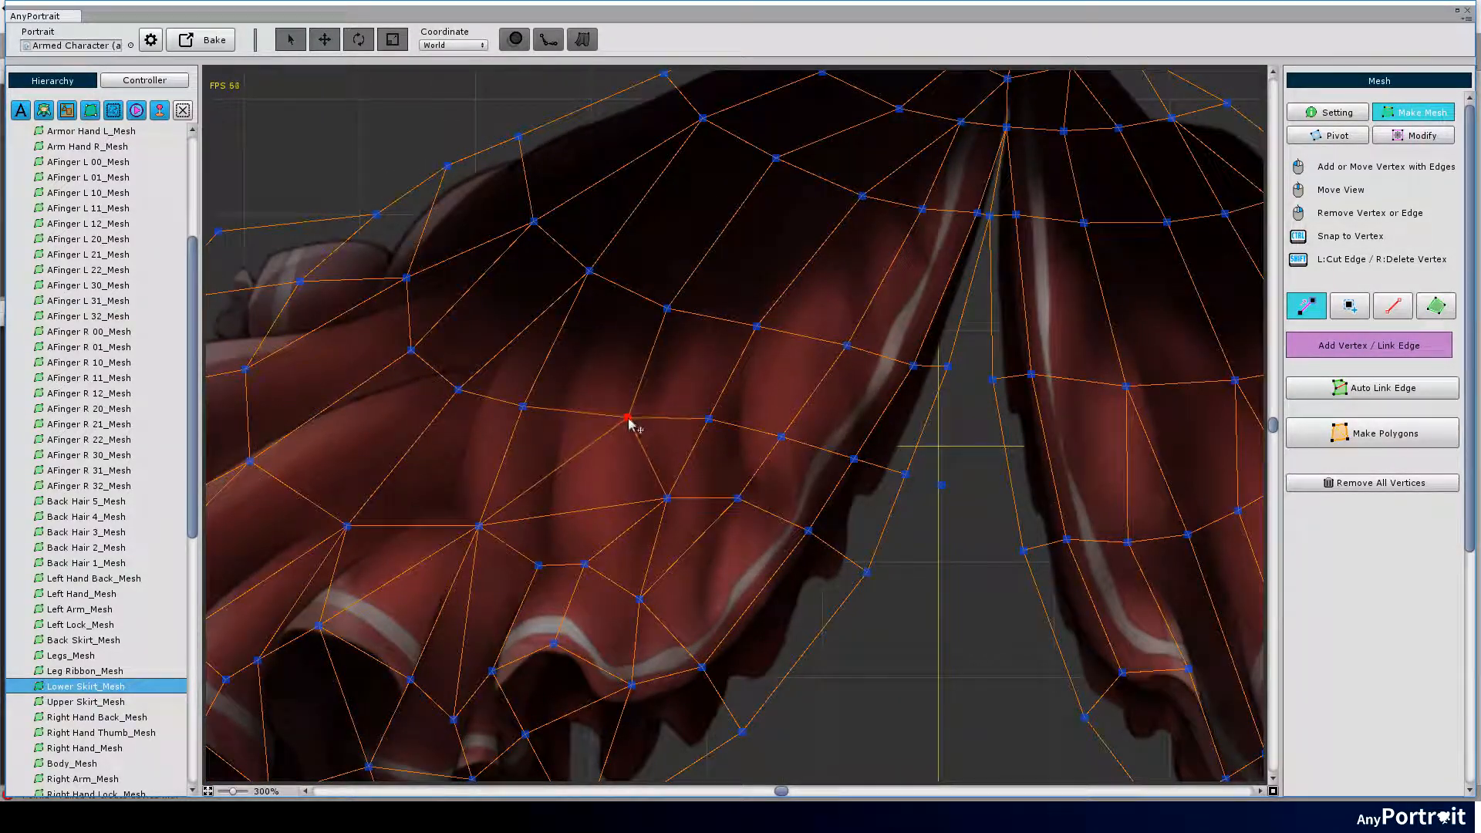
scroll(880, 439, down, 1)
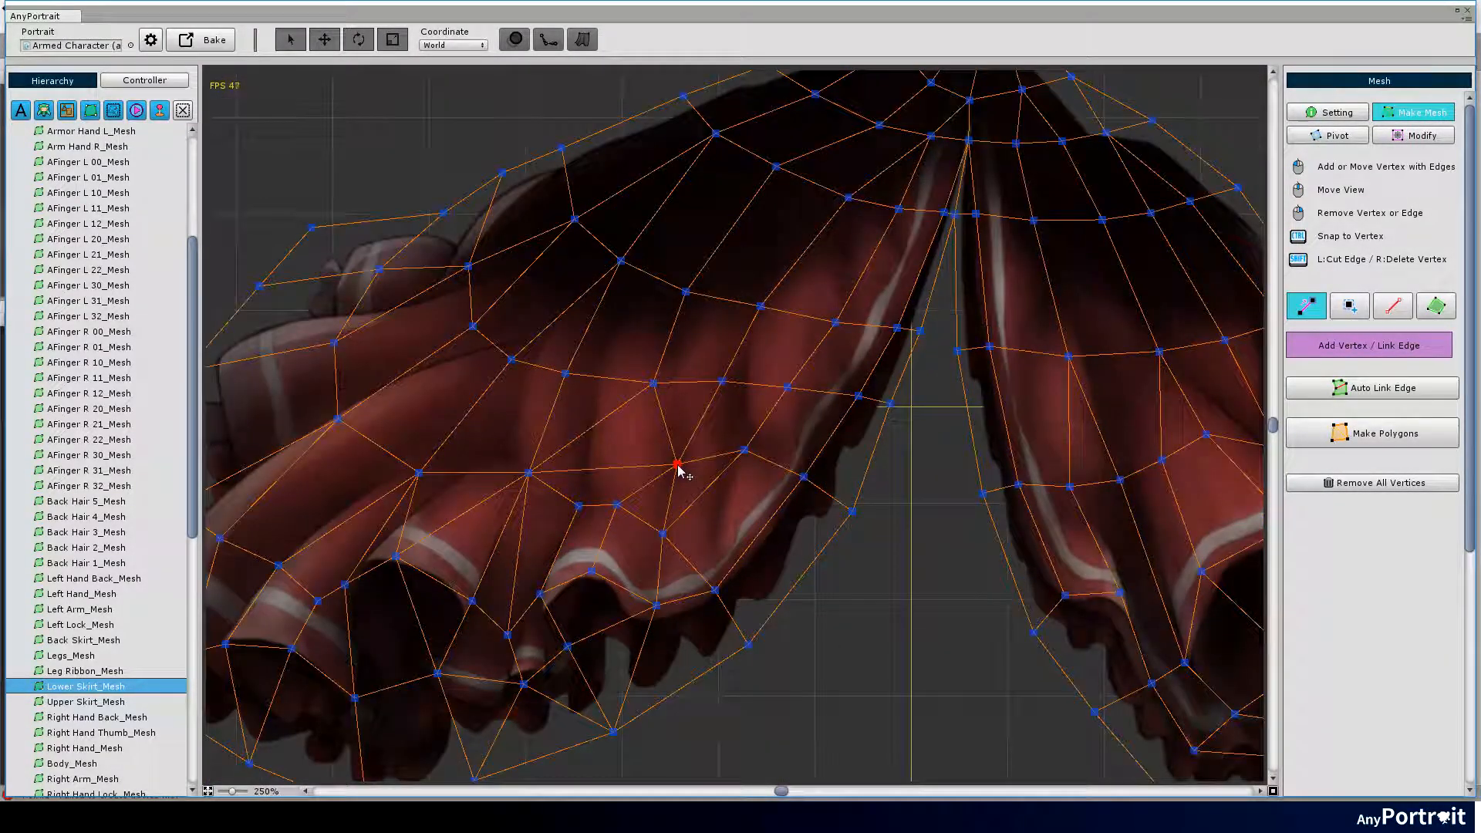
scroll(678, 467, down, 2)
scroll(705, 416, up, 1)
middle_drag(694, 416, 718, 408)
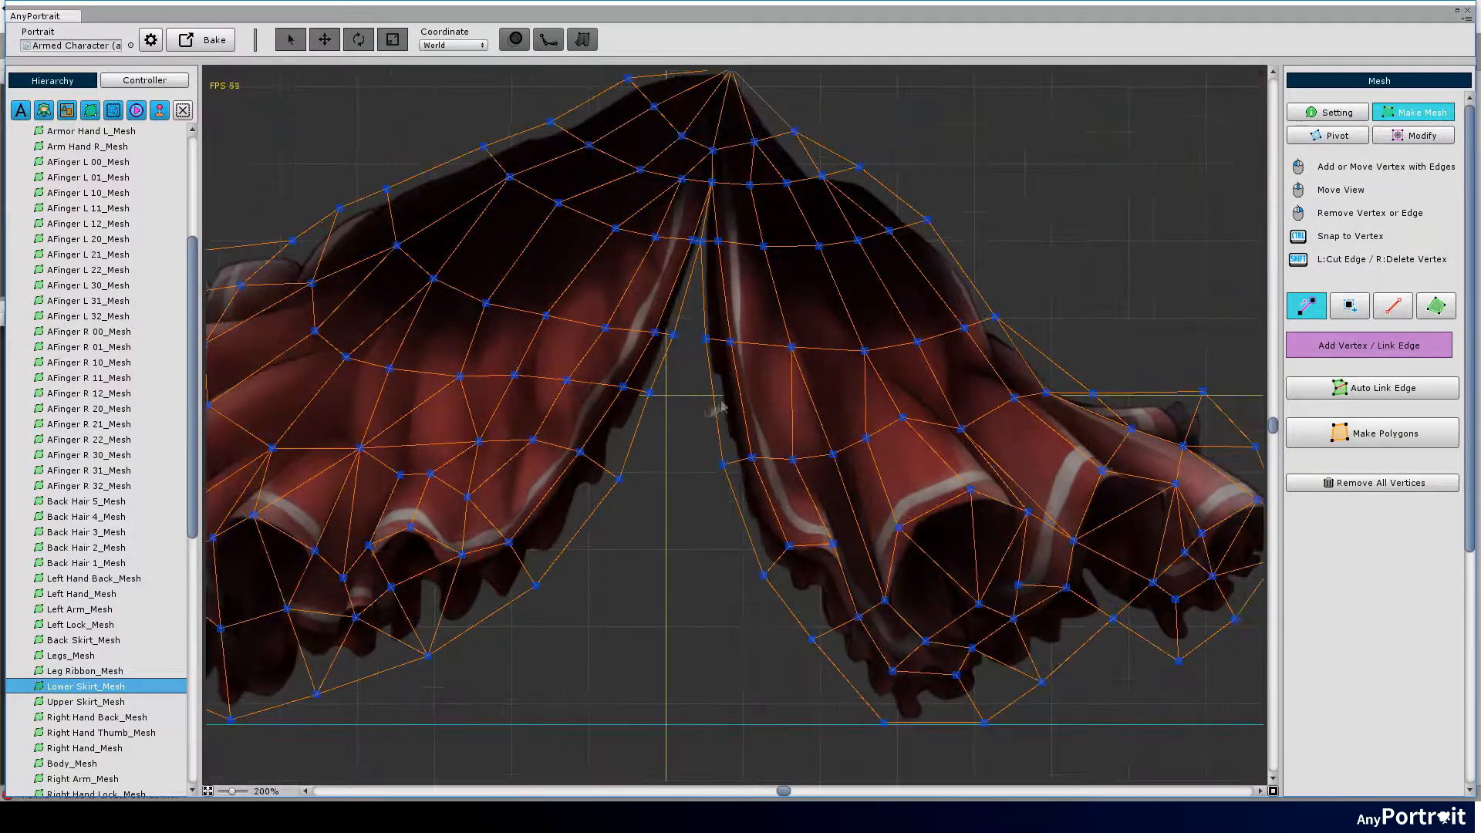
scroll(718, 408, up, 2)
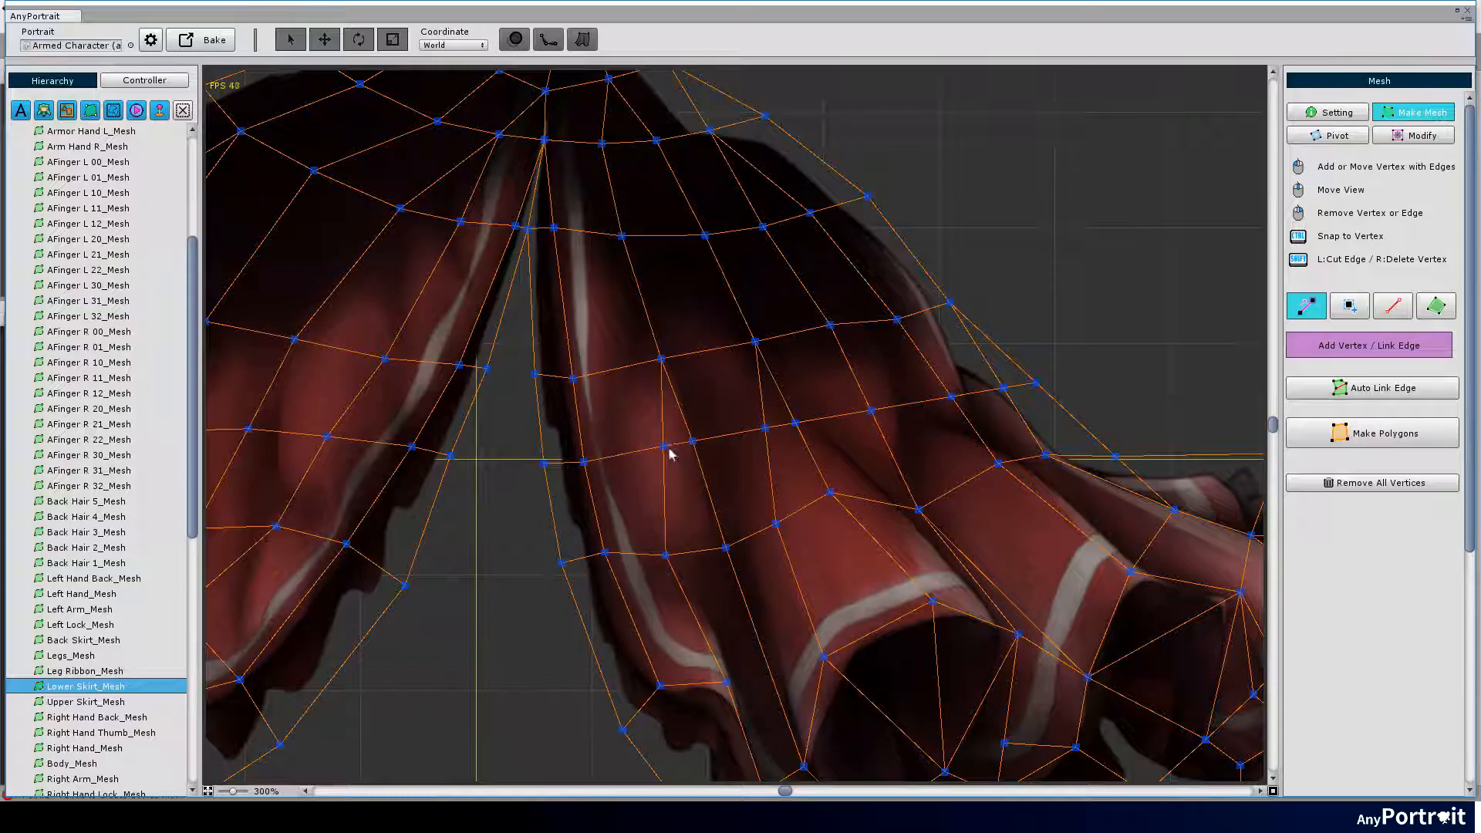
click(643, 451)
click(647, 371)
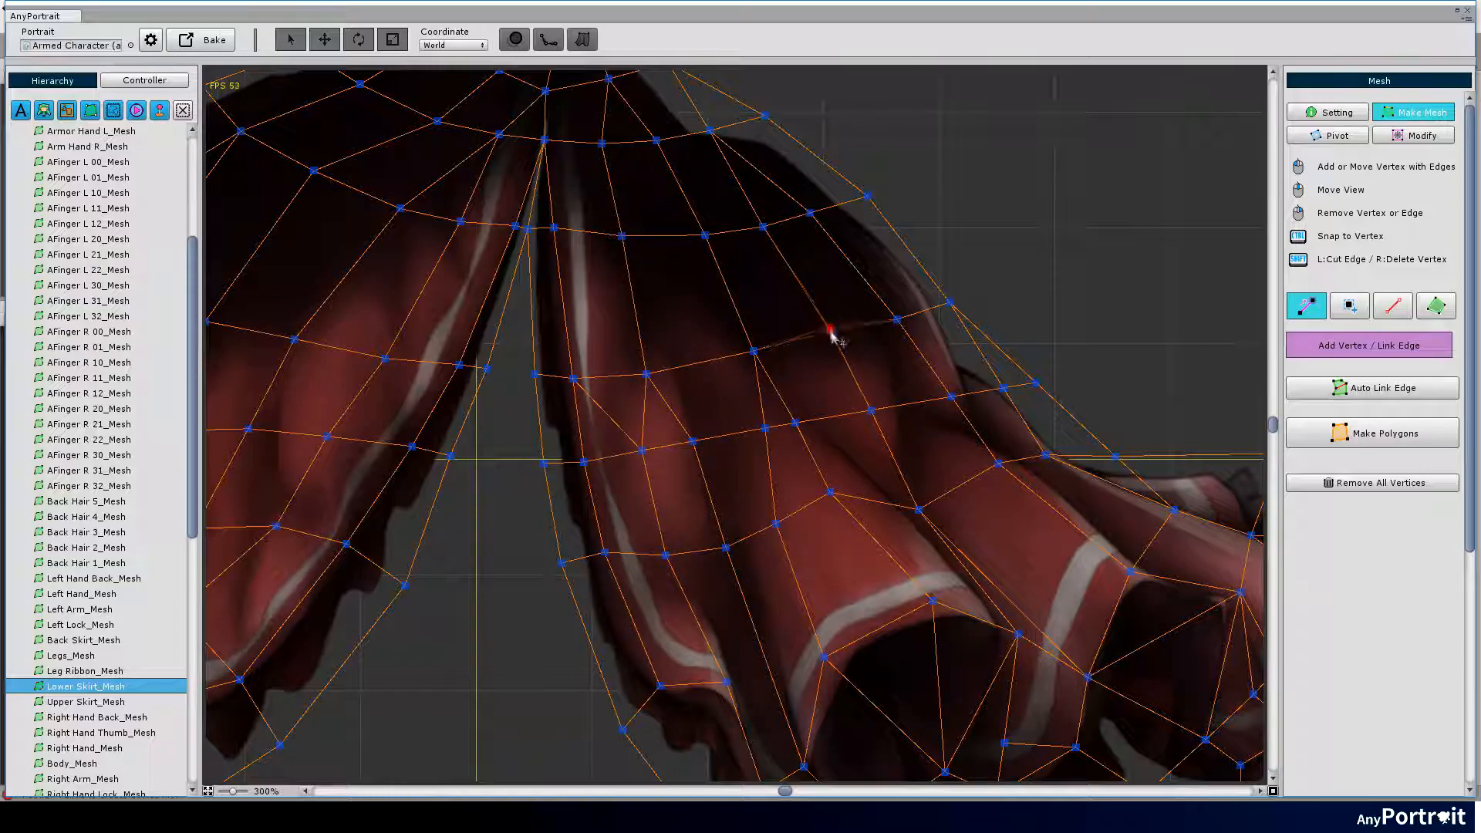
drag(754, 343, 752, 353)
drag(754, 422, 753, 428)
drag(870, 408, 881, 405)
scroll(992, 381, down, 5)
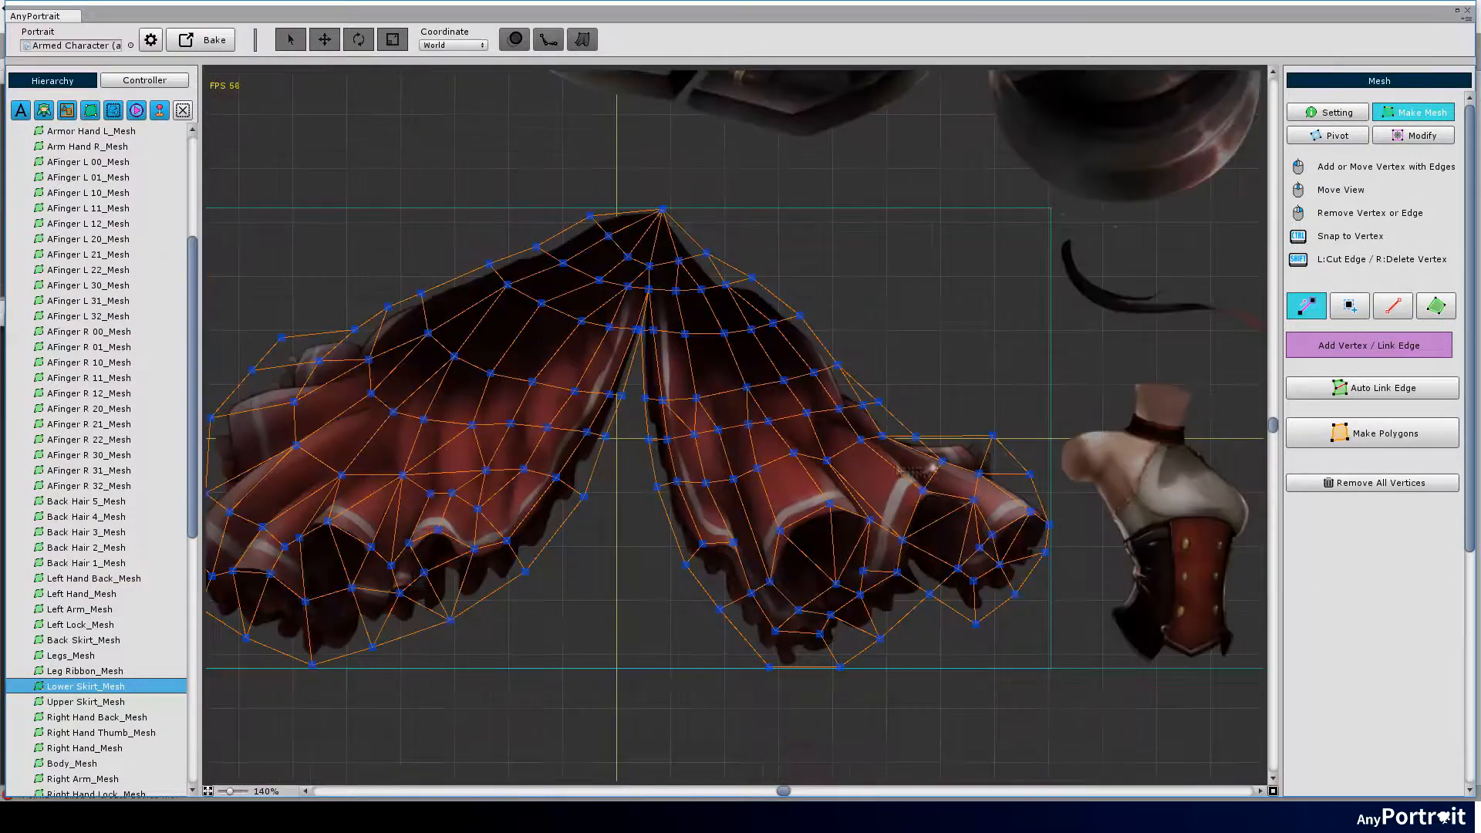
scroll(874, 422, up, 3)
scroll(874, 422, down, 3)
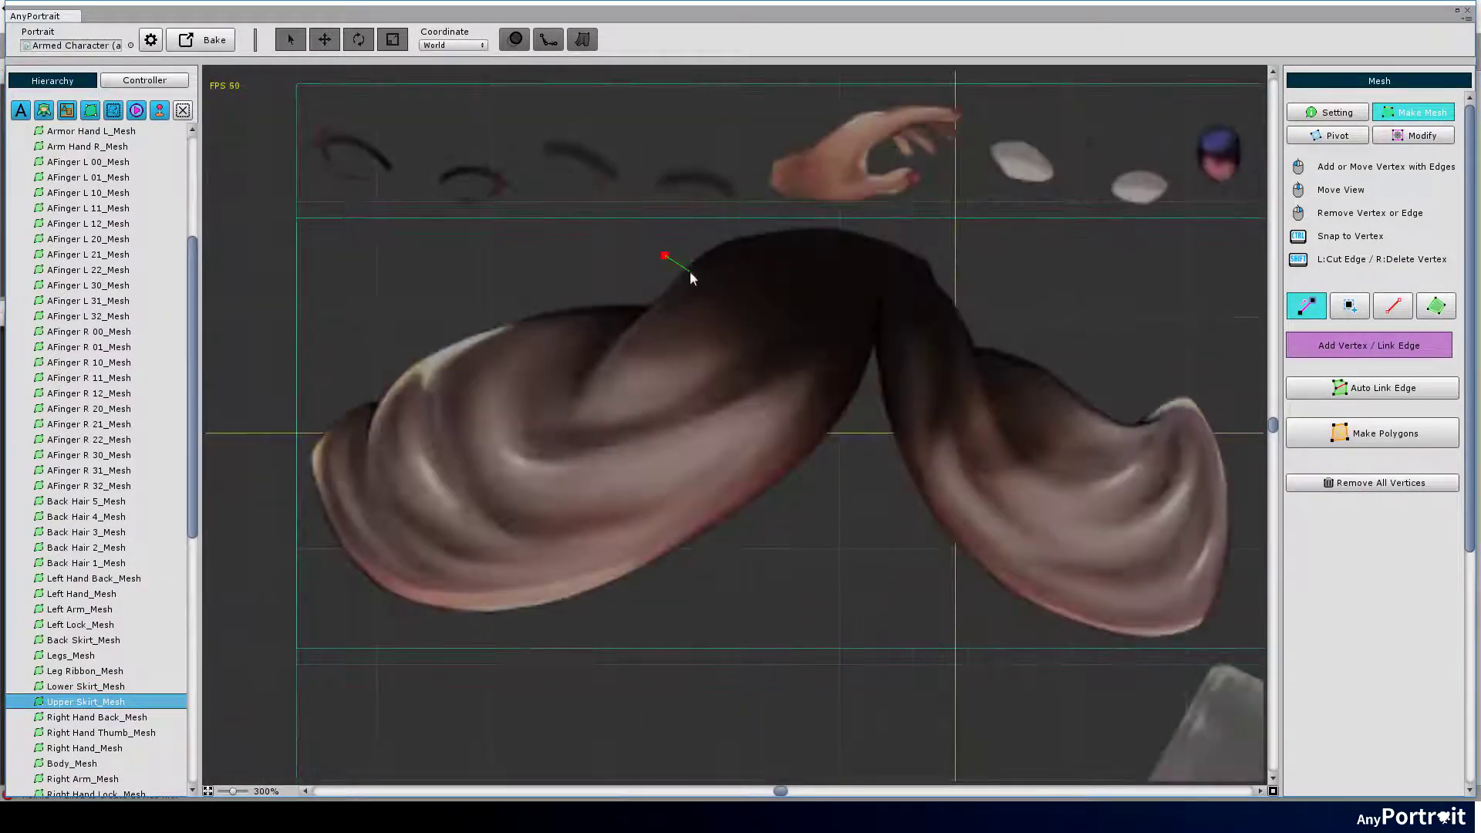
Outline the upper skirt's waistband and run the chain down the left flap to its tip.
click(718, 300)
click(777, 327)
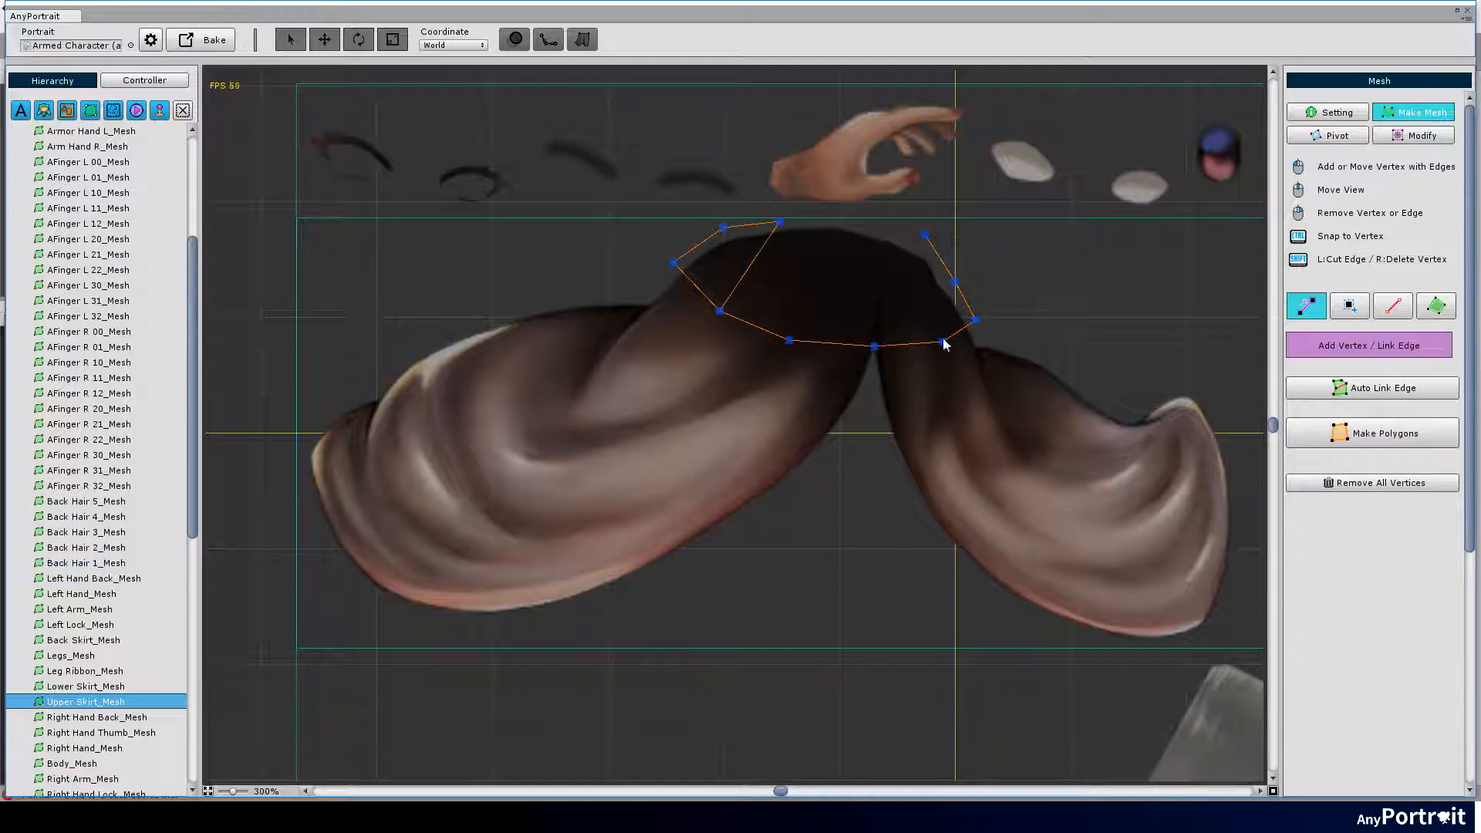
drag(902, 239, 914, 245)
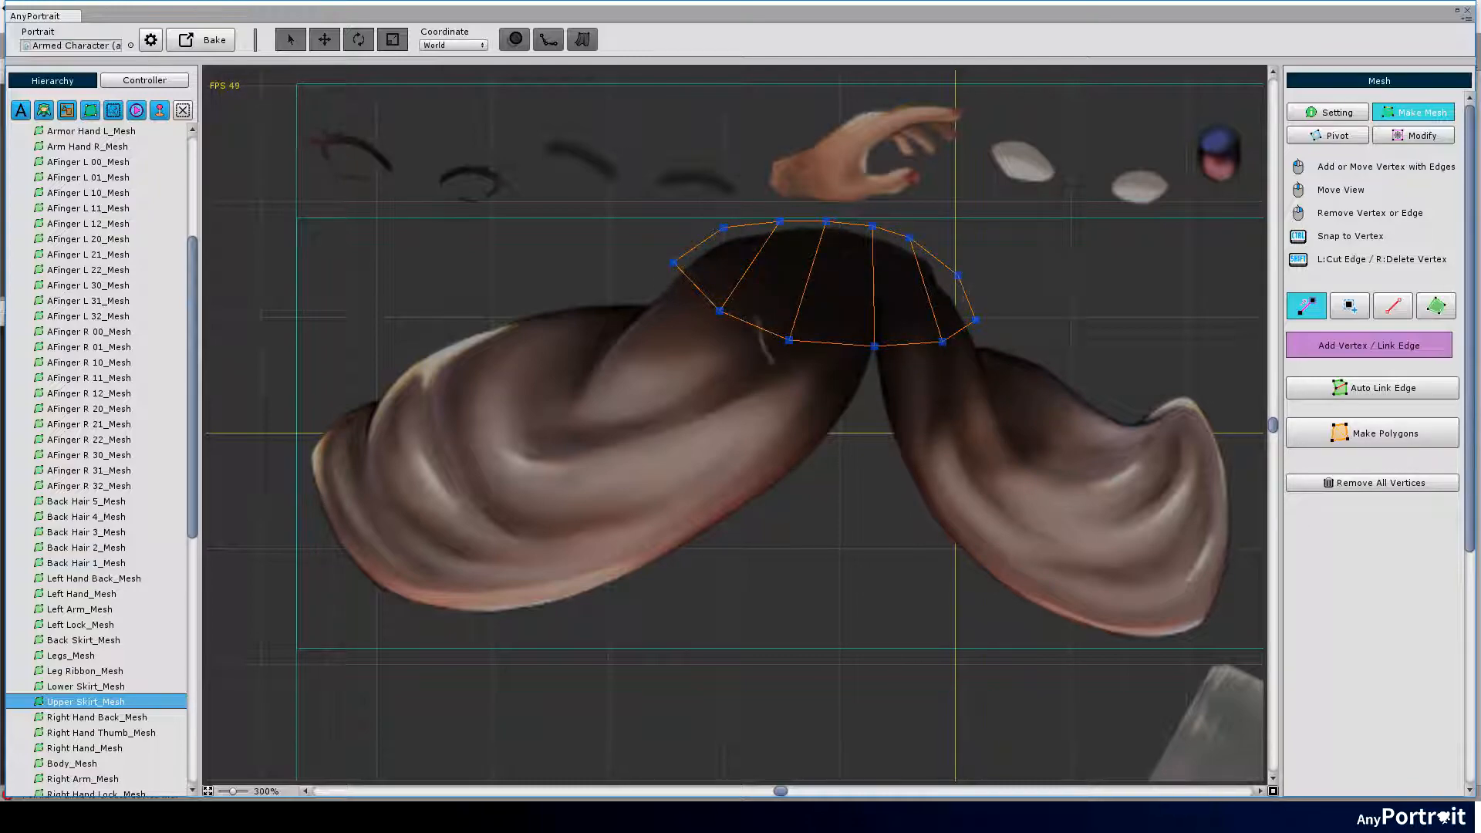
click(518, 302)
click(435, 328)
click(376, 377)
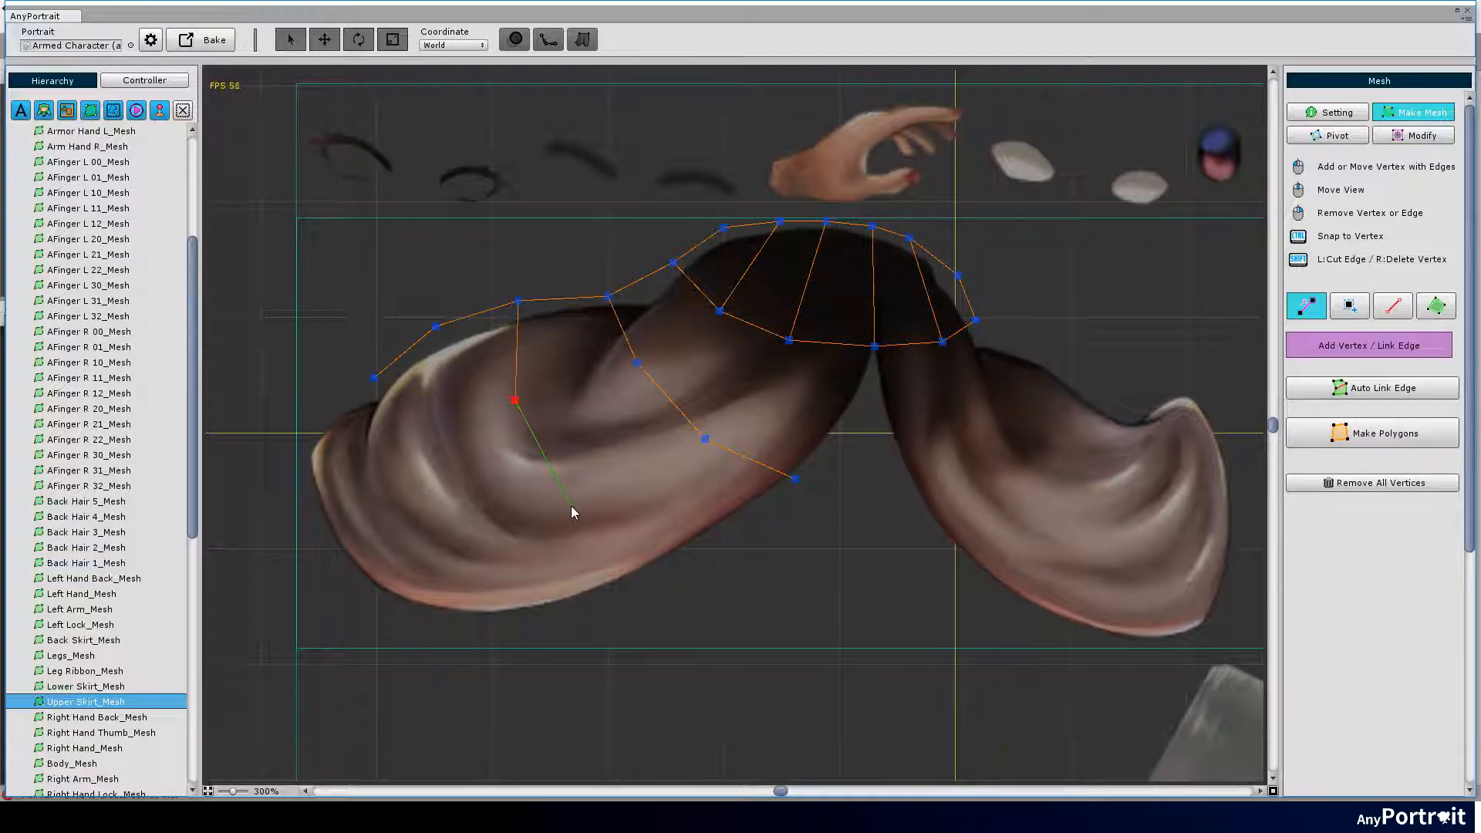
click(355, 472)
click(376, 554)
click(423, 623)
Continue the outline along the left flap's bottom edge and close it back at the waistband.
click(329, 568)
click(526, 630)
click(648, 585)
click(817, 481)
click(784, 351)
click(940, 368)
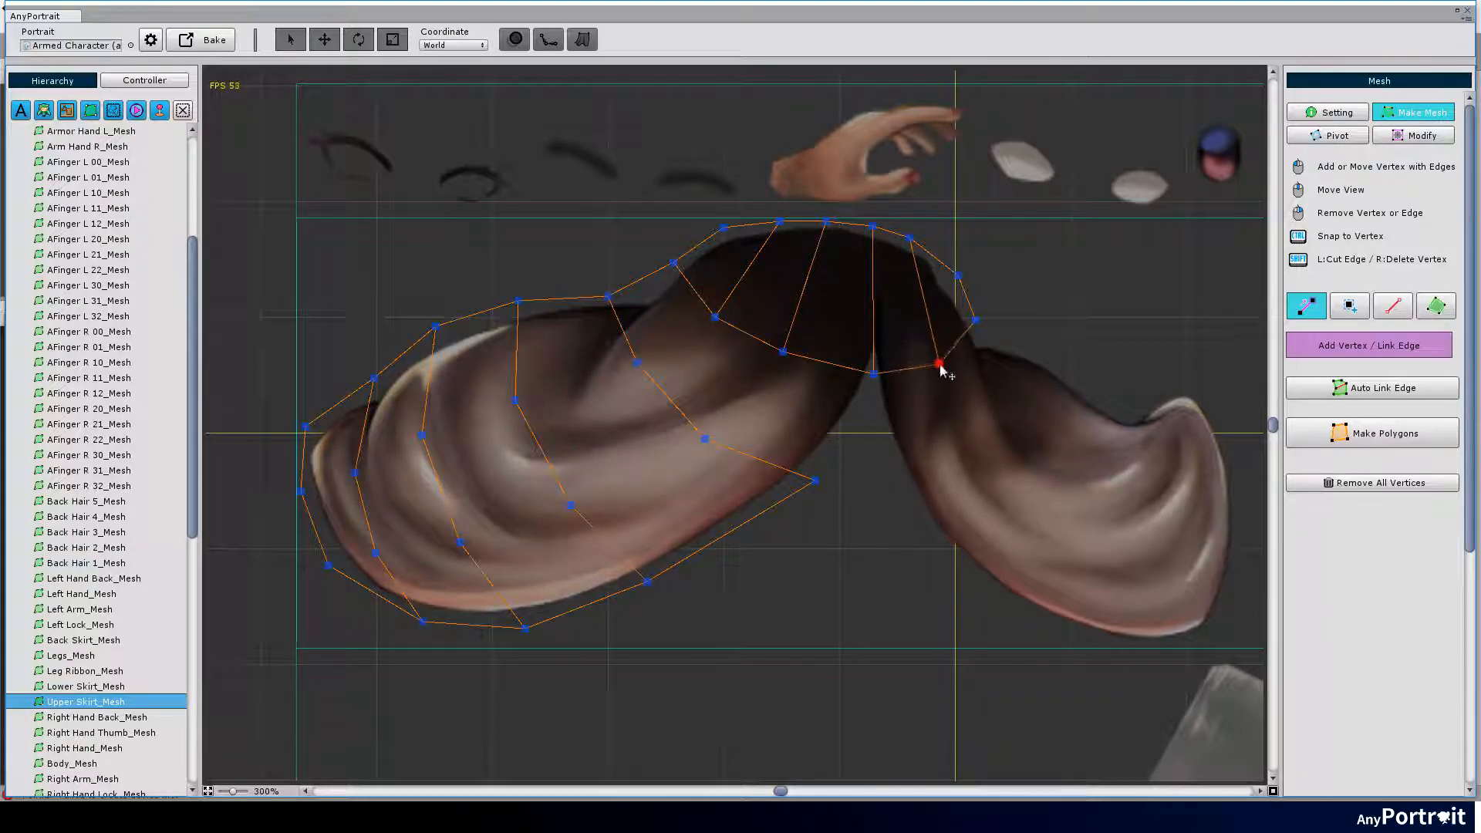
Outline the right flap around its top edge, underside and tip.
click(957, 354)
click(935, 261)
click(979, 324)
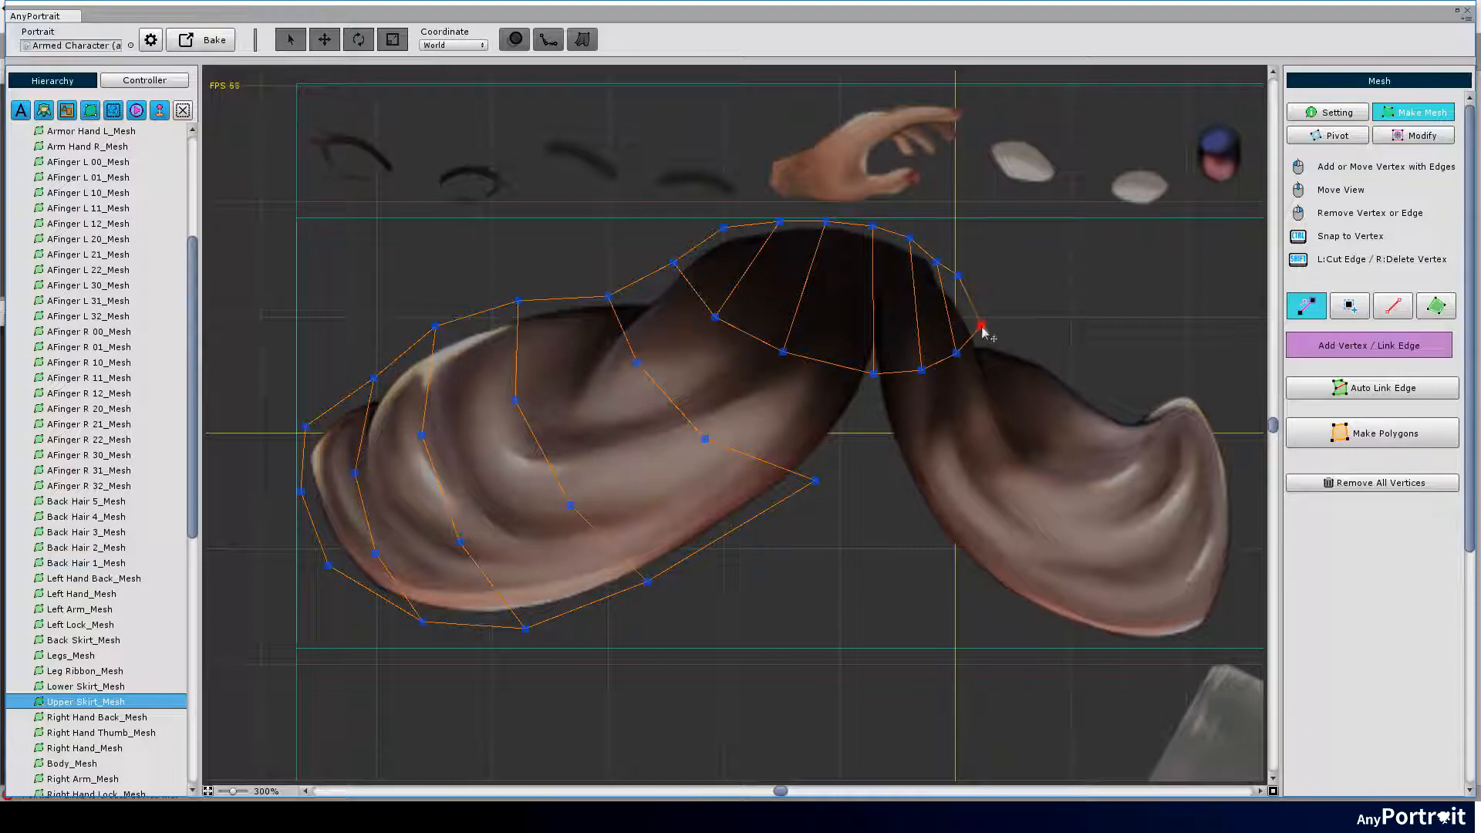
click(876, 376)
click(891, 469)
click(967, 458)
click(1004, 405)
click(1016, 345)
click(979, 329)
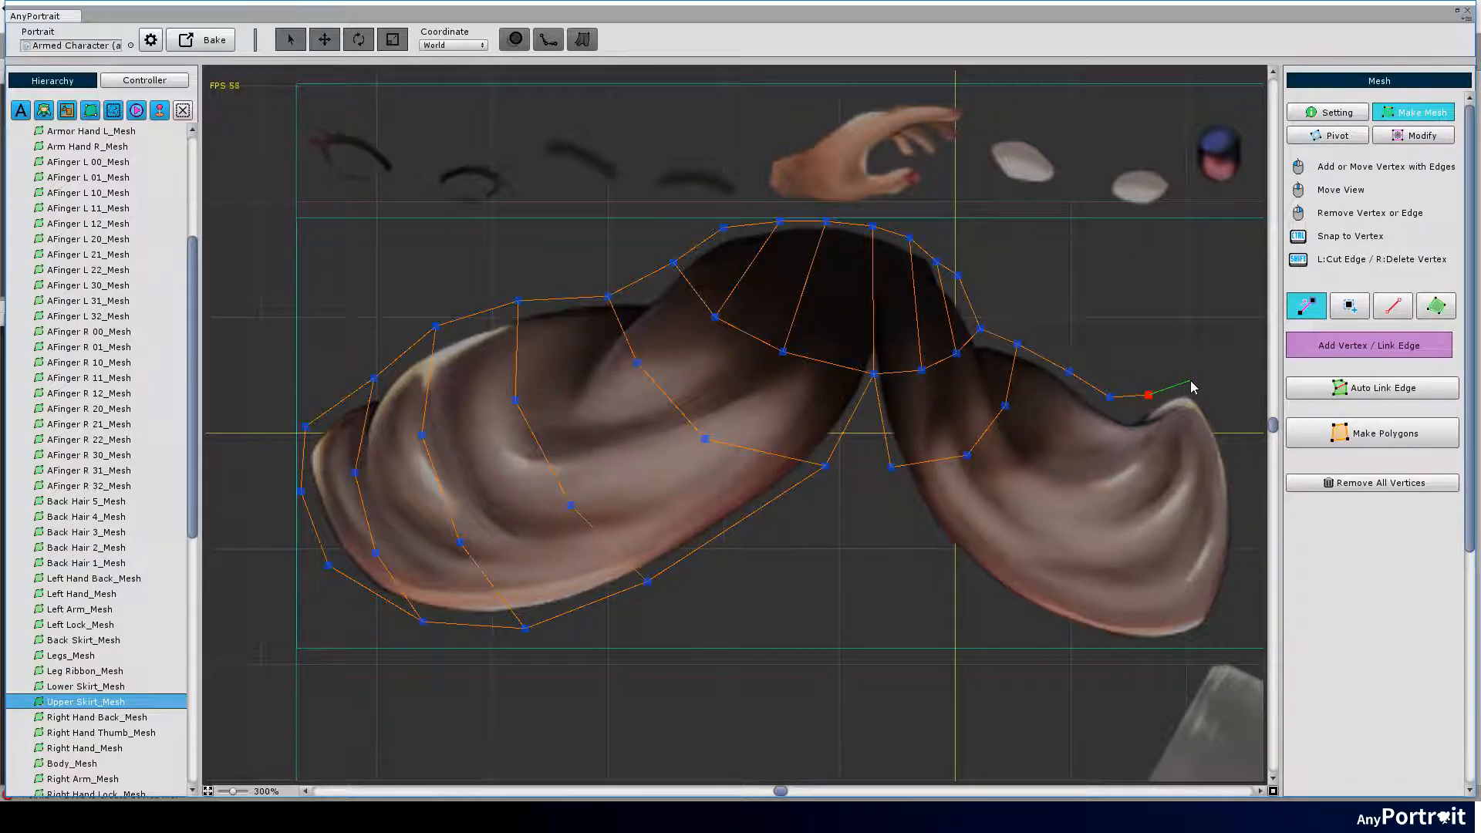
Add a vertex chain along the right lobe's edge and link it to the outline.
middle_drag(1192, 388, 1150, 291)
click(851, 463)
click(934, 530)
click(1170, 476)
click(1157, 358)
click(1103, 299)
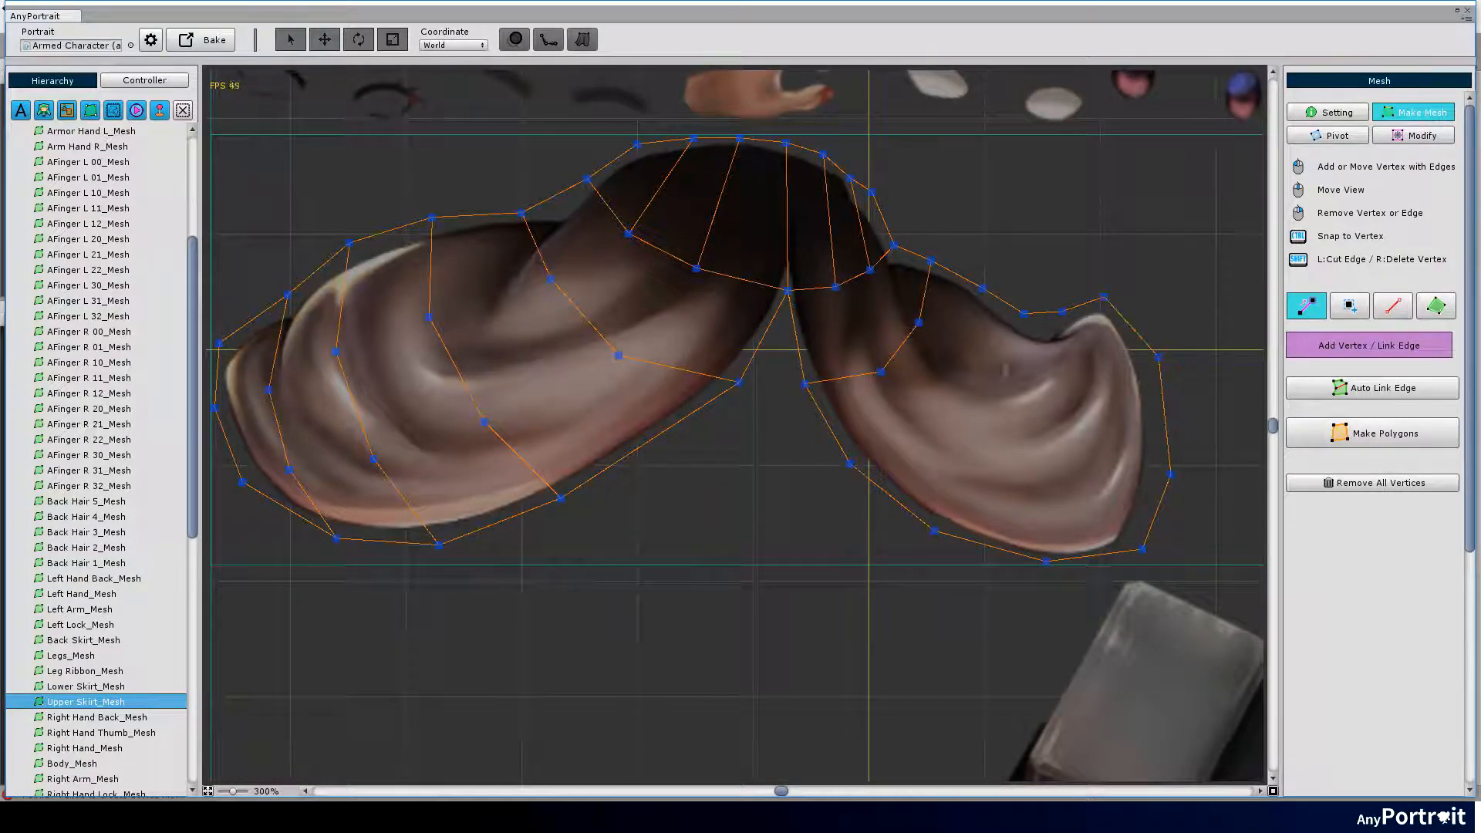
Cut internal edges across both lobes and convert the upper skirt mesh to polygons.
drag(958, 523, 1058, 312)
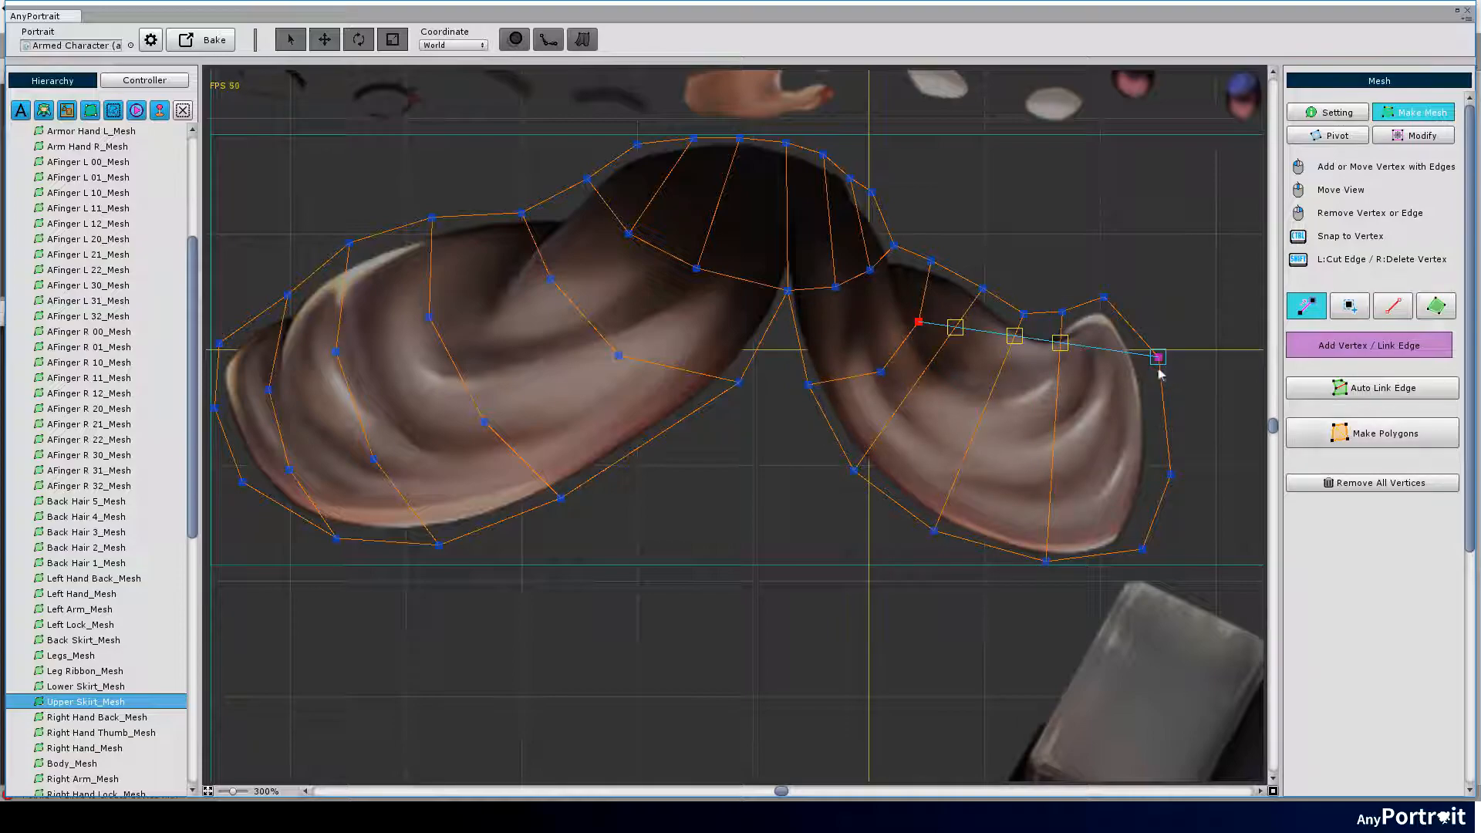
drag(1163, 359, 914, 324)
drag(1168, 475, 880, 371)
drag(868, 290, 1025, 373)
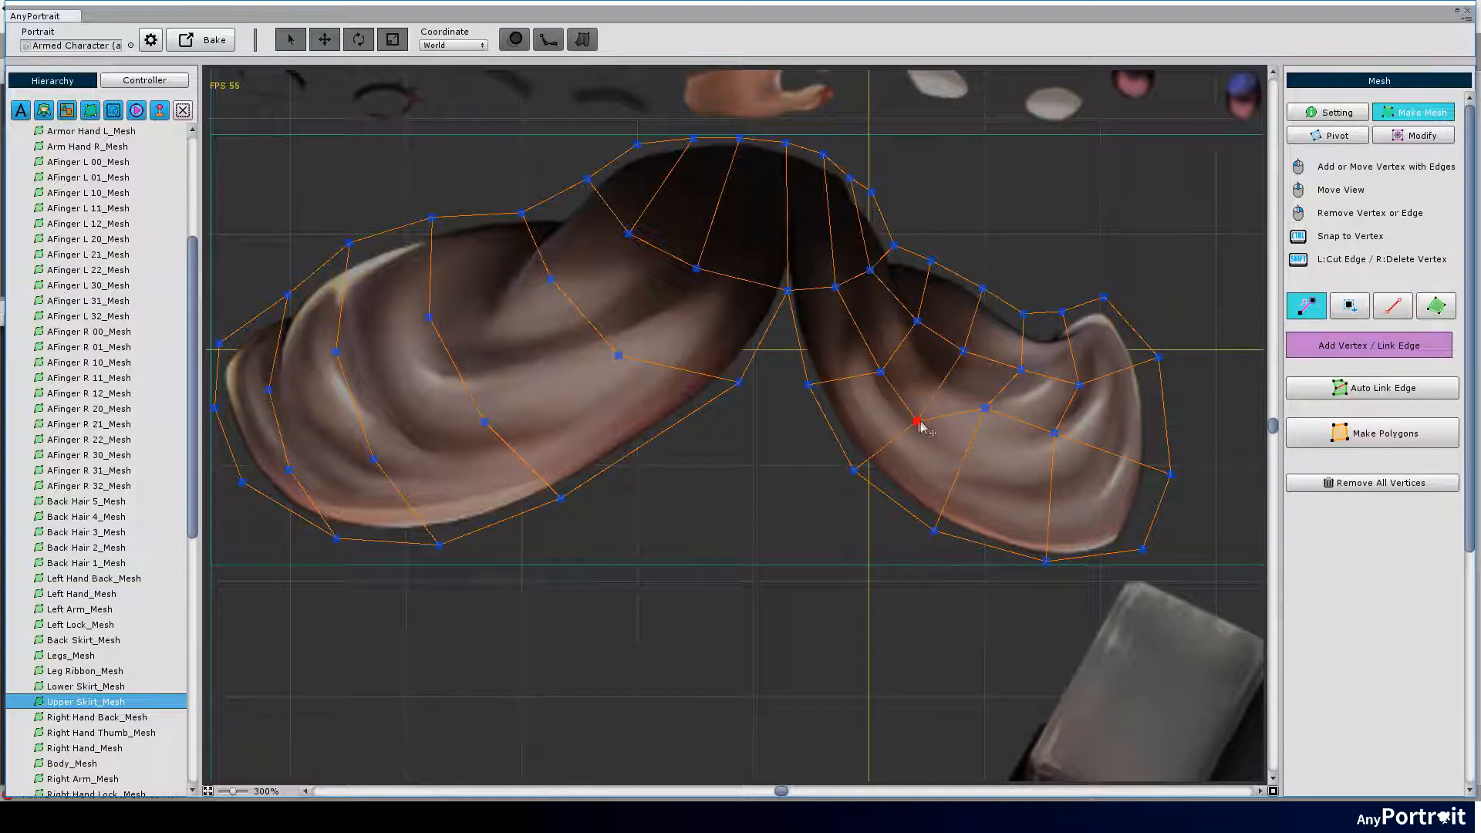
scroll(811, 382, down, 1)
click(595, 303)
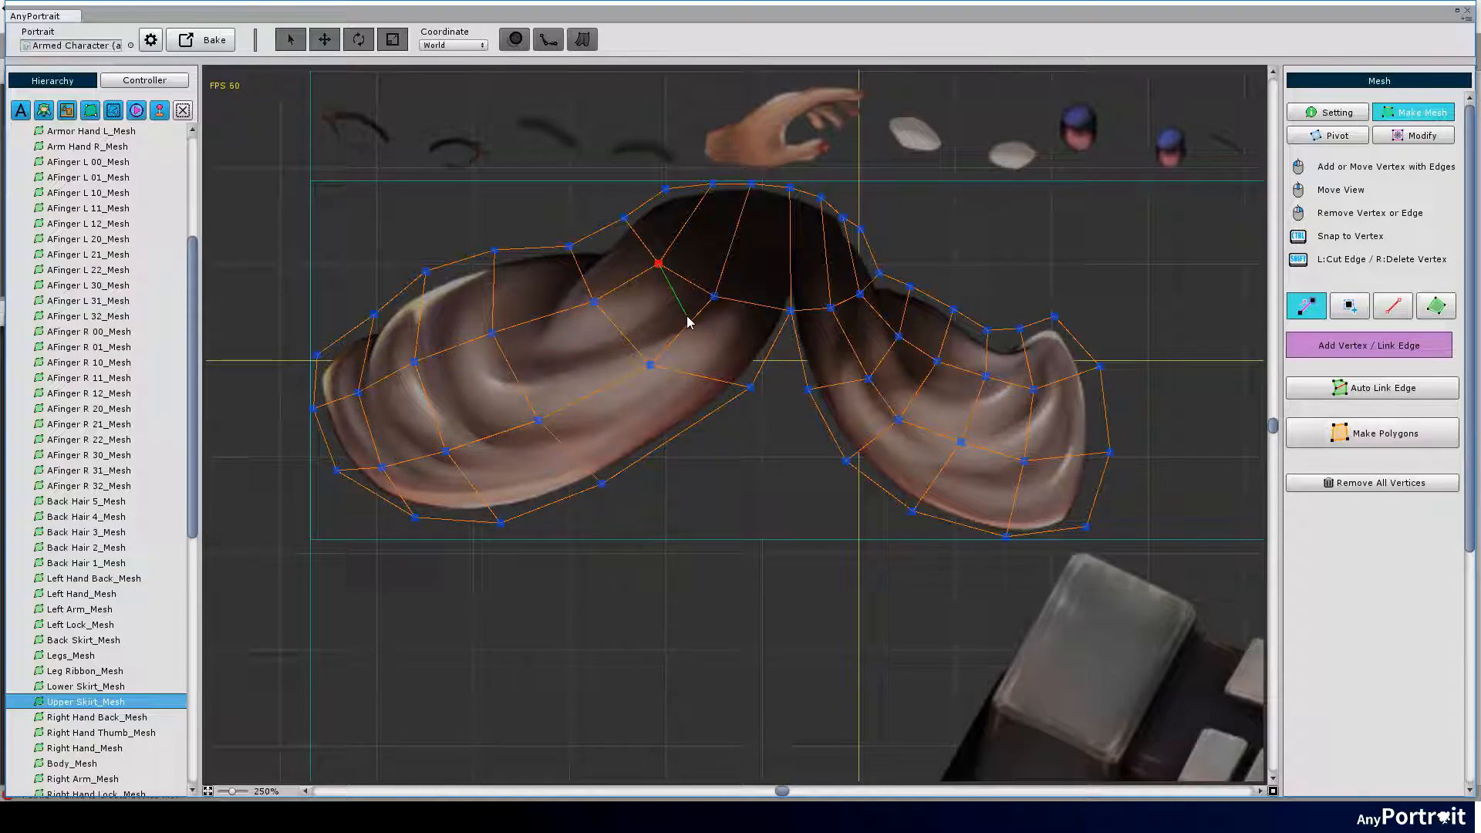
click(1364, 436)
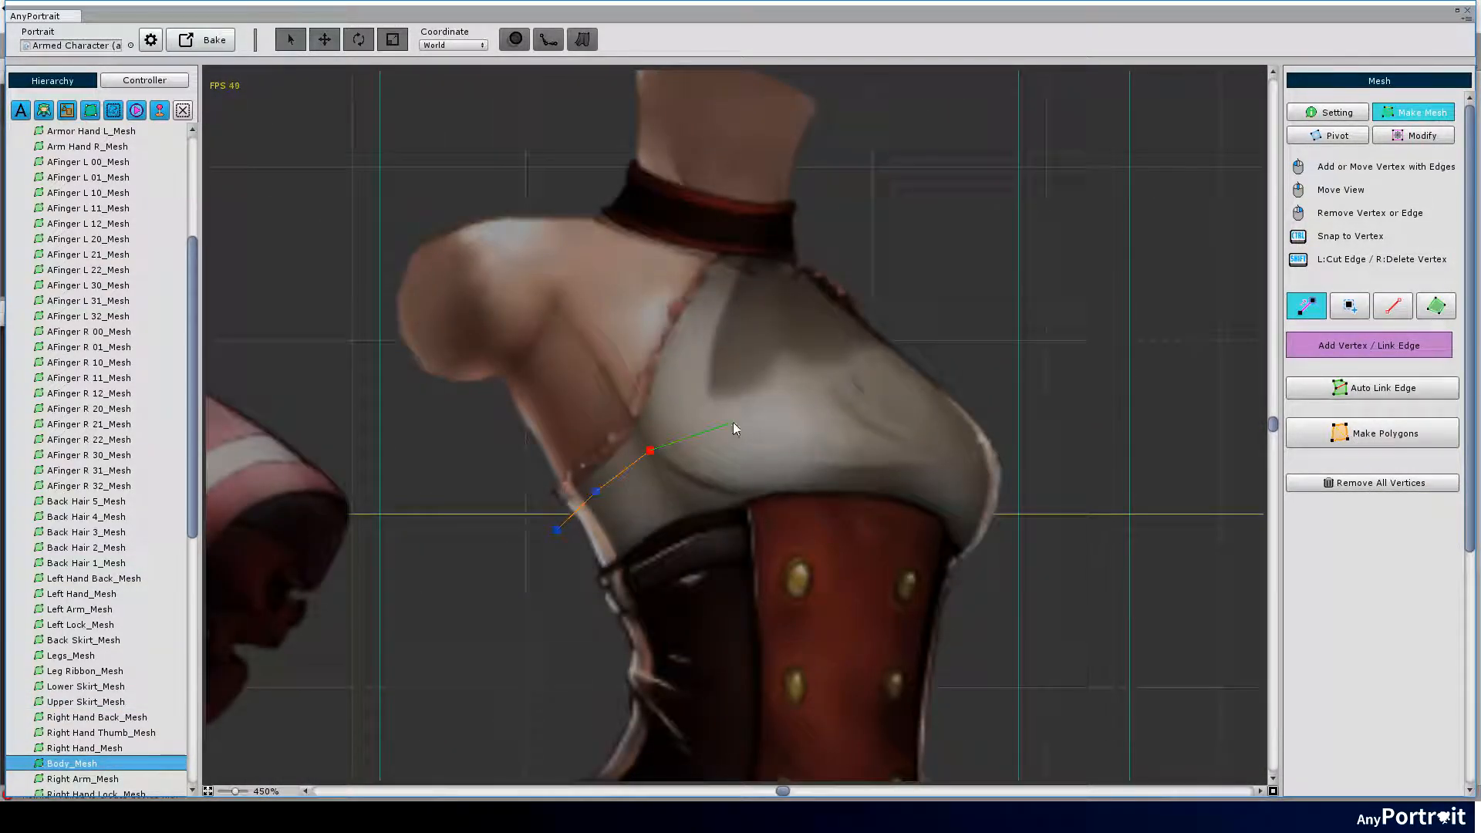
Add a chest vertex and link the neck-base and collar vertices with edges across the torso.
click(996, 469)
scroll(879, 452, down, 1)
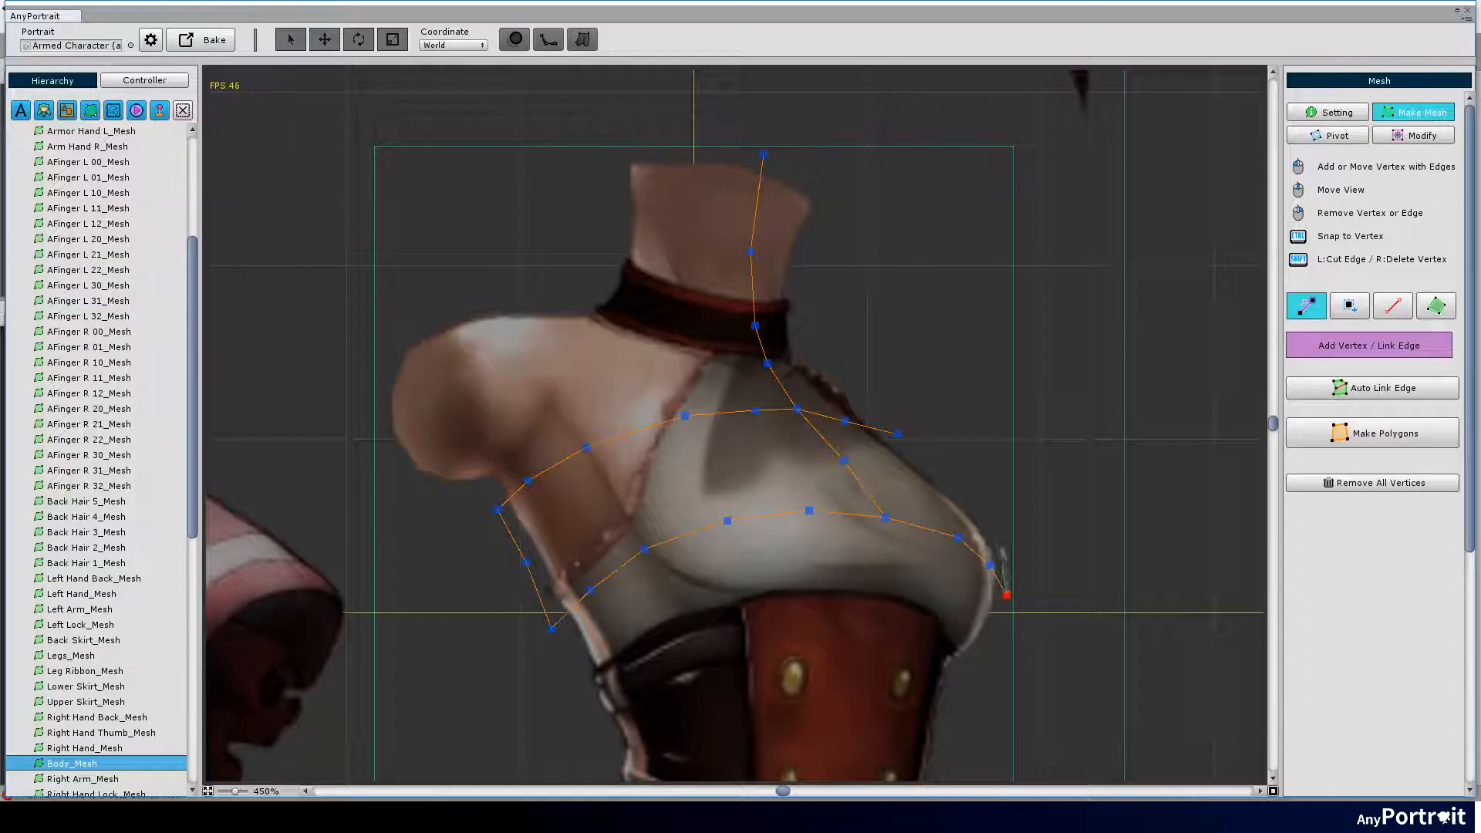
scroll(995, 544, up, 1)
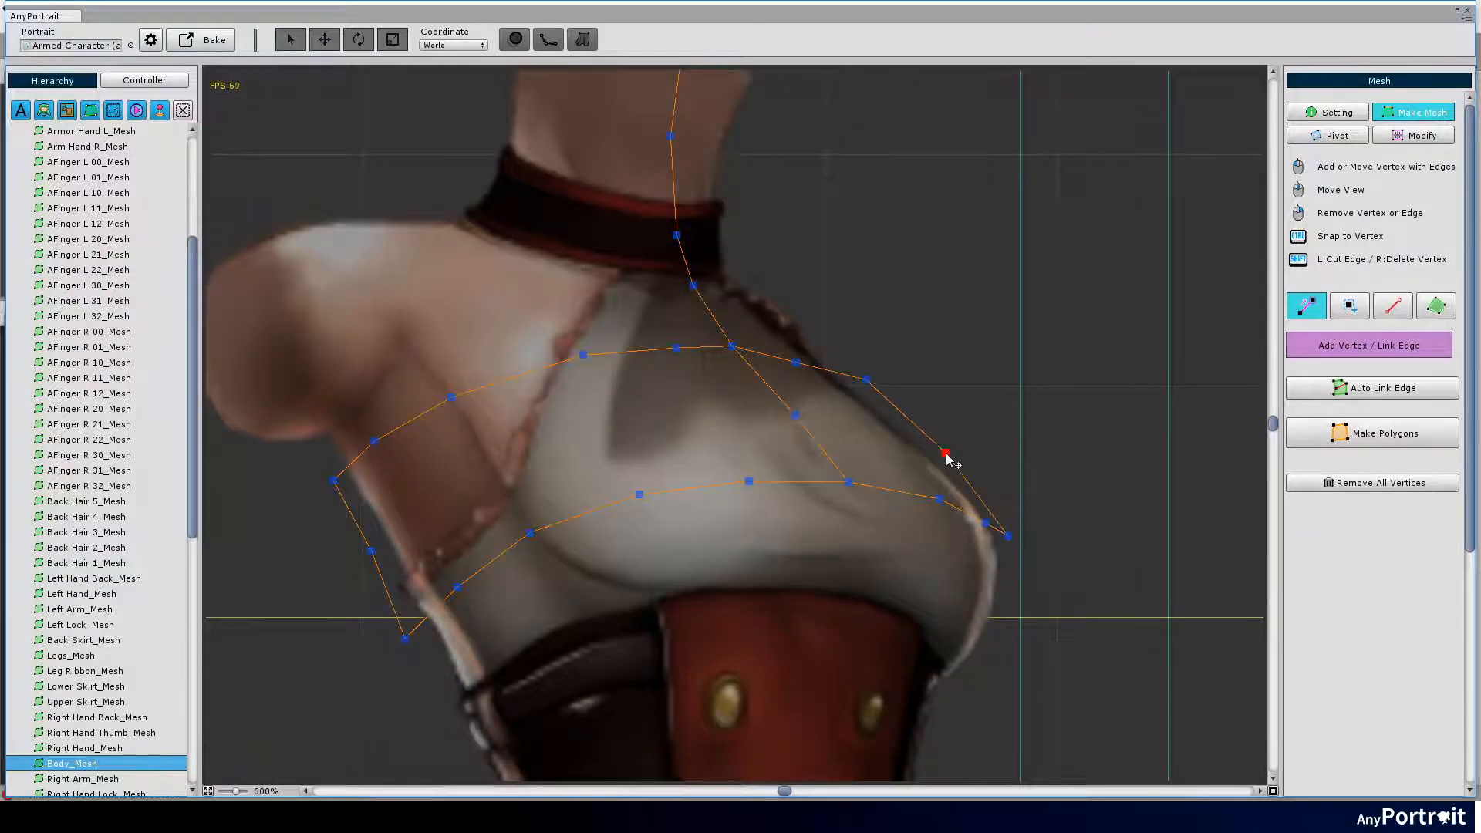
middle_drag(947, 457, 1028, 555)
click(773, 381)
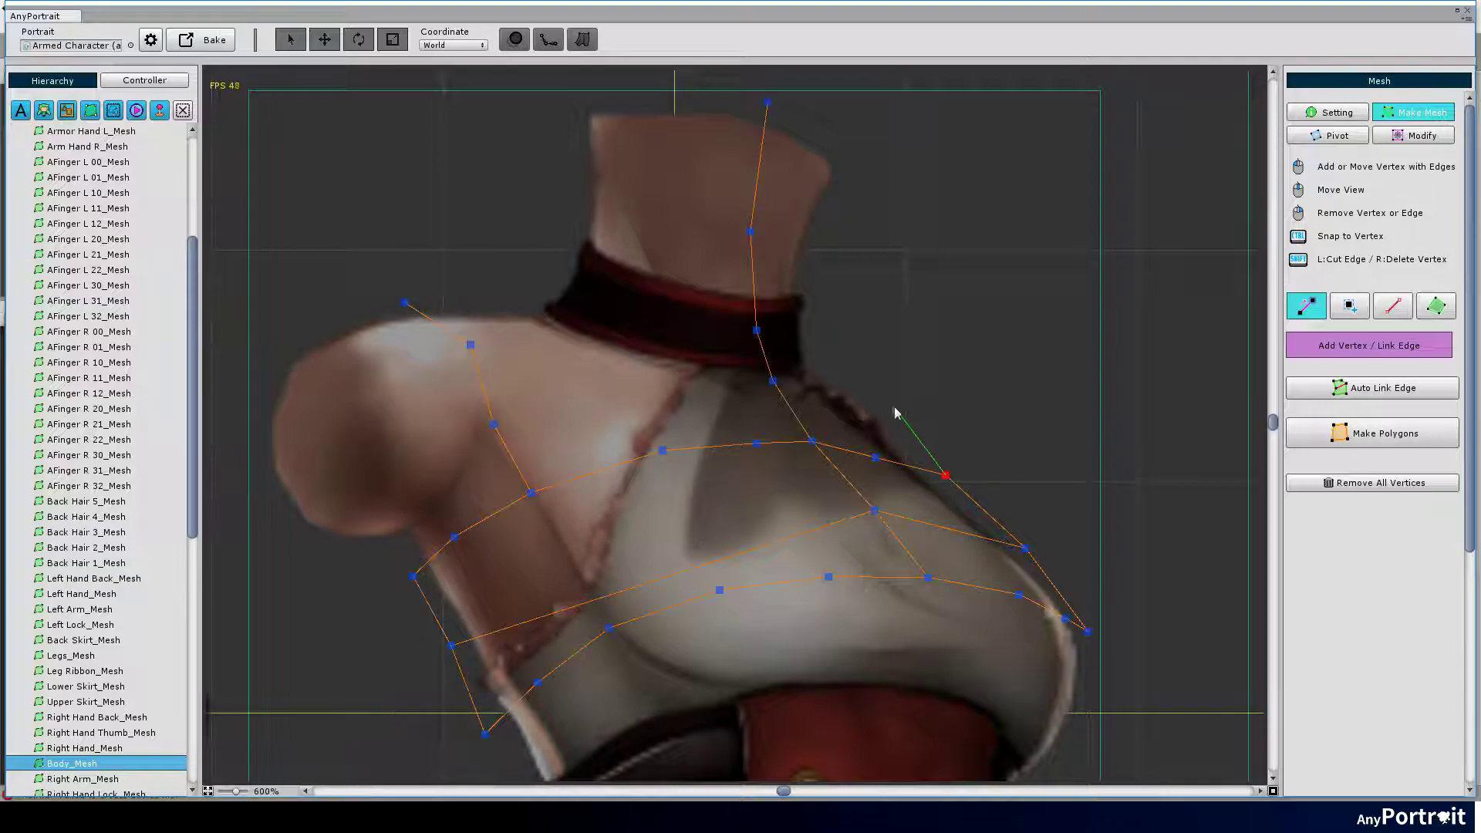
click(814, 362)
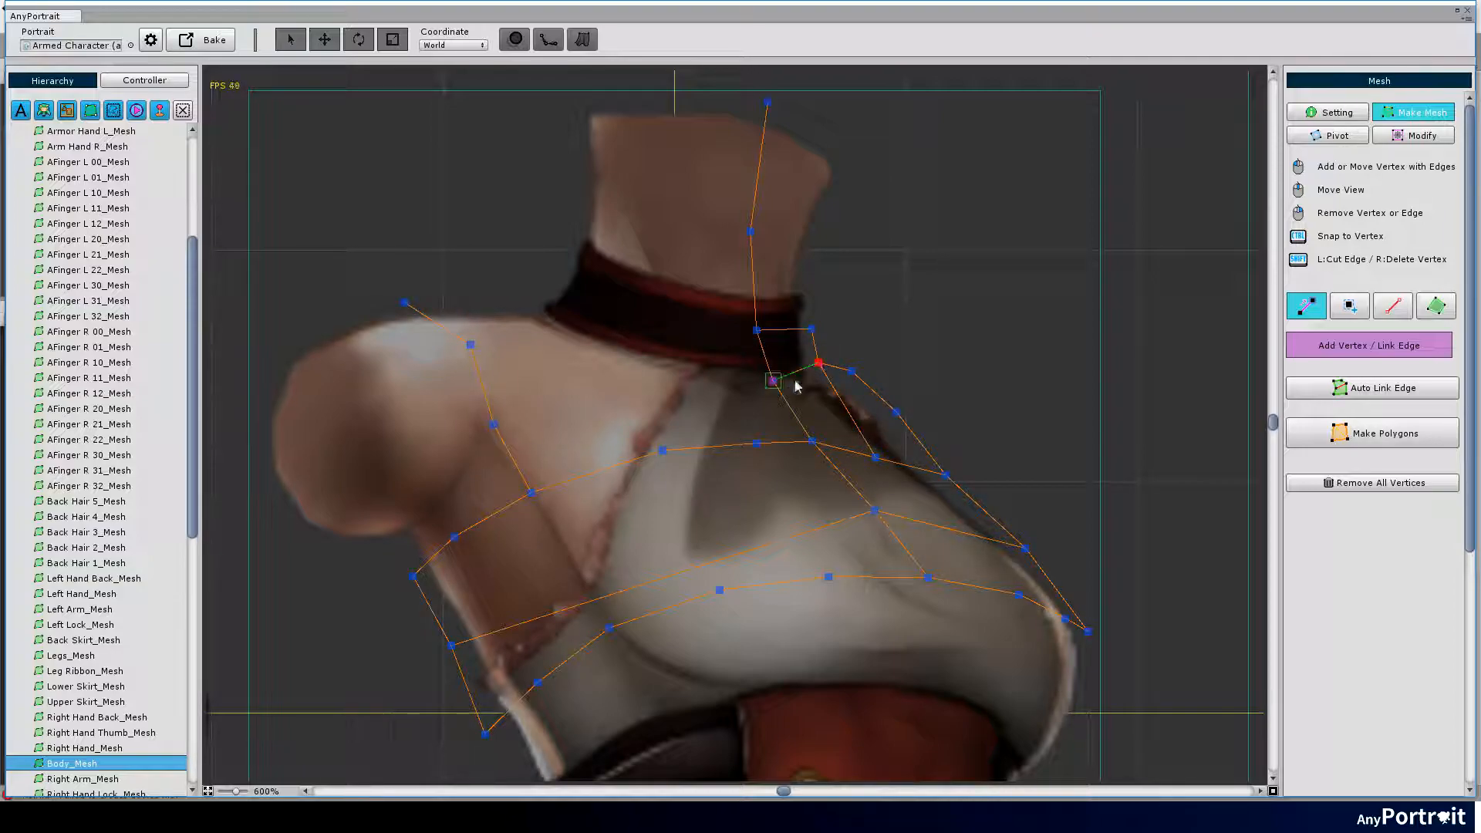
click(897, 414)
click(755, 331)
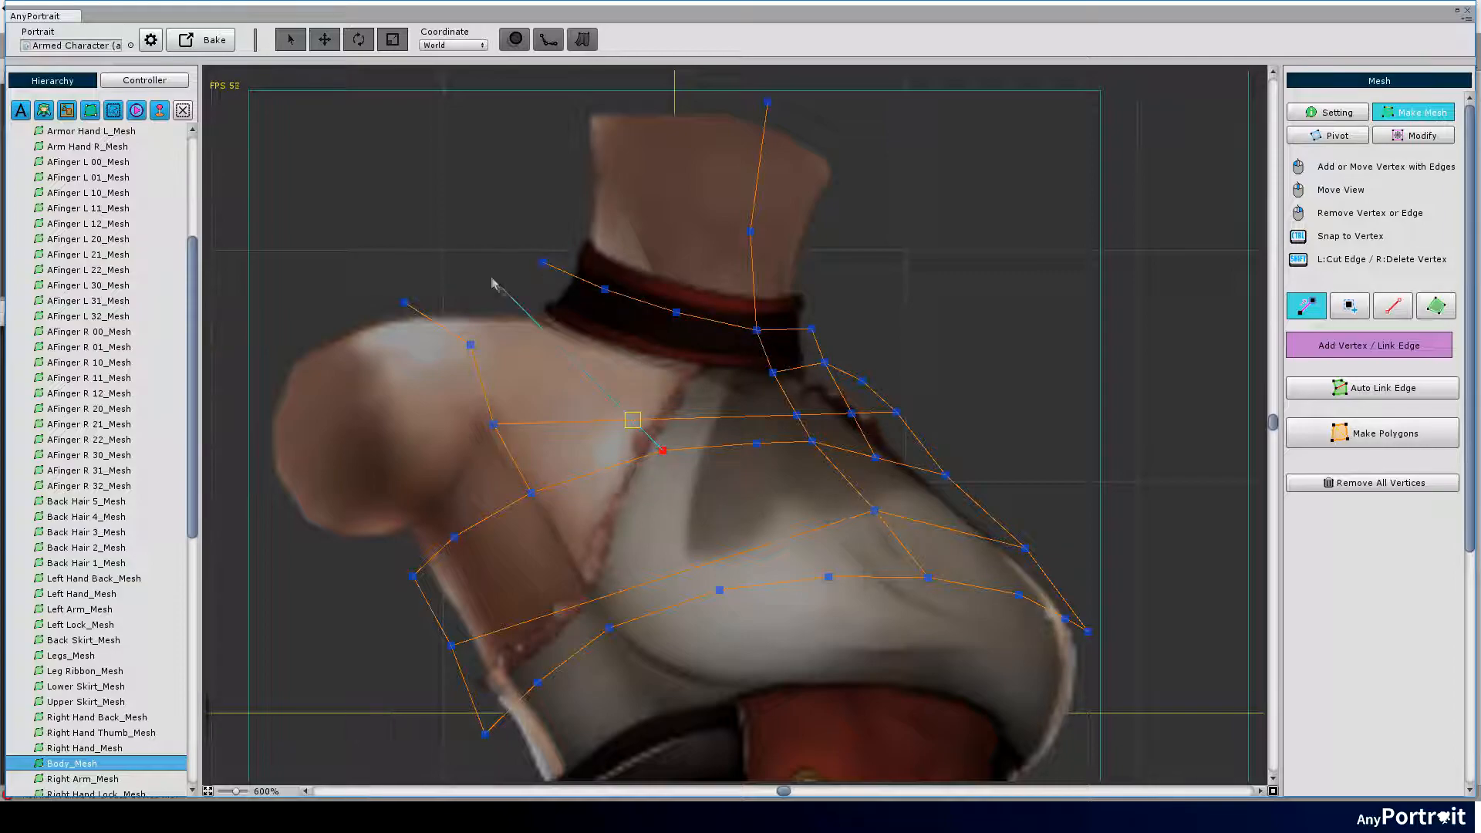
Place a row of shoulder vertices and link them into a closed grid row.
click(710, 369)
click(594, 348)
click(469, 345)
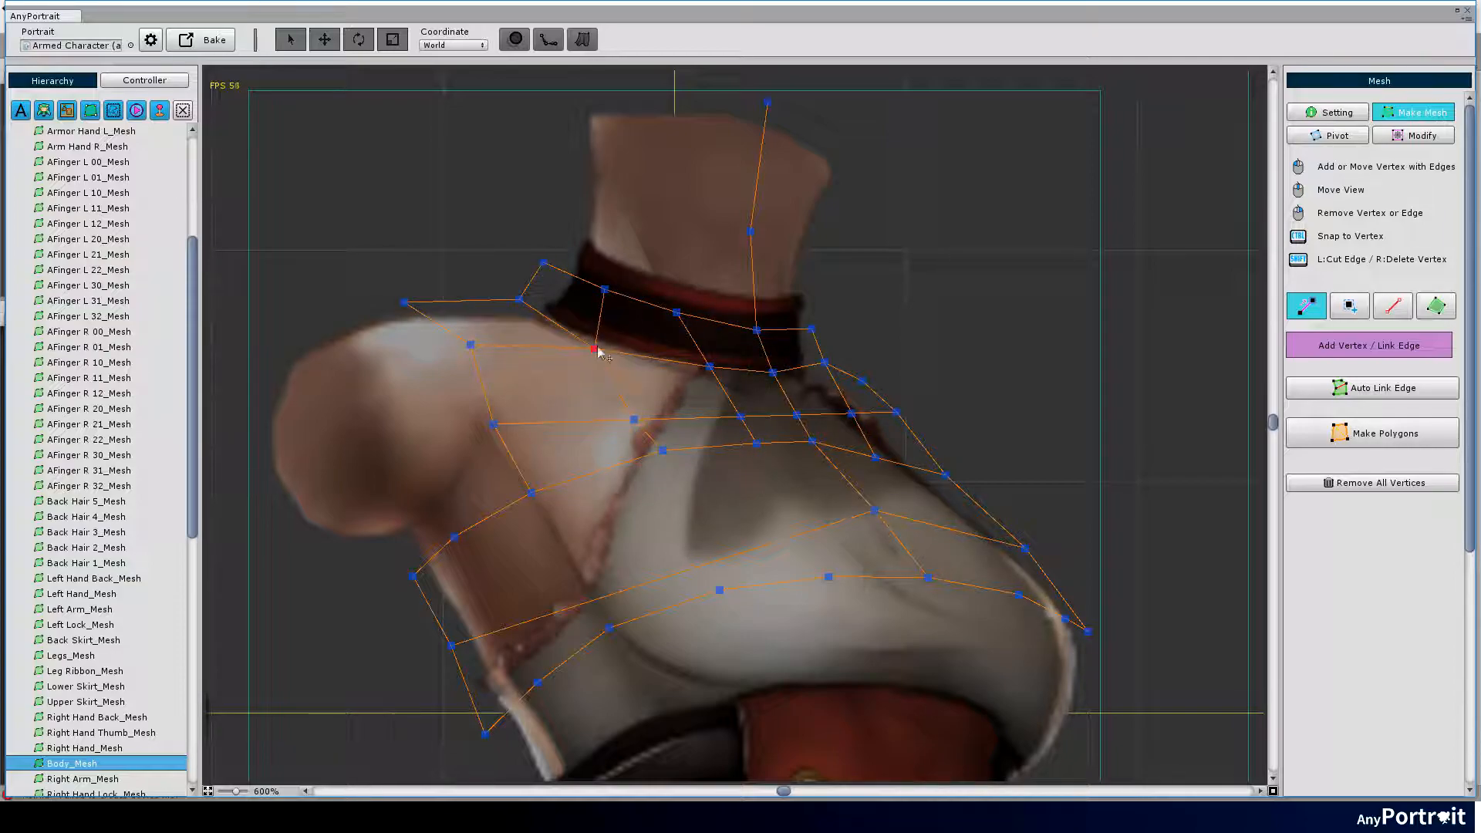
click(644, 403)
click(787, 407)
click(736, 403)
Run a linked grid line of vertices down and across the torso.
click(697, 518)
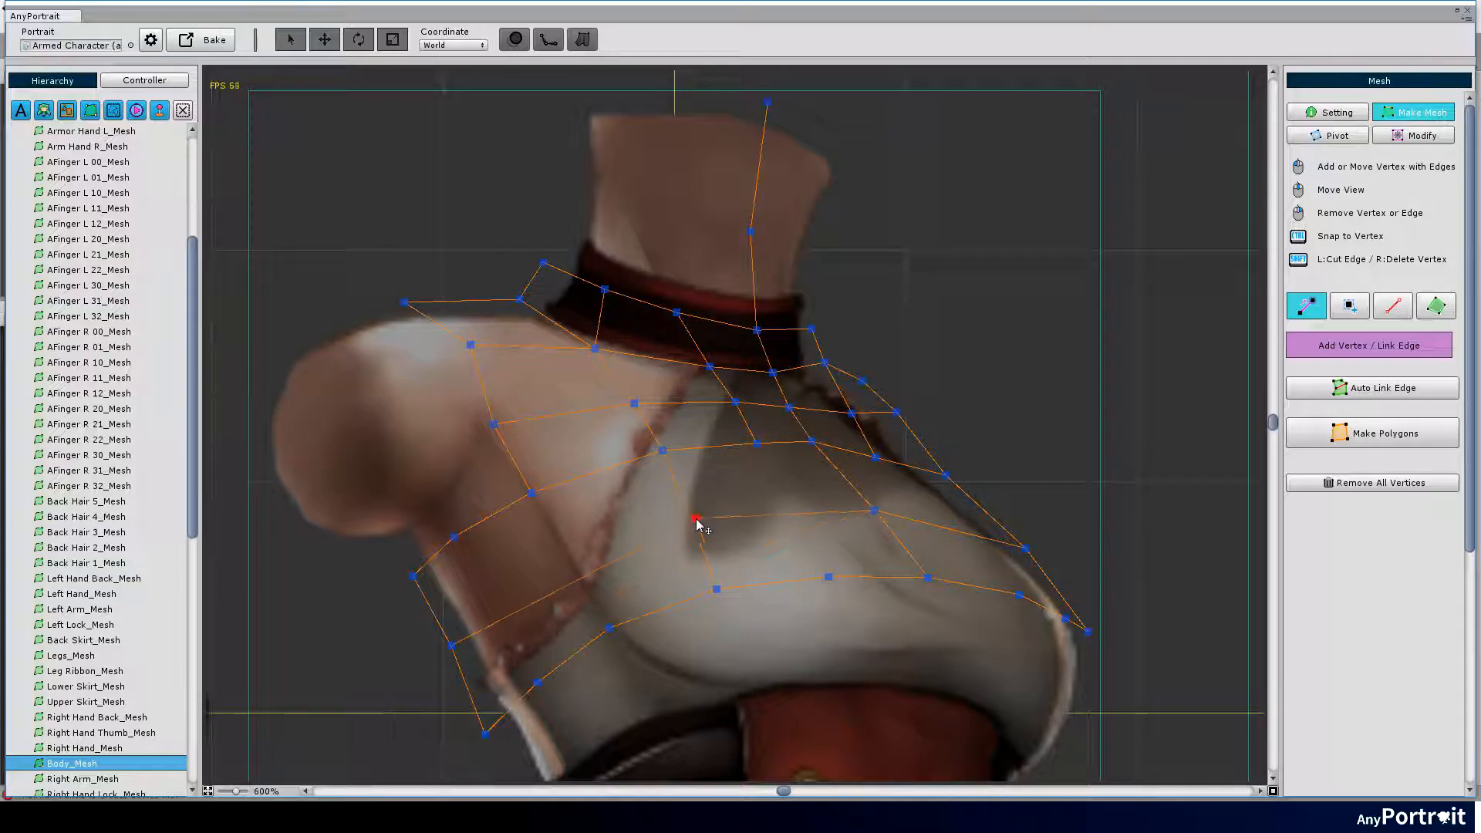
click(795, 514)
click(535, 509)
click(577, 569)
click(498, 618)
click(544, 691)
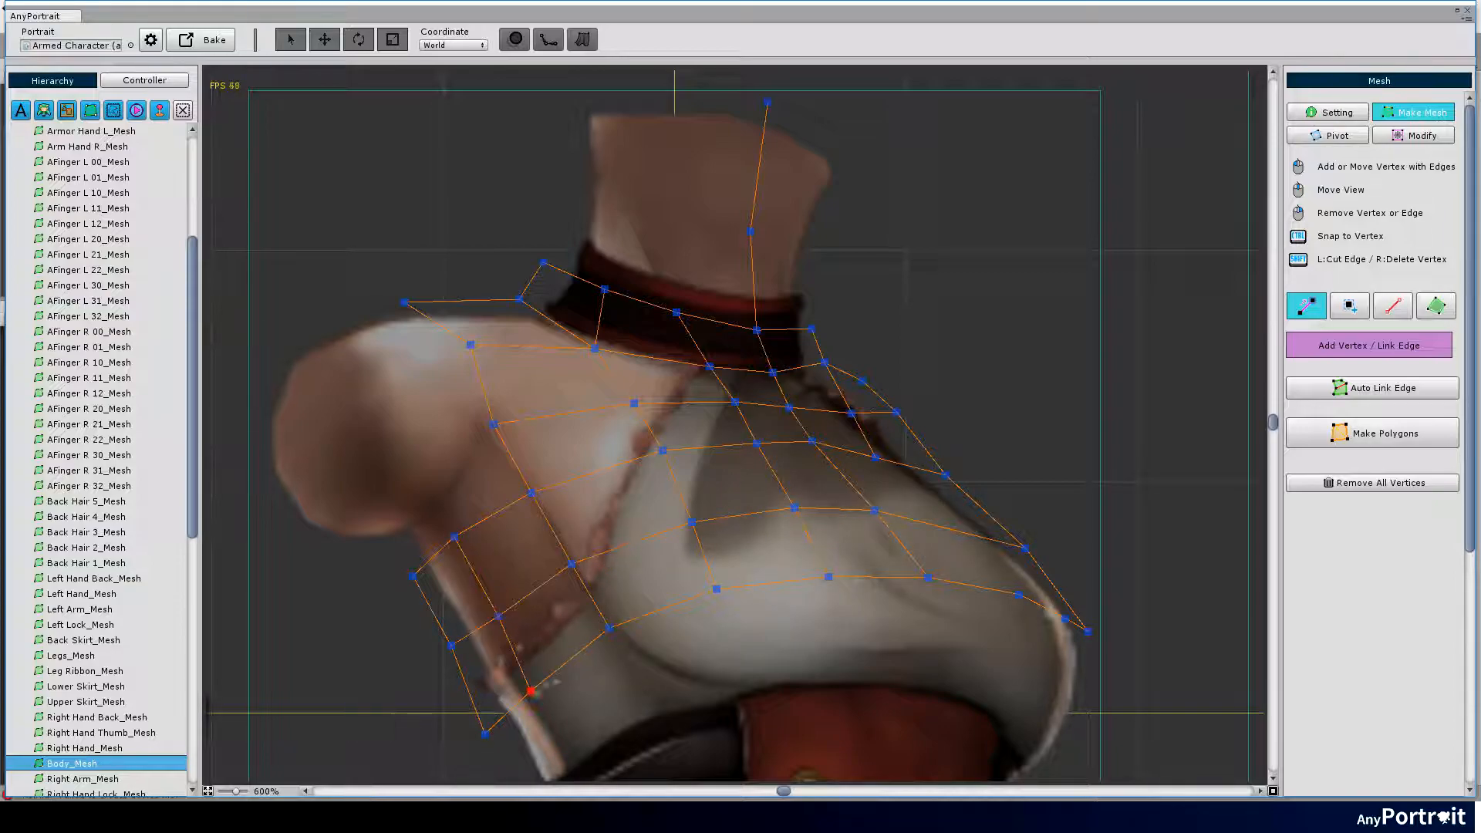
click(891, 474)
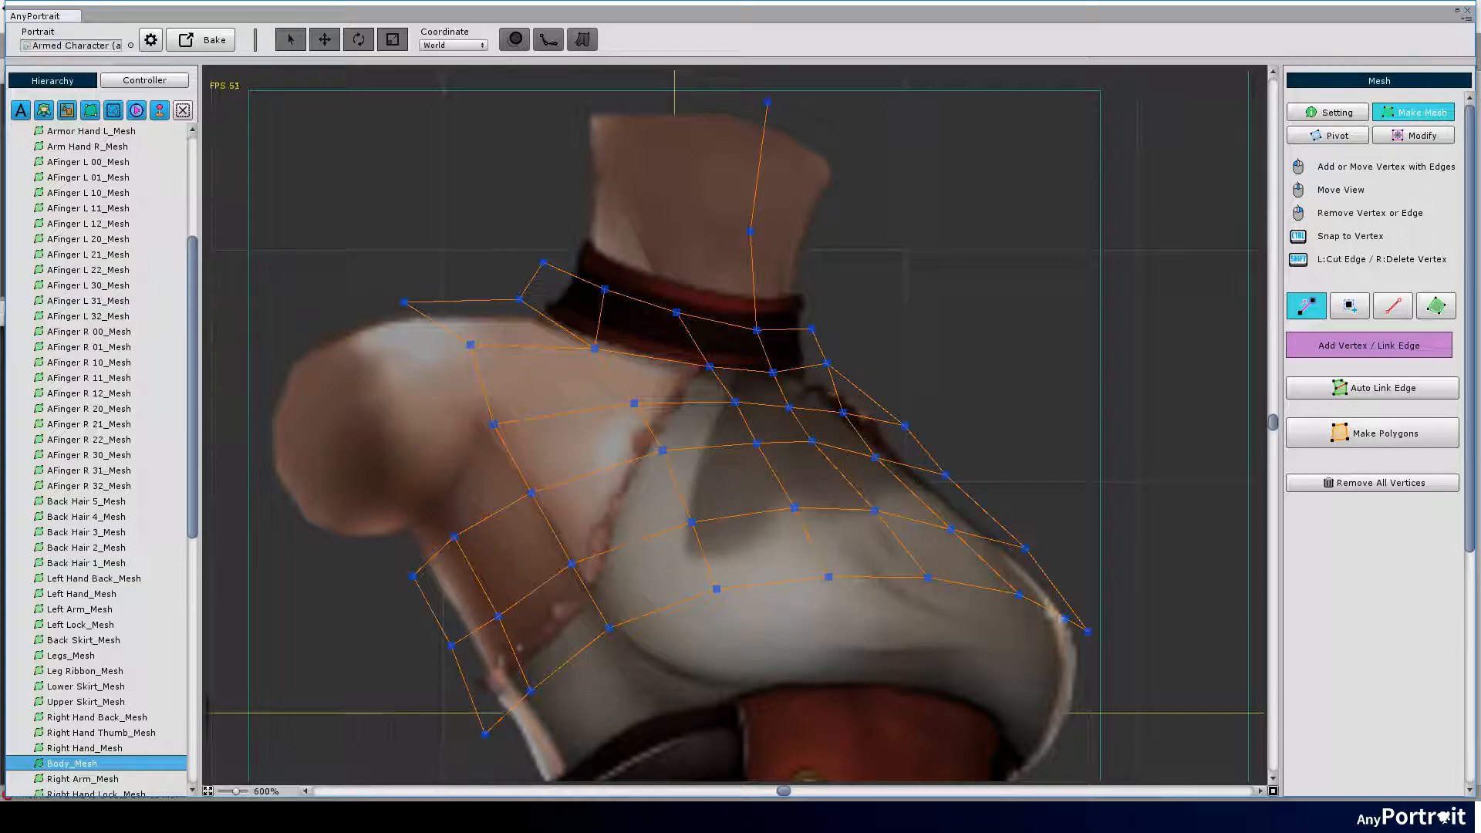
Add vertices on the chest's right side and the shoulder's left edge and link them into the grid.
click(1062, 620)
click(937, 527)
click(982, 539)
middle_drag(473, 428, 584, 376)
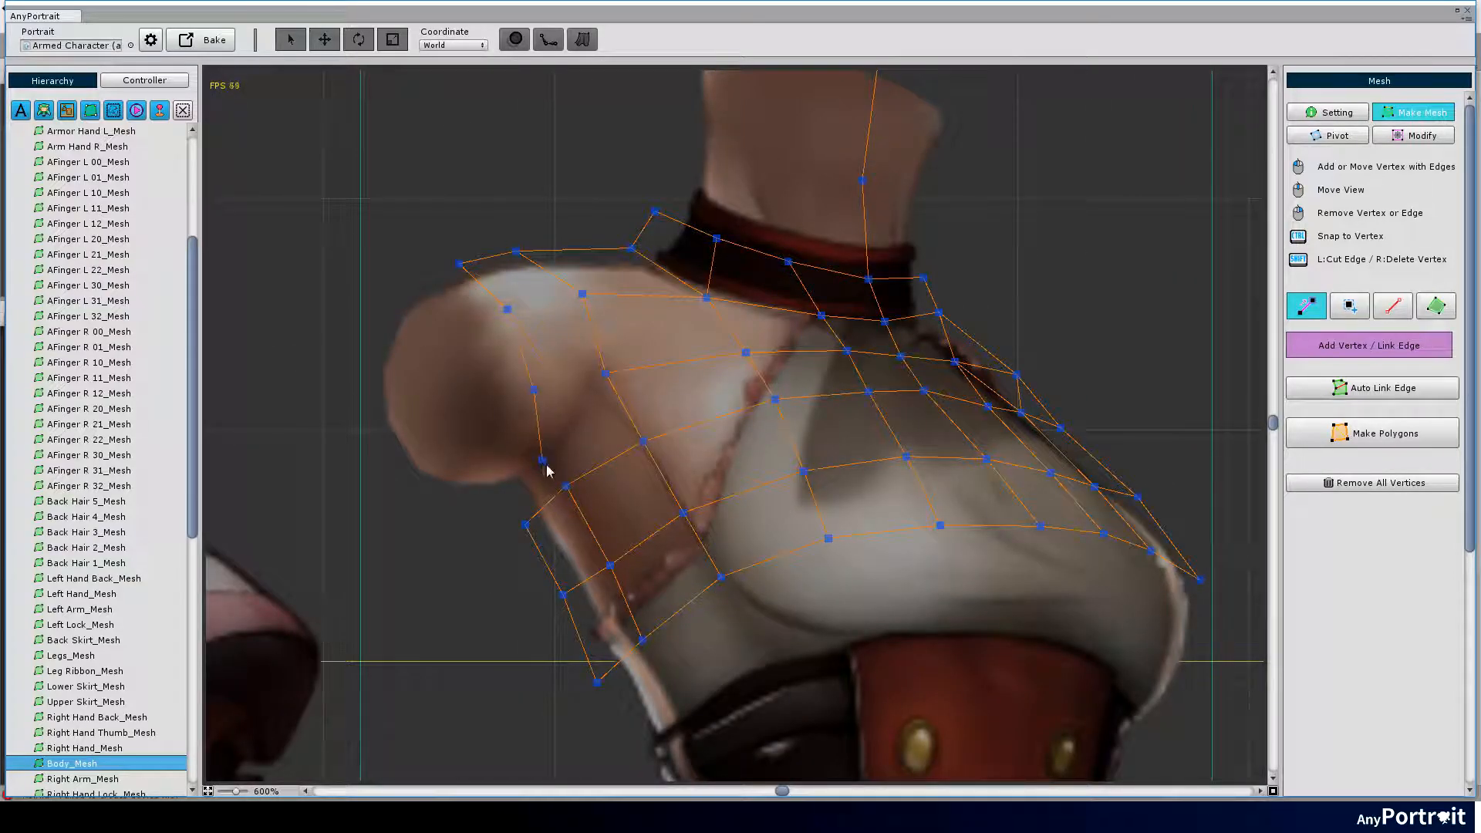
click(532, 389)
click(459, 411)
click(457, 500)
click(510, 493)
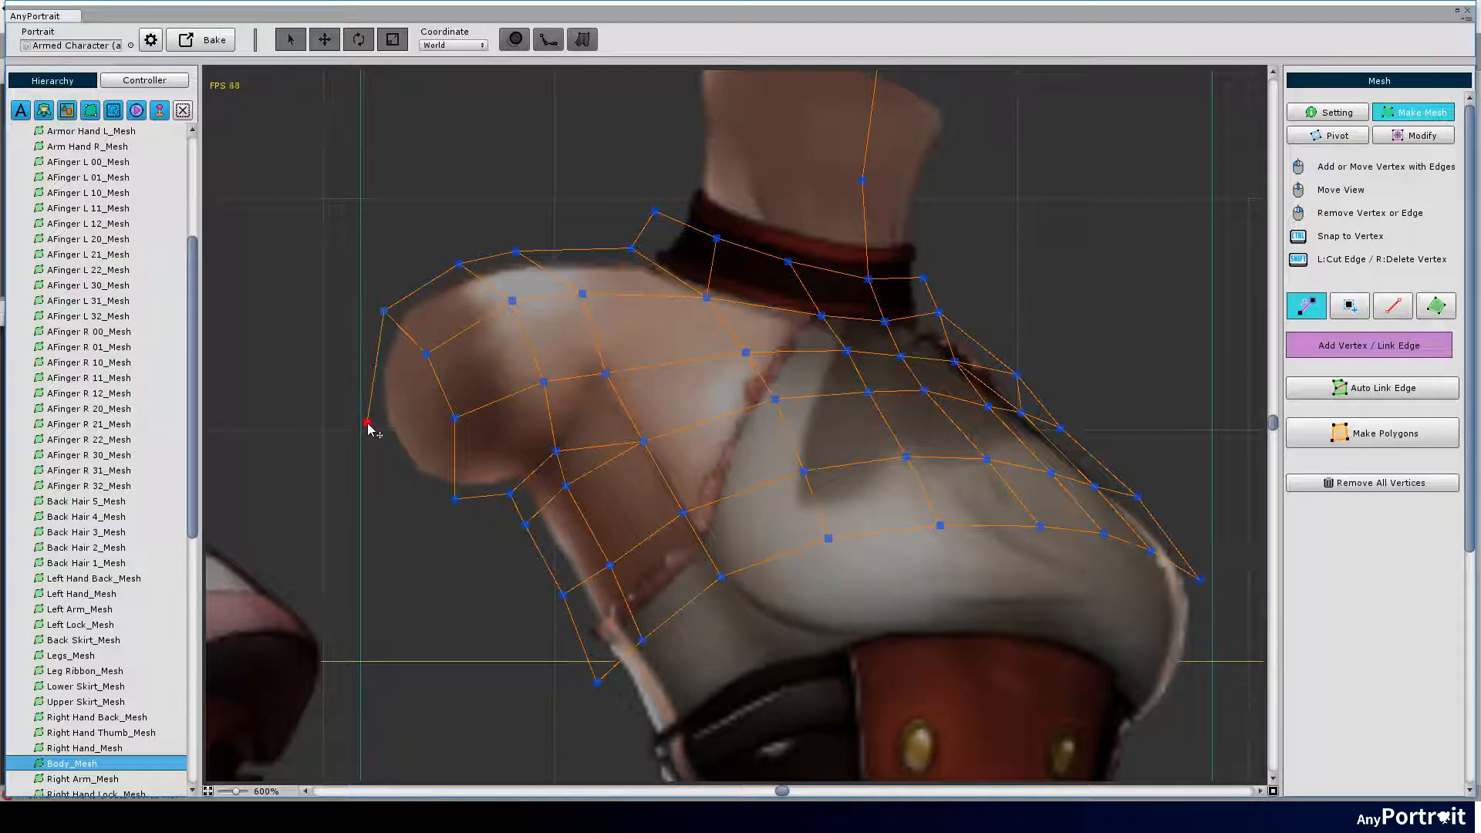
Outline the top of the neck with a chain of linked vertices and nudge them into place.
middle_drag(649, 289, 521, 439)
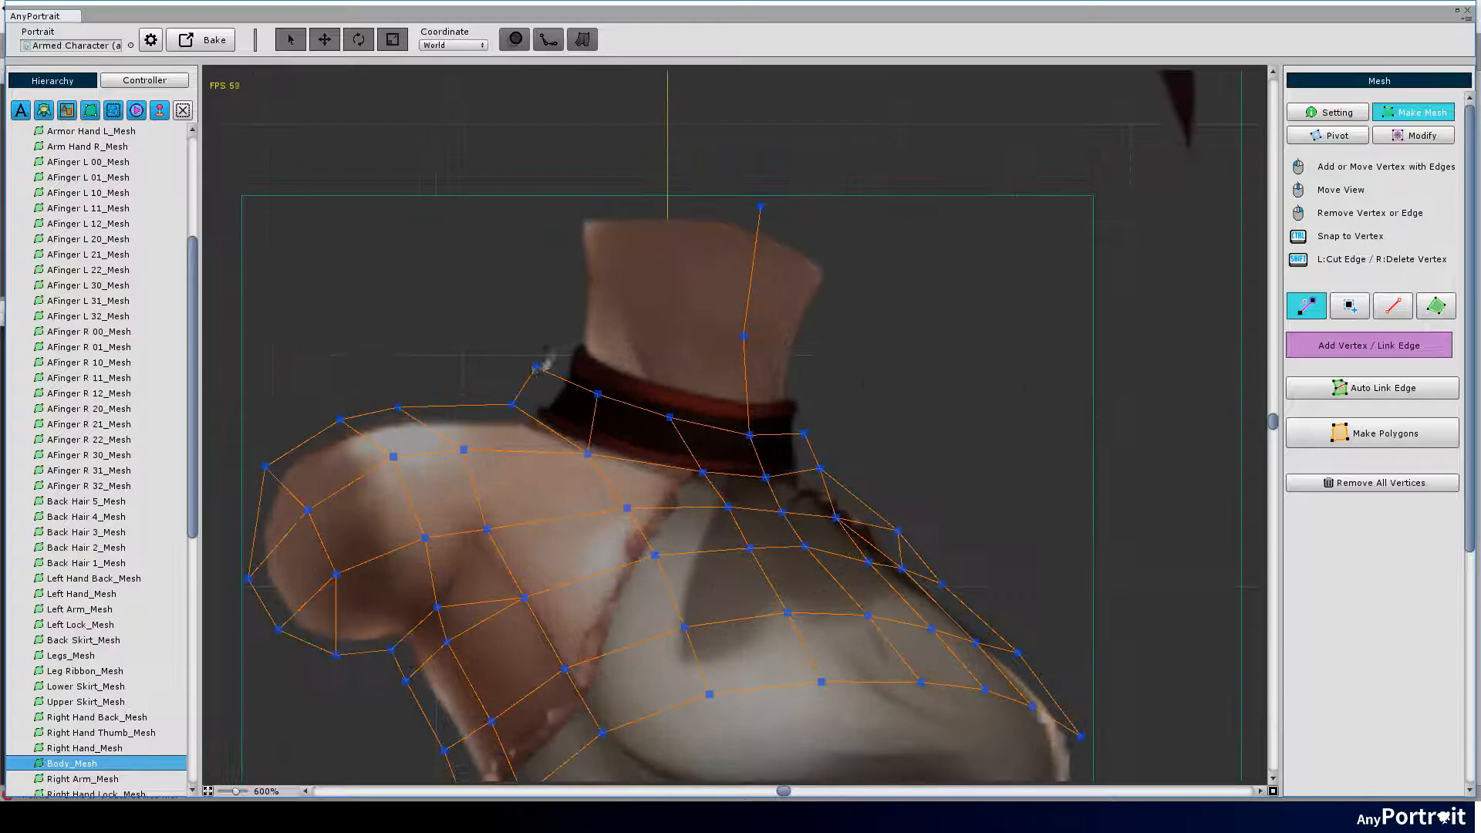
click(573, 209)
click(629, 207)
click(678, 209)
click(761, 212)
click(679, 209)
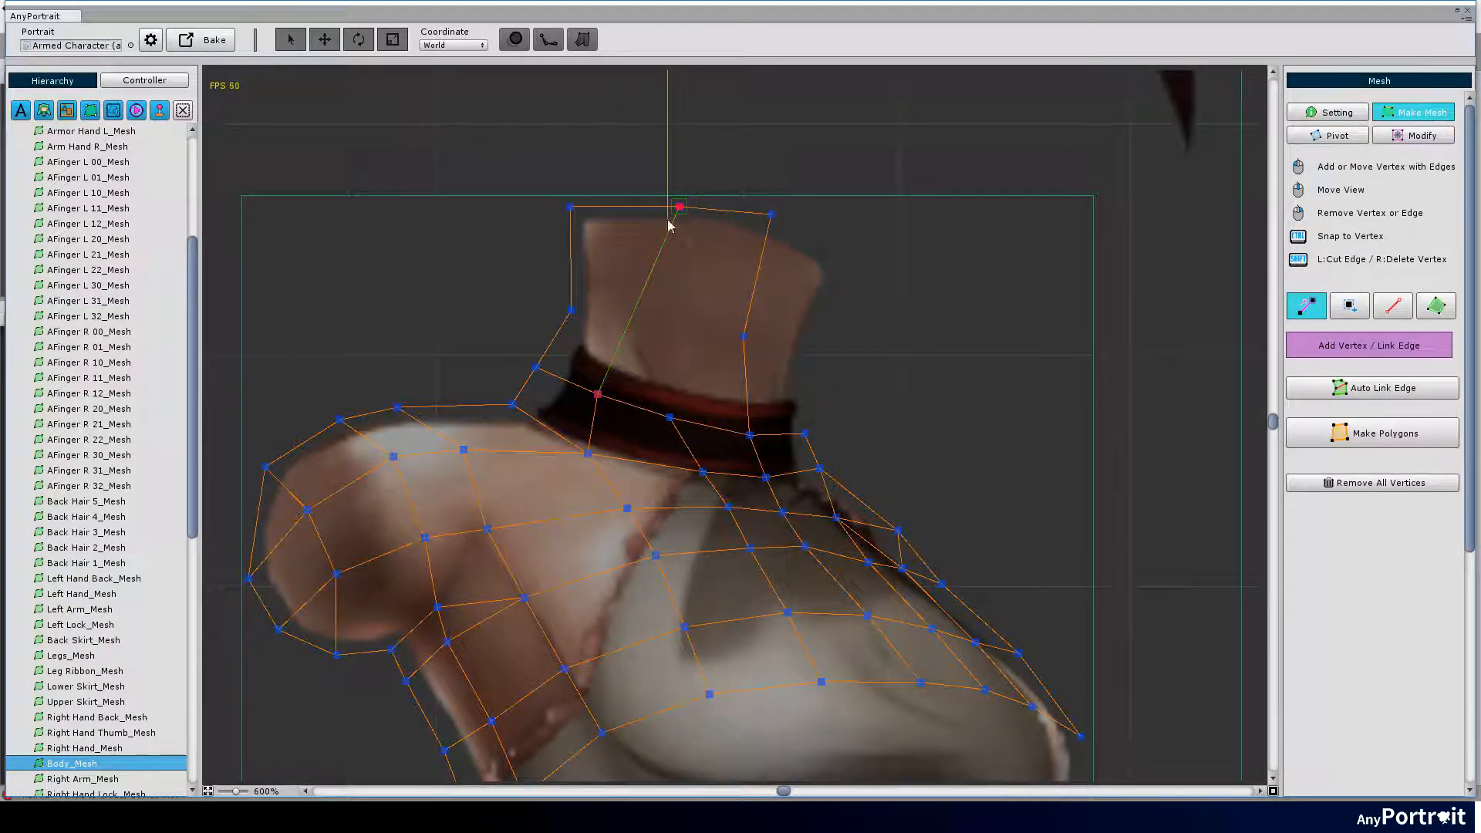
drag(599, 397, 610, 402)
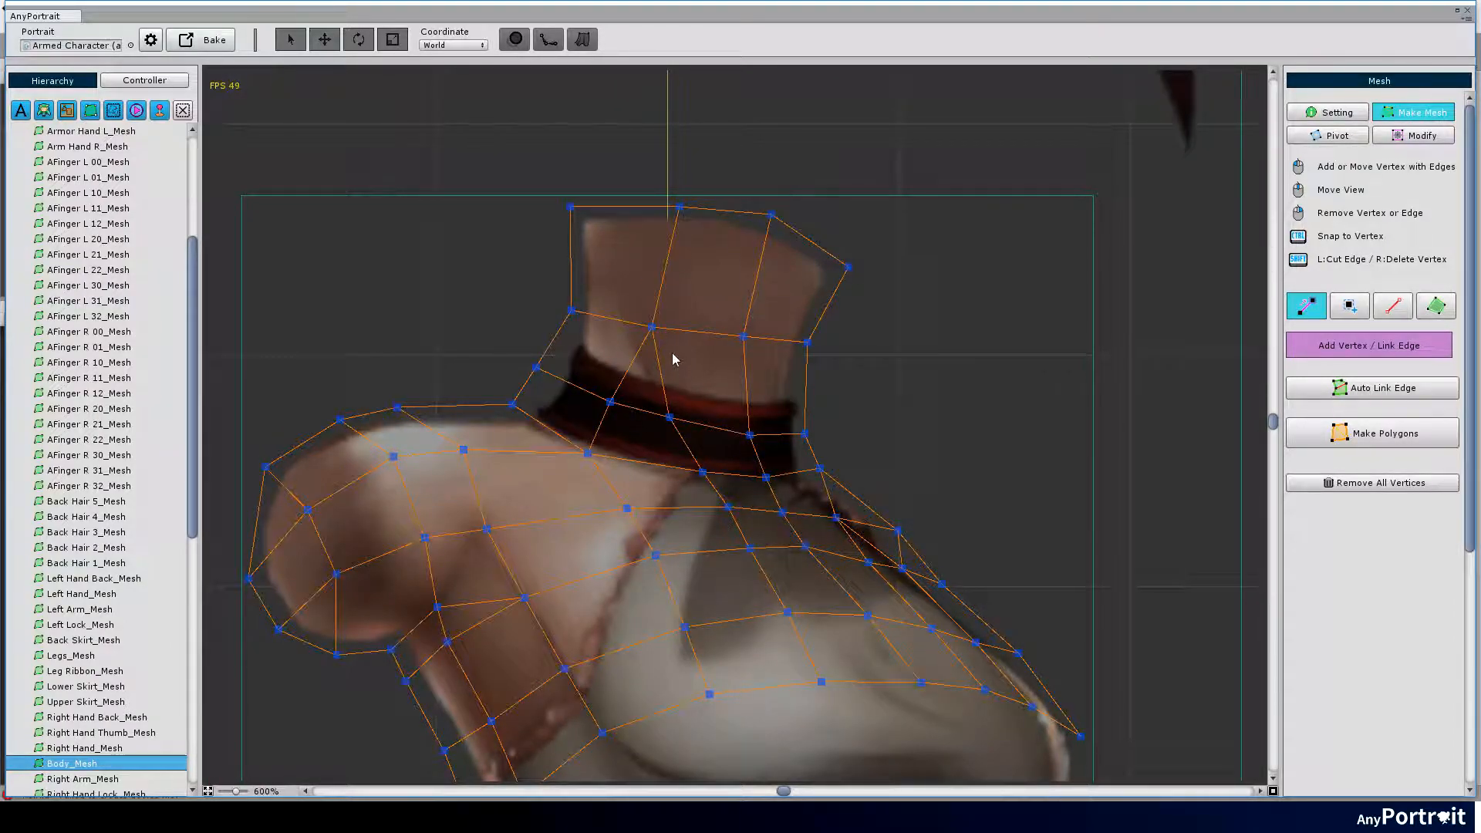
middle_drag(673, 521, 648, 174)
scroll(463, 382, up, 1)
Place a column of vertices down the corset centre to its bottom.
click(640, 318)
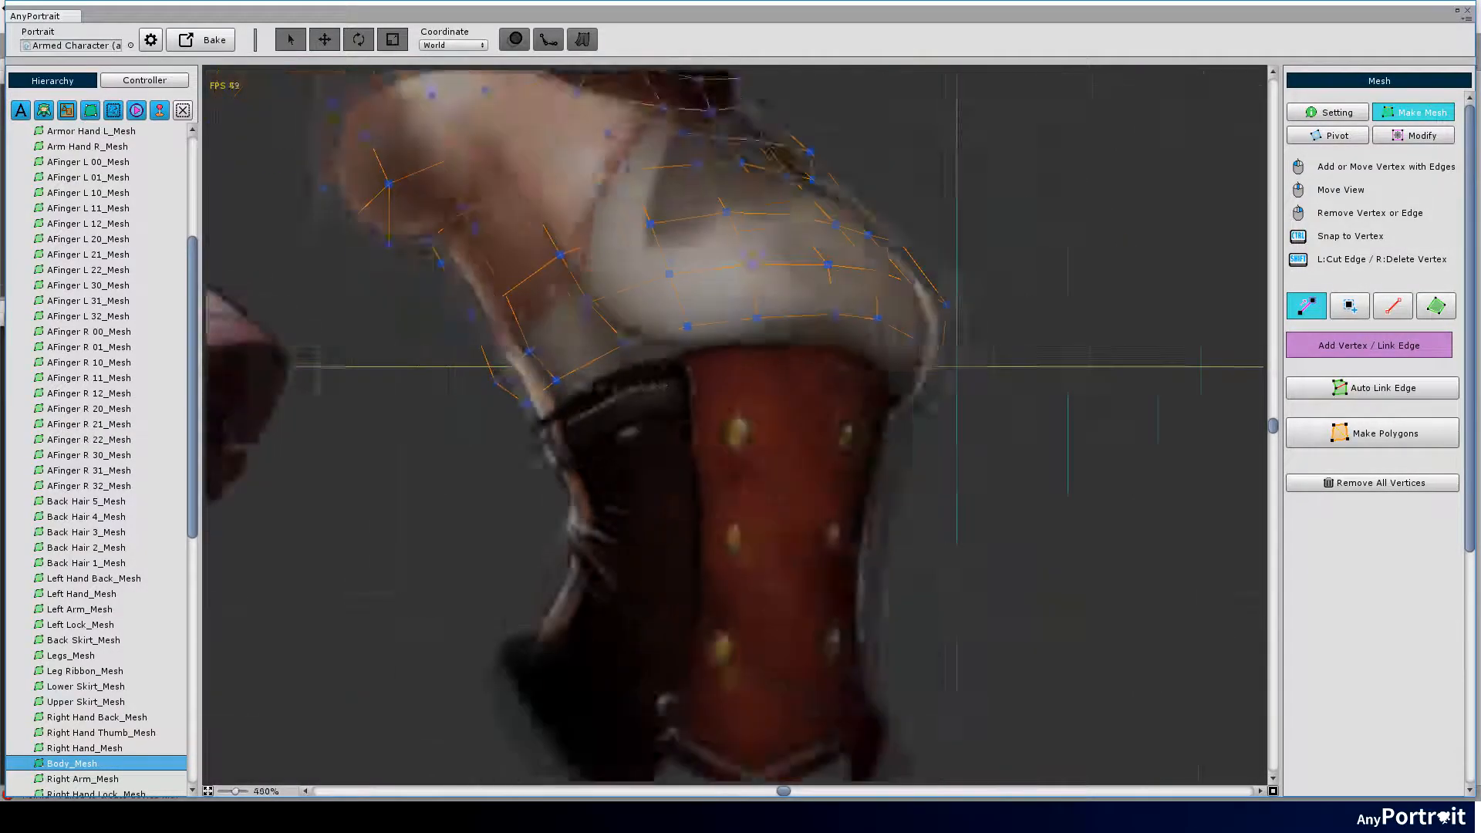
scroll(753, 347, down, 2)
scroll(800, 309, down, 2)
click(802, 301)
click(793, 382)
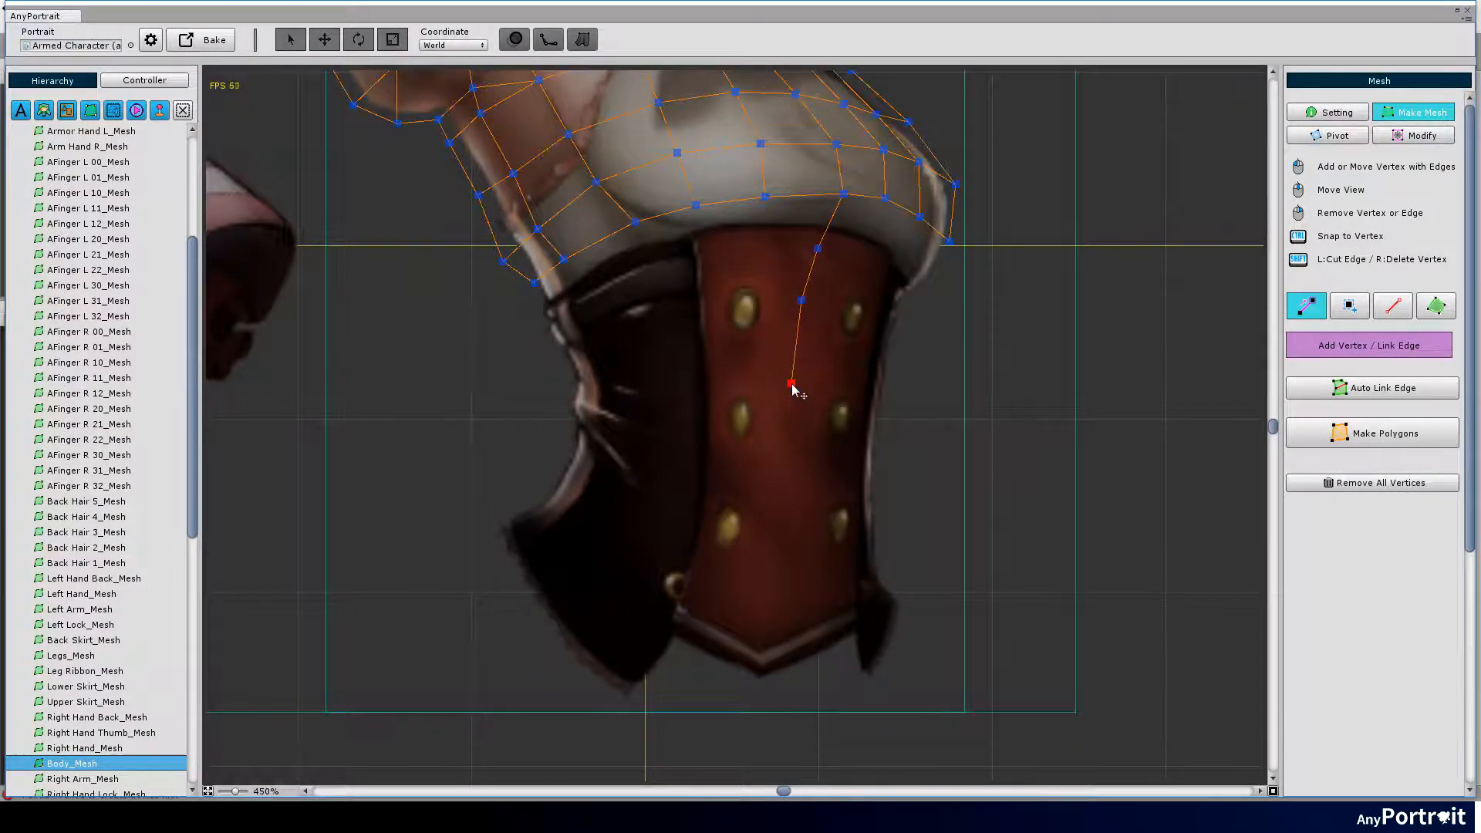
click(787, 467)
click(786, 563)
Outline the skirt's bottom edge and continue the outline up the left side.
click(876, 694)
click(922, 592)
click(691, 710)
click(599, 707)
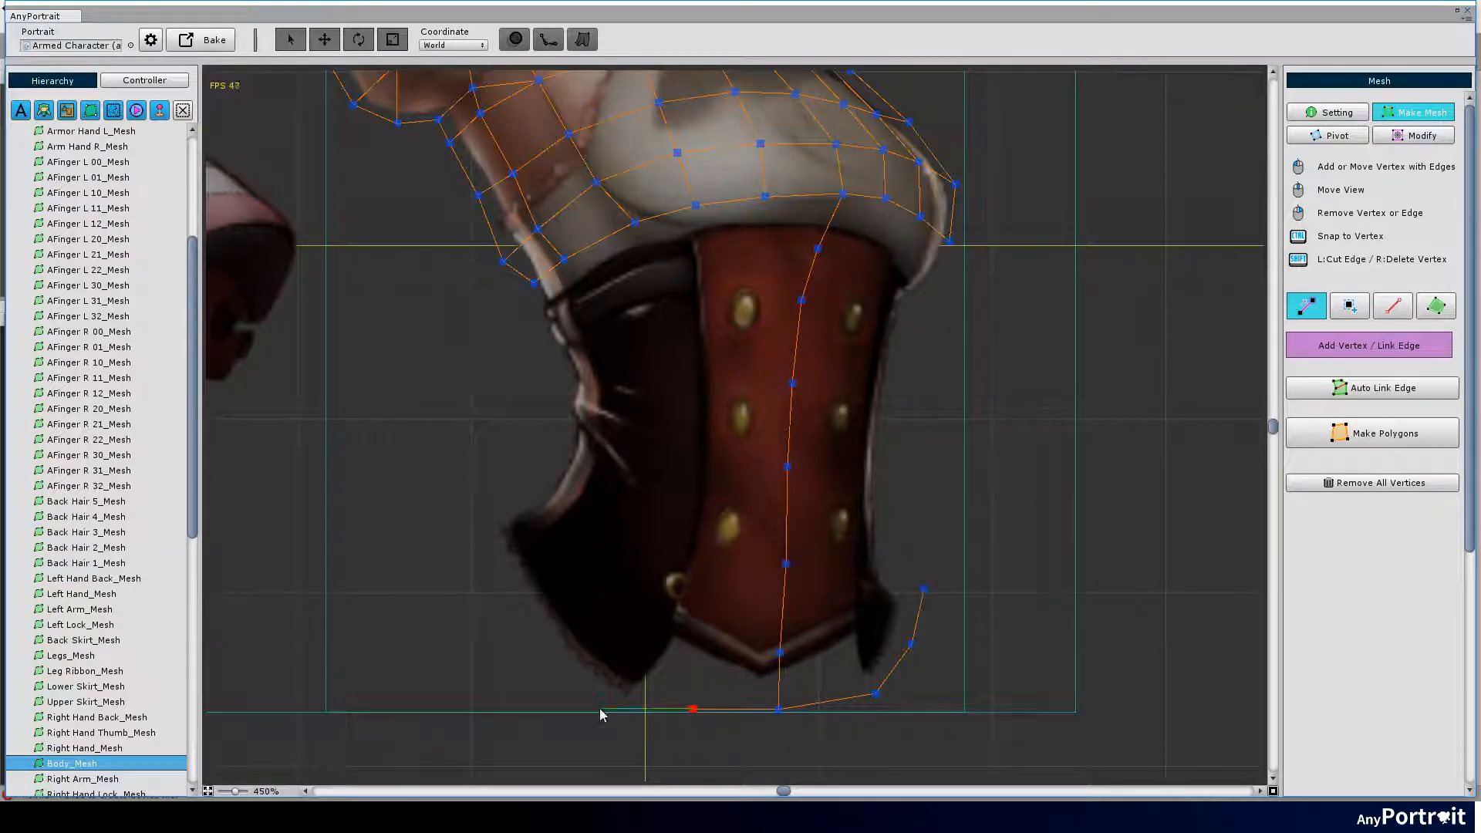
click(521, 629)
click(491, 564)
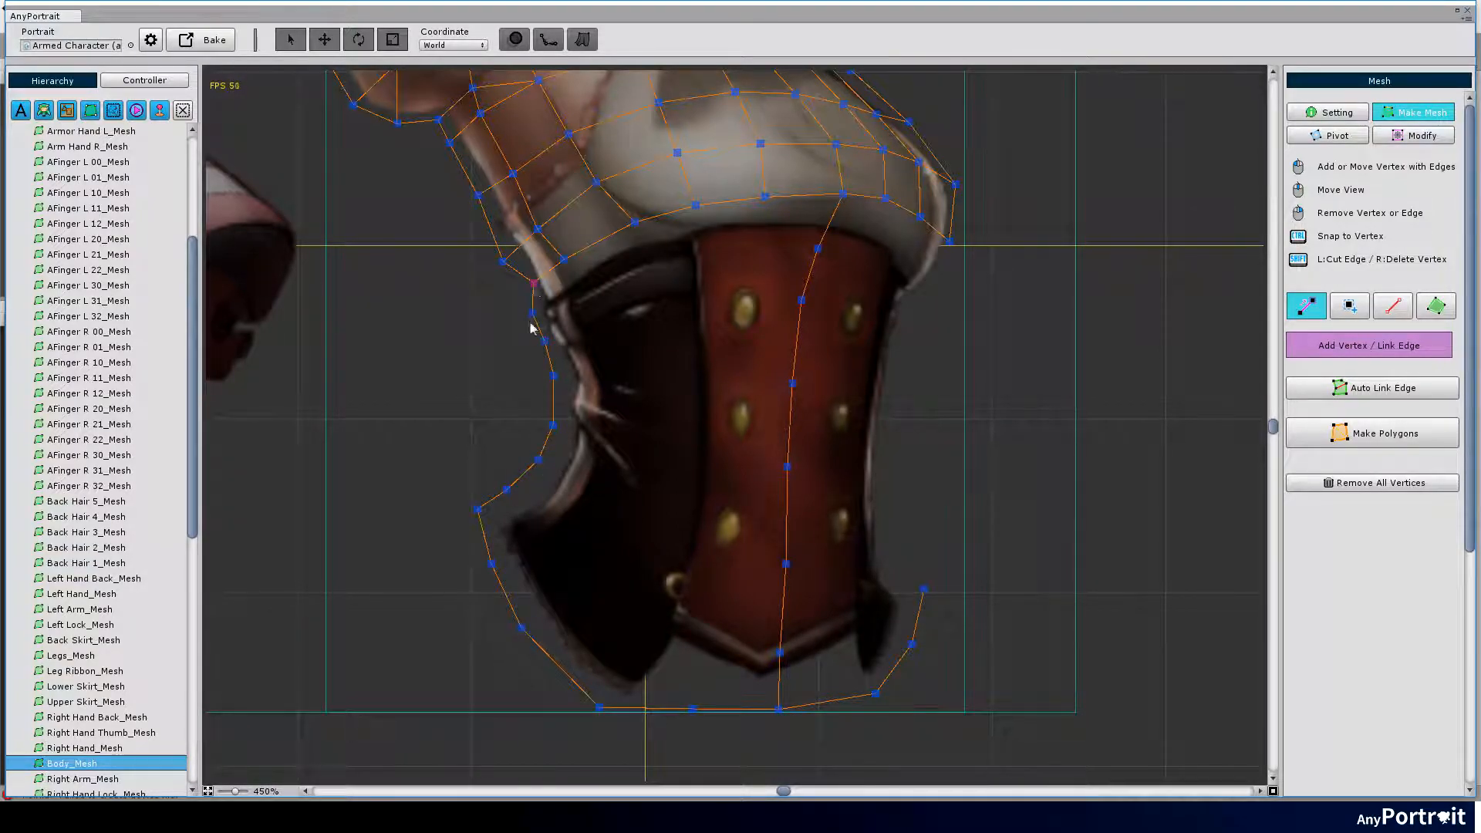
Link the left outline to the corset centre with horizontal edges.
click(531, 283)
click(555, 376)
click(553, 429)
click(538, 463)
click(510, 498)
Link the corset centre to the right outline with horizontal edges.
click(935, 306)
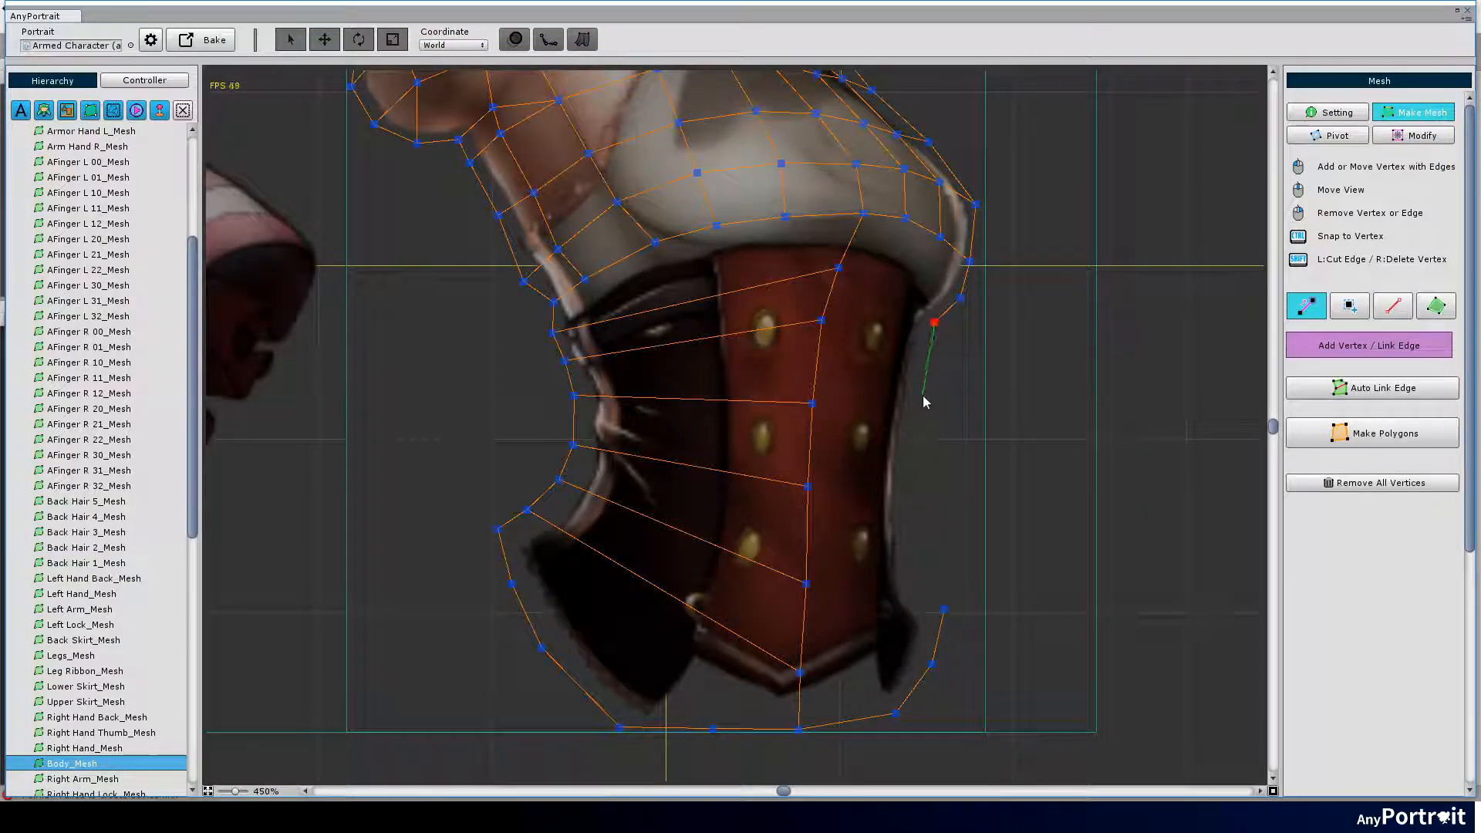
click(839, 270)
click(933, 323)
click(916, 388)
click(908, 459)
click(908, 549)
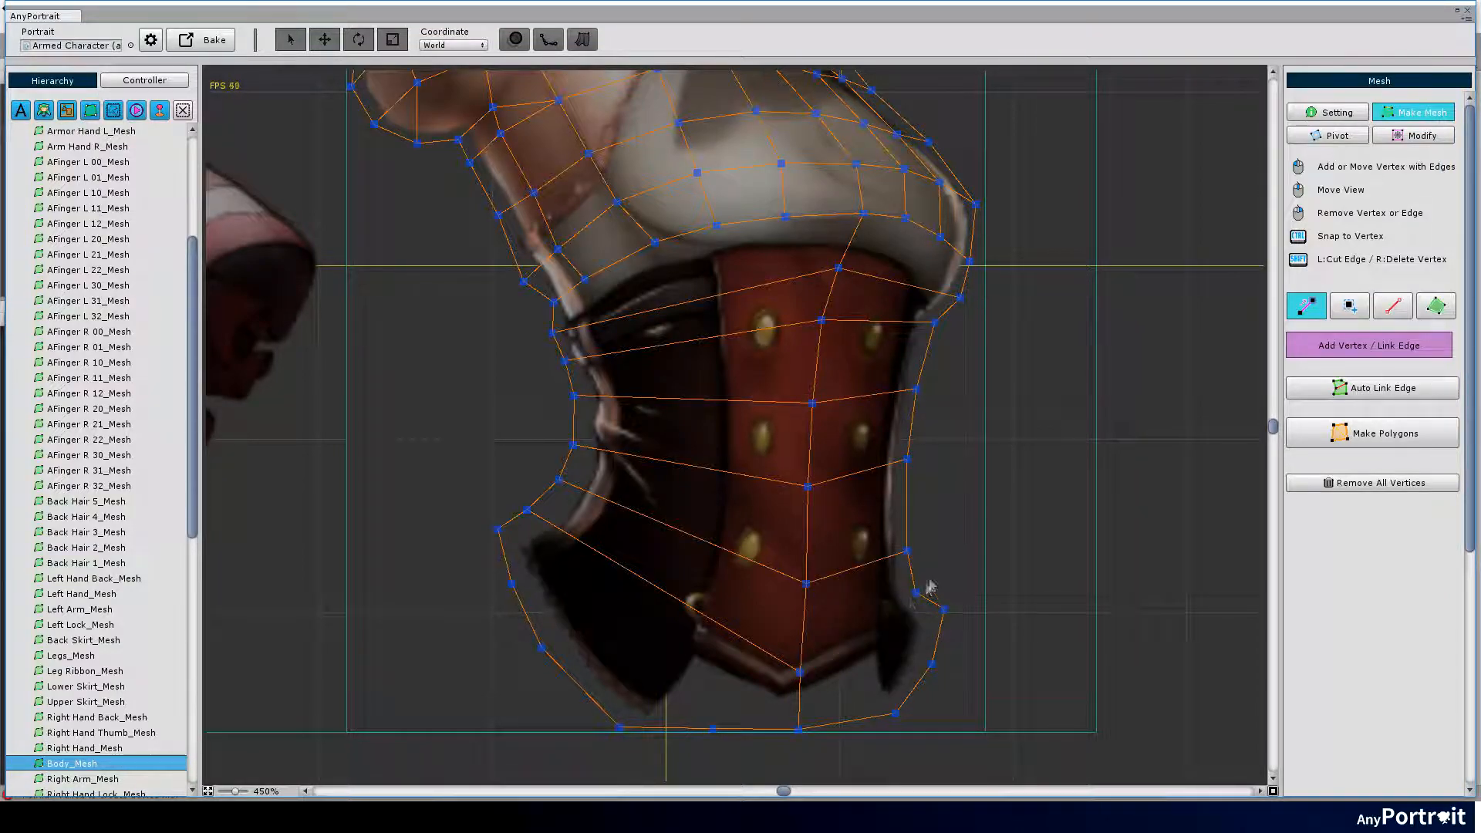
Add vertical edge columns across the corset and a linked upper row of vertices.
click(773, 215)
click(727, 228)
click(644, 694)
click(545, 249)
scroll(740, 416, up, 1)
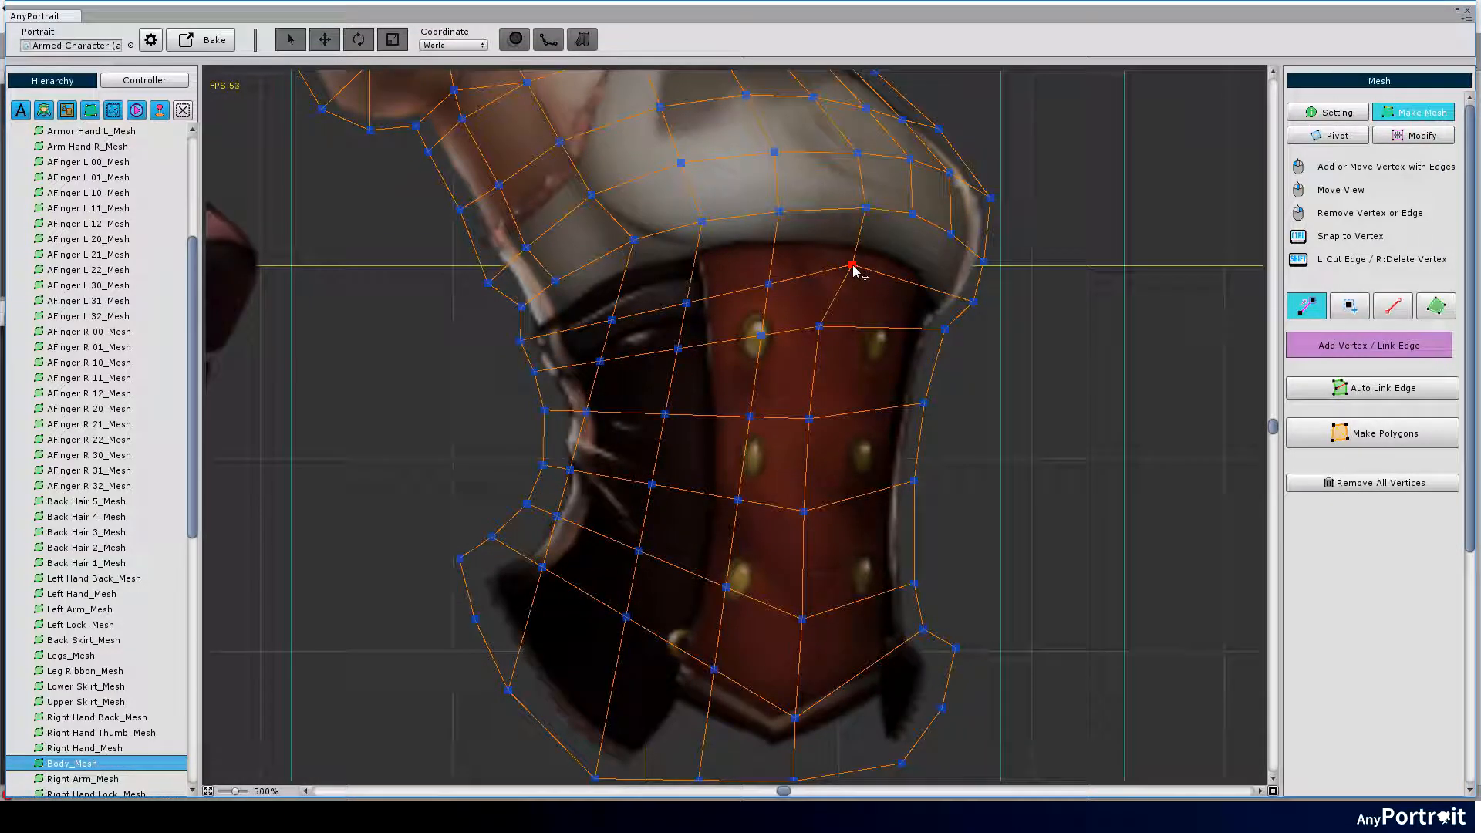
click(840, 318)
click(713, 280)
click(648, 299)
click(716, 340)
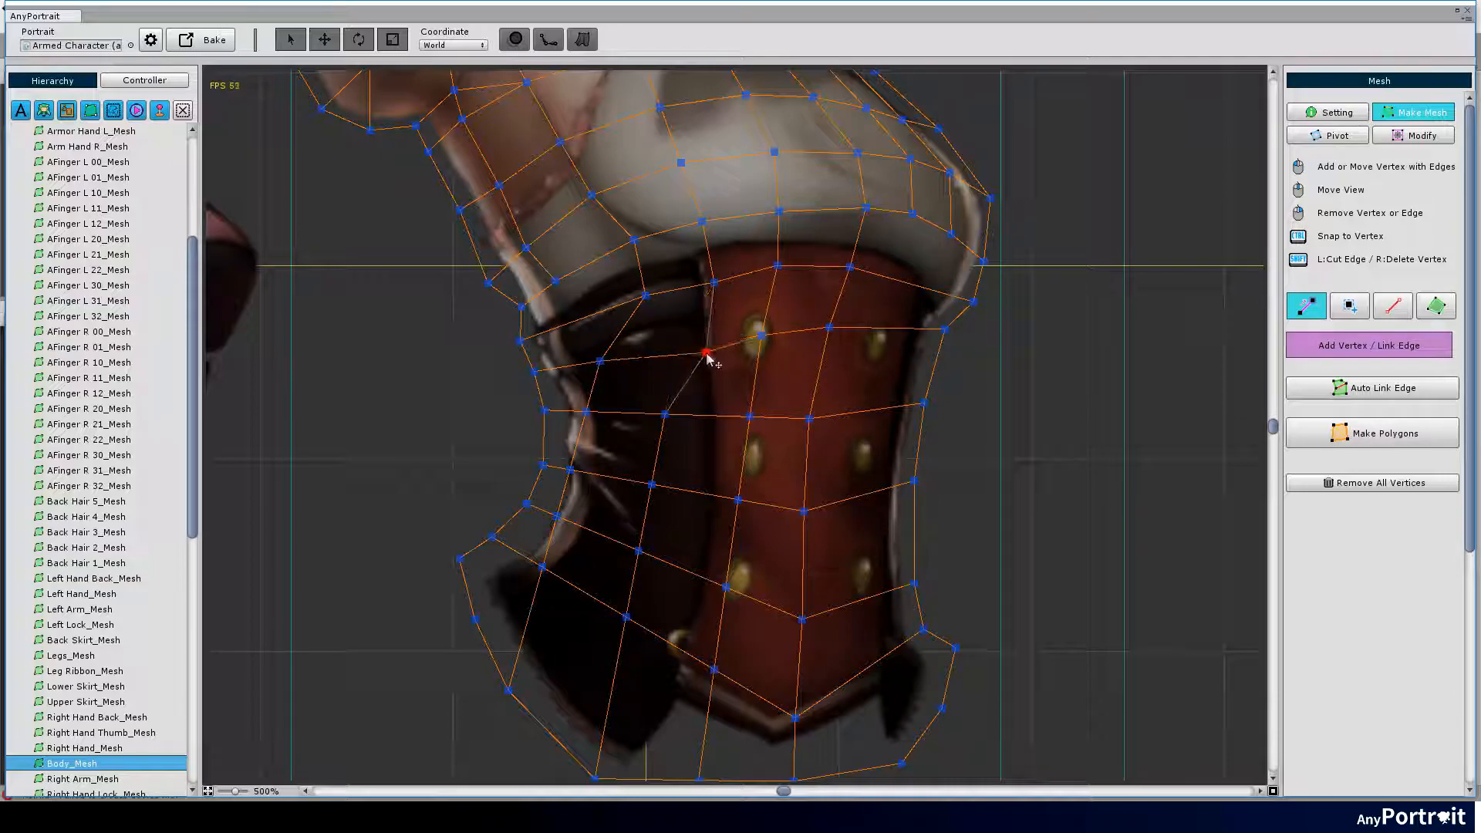
click(854, 337)
Reposition the vertices in the dark area left of the corset to fit the body.
drag(855, 336, 830, 332)
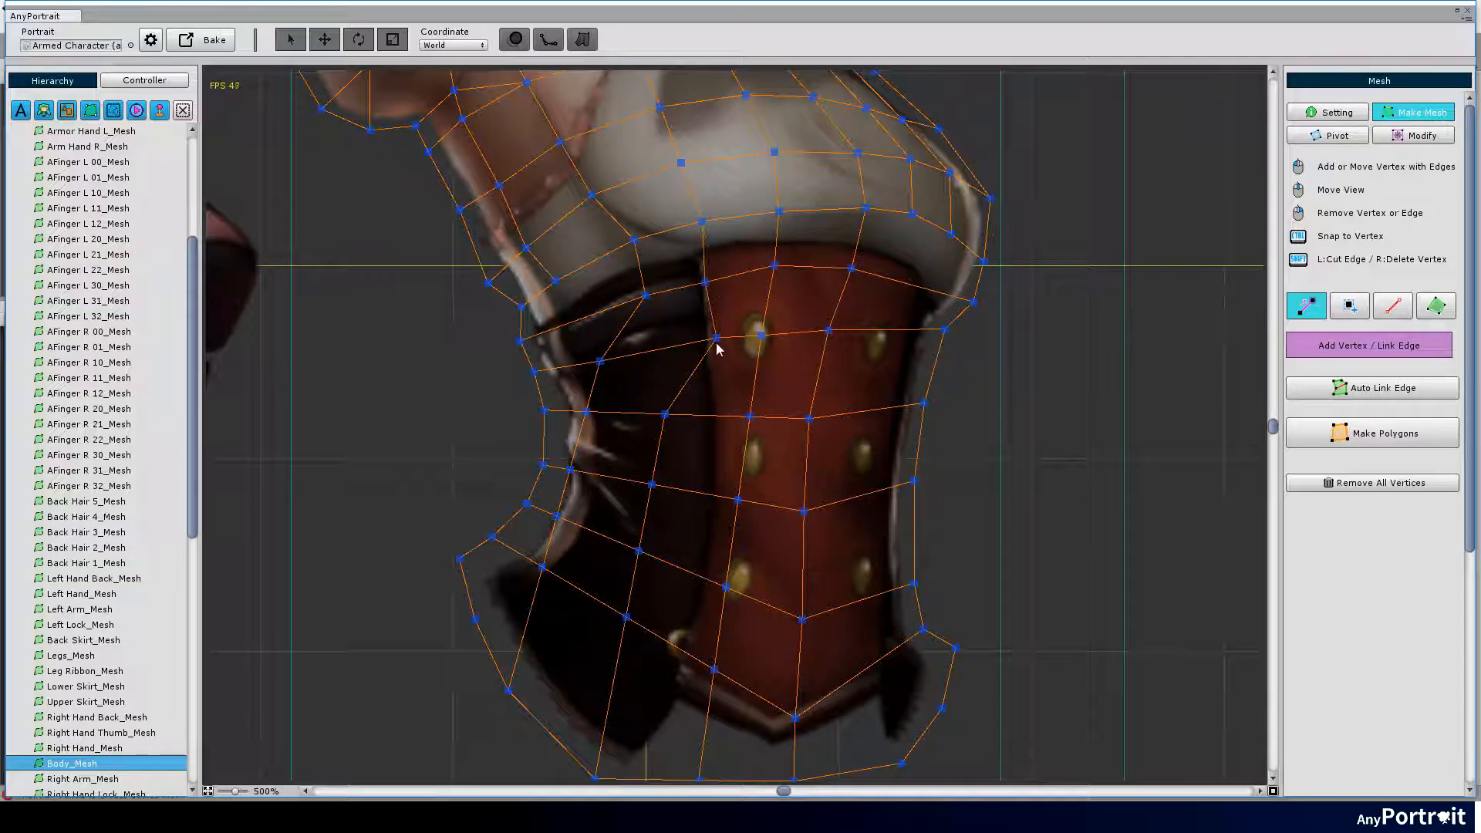
mouse_move(716, 339)
mouse_down()
mouse_move(644, 353)
mouse_move(629, 417)
mouse_move(708, 419)
mouse_up()
click(752, 419)
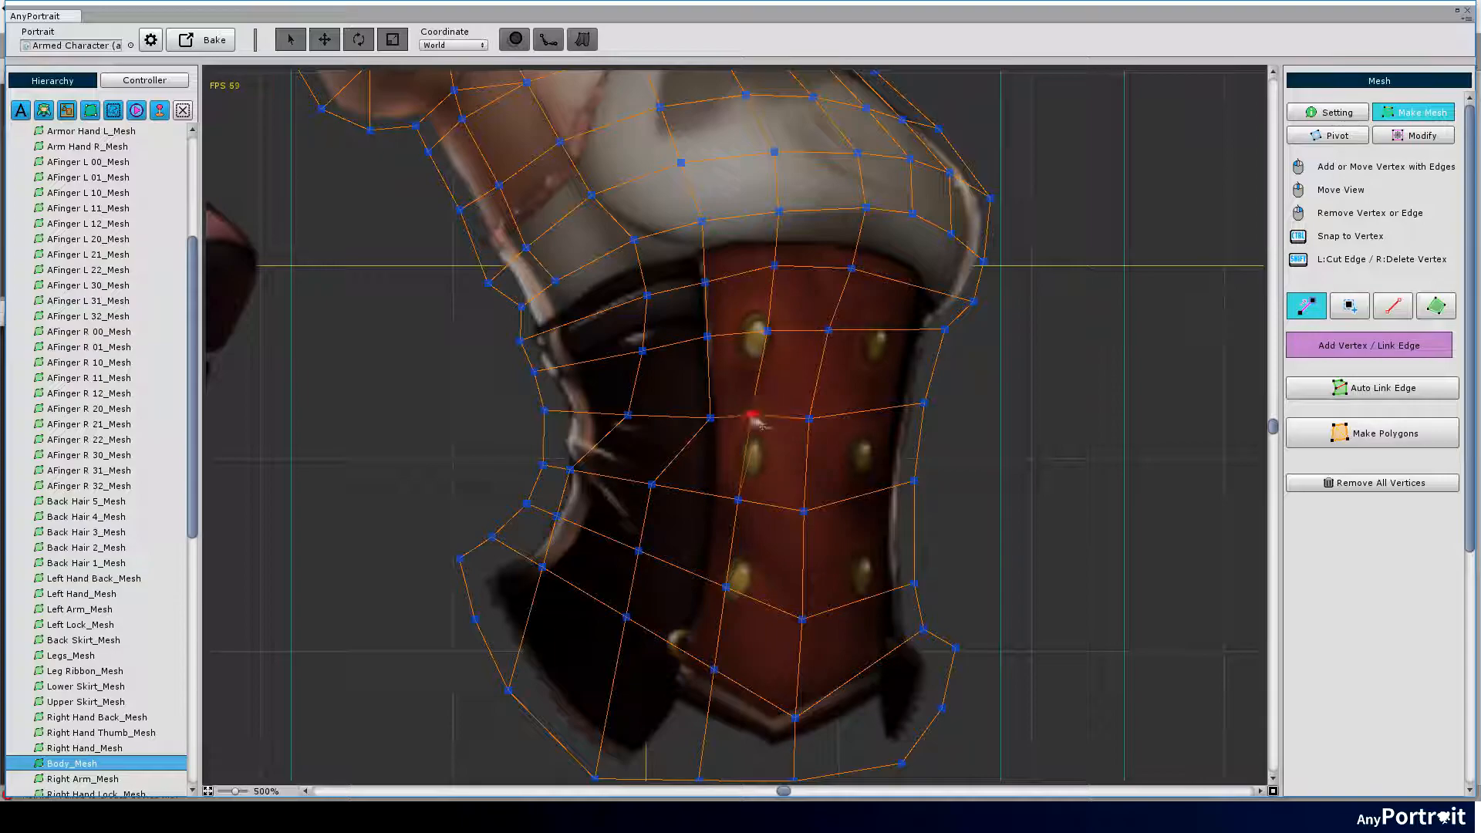
scroll(758, 422, up, 2)
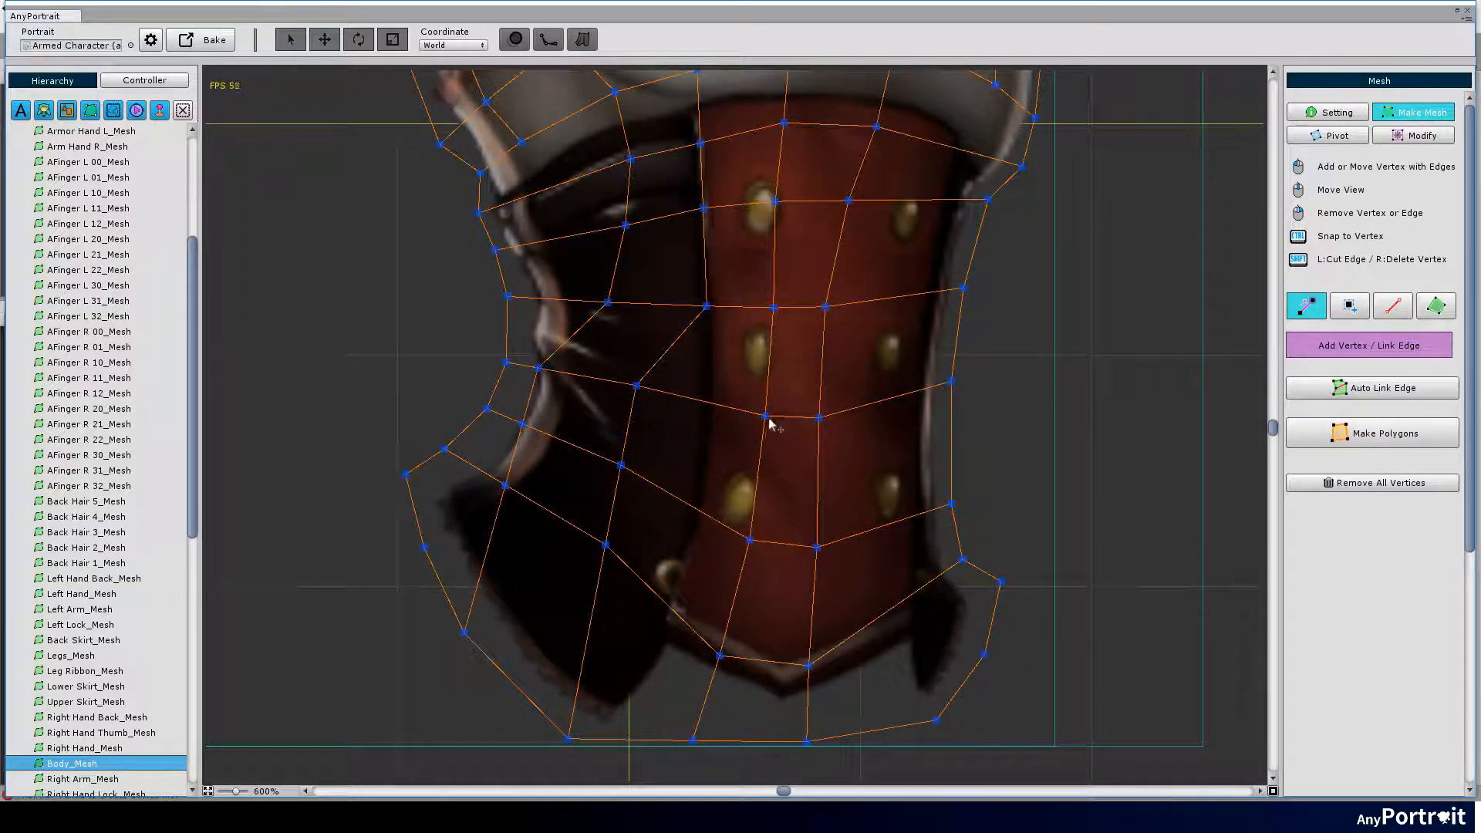
drag(604, 545, 625, 618)
drag(622, 466, 668, 517)
drag(635, 386, 625, 409)
drag(608, 302, 639, 304)
mouse_move(625, 407)
mouse_down()
mouse_move(610, 498)
mouse_move(686, 527)
mouse_move(561, 566)
mouse_up()
Refine the vertex layout along the body's dark left edge.
drag(626, 619, 641, 631)
drag(545, 452, 496, 506)
drag(464, 635, 473, 640)
drag(608, 495, 613, 502)
drag(560, 564, 560, 574)
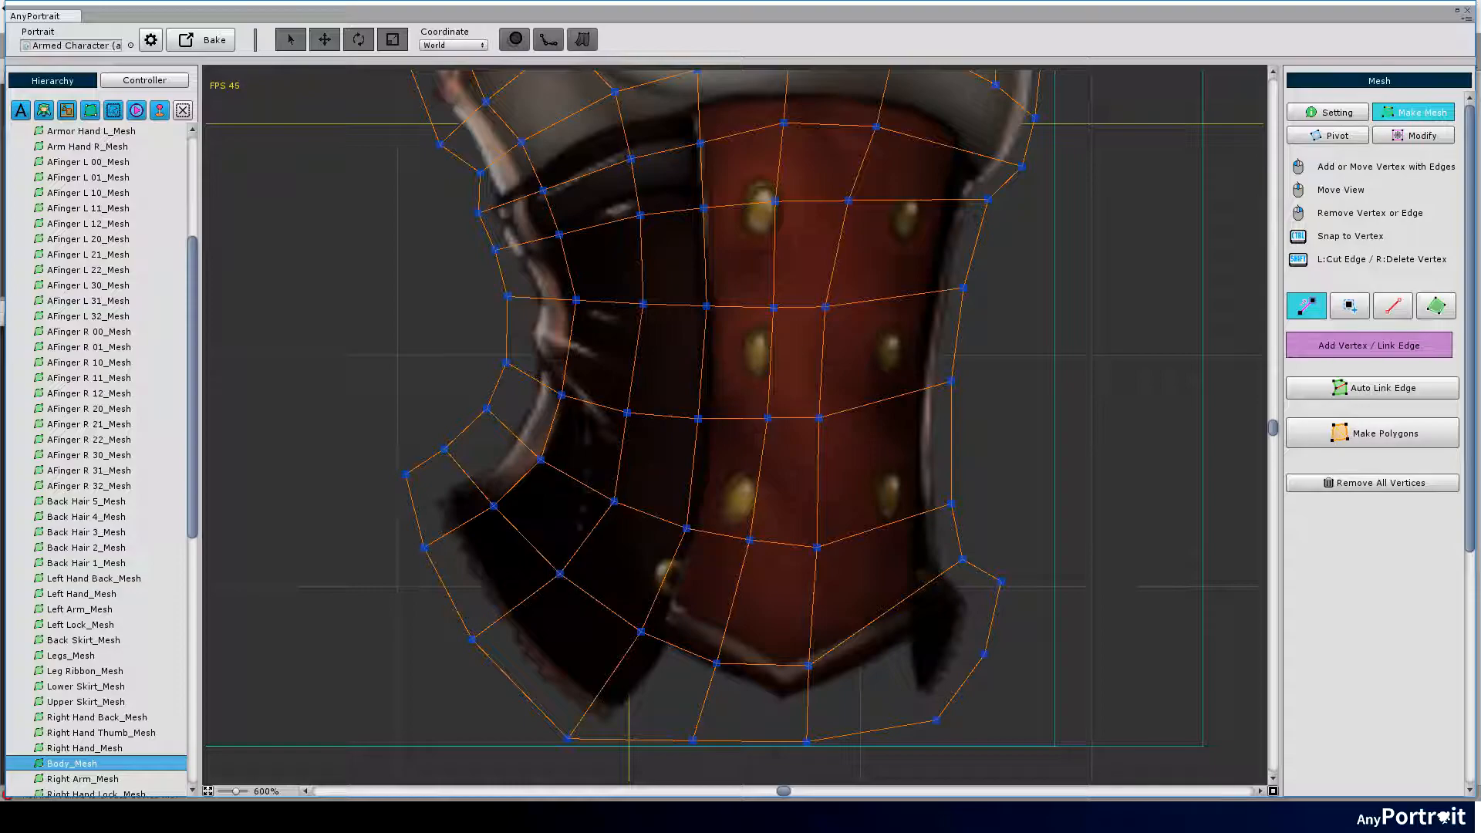
middle_drag(556, 209, 741, 302)
scroll(740, 301, up, 2)
click(496, 302)
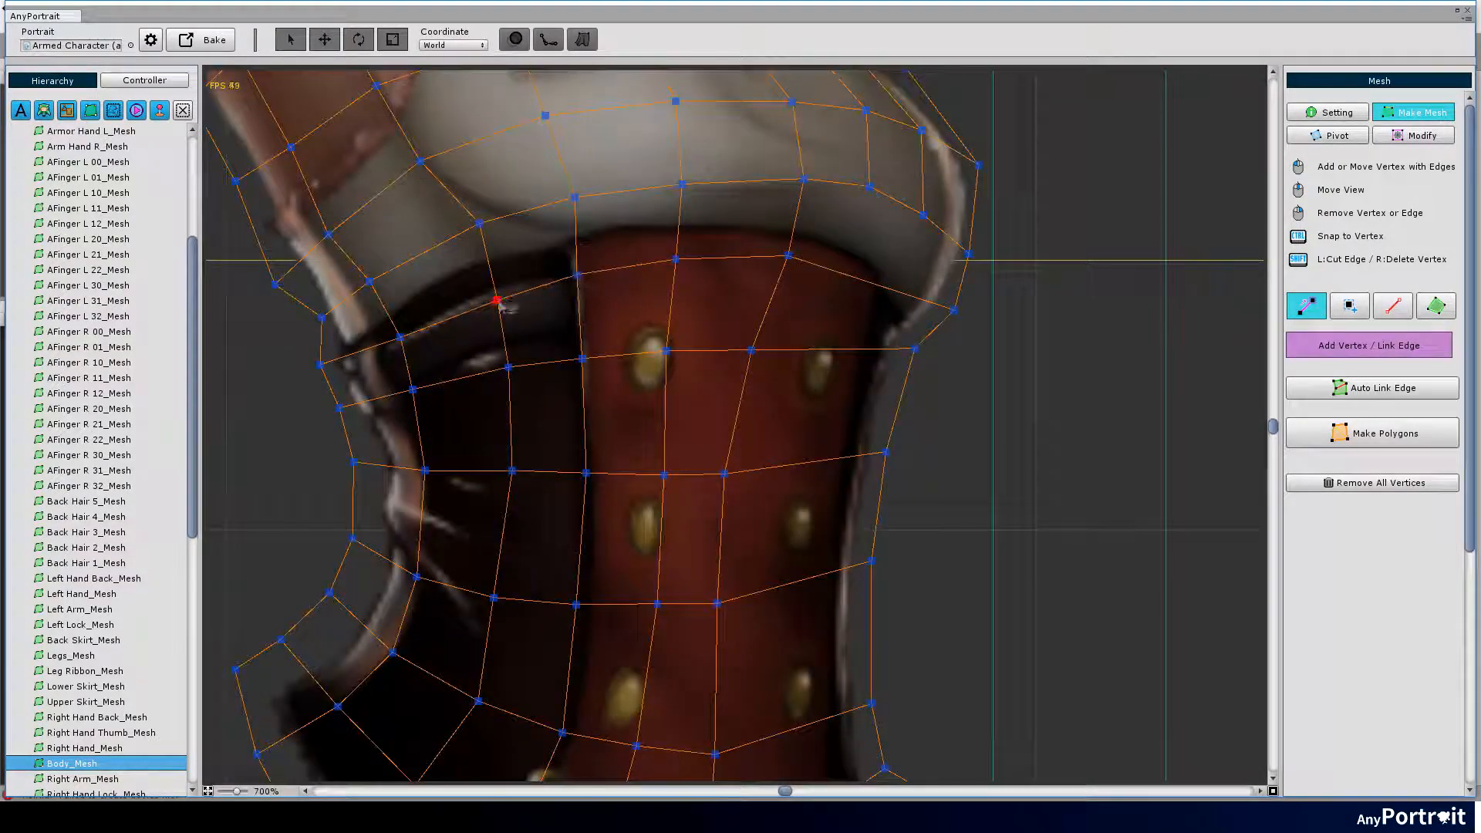
Reposition the vertices along the right side of the body.
mouse_move(750, 549)
middle_down()
mouse_move(750, 307)
mouse_move(602, 254)
middle_up()
middle_drag(810, 151, 729, 510)
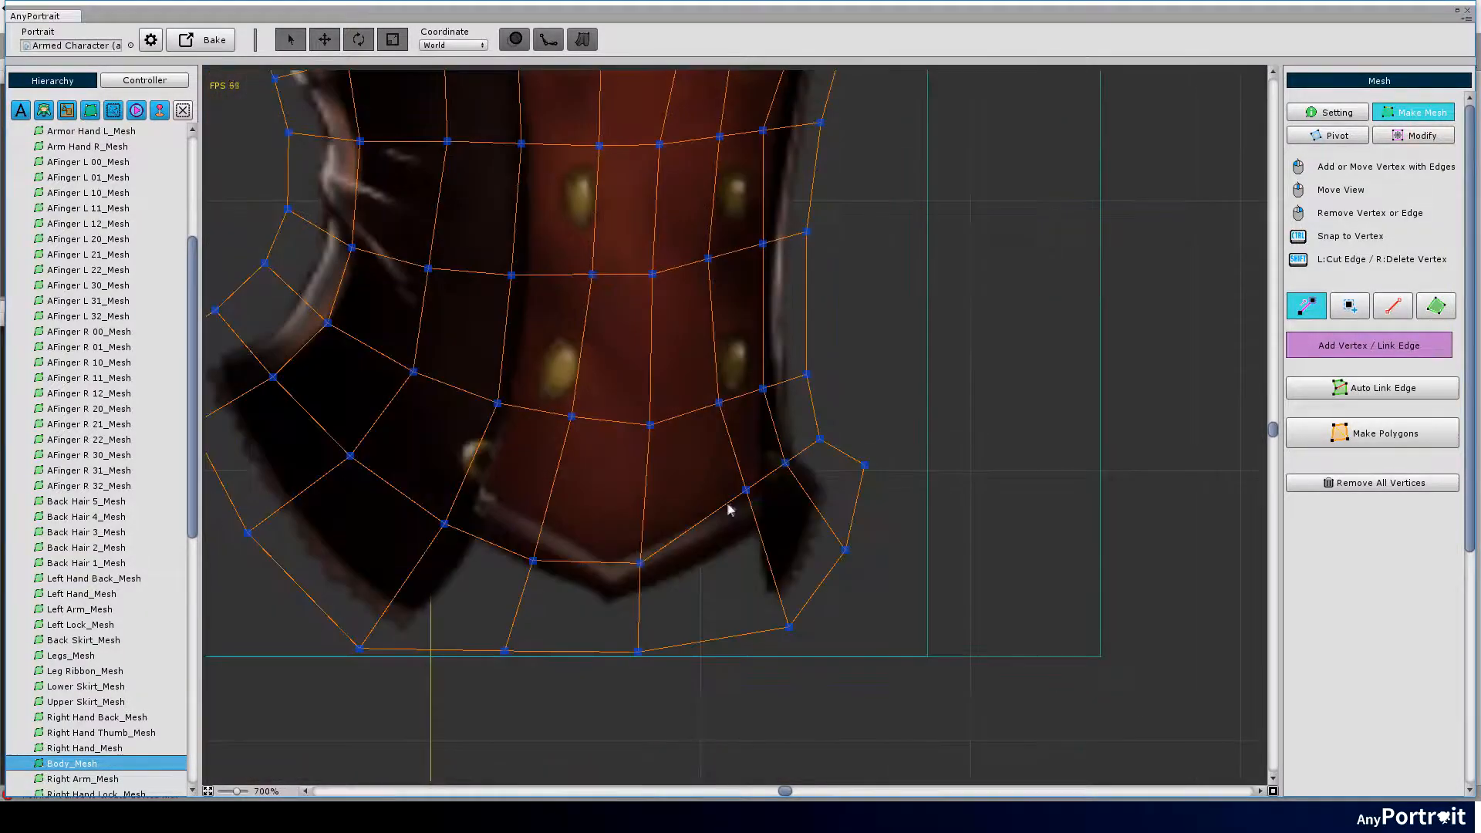
drag(745, 491, 798, 504)
drag(717, 405, 730, 544)
drag(761, 388, 770, 399)
drag(758, 249, 772, 258)
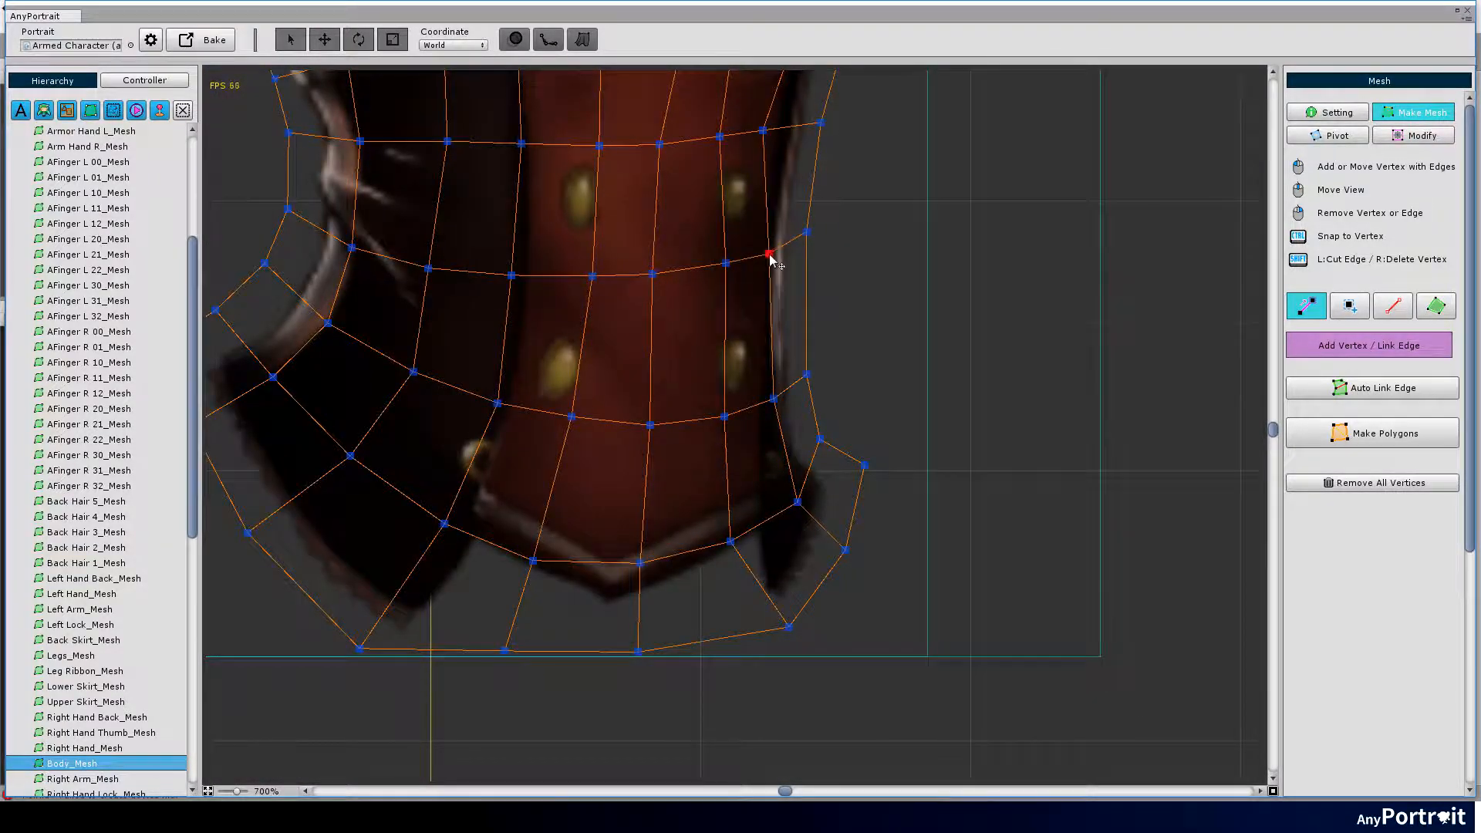
Triangulate the fitted Body mesh into polygons with Make Polygons.
middle_drag(772, 257, 695, 337)
mouse_move(649, 545)
middle_down()
mouse_move(625, 601)
mouse_move(689, 410)
mouse_move(688, 312)
middle_up()
drag(643, 319, 643, 307)
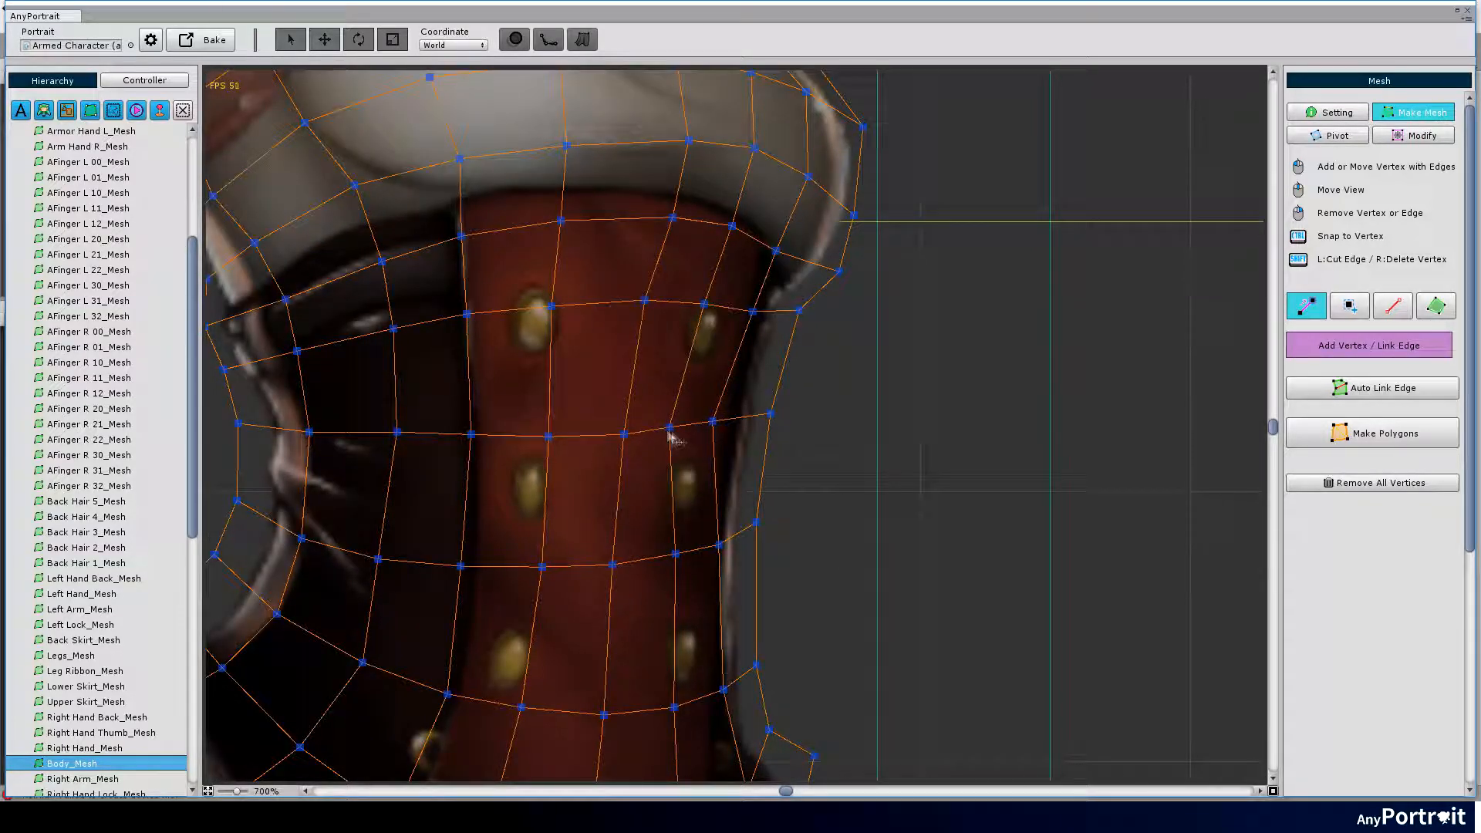
scroll(671, 437, down, 3)
scroll(671, 437, down, 3)
click(1371, 433)
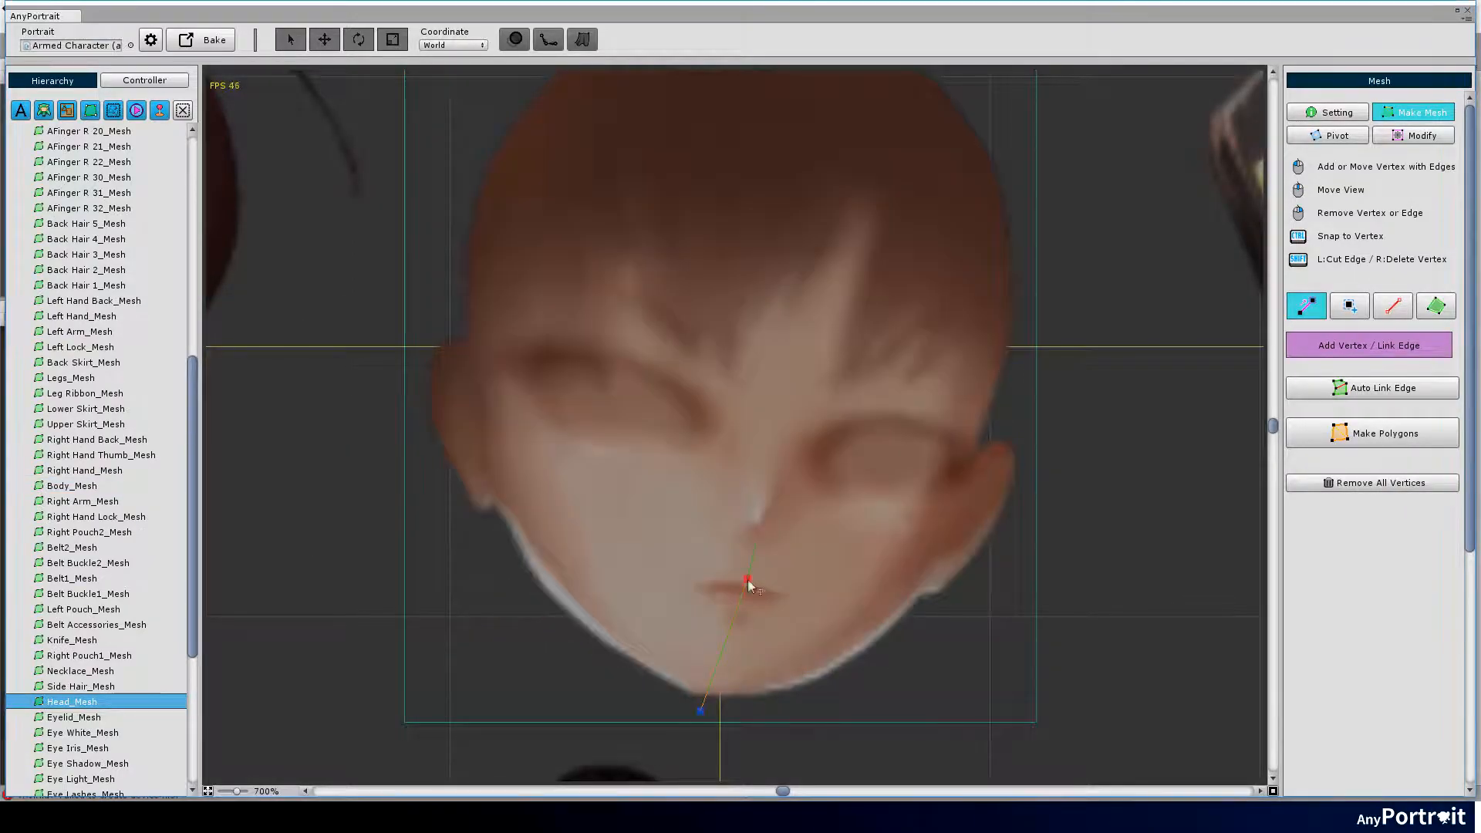
scroll(783, 370, down, 3)
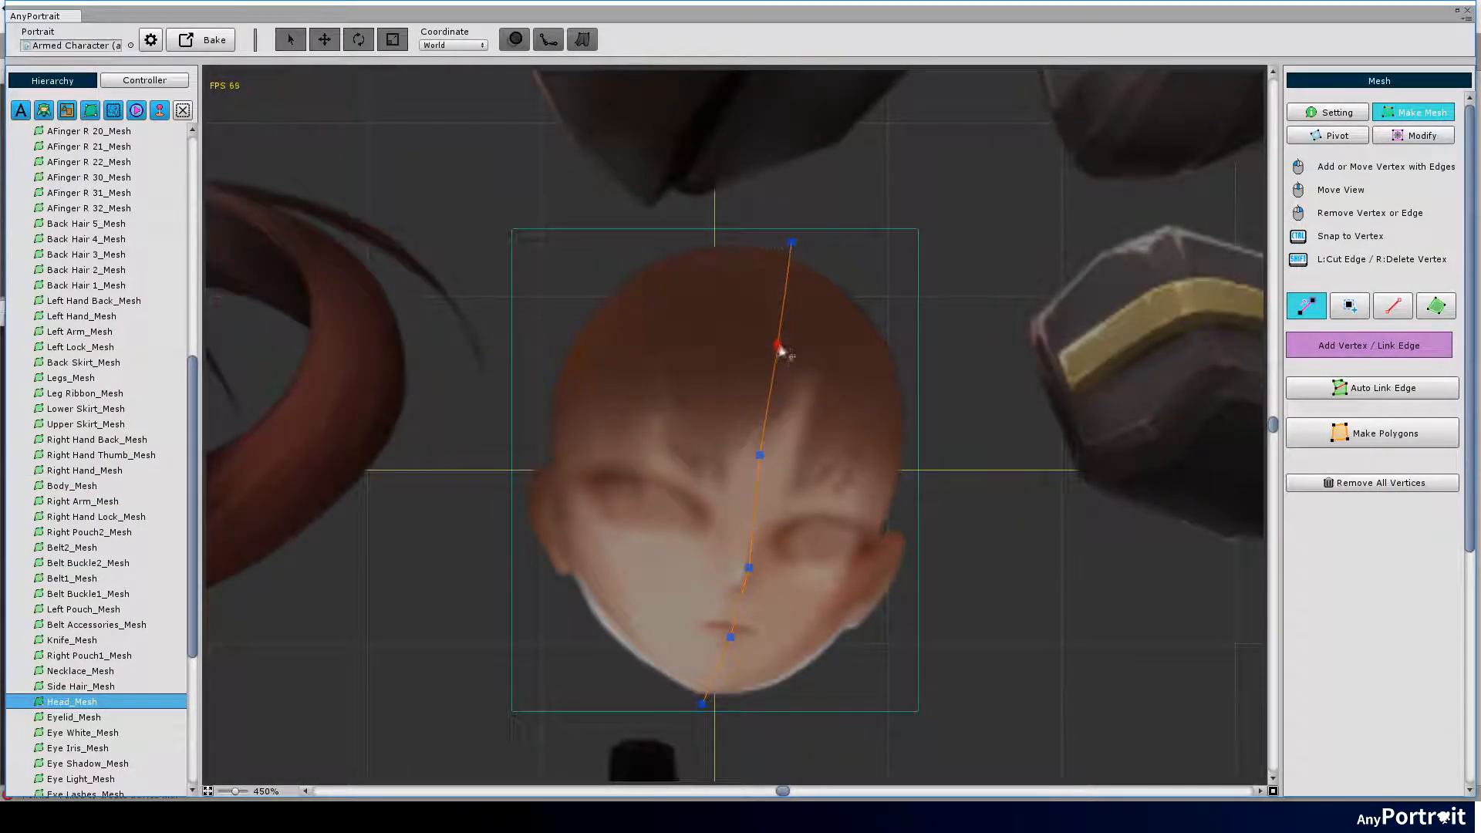
Add a face vertex and link an edge chain across the forehead.
click(783, 350)
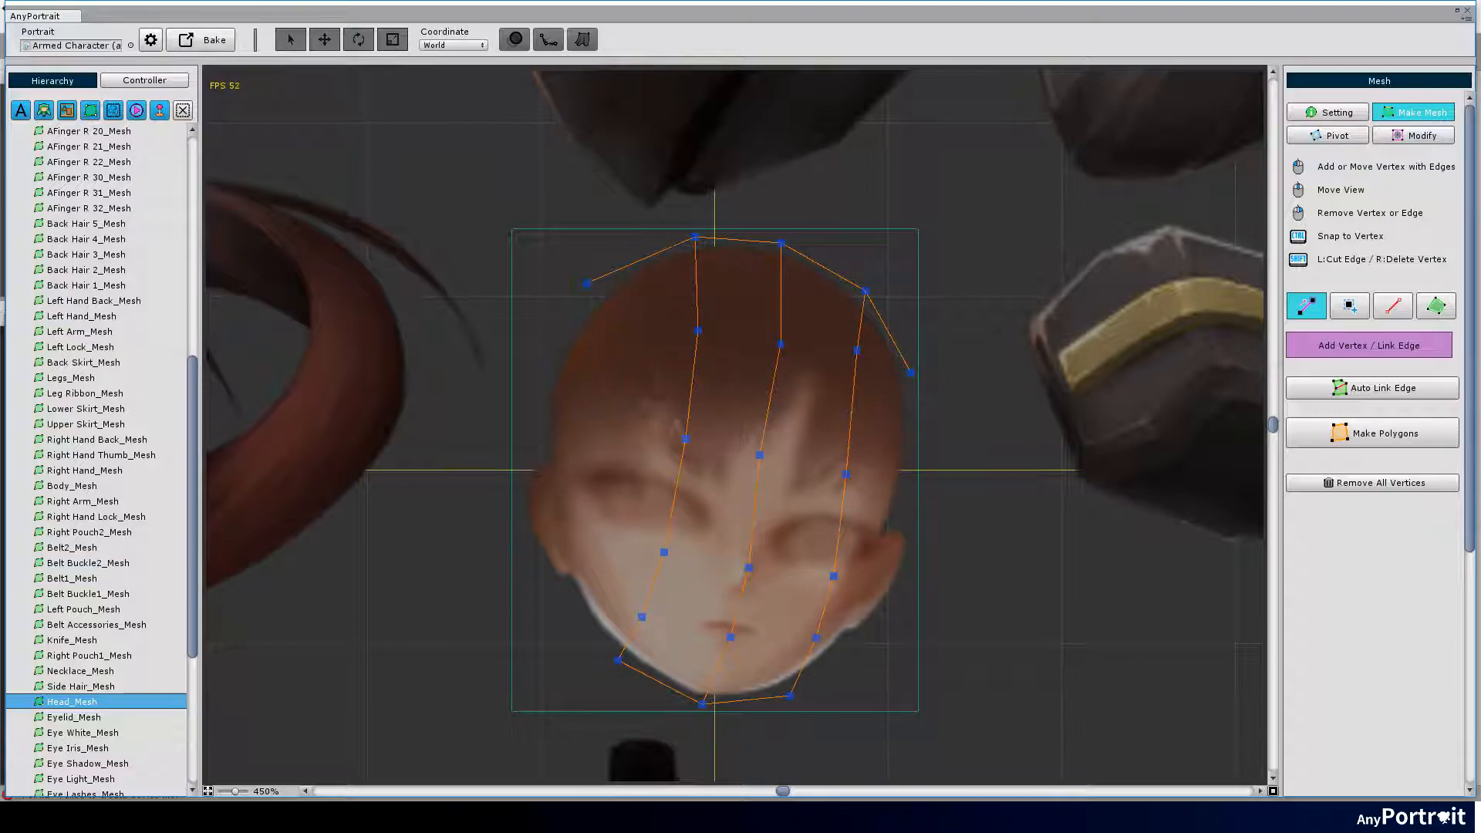
scroll(694, 463, up, 1)
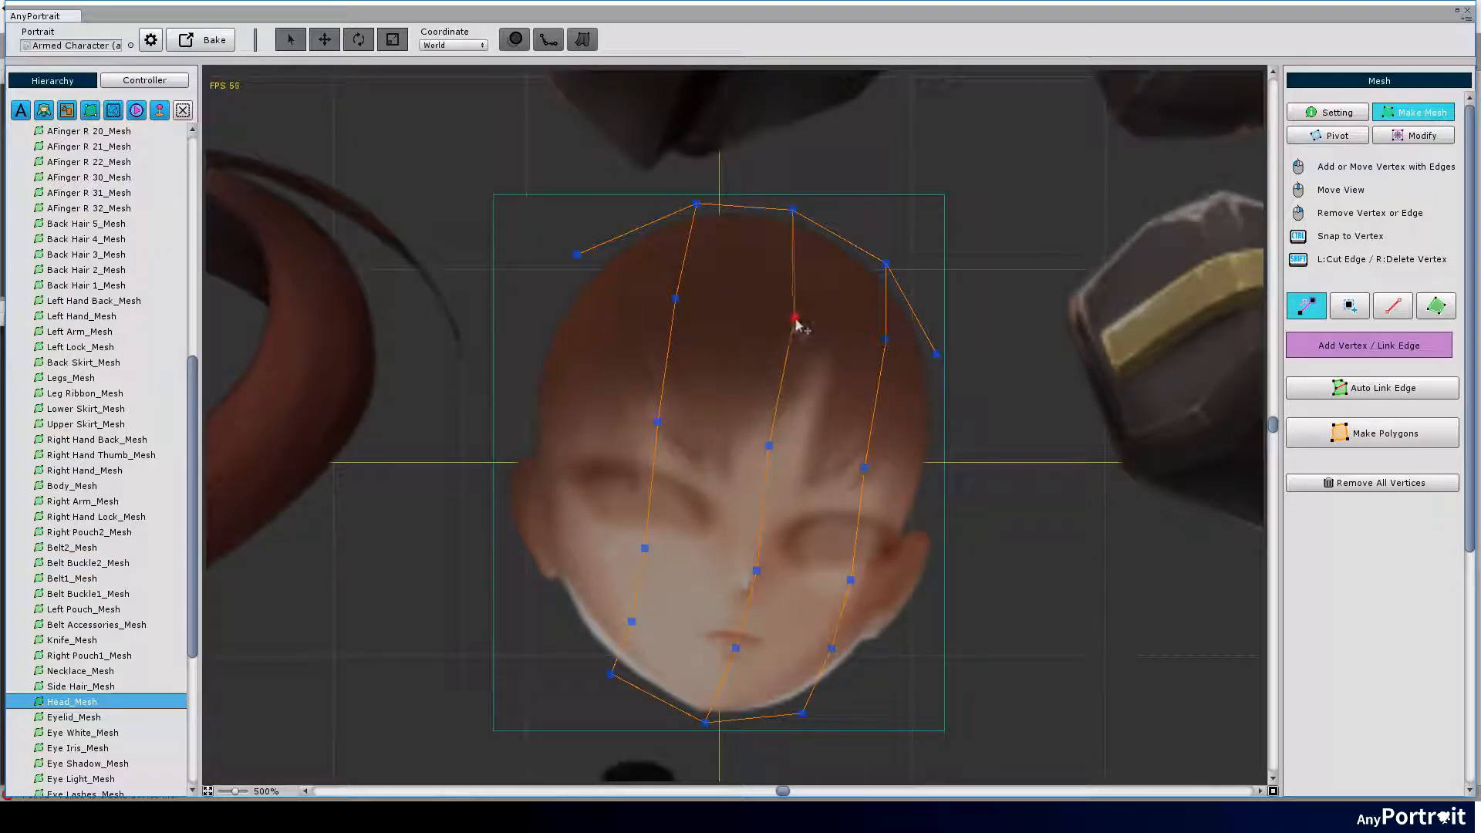
click(797, 322)
click(932, 357)
click(576, 265)
click(806, 315)
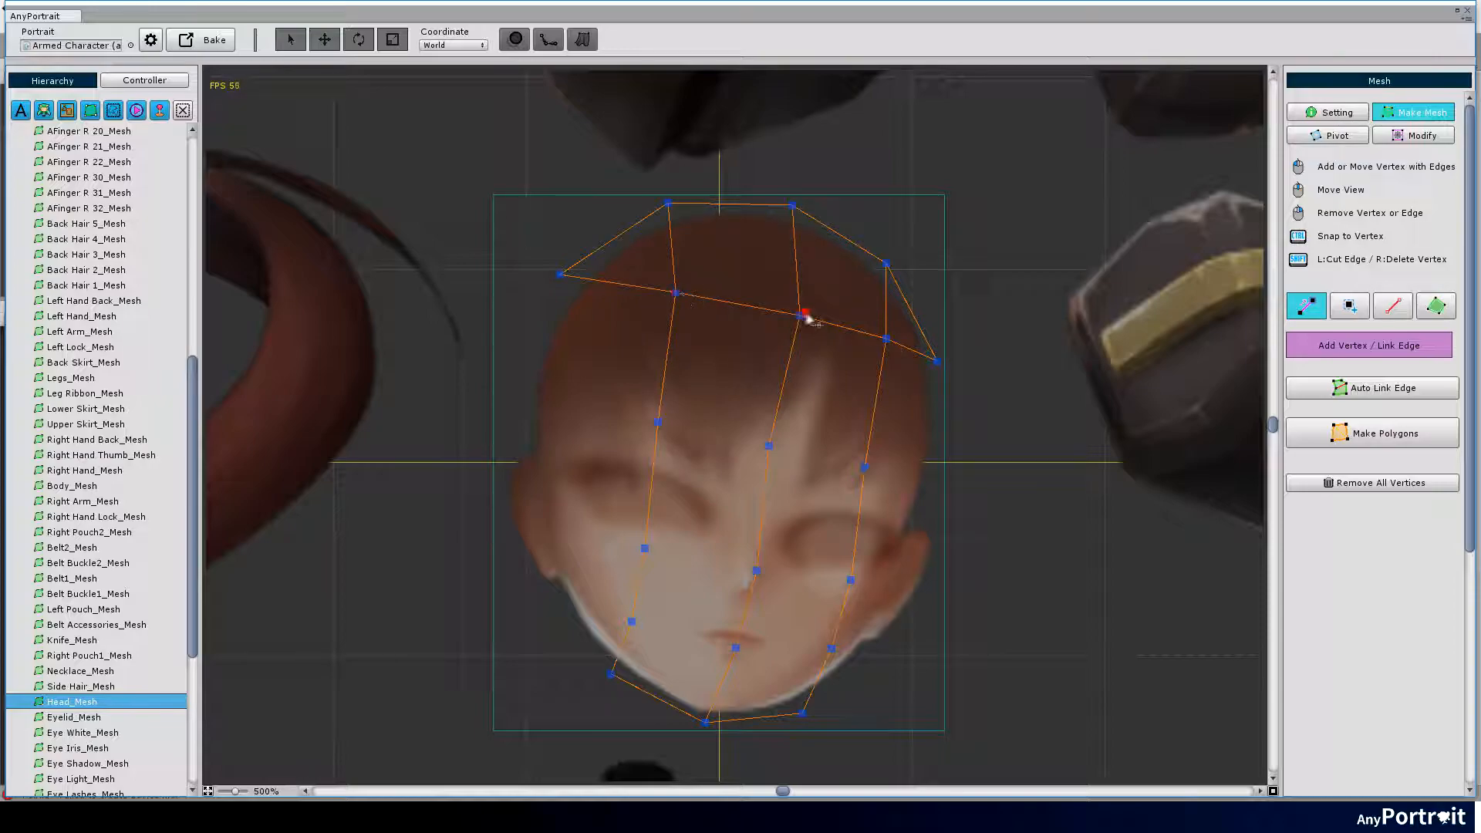
Fit the forehead vertices to the head and add an edge chain across the lower forehead.
drag(885, 340, 897, 338)
drag(658, 423, 668, 417)
drag(768, 446, 787, 449)
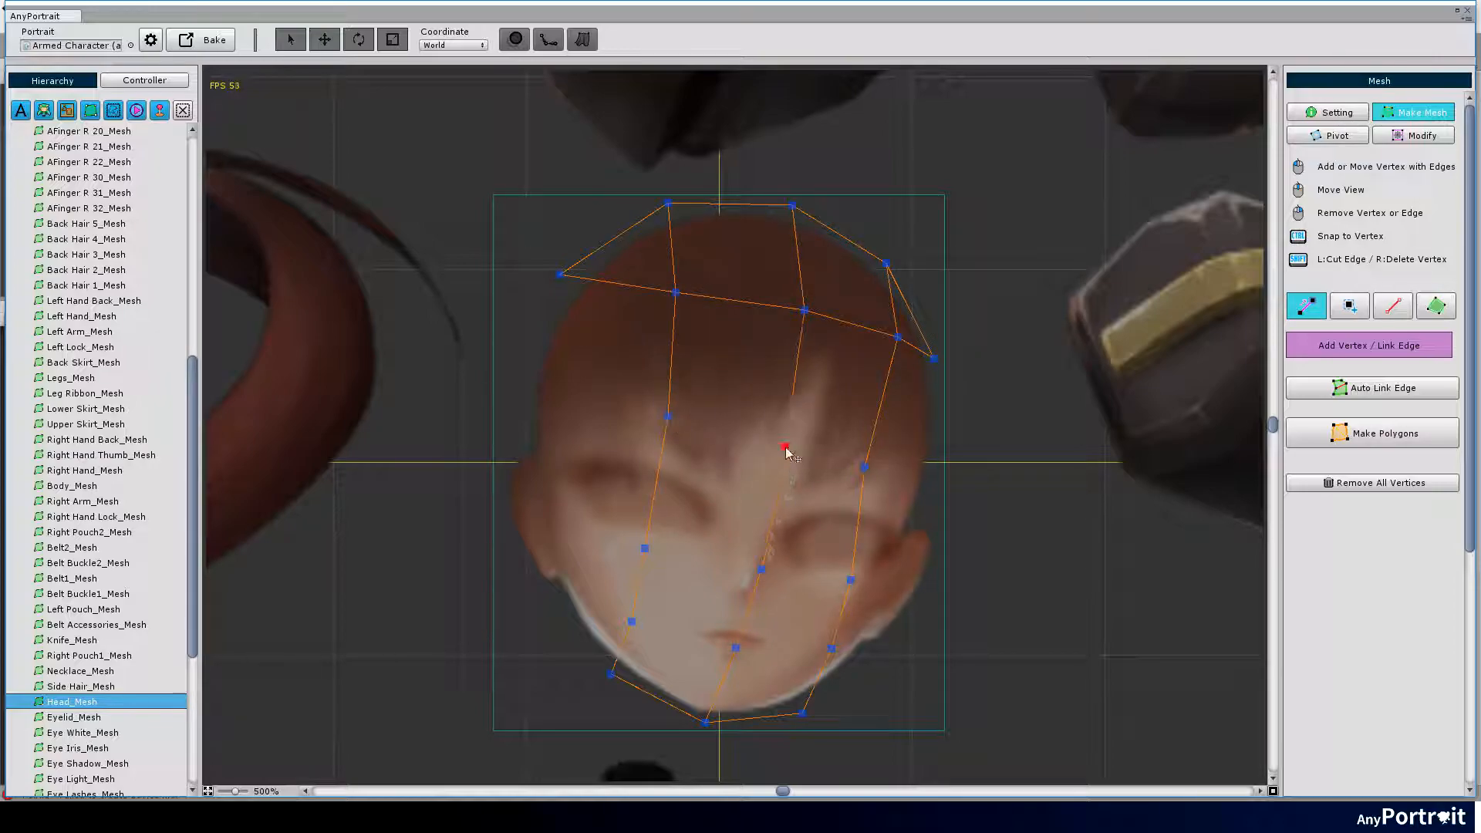
click(784, 448)
click(668, 418)
click(528, 397)
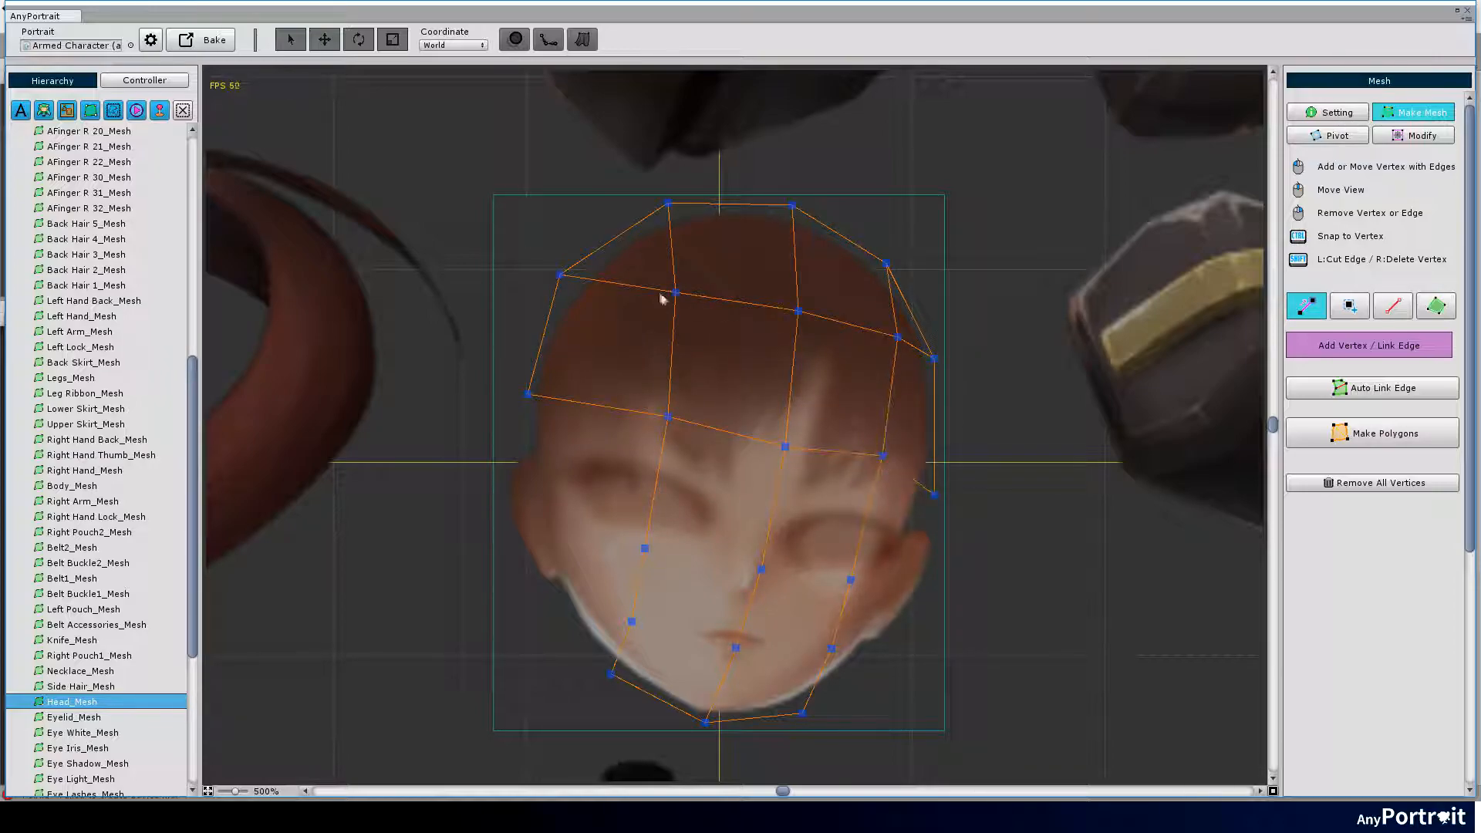
click(553, 281)
click(657, 407)
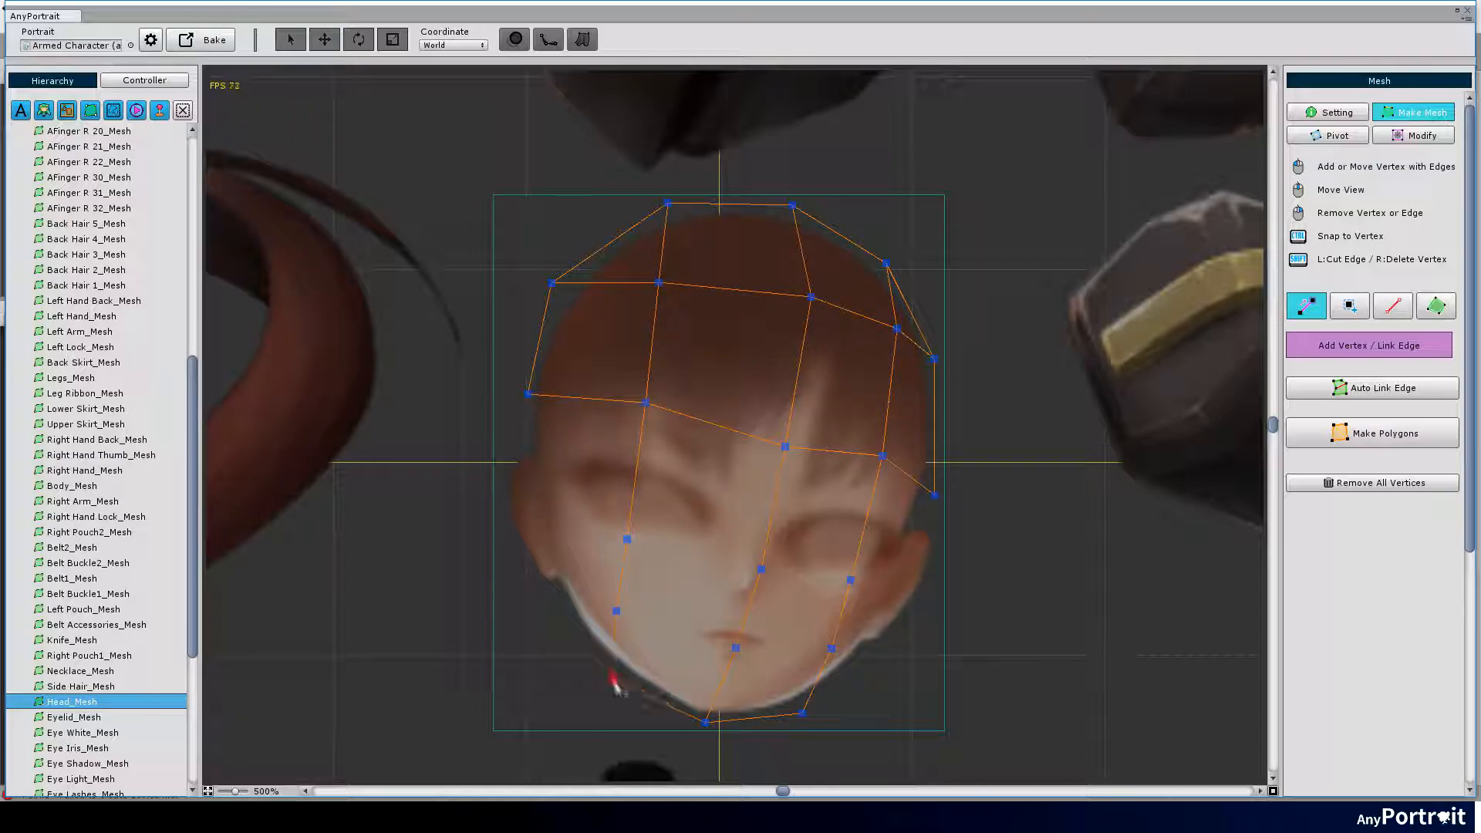
Adjust the right-side head vertices and add vertices along the left jaw.
click(785, 445)
click(884, 459)
click(932, 493)
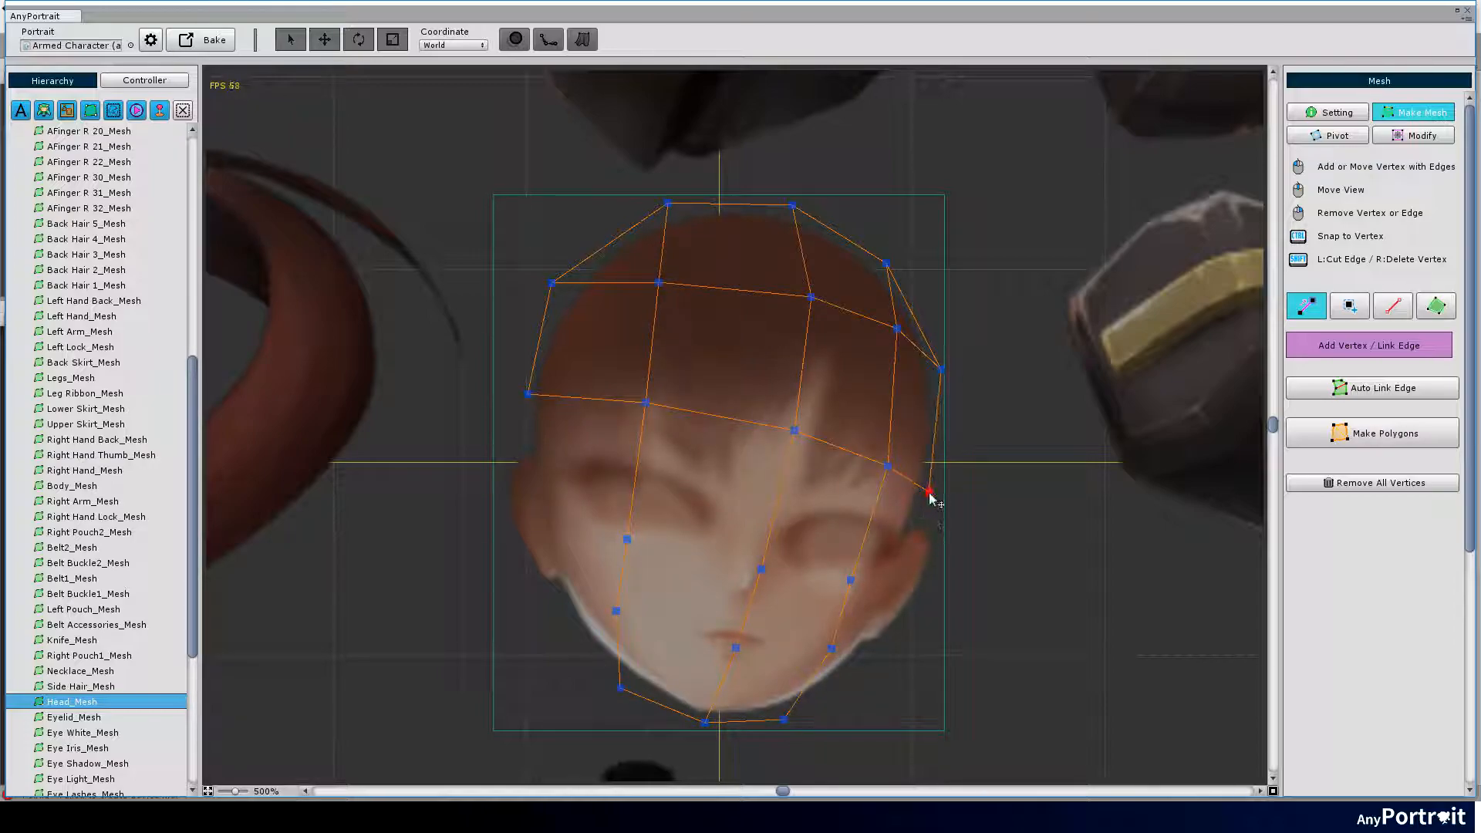
click(555, 601)
click(534, 512)
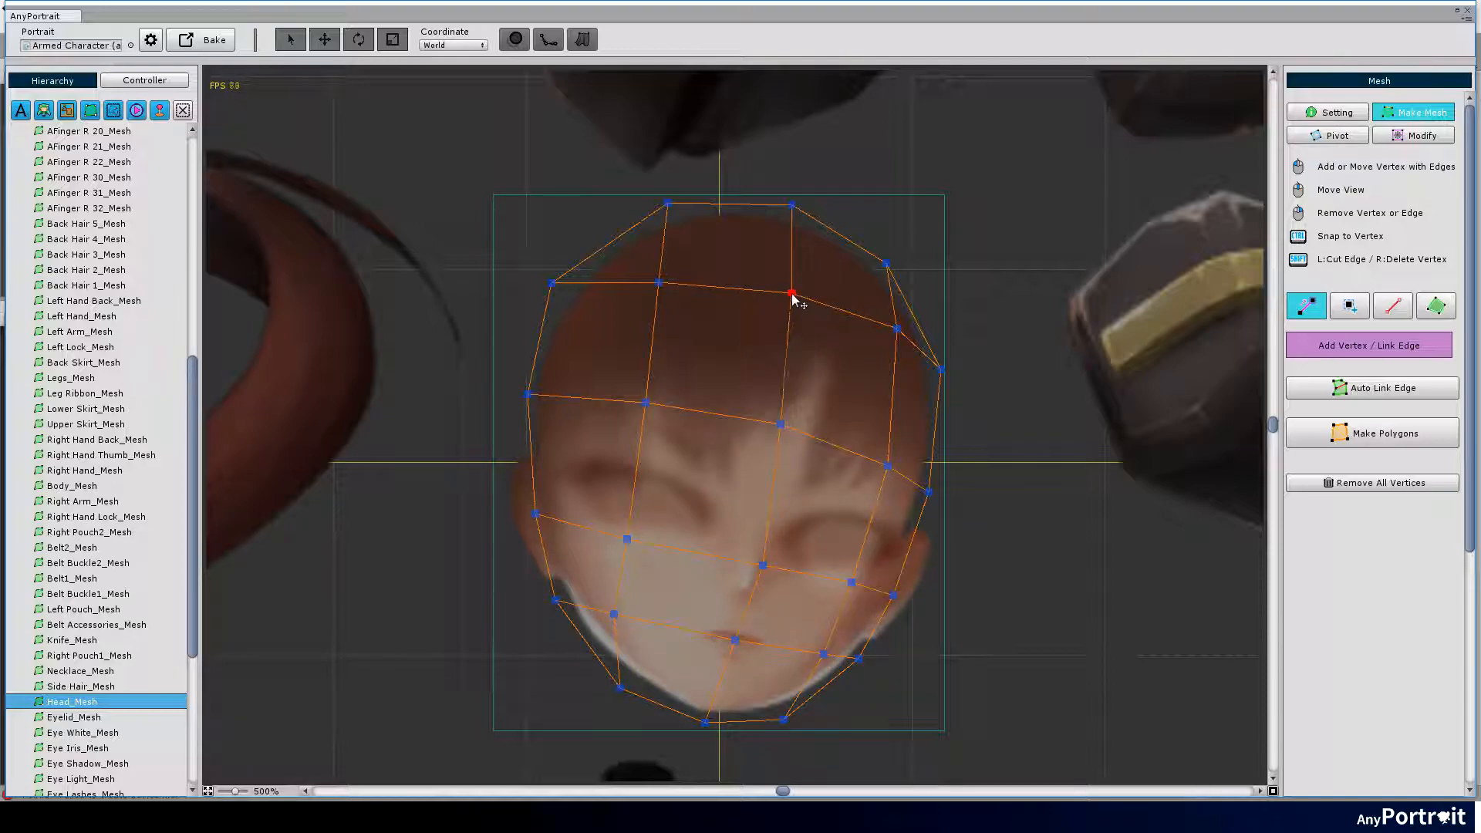
Save the portrait and add vertices along the left cheek.
key(ctrl+s)
click(501, 497)
click(524, 590)
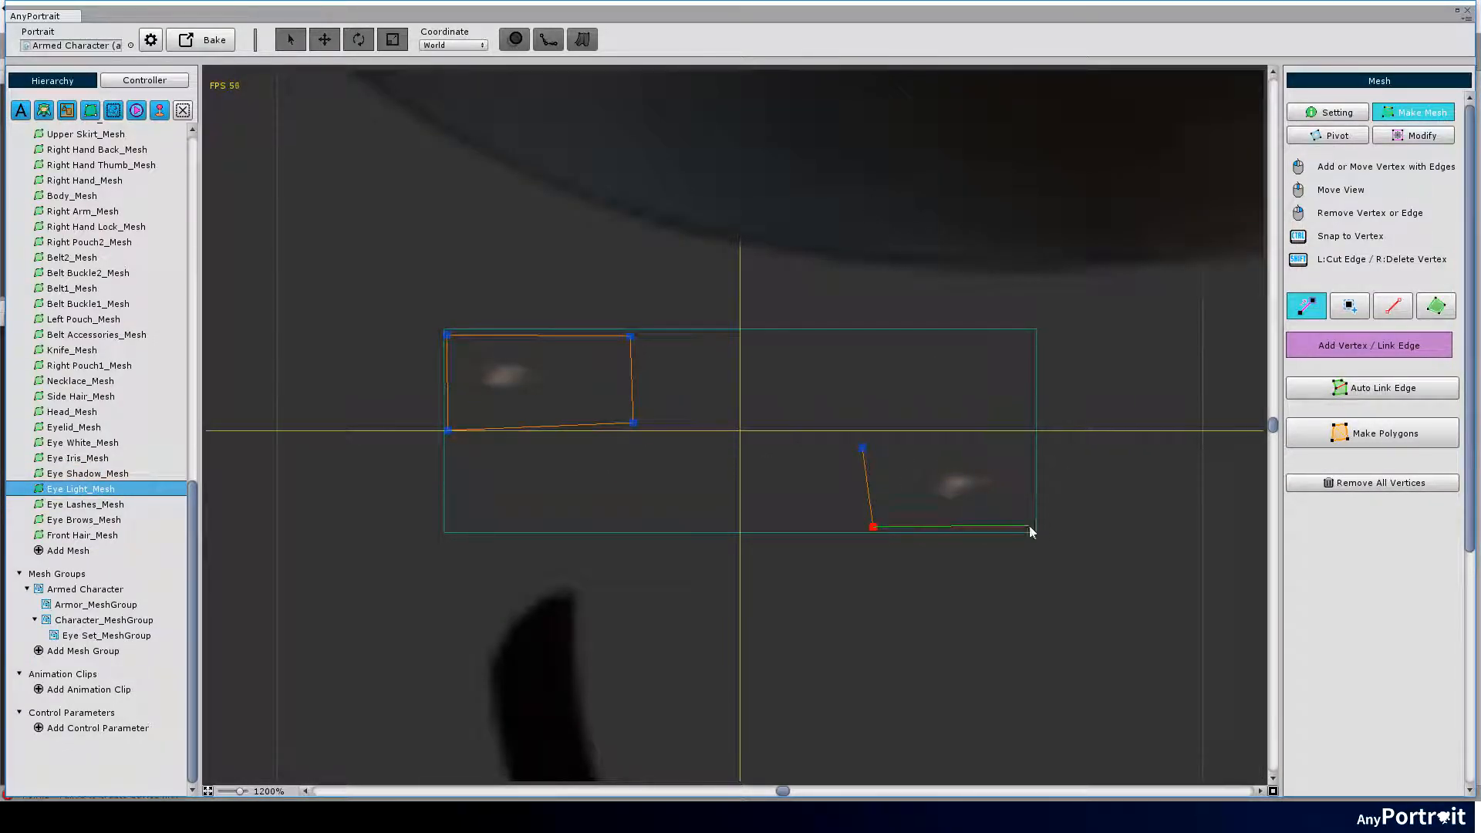
Clear the eyelash mesh and place vertices along the lash stroke and around its end.
click(774, 439)
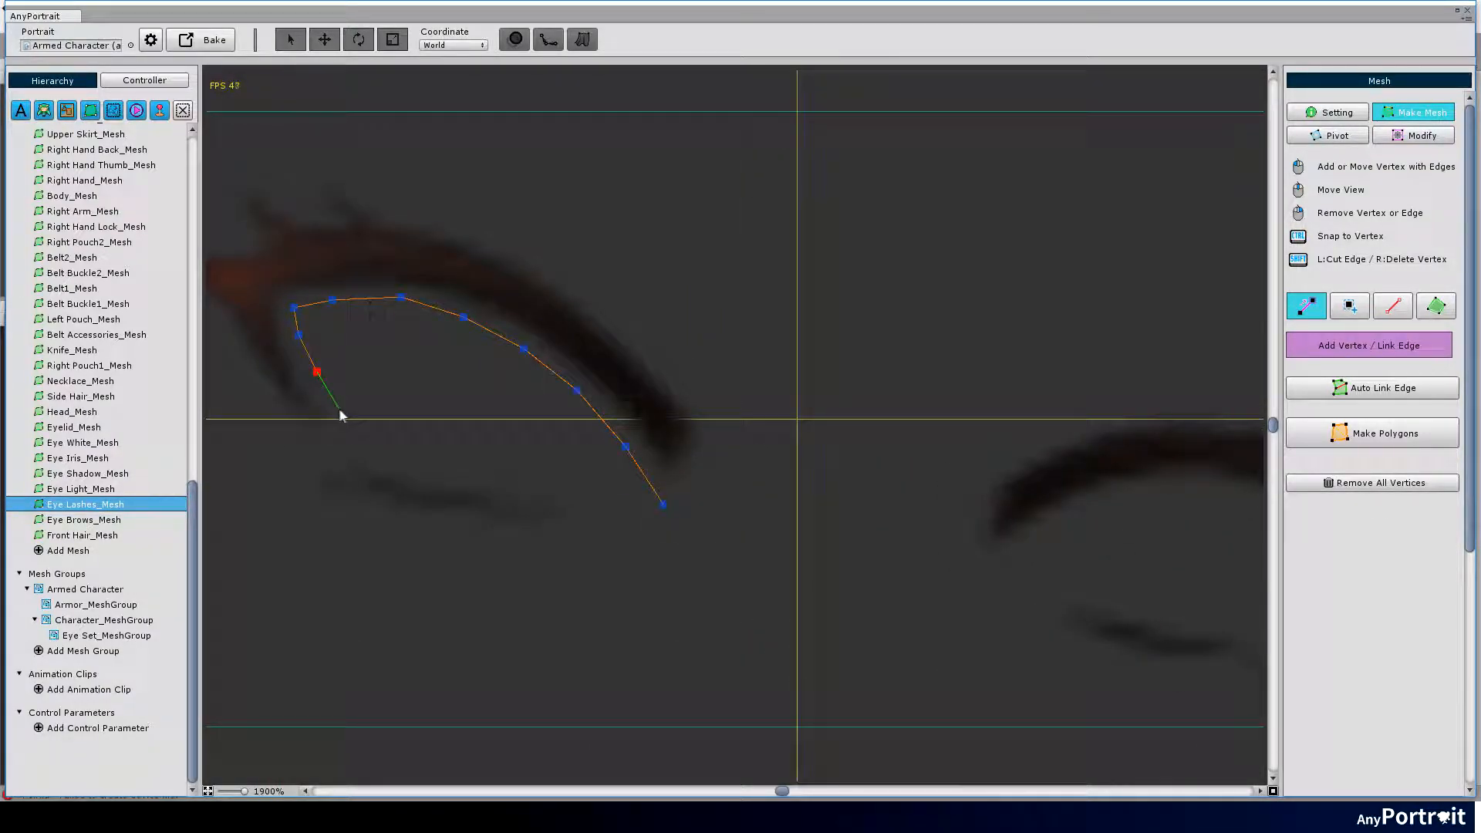
click(596, 496)
click(542, 442)
click(505, 389)
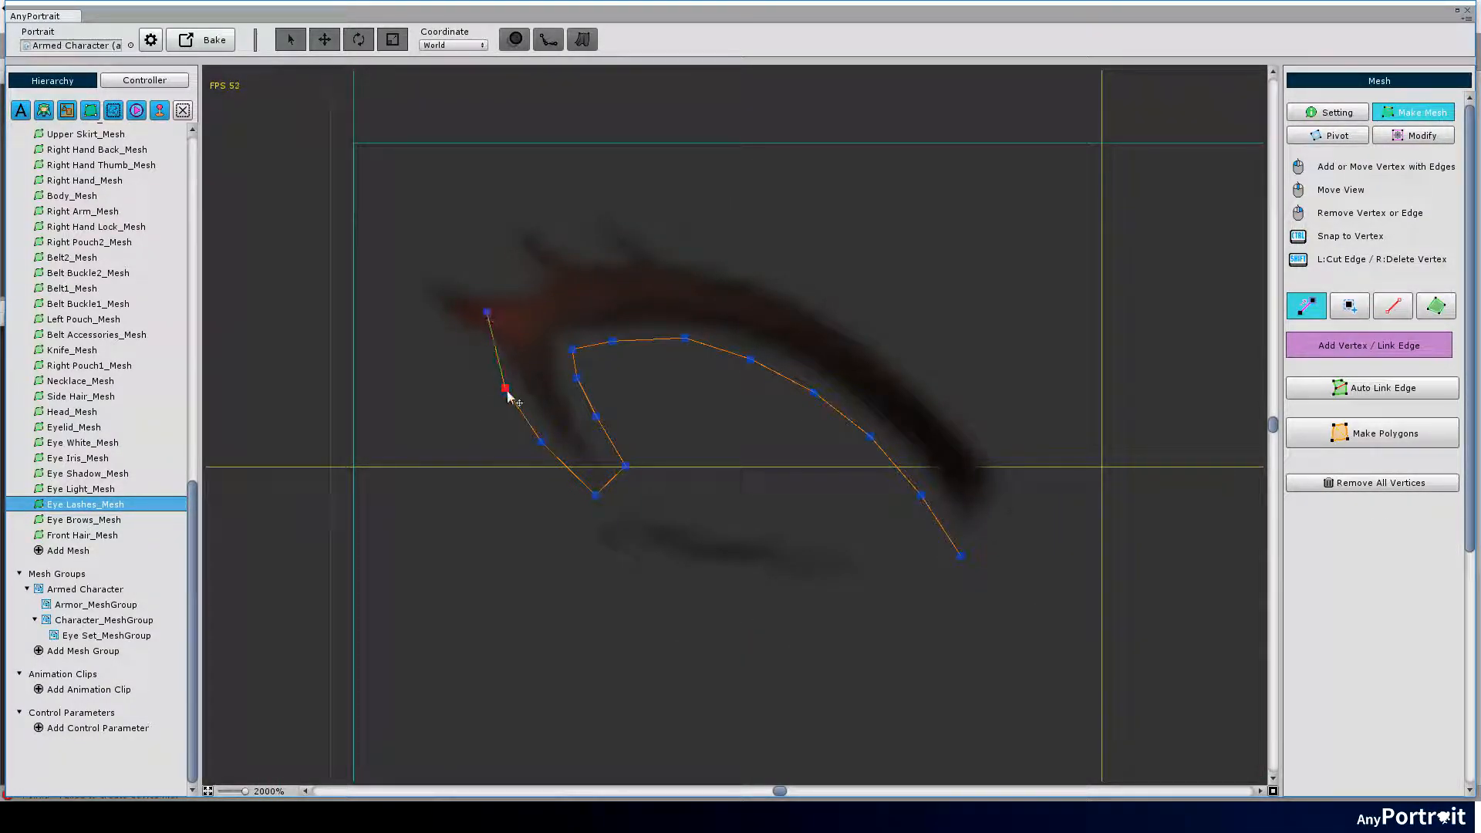
click(486, 312)
click(586, 262)
click(496, 301)
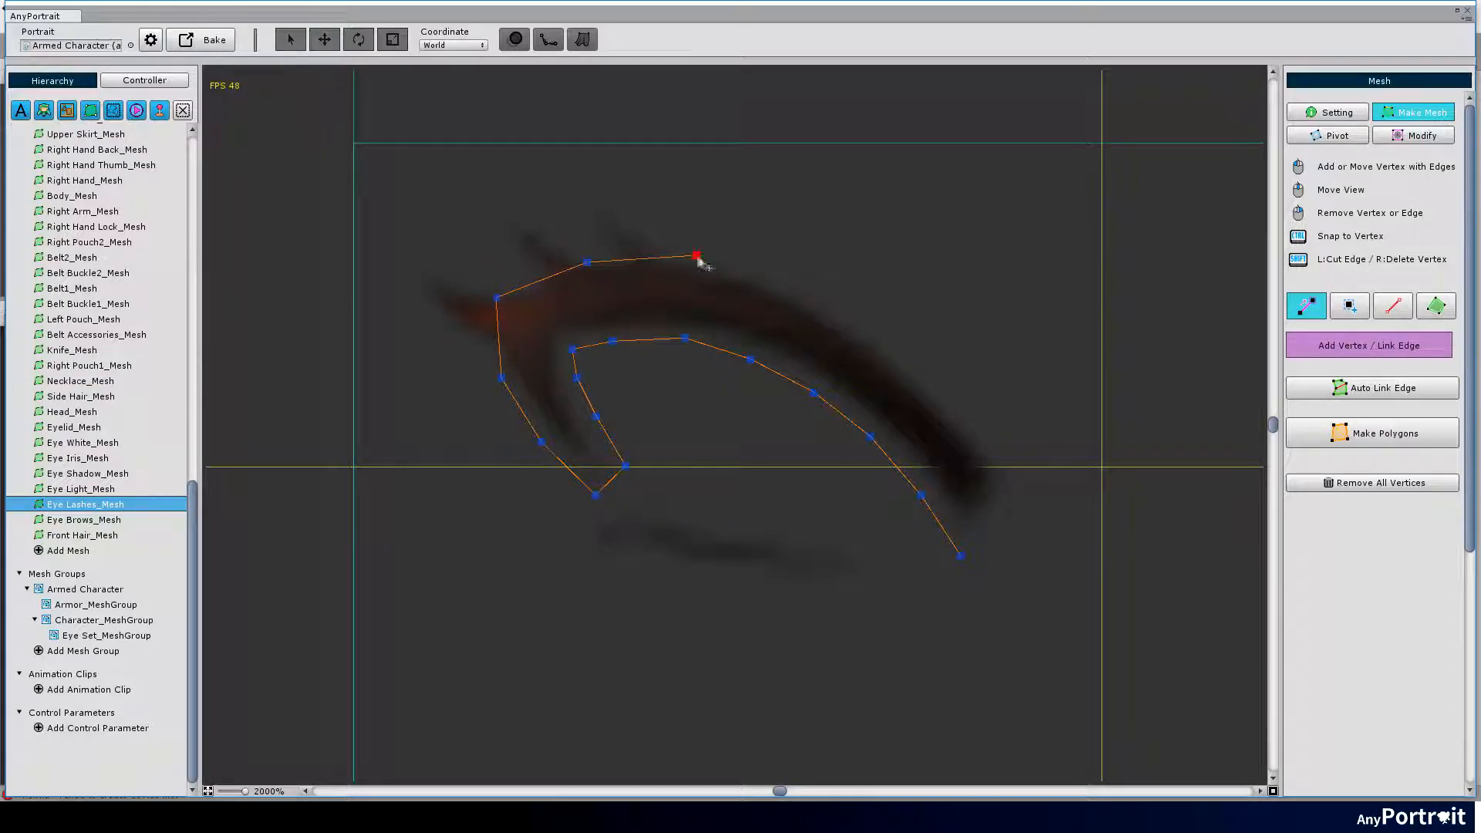
Add outer vertices with cross edges along the eyelash curve.
click(983, 429)
click(857, 315)
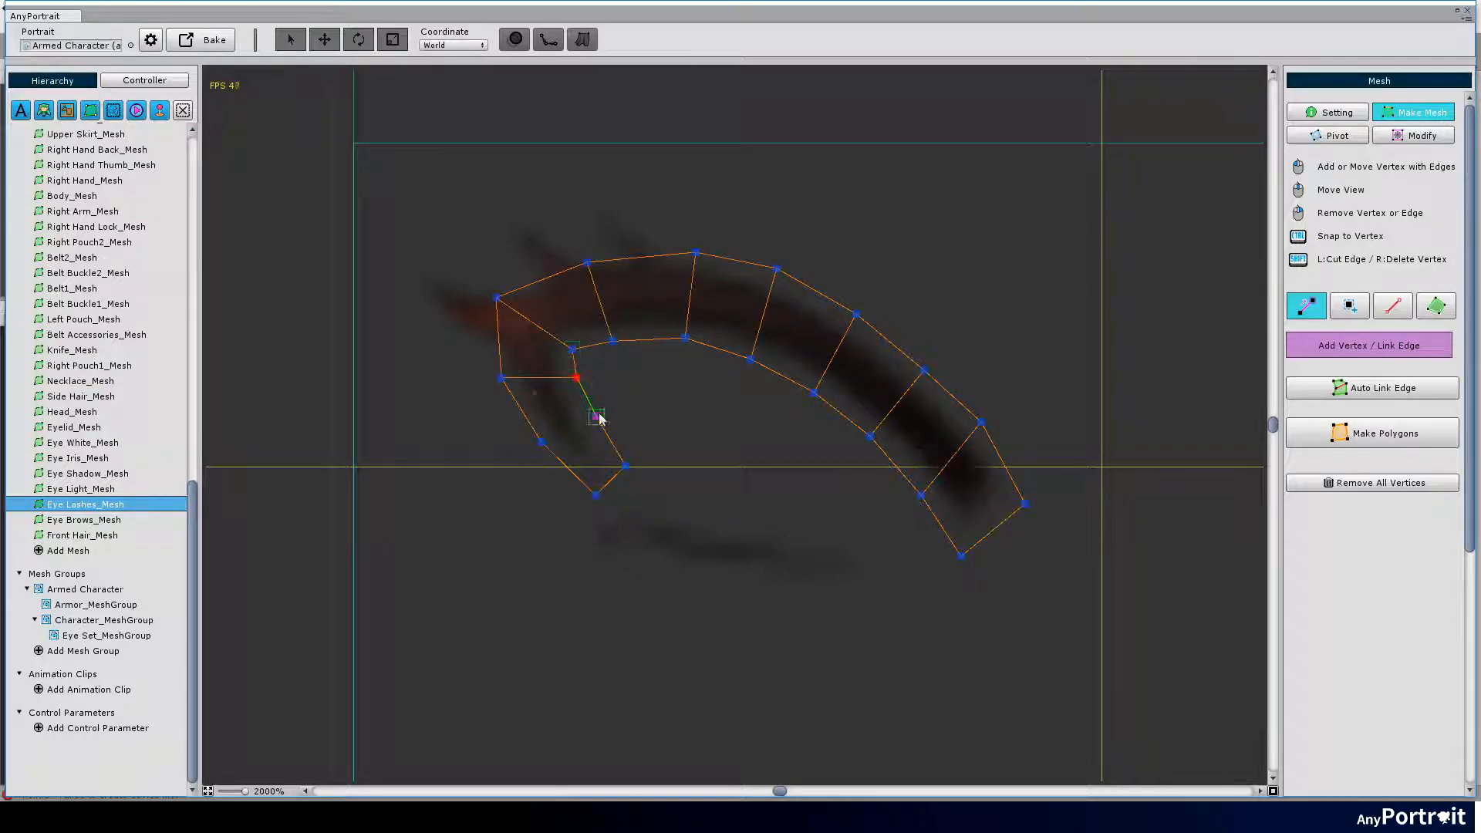
click(597, 419)
click(383, 282)
click(537, 192)
Continue the eyelash outline with linked vertices and nudge the outer chain into place.
click(636, 191)
click(695, 250)
click(492, 205)
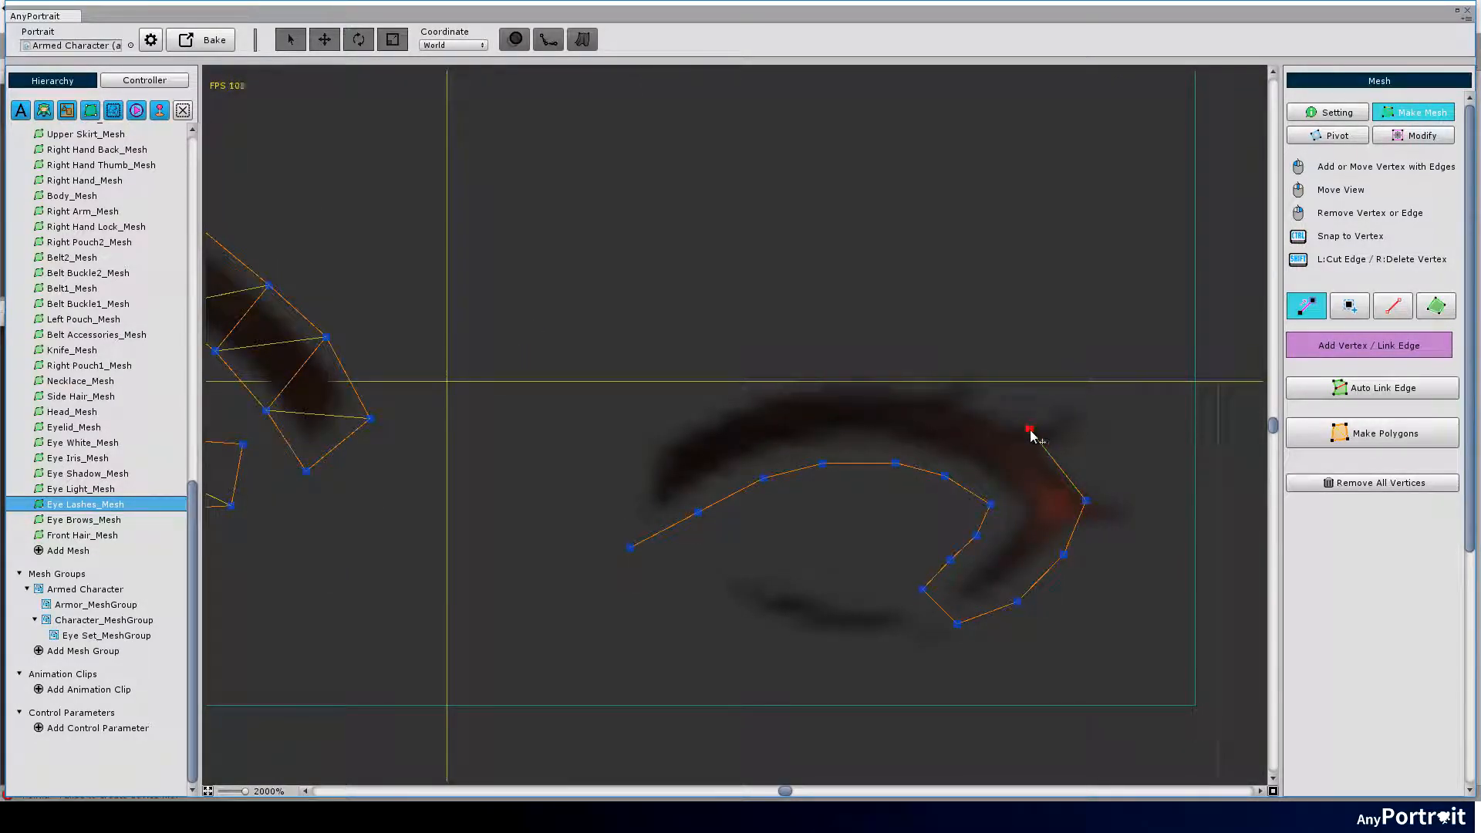
drag(1031, 428, 1006, 414)
drag(1089, 499, 1088, 489)
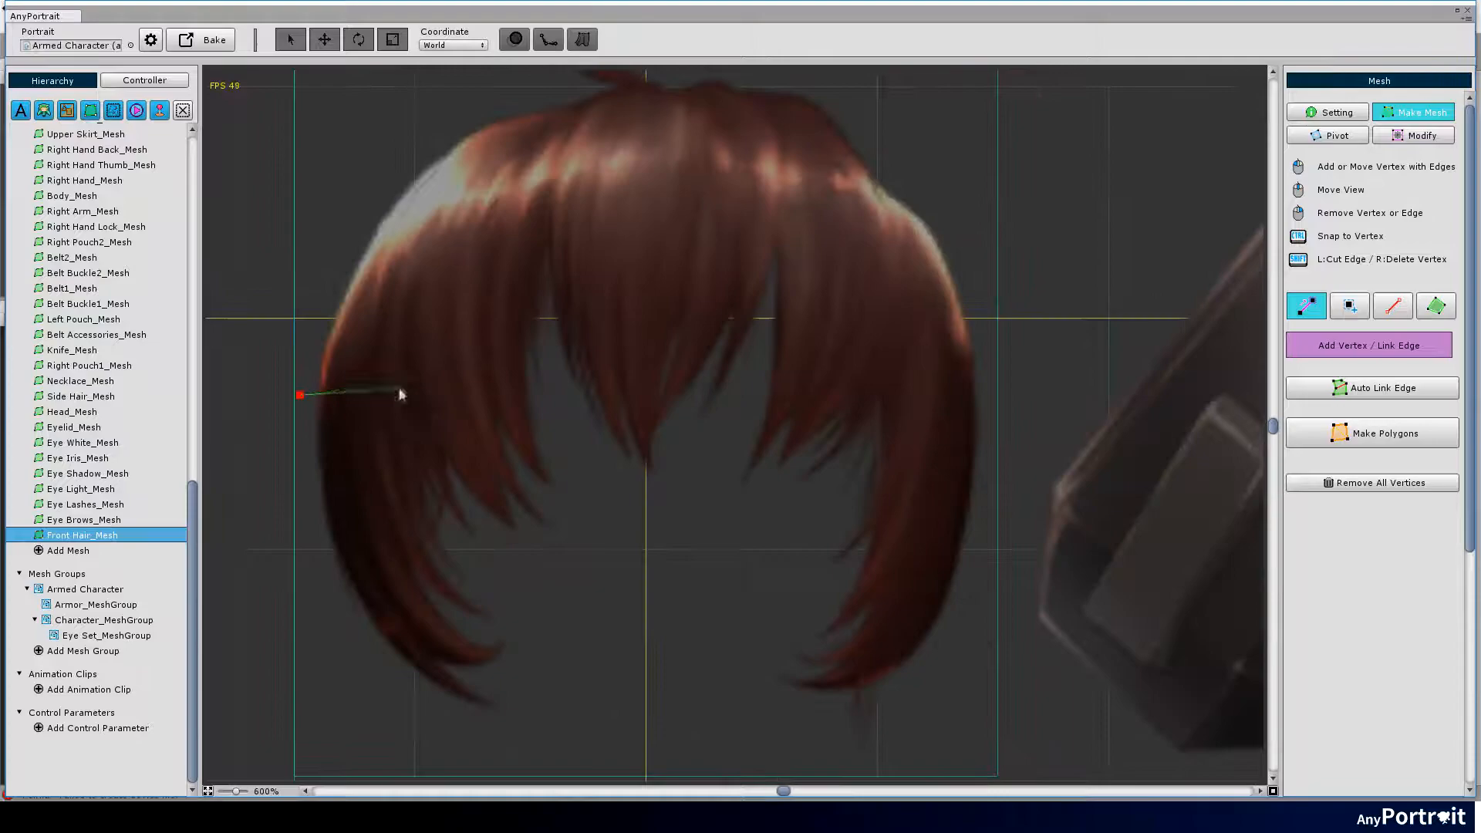
Lay vertex chains along the front hair's edge and across the upper hair.
click(413, 371)
click(529, 348)
click(644, 331)
click(979, 426)
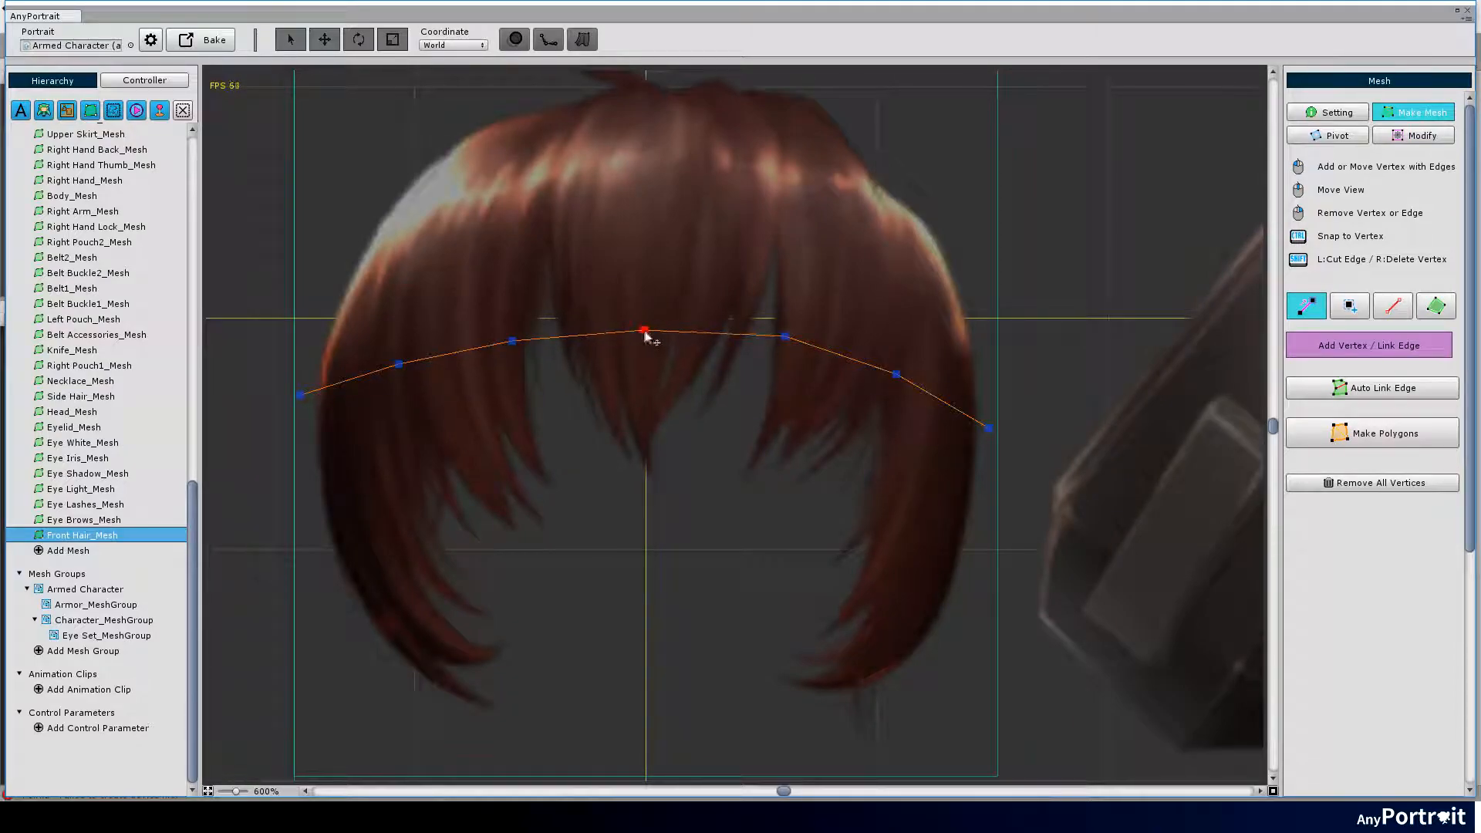
click(657, 234)
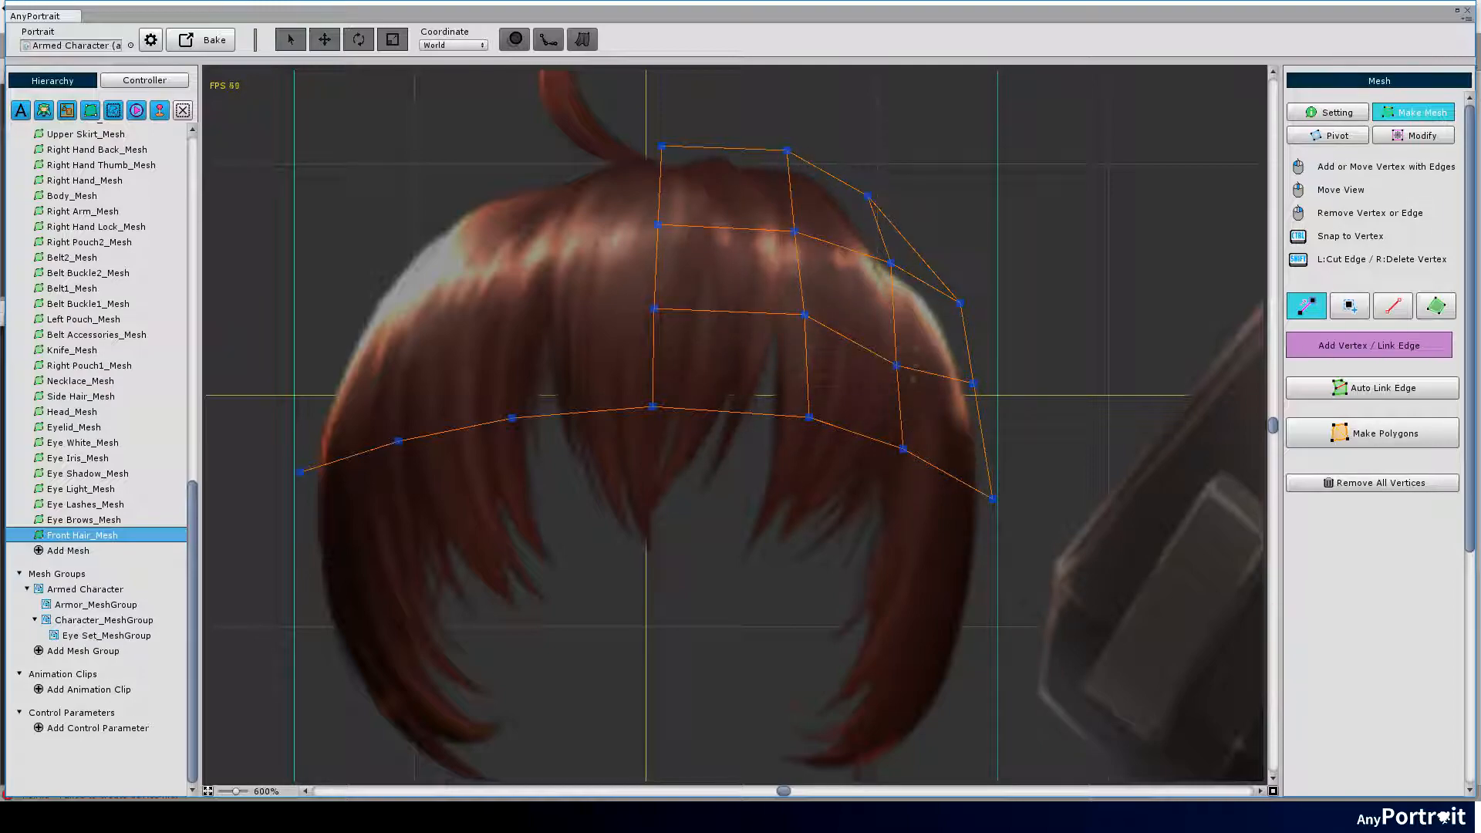
click(516, 304)
click(405, 333)
click(329, 376)
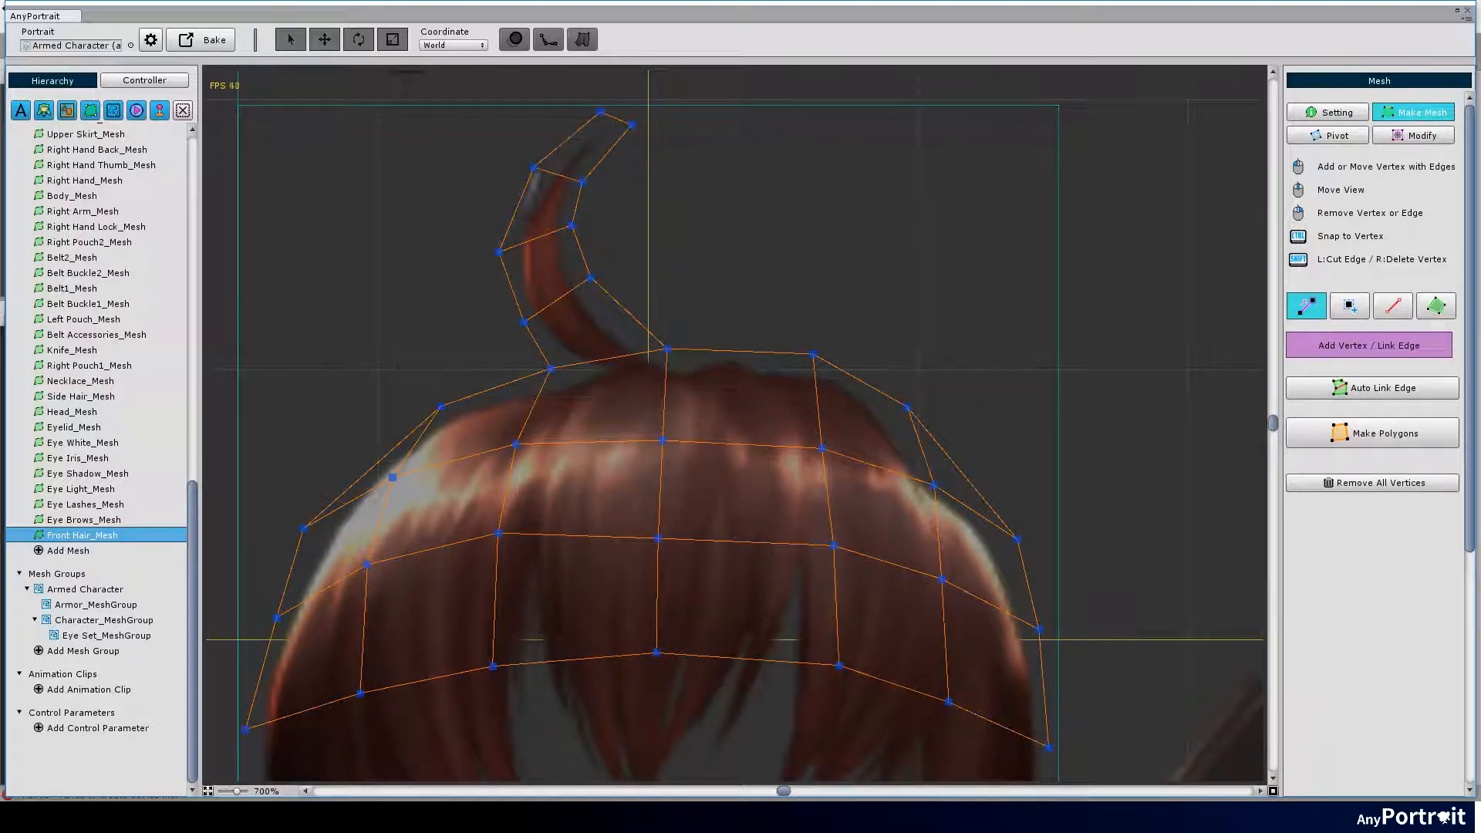
scroll(521, 231, down, 2)
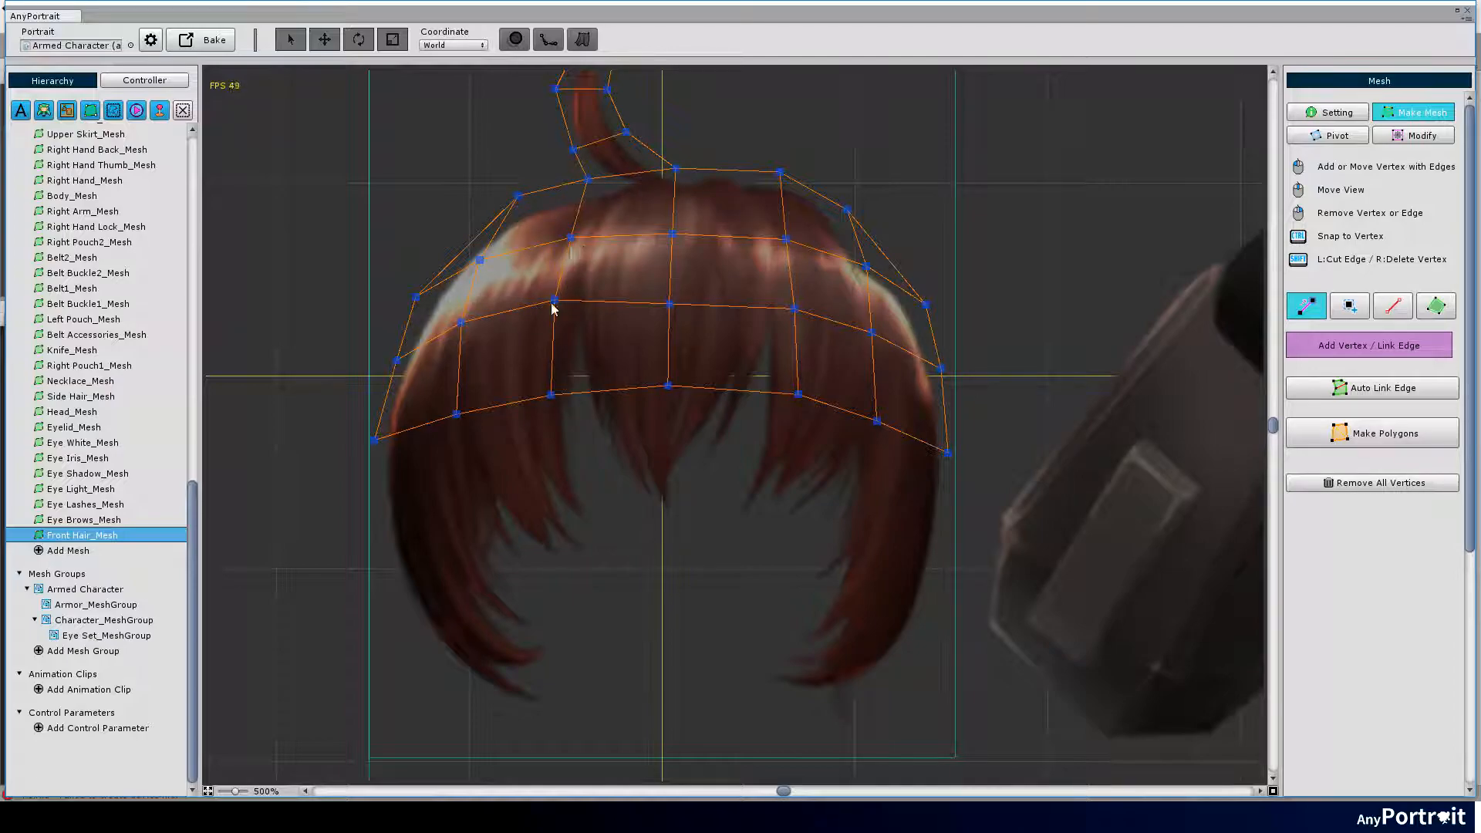
Add a vertex chain along the lower fringe, extending it to the bottom left.
middle_drag(393, 521, 378, 441)
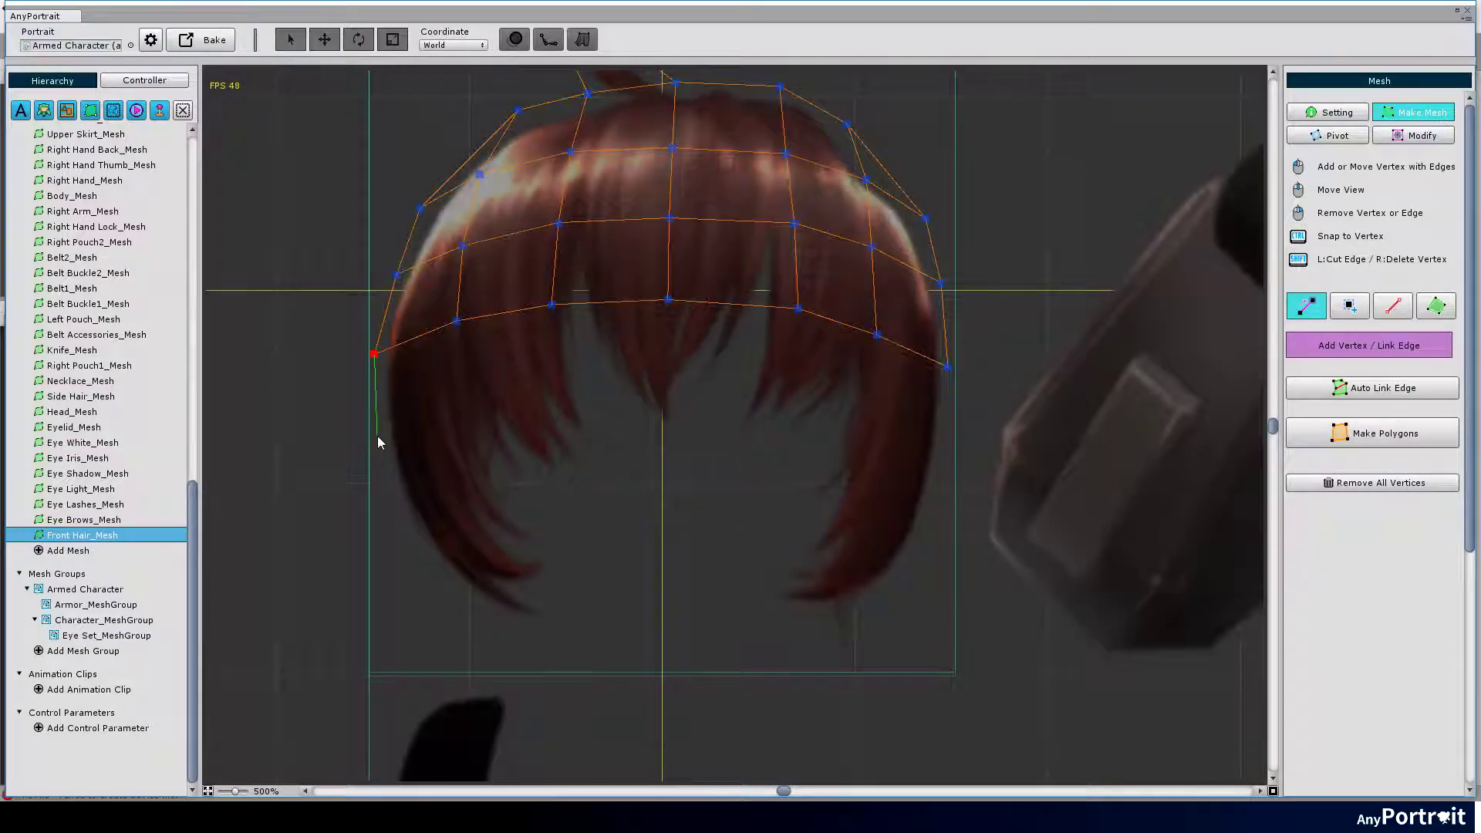
click(665, 400)
click(799, 404)
click(870, 421)
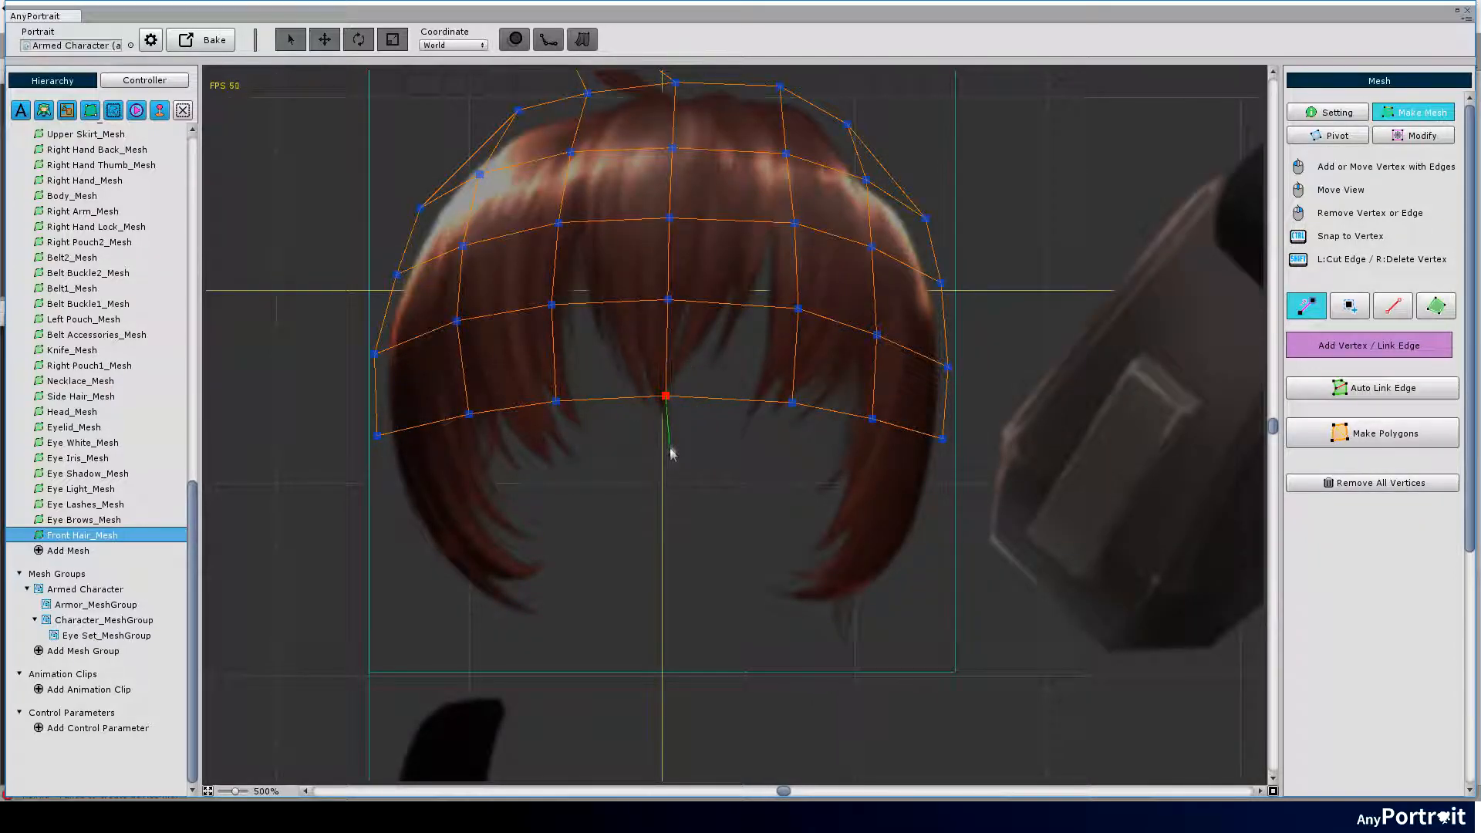
click(395, 523)
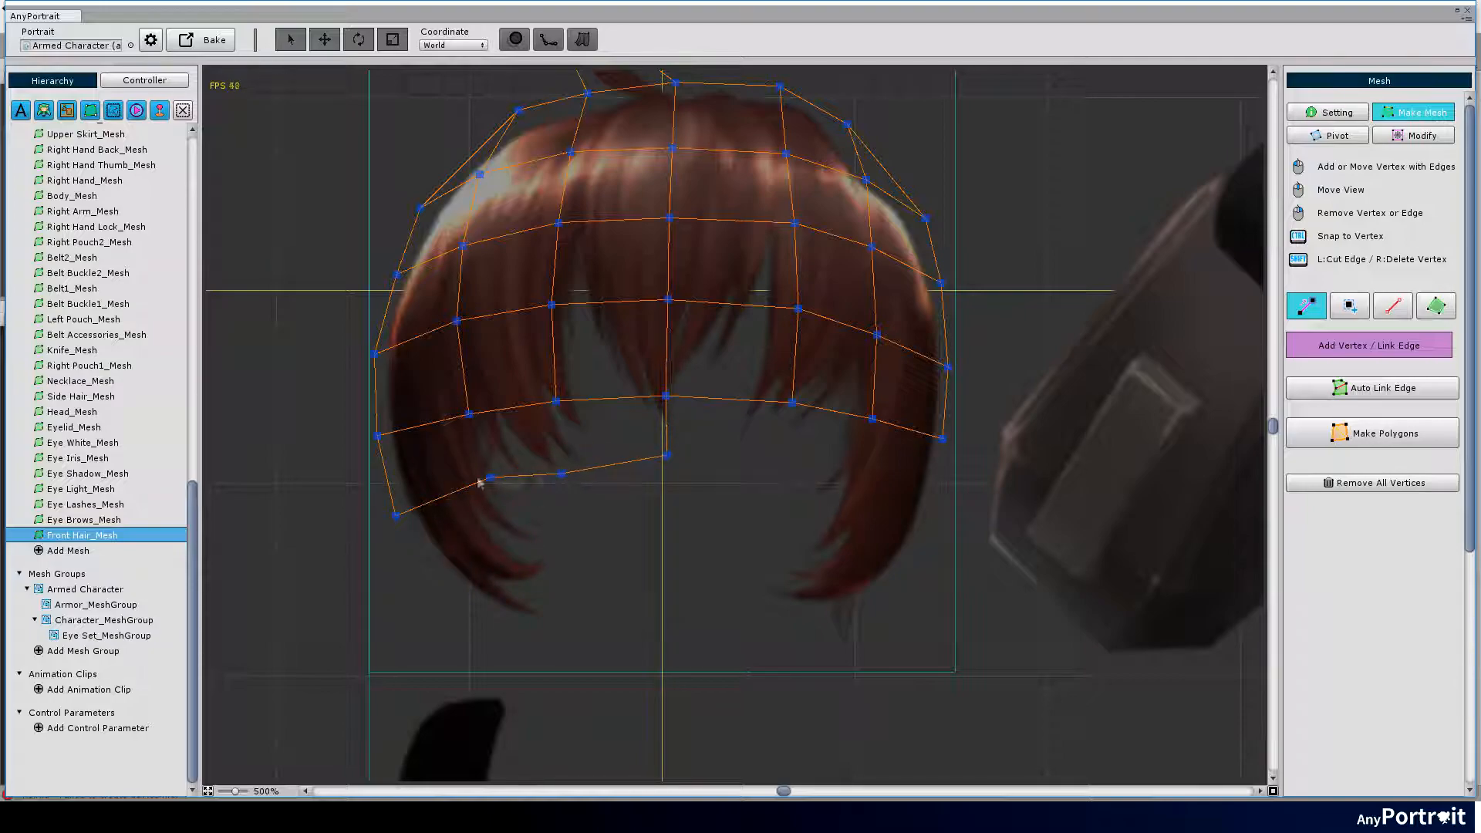
click(669, 472)
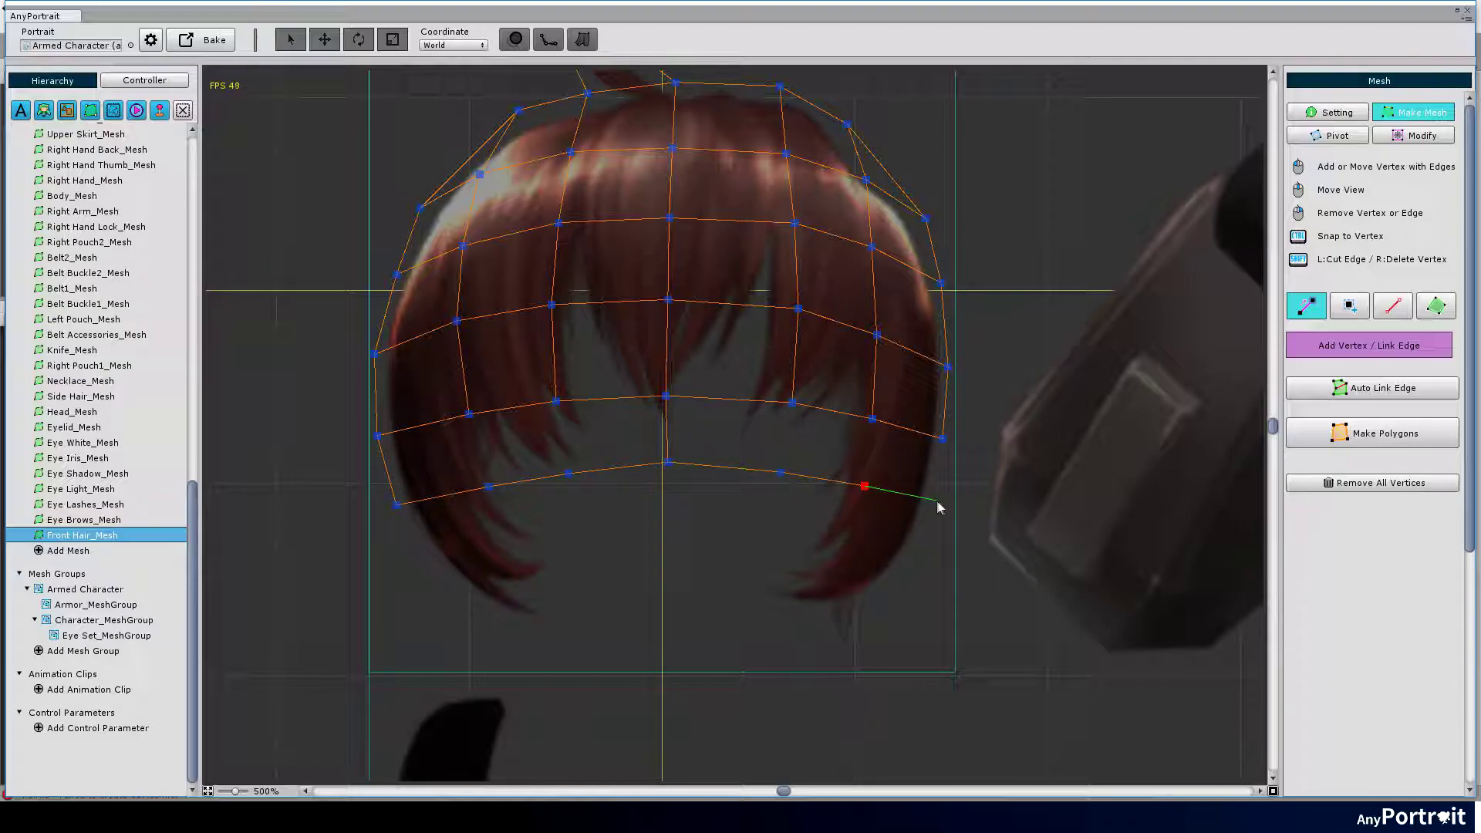
Raise the middle-lower row of hair vertices and nudge a left-edge vertex up.
drag(553, 402, 556, 385)
drag(472, 413, 465, 400)
drag(665, 397, 666, 376)
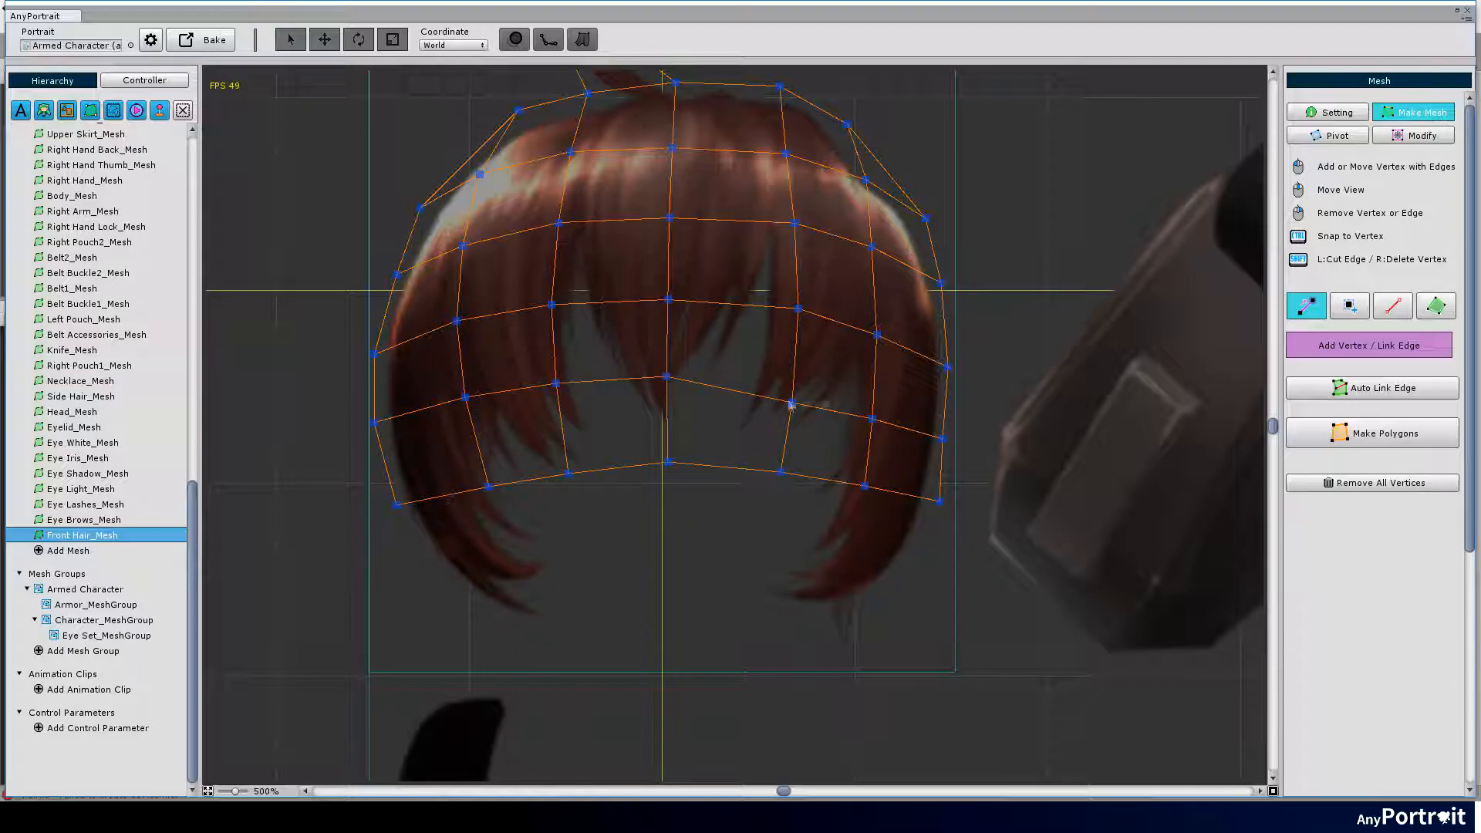
drag(790, 405, 794, 384)
drag(870, 420, 876, 403)
drag(947, 440, 947, 423)
drag(375, 354, 377, 344)
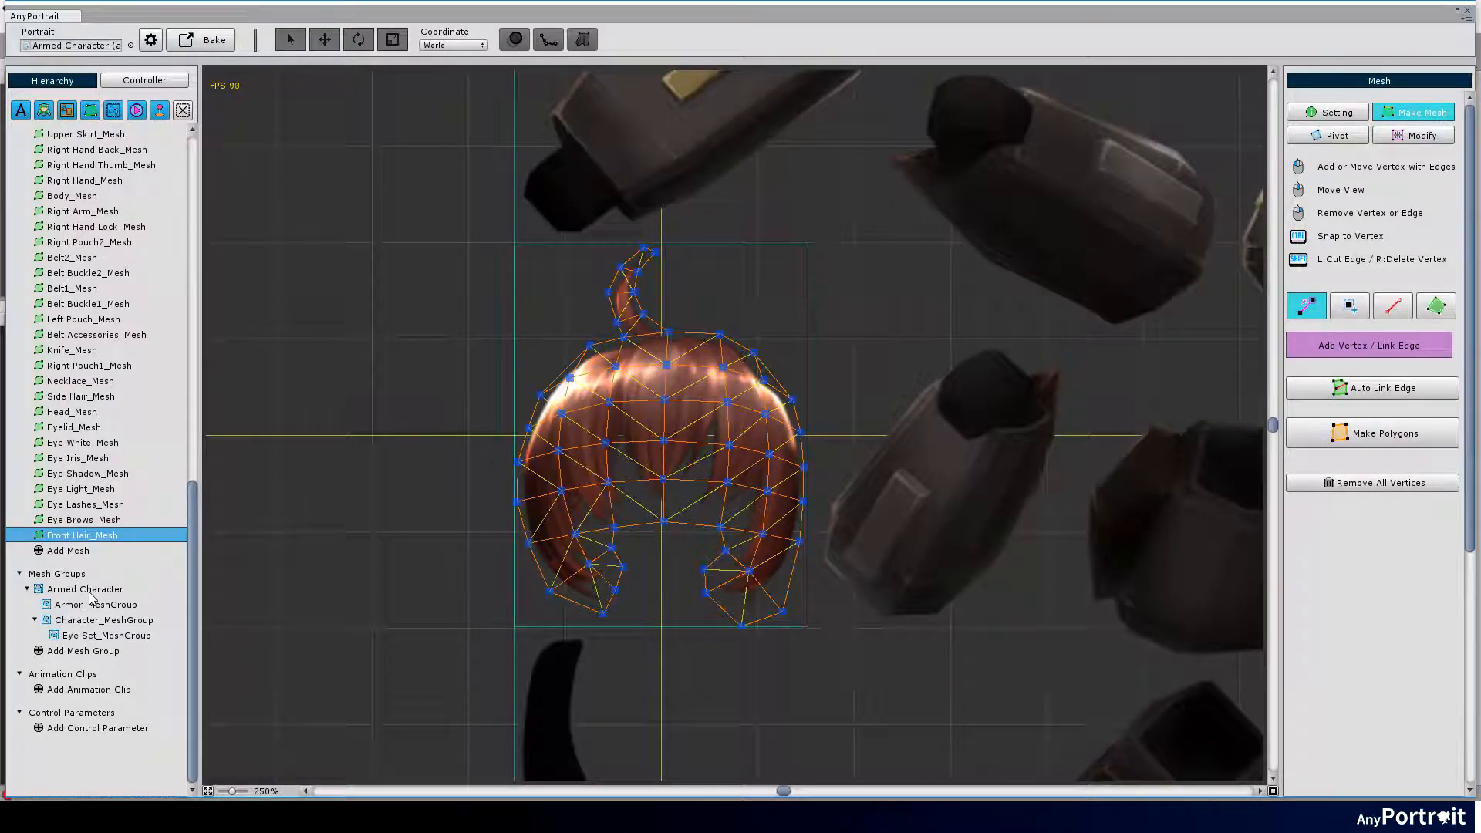
Select the Armed Character mesh group and inspect the Front Hair and Eye Shadow meshes.
click(84, 588)
scroll(637, 462, down, 5)
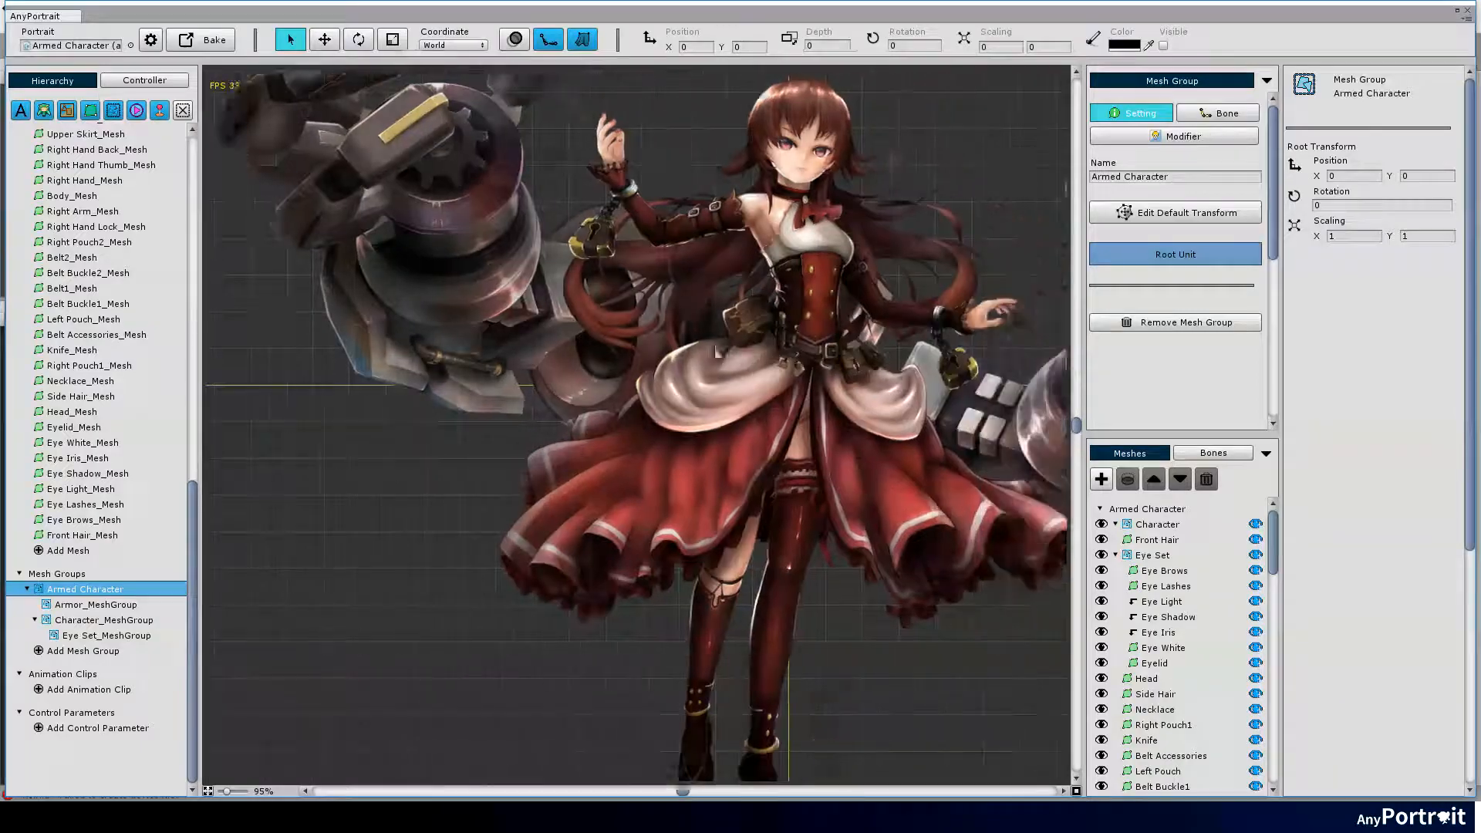
click(731, 104)
click(730, 149)
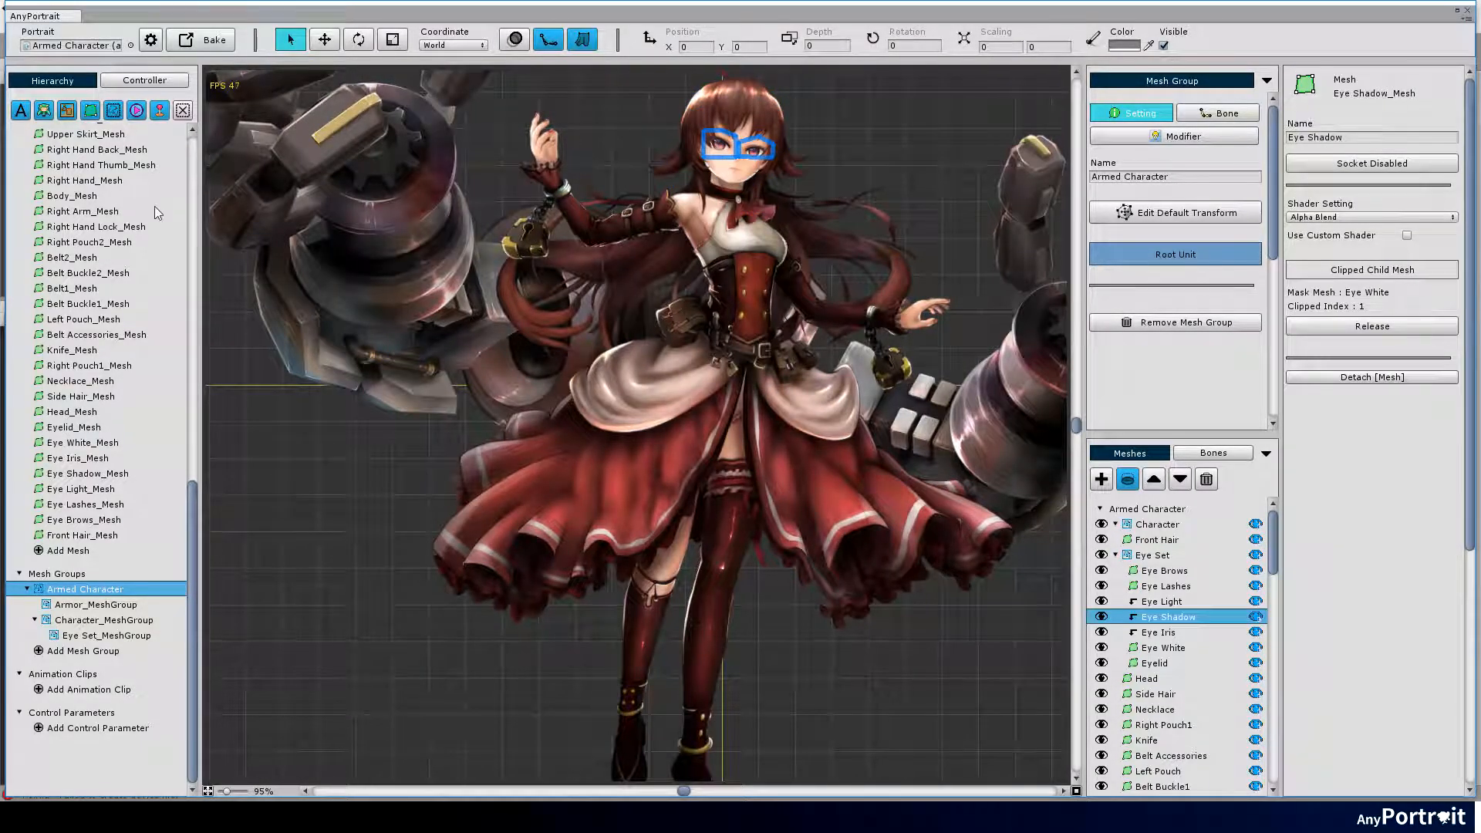
scroll(155, 212, up, 10)
Step through the armor base, arm, hand and finger meshes down to AFinger R 10.
click(87, 241)
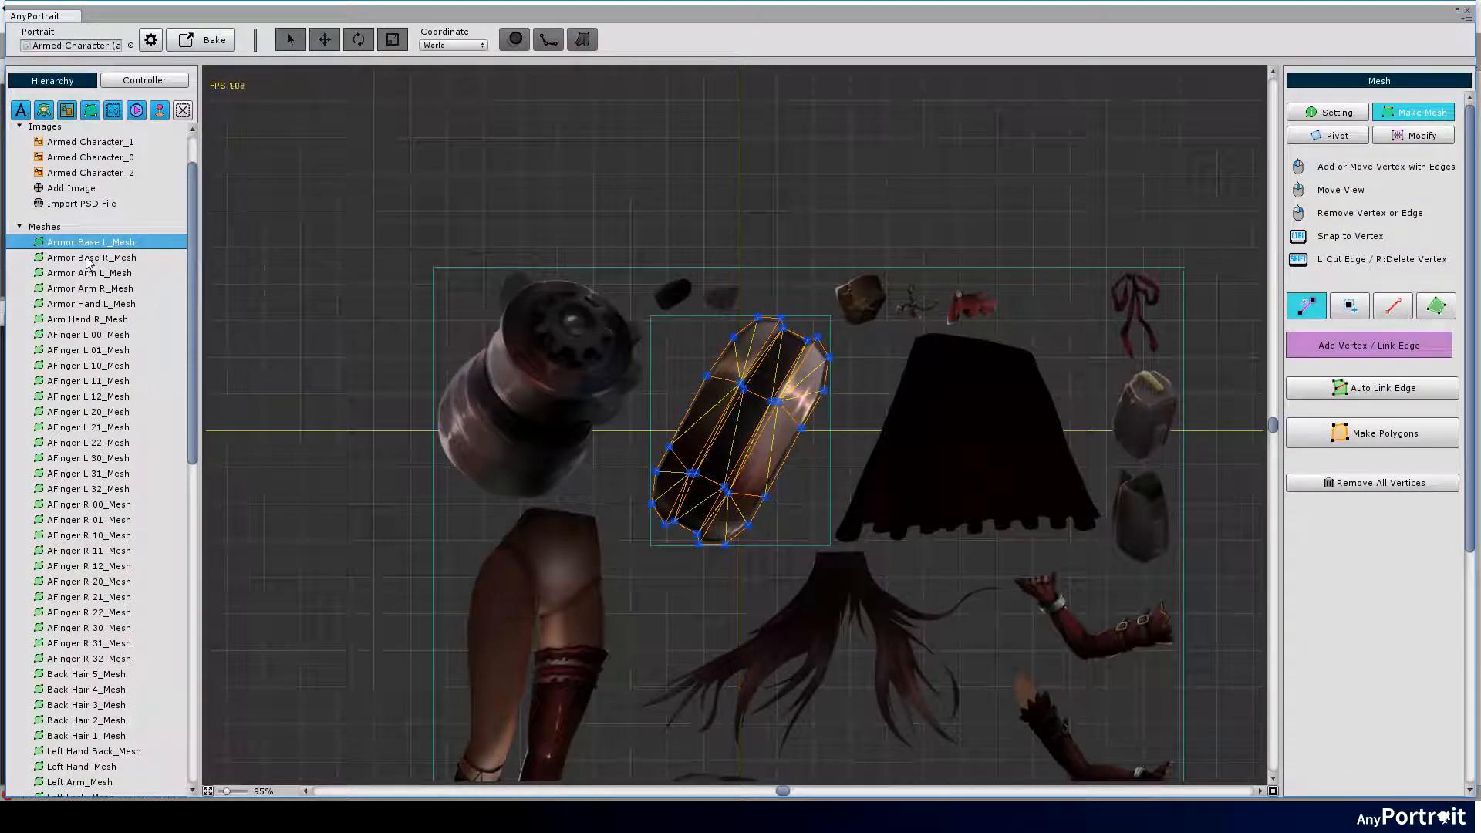
click(88, 257)
click(87, 274)
click(90, 304)
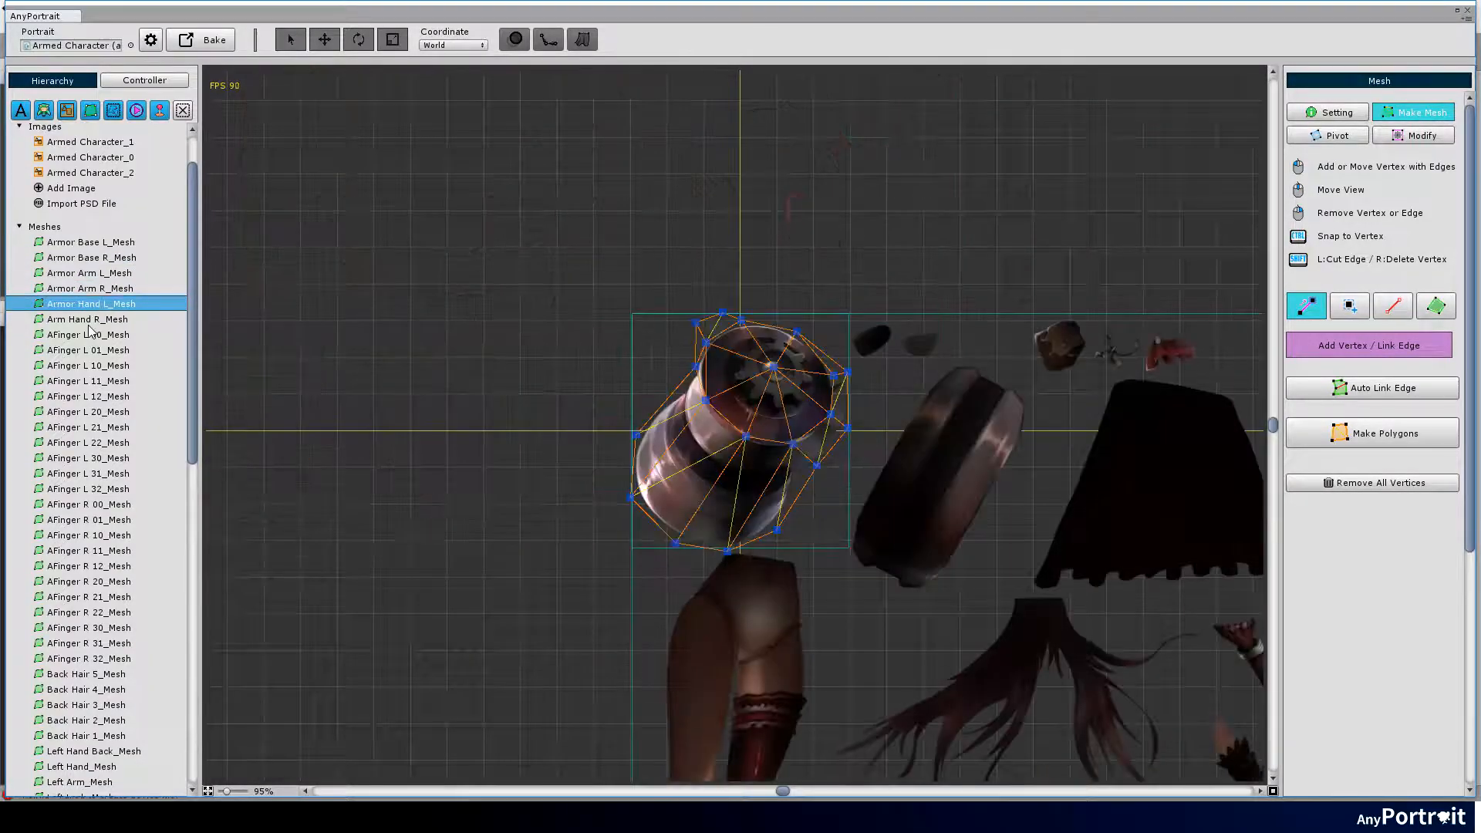
click(89, 334)
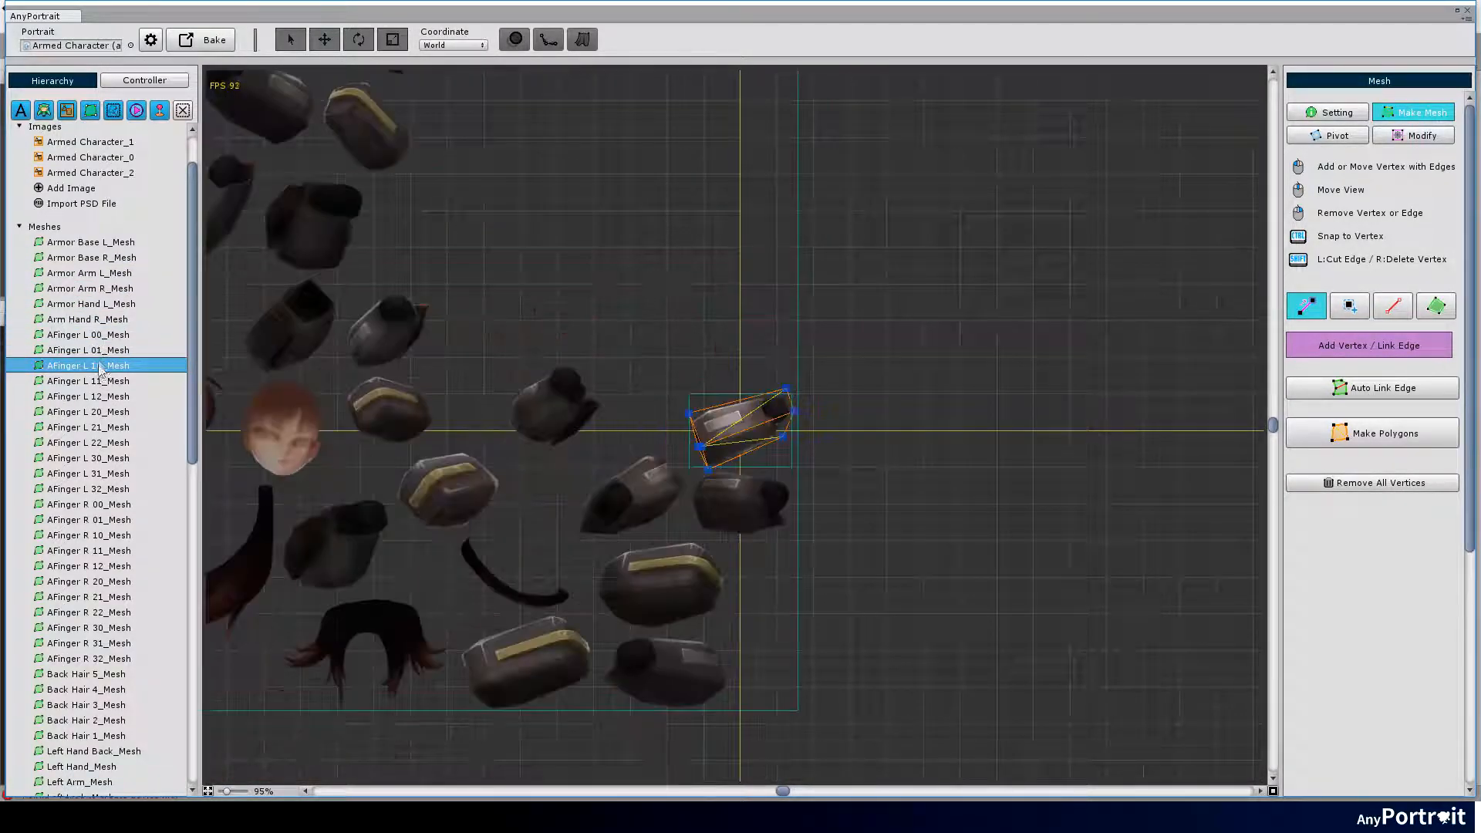
click(87, 381)
click(88, 410)
click(88, 443)
click(89, 473)
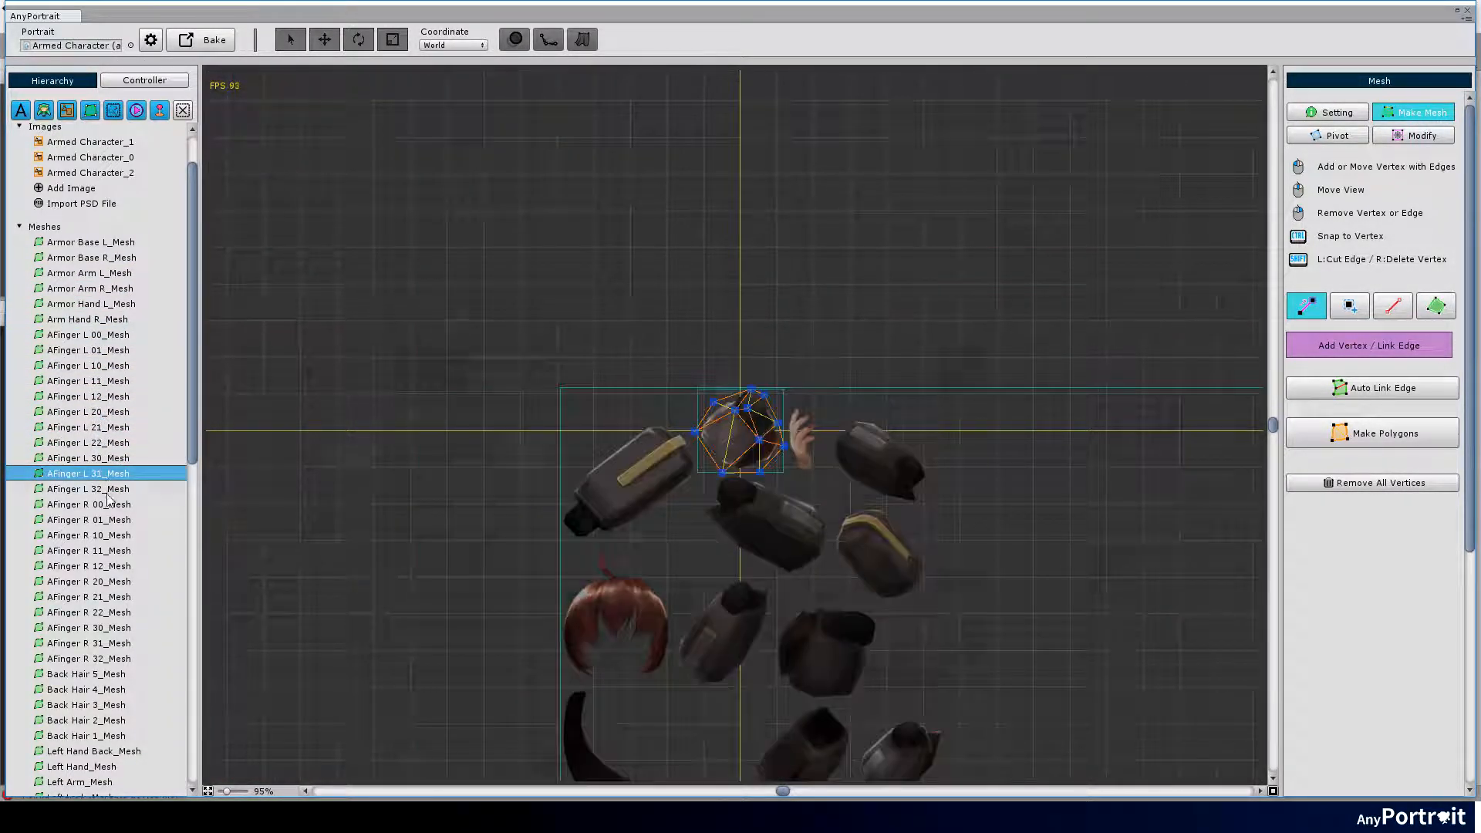
click(89, 504)
click(90, 535)
Review the Armor Arm L mesh, the remaining finger meshes and the back hair meshes.
click(87, 319)
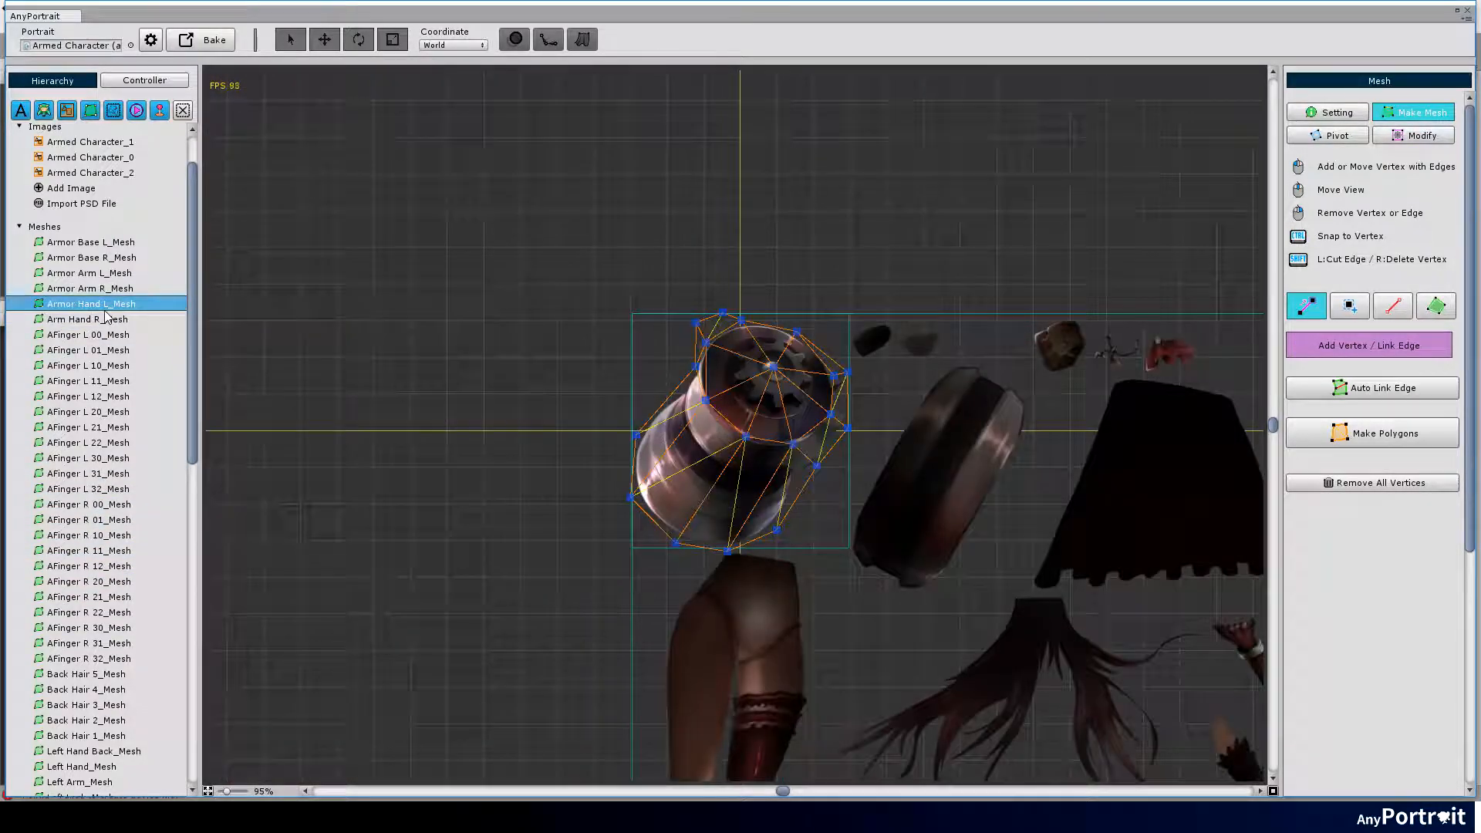
click(88, 274)
click(89, 519)
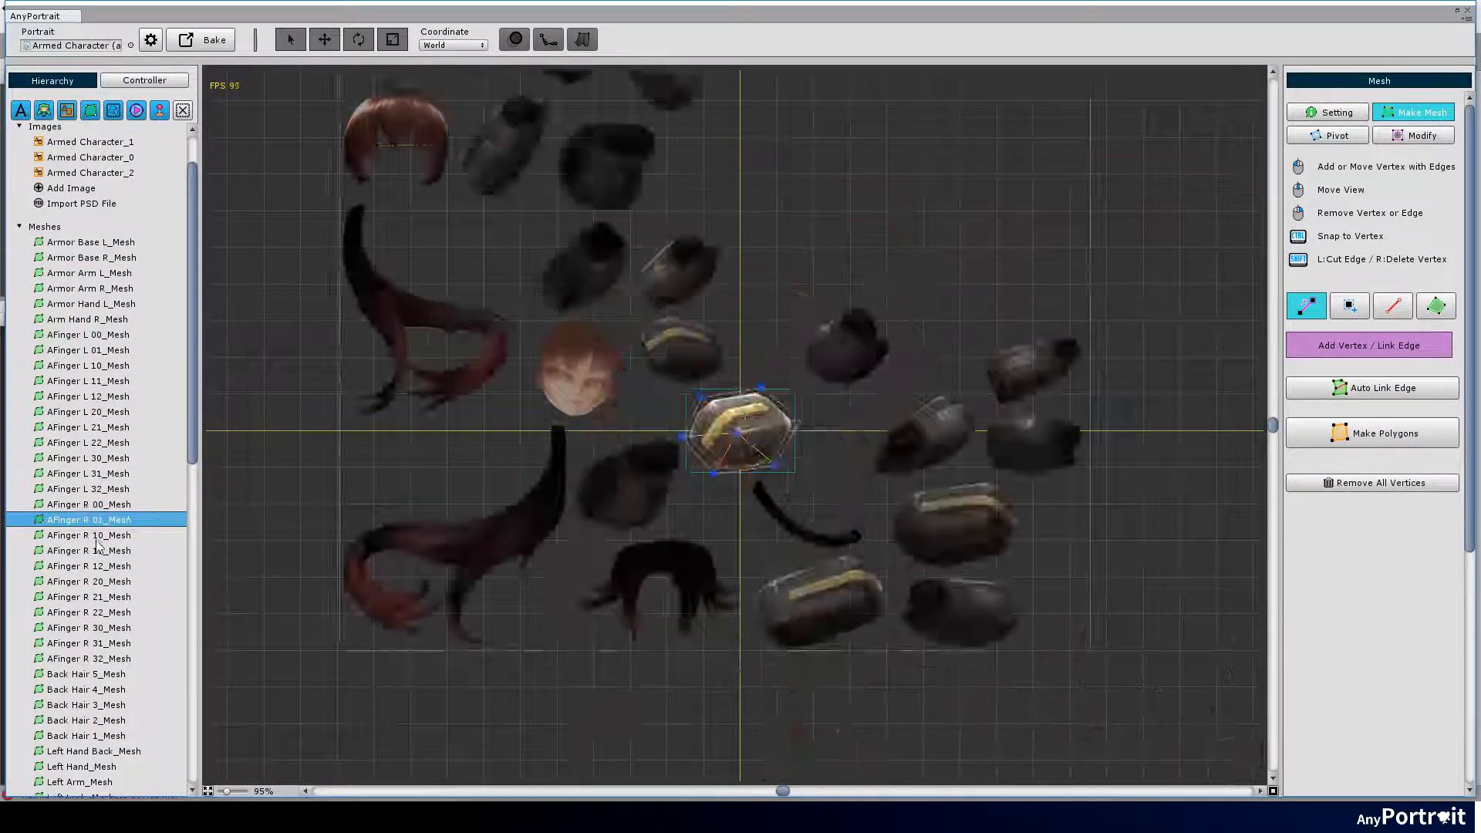
click(89, 565)
click(90, 597)
click(89, 627)
click(90, 751)
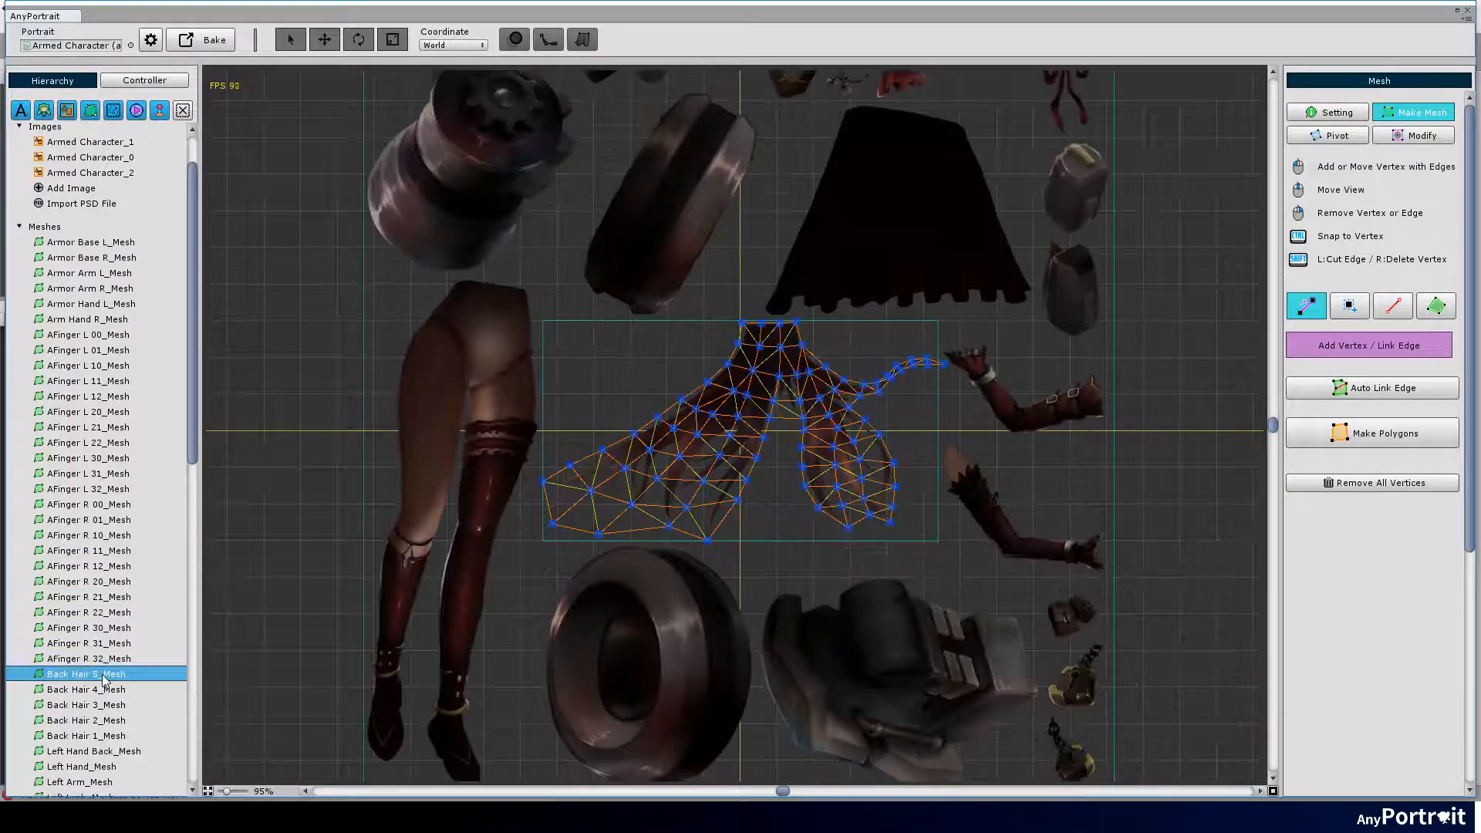
click(87, 720)
scroll(104, 614, down, 3)
click(86, 567)
Review the left arm, leg ribbon, right hand thumb and Belt2 mesh vertex layouts.
click(88, 596)
click(88, 627)
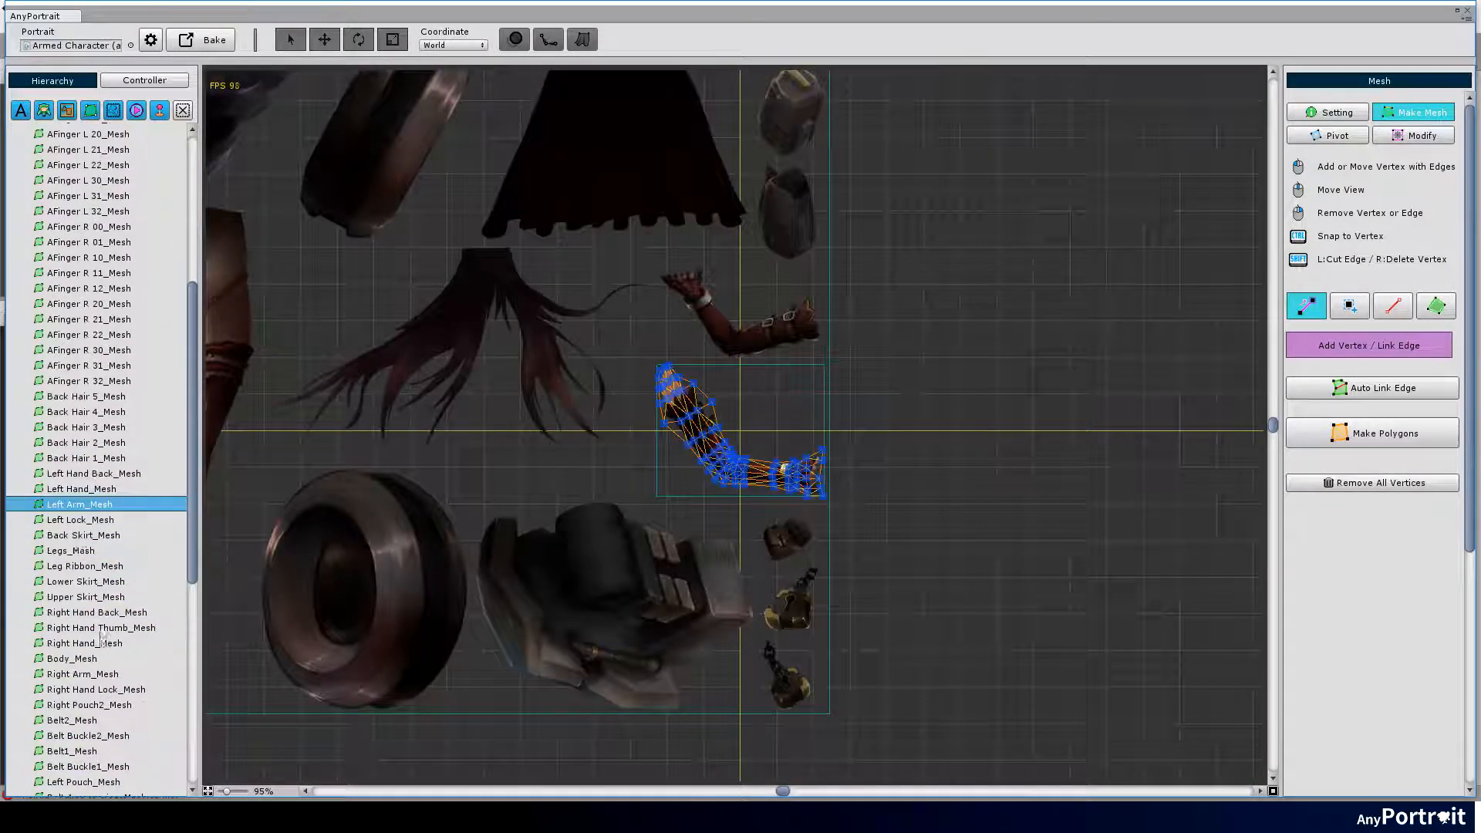
scroll(96, 602, down, 3)
click(86, 536)
click(85, 565)
click(86, 612)
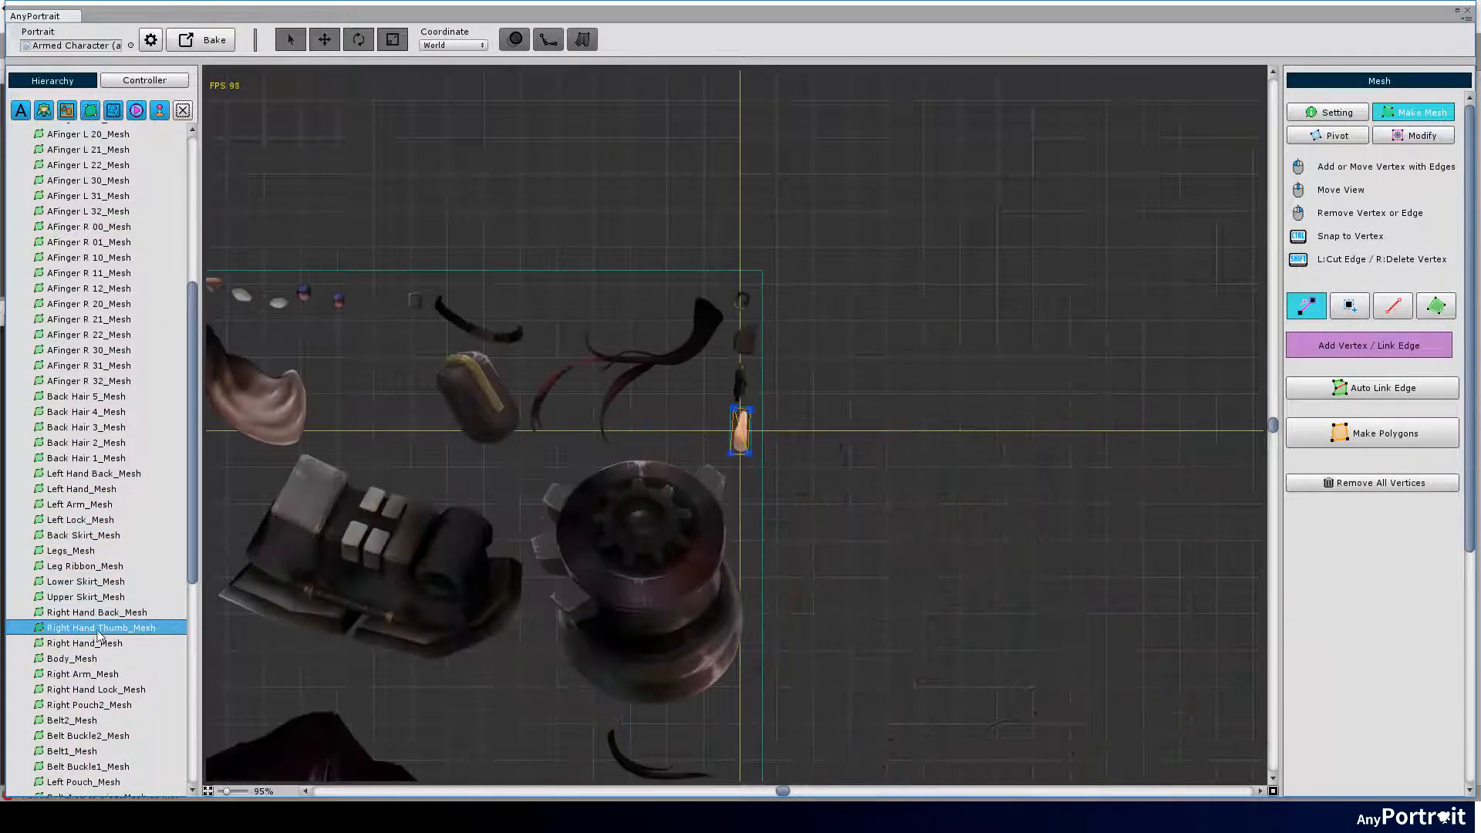
click(86, 689)
click(86, 721)
scroll(105, 695, down, 5)
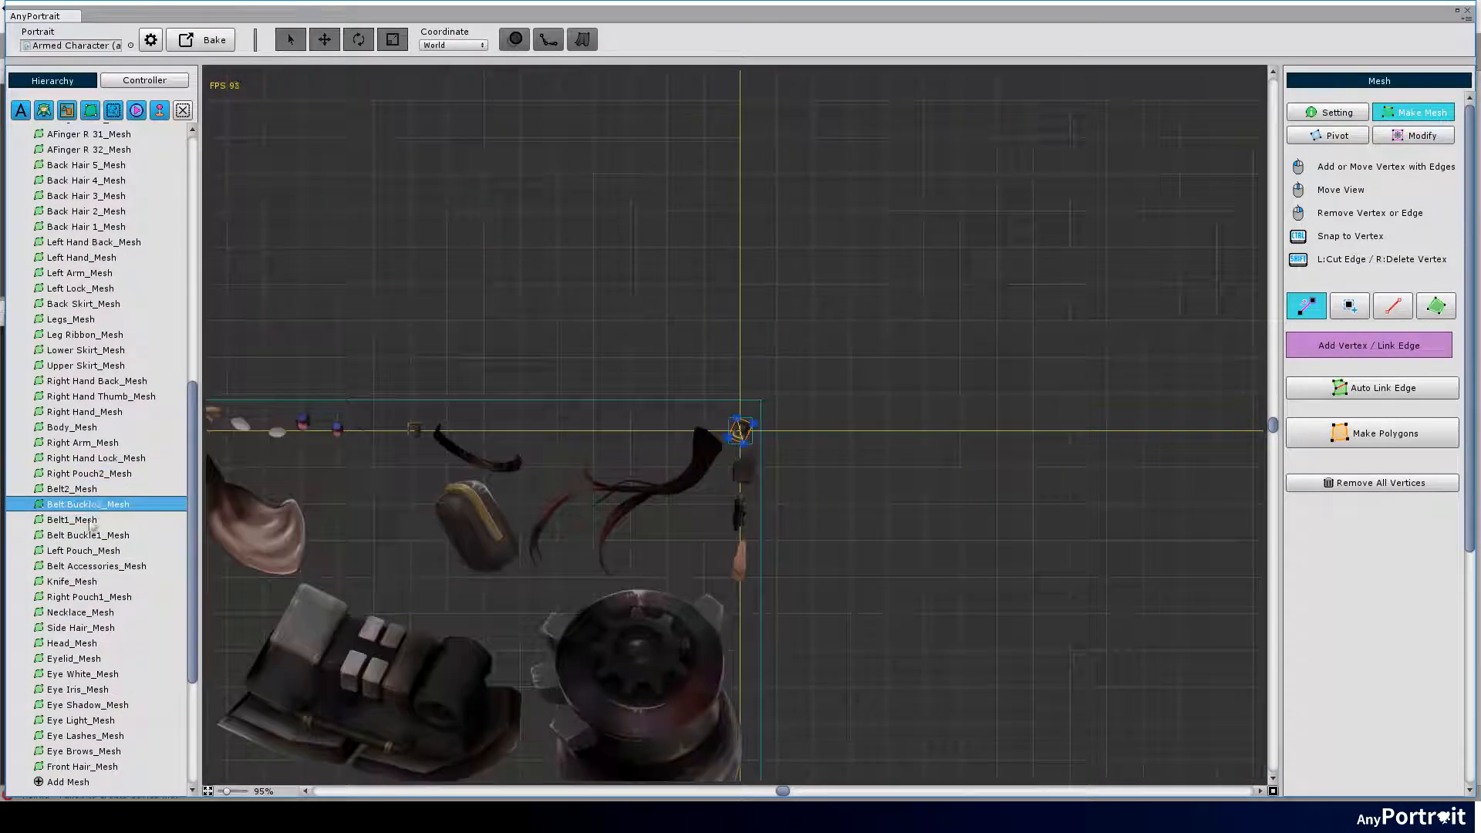
Review the belt buckle, eyelid and eye lash meshes, then select Armed Character and bring up Bake.
click(82, 566)
click(80, 612)
click(72, 642)
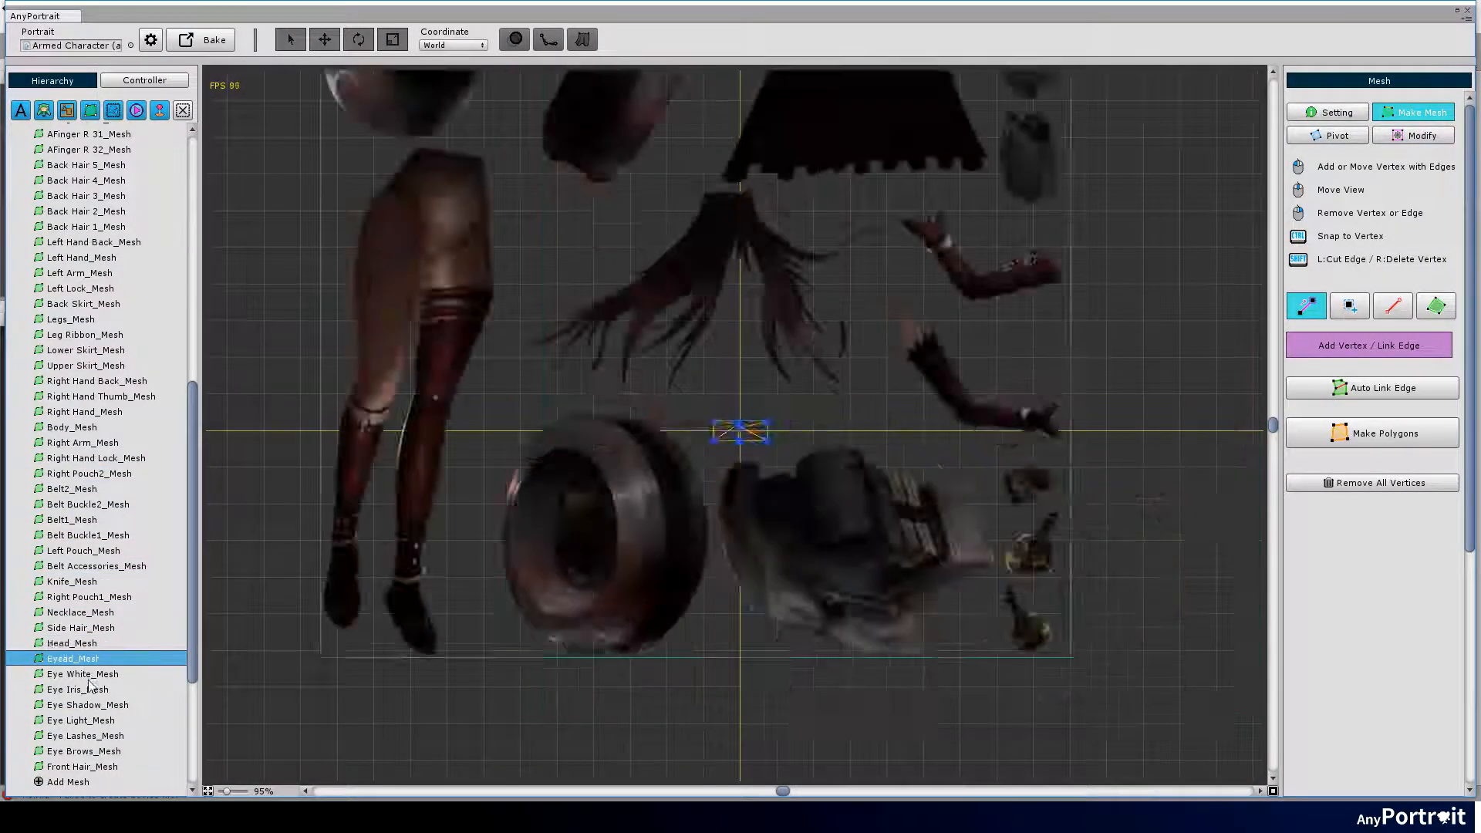
click(77, 688)
click(84, 735)
click(82, 767)
scroll(105, 694, down, 5)
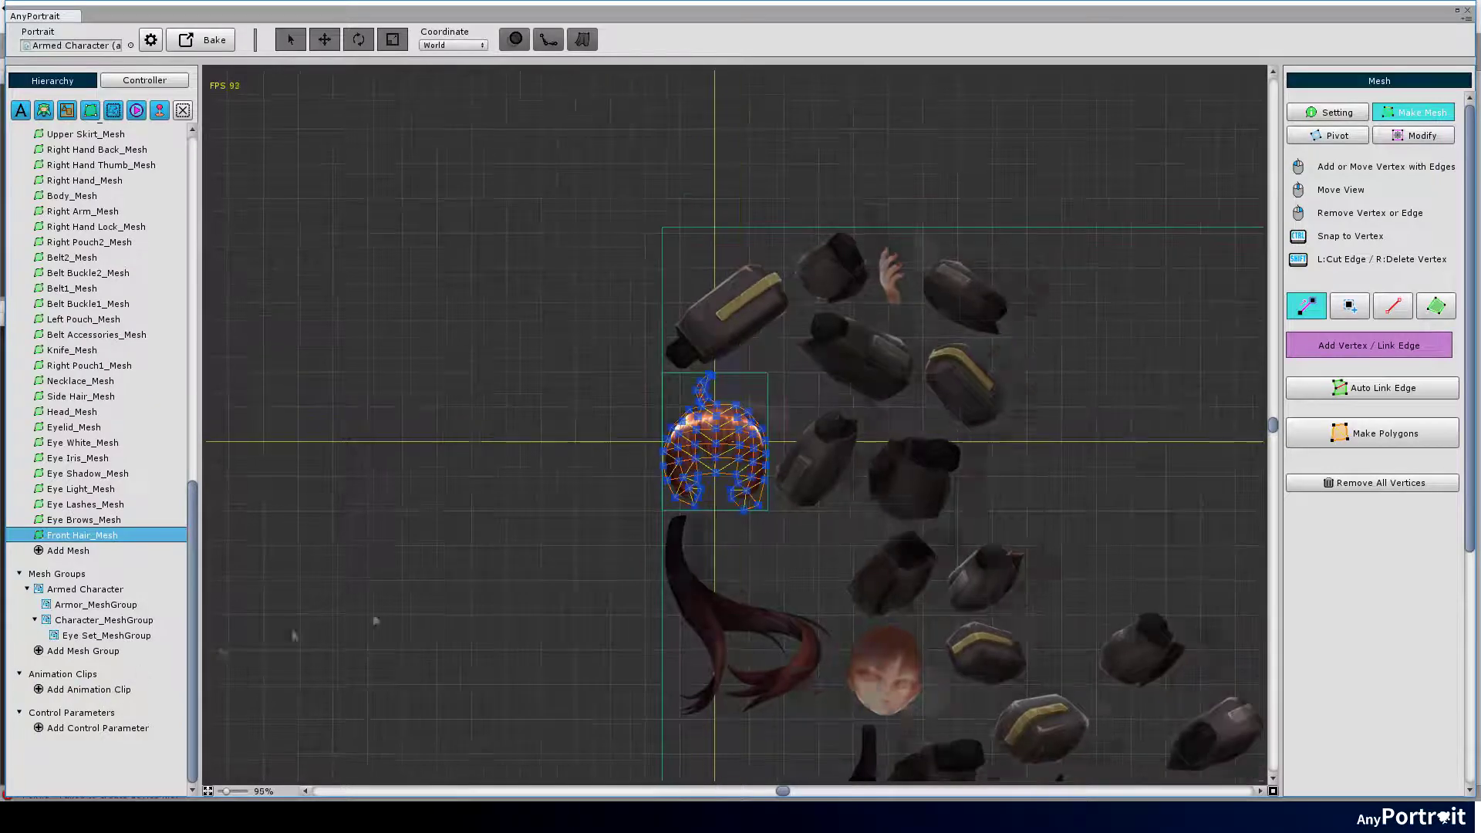
click(85, 588)
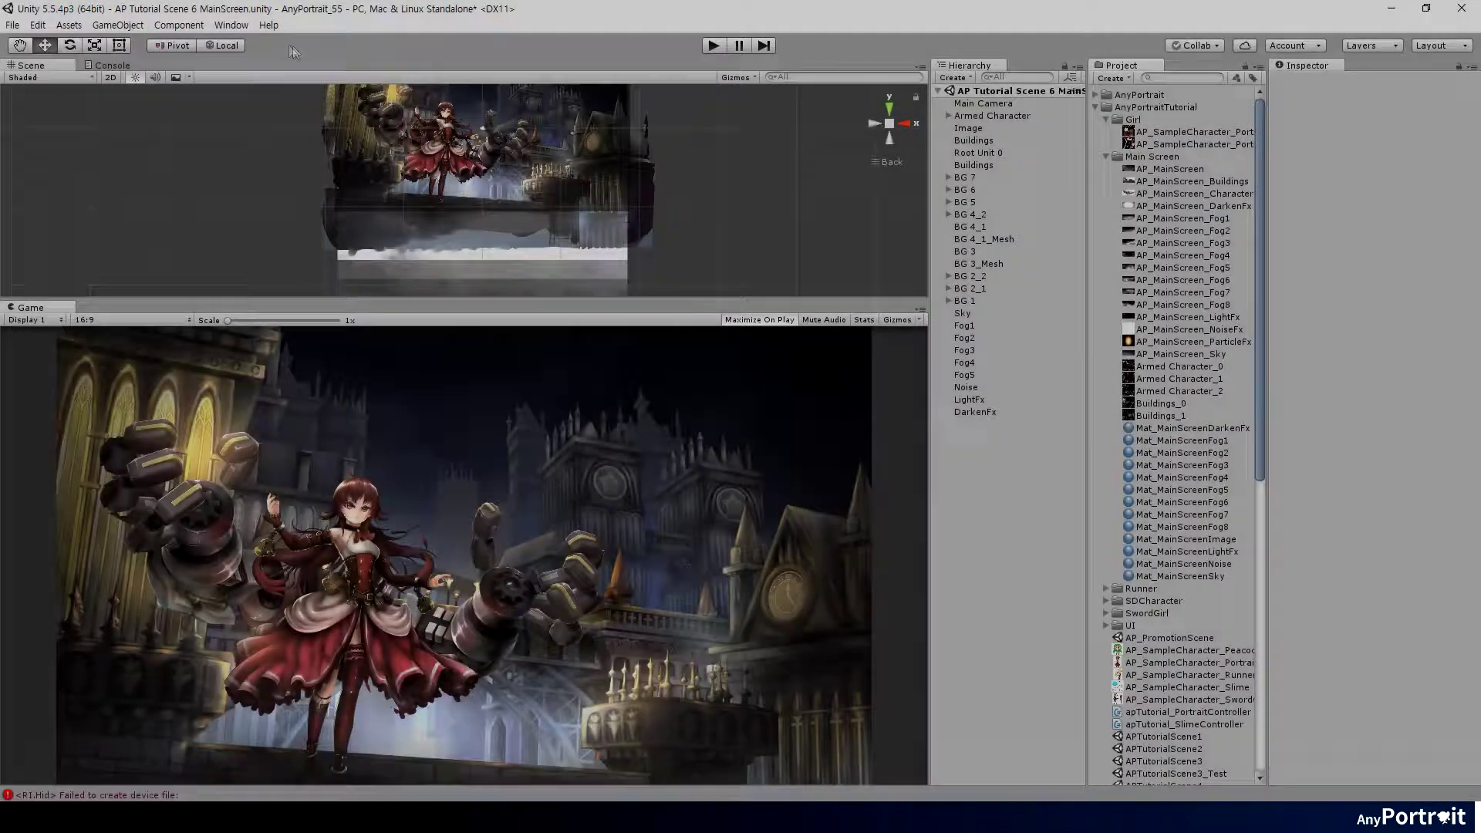
Import the standard Effects package via Assets > Import Package > Effects.
click(155, 25)
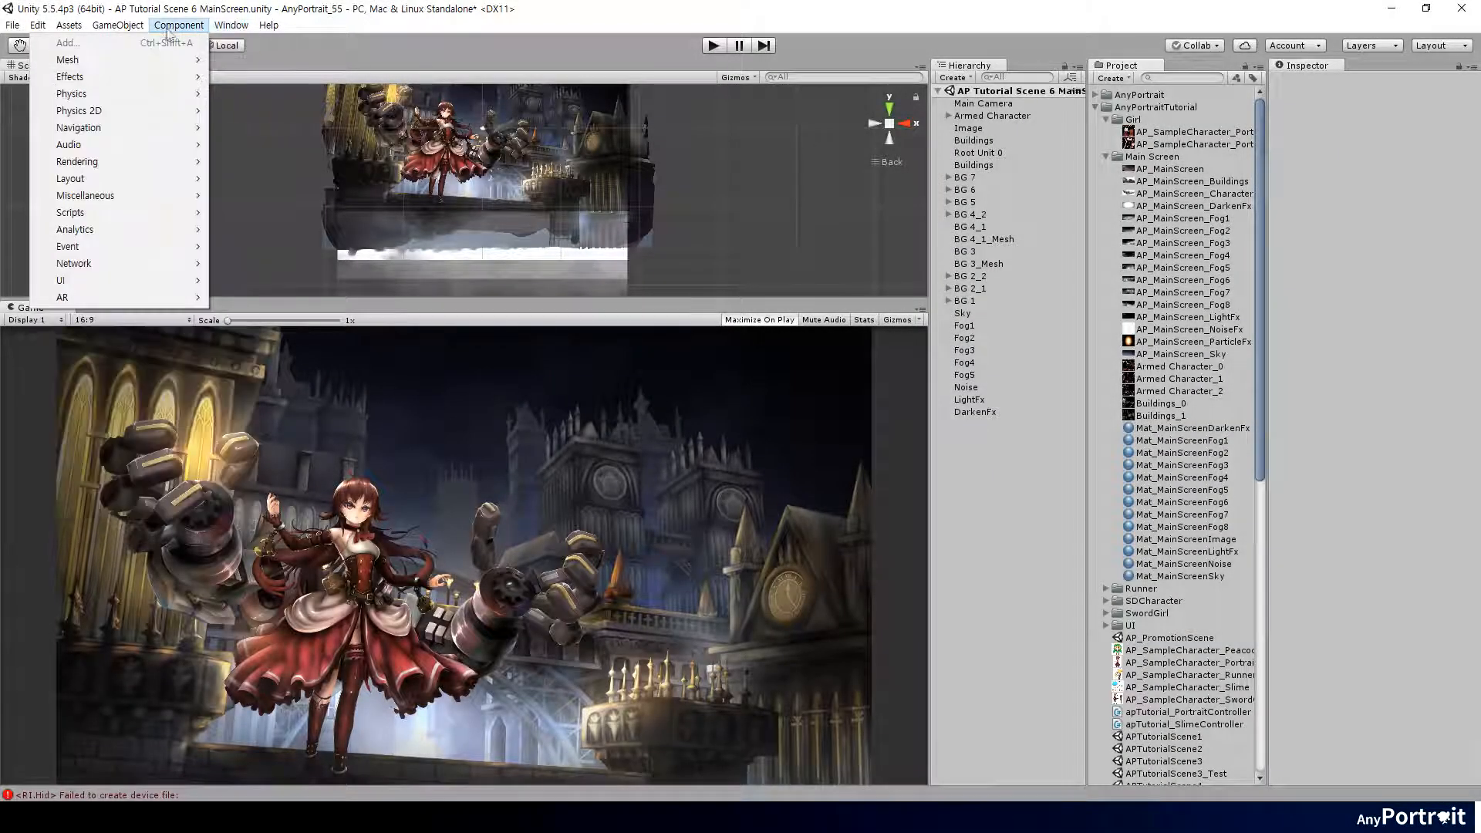
click(69, 24)
mouse_move(61, 155)
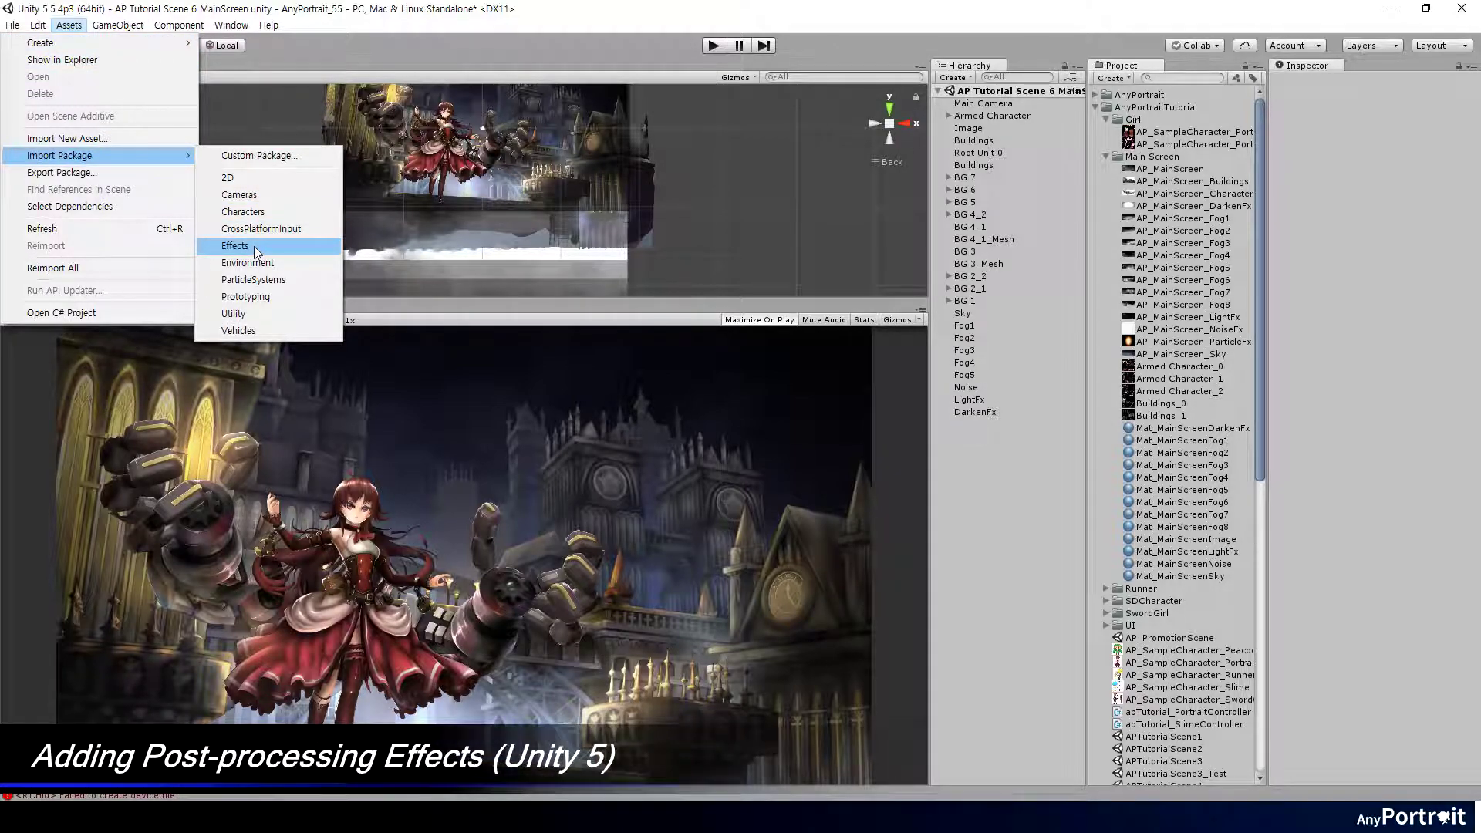
click(253, 246)
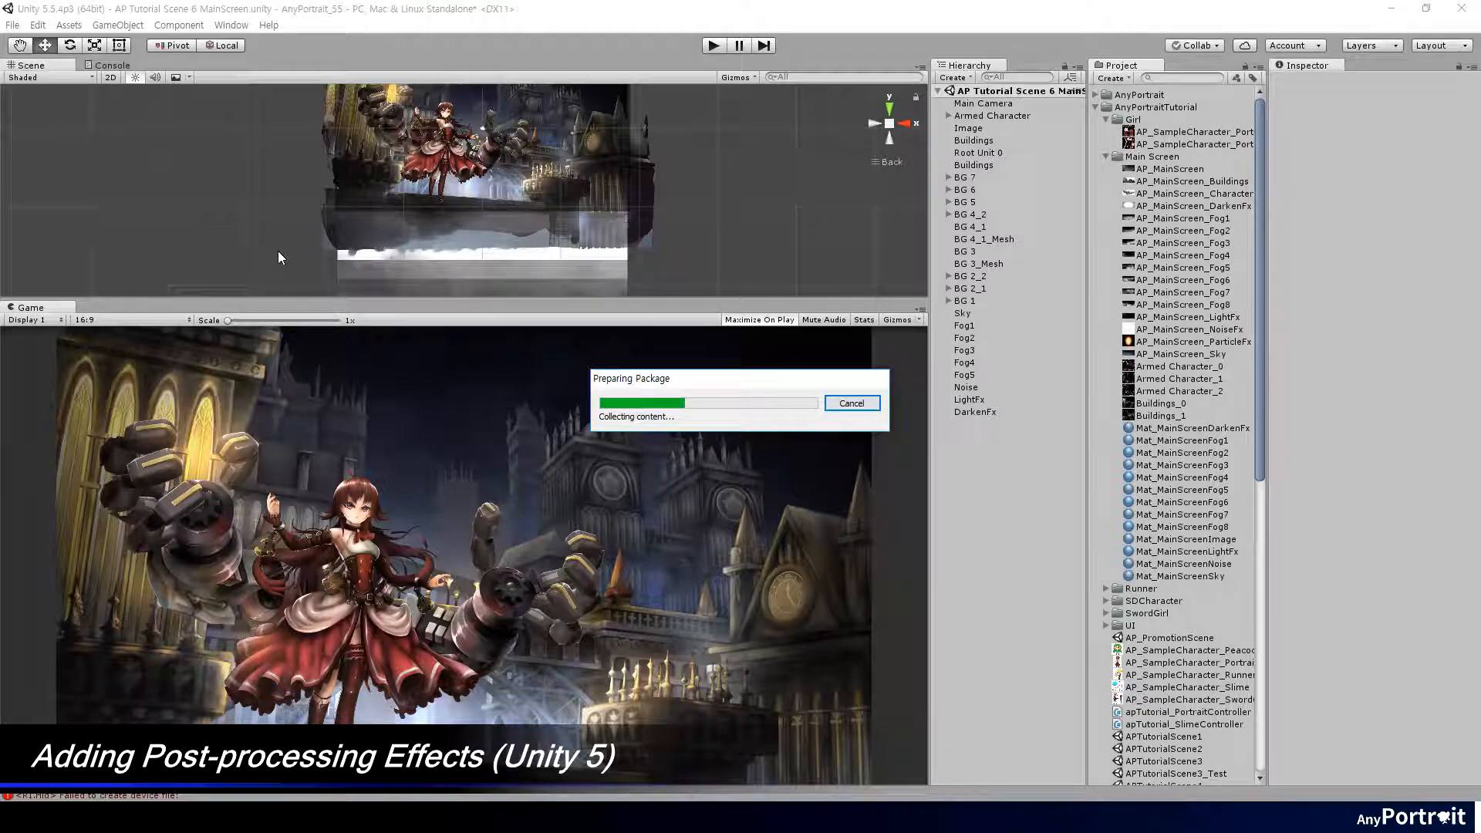
scroll(462, 405, down, 5)
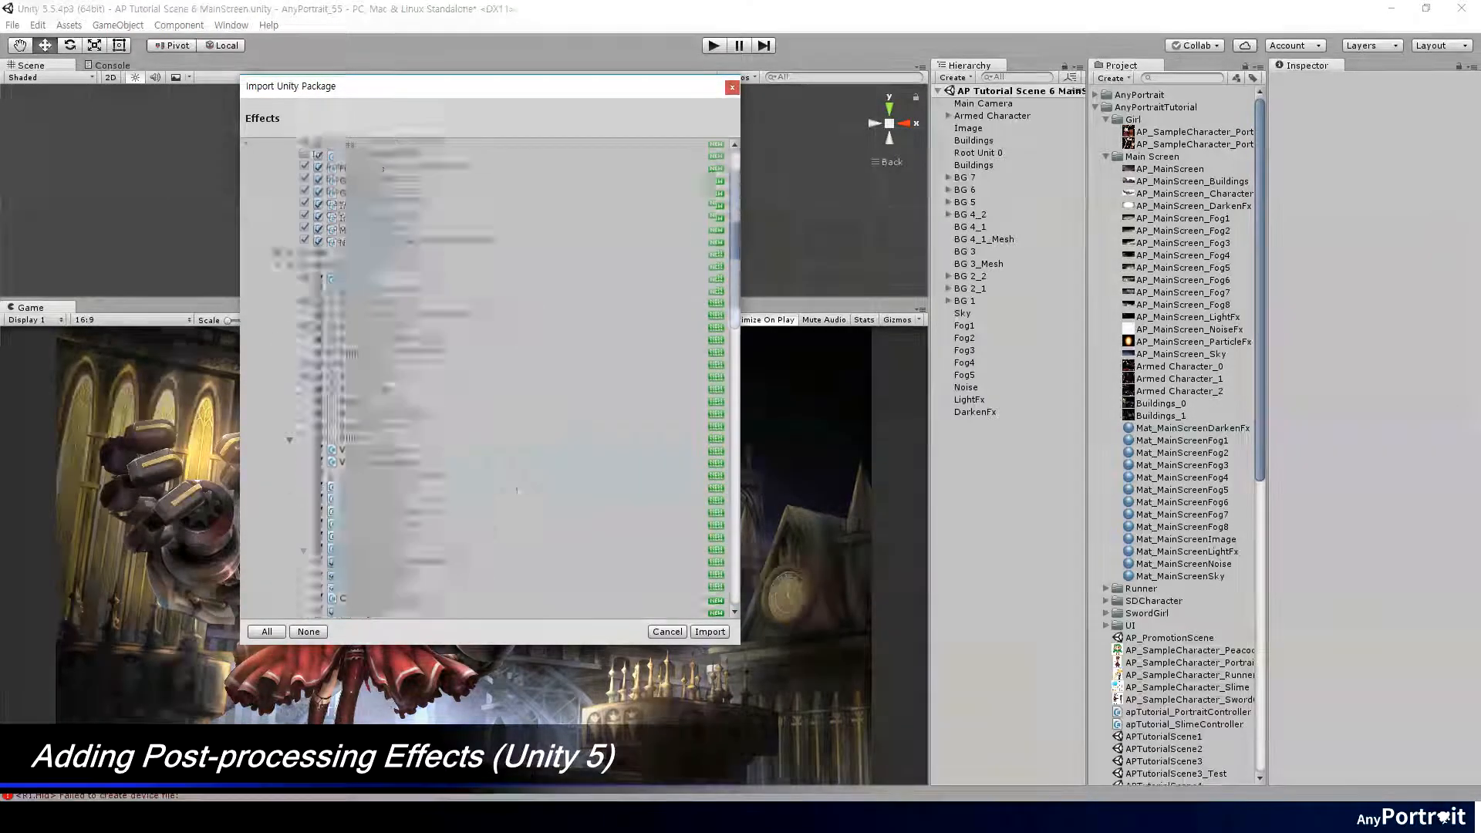
scroll(463, 406, up, 5)
click(709, 631)
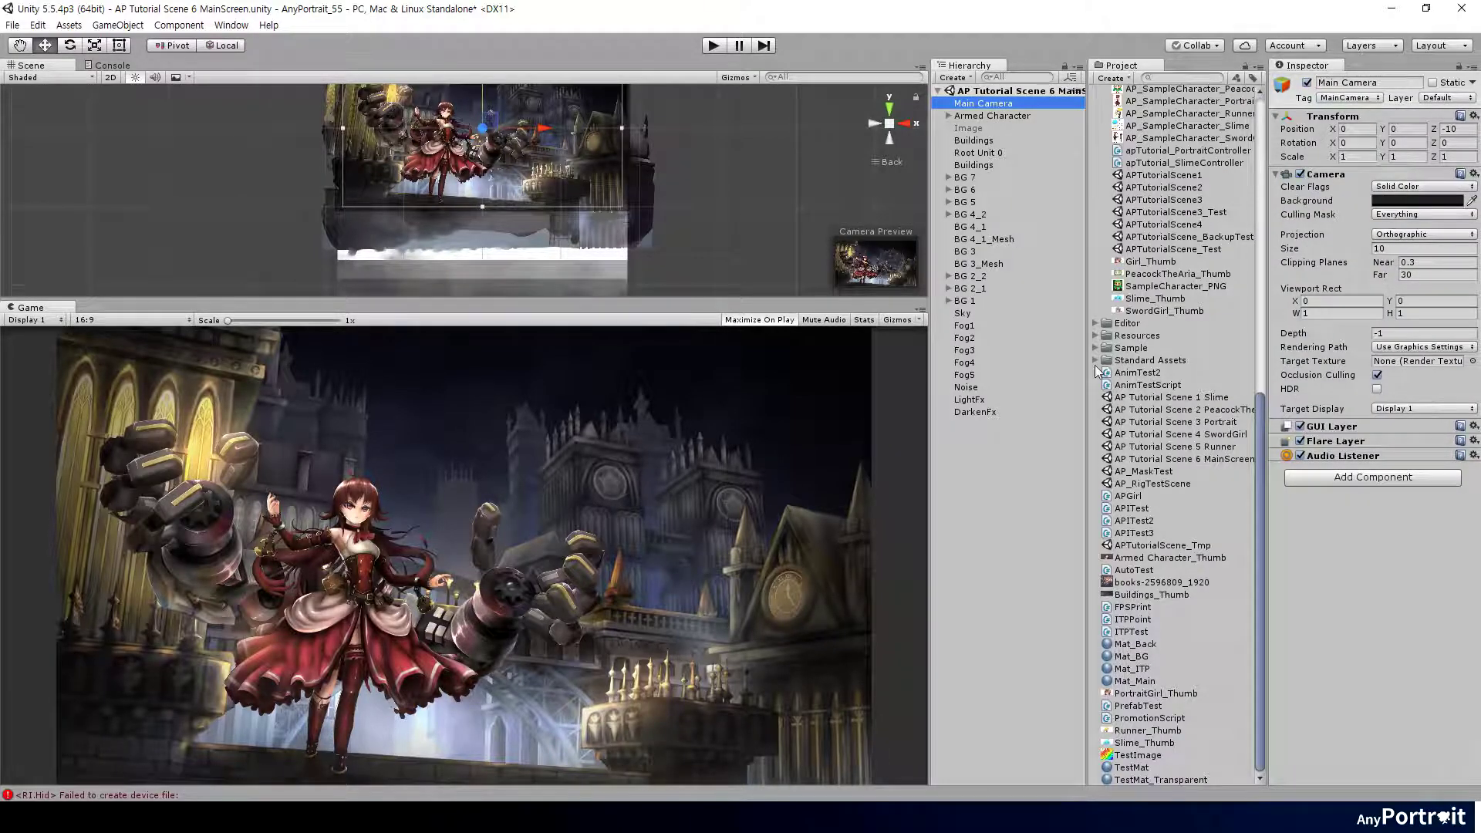
Attach the Bloom script from Standard Assets/Effects/ImageEffects/Scripts to the Main Camera.
click(1096, 361)
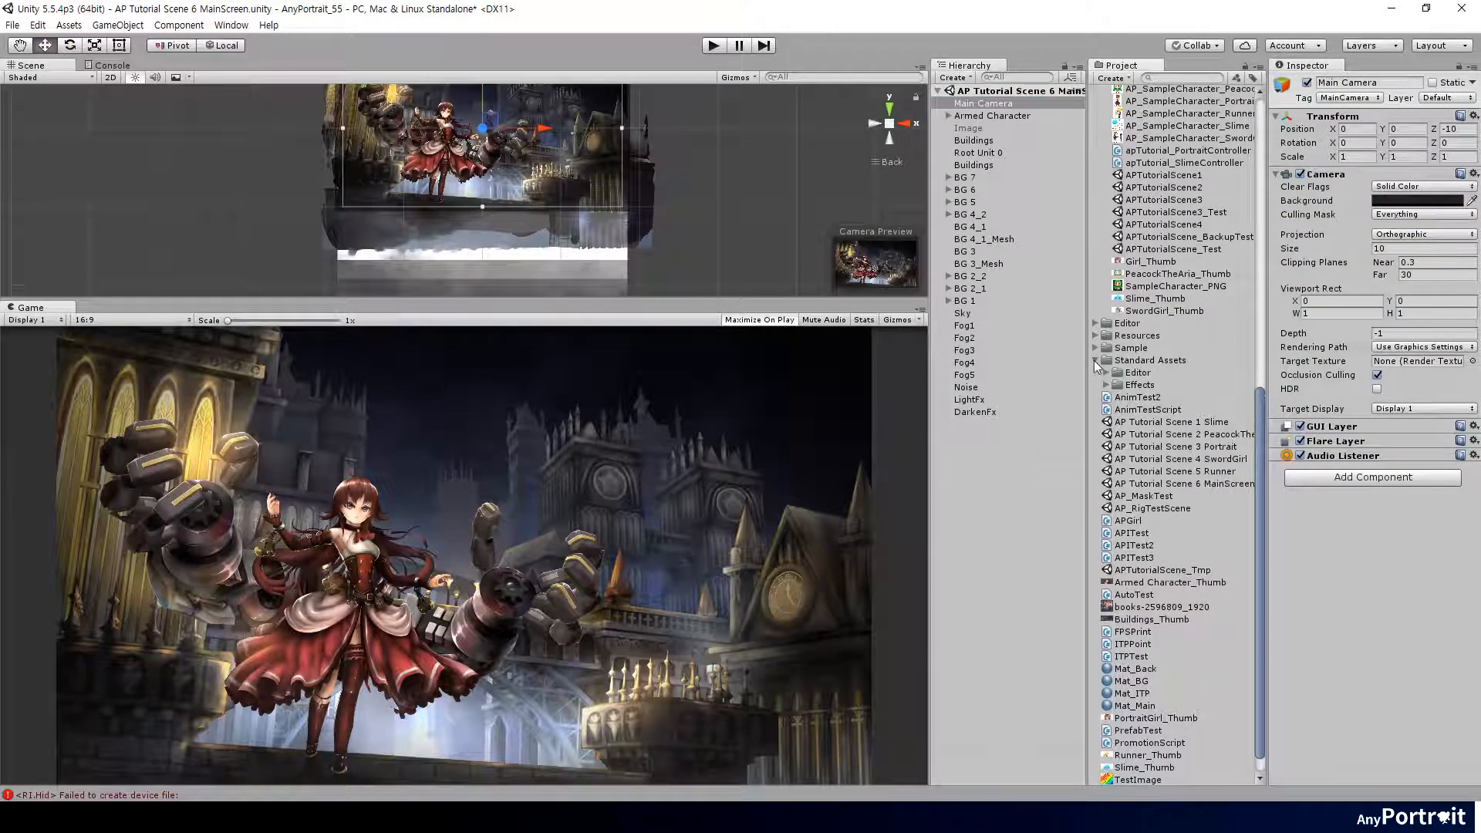
click(1108, 386)
click(1128, 409)
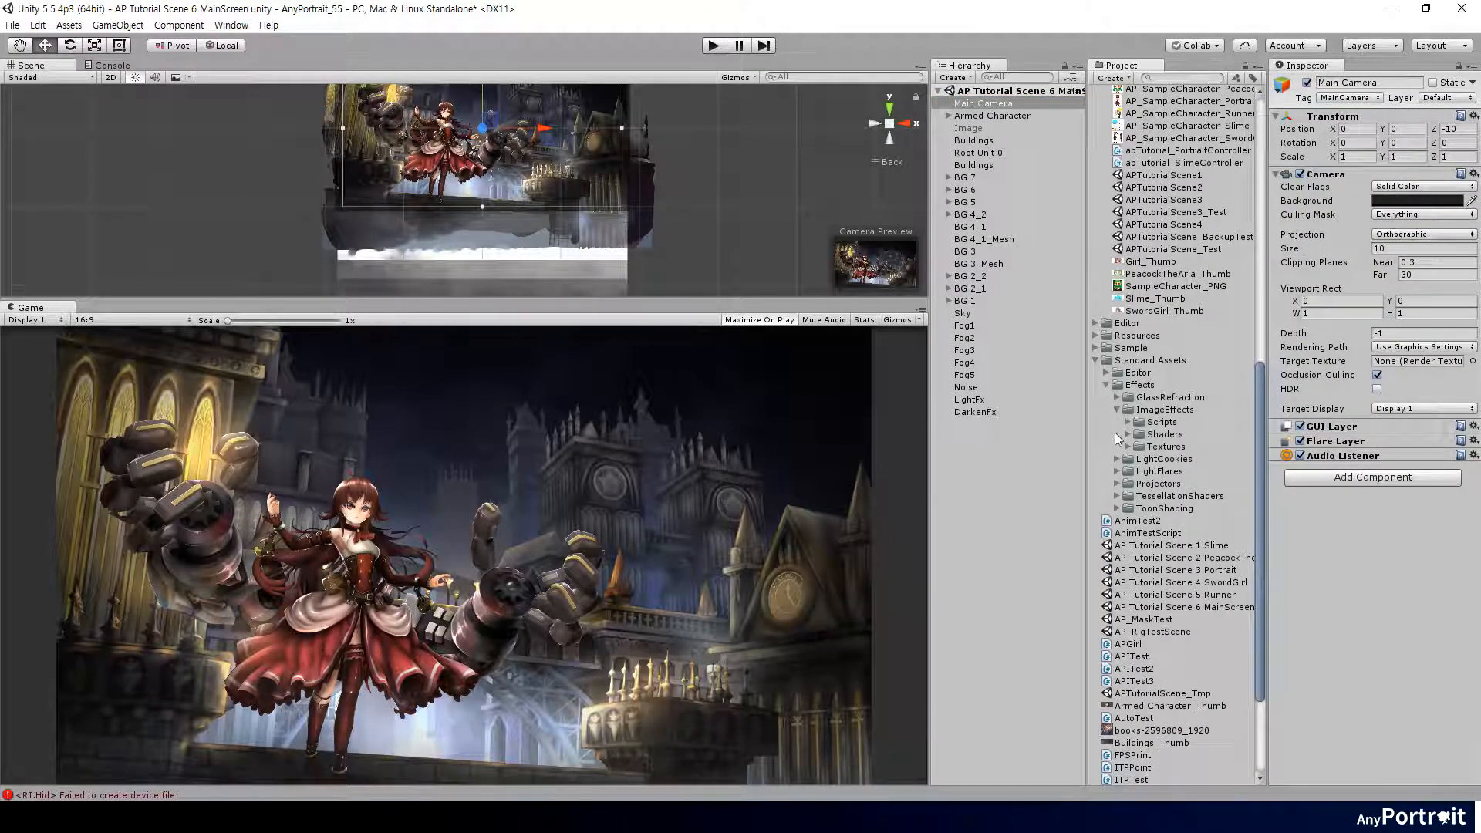
click(1138, 422)
scroll(1127, 418, down, 5)
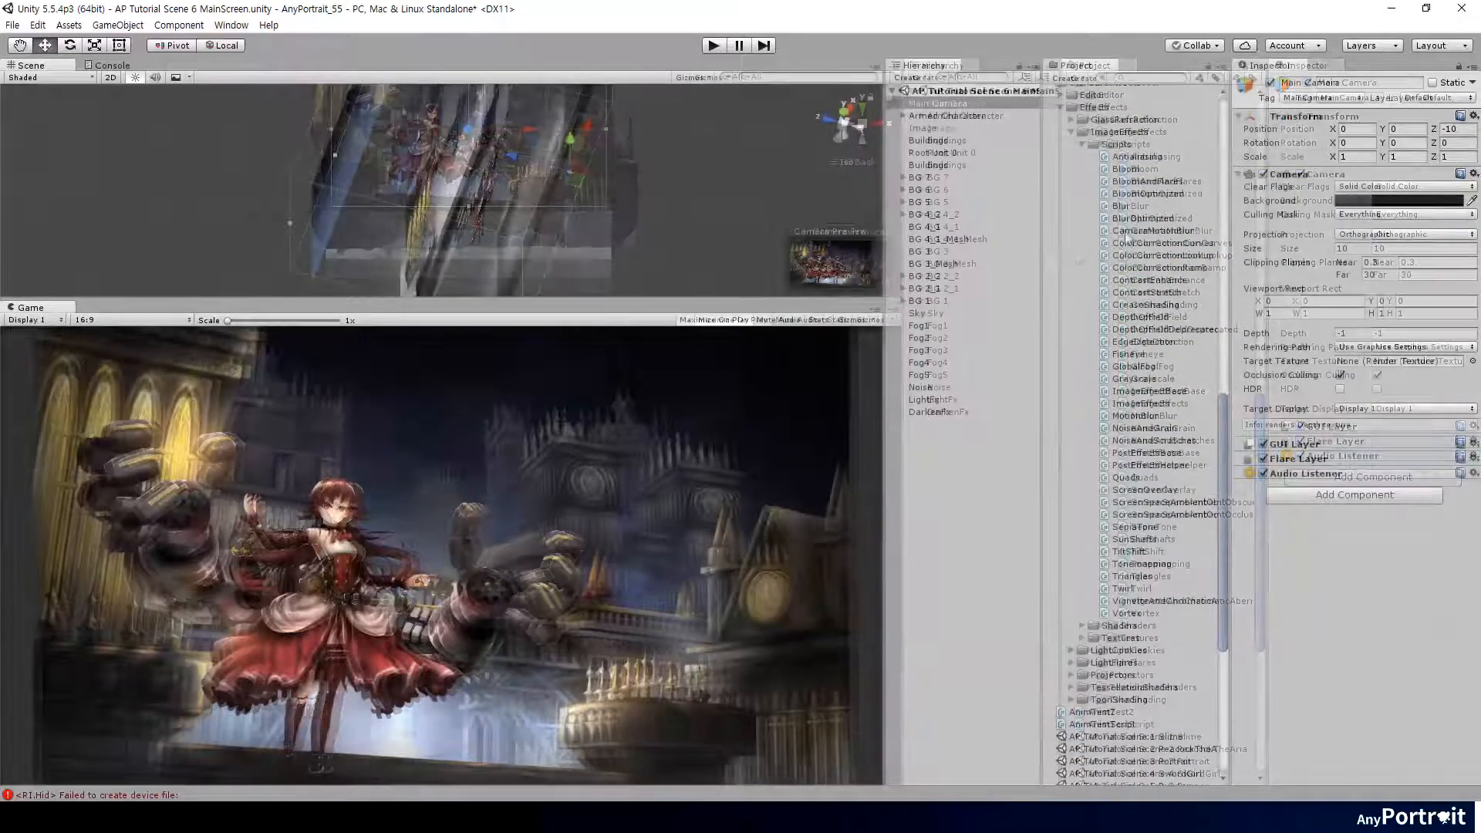
click(1132, 169)
drag(1132, 170, 1320, 545)
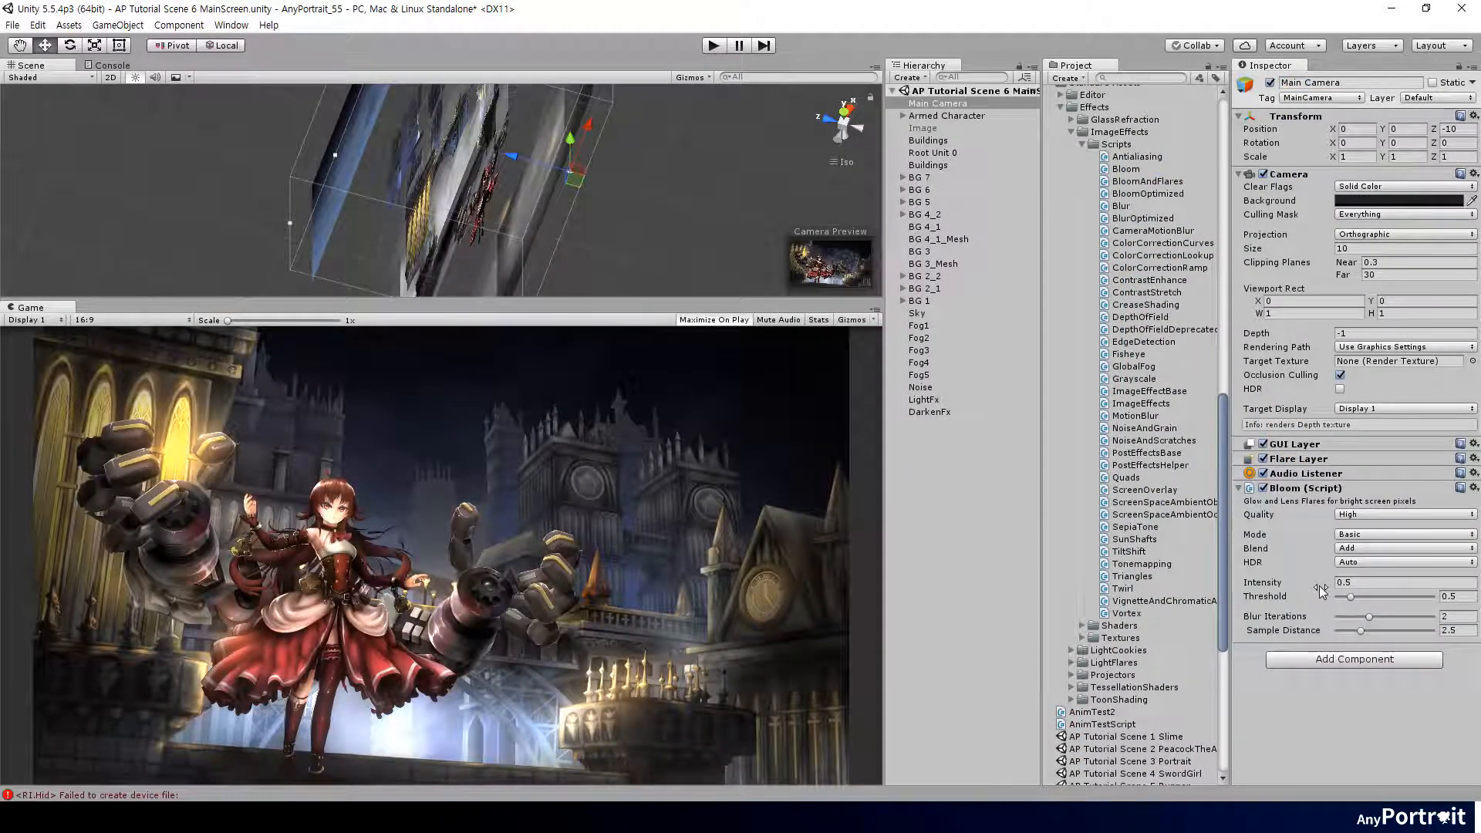
Set the Bloom mode to Complex and raise its threshold to 0.6.
click(1403, 535)
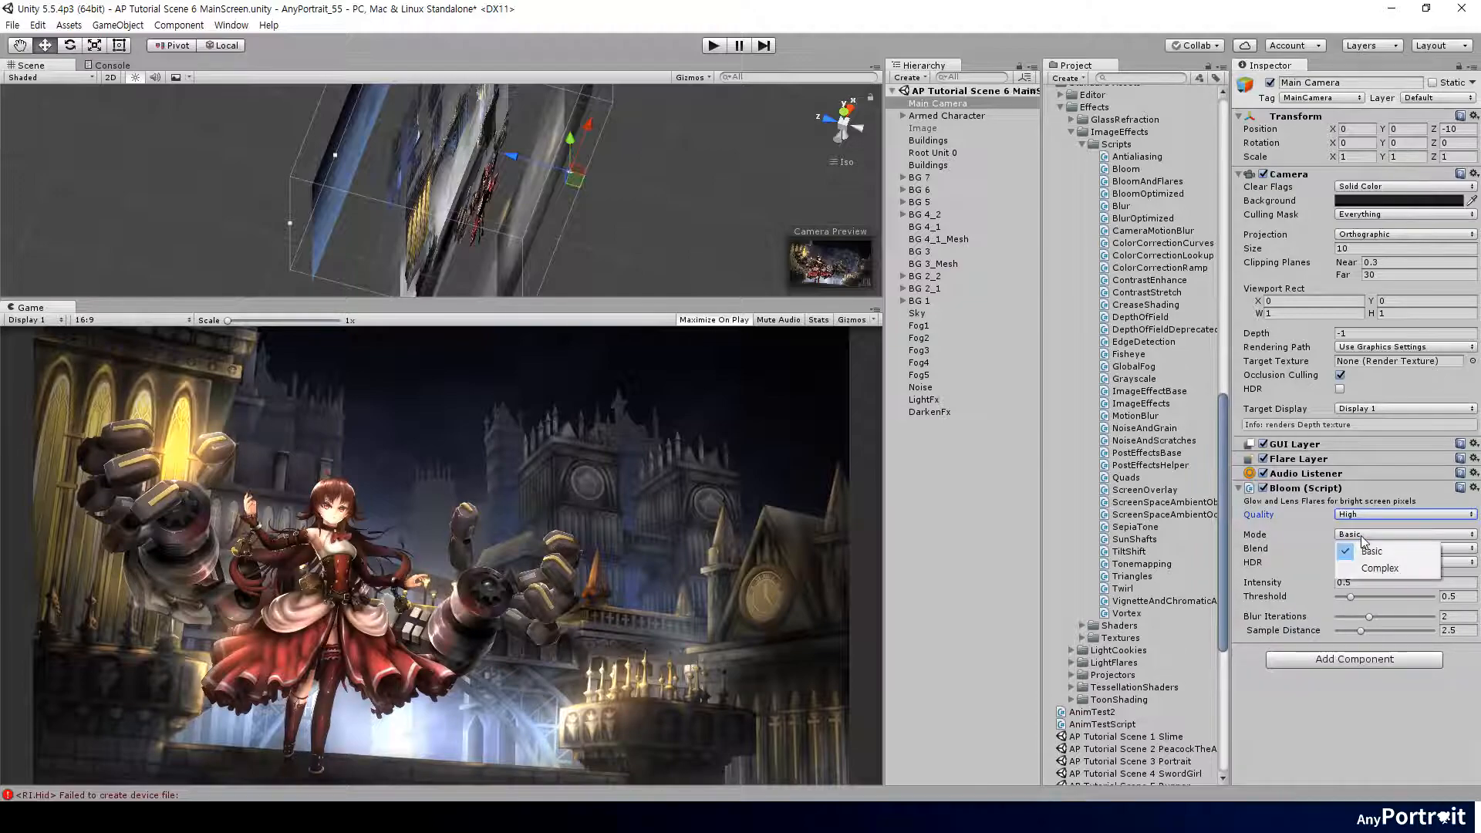
click(1366, 561)
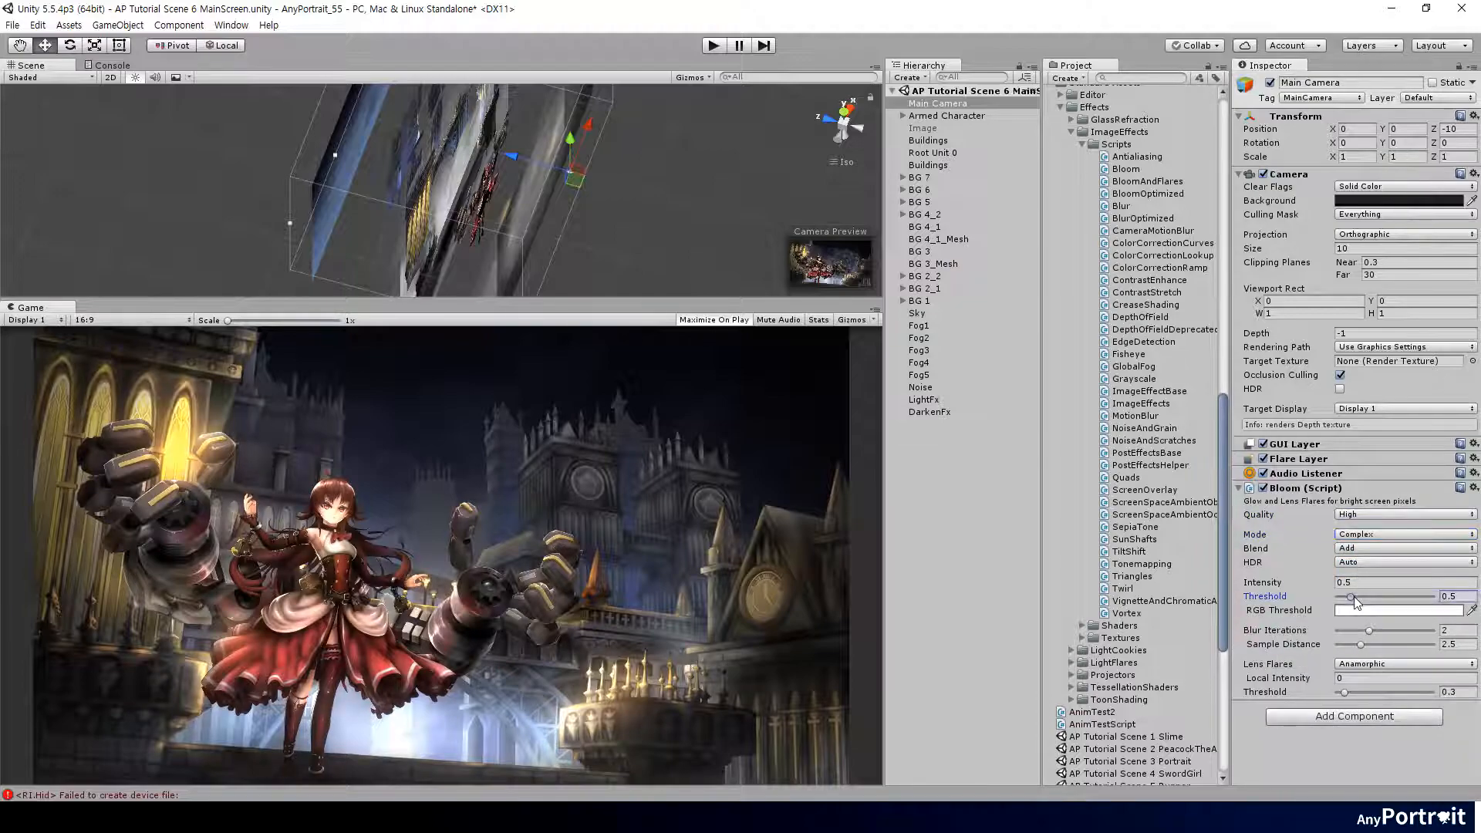
drag(1359, 597, 1360, 599)
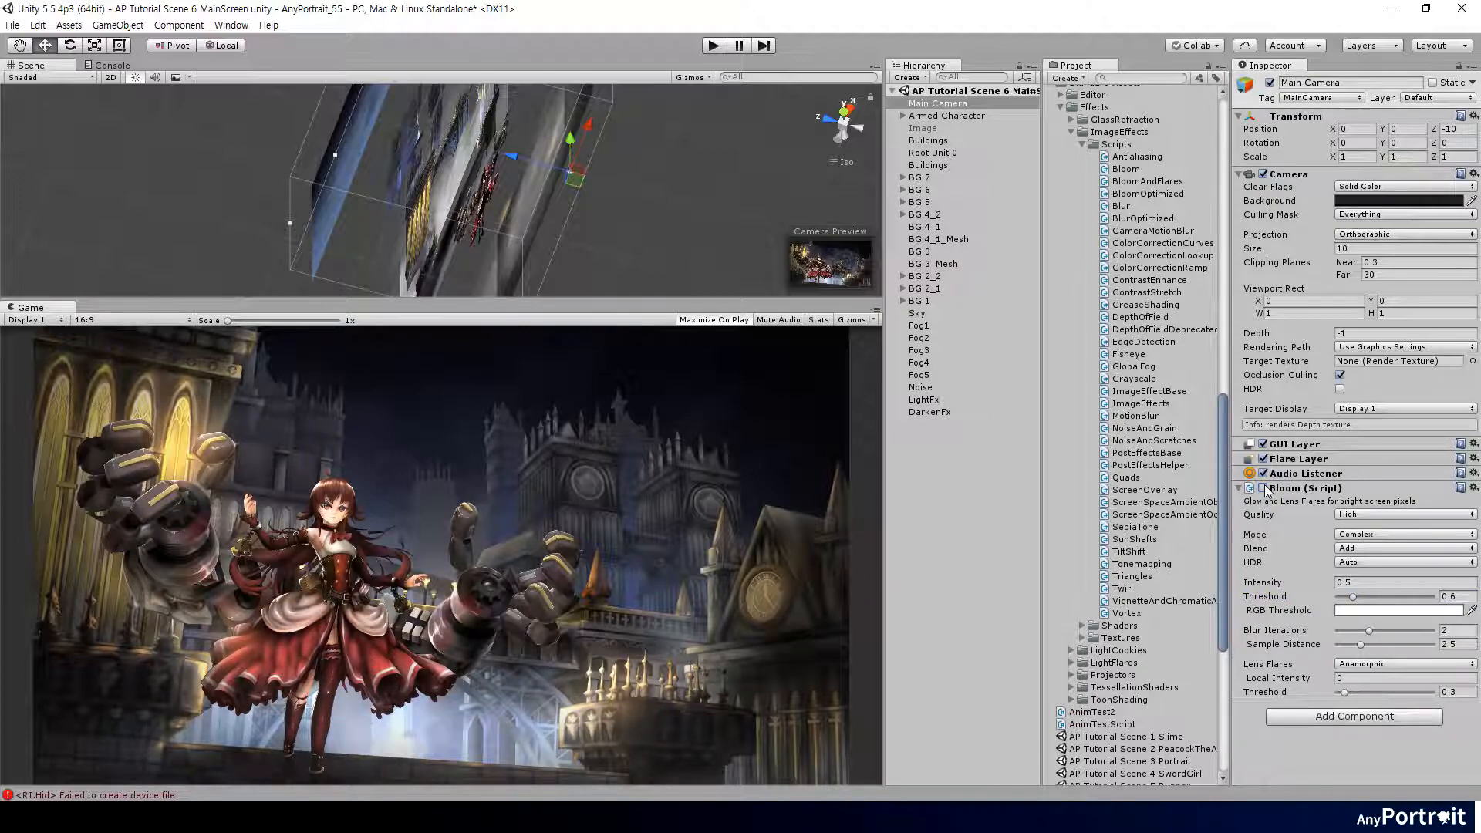
Set the Bloom RGB threshold colour to a pale light blue.
click(1400, 611)
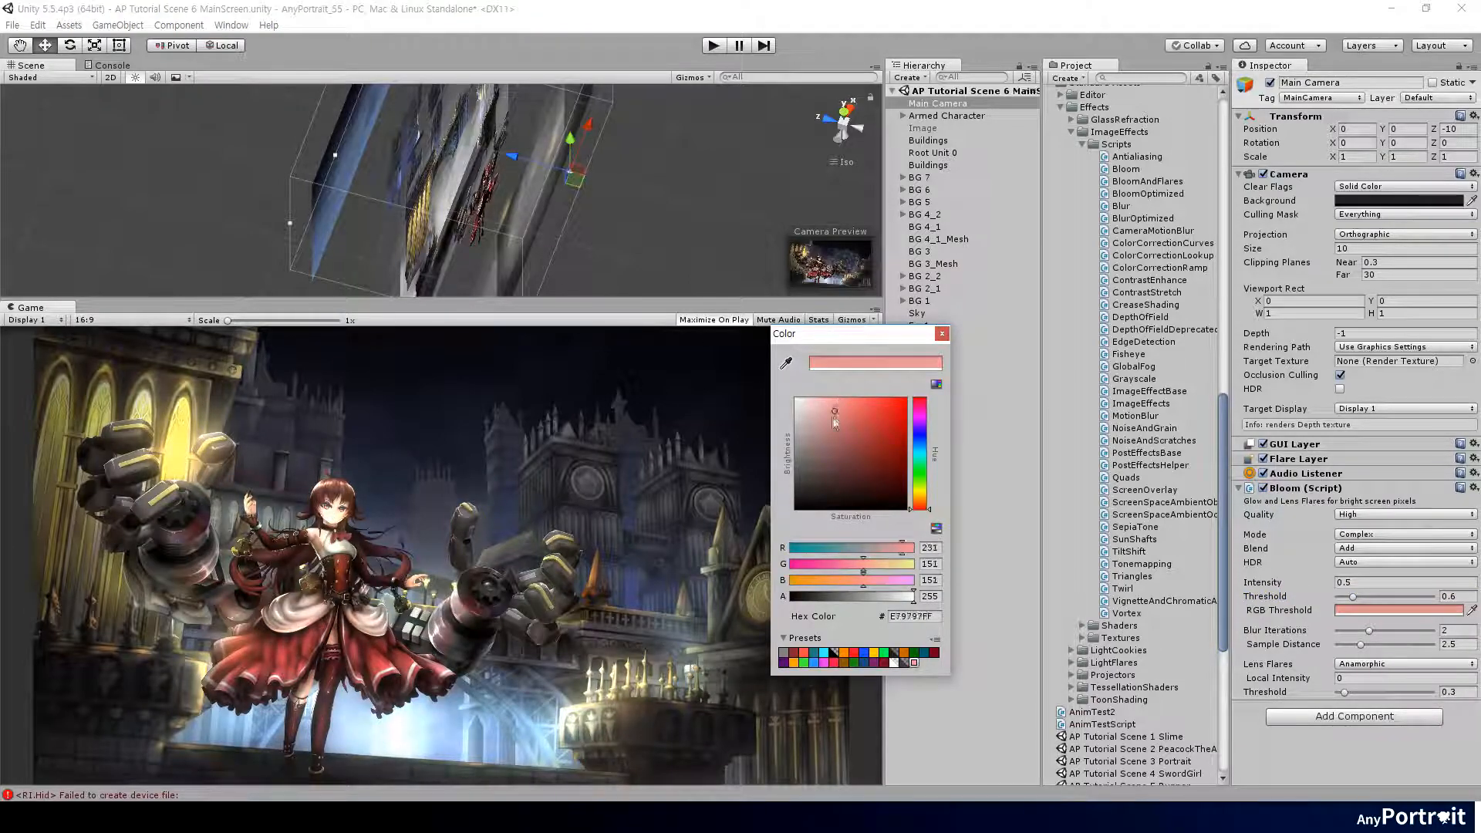
mouse_move(828, 414)
mouse_down()
mouse_move(850, 395)
mouse_move(843, 409)
mouse_up()
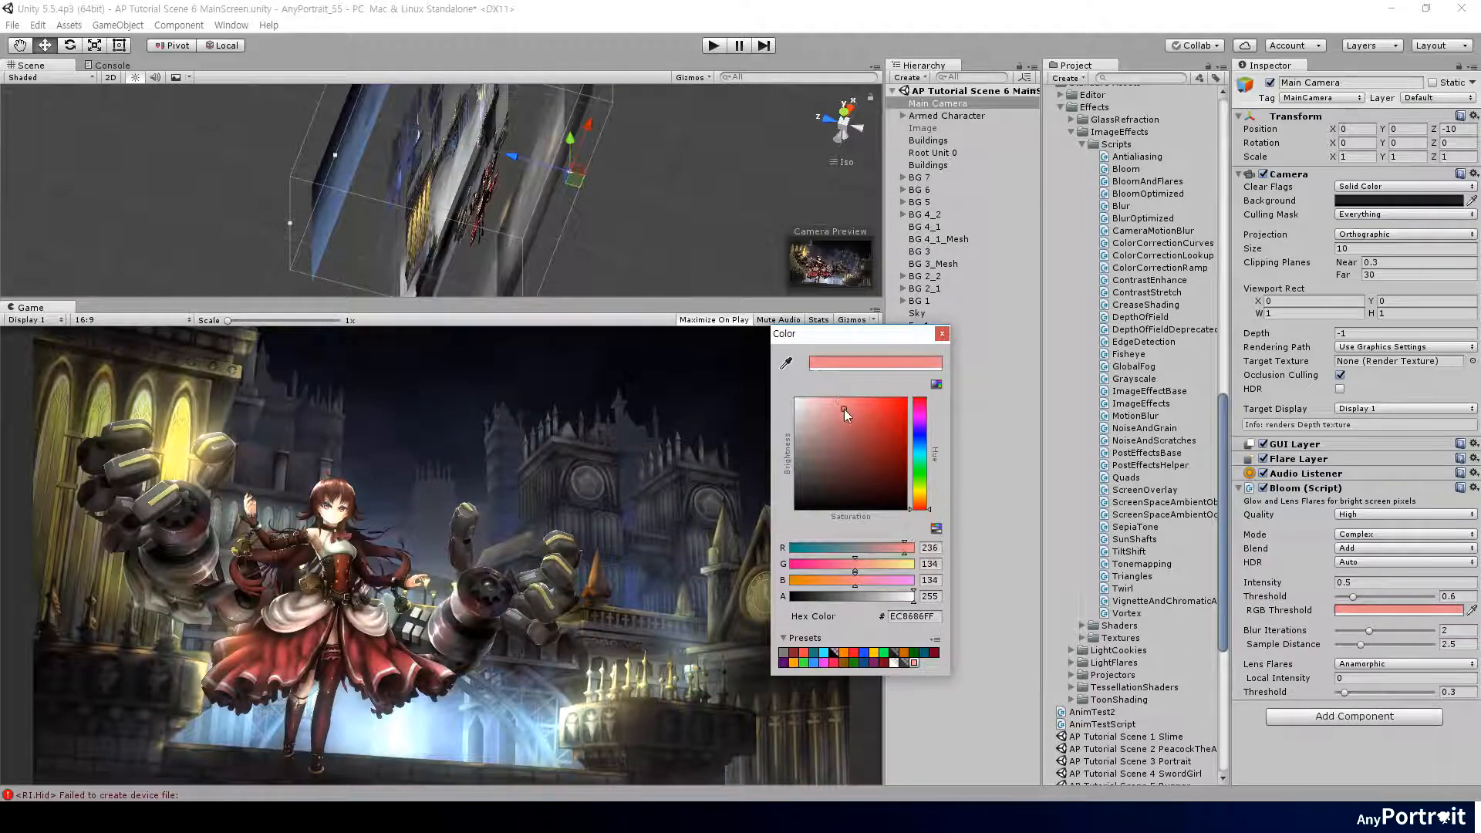
click(922, 444)
drag(836, 401, 833, 399)
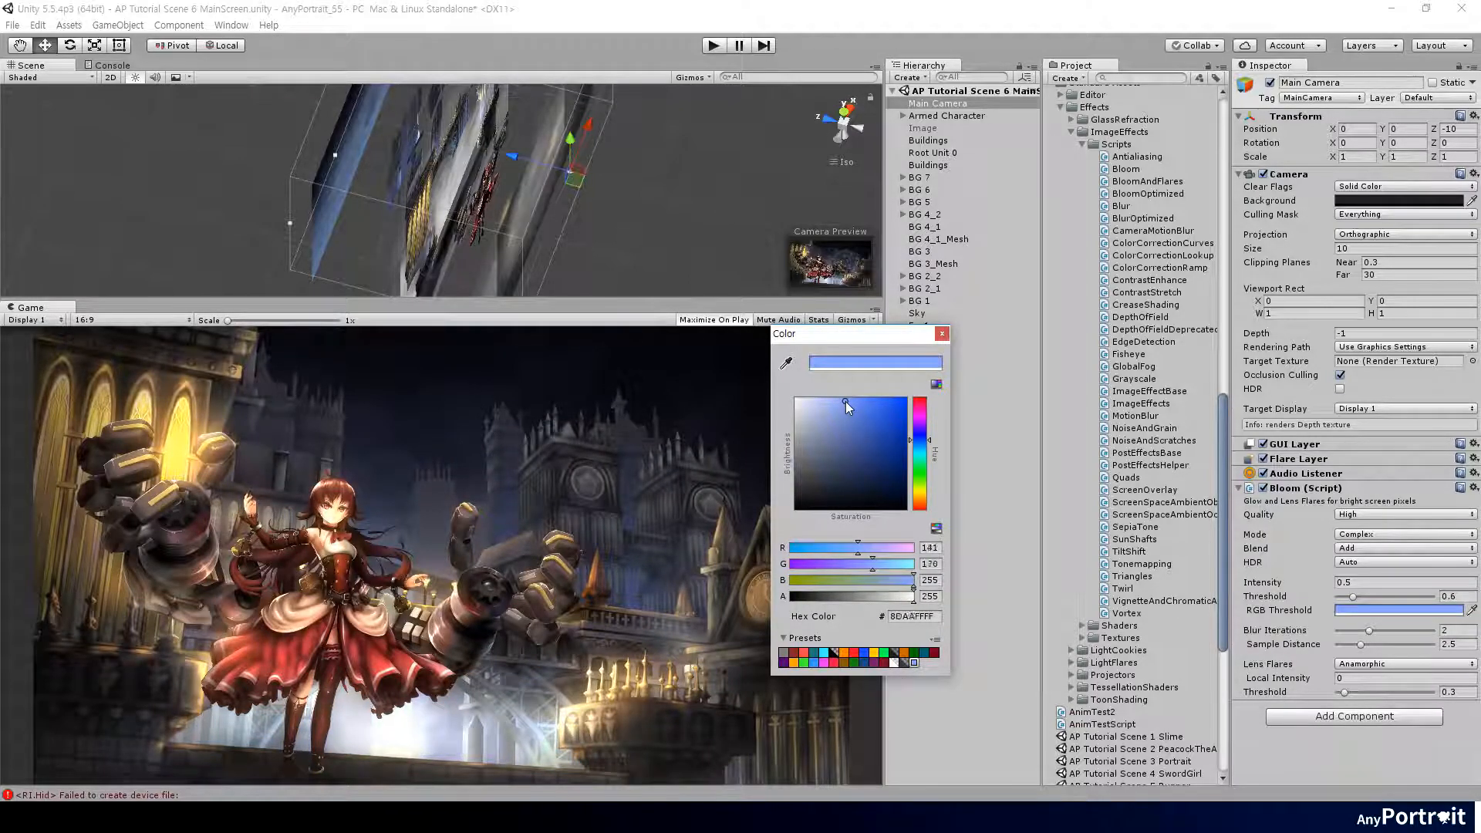
click(940, 335)
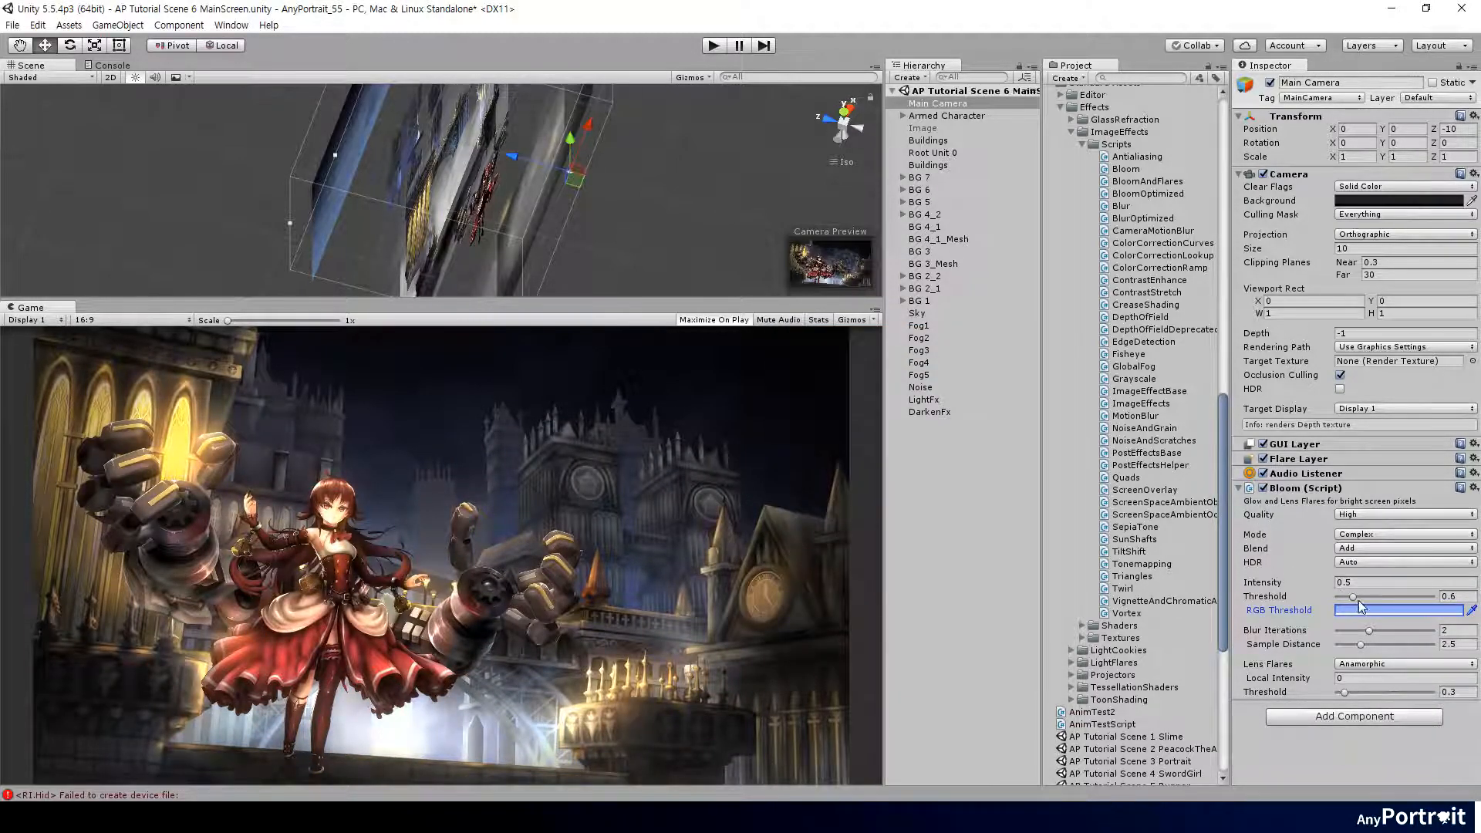
Raise the bloom threshold from 0.67 up to 1.07.
drag(1360, 597, 1354, 598)
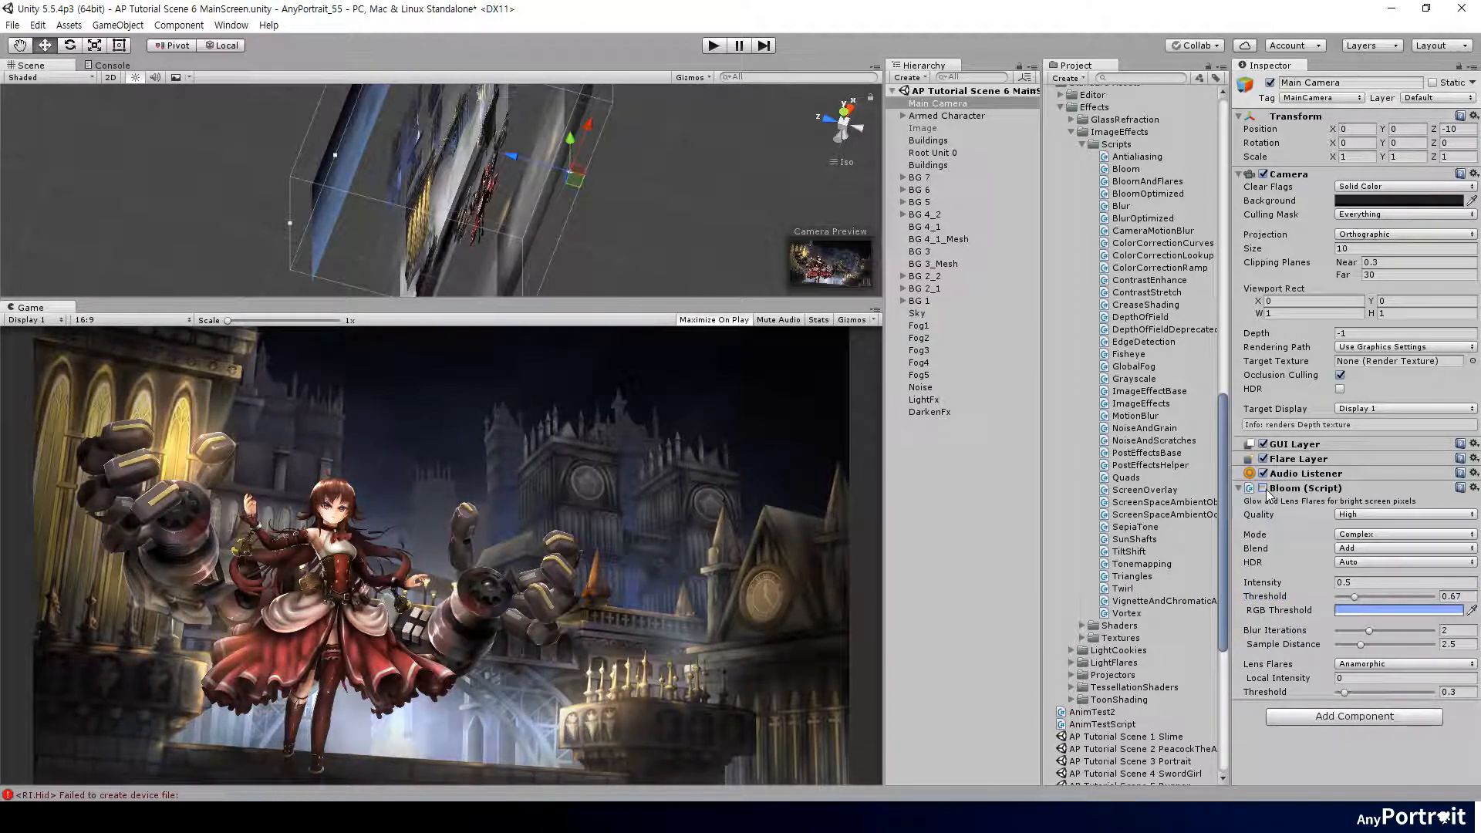
drag(1361, 598, 1370, 599)
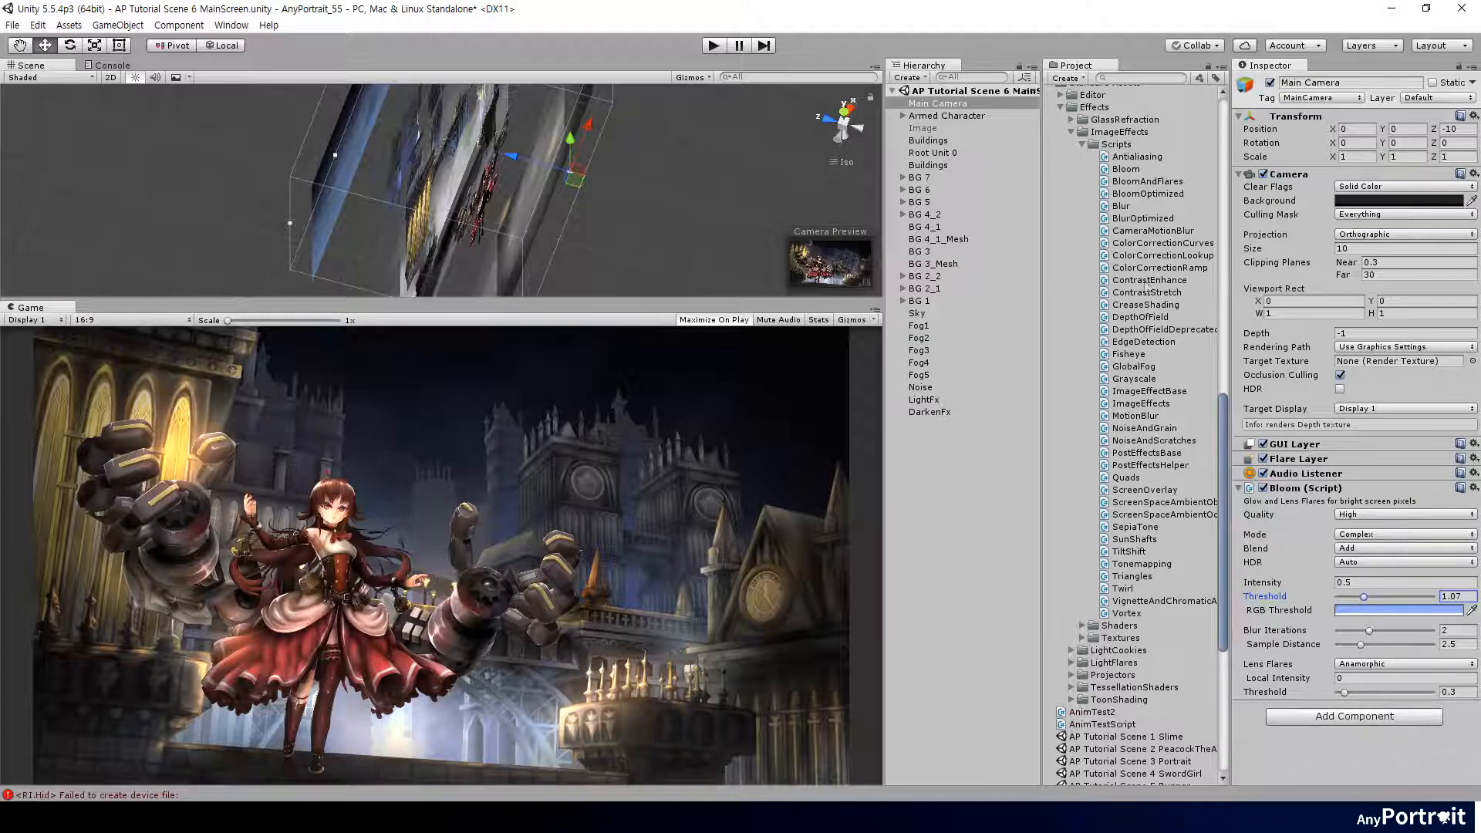
Add an Antialiasing effect to the Main Camera keeping the FXAA3 Console technique.
click(1350, 758)
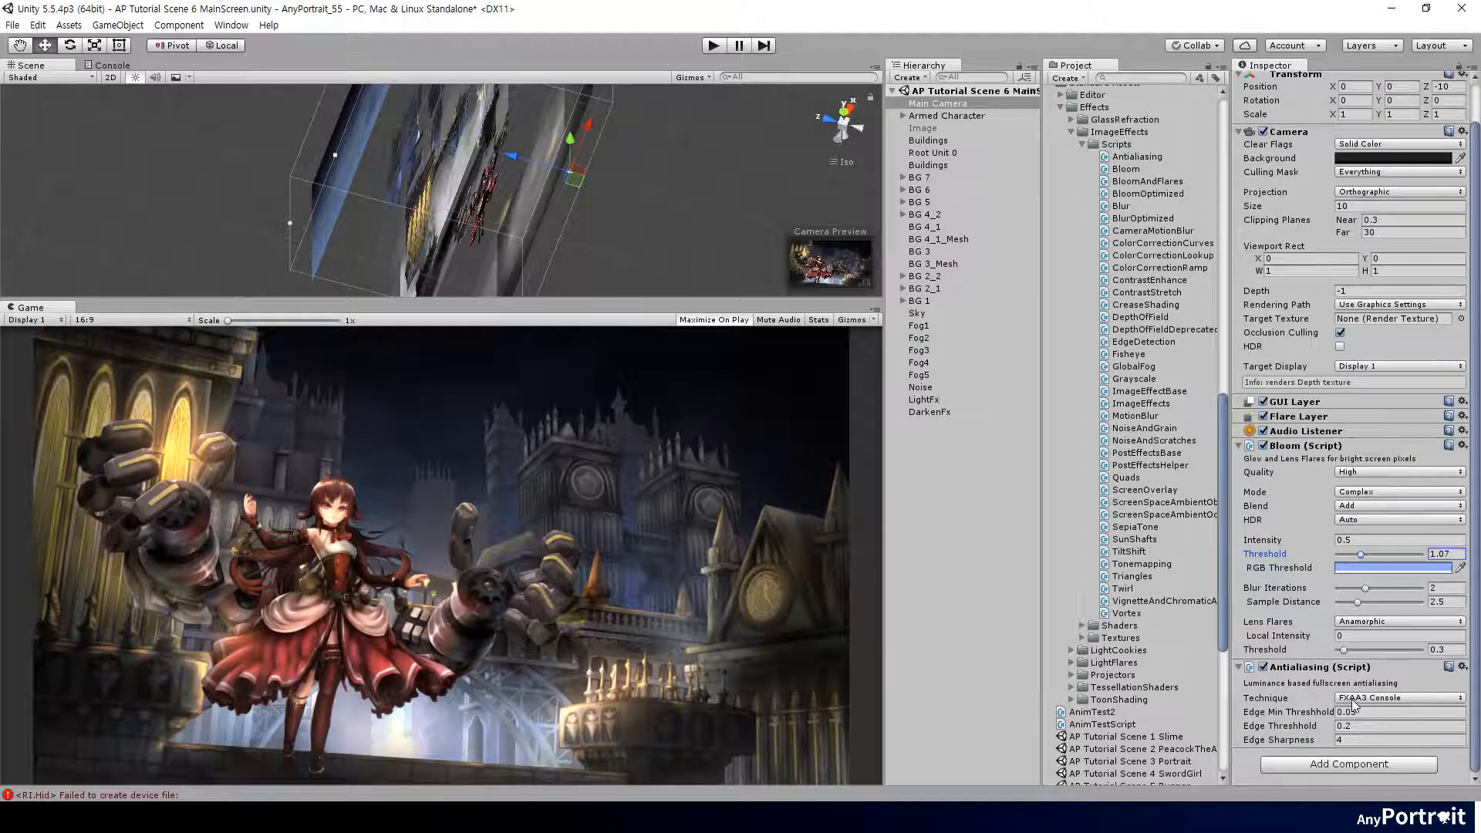
click(1388, 659)
click(1353, 742)
click(1397, 698)
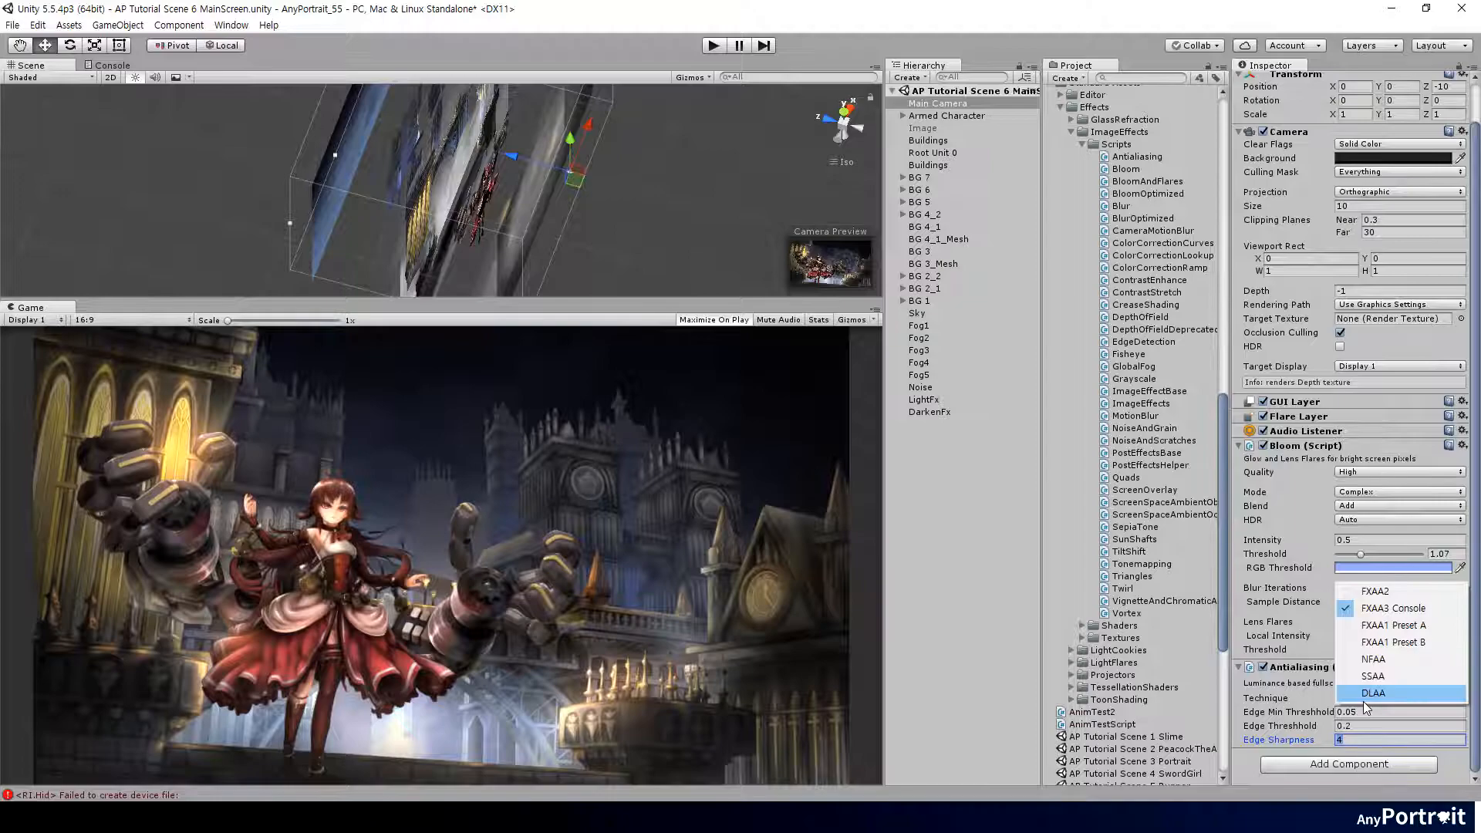
click(1342, 712)
Dock the Game view across the left area and enable the Antialiasing effect.
drag(31, 308, 185, 64)
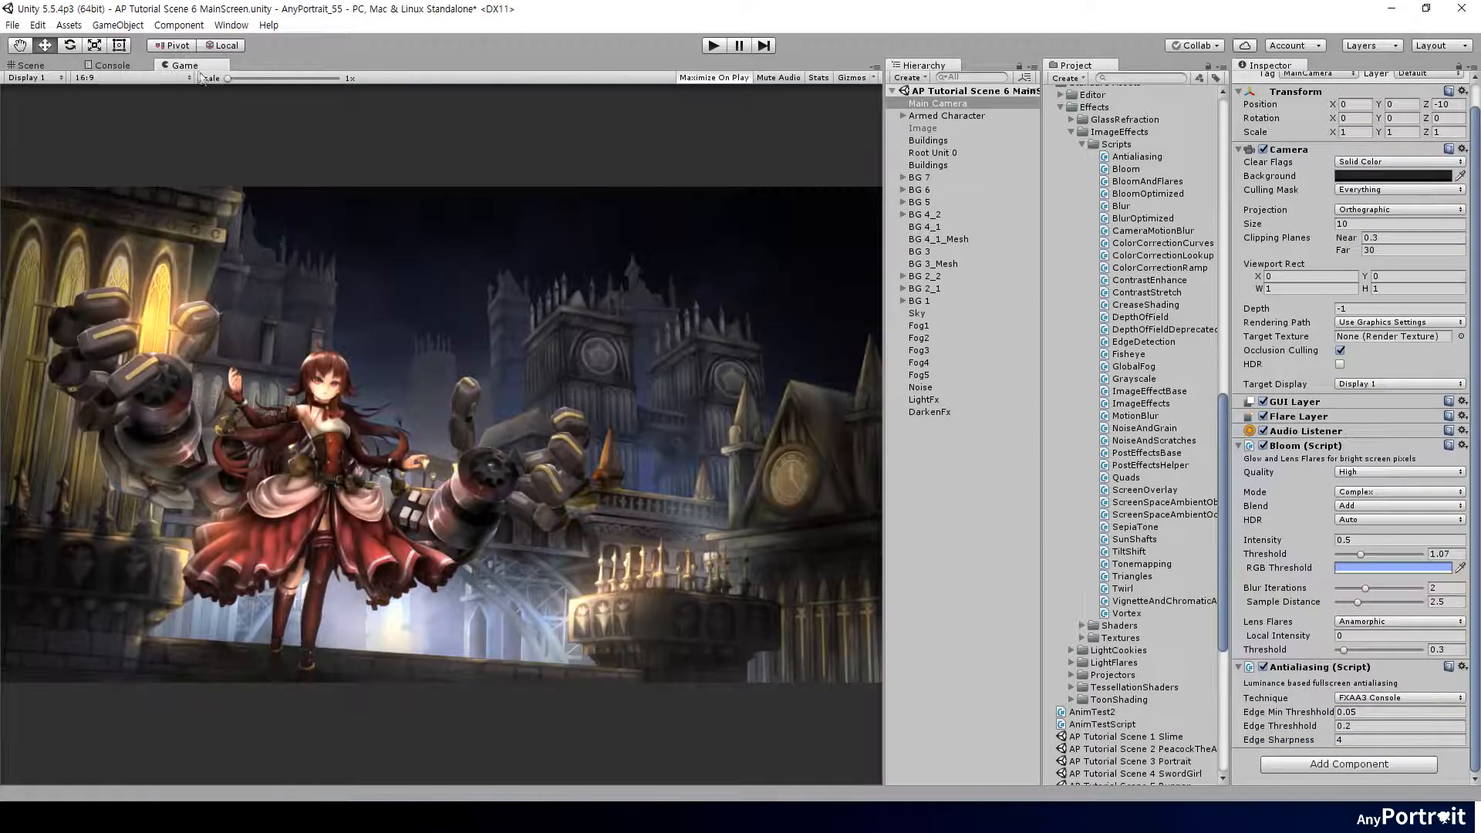
click(1265, 668)
click(1348, 727)
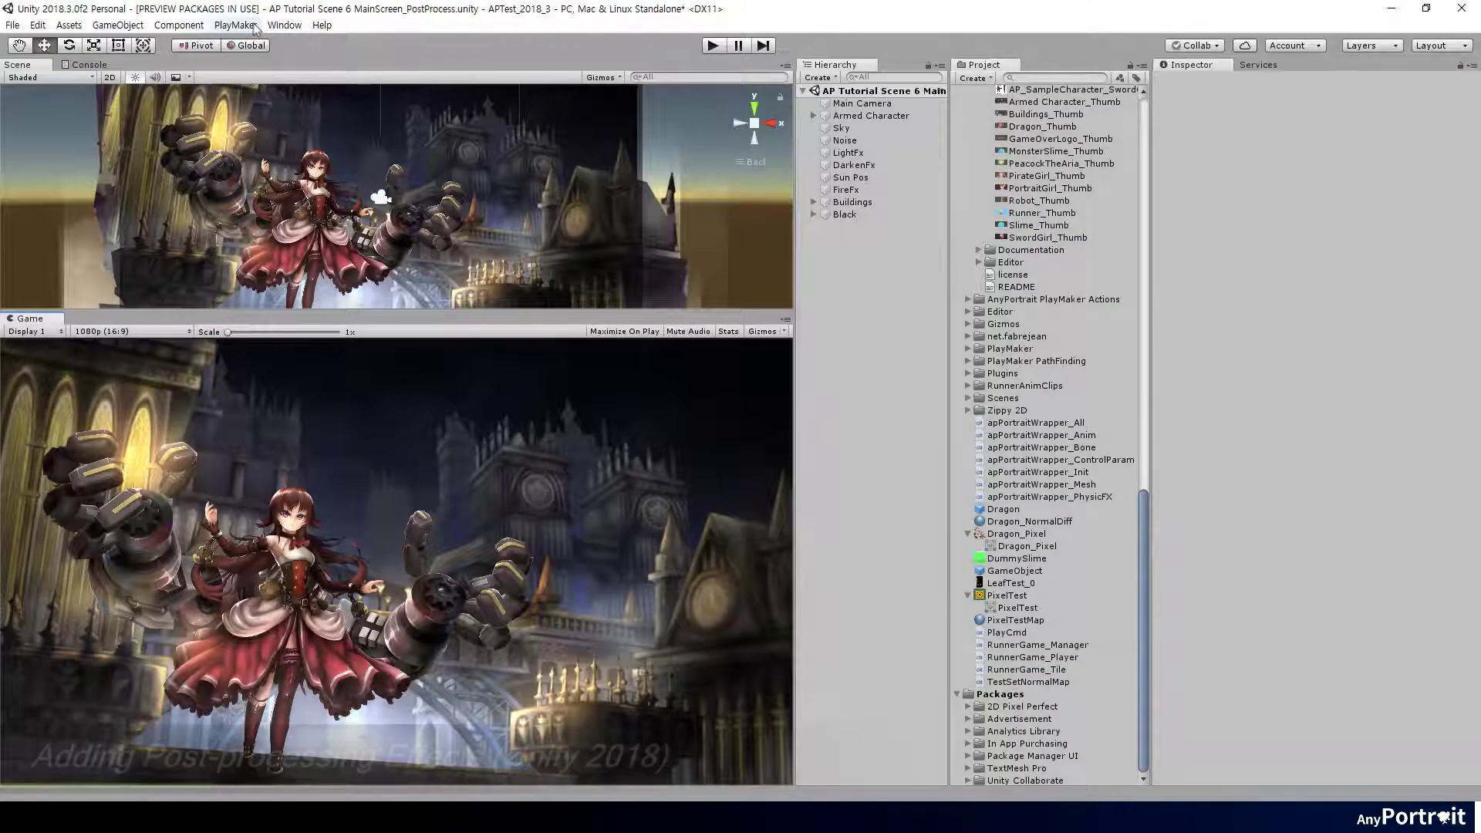
click(237, 26)
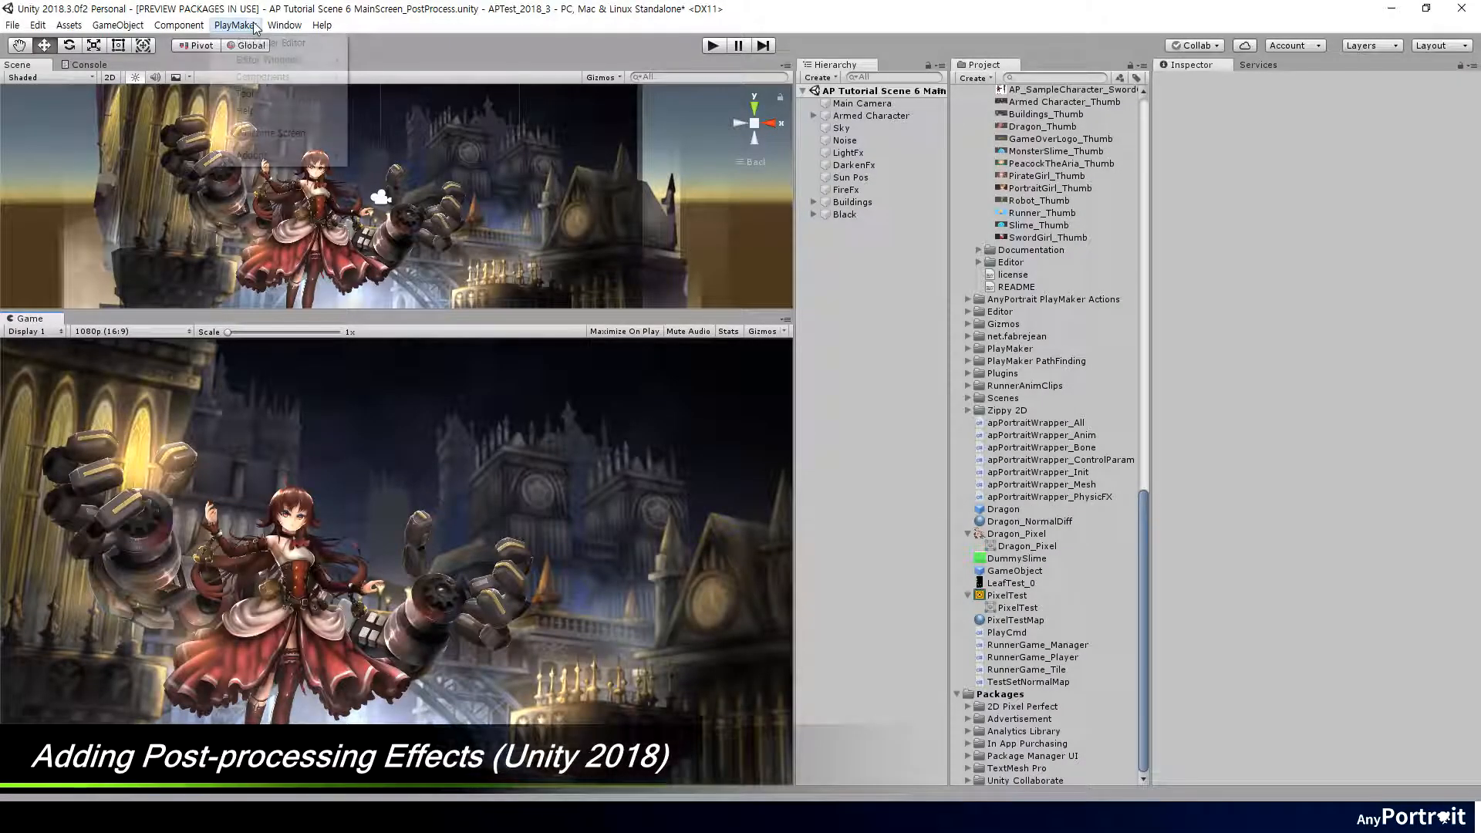
mouse_move(284, 24)
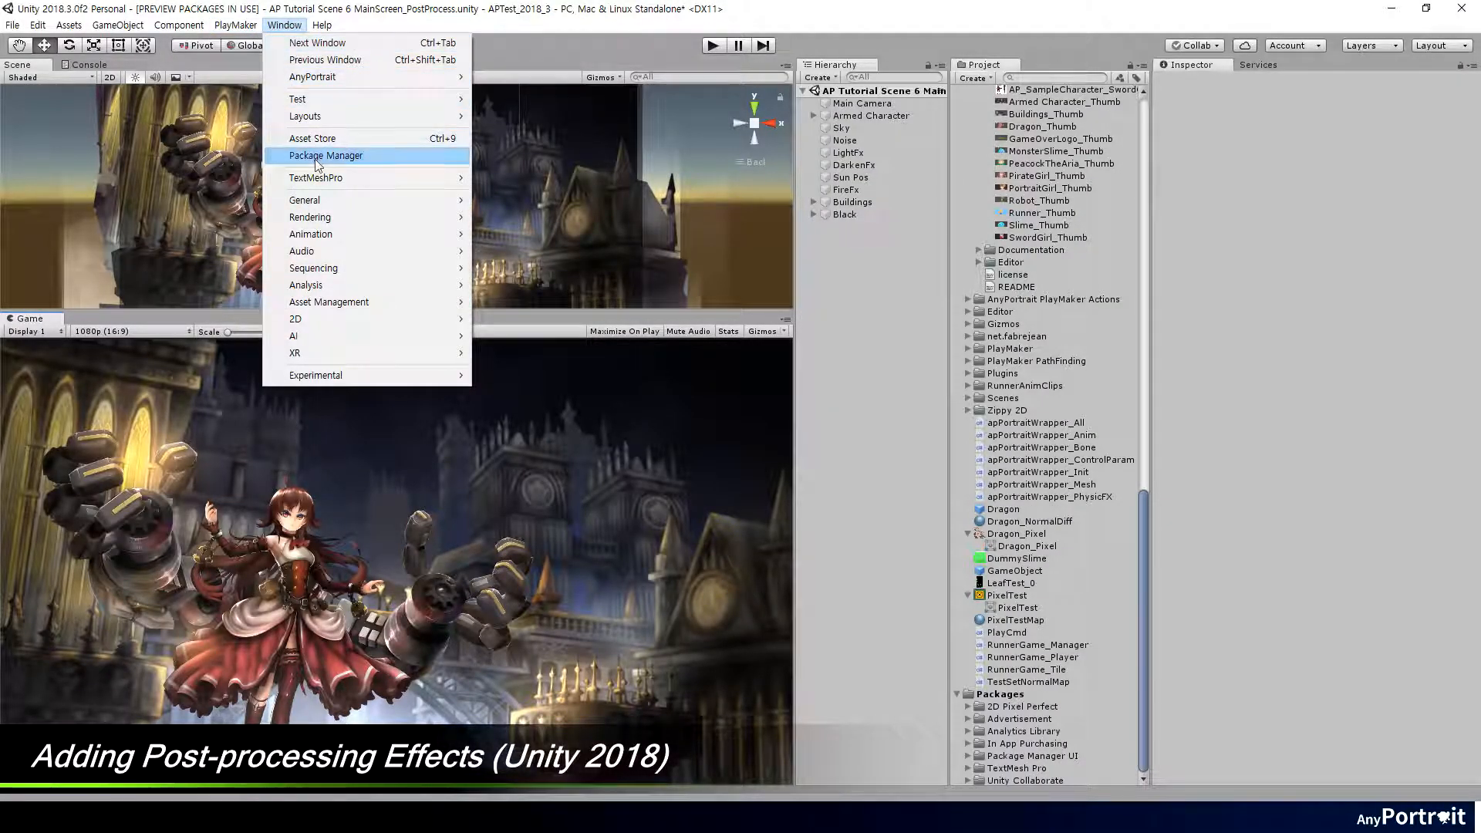
In Package Manager show All packages and select Post Processing to install.
click(326, 155)
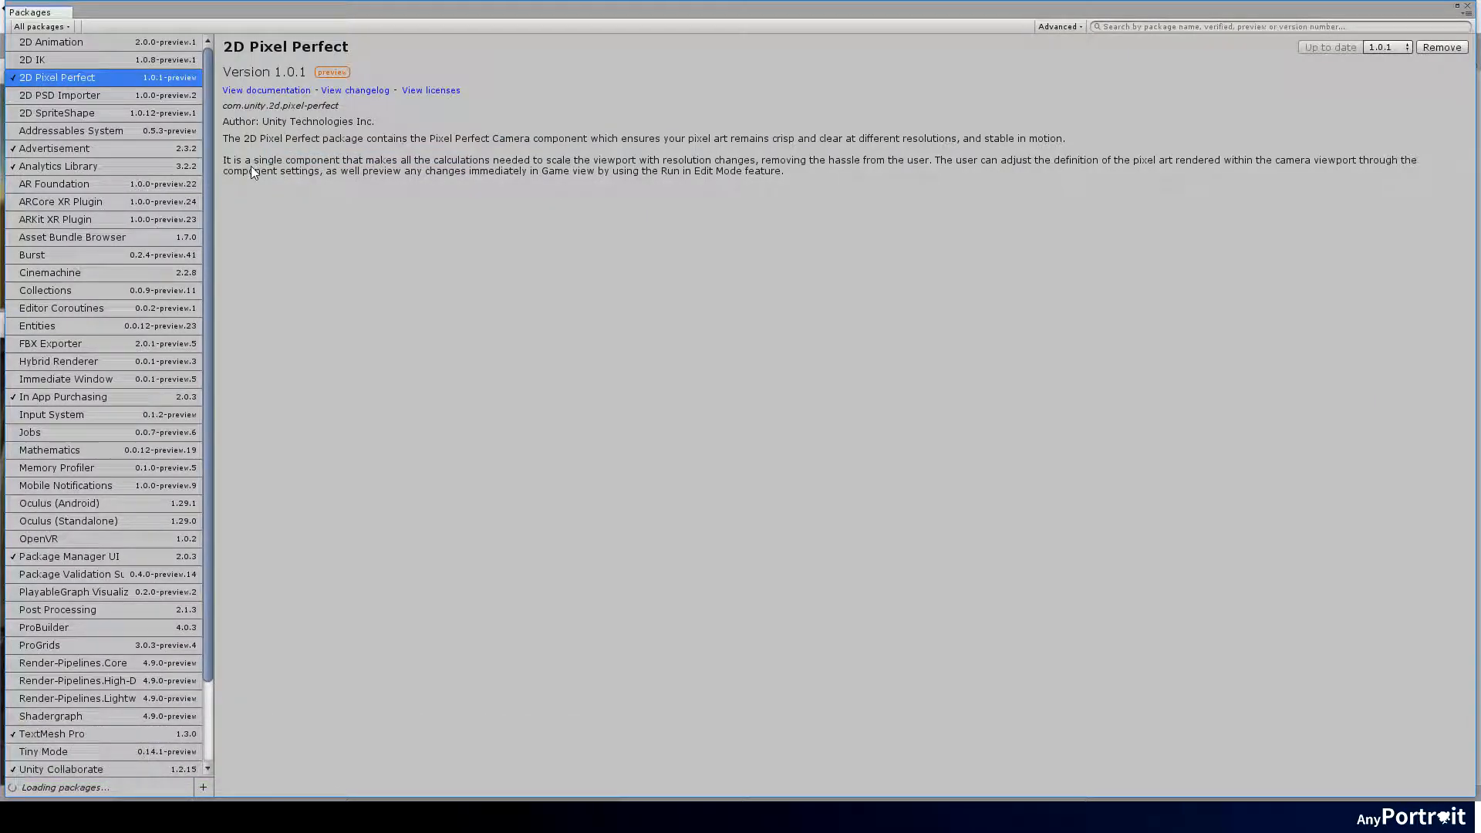
click(61, 27)
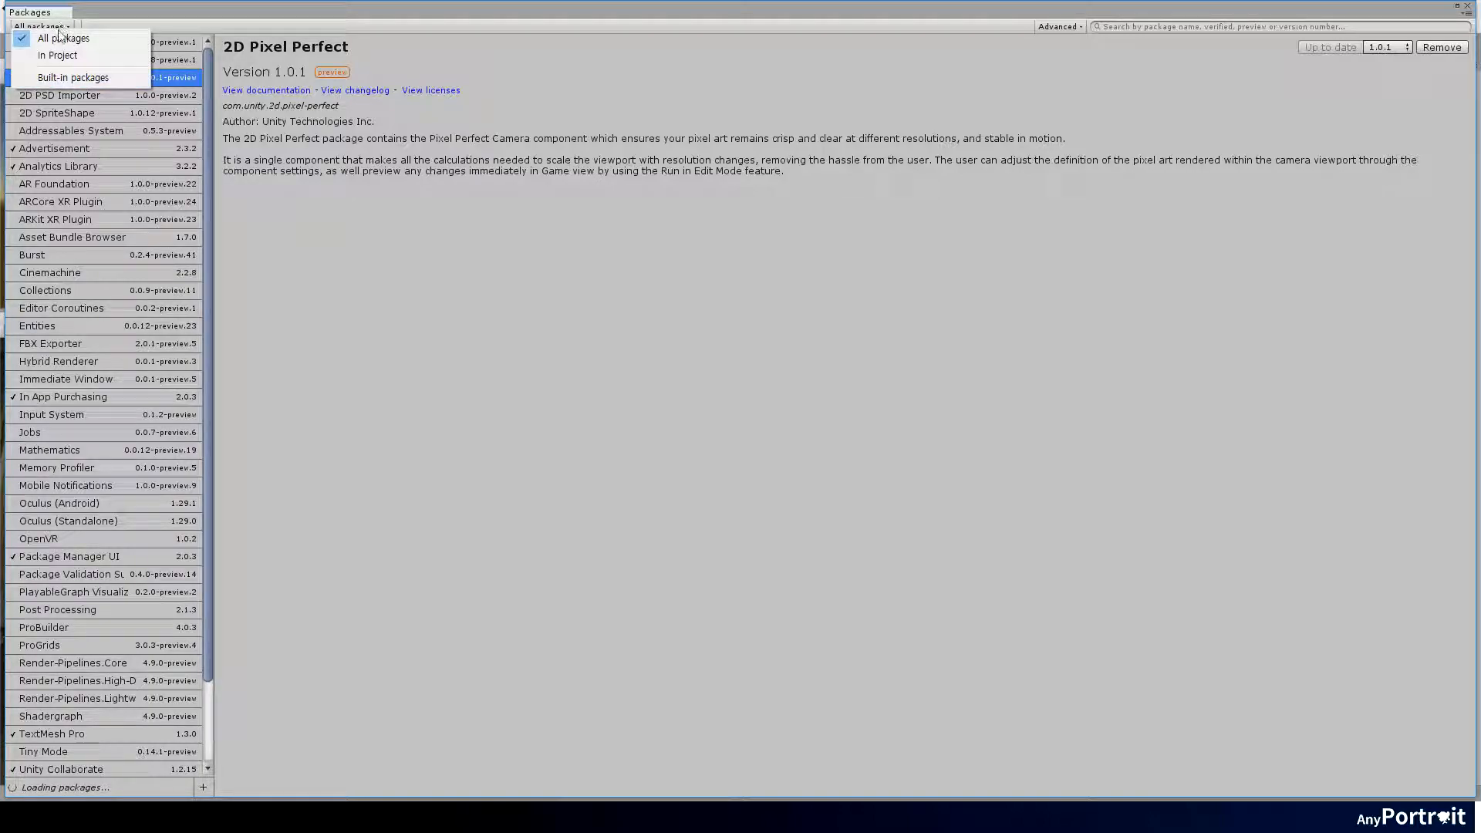
click(60, 27)
click(55, 56)
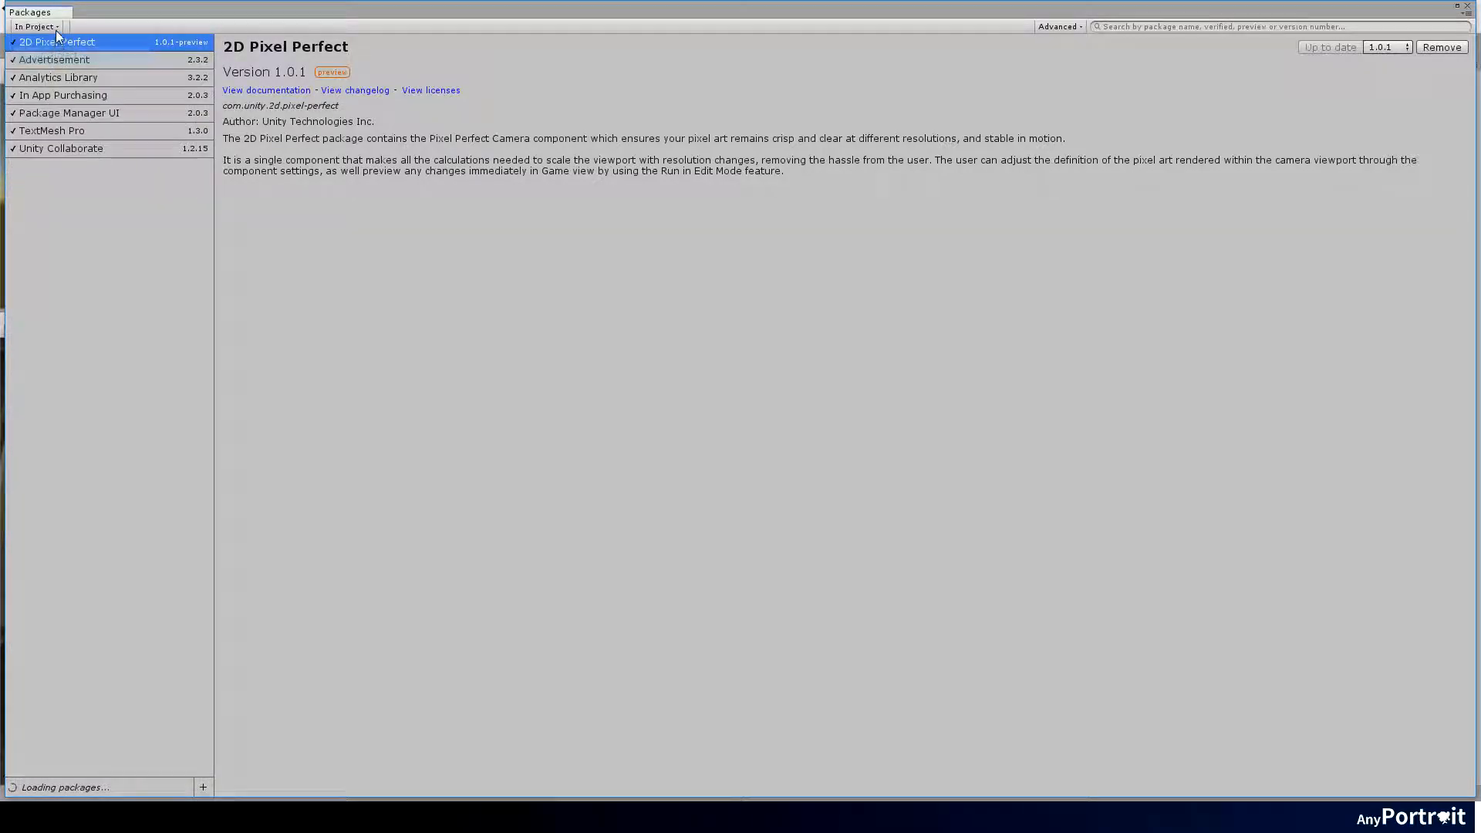
click(46, 27)
click(59, 38)
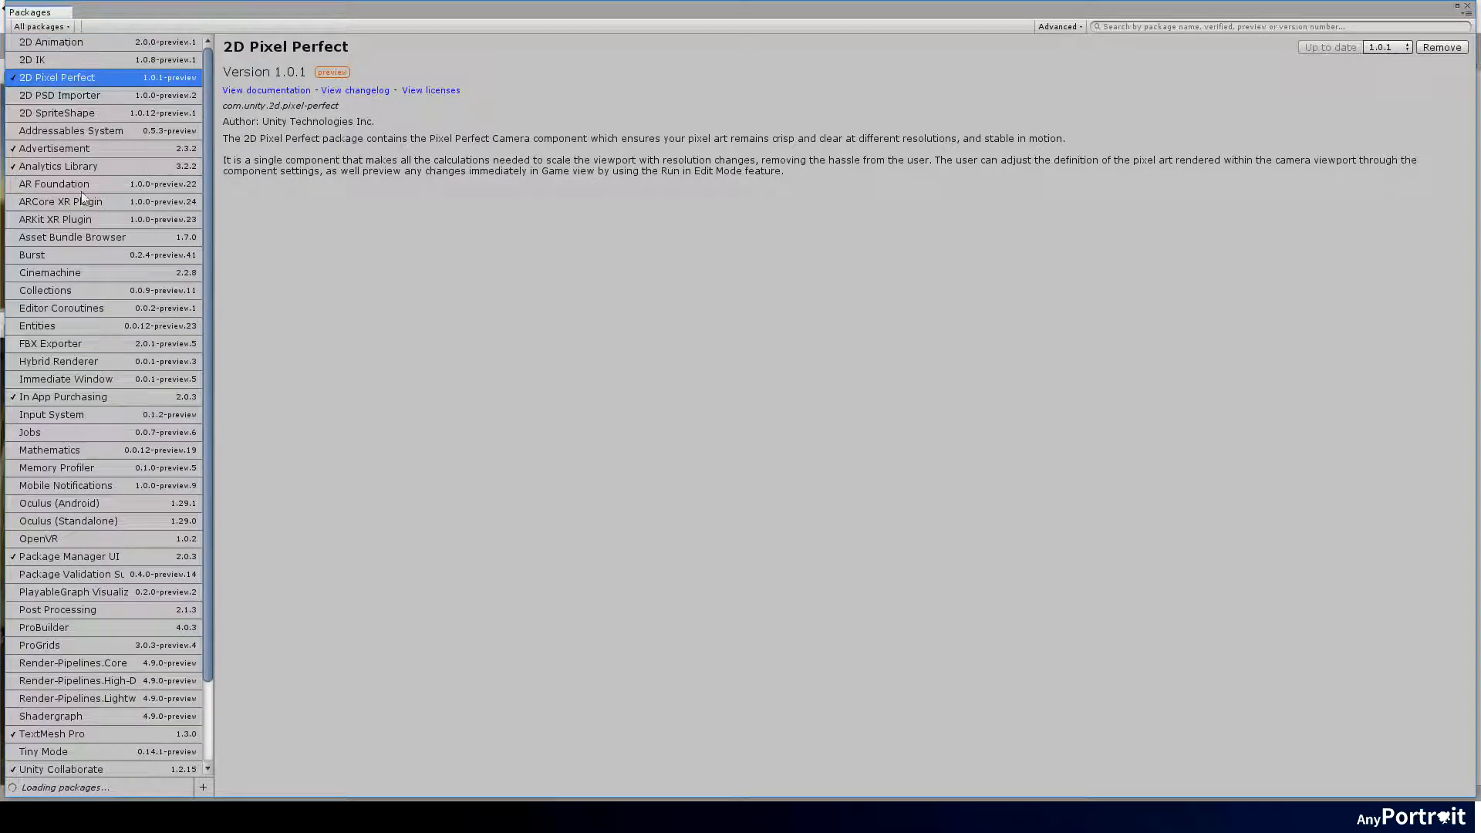
click(90, 610)
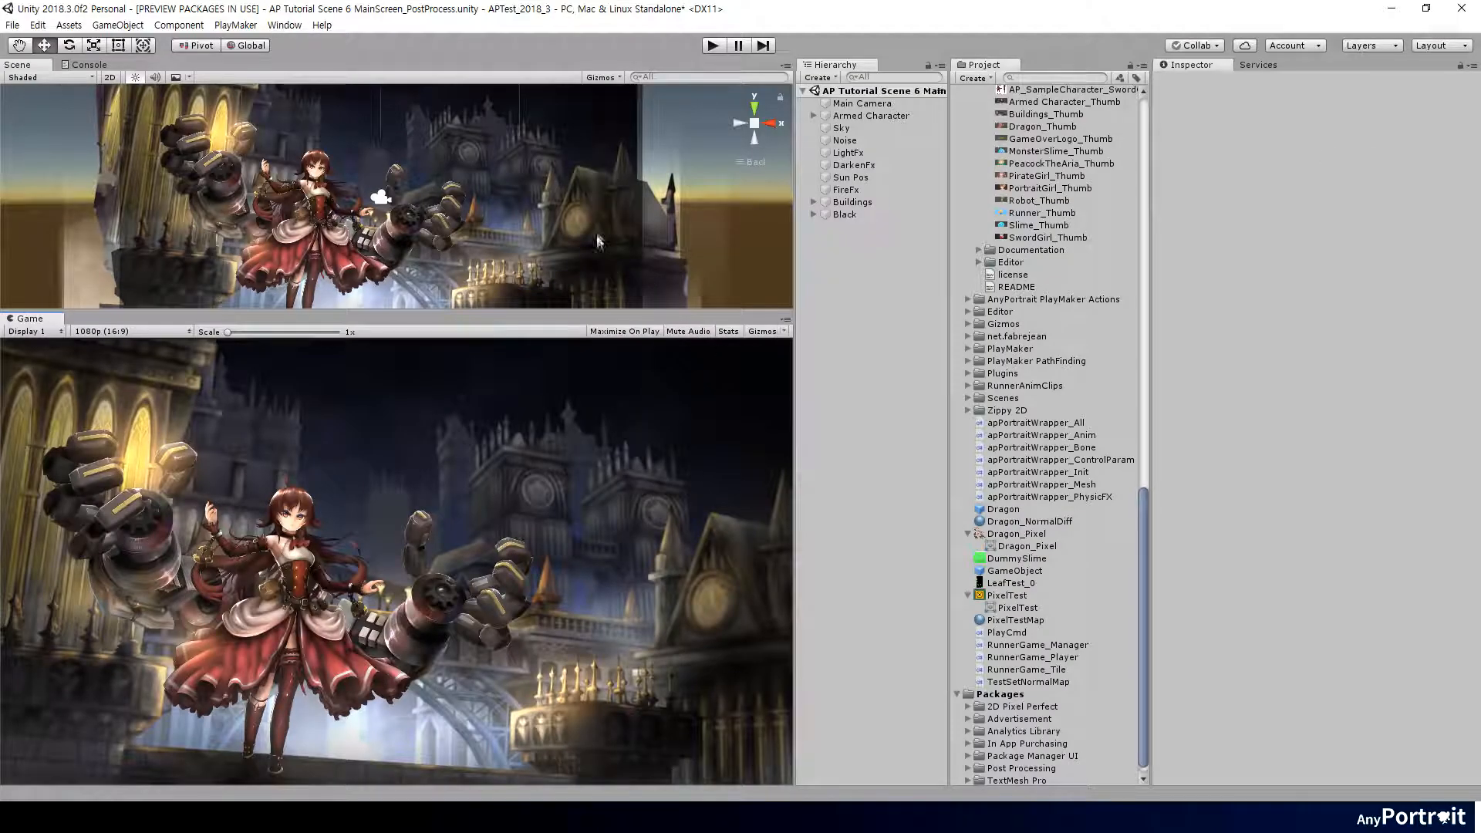
Add a Post Process Layer to the Main Camera with its layer set to Everything.
click(862, 104)
click(1313, 683)
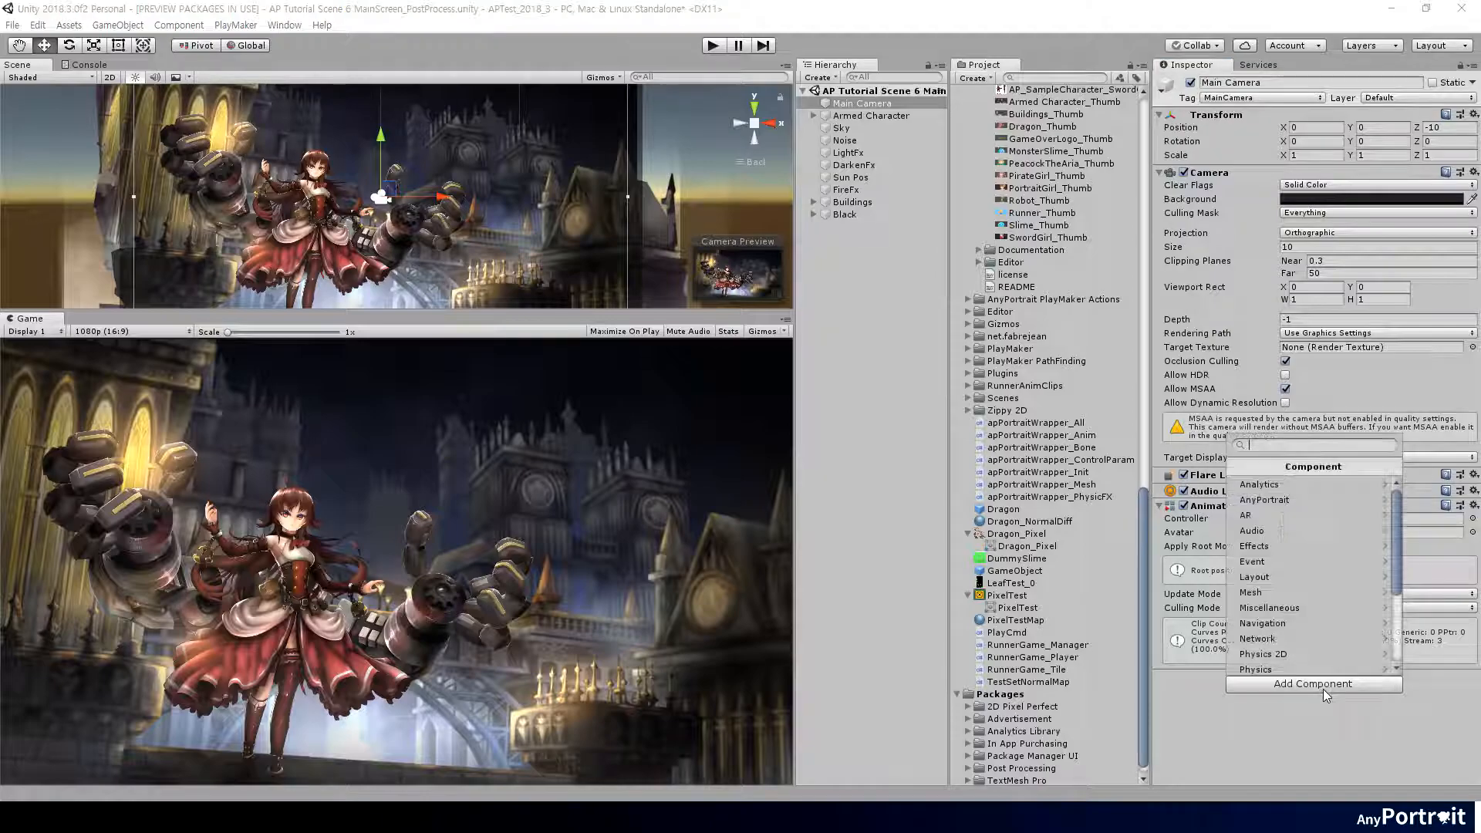
click(1314, 592)
click(1345, 510)
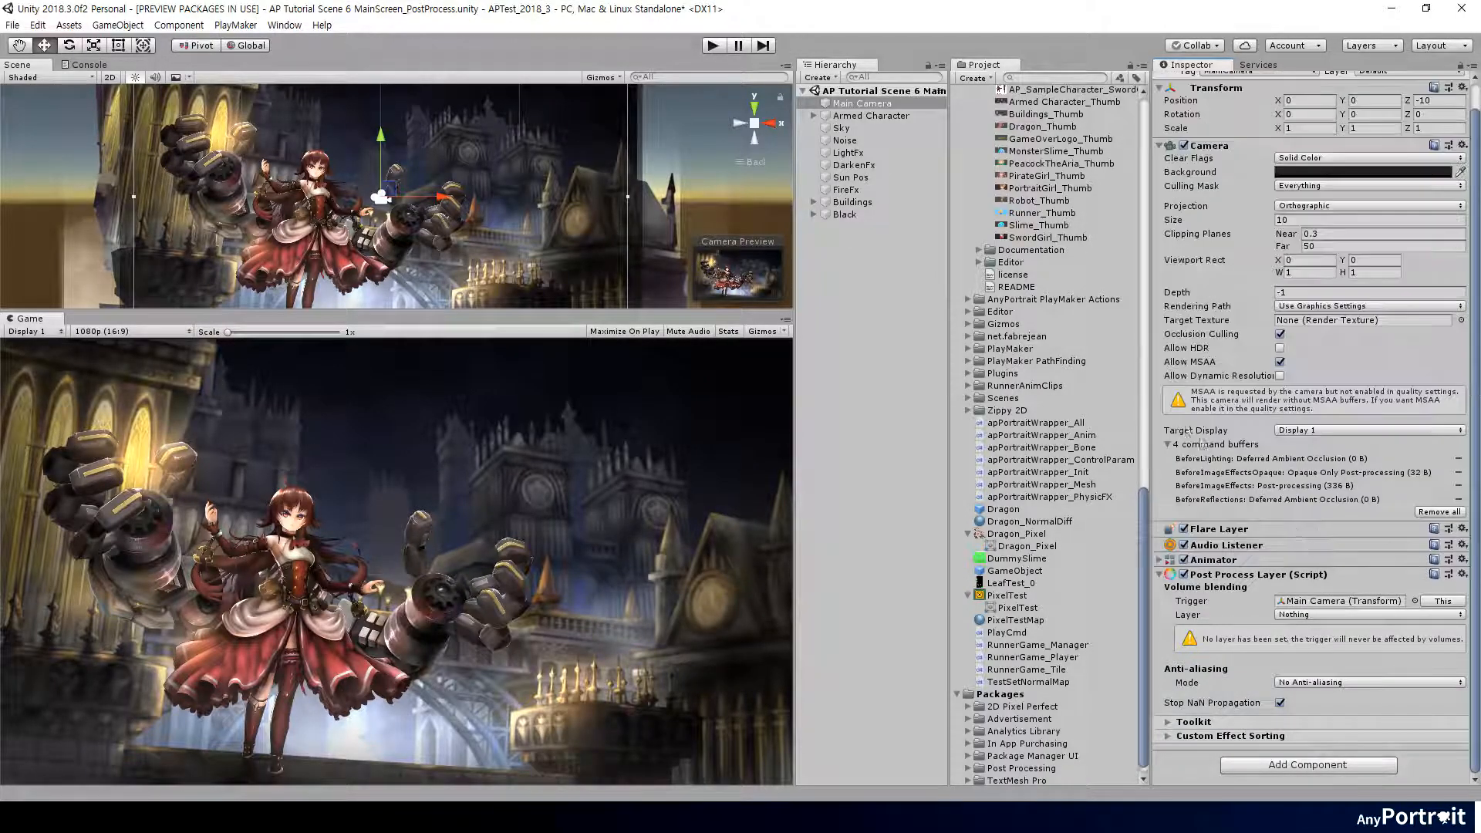
click(1369, 615)
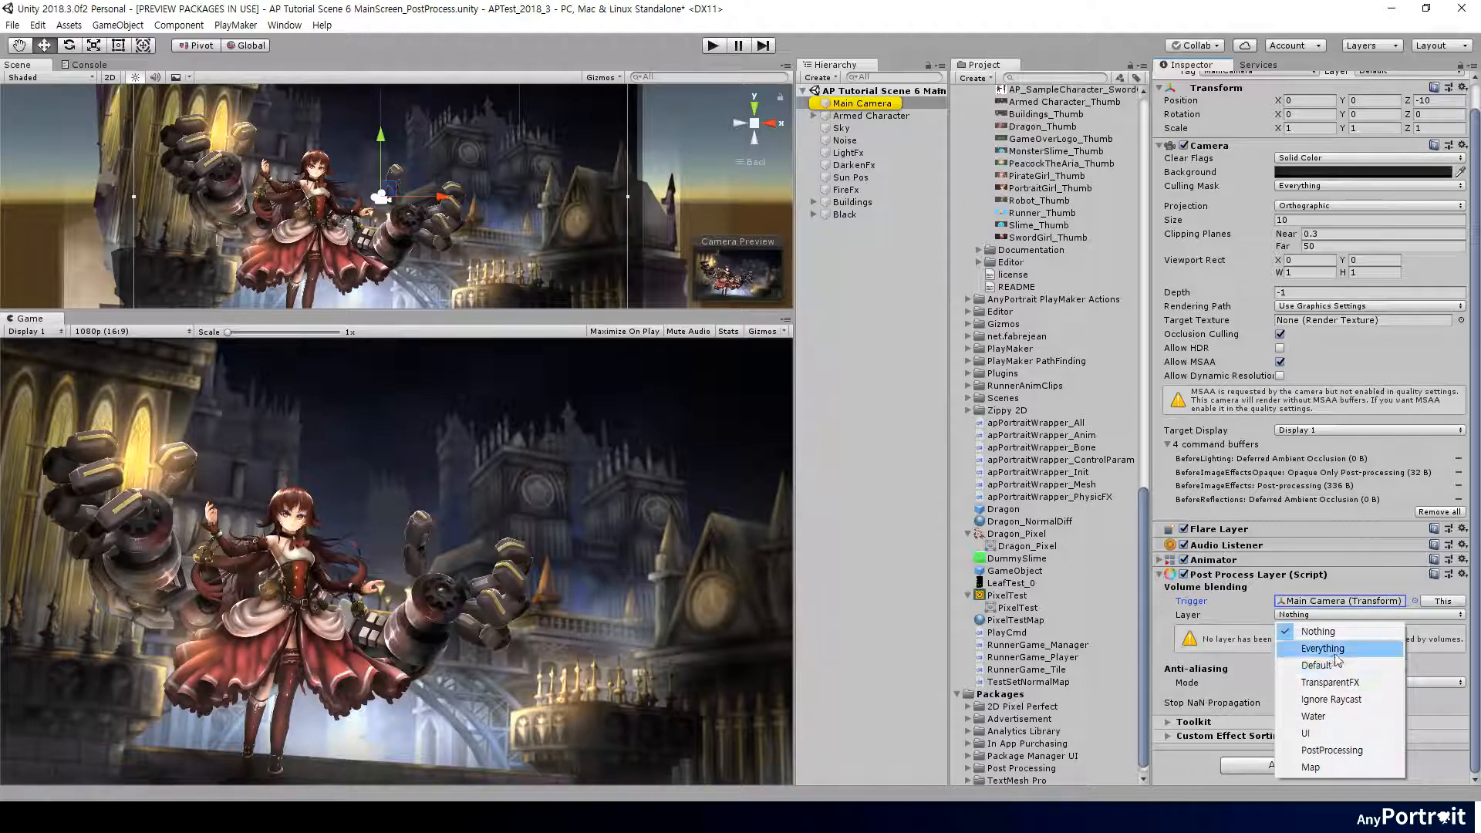
click(1303, 643)
Create an empty PostFx object with a global Post Process Volume and a new PostFx Profile.
right_click(848, 264)
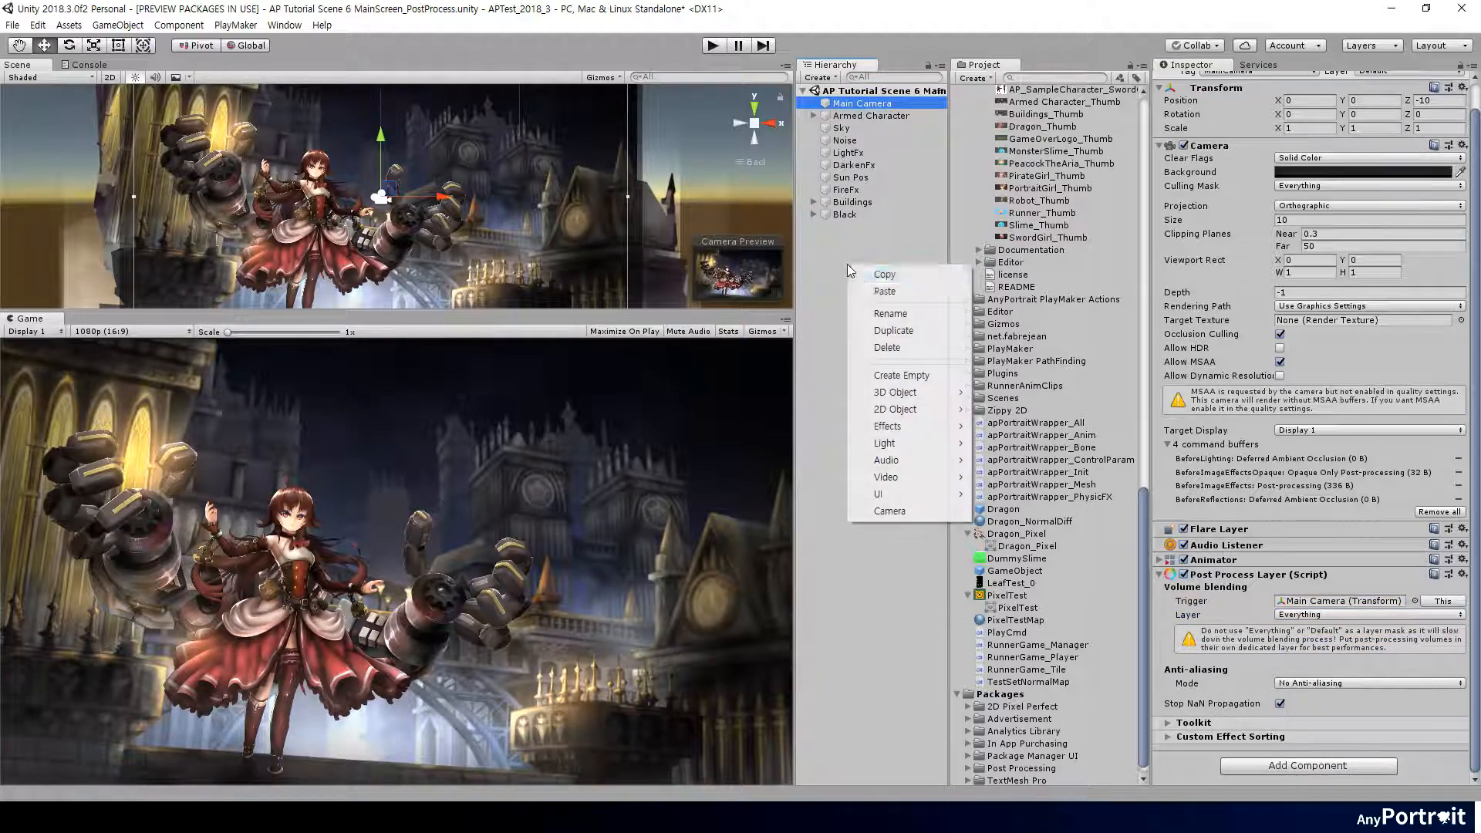
click(921, 378)
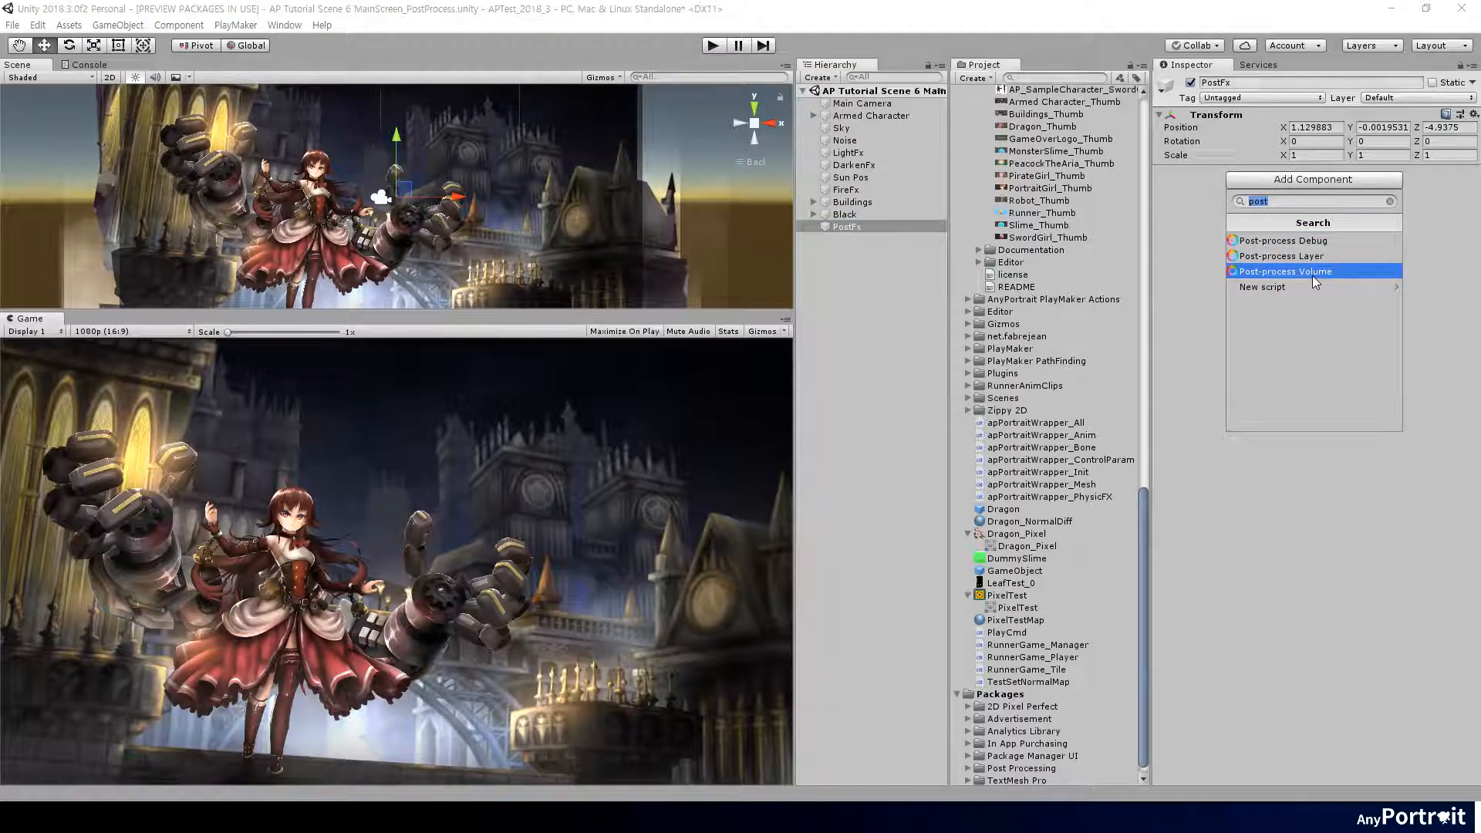
click(1285, 271)
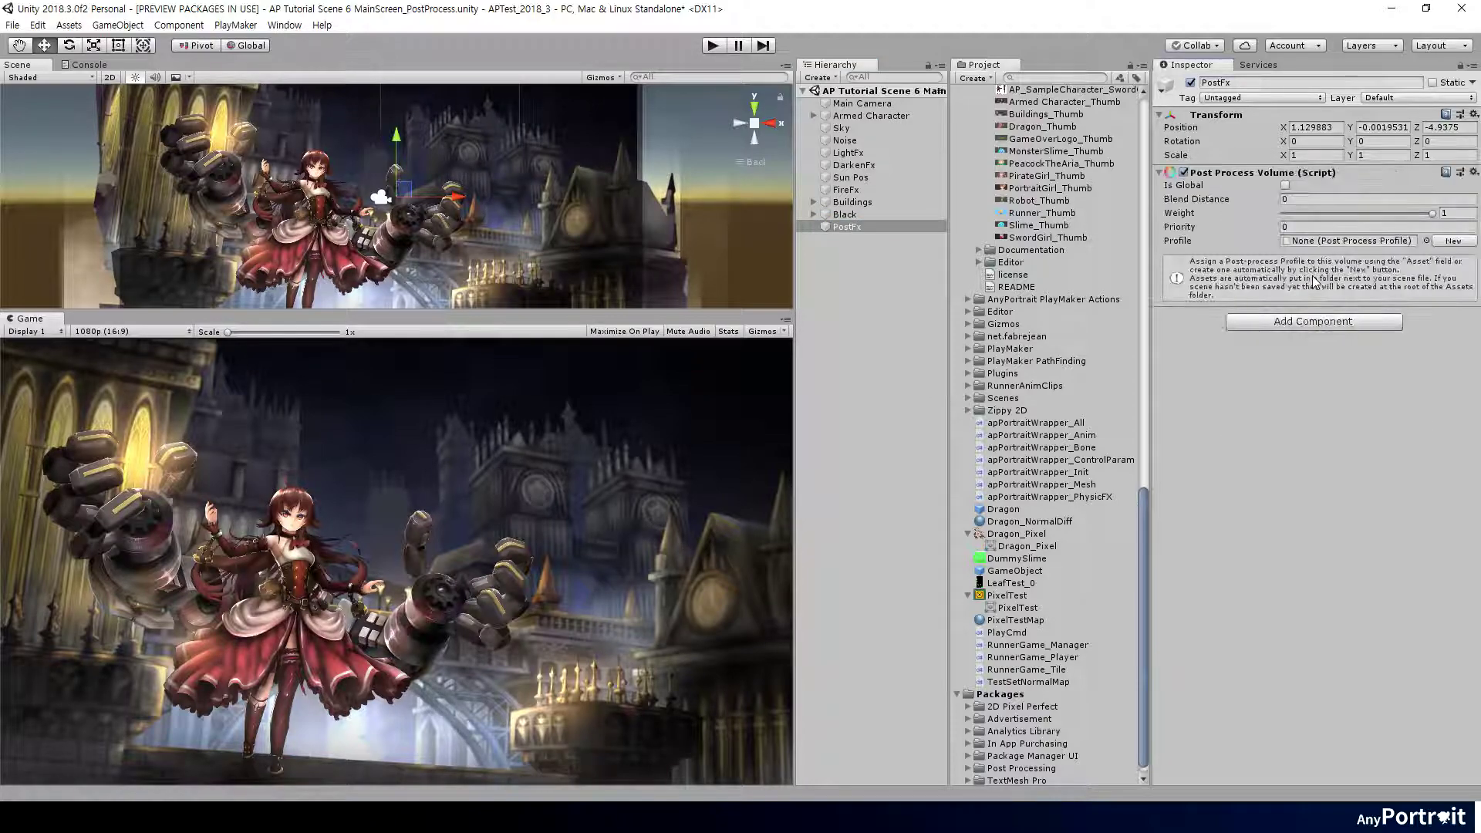
click(1286, 185)
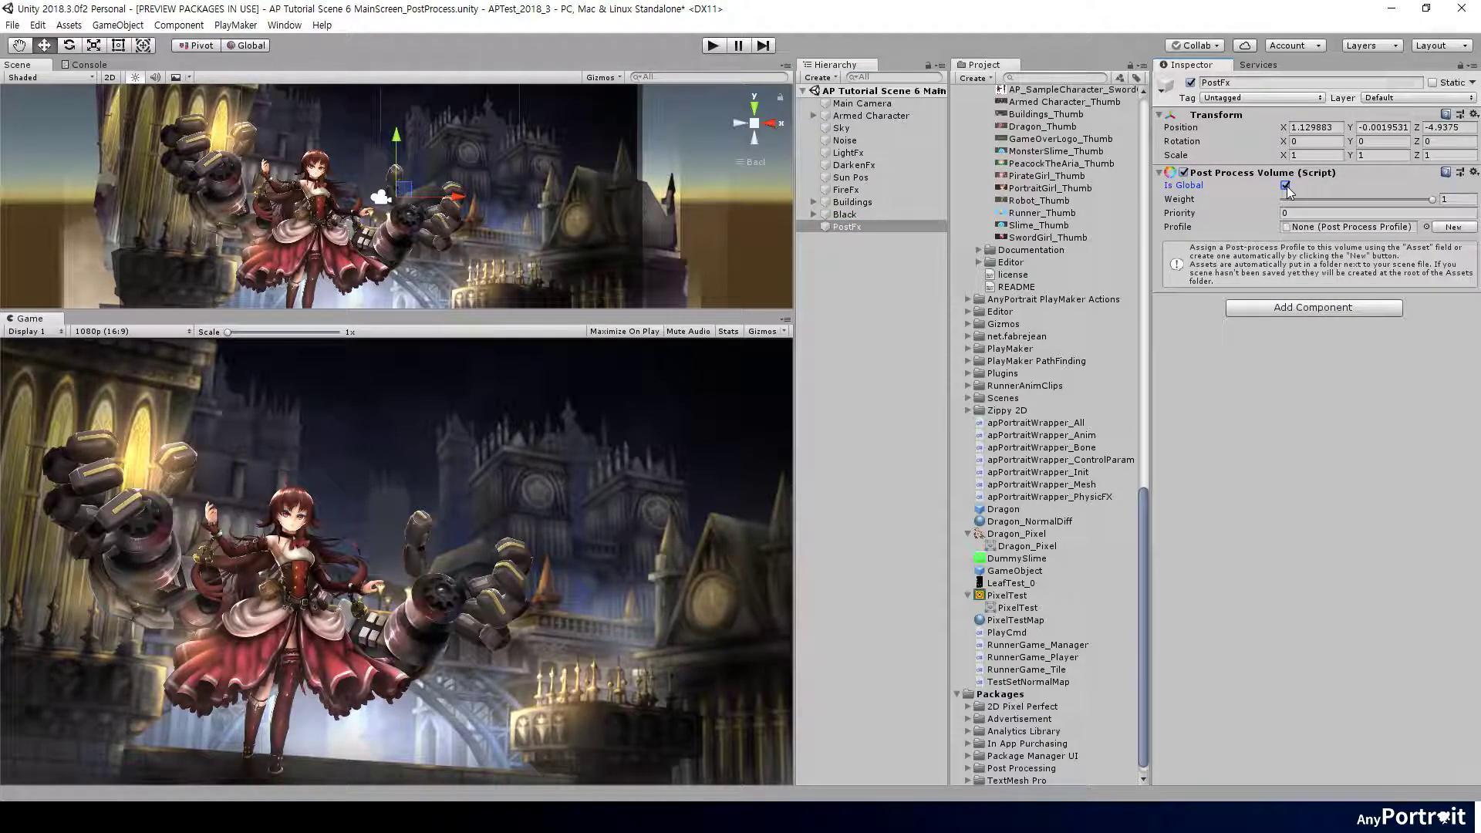
click(1457, 227)
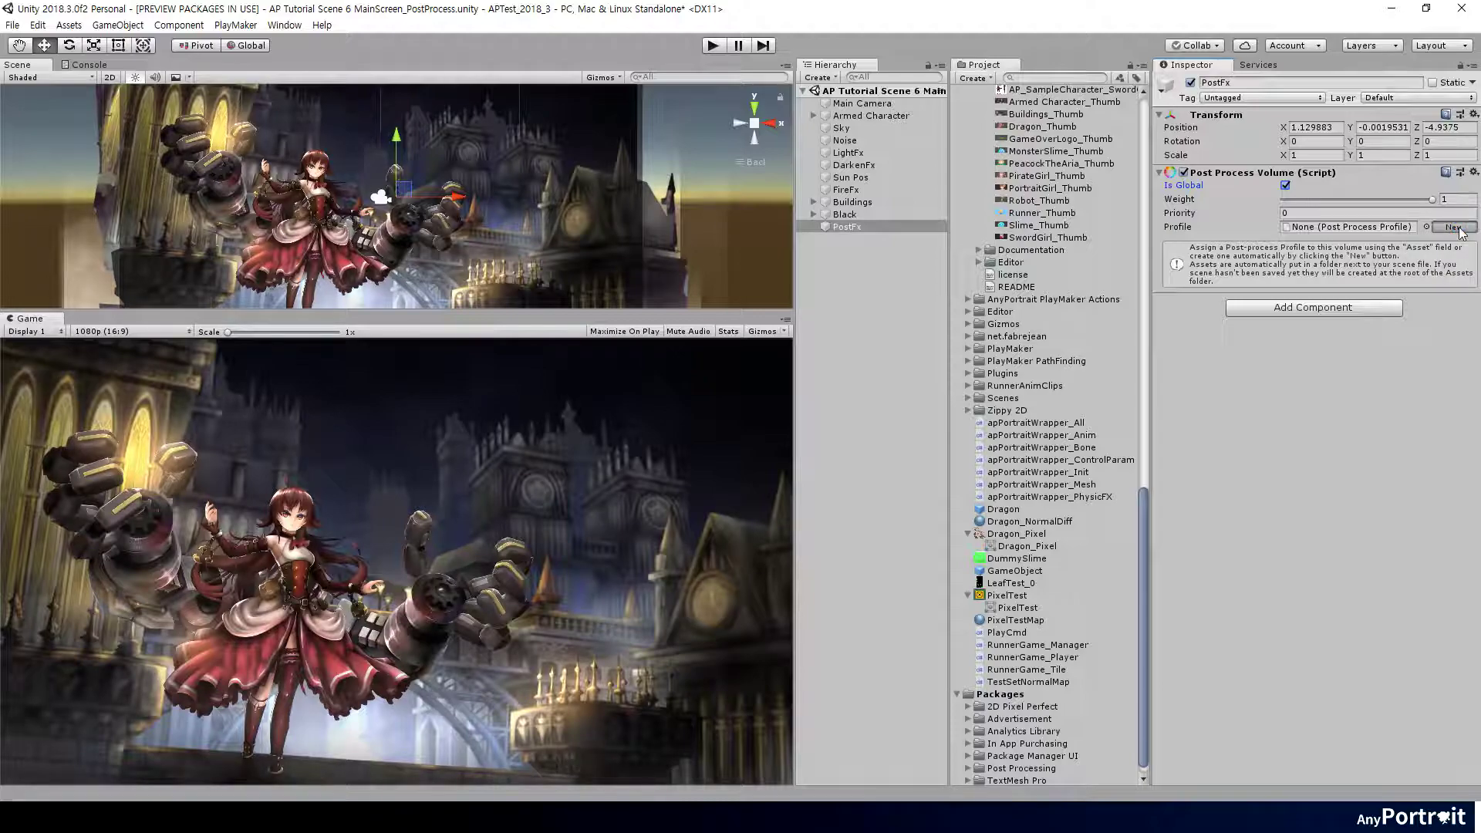
click(1338, 227)
click(1047, 91)
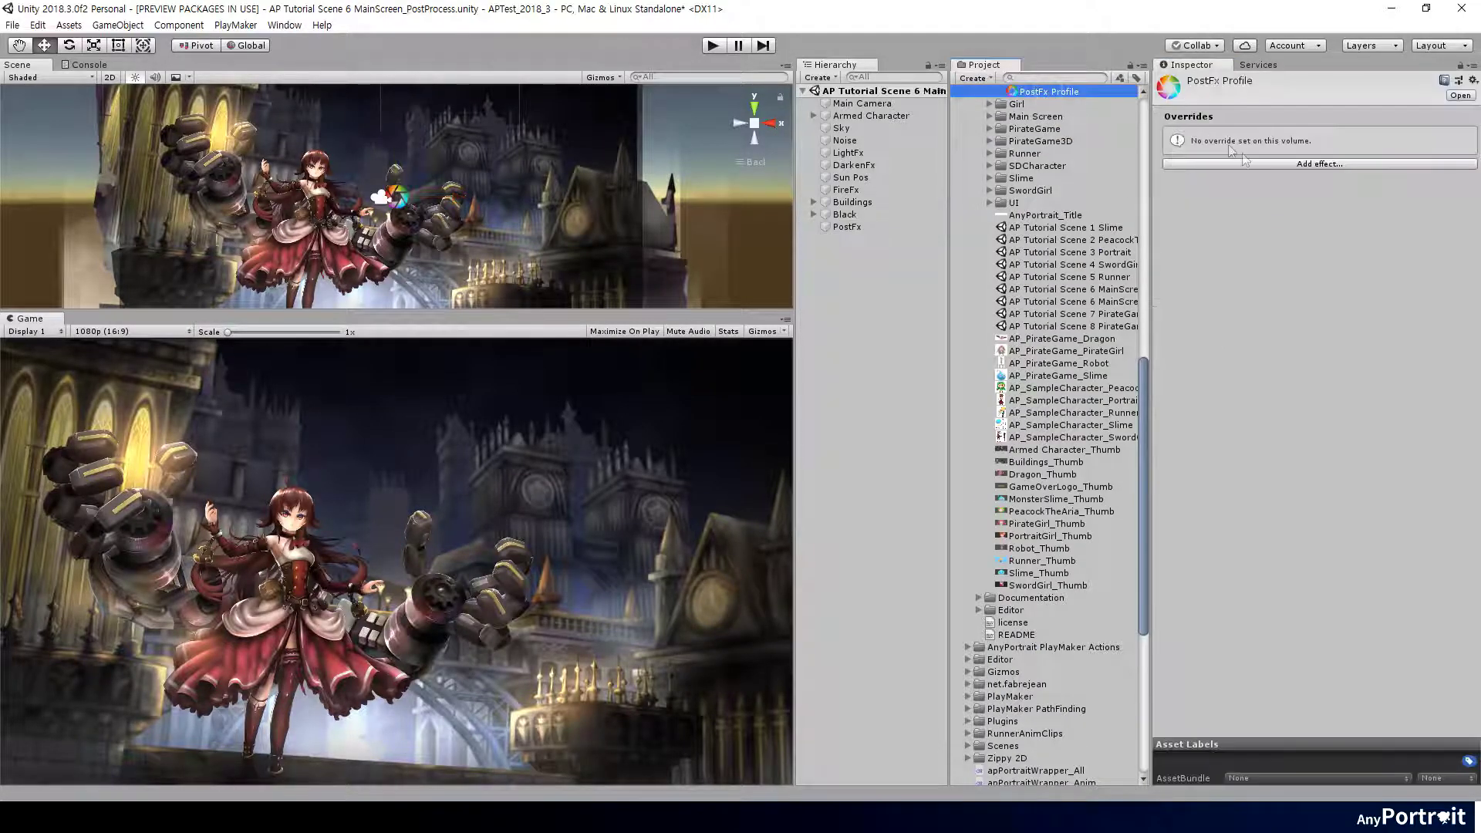
Add Bloom to the PostFx Profile with intensity 6.1, threshold 0.75, clamp 1 and soft knee overrides.
click(1318, 163)
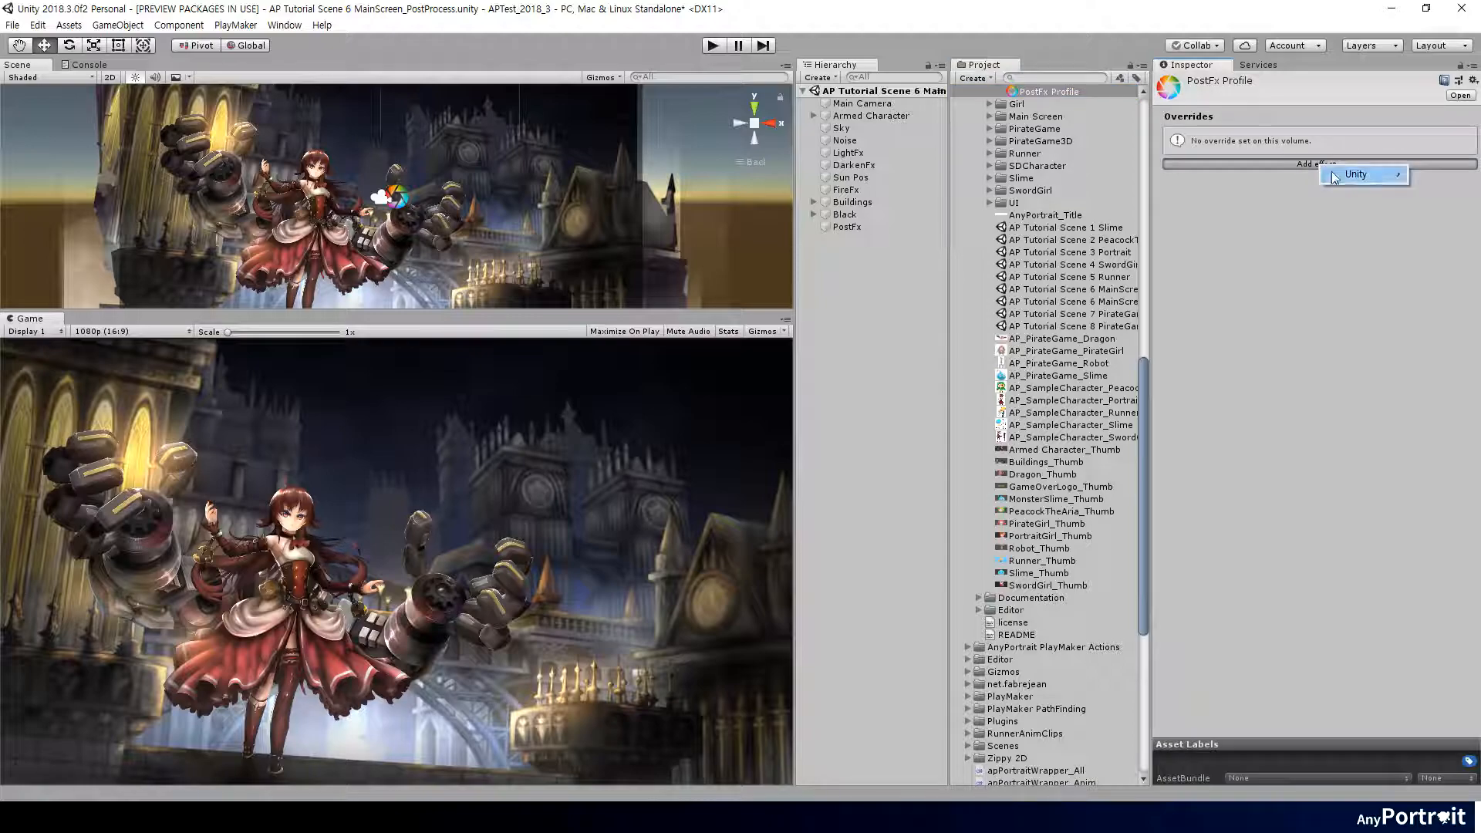
click(1204, 194)
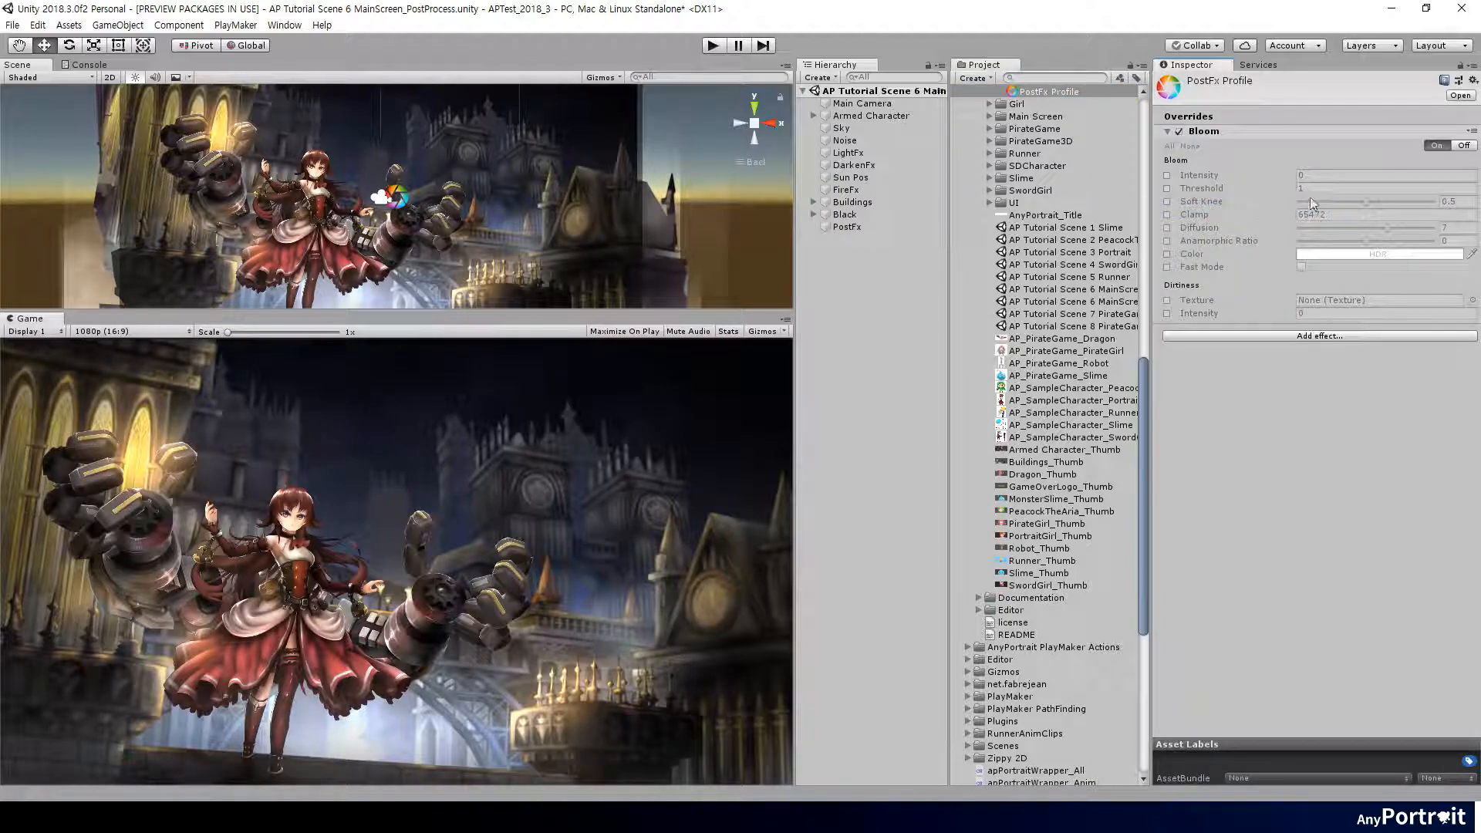
click(1168, 175)
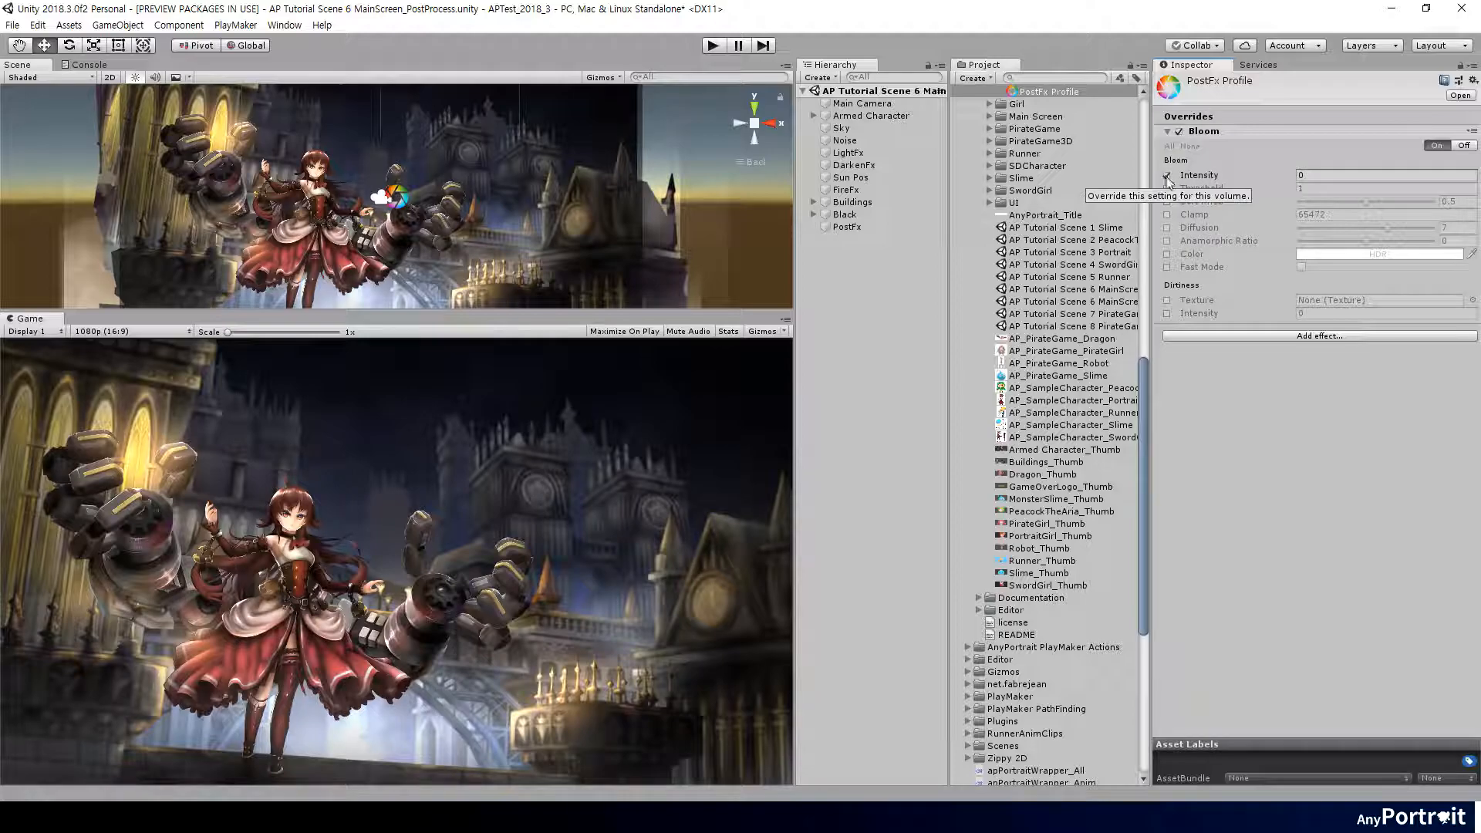
click(1168, 187)
mouse_move(1203, 175)
mouse_down()
mouse_move(1273, 175)
mouse_move(1204, 188)
mouse_move(1374, 172)
mouse_up()
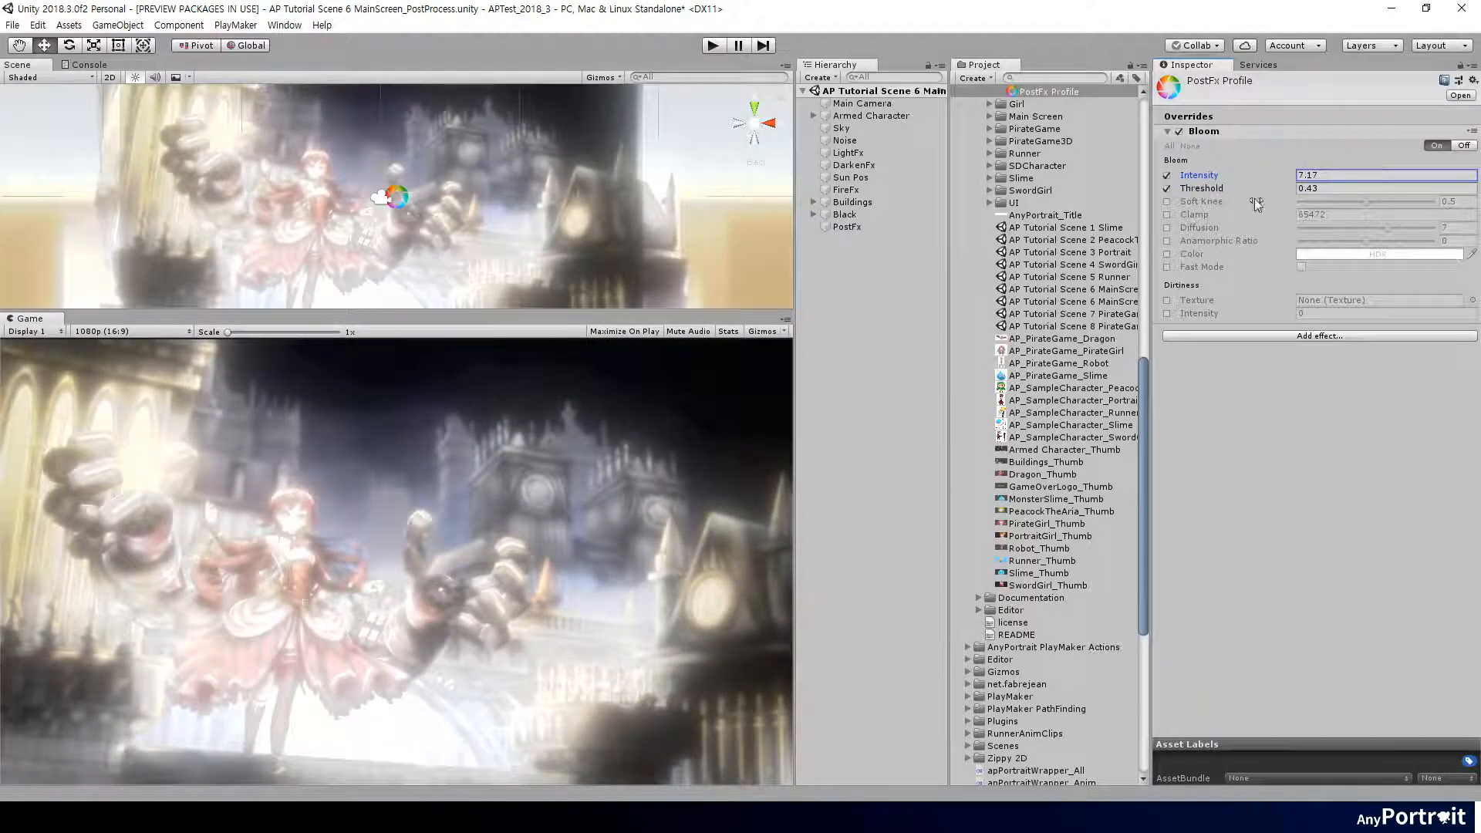
click(1308, 187)
click(1168, 214)
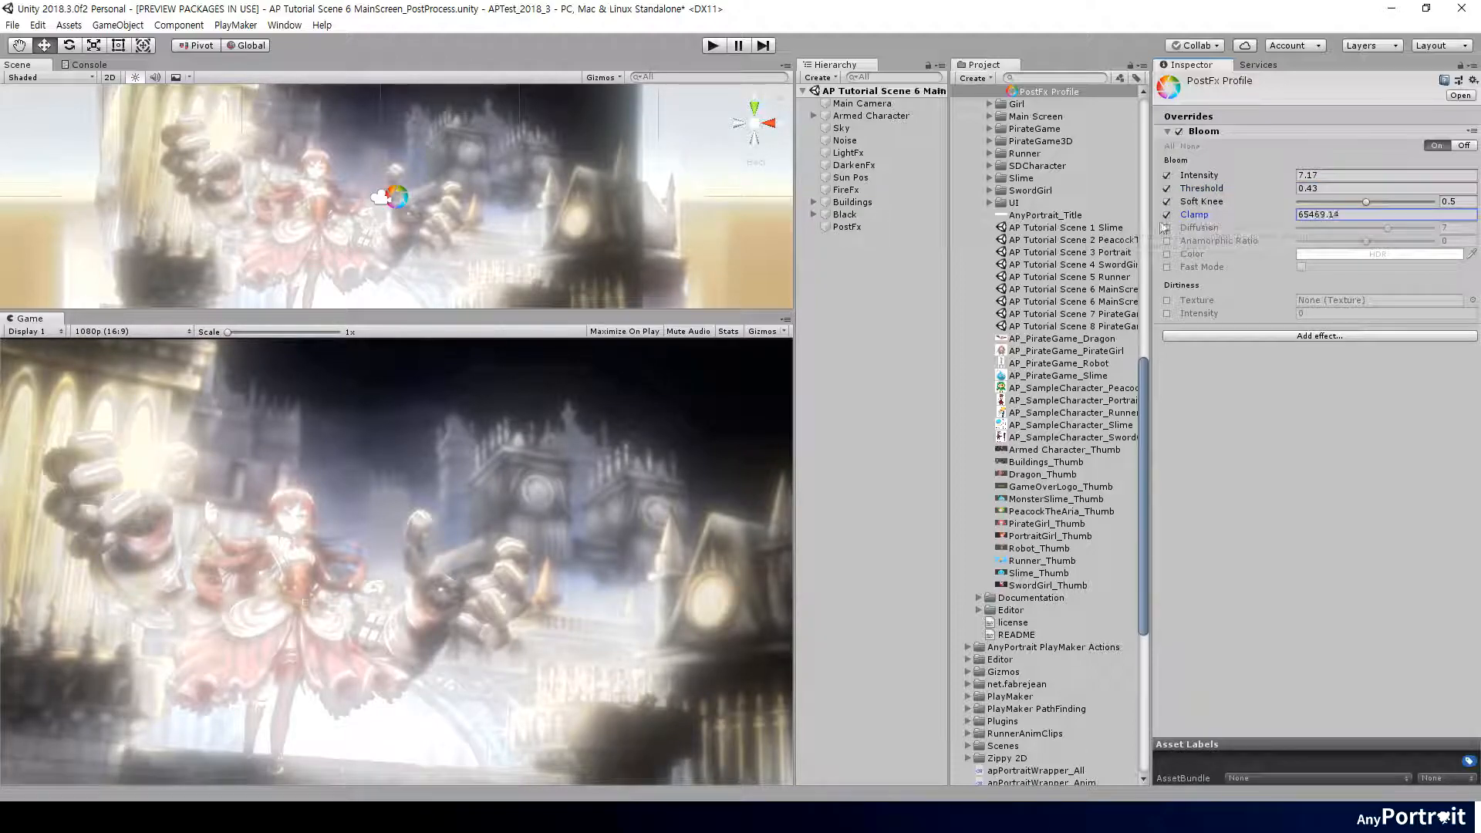
text(1)
mouse_move(1366, 201)
mouse_down()
mouse_move(1299, 202)
mouse_move(1417, 201)
mouse_up()
Tint the bloom a dim orange, enable diffusion 7 and retune intensity and threshold.
click(1167, 254)
click(1378, 253)
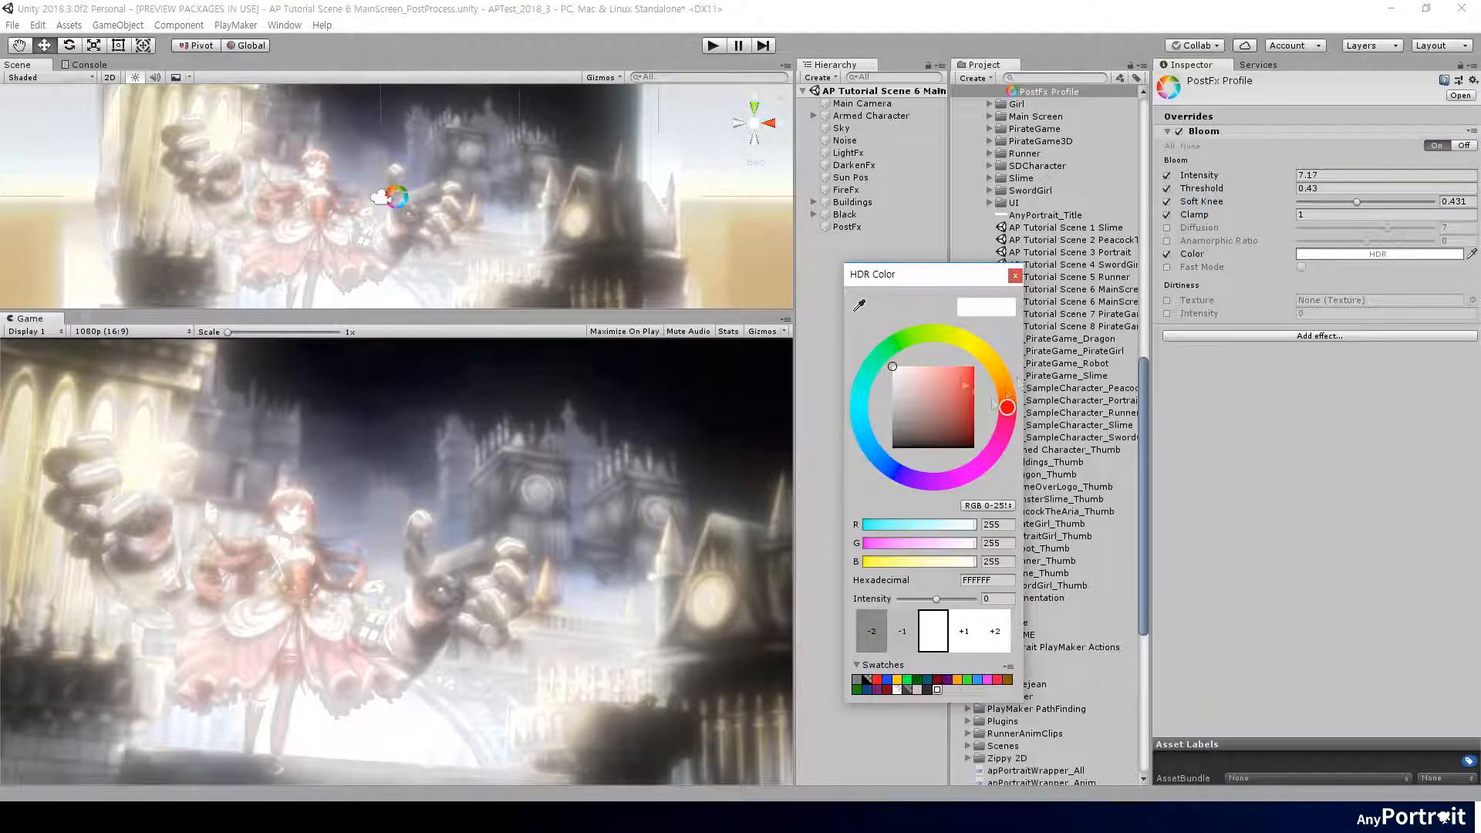
mouse_move(995, 404)
mouse_down()
mouse_move(1003, 375)
mouse_move(978, 337)
mouse_up()
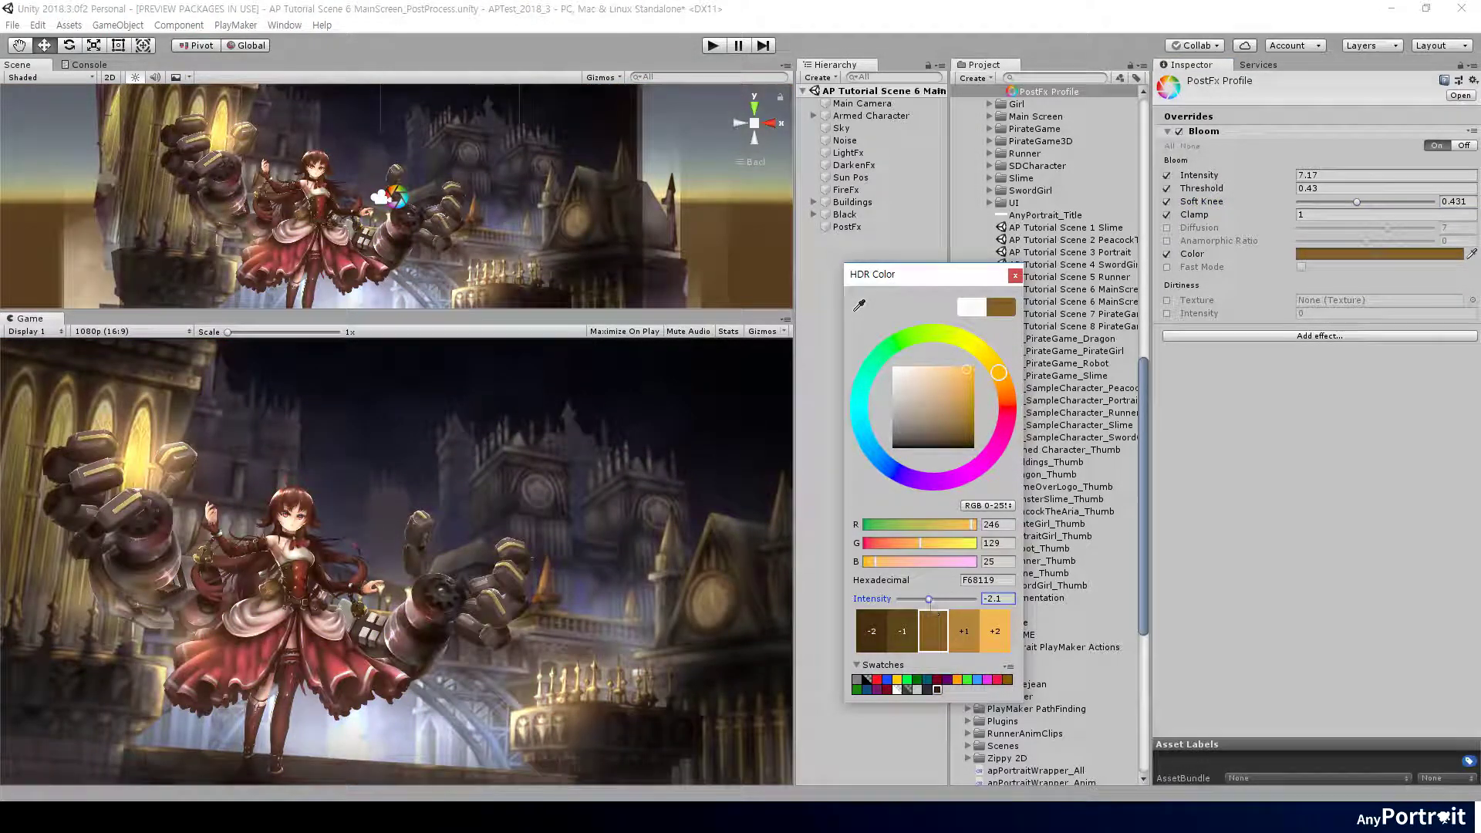
drag(936, 598, 941, 602)
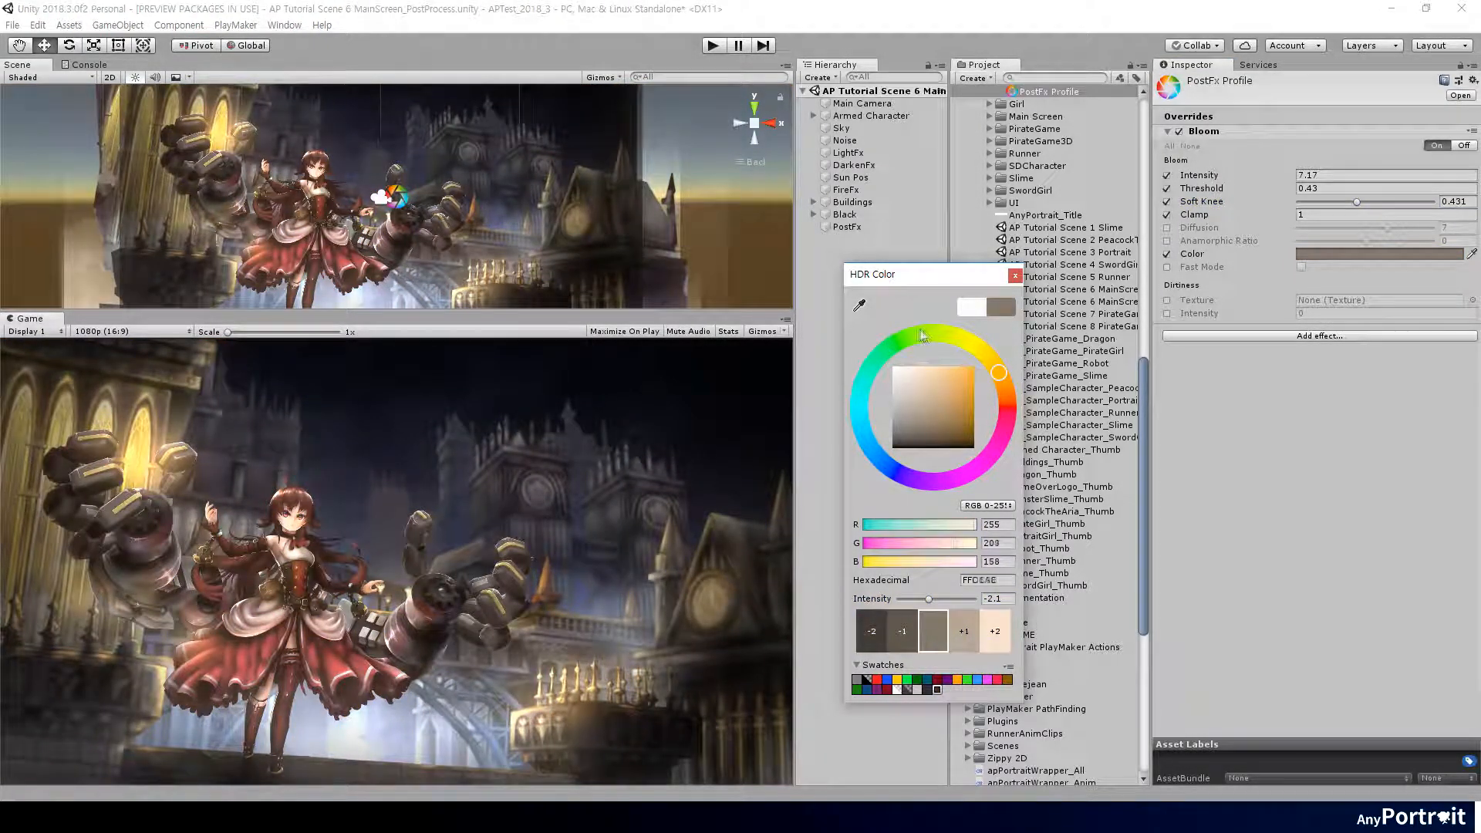
key(Return)
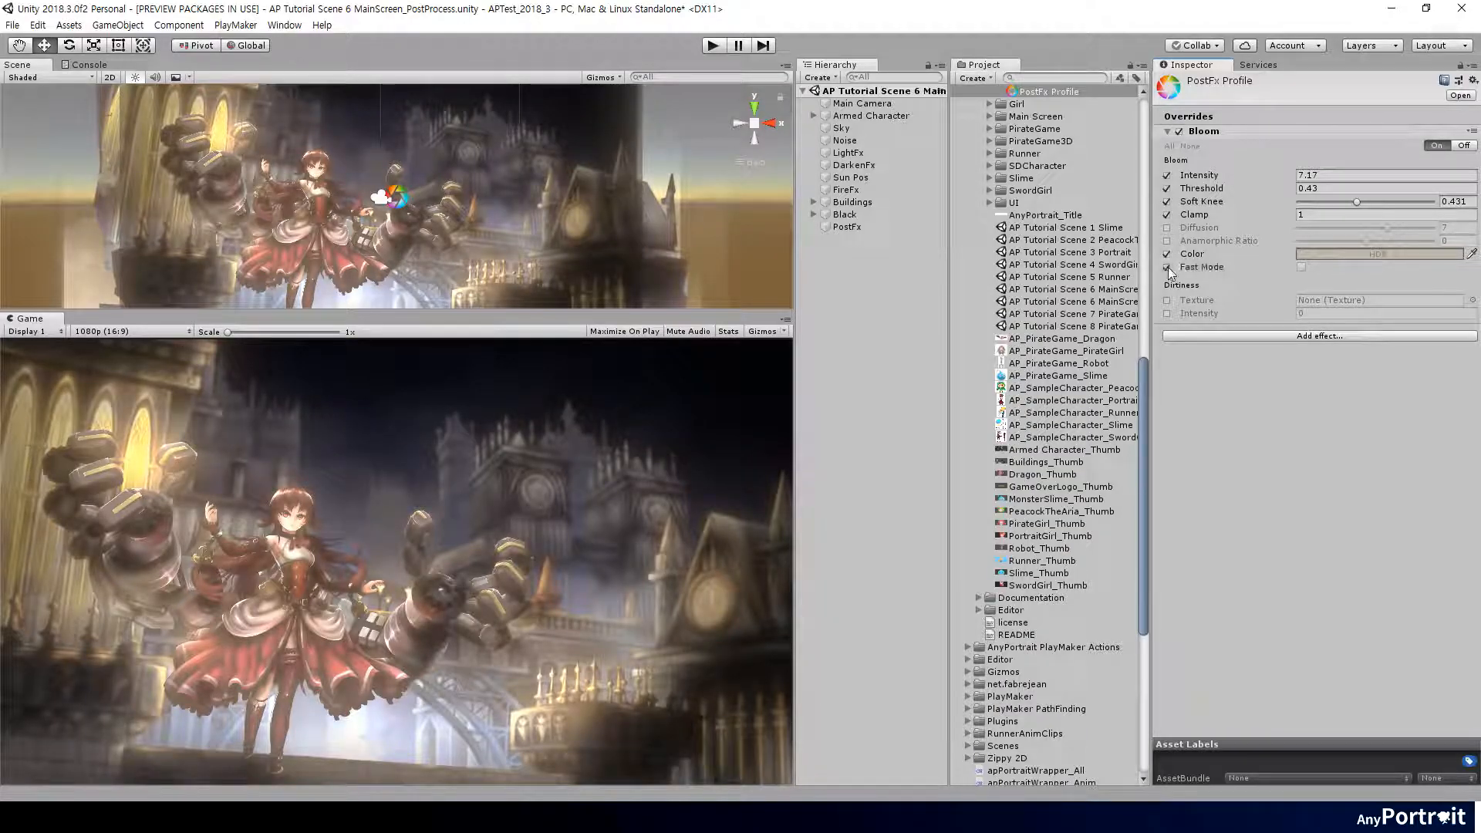
click(1167, 267)
click(1167, 228)
mouse_move(1200, 176)
mouse_down()
mouse_move(1265, 176)
mouse_move(1248, 195)
mouse_move(1236, 177)
mouse_move(1181, 185)
mouse_up()
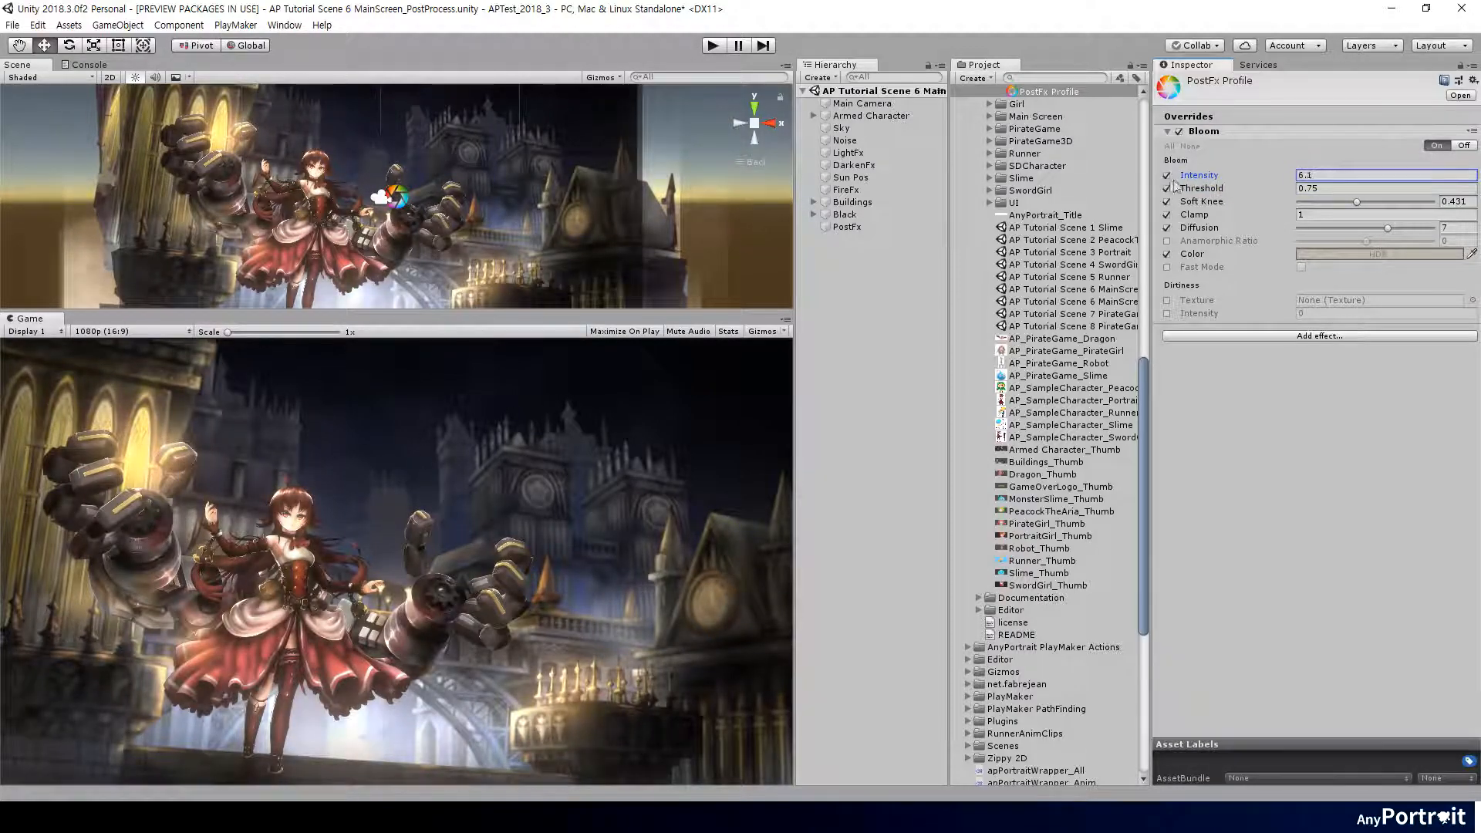